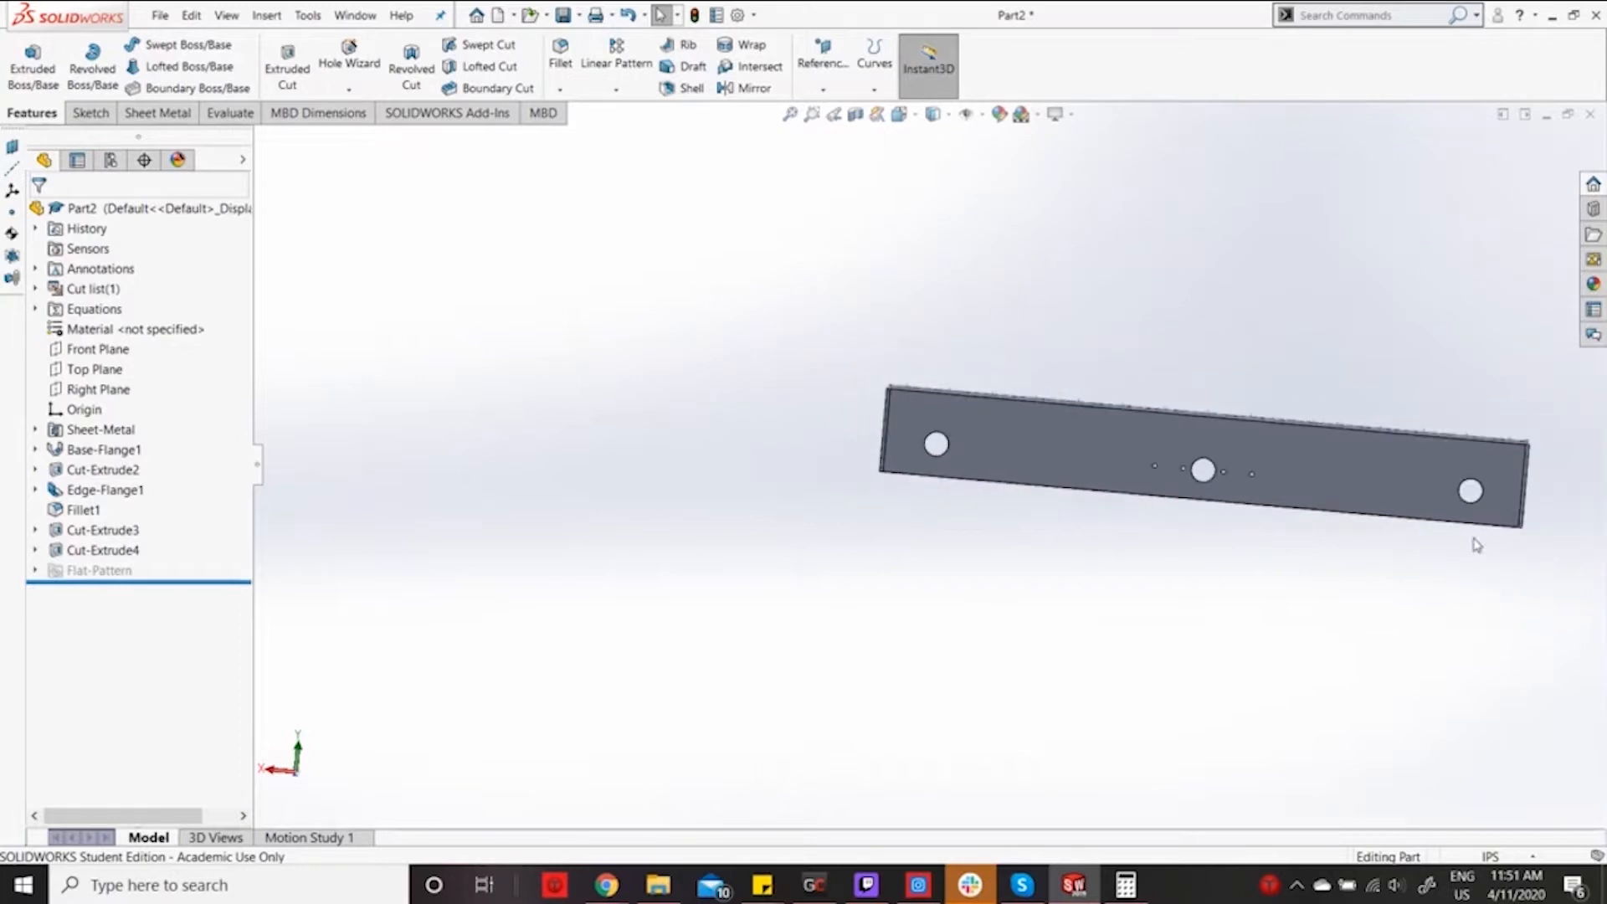
scroll(1467, 528, "down", 4)
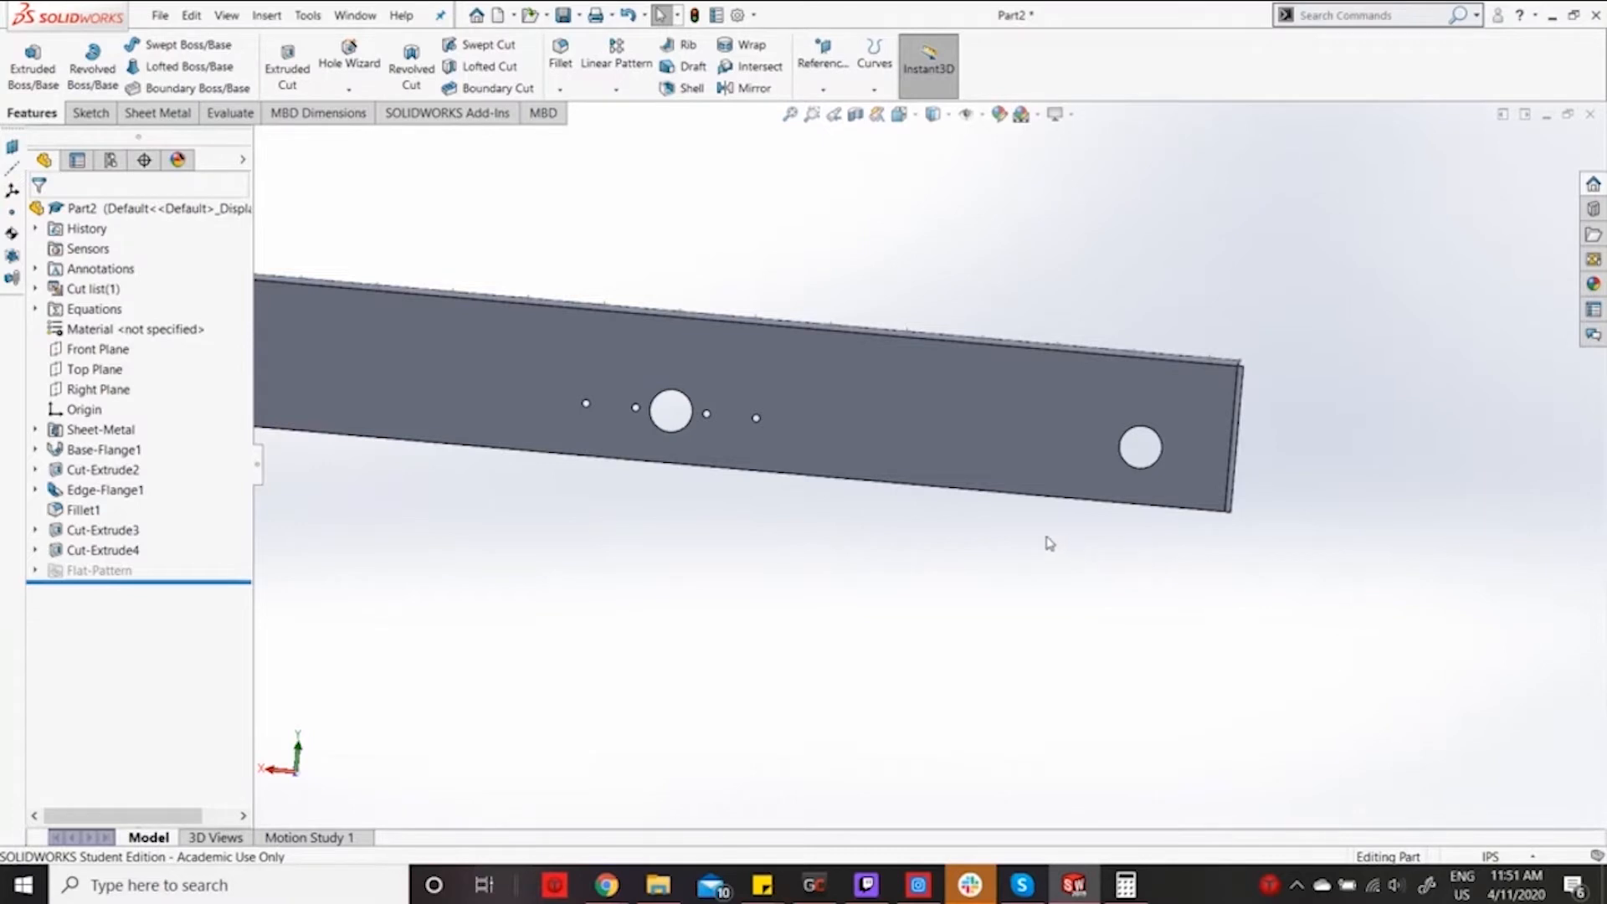
scroll(963, 554, "up", 3)
scroll(939, 559, "up", 1)
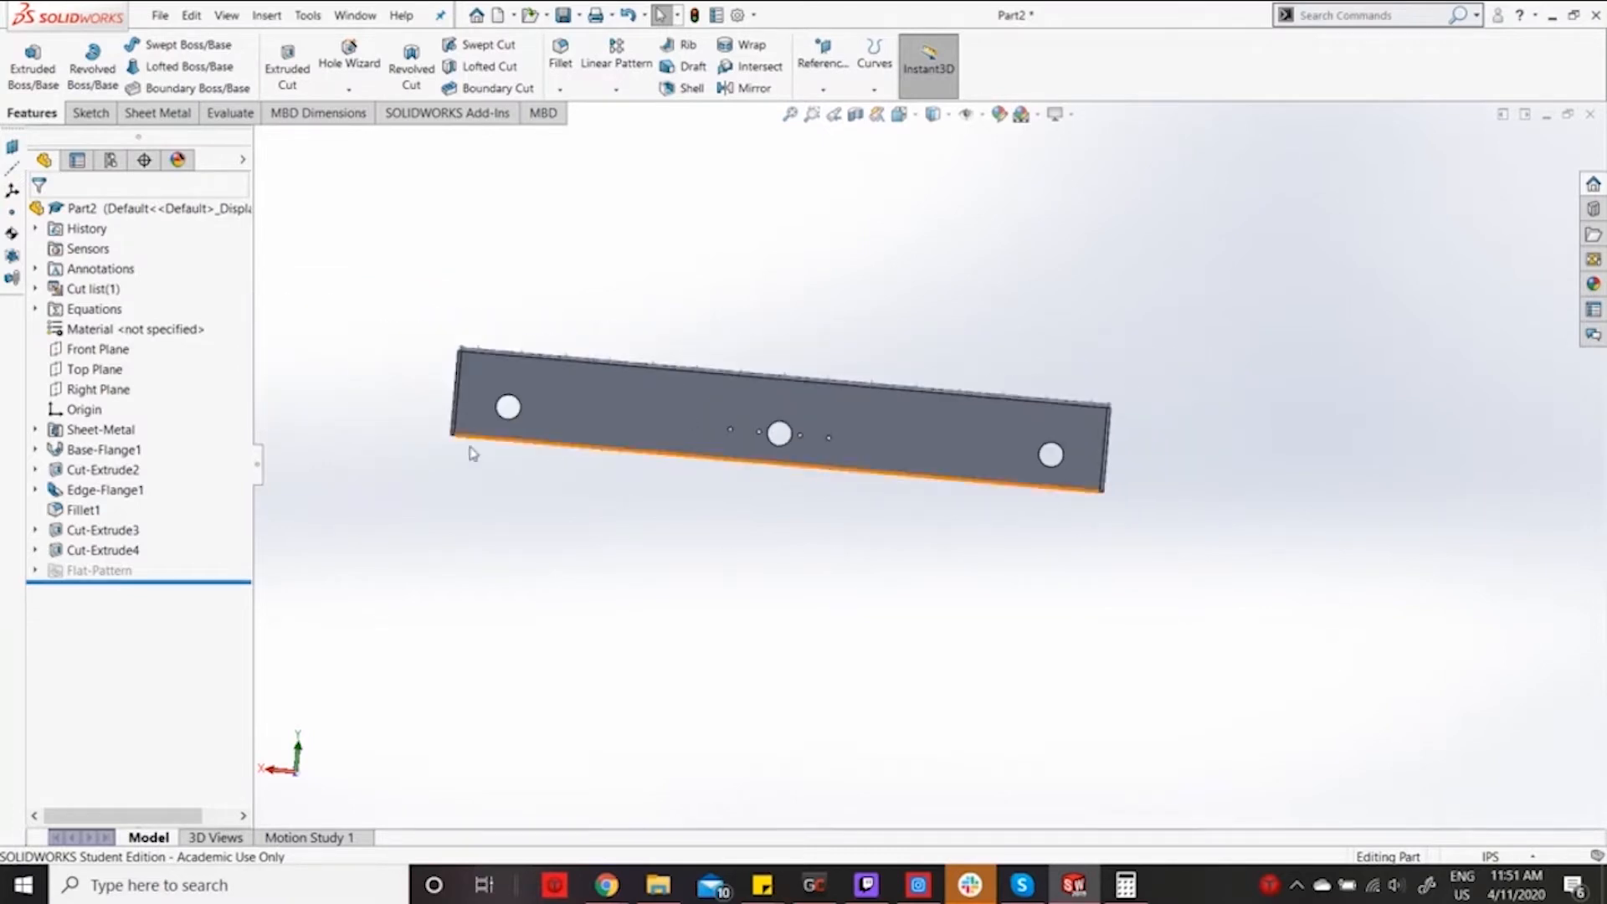
scroll(486, 413, "down", 2)
scroll(486, 413, "down", 3)
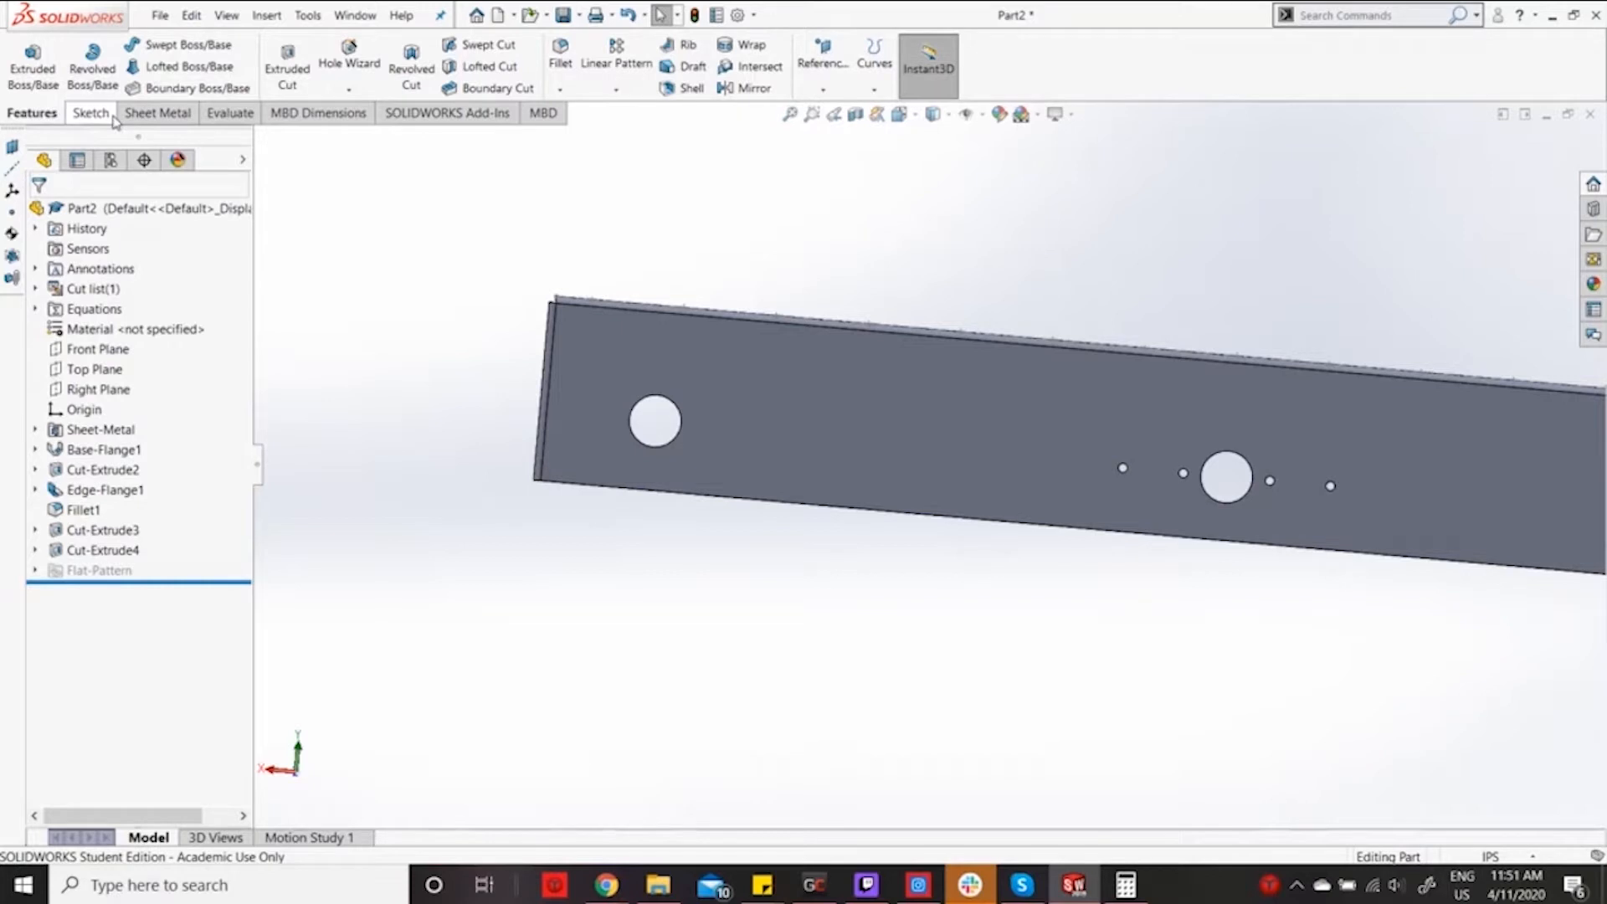
Start saving the part under a new name and browse to the GrabCAD > CAD Classes > Examples folder.
left_click(160, 17)
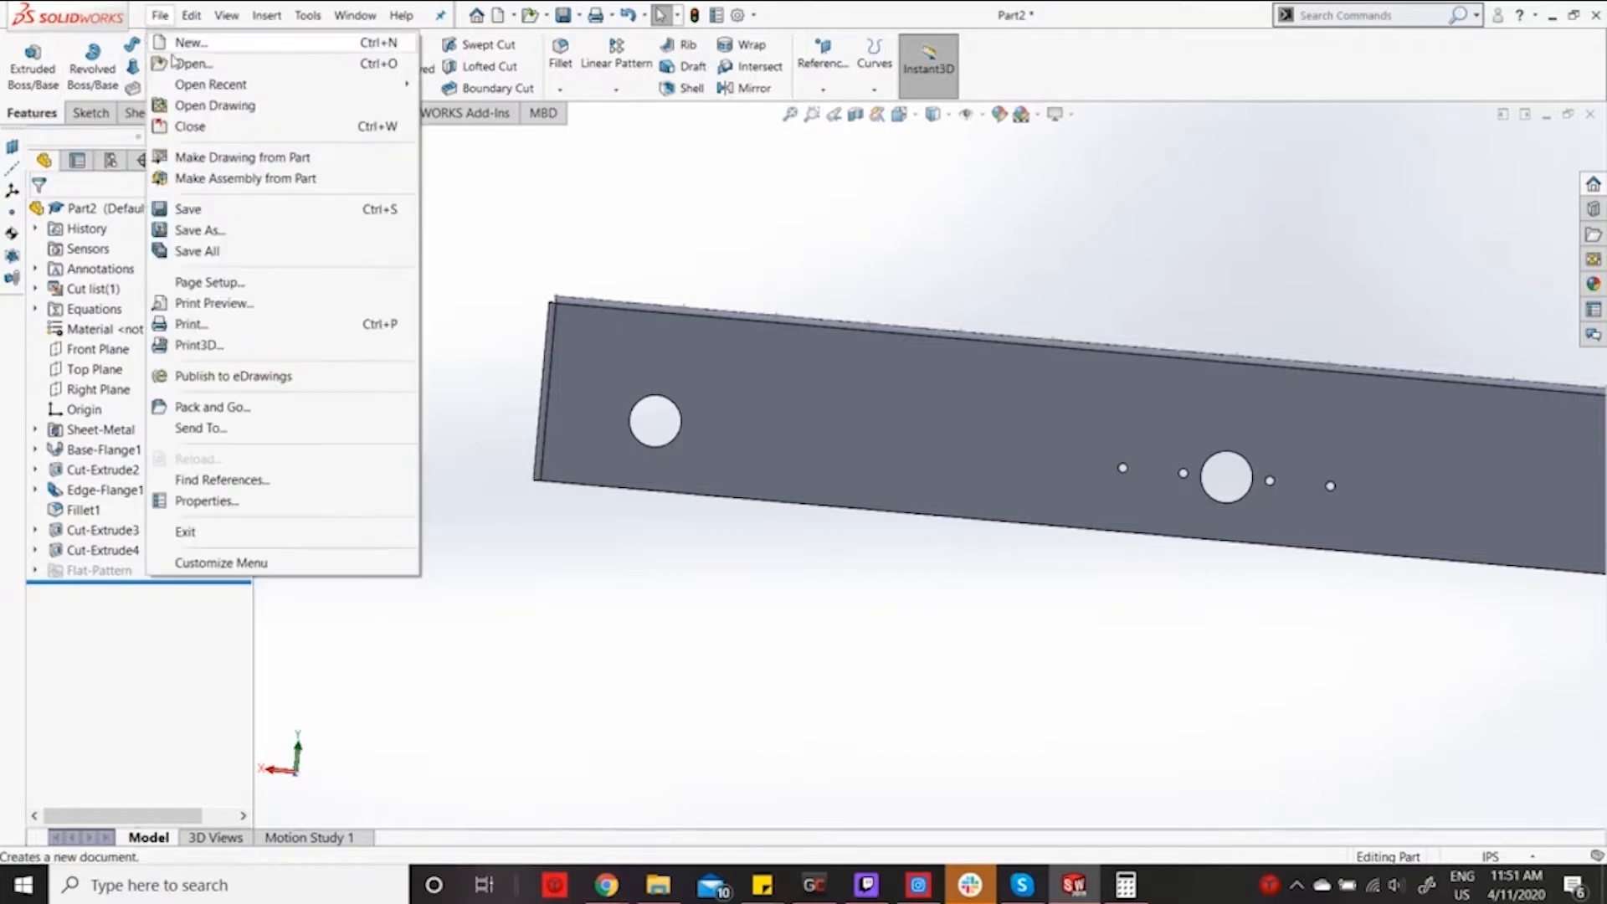
left_click(238, 240)
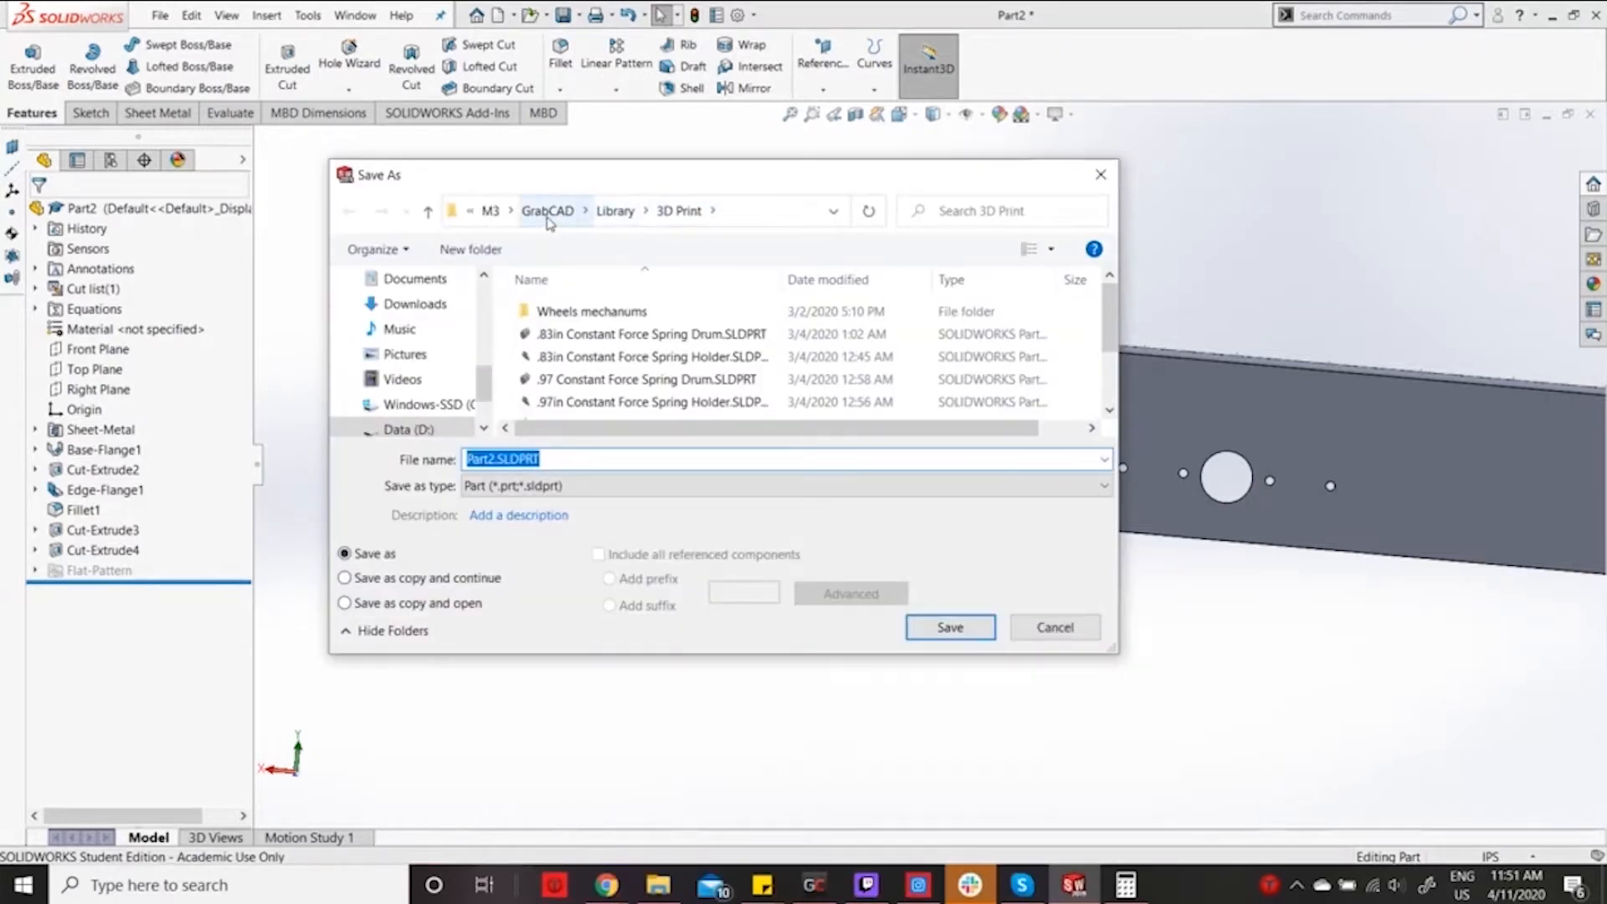
left_click(548, 216)
double_click(597, 315)
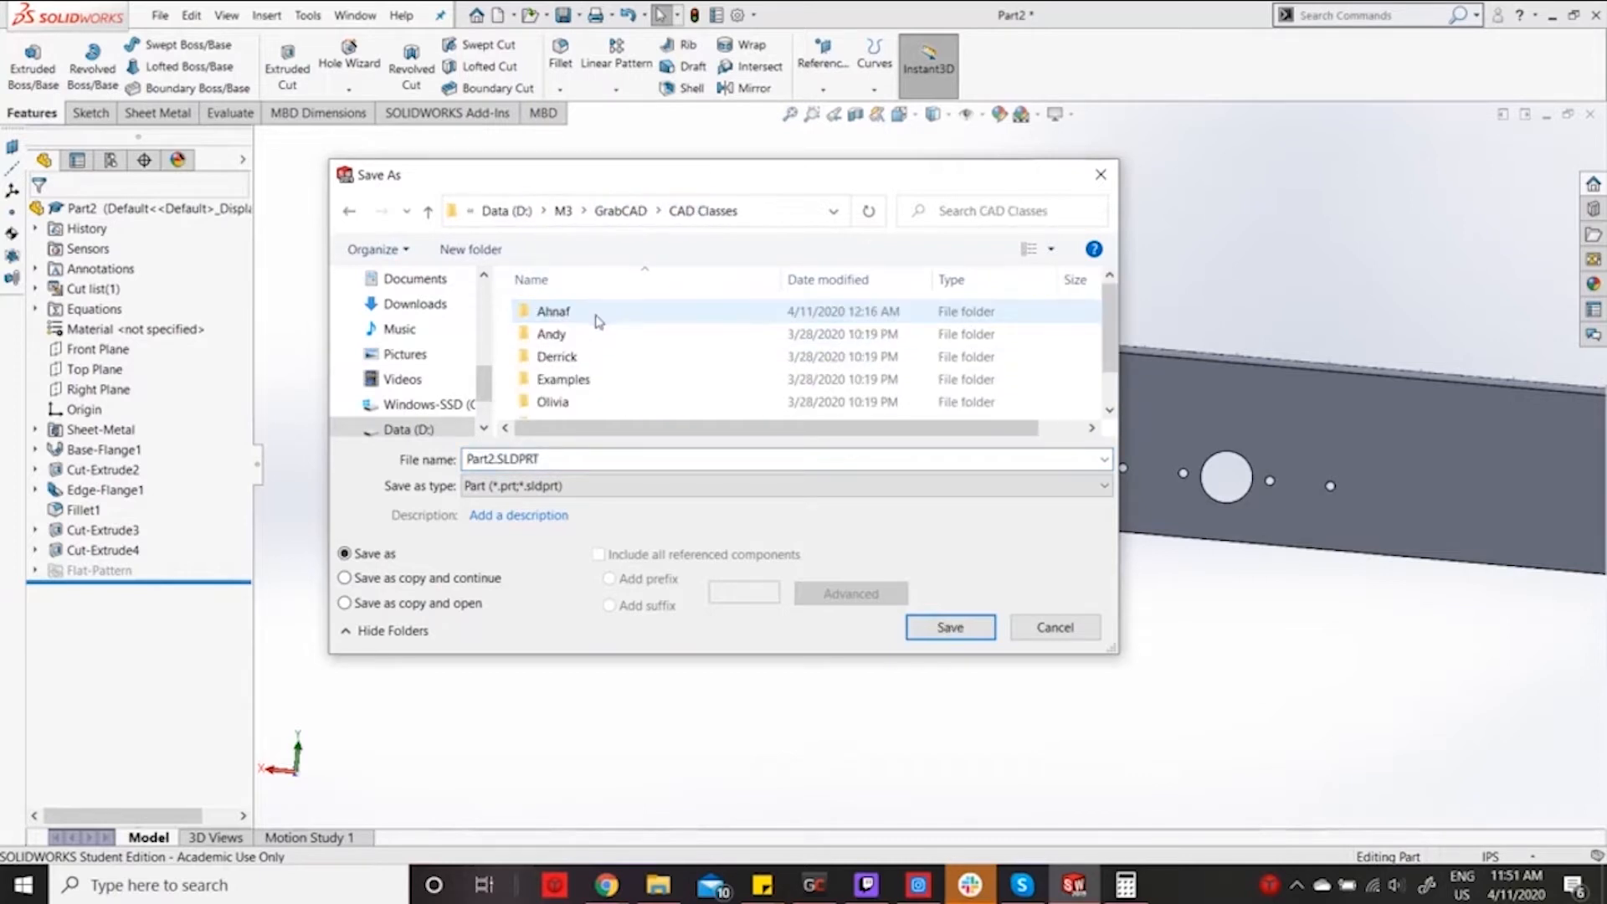
scroll(600, 321, "down", 1)
left_click(598, 326)
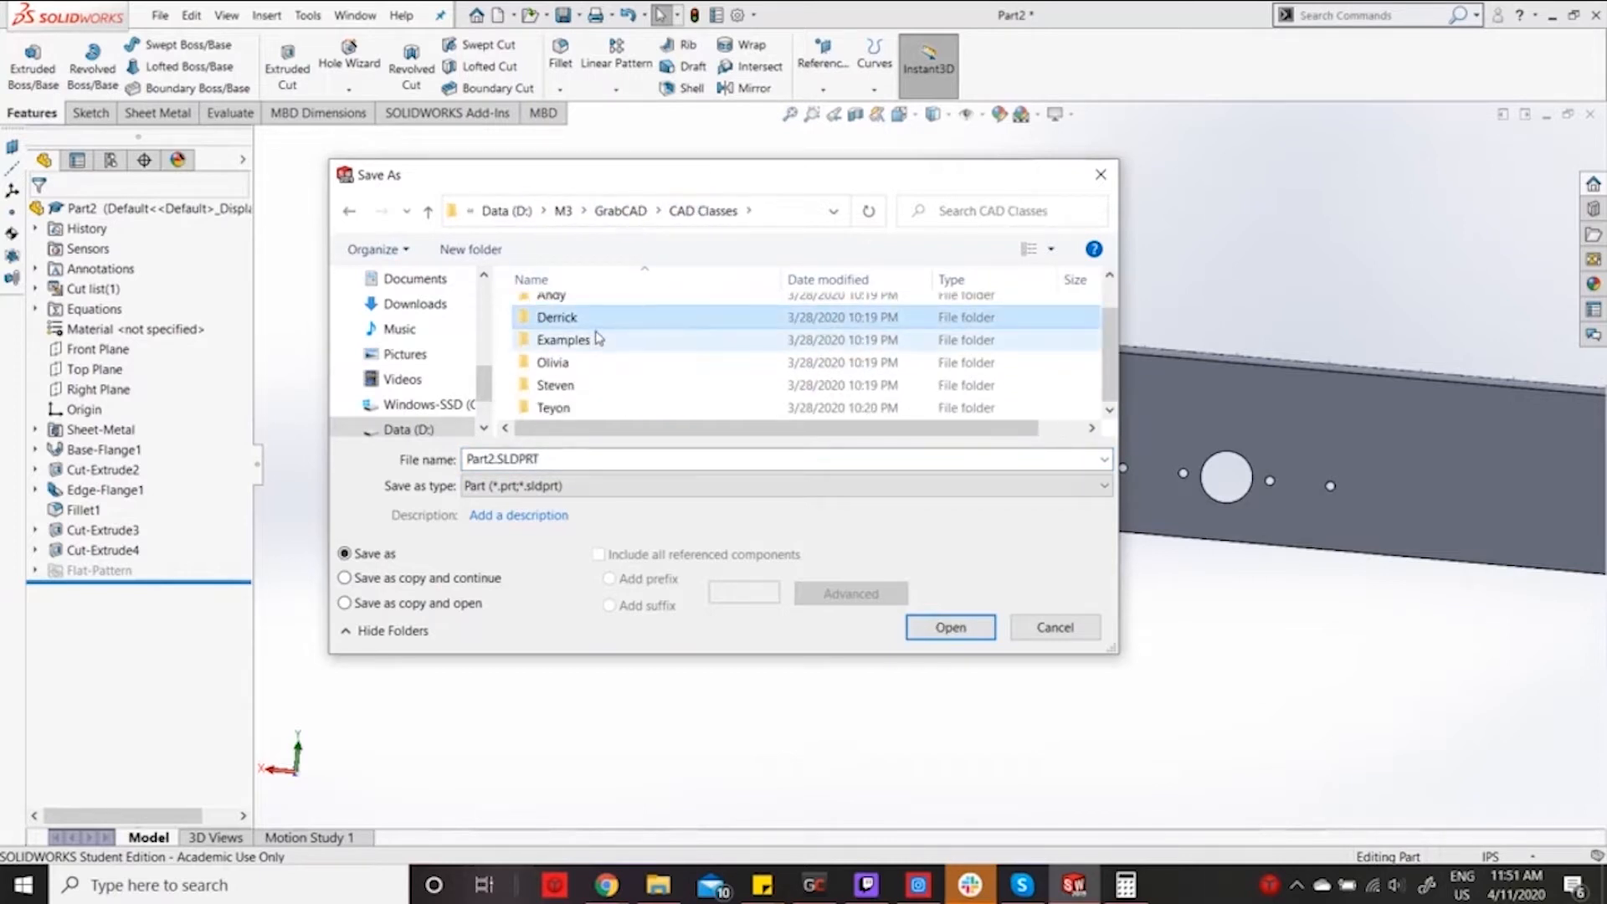
double_click(598, 339)
Create a folder named Sheet Metal Drivetrain inside the Examples folder.
right_click(587, 332)
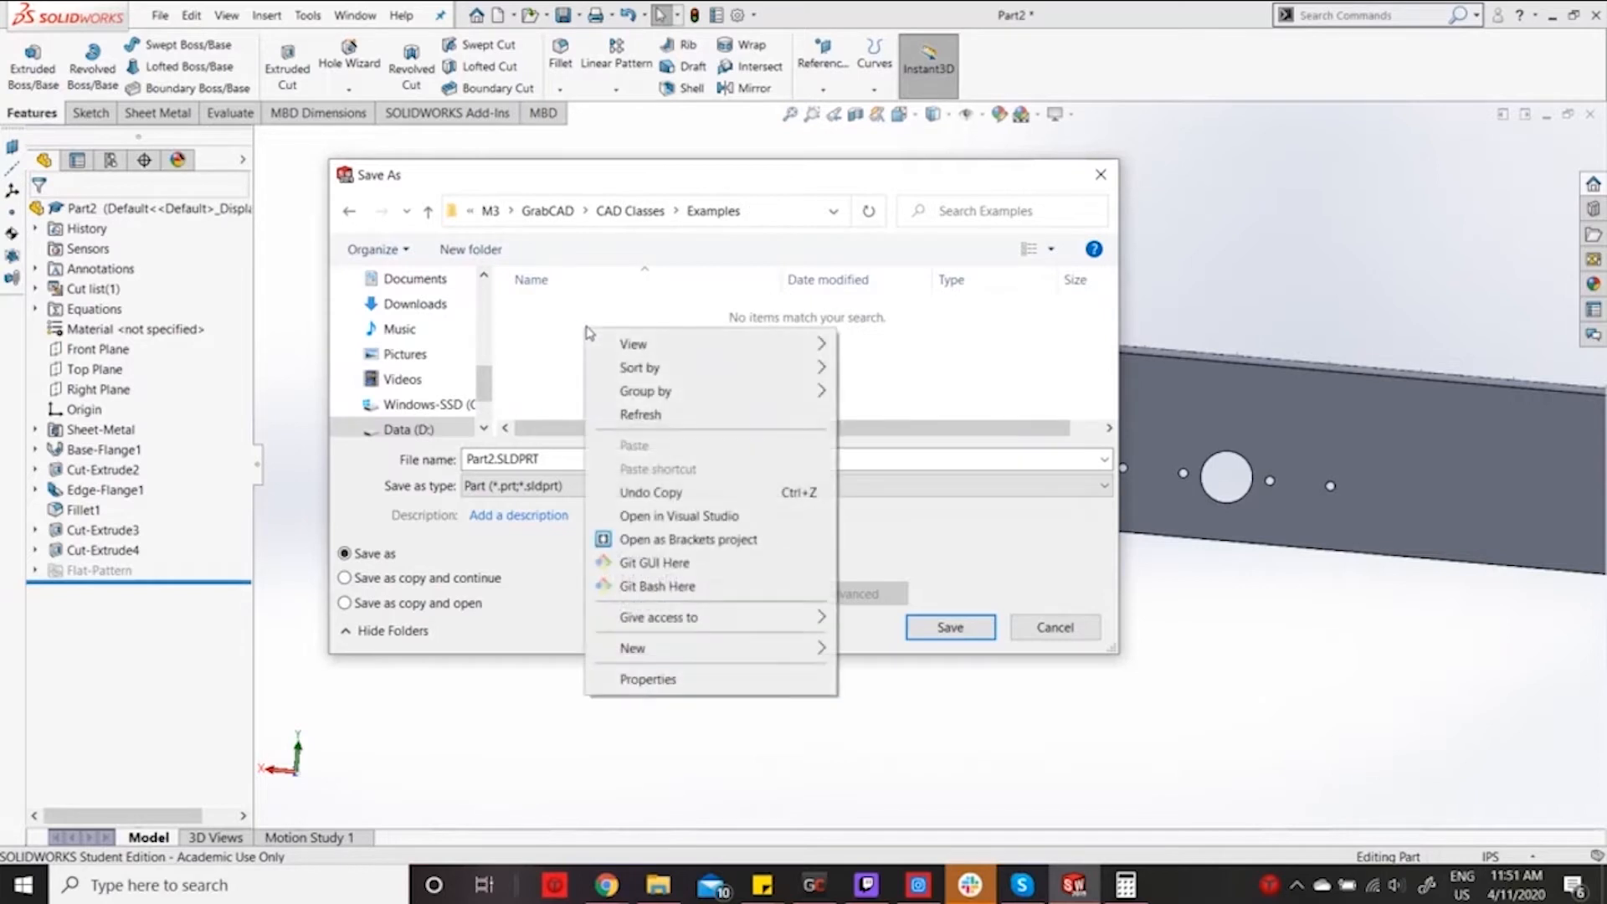
mouse_move(727, 651)
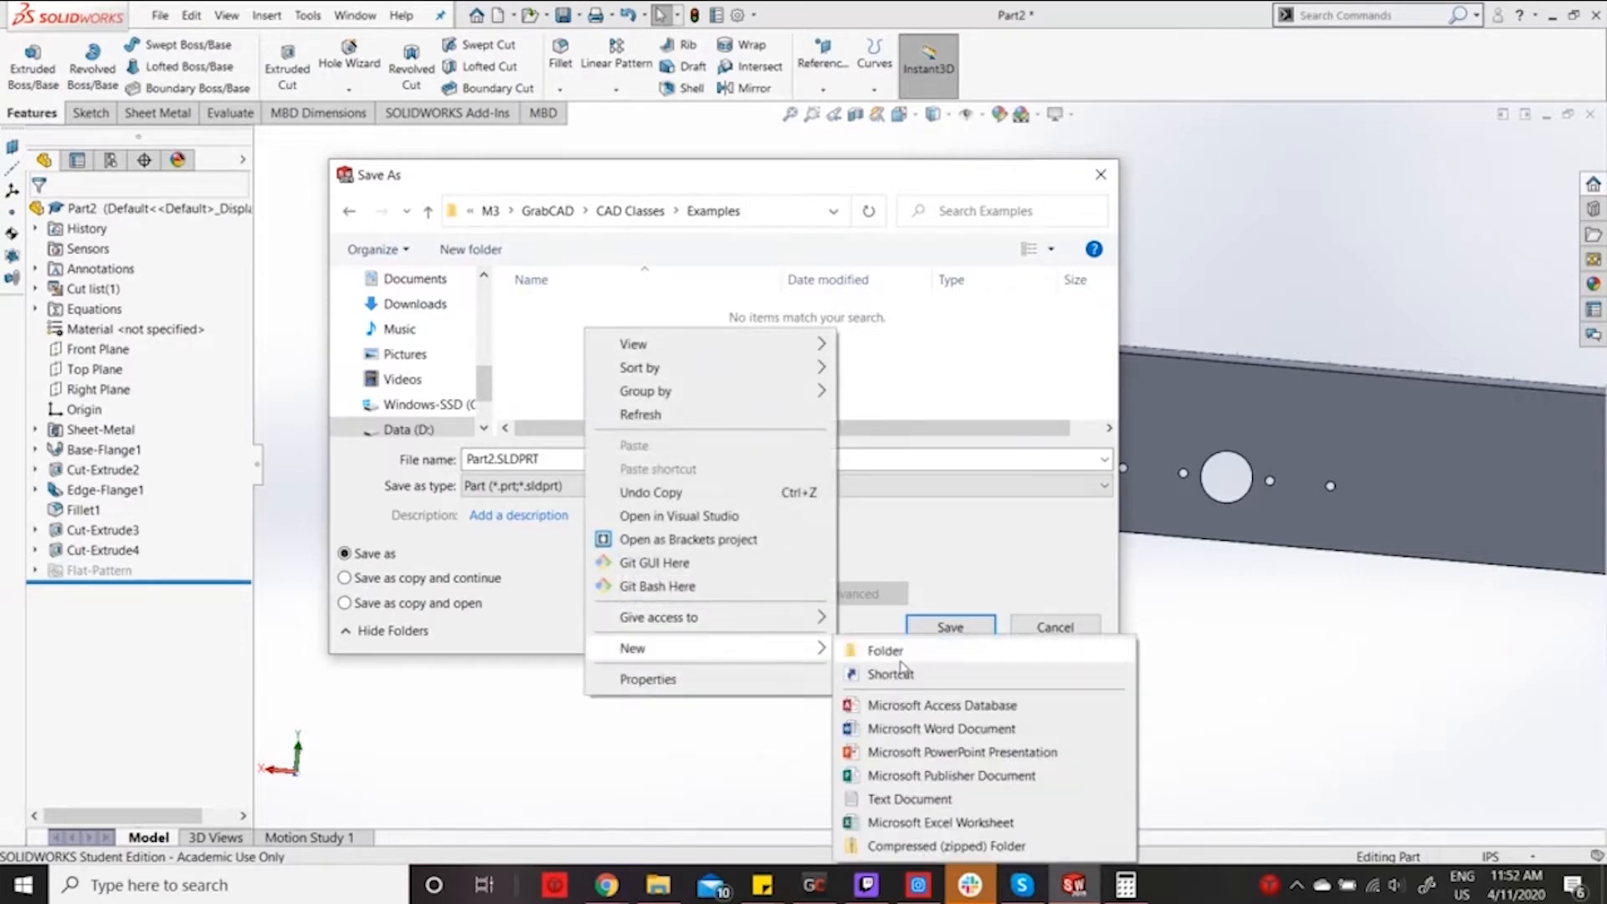
left_click(899, 655)
type("S")
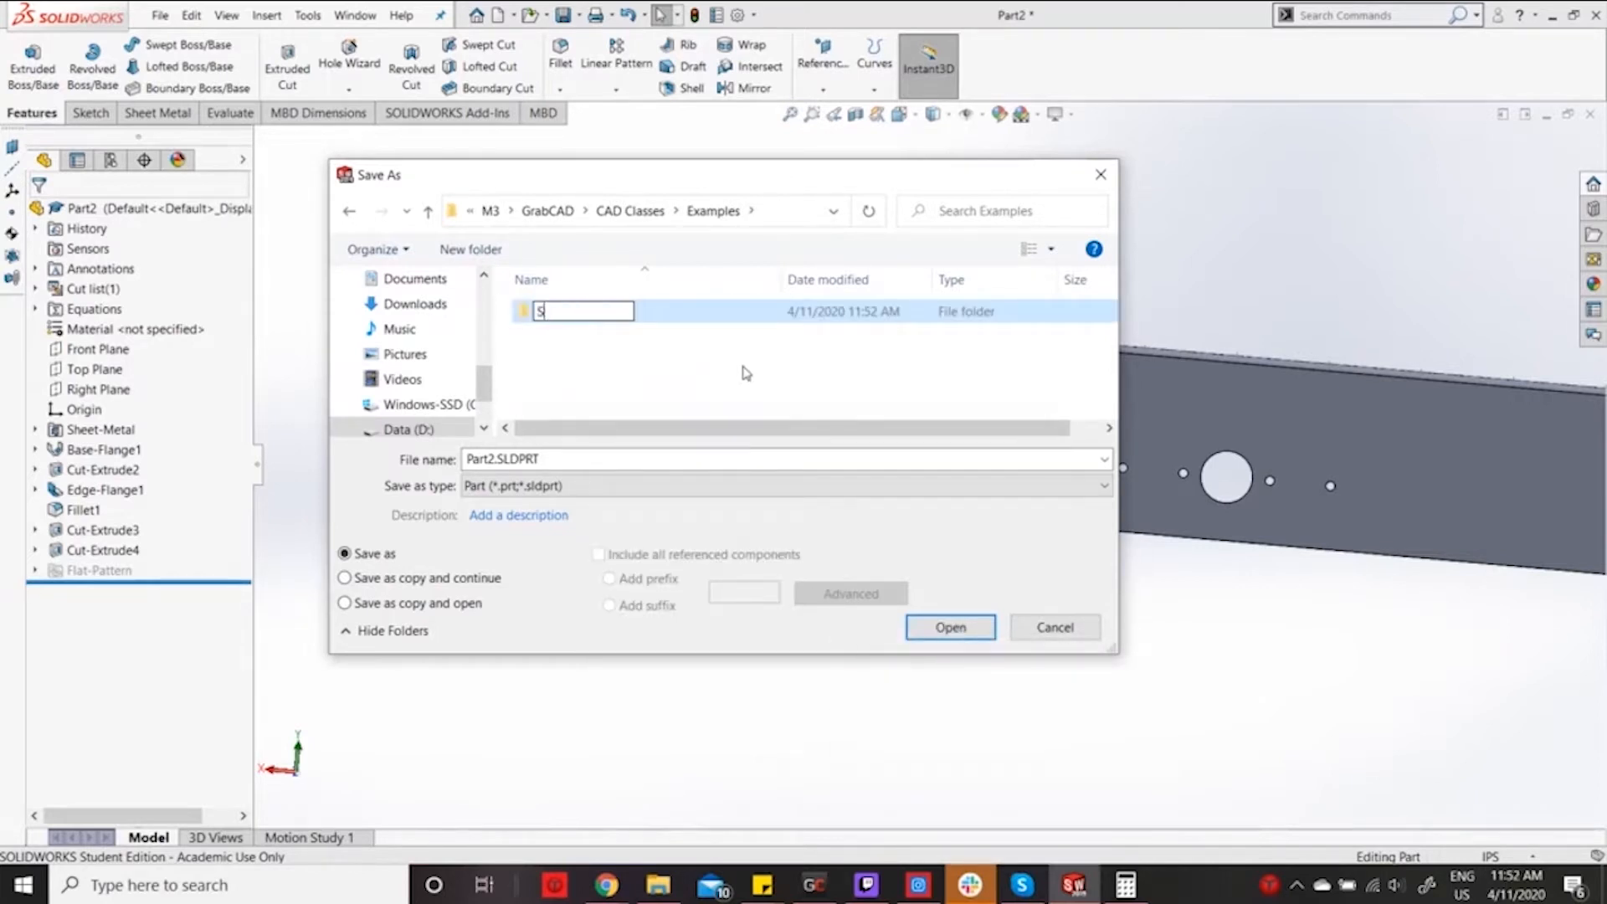
type("heet Metal Driv")
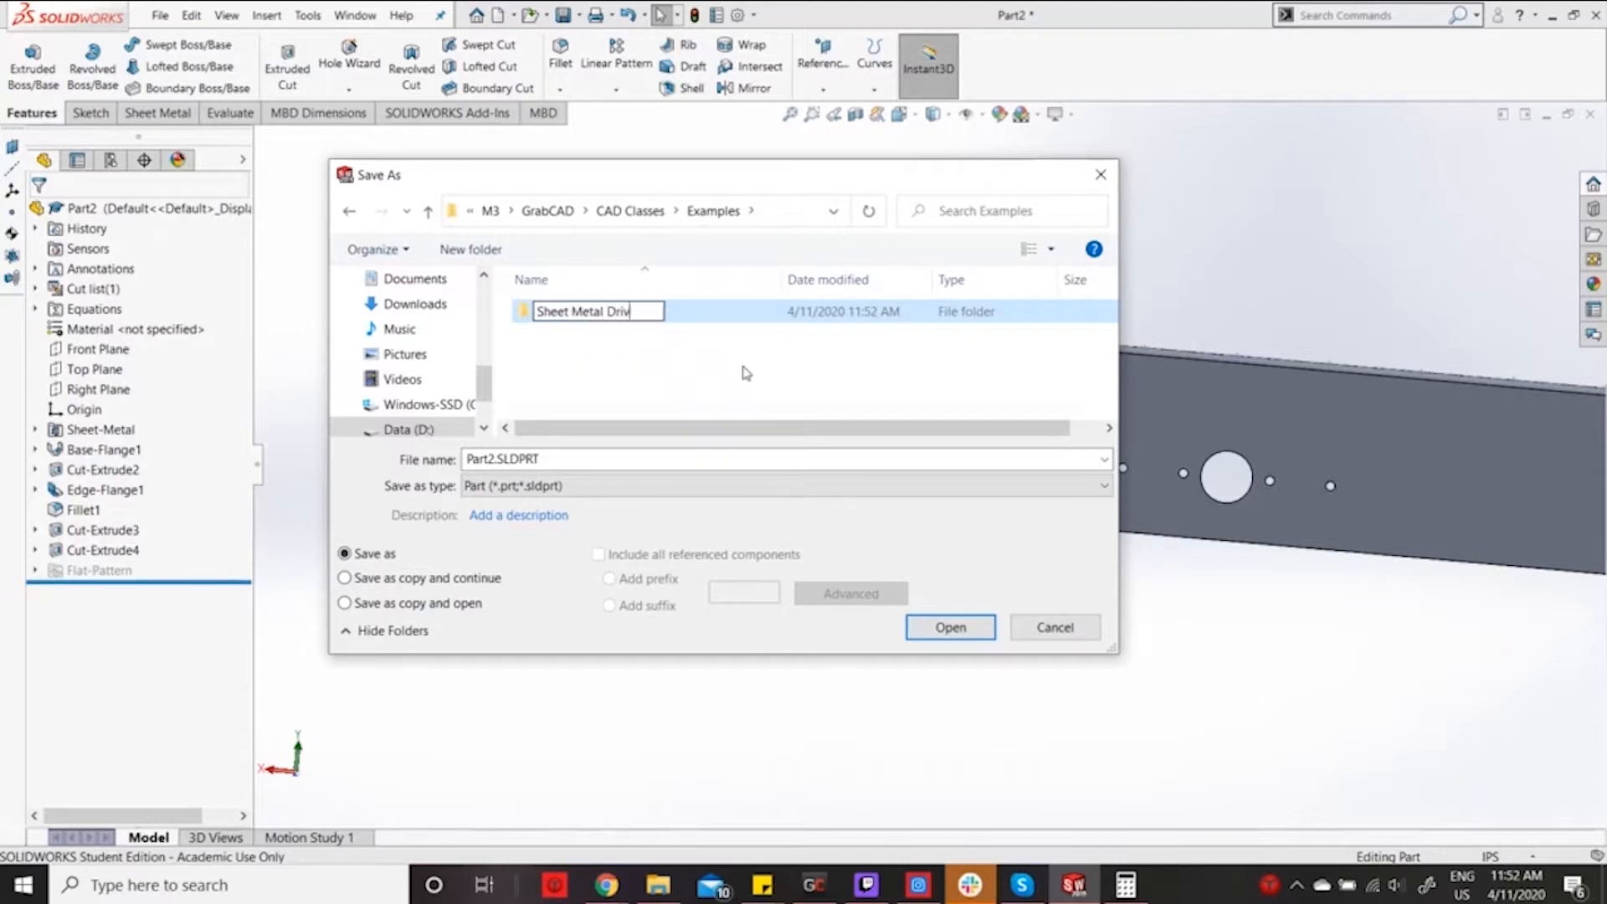
type("etrain")
key("Return")
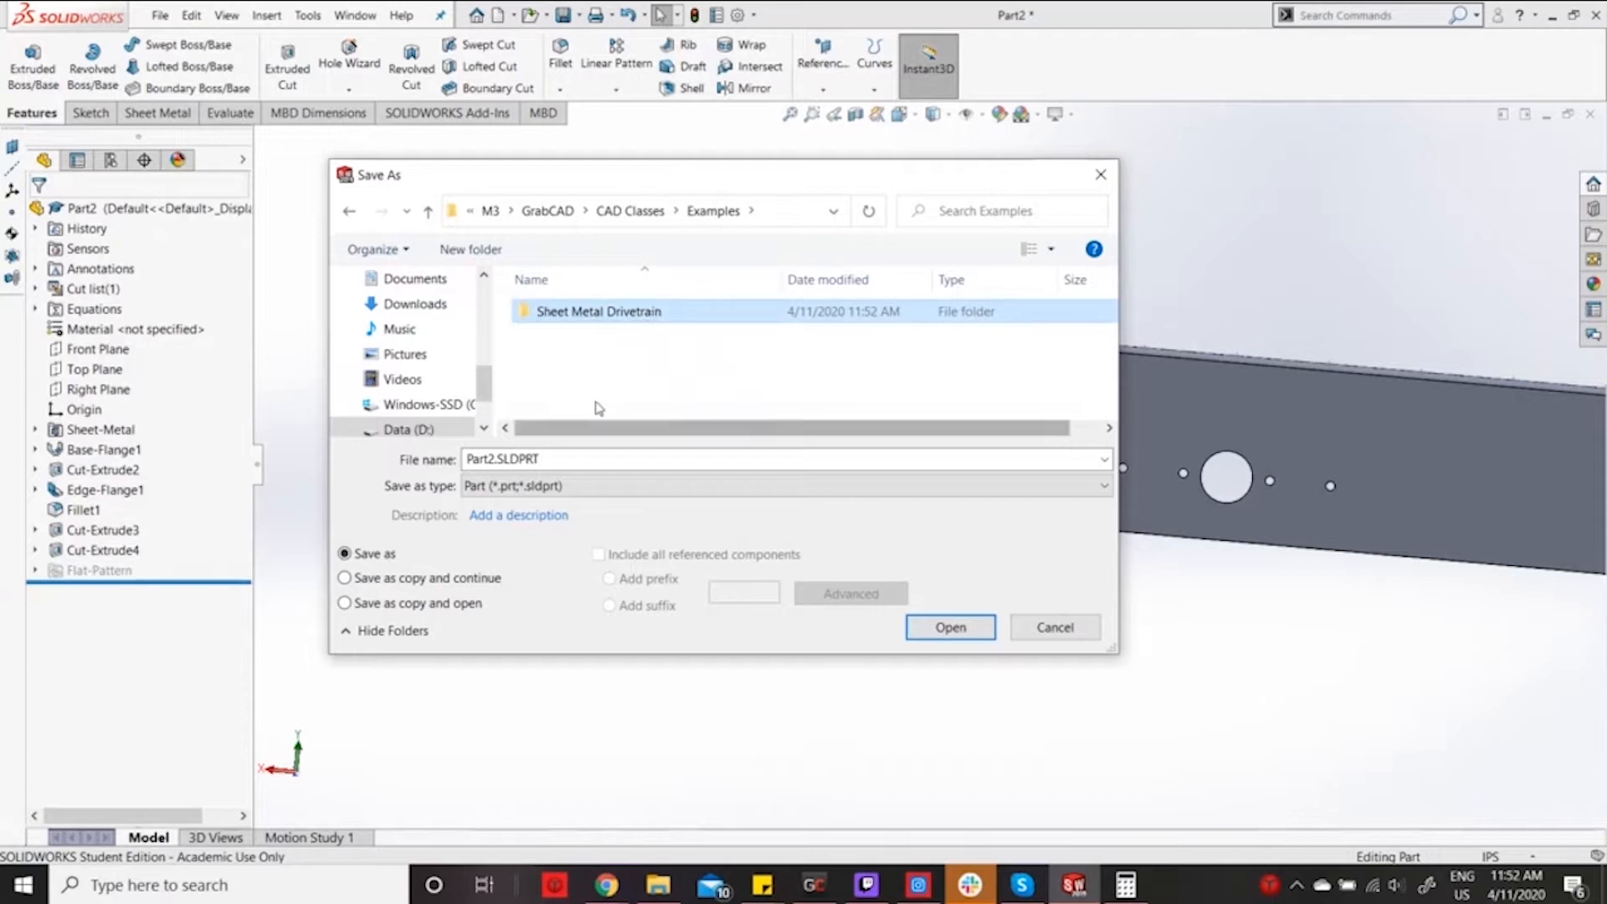
Open the Sheet Metal Drivetrain folder and replace the part's file name with Driverail, without saving yet.
double_click(634, 313)
double_click(600, 463)
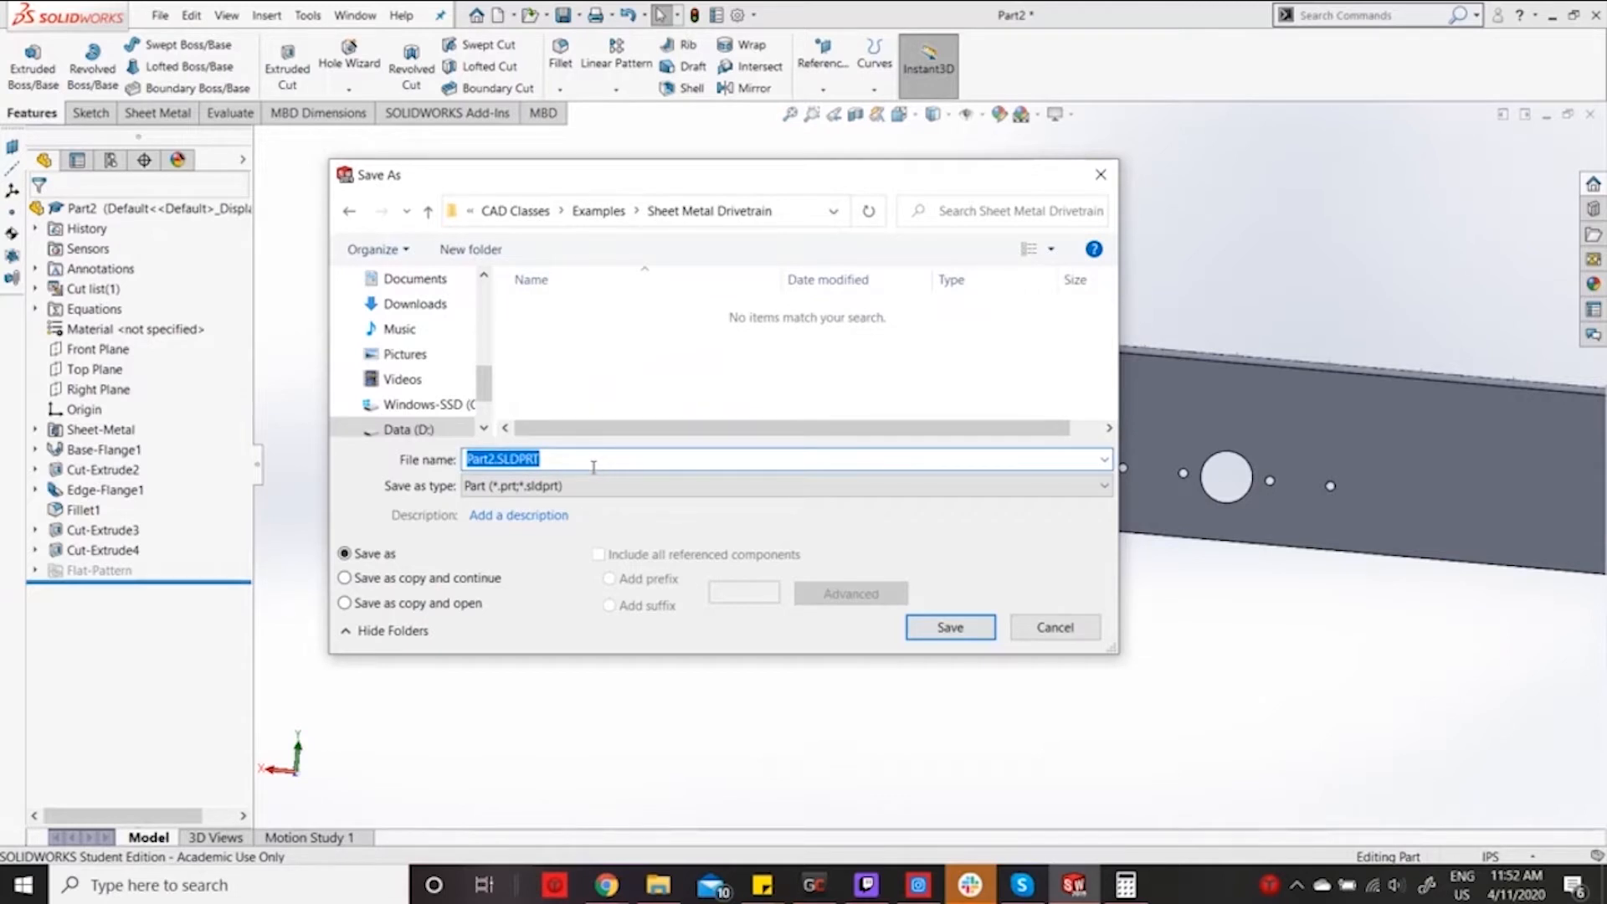
type("Driv")
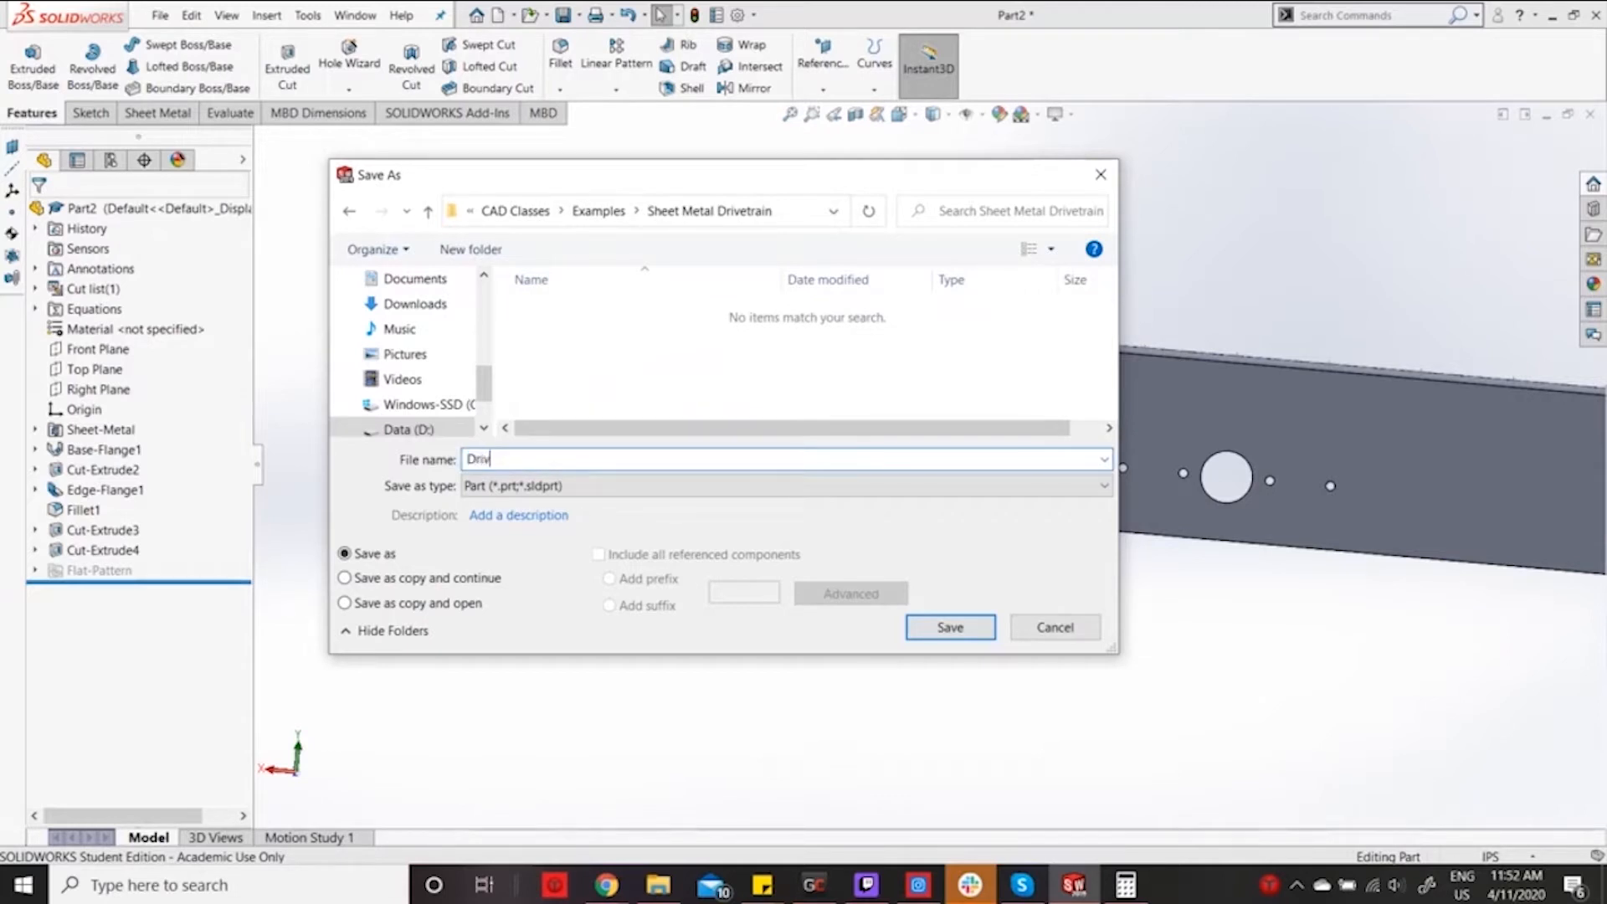
type("etrain")
key("BackSpace")
key("BackSpace")
key("BackSpace")
key("BackSpace")
Switch to File Explorer and open File Structure.docx from M3 > GrabCAD > CAD Classes > Examples on the Data (D:) drive.
left_click(646, 894)
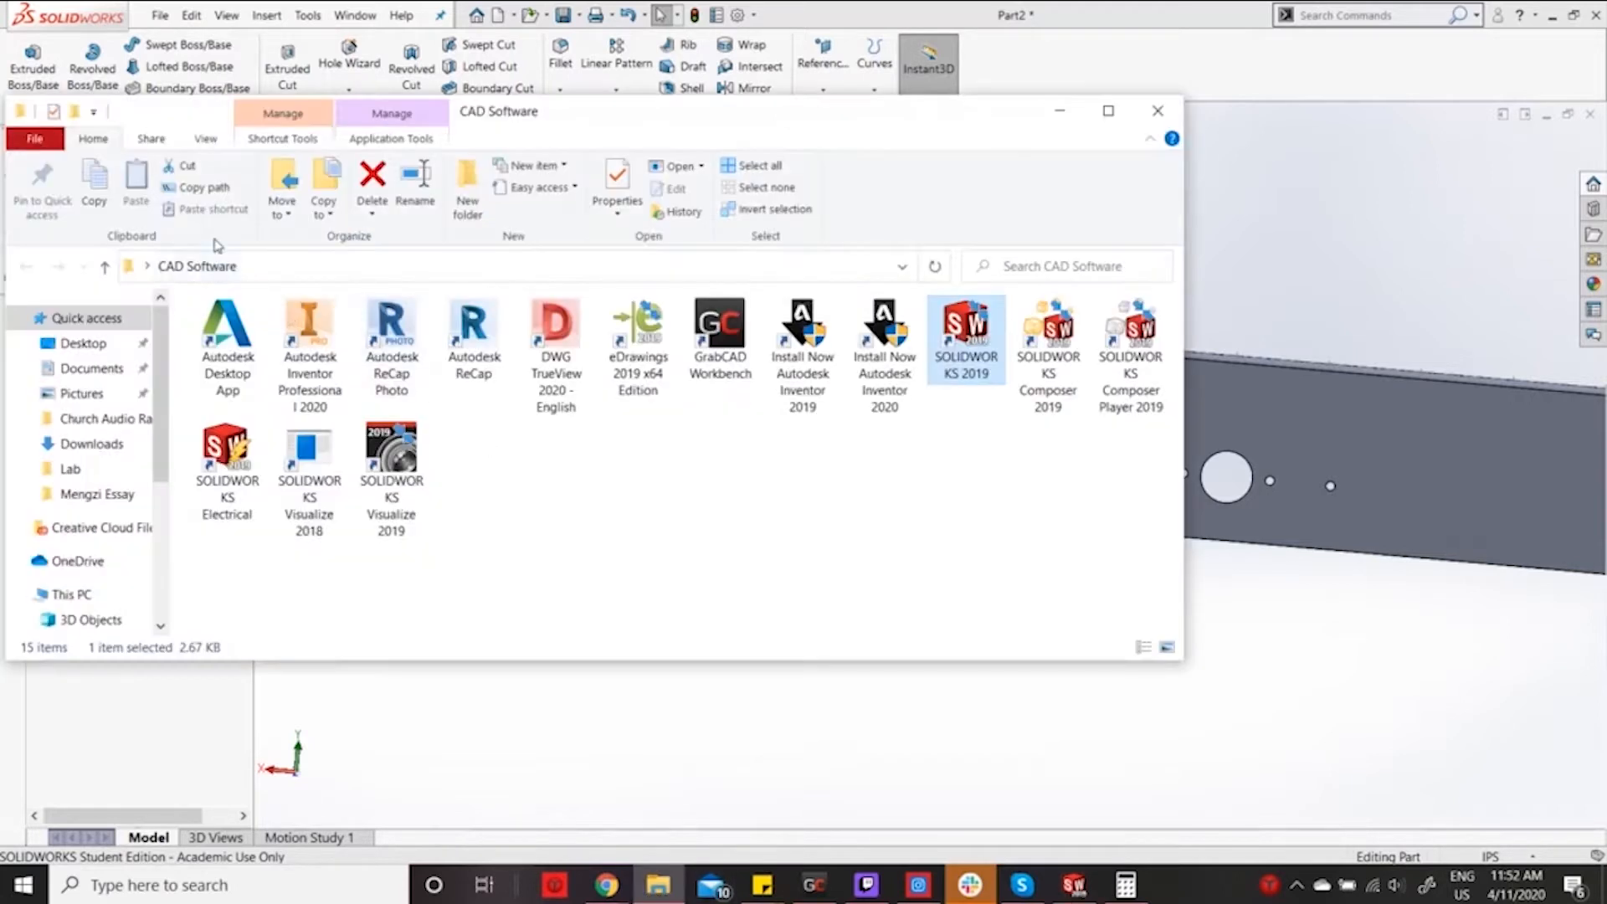
left_click(90, 595)
double_click(534, 546)
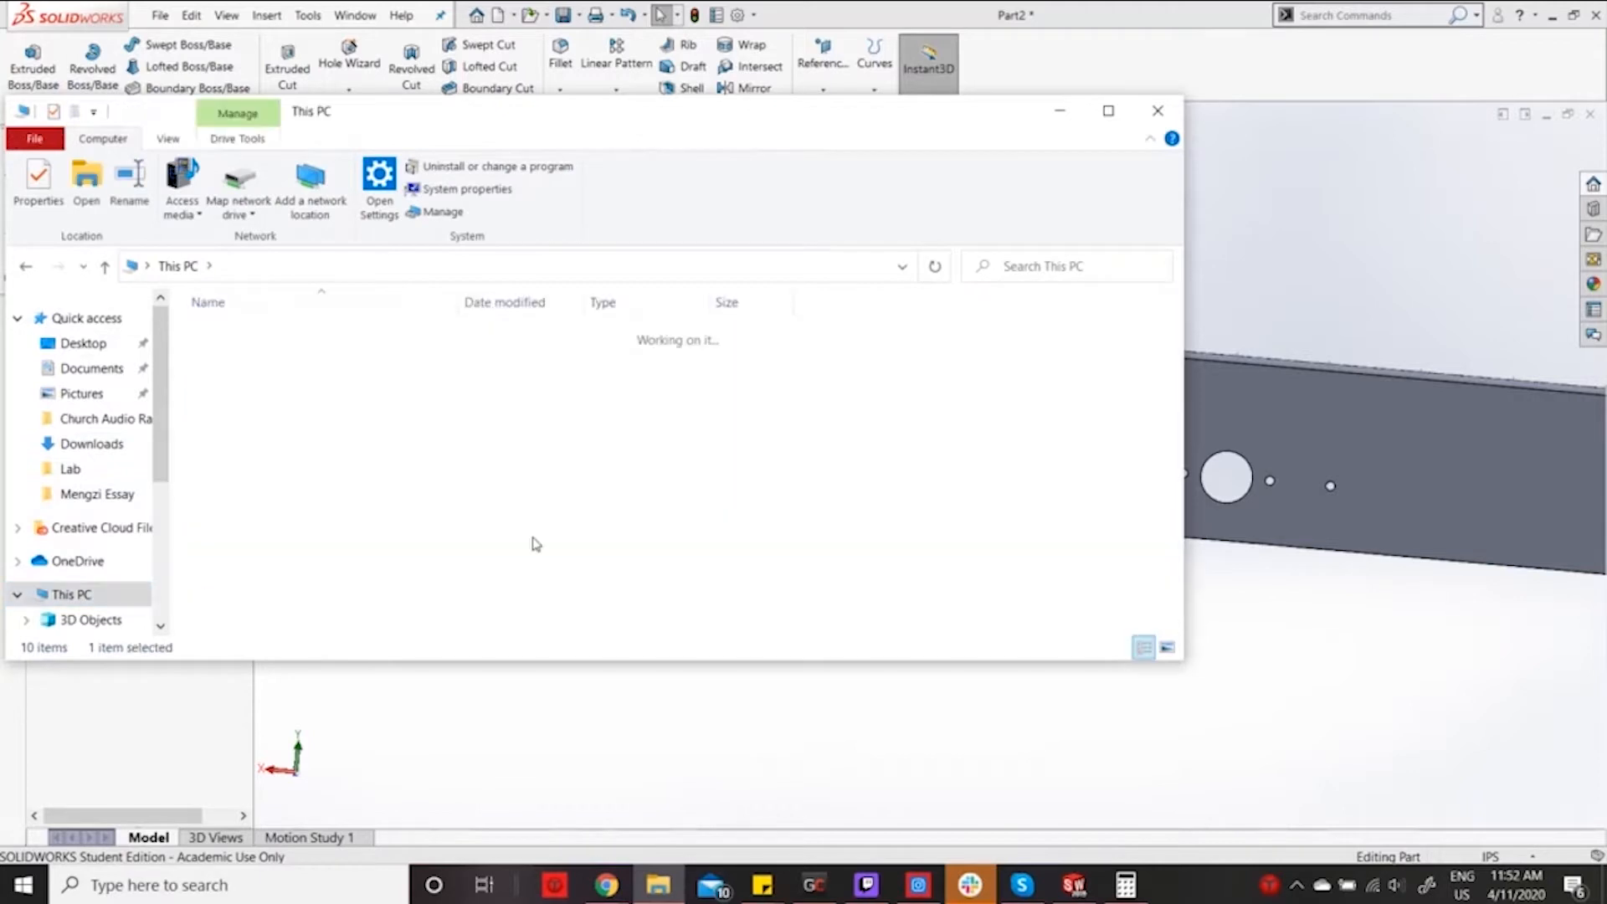
scroll(282, 409, "down", 4)
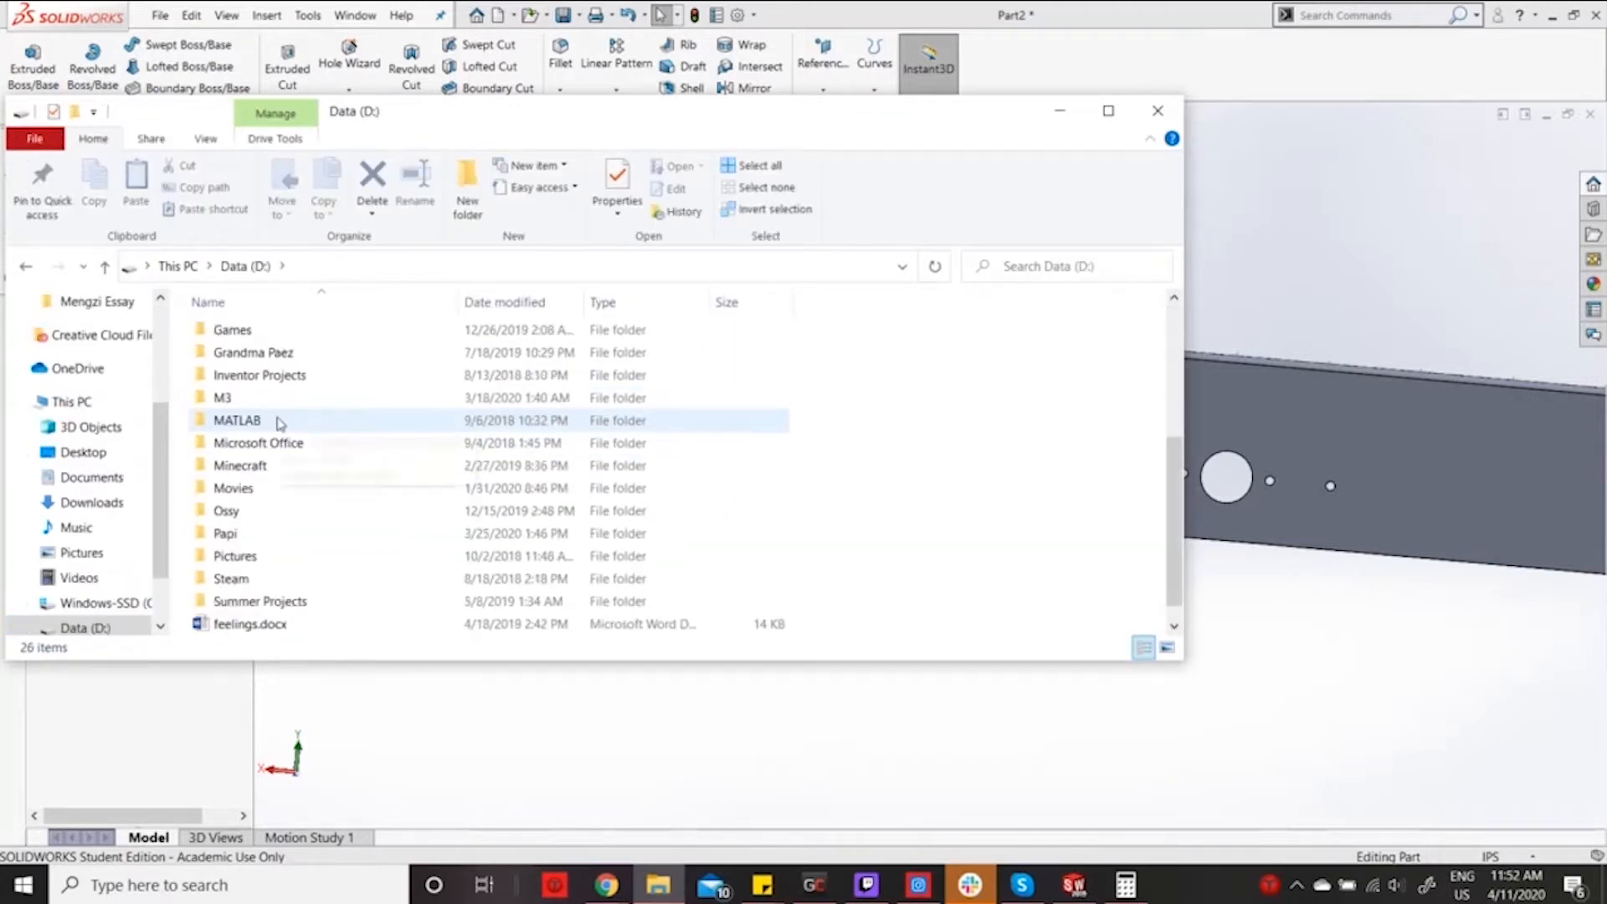
scroll(276, 561, "up", 3)
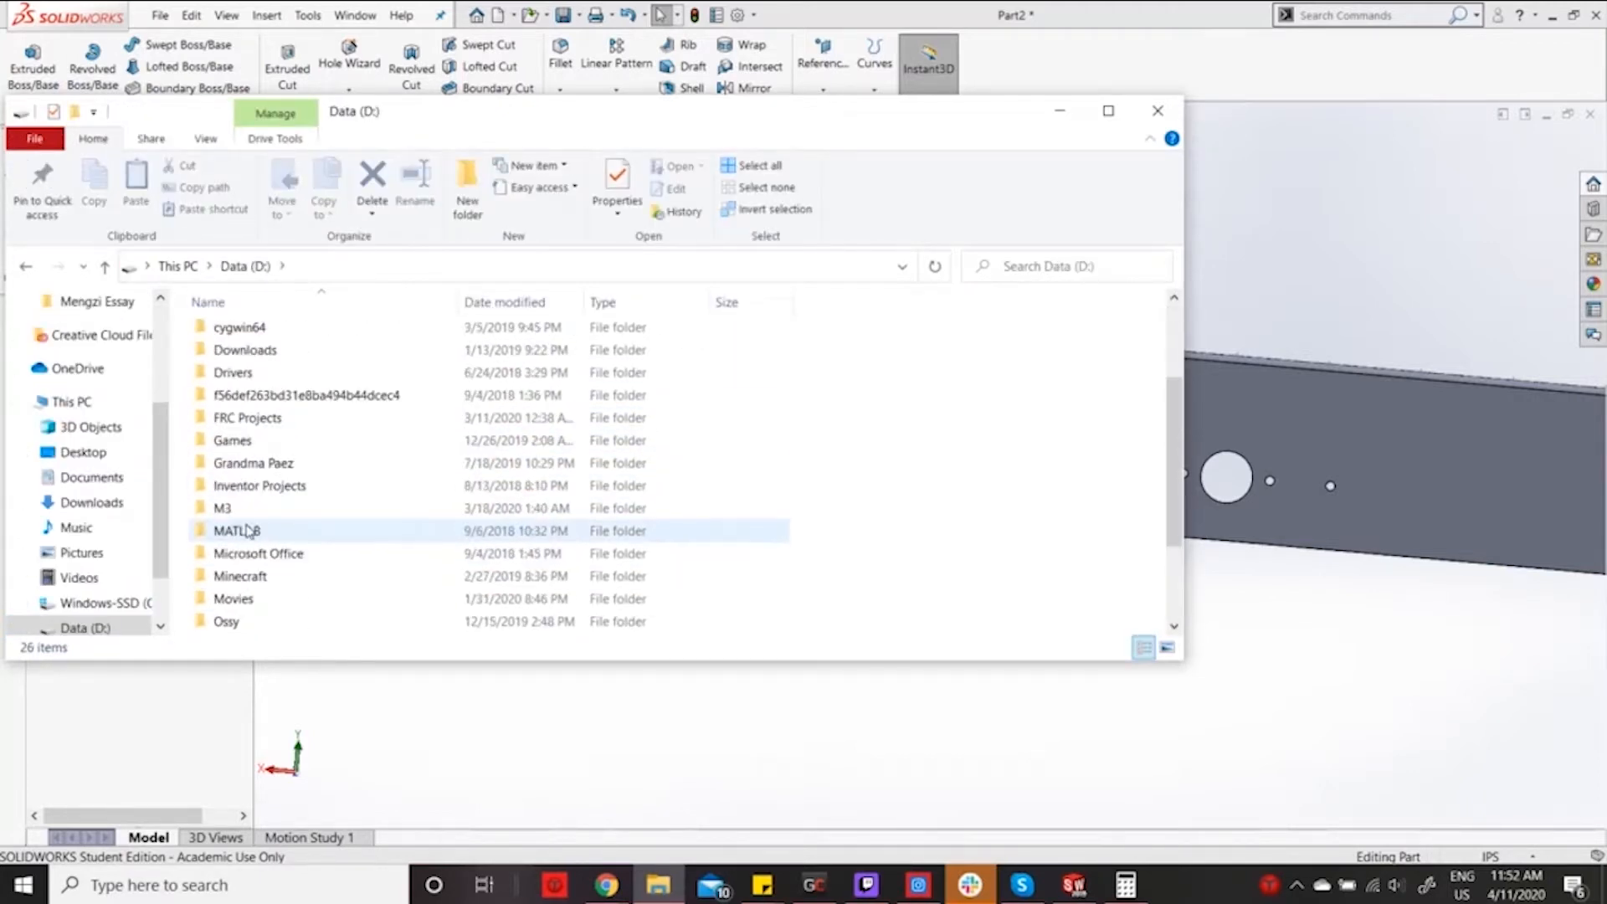
double_click(260, 577)
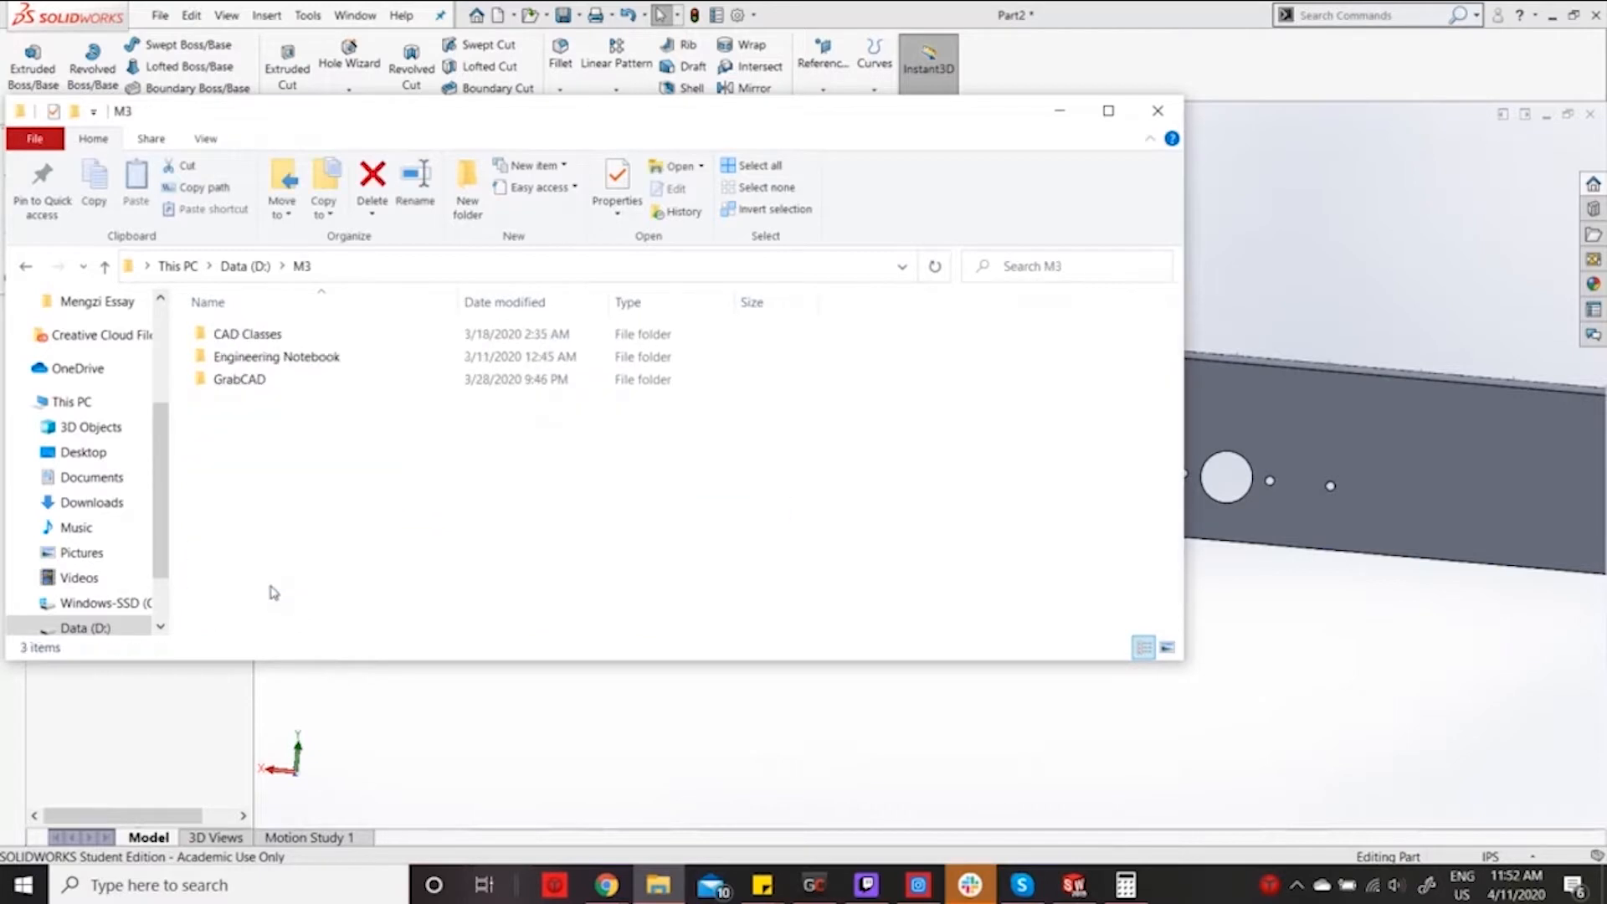
double_click(287, 379)
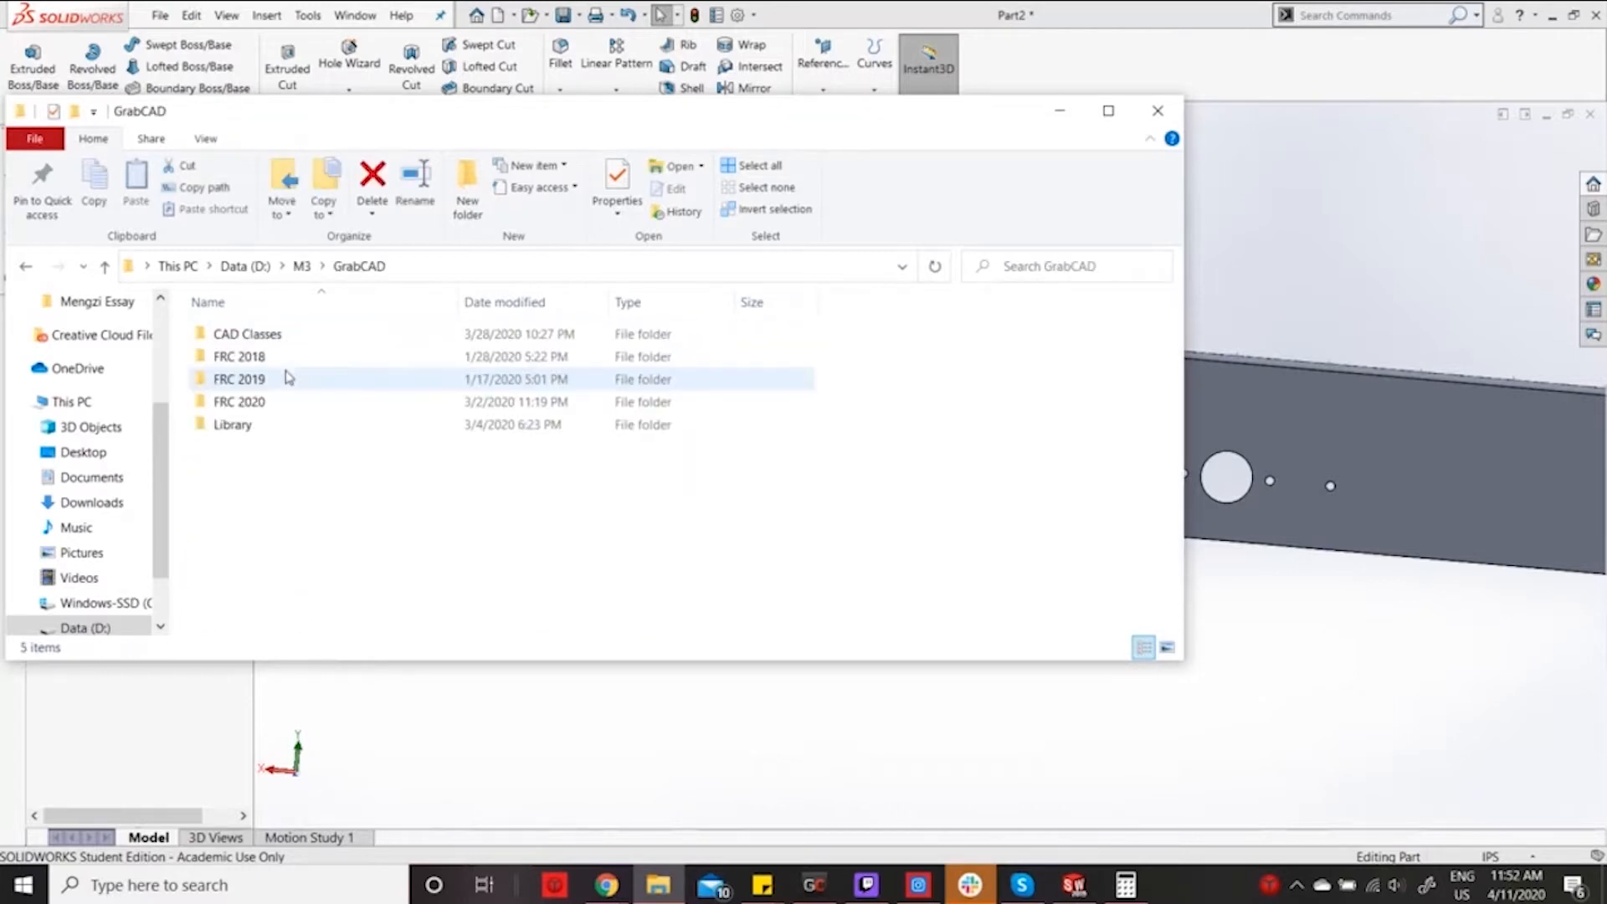
double_click(288, 338)
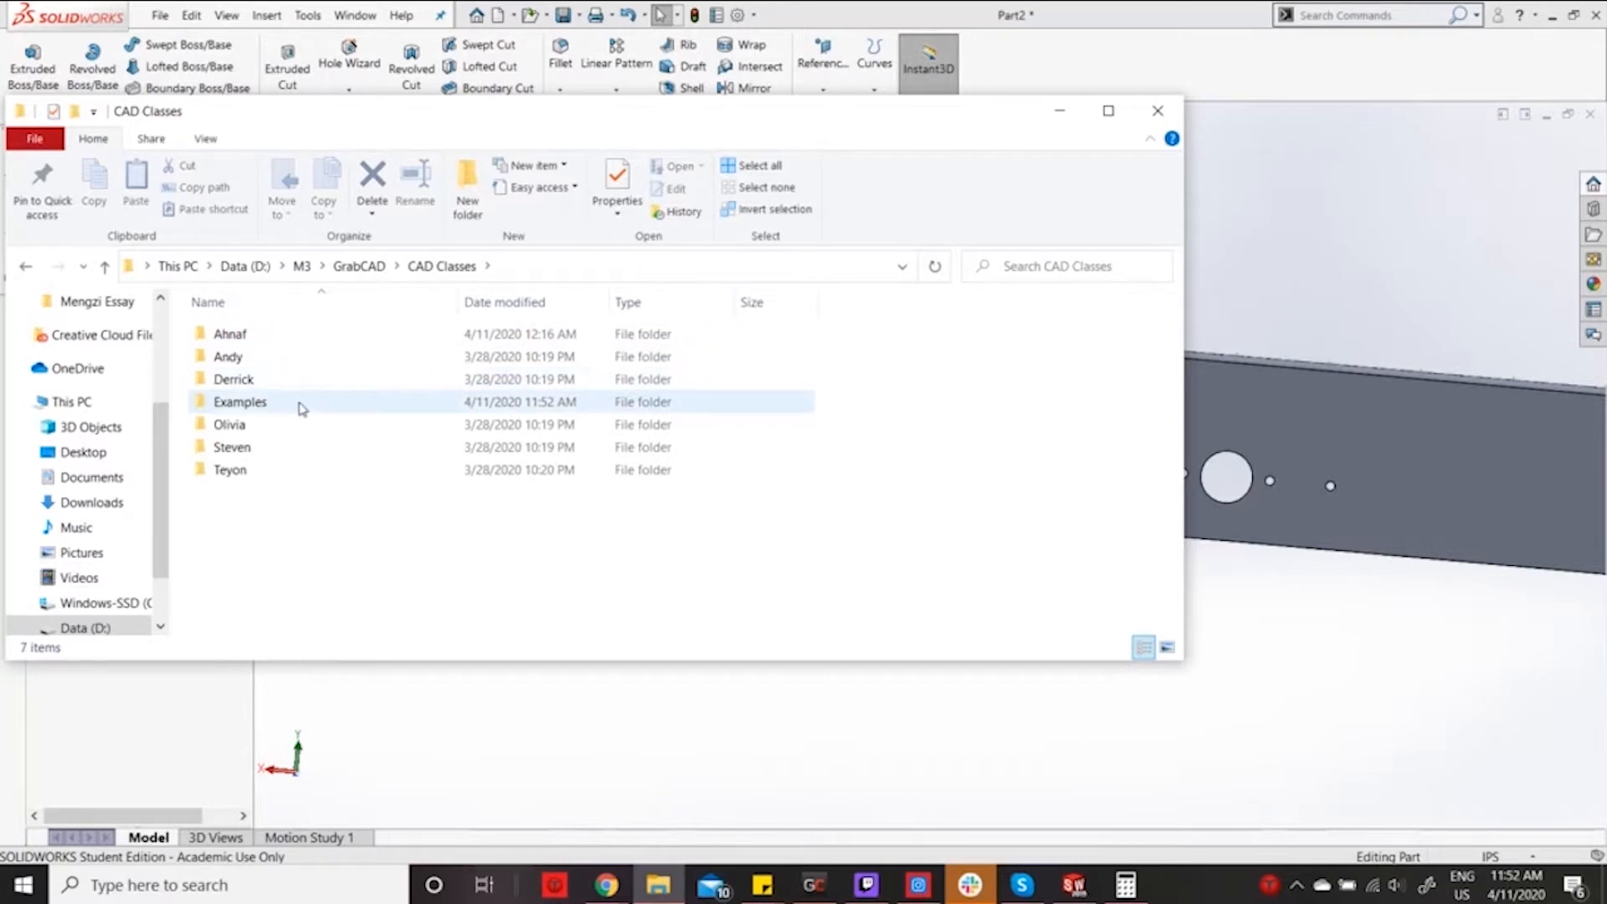
double_click(302, 403)
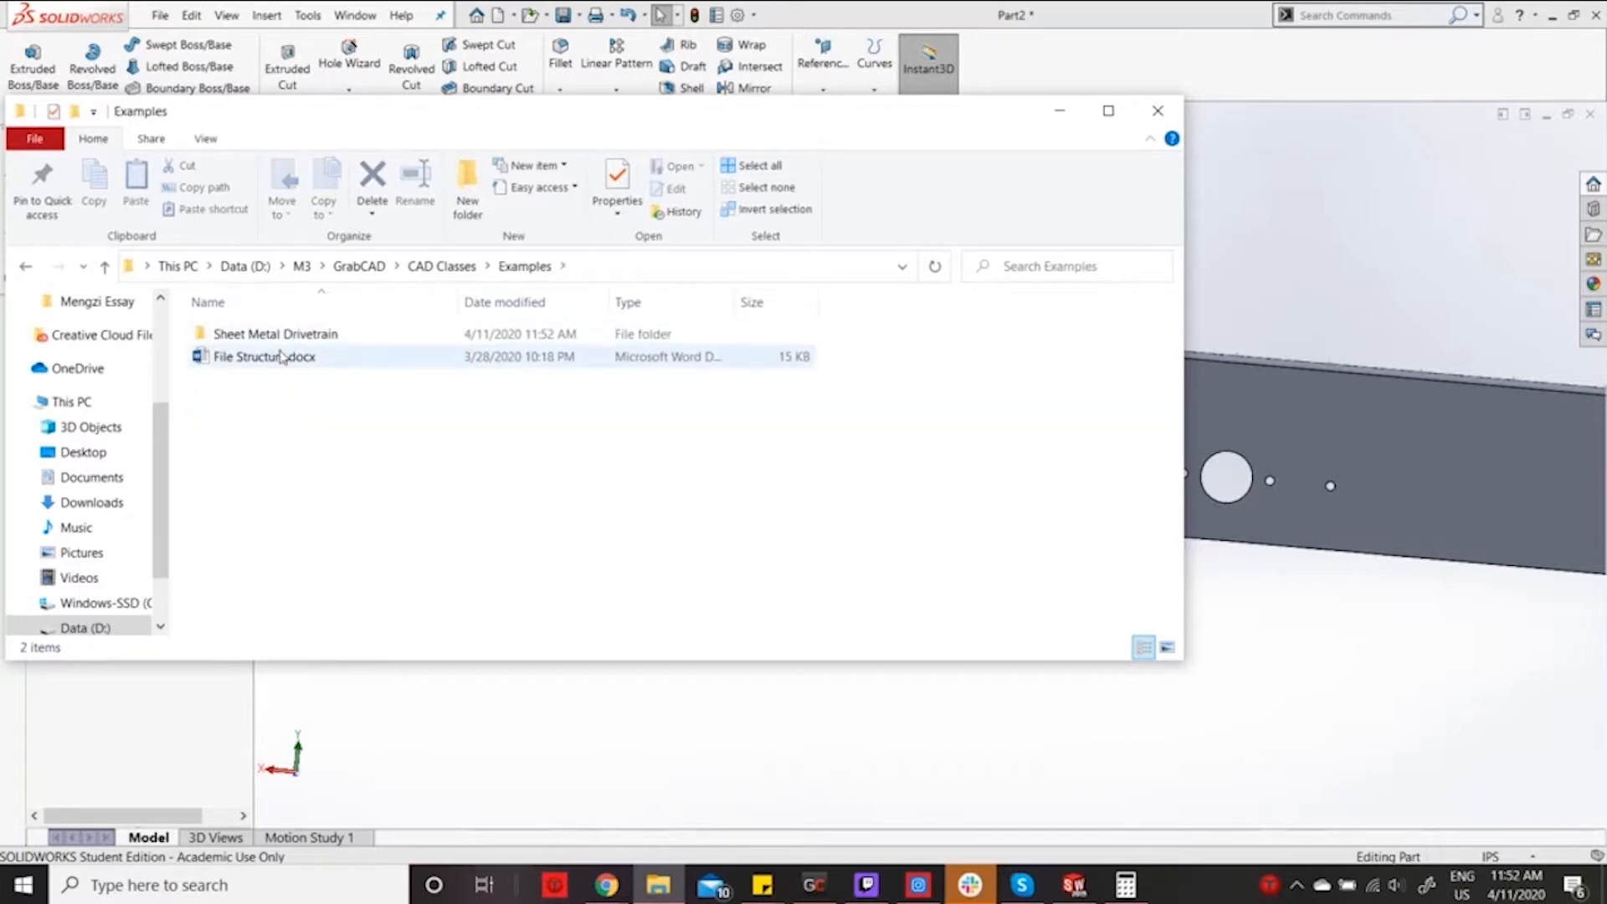
double_click(282, 356)
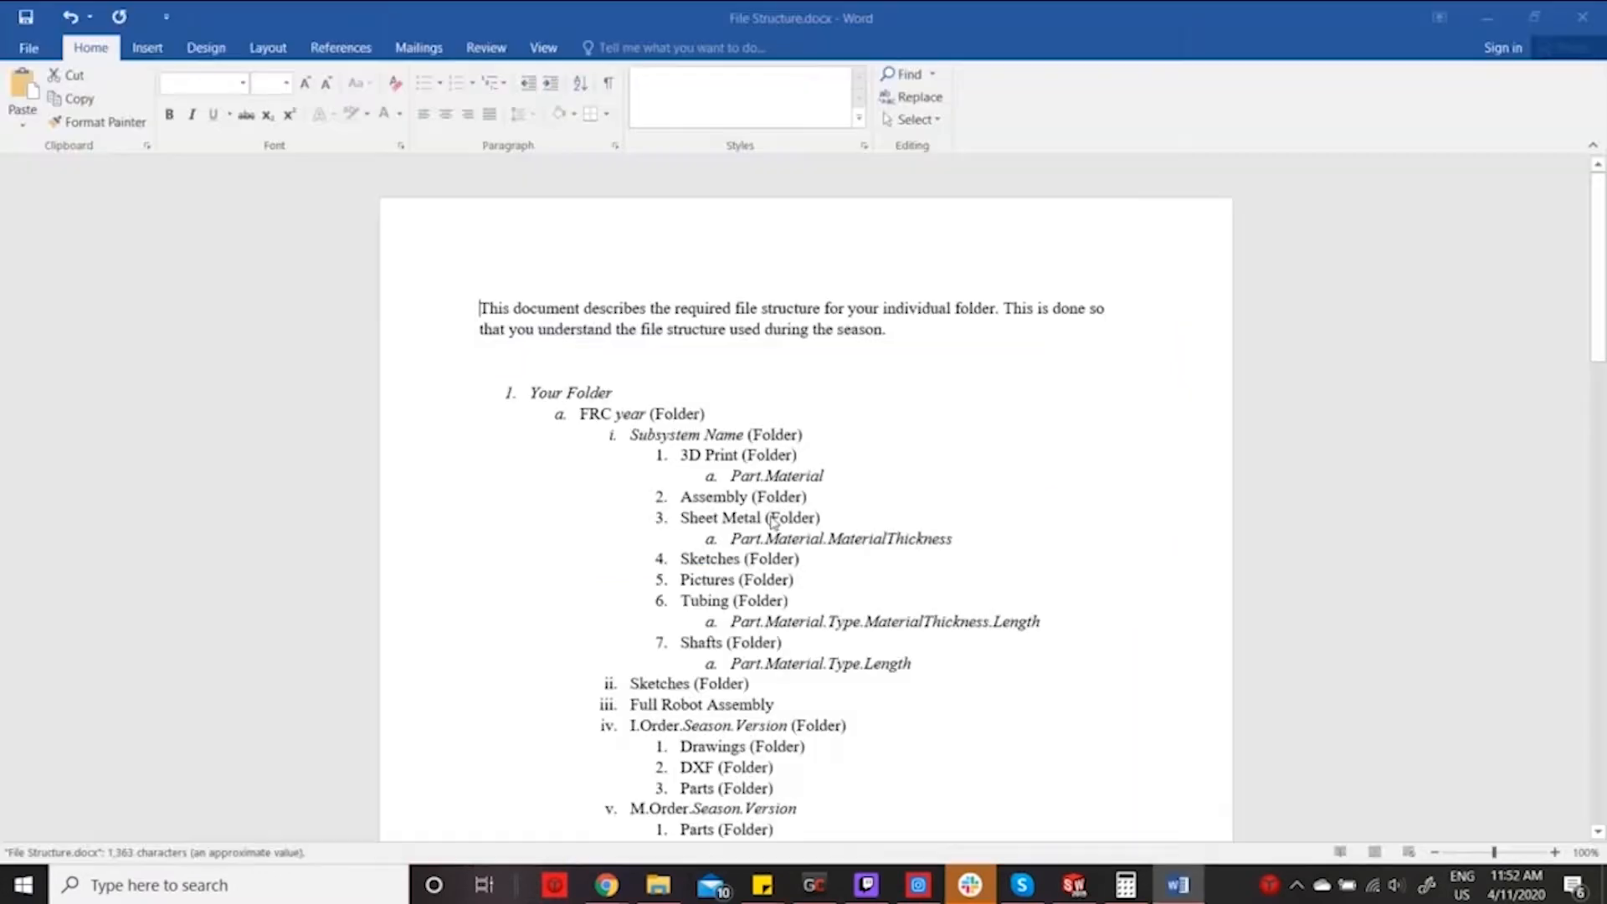
Dismiss the Office activation window and review the document's required folder structure and sheet metal file naming pattern.
left_click(1015, 402)
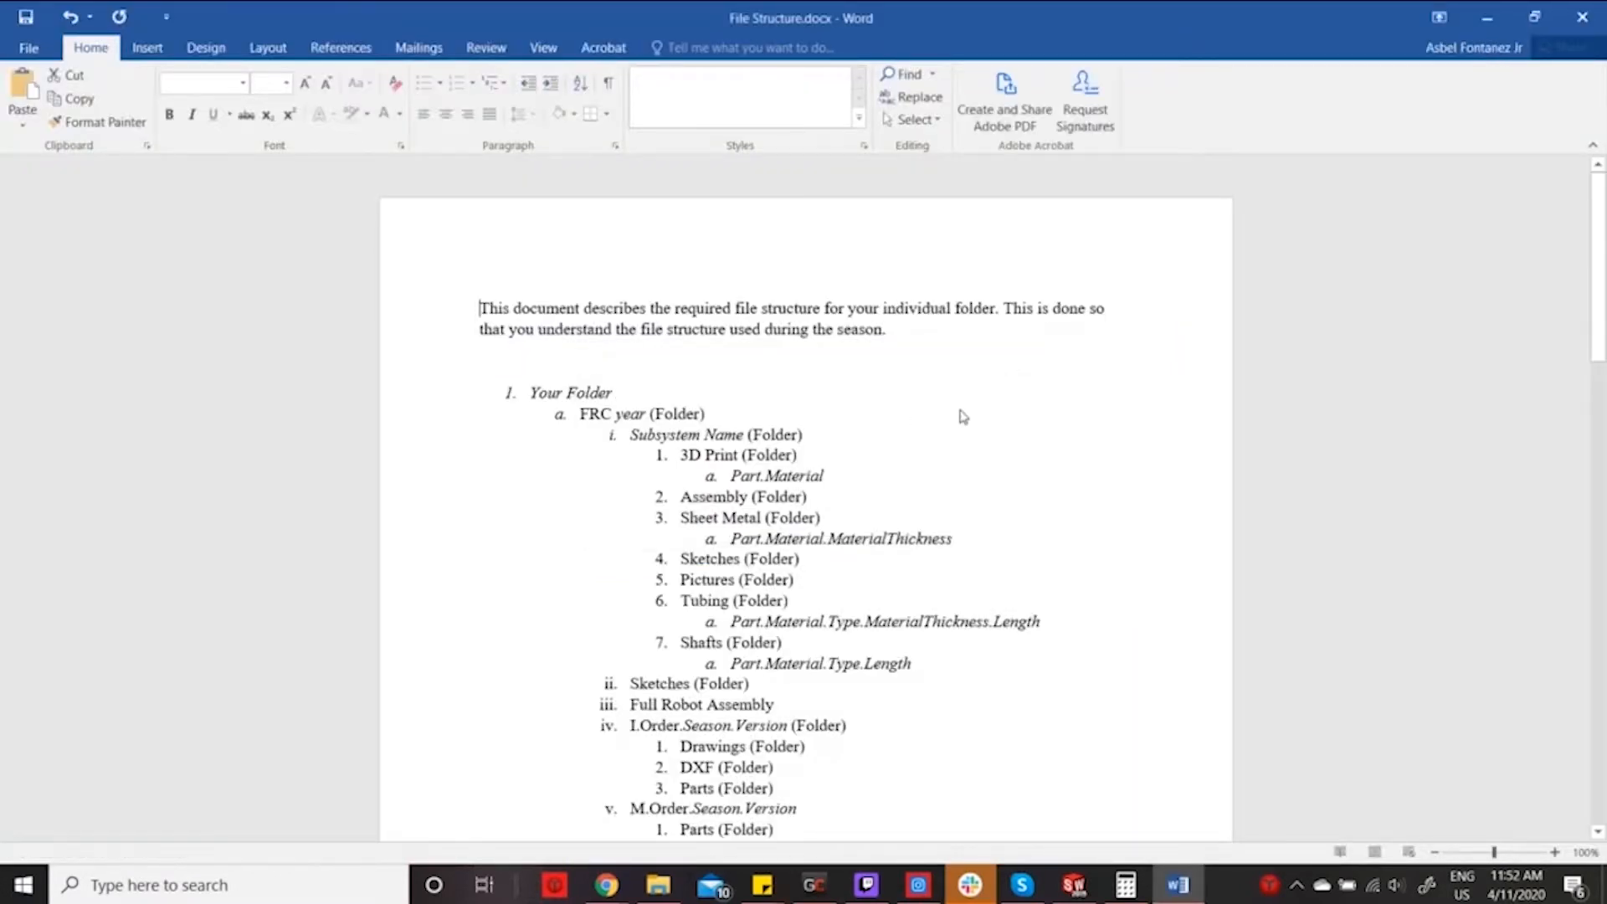
left_click(1293, 140)
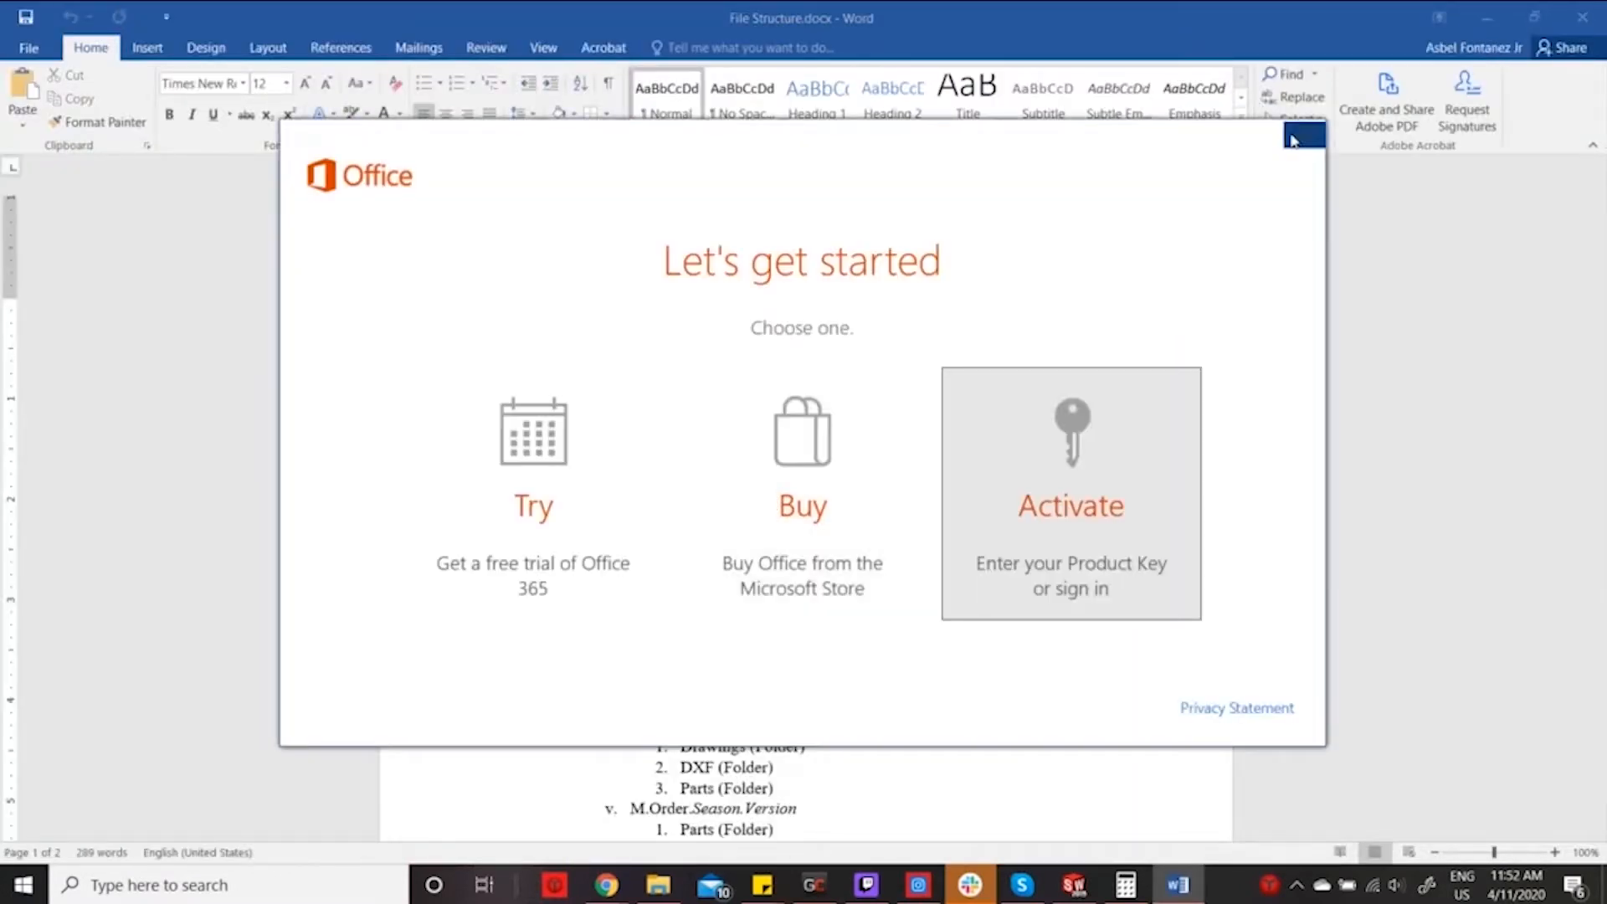
scroll(690, 444, "down", 4)
scroll(690, 443, "down", 2)
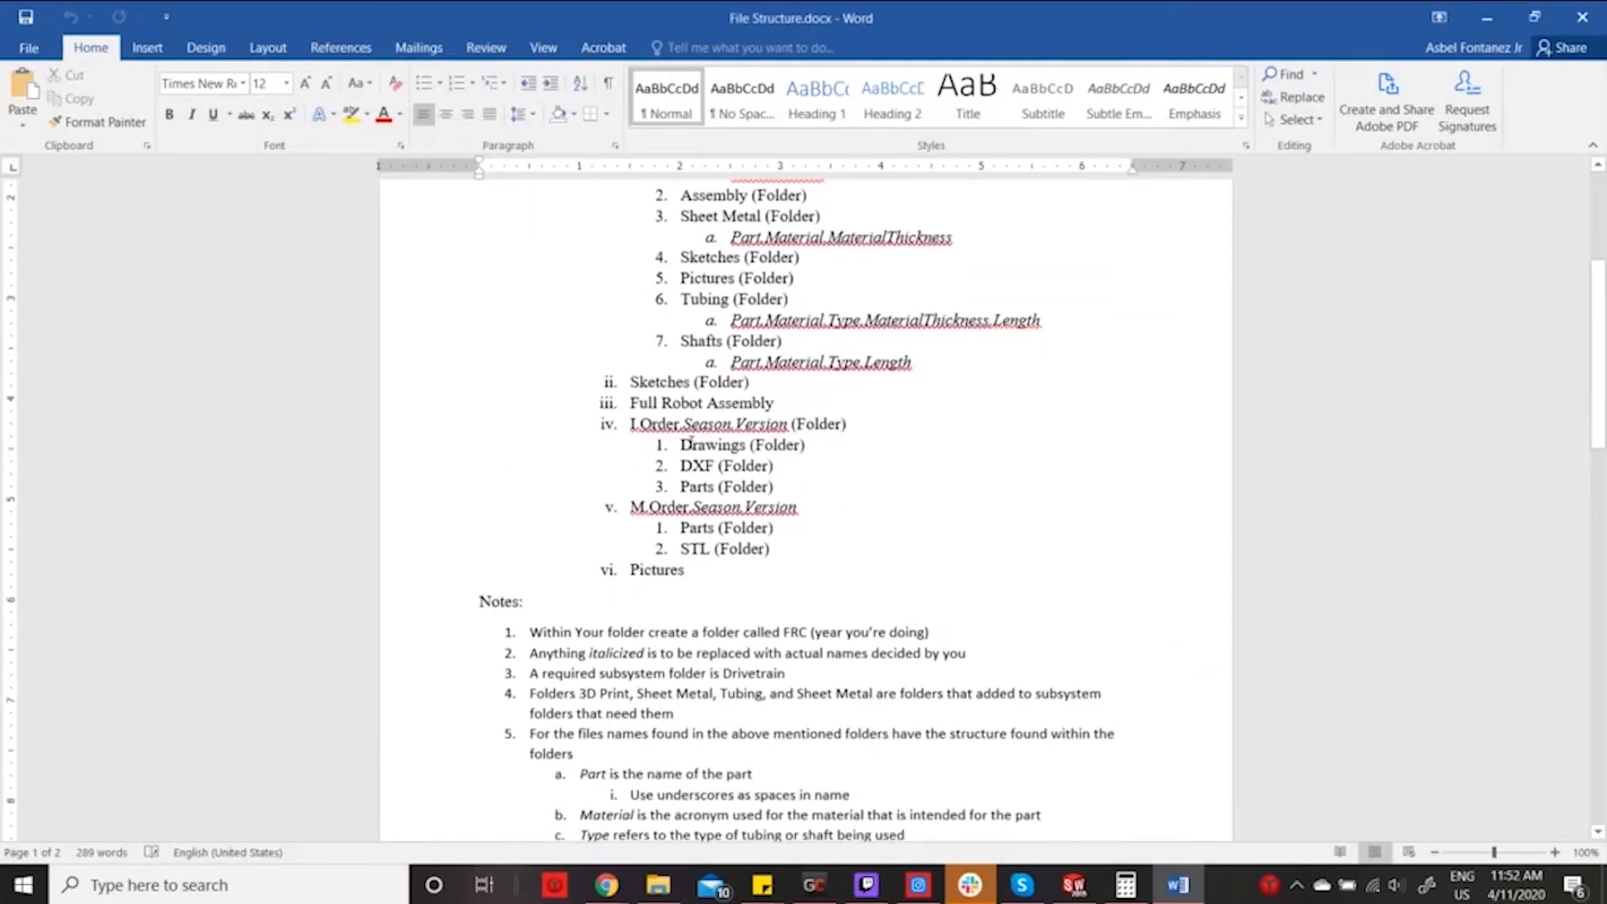
scroll(691, 436, "up", 2)
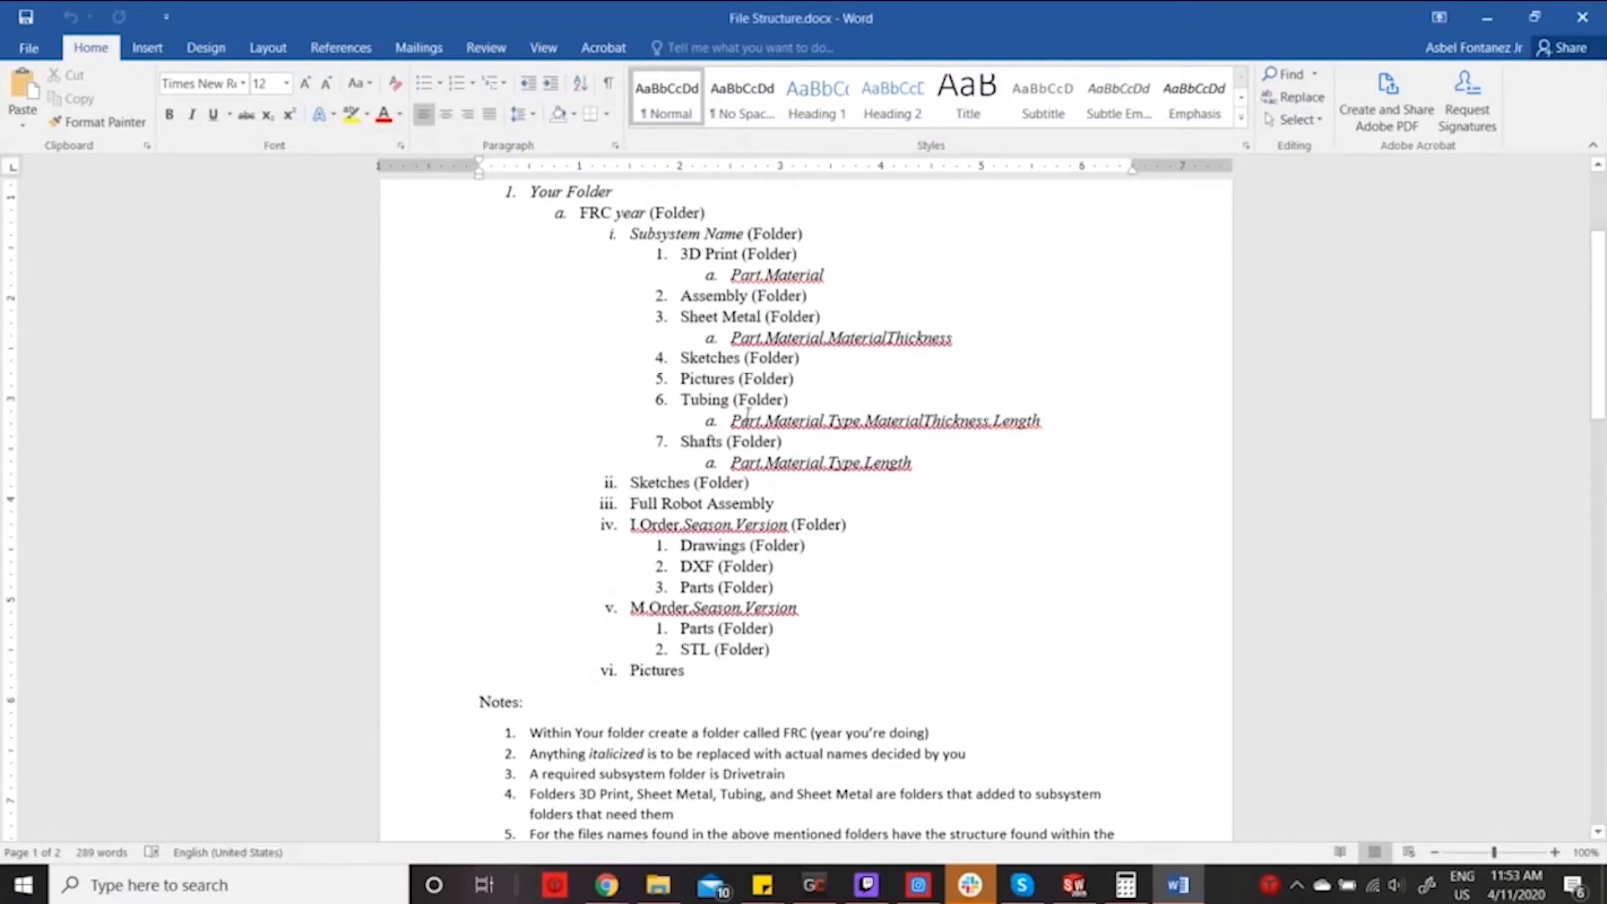
scroll(748, 410, "up", 1)
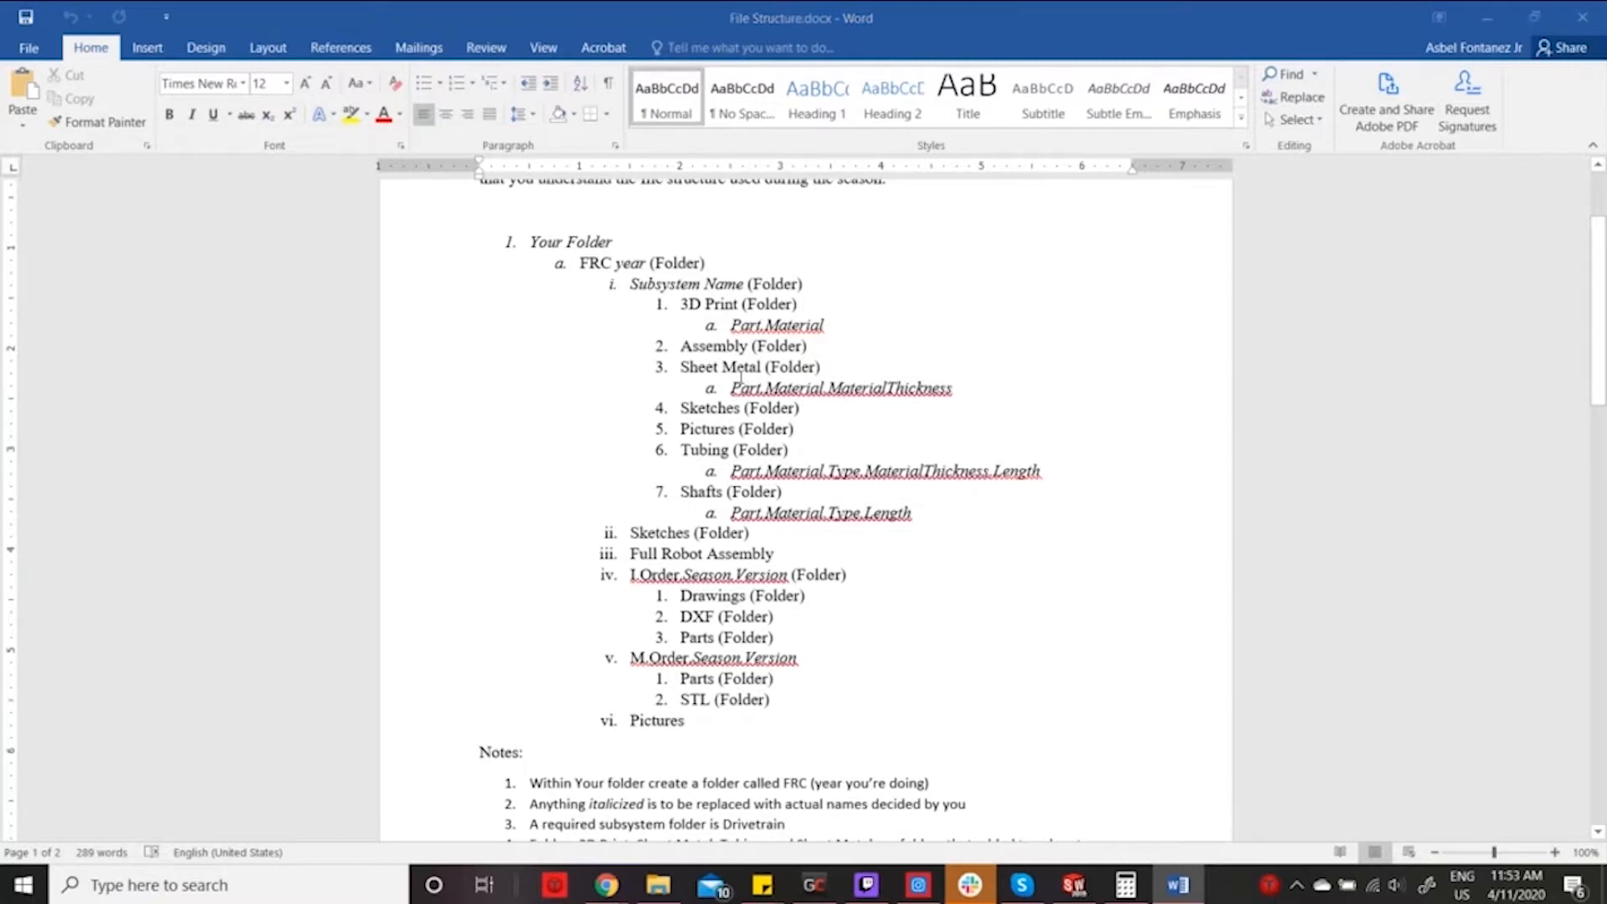
Switch to File Explorer, create a folder named Sheet Metal inside Sheet Metal Drivetrain, and open it.
key("alt+Tab")
double_click(366, 334)
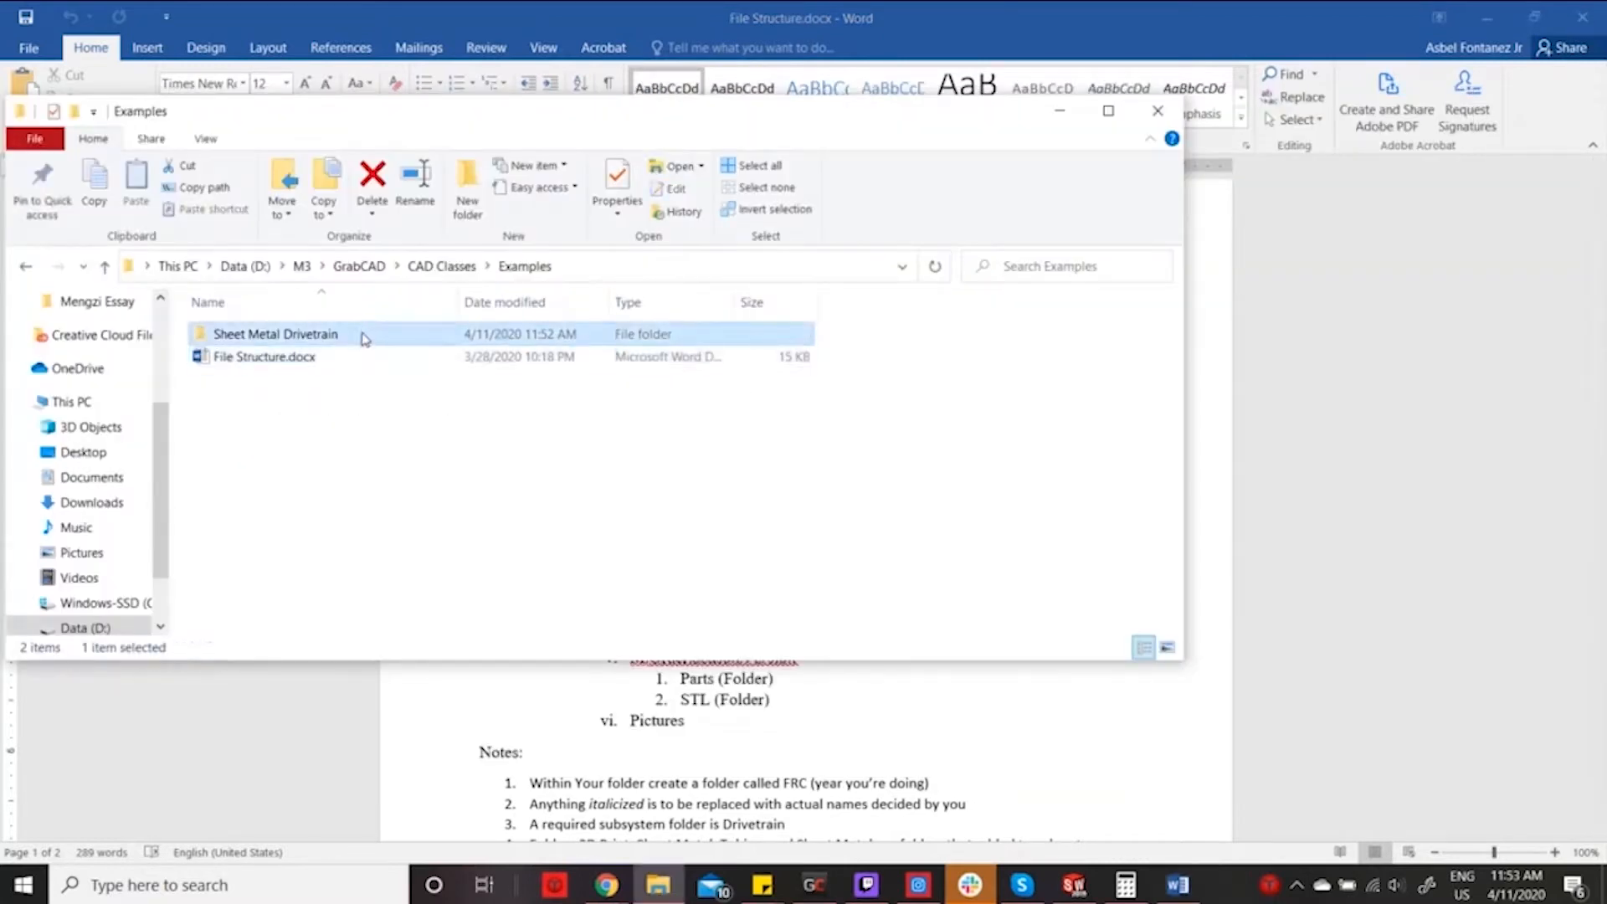
right_click(360, 395)
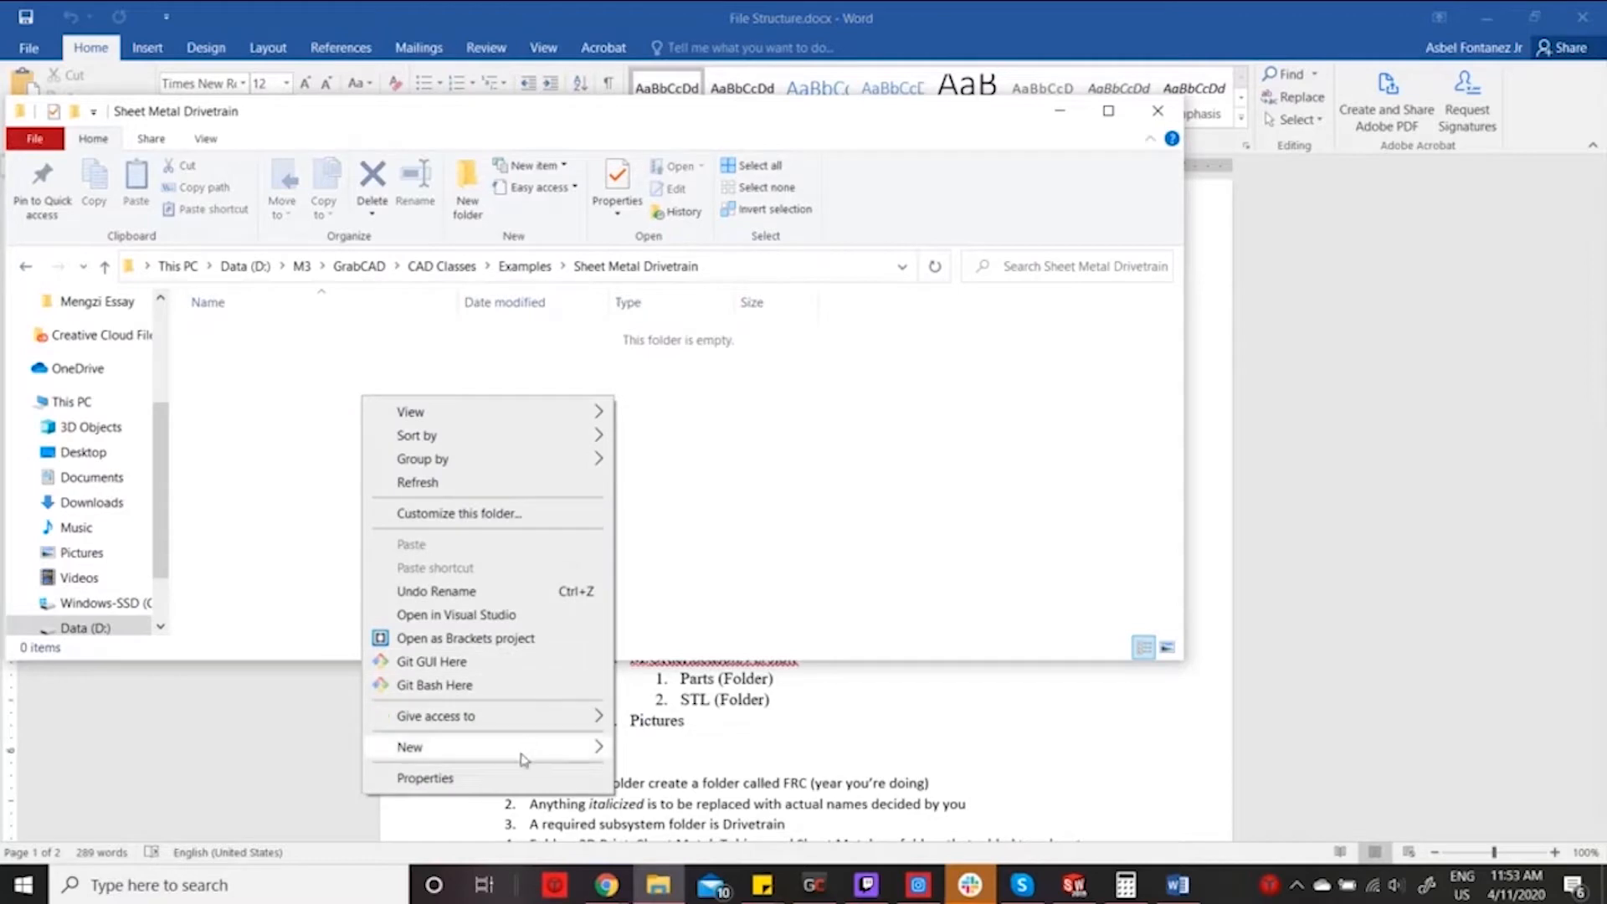
mouse_move(553, 753)
left_click(703, 545)
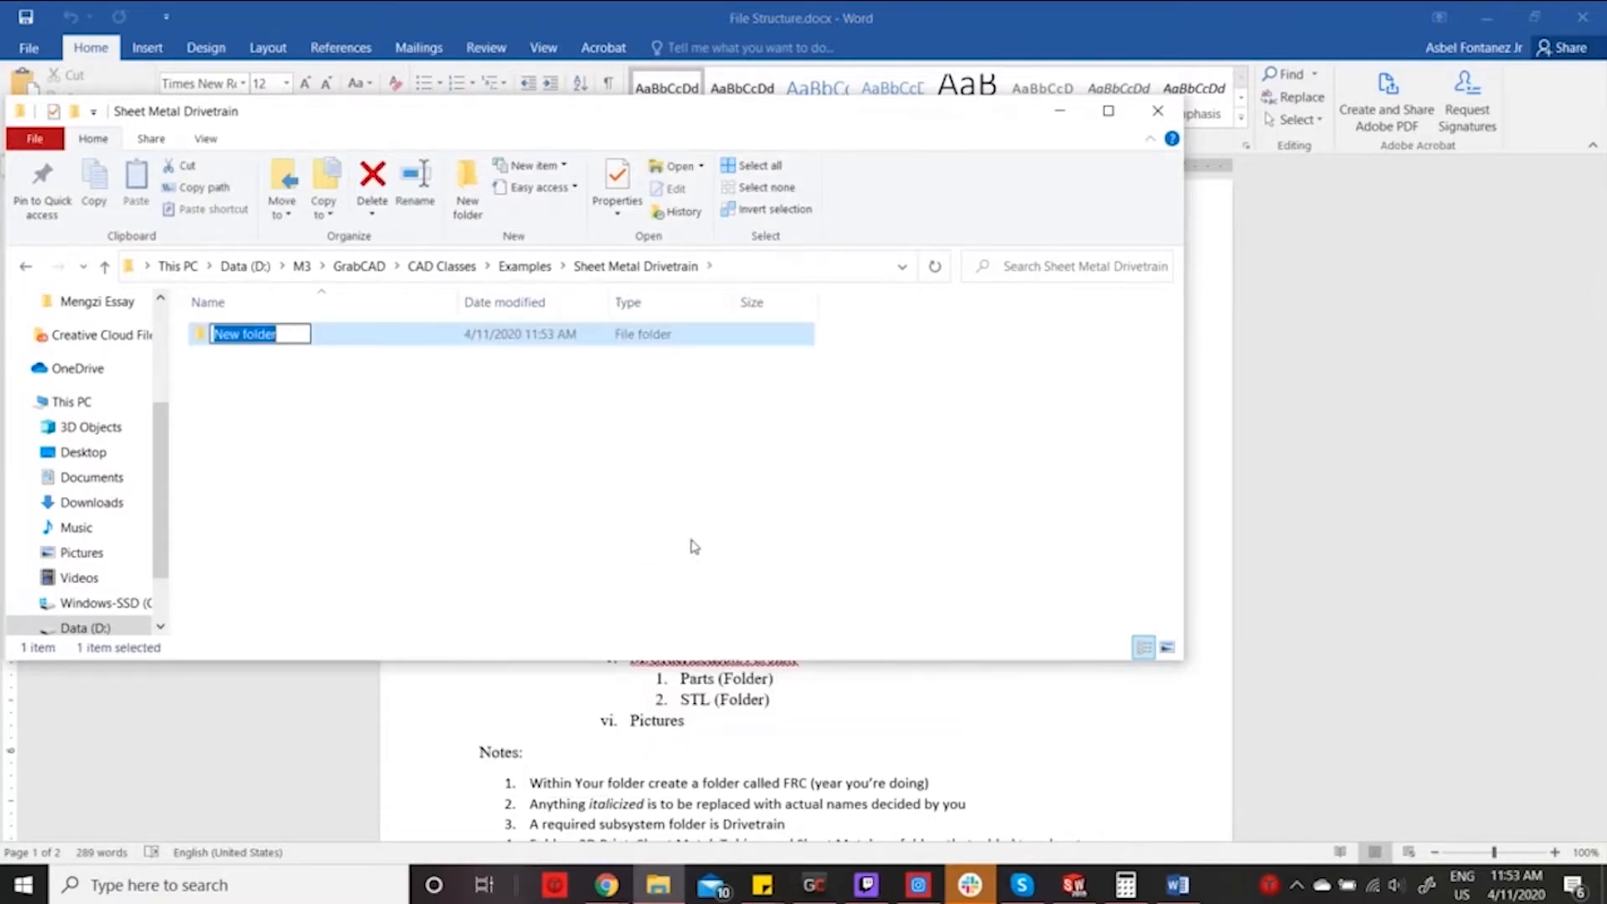
type("Sheey")
key("BackSpace")
type("t Metal")
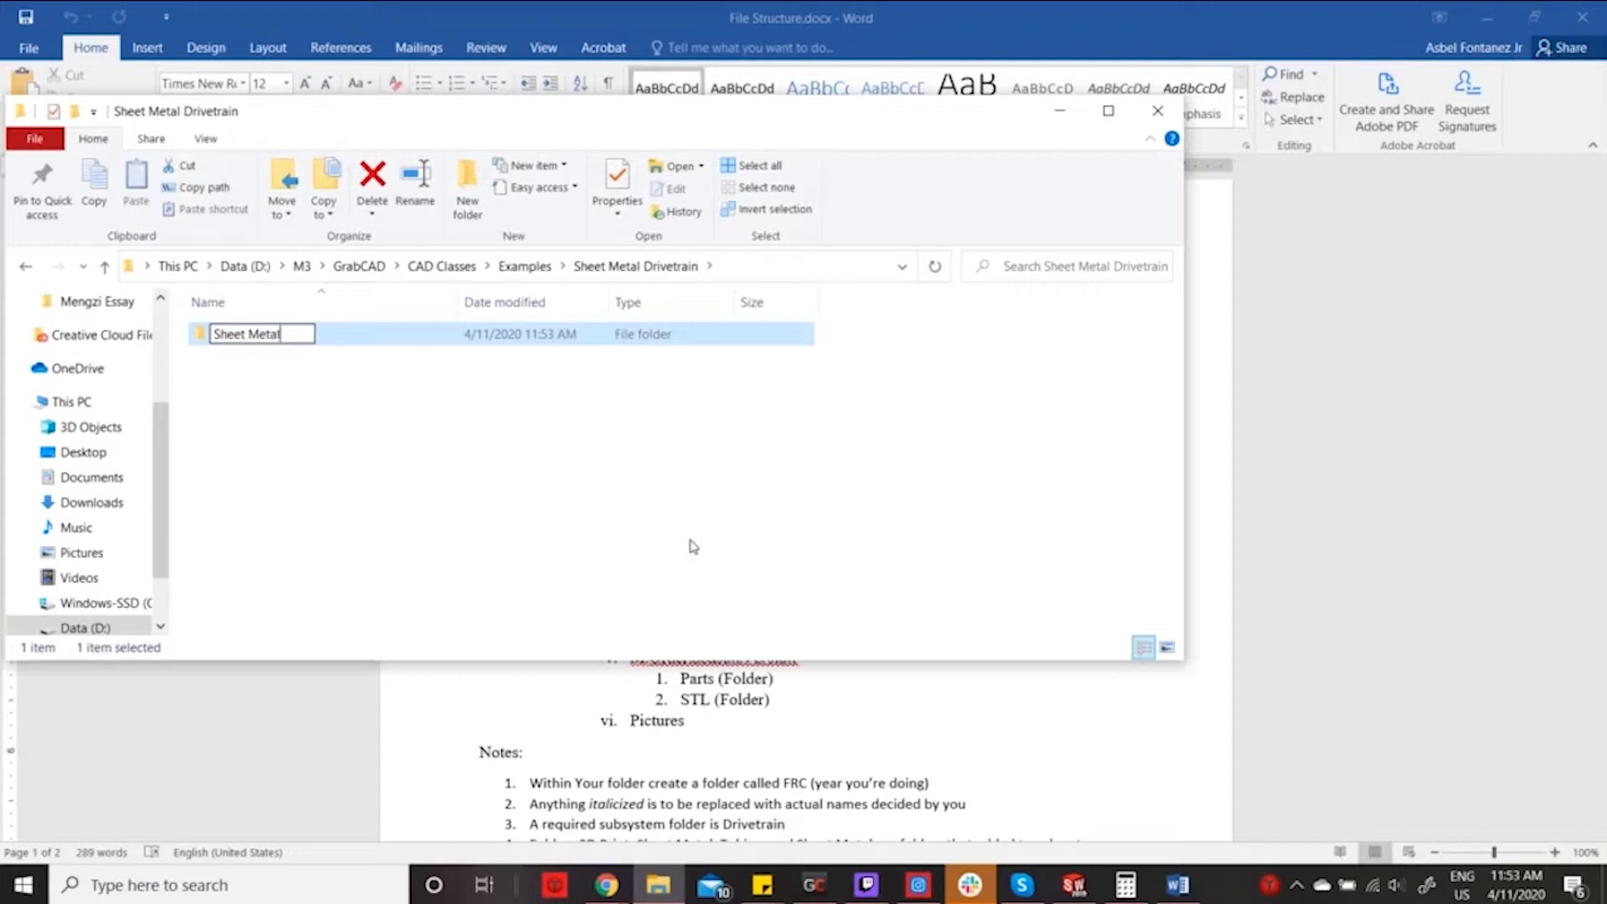
key("Return")
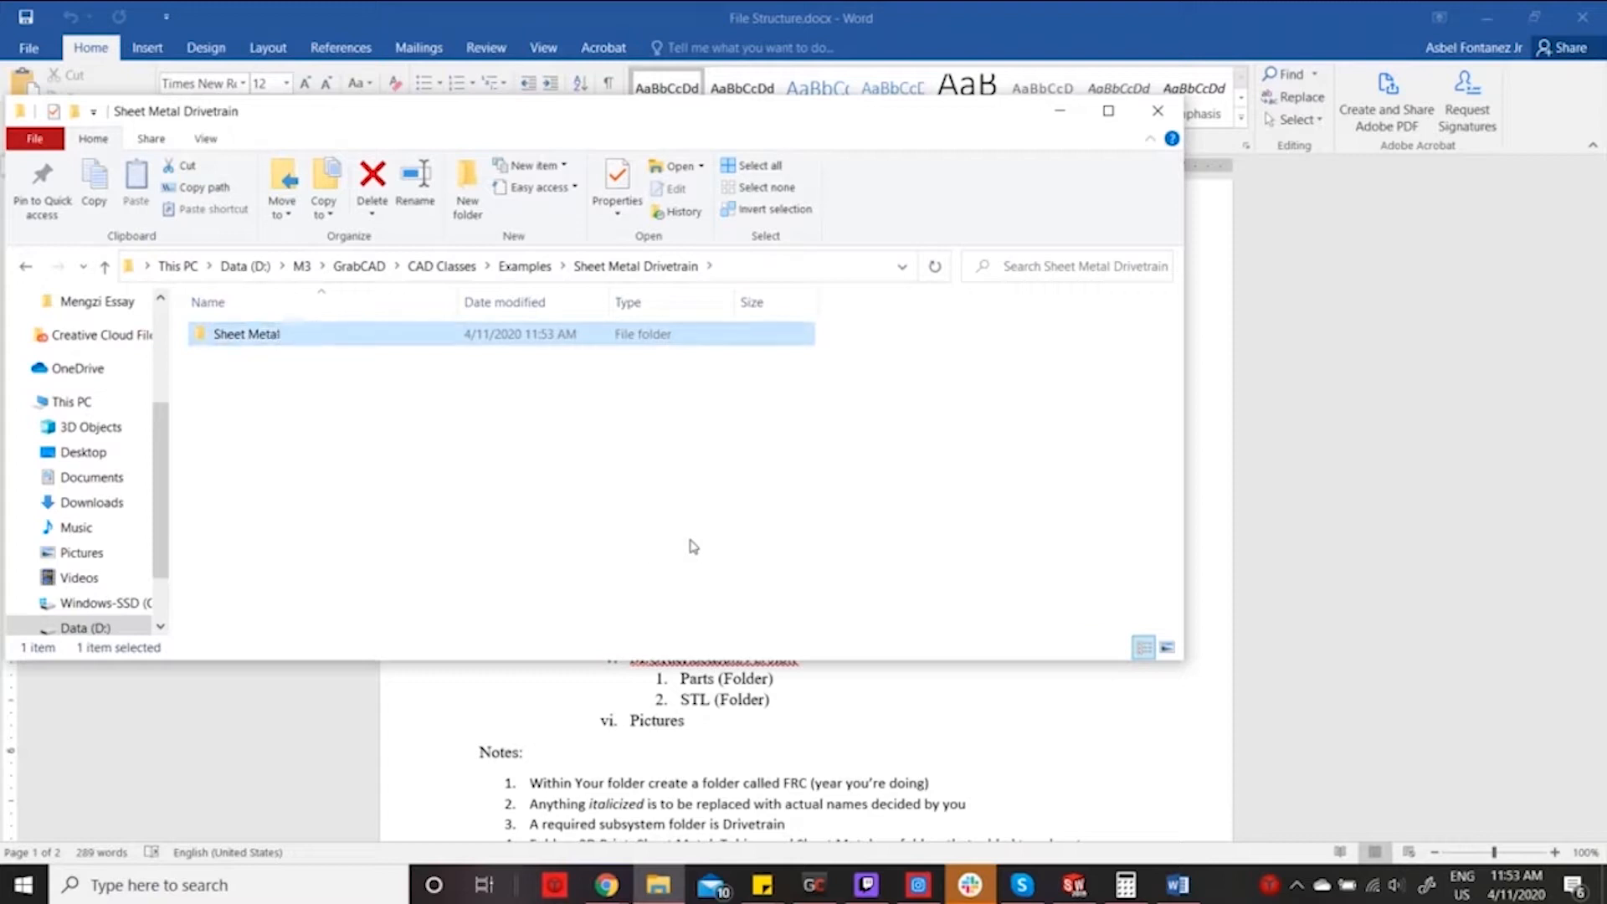
key("Return")
Switch to SolidWorks and extend the file name to Driverail.Al, checking the sheet metal naming pattern in File Structure.docx.
key("alt+Tab")
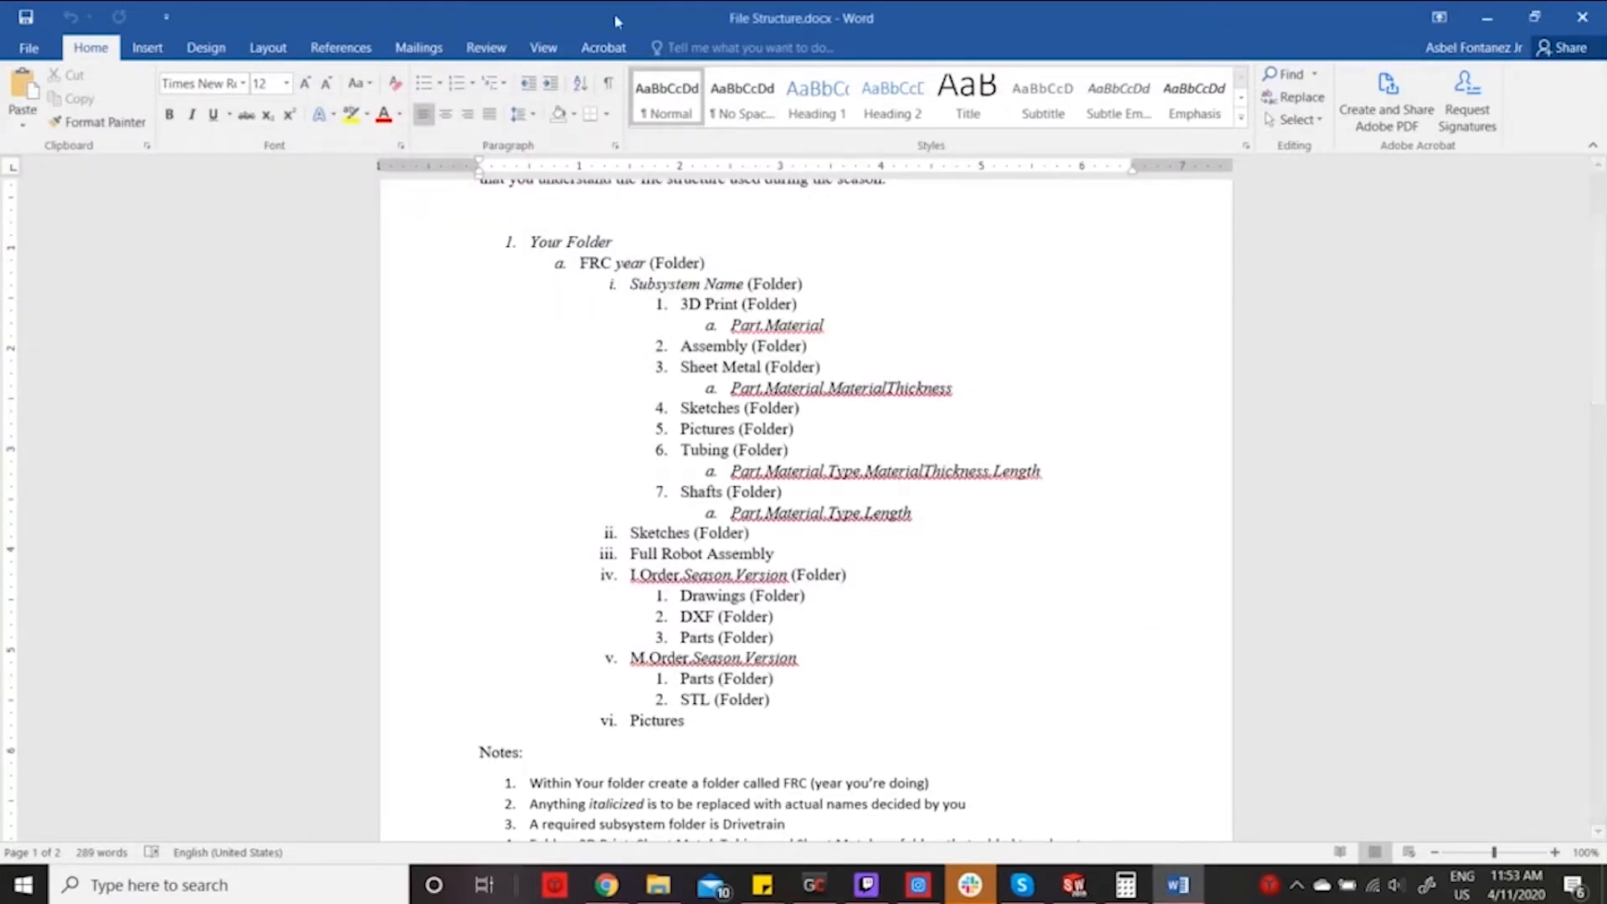
key("alt+Tab")
key("Tab")
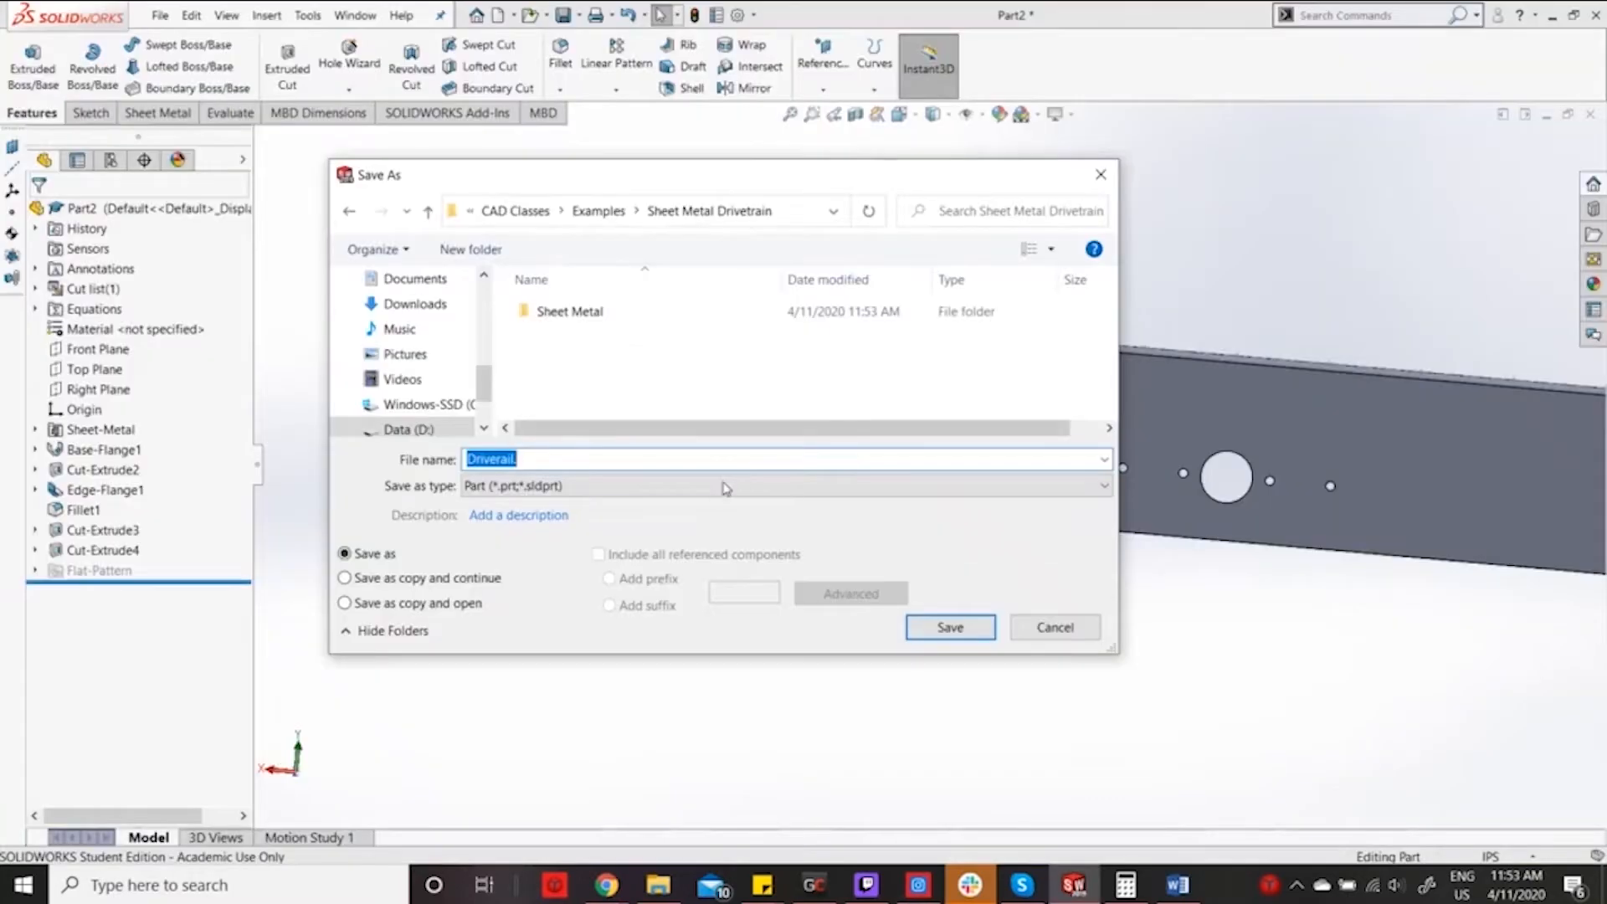
type("Drivetrain")
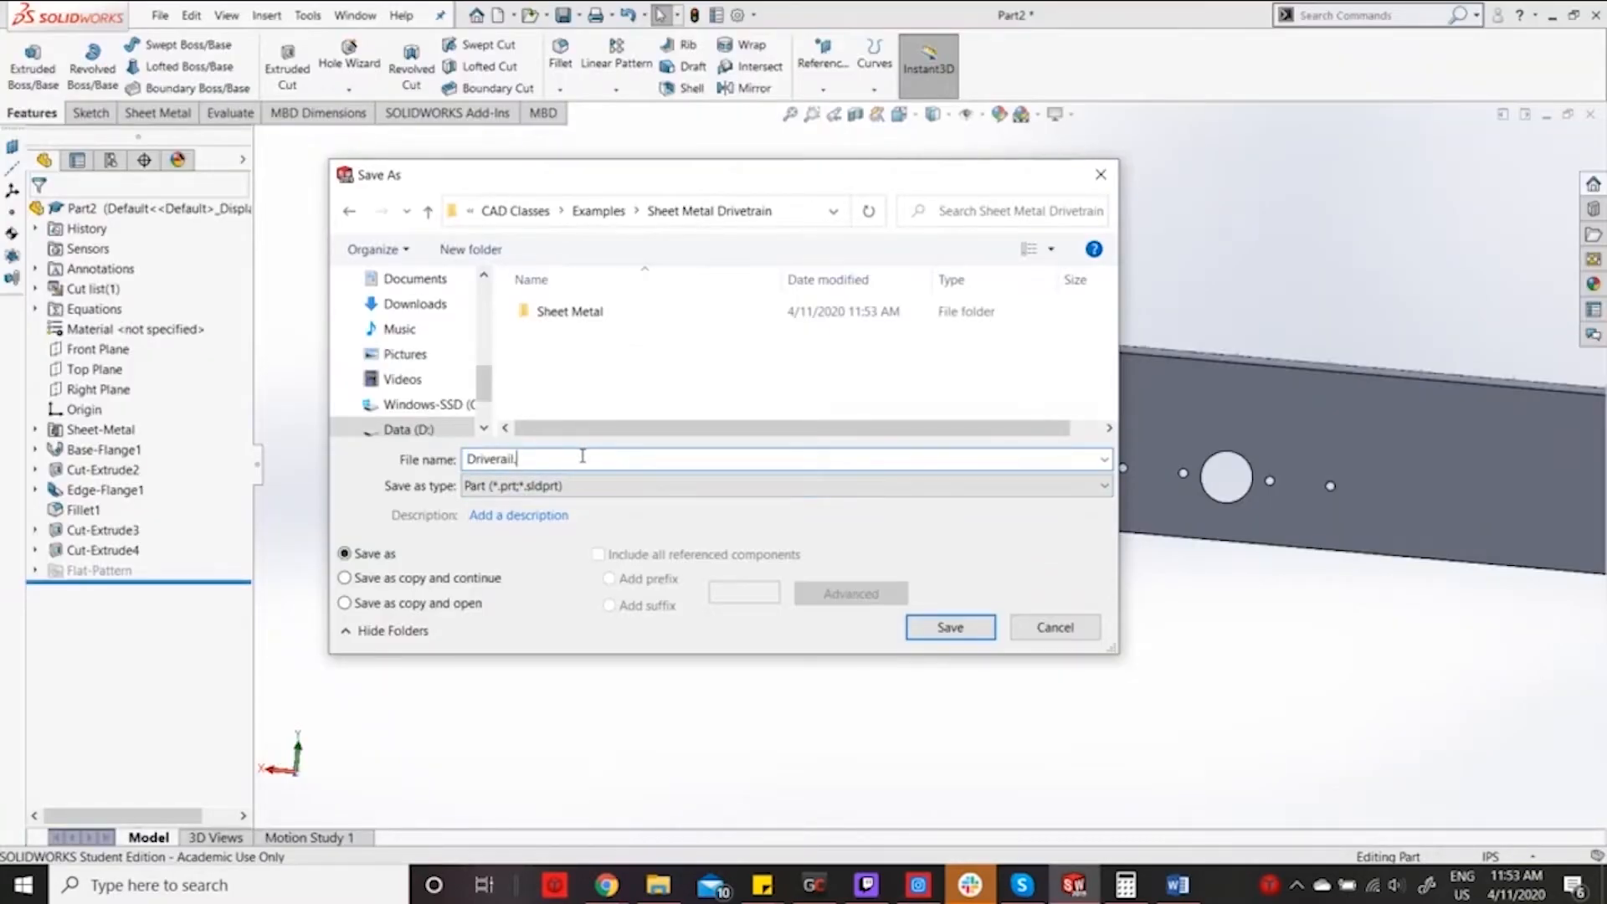
key("alt+Tab")
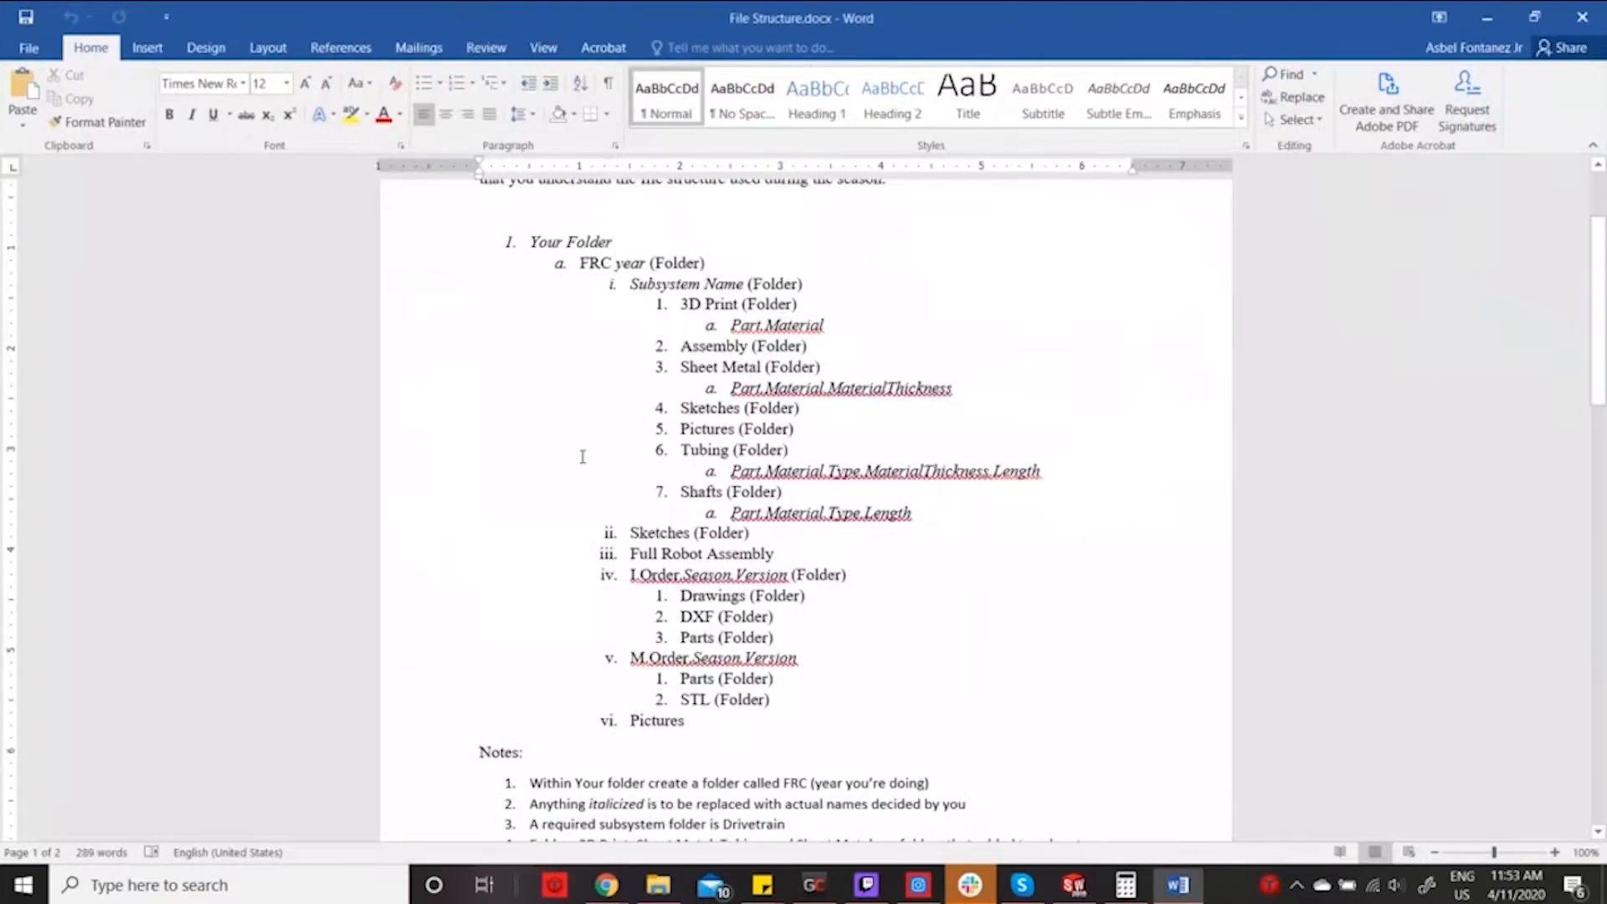
key("alt+Tab")
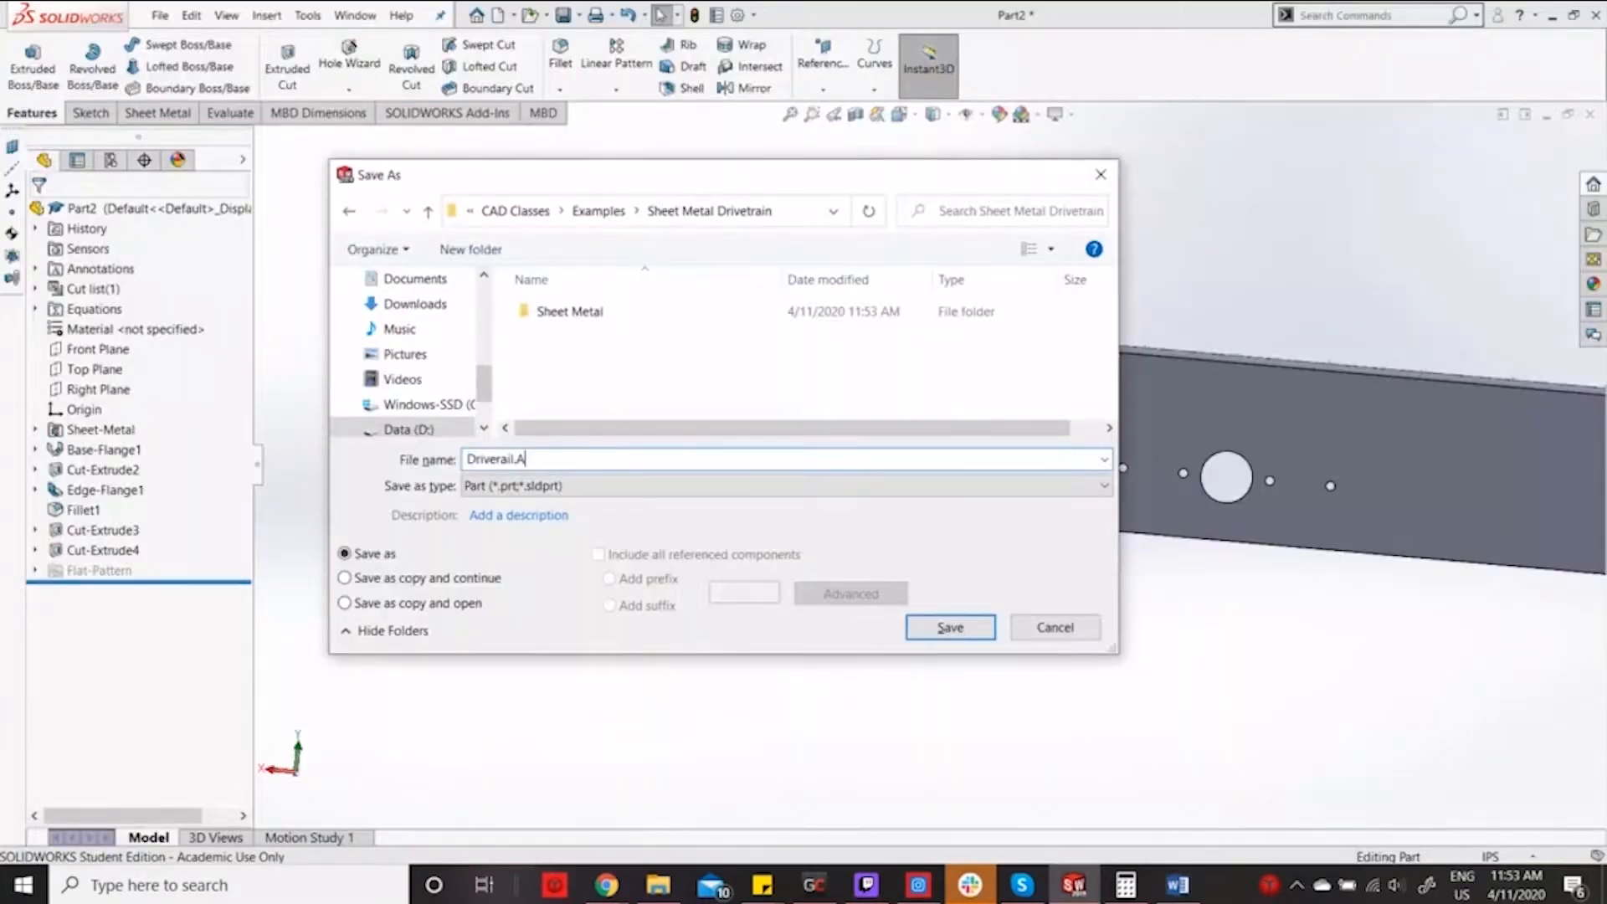
key("alt+Tab")
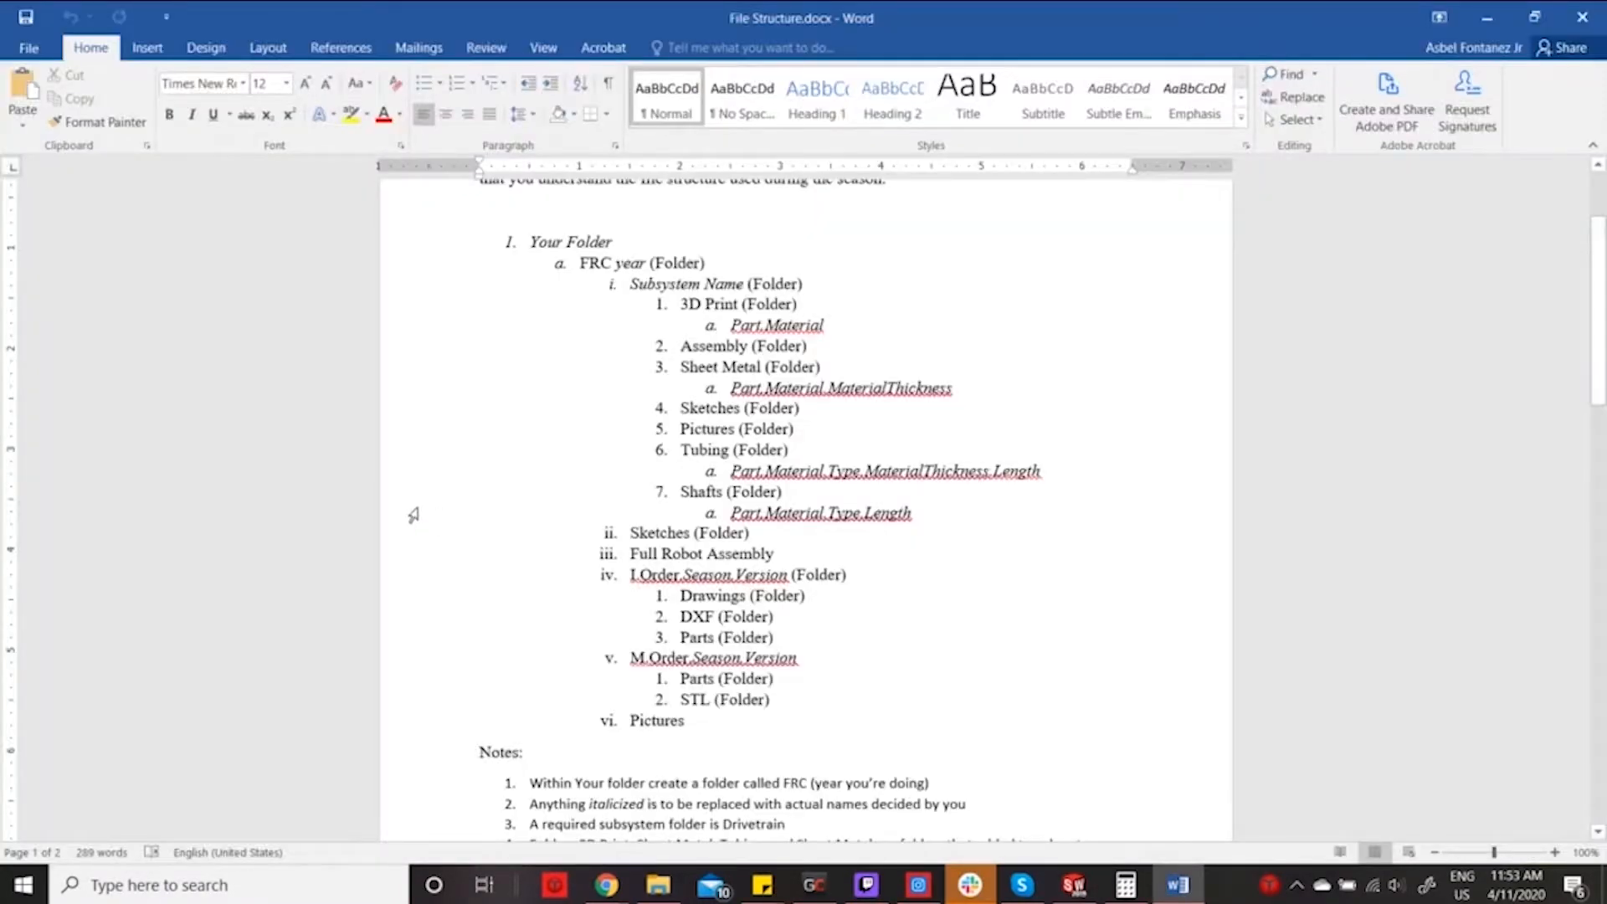
key("alt+Tab")
key("Right")
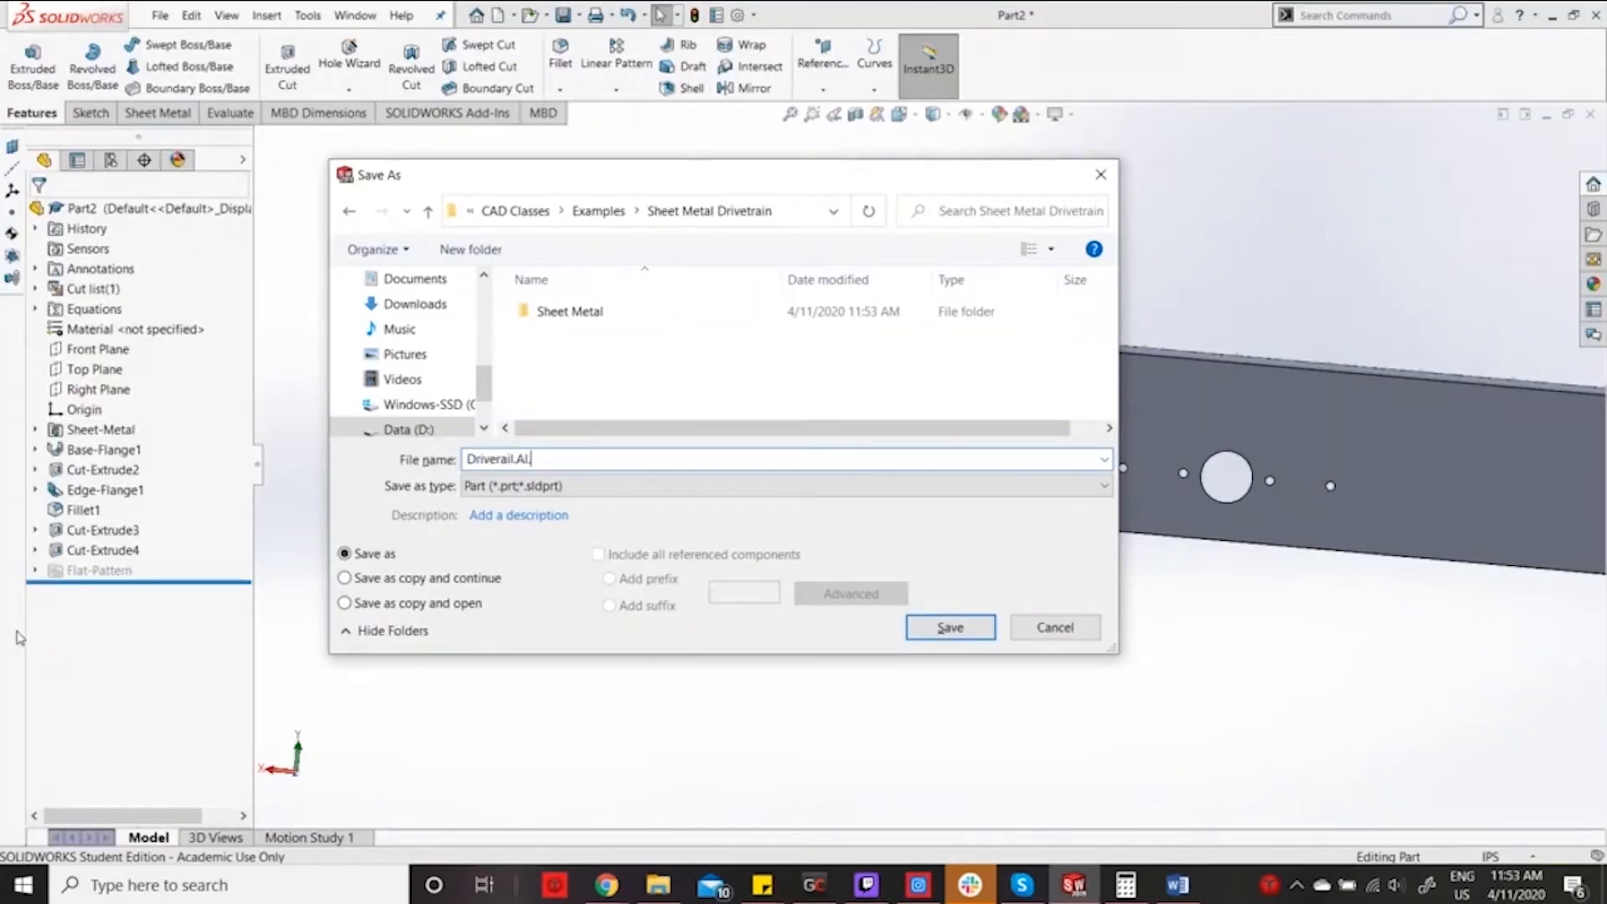
Append the material thickness to complete the file name as Driverail.Al.0.125, rechecking the naming pattern in the Word document.
type("0.122")
key("BackSpace")
key("alt+Tab")
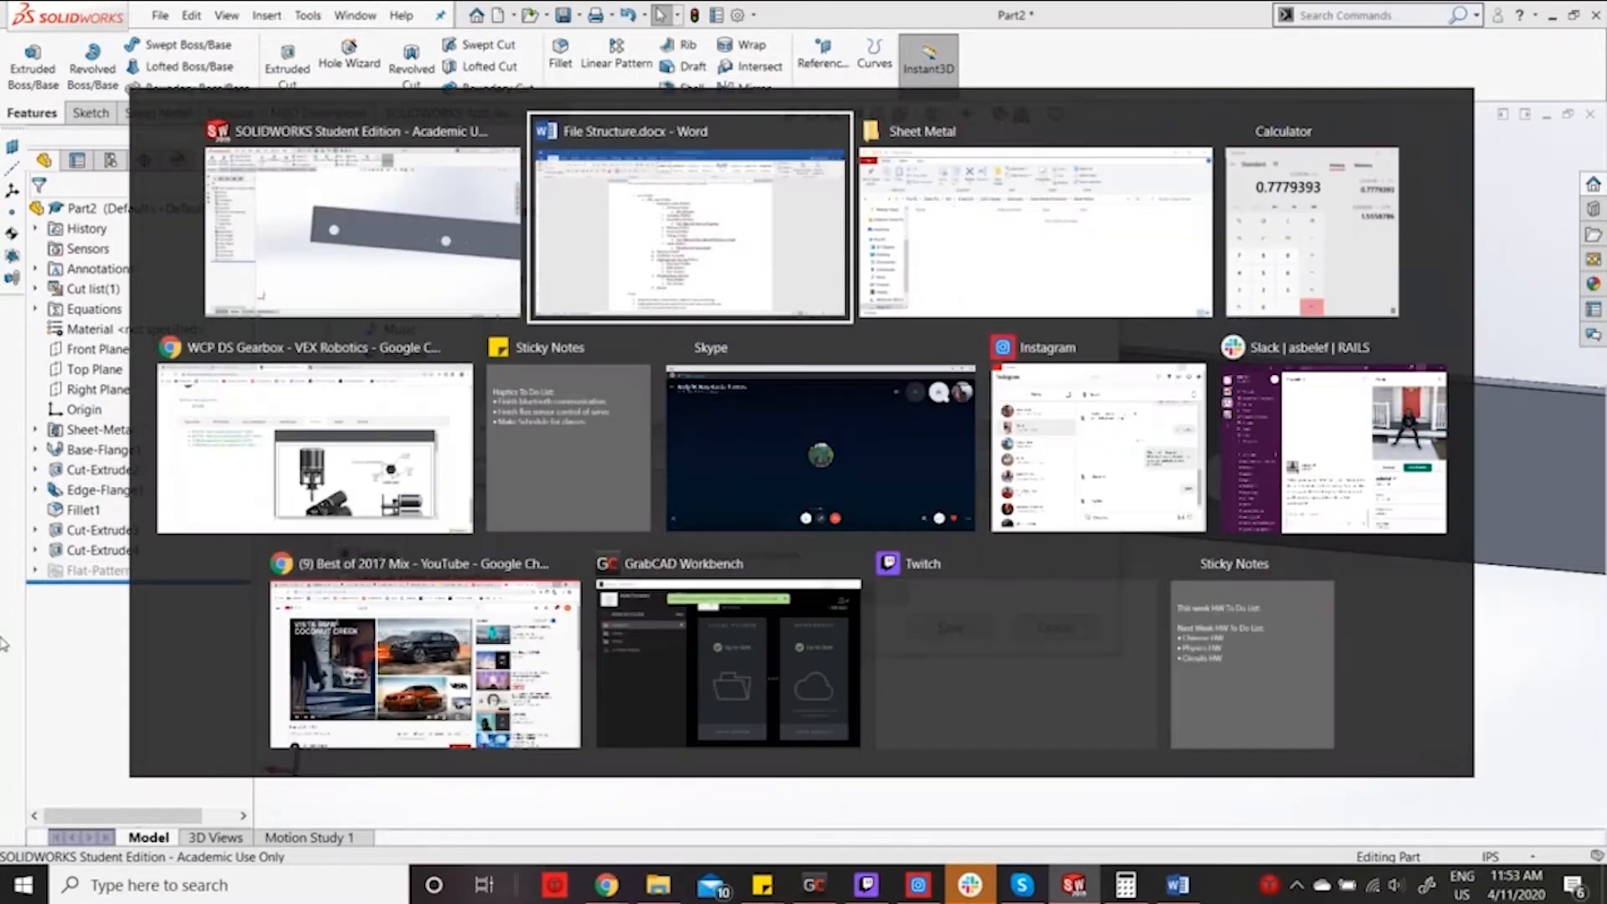
key("alt+Tab")
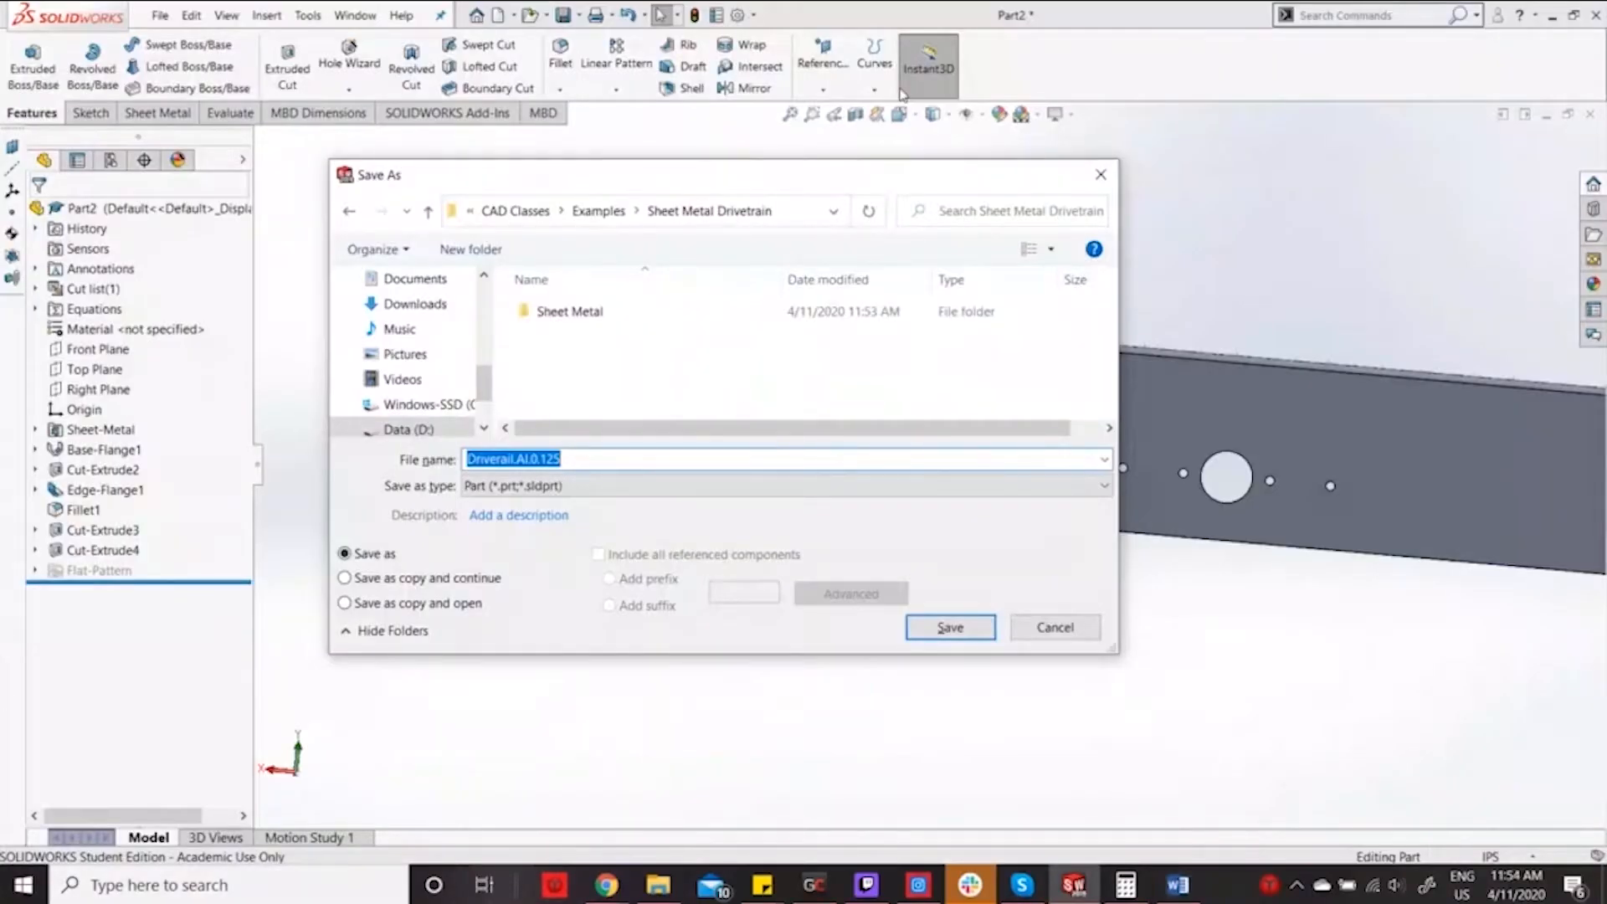
Open the Sheet Metal folder inside Sheet Metal Drivetrain and save the part there under the completed file name.
left_click(629, 313)
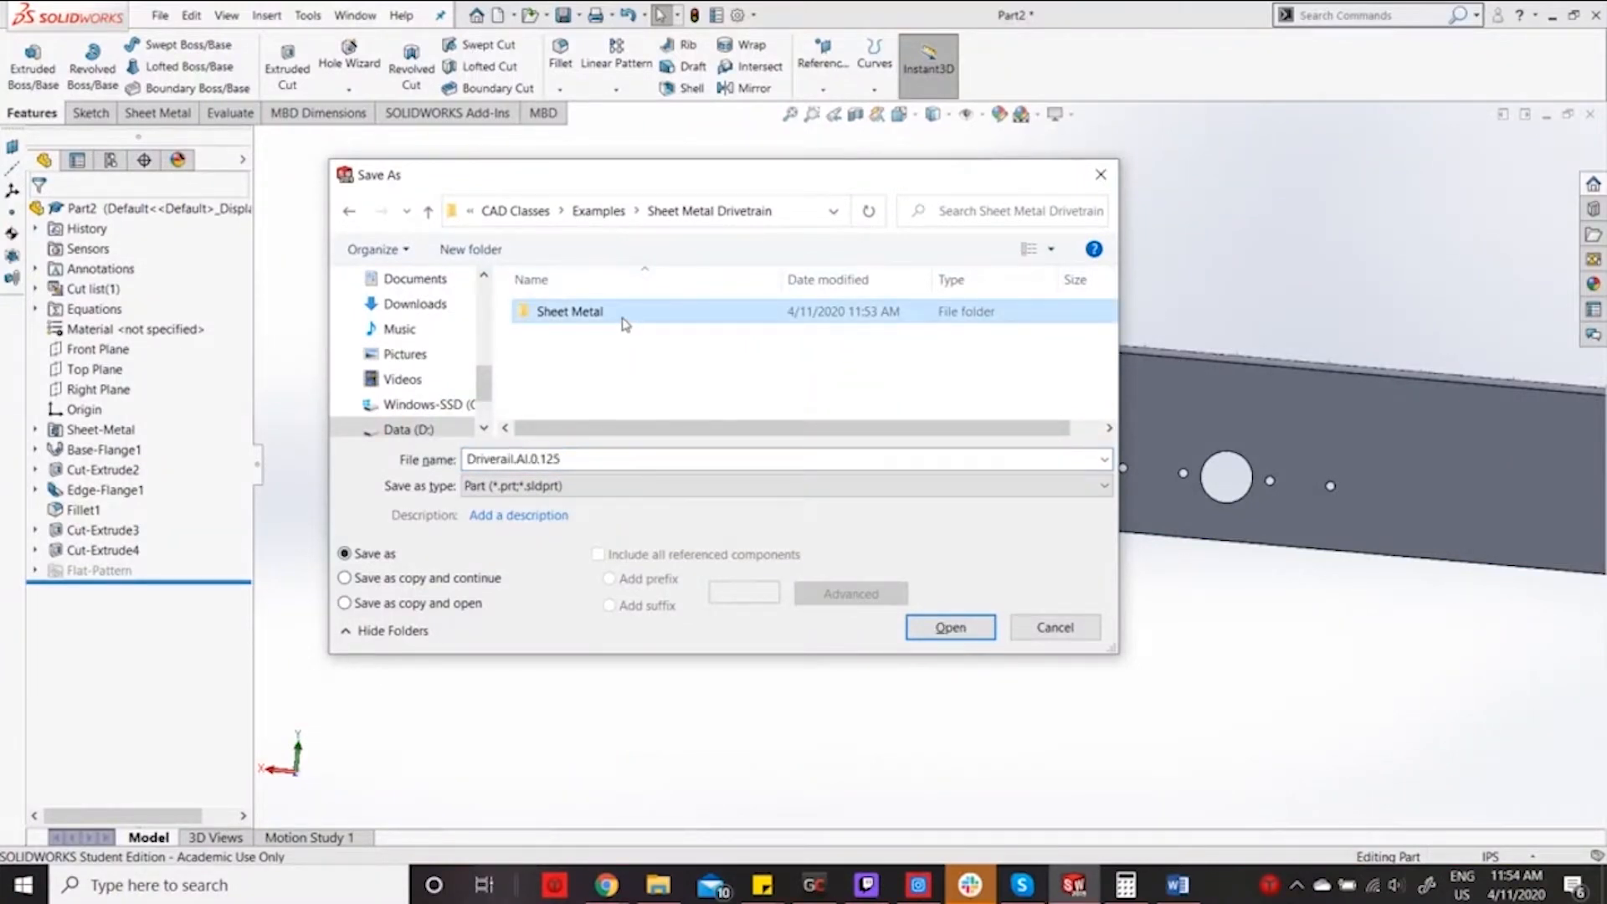
double_click(620, 317)
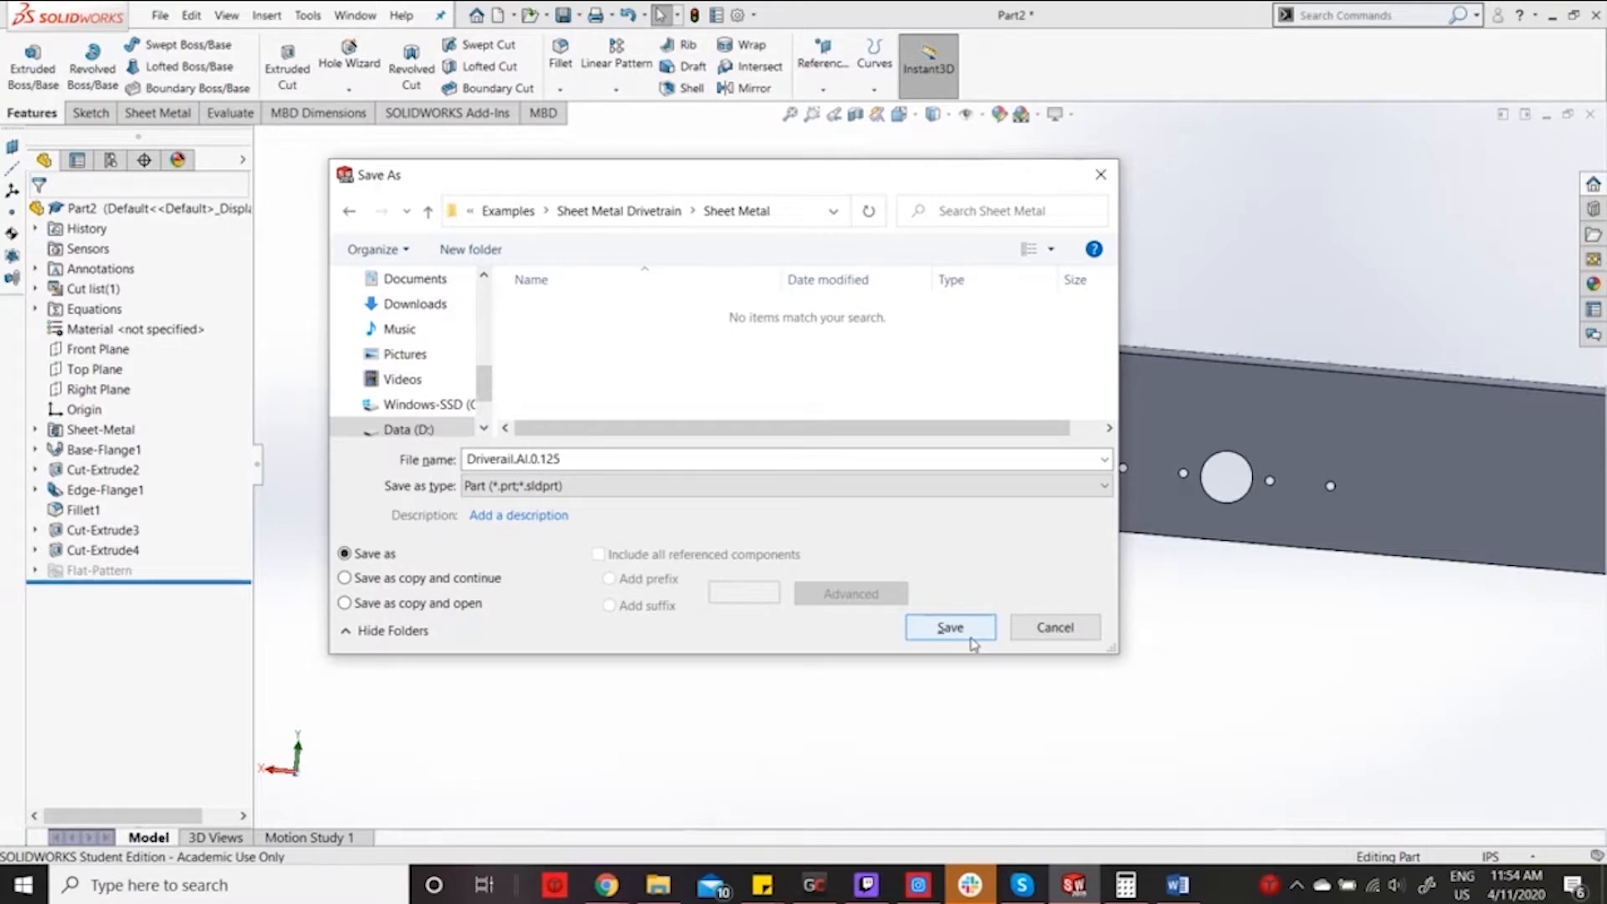
left_click(520, 459)
left_click(946, 629)
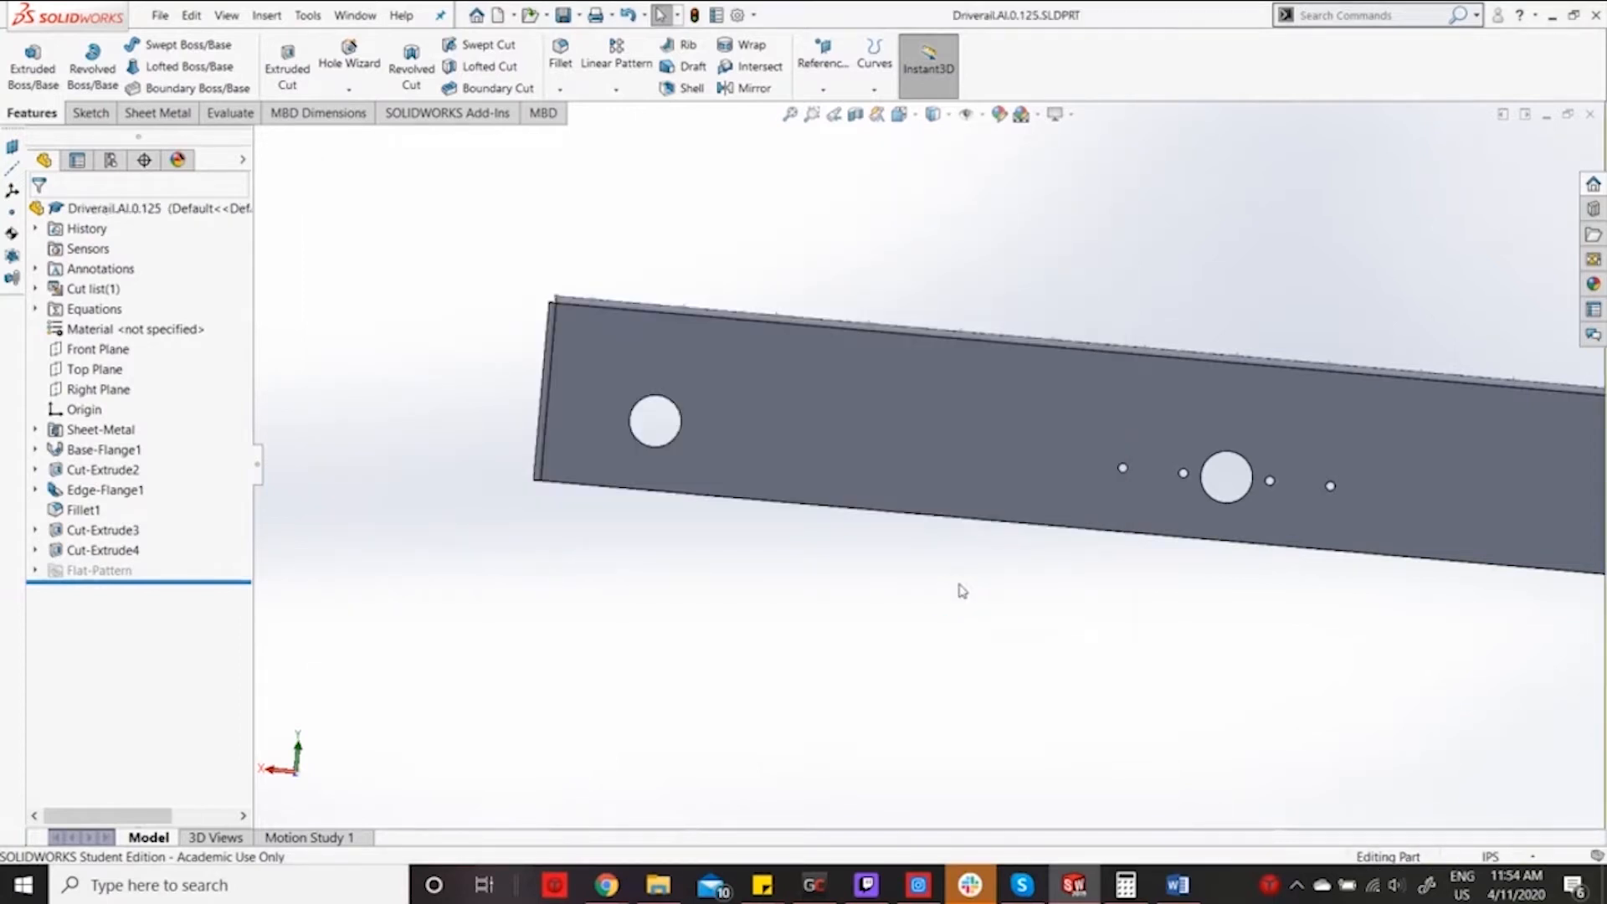
Expand Edge-Flange1 in the feature tree and open the feature for editing.
scroll(865, 529, "up", 2)
scroll(1151, 533, "up", 3)
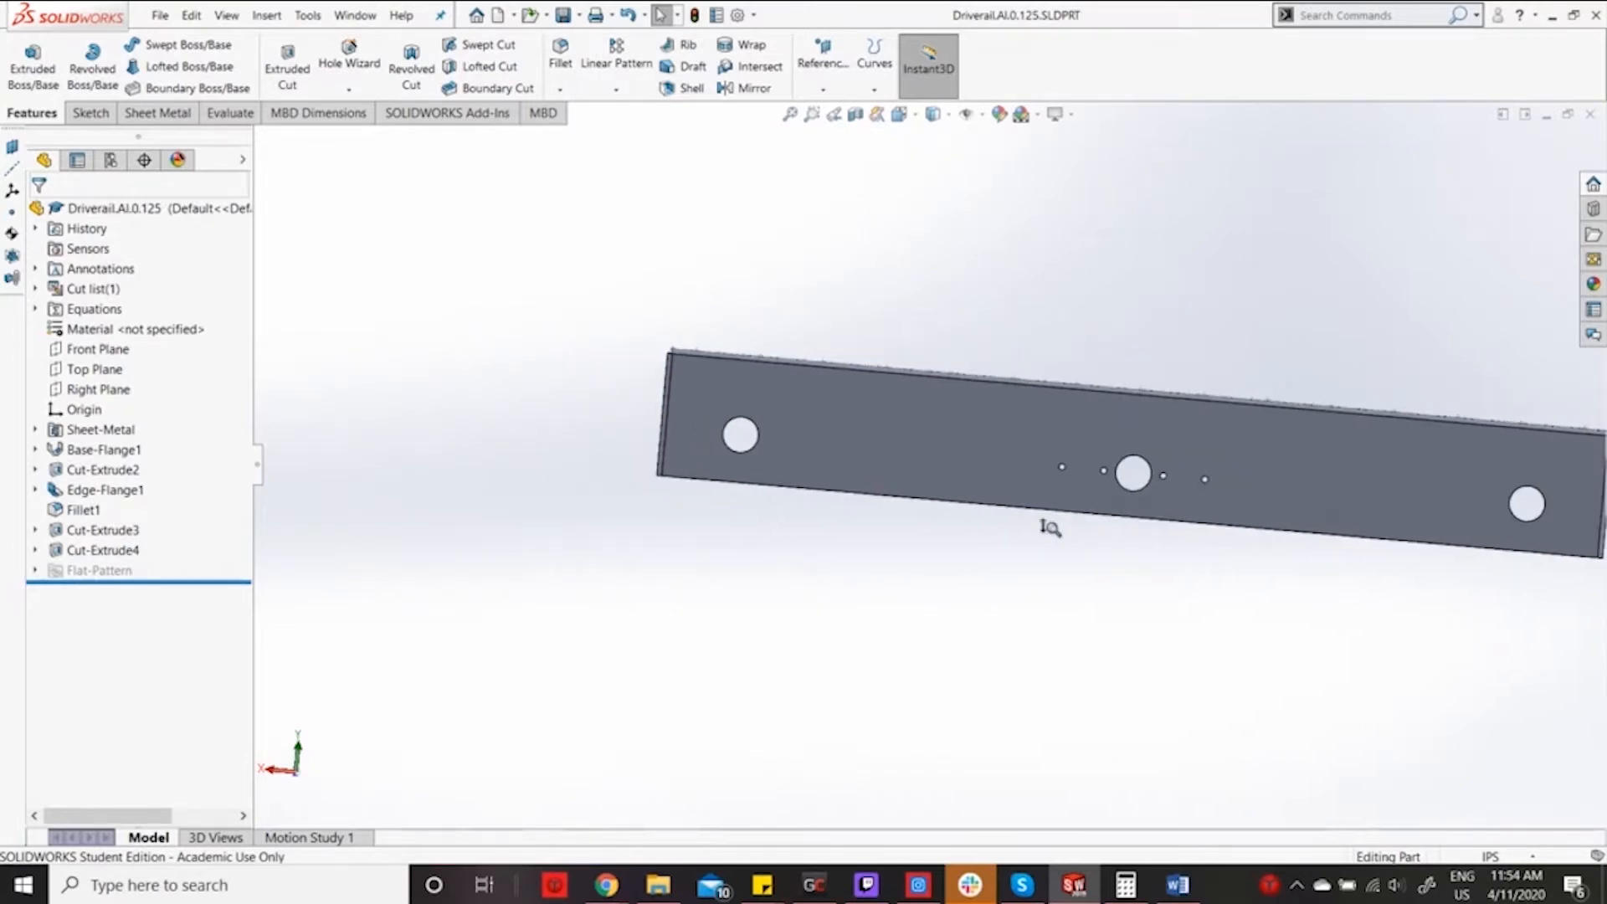
middle_click_drag(966, 603, 1160, 504)
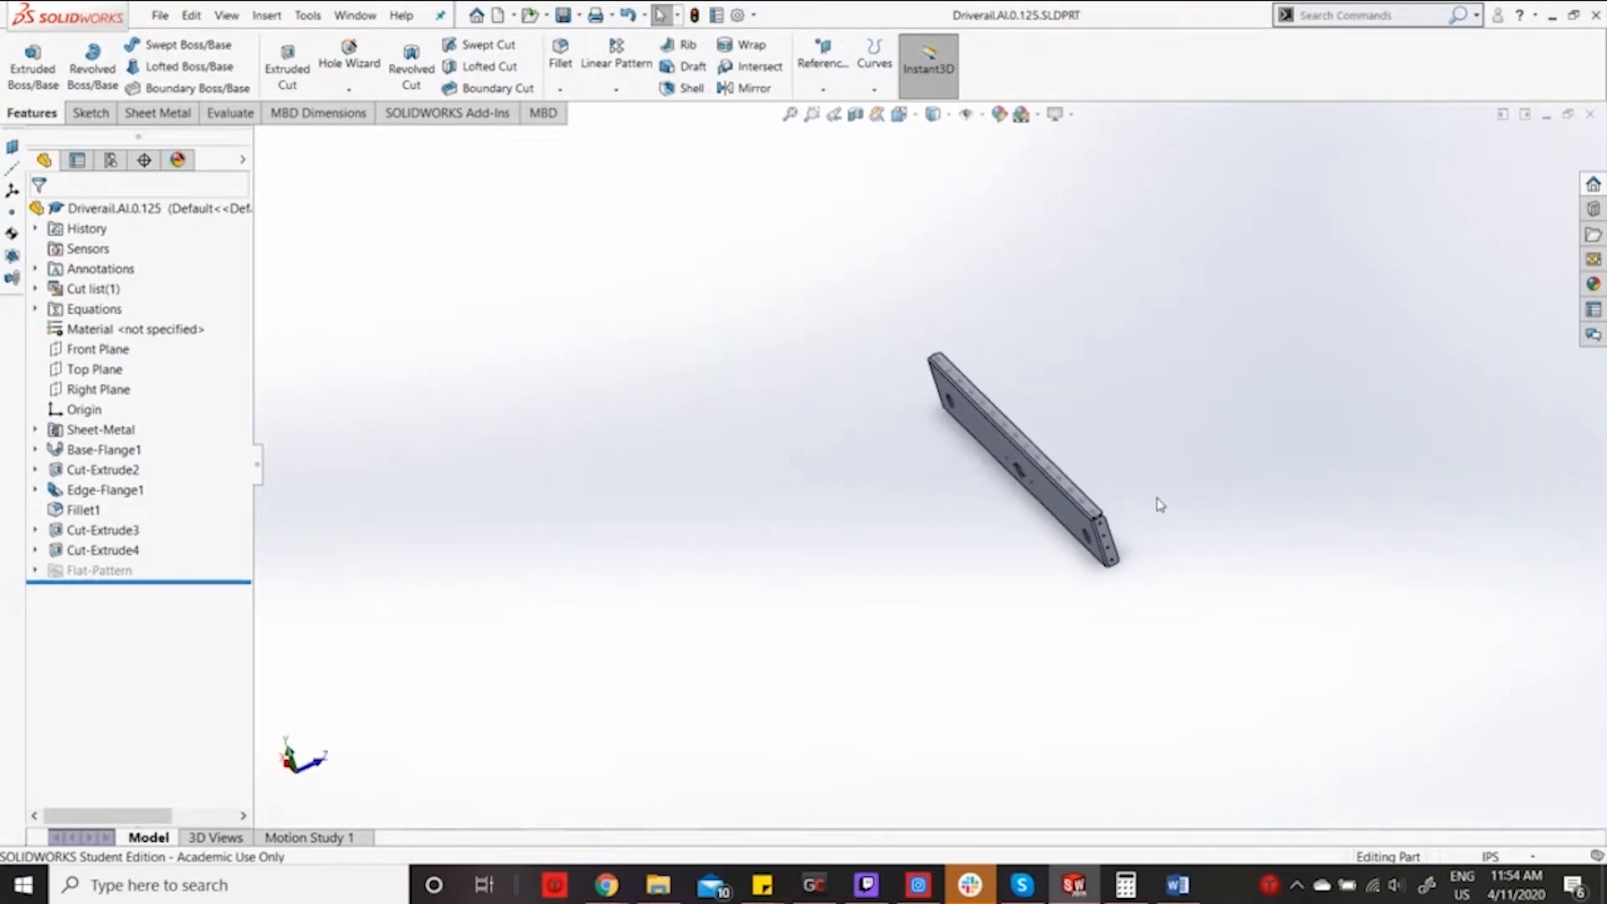
left_click(35, 490)
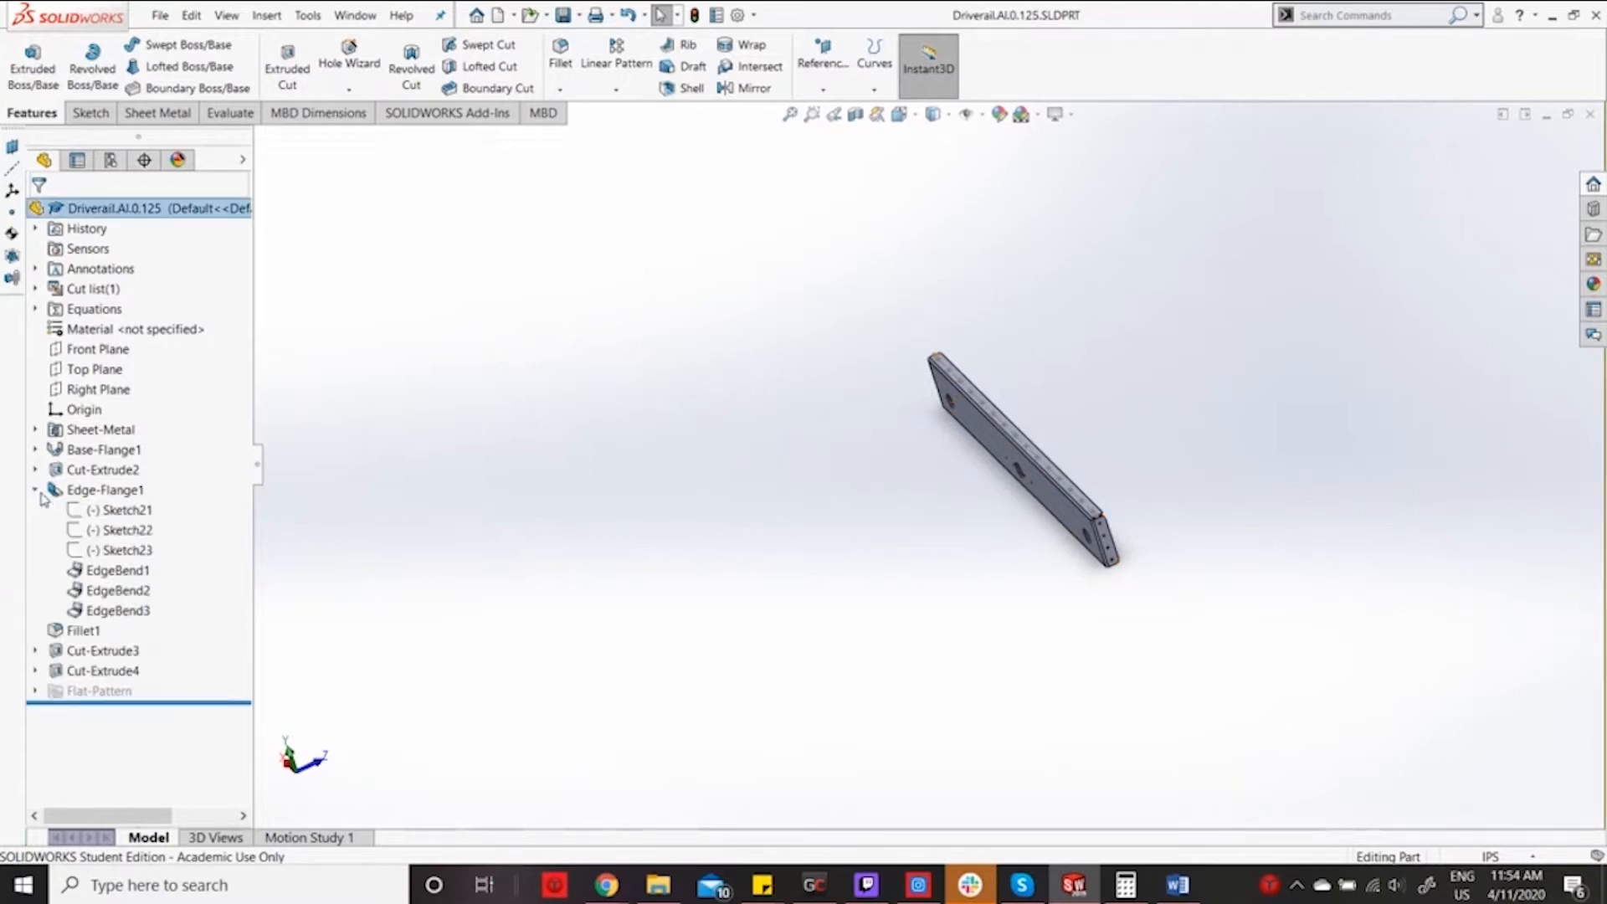
left_click(36, 491)
left_click(36, 490)
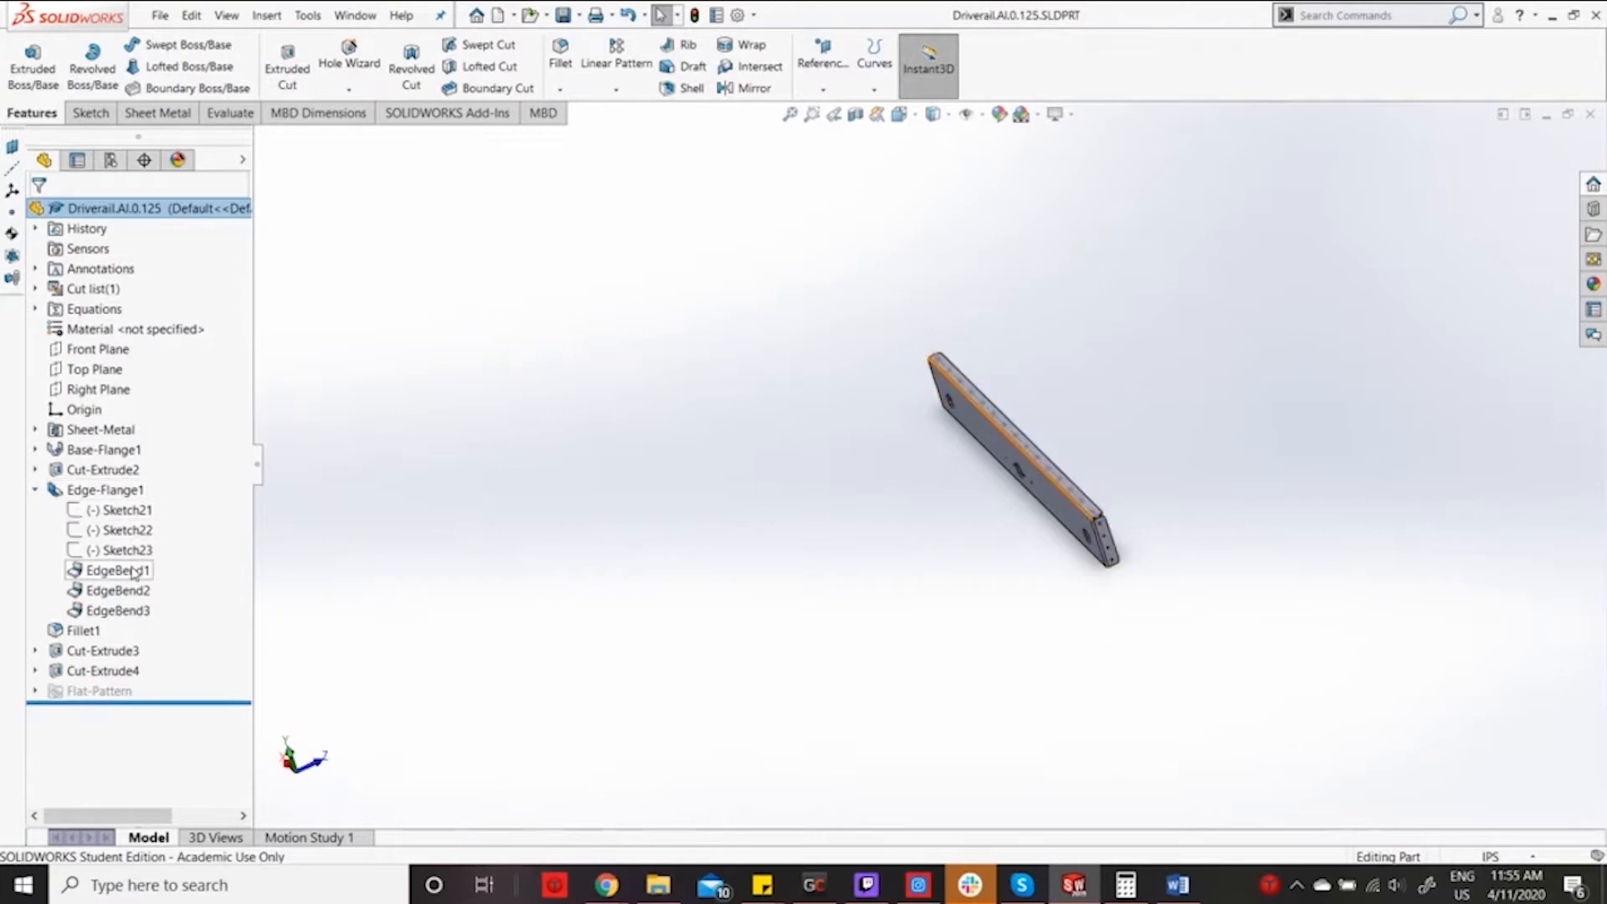
right_click(82, 491)
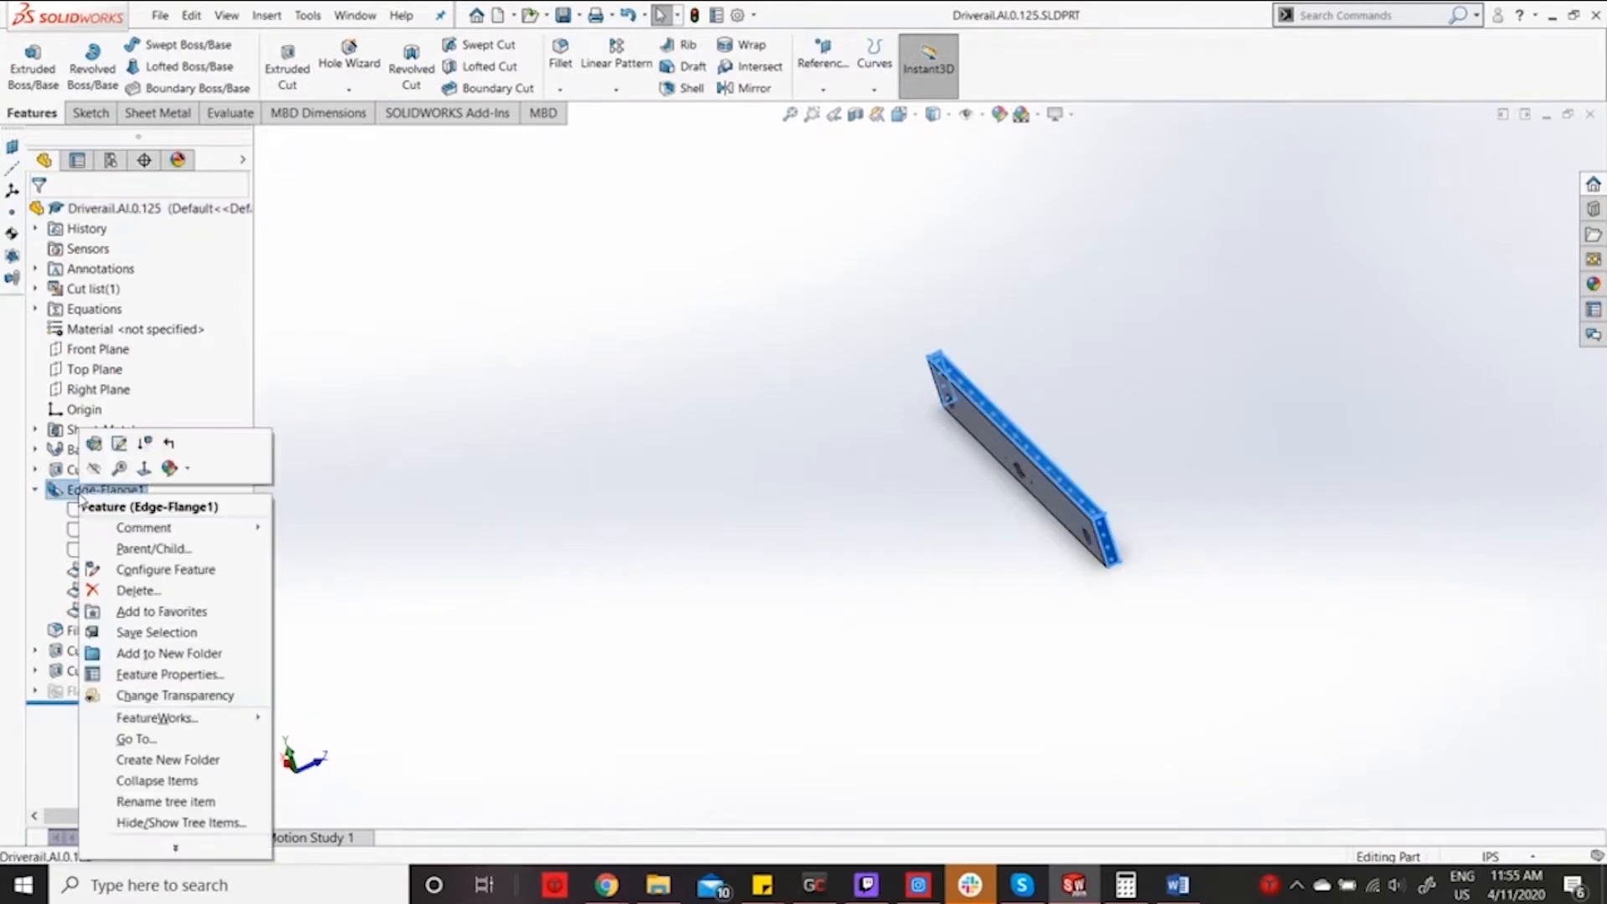
left_click(94, 444)
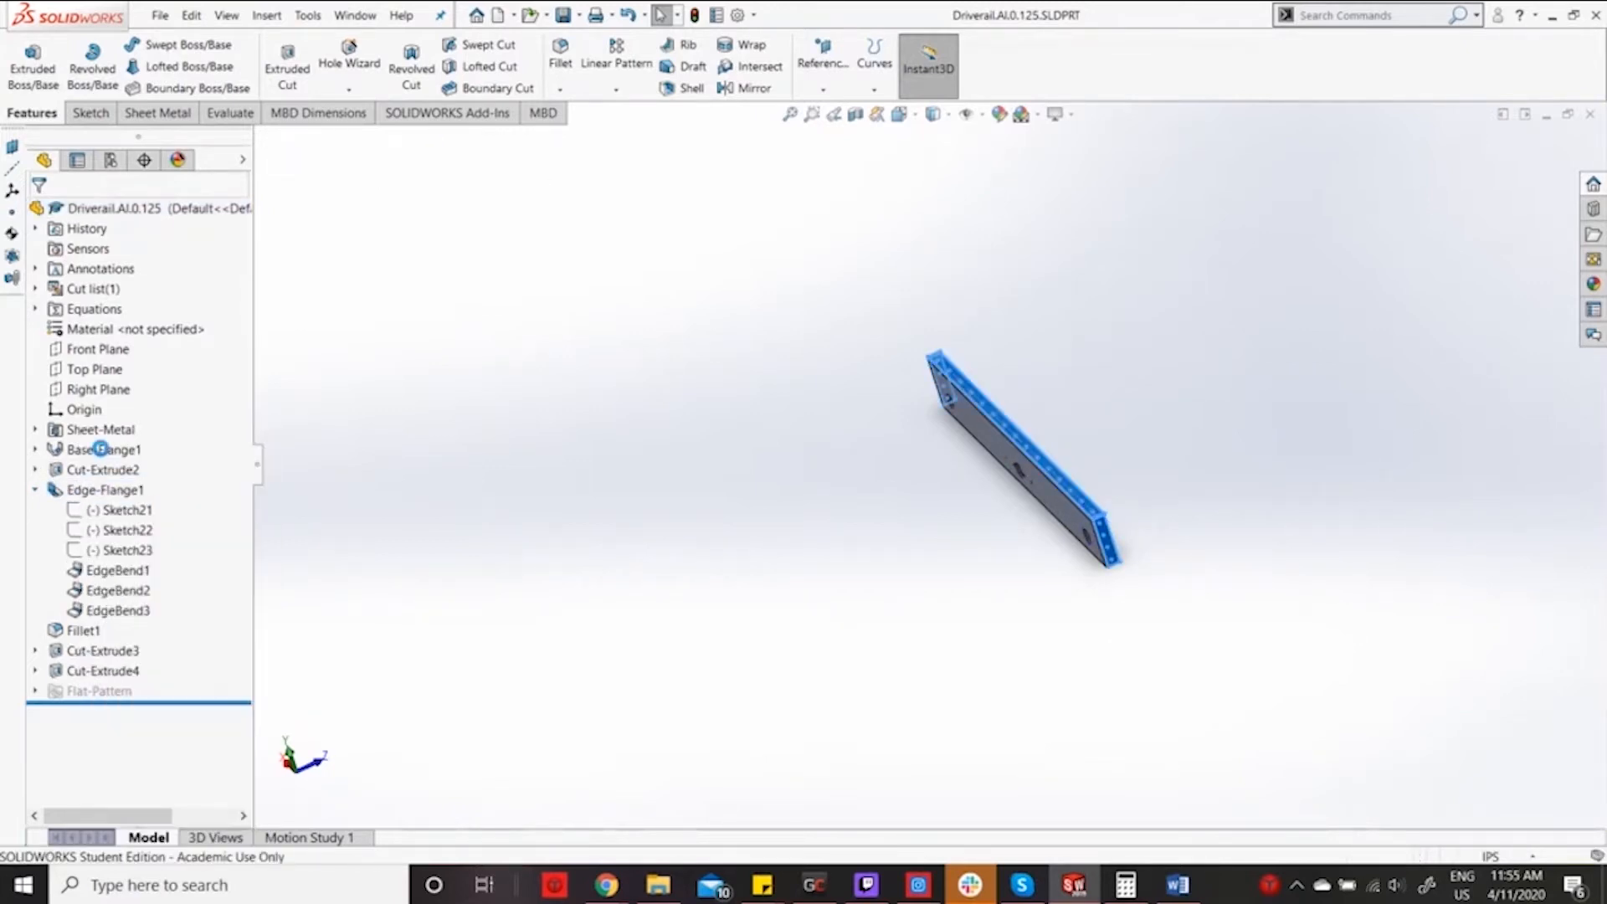
Remove all three selected edges from the Edge-Flange1 definition.
scroll(968, 474, "down", 8)
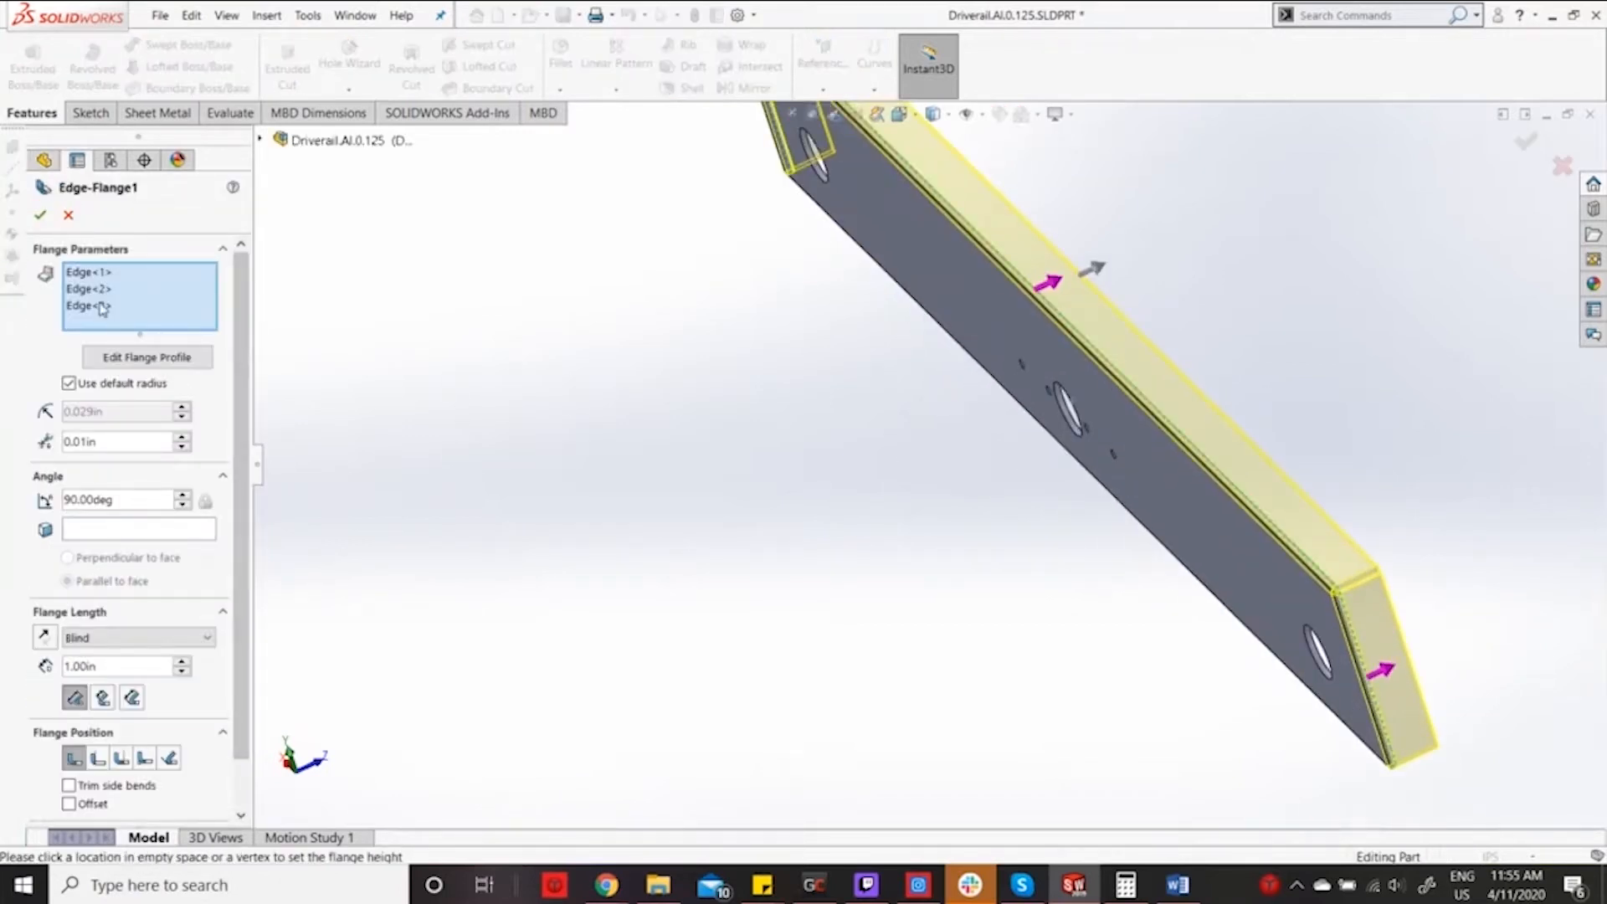
left_click(91, 274)
key("Delete")
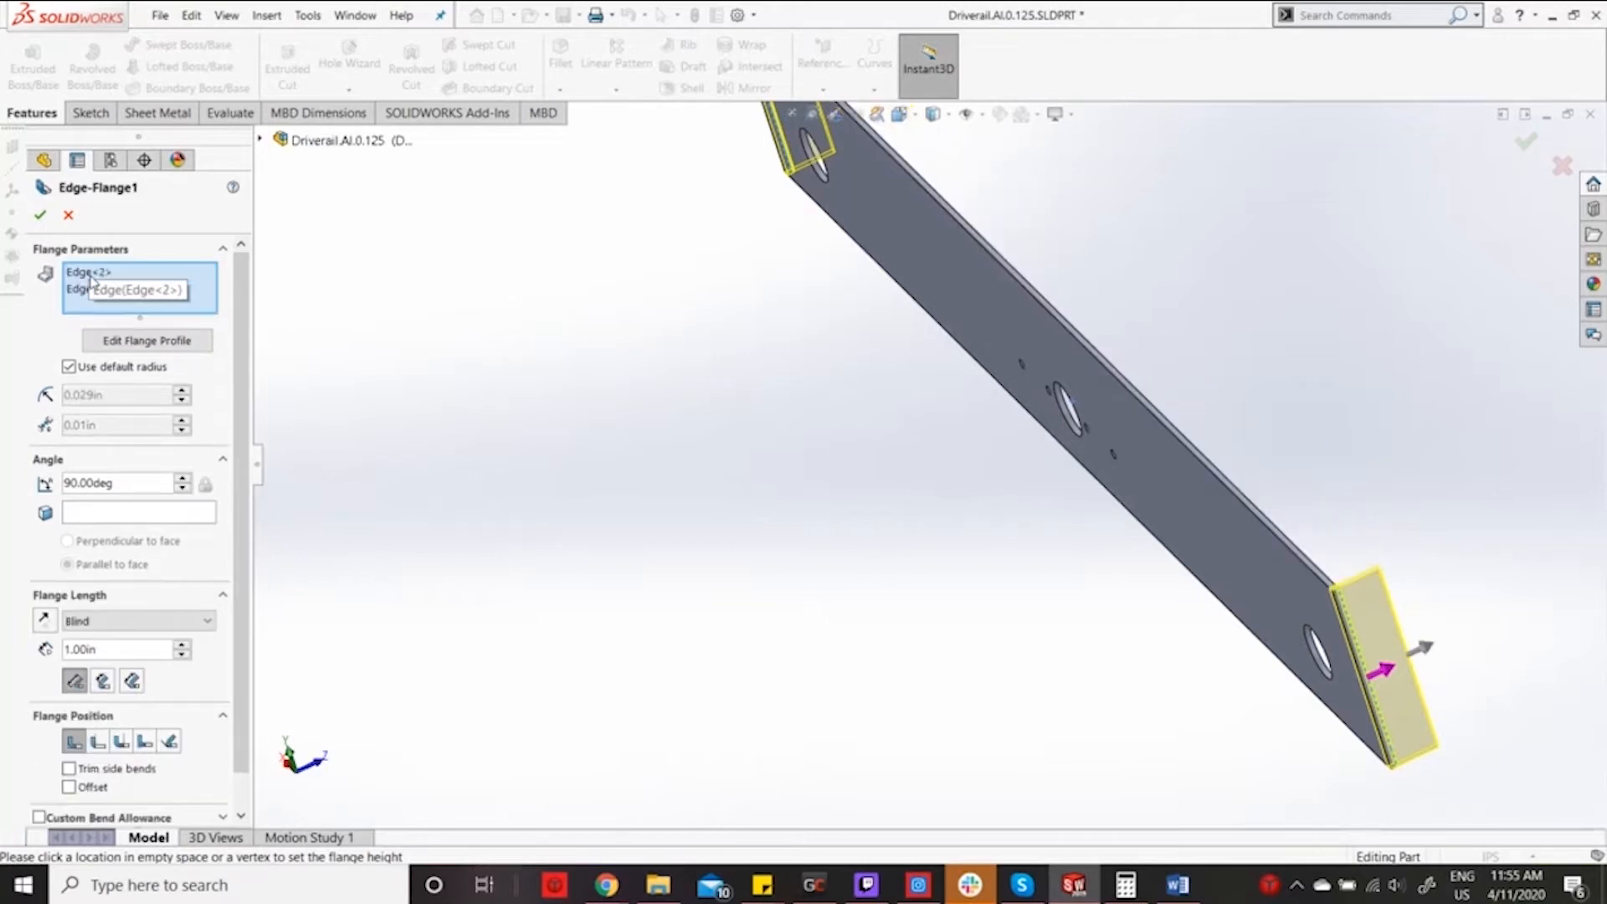
left_click(91, 274)
key("Delete")
left_click(93, 276)
key("Delete")
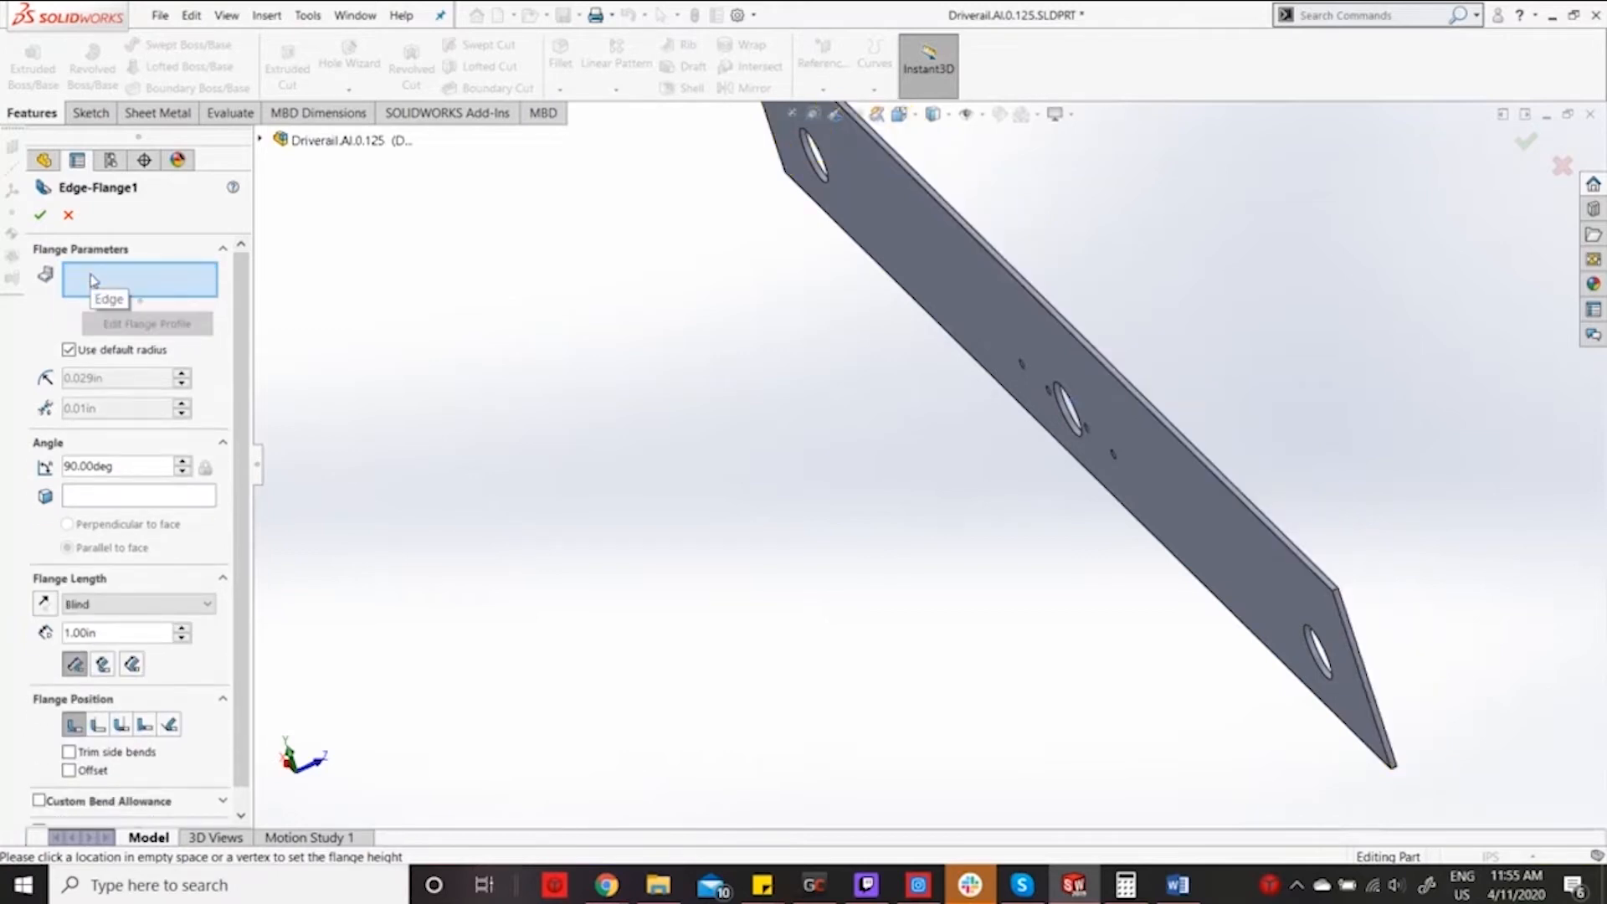
left_click(85, 121)
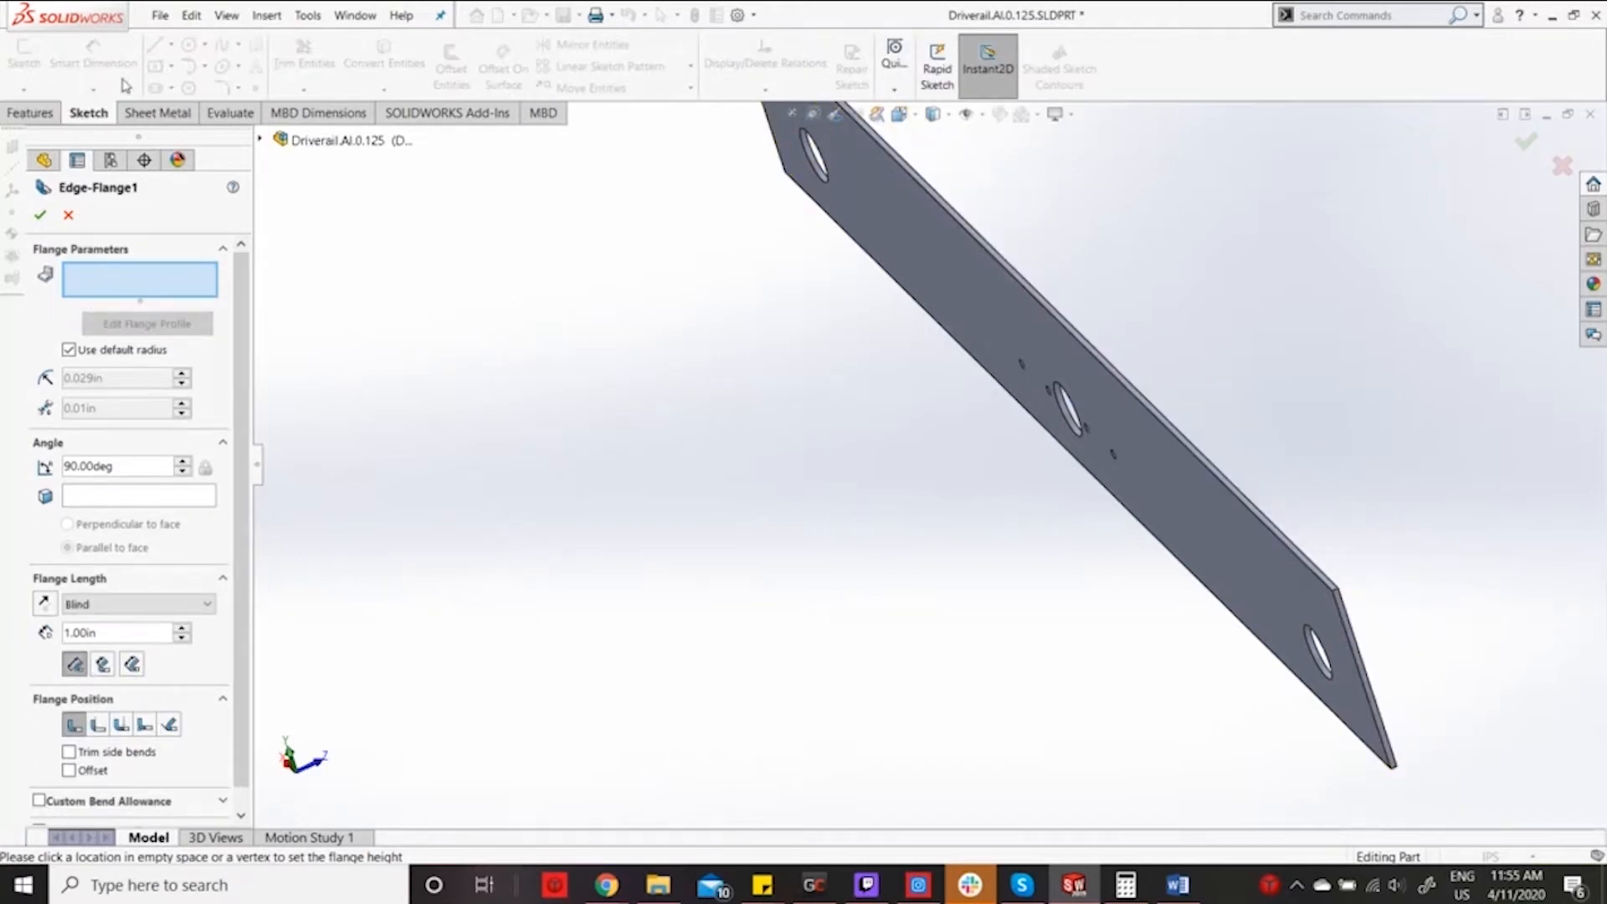
left_click(154, 114)
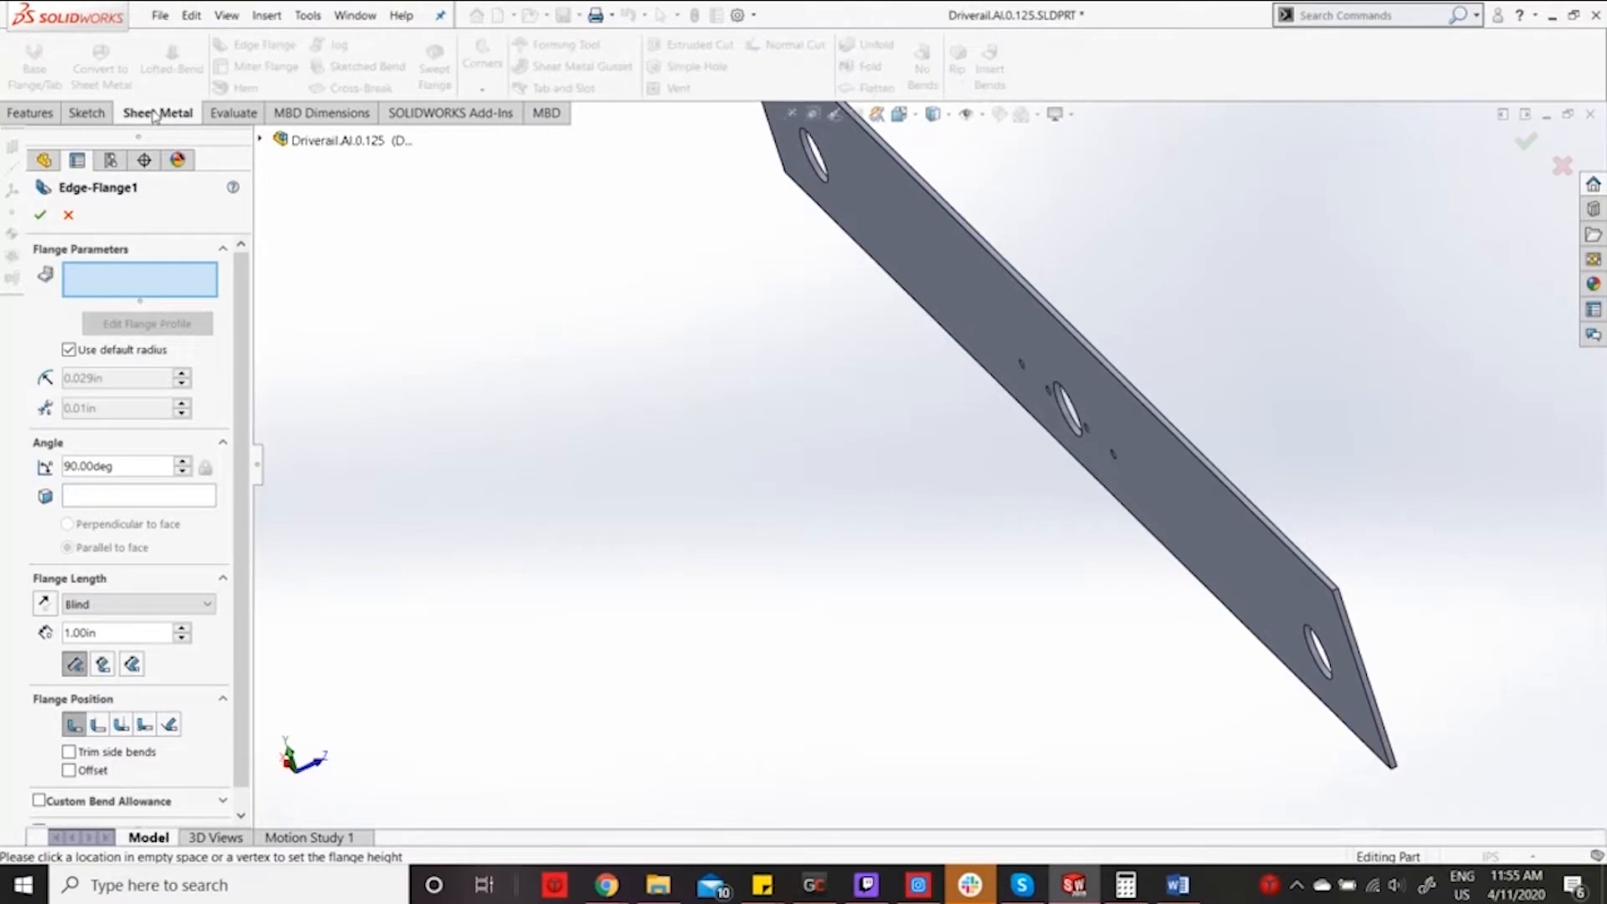
left_click(34, 115)
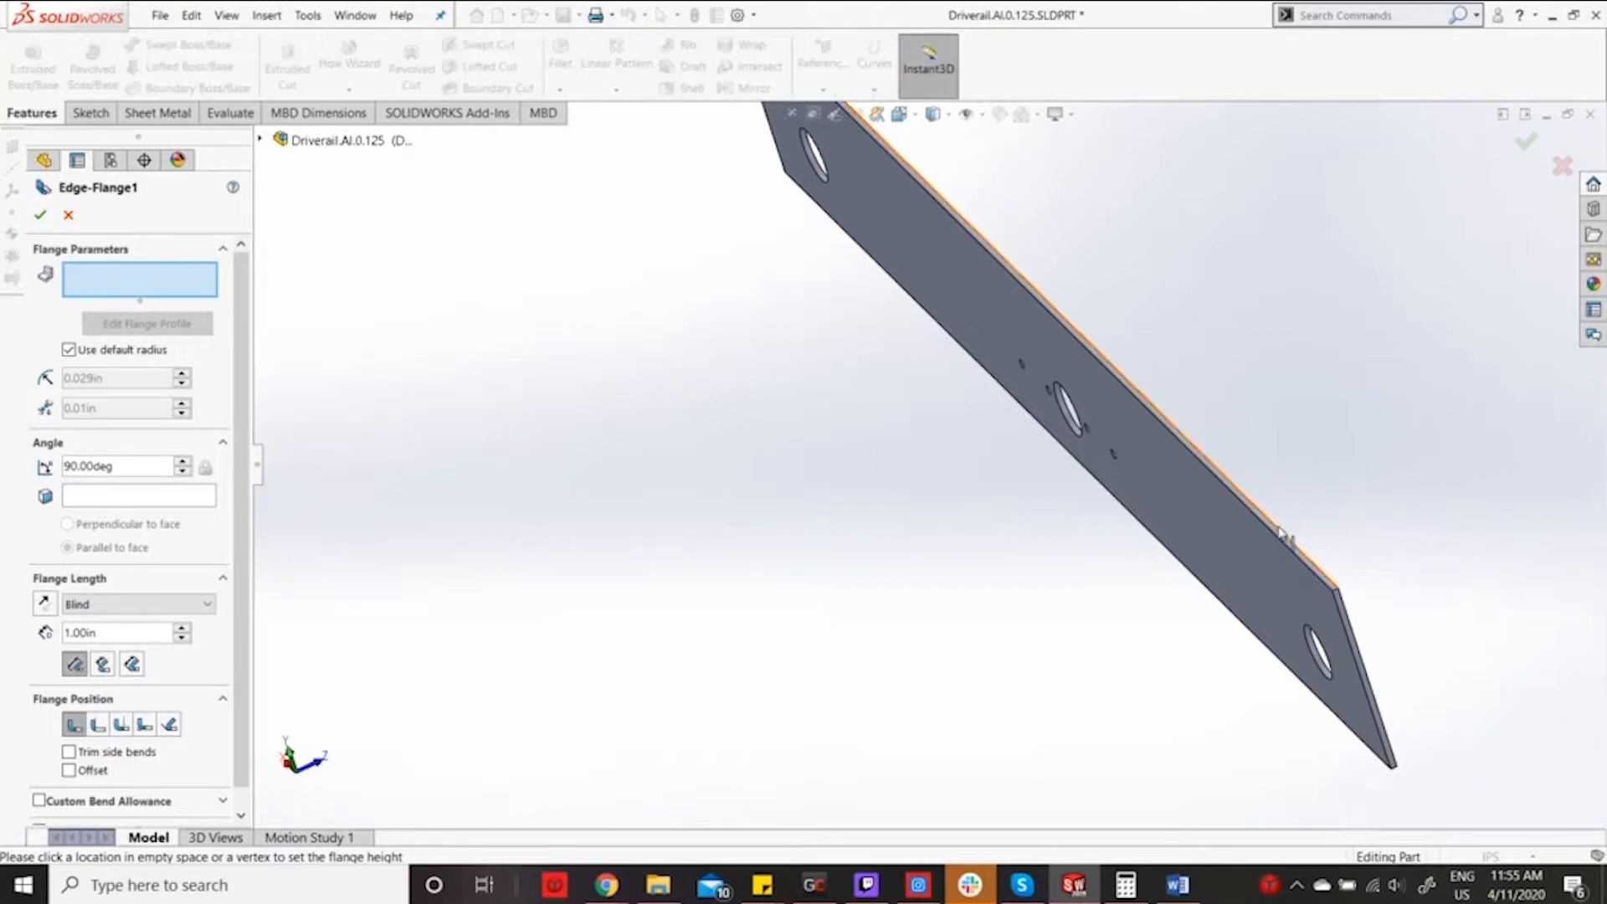
Select the opposite-side long edge and both end edges for the 1.00 in, 90° flanges, accept the feature, and dismiss the error list.
left_click(1280, 563)
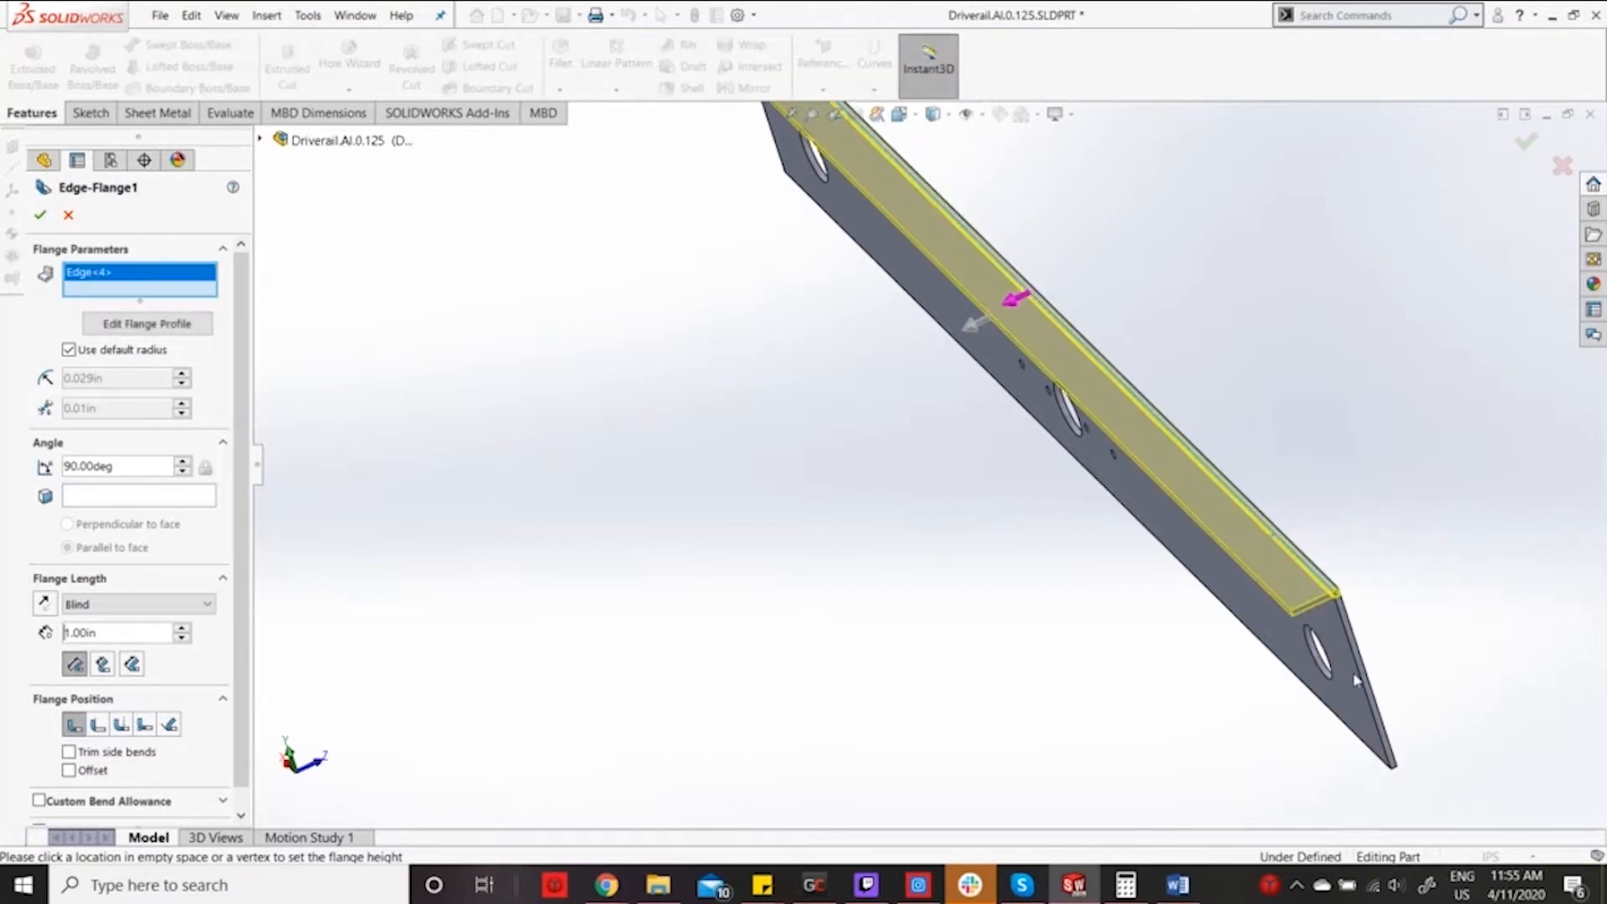
left_click(1356, 665)
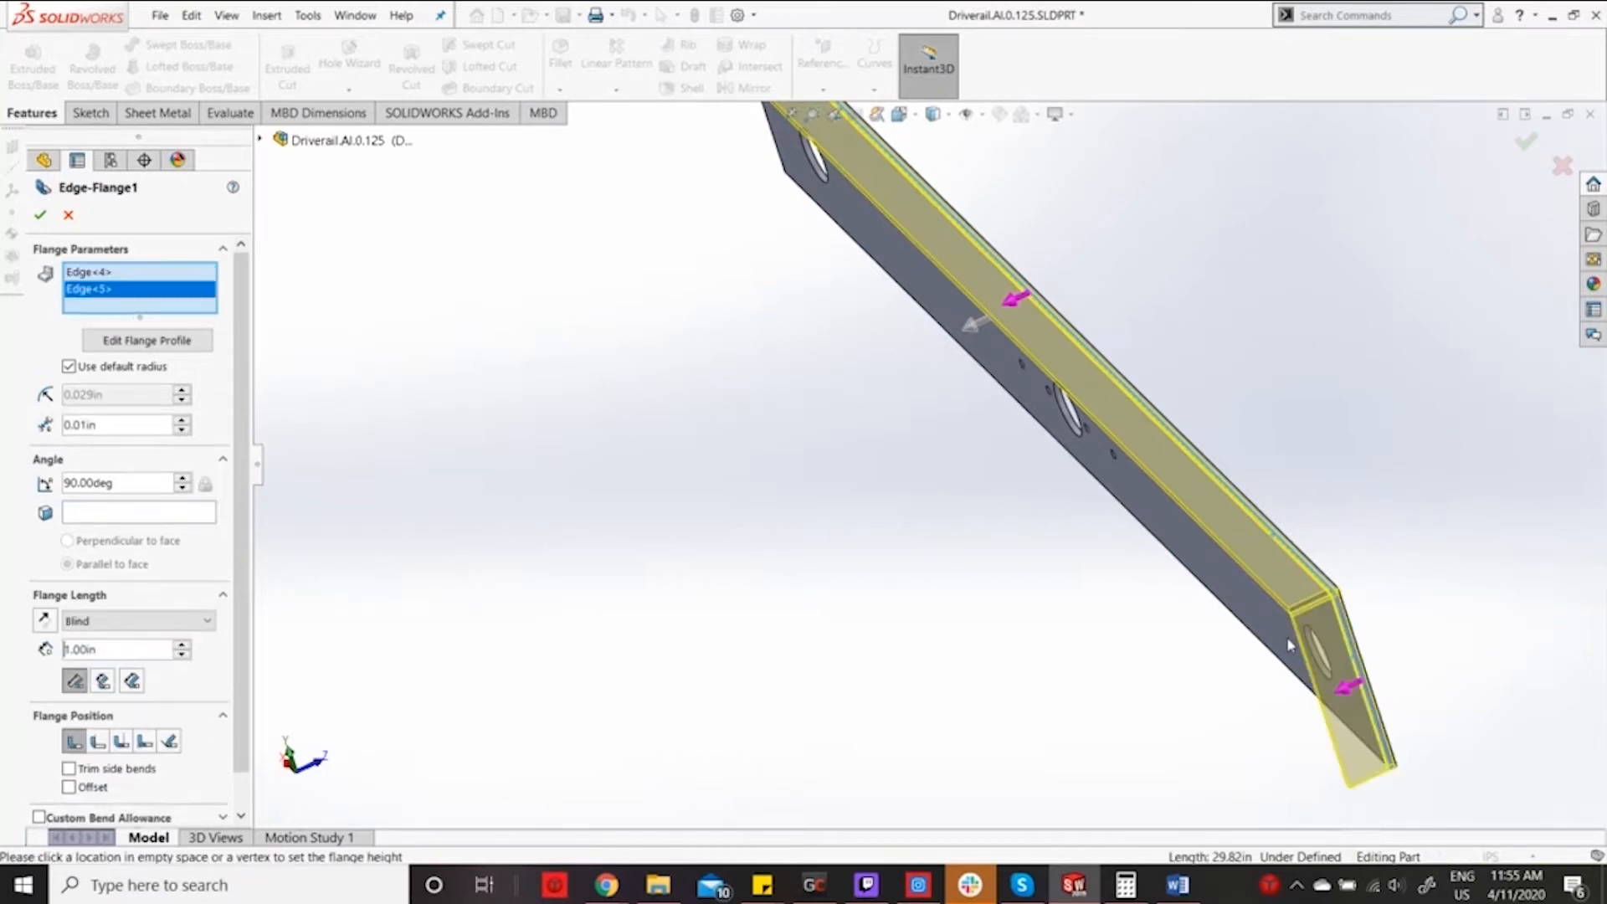
middle_click_drag(1088, 606, 1074, 594)
scroll(726, 244, "down", 2)
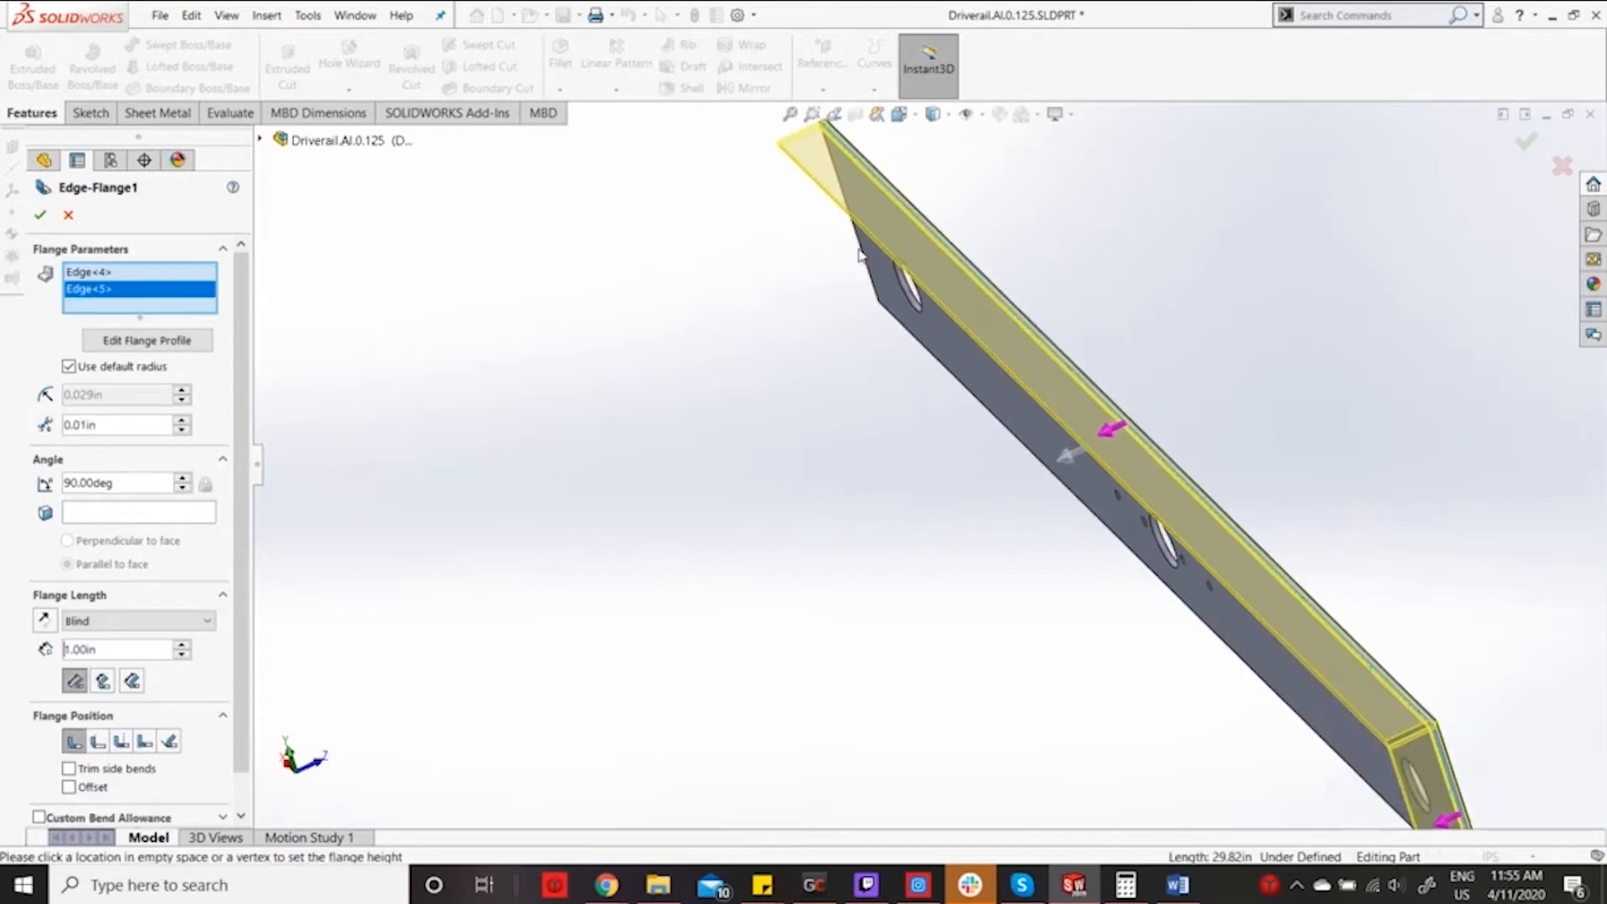
left_click(862, 251)
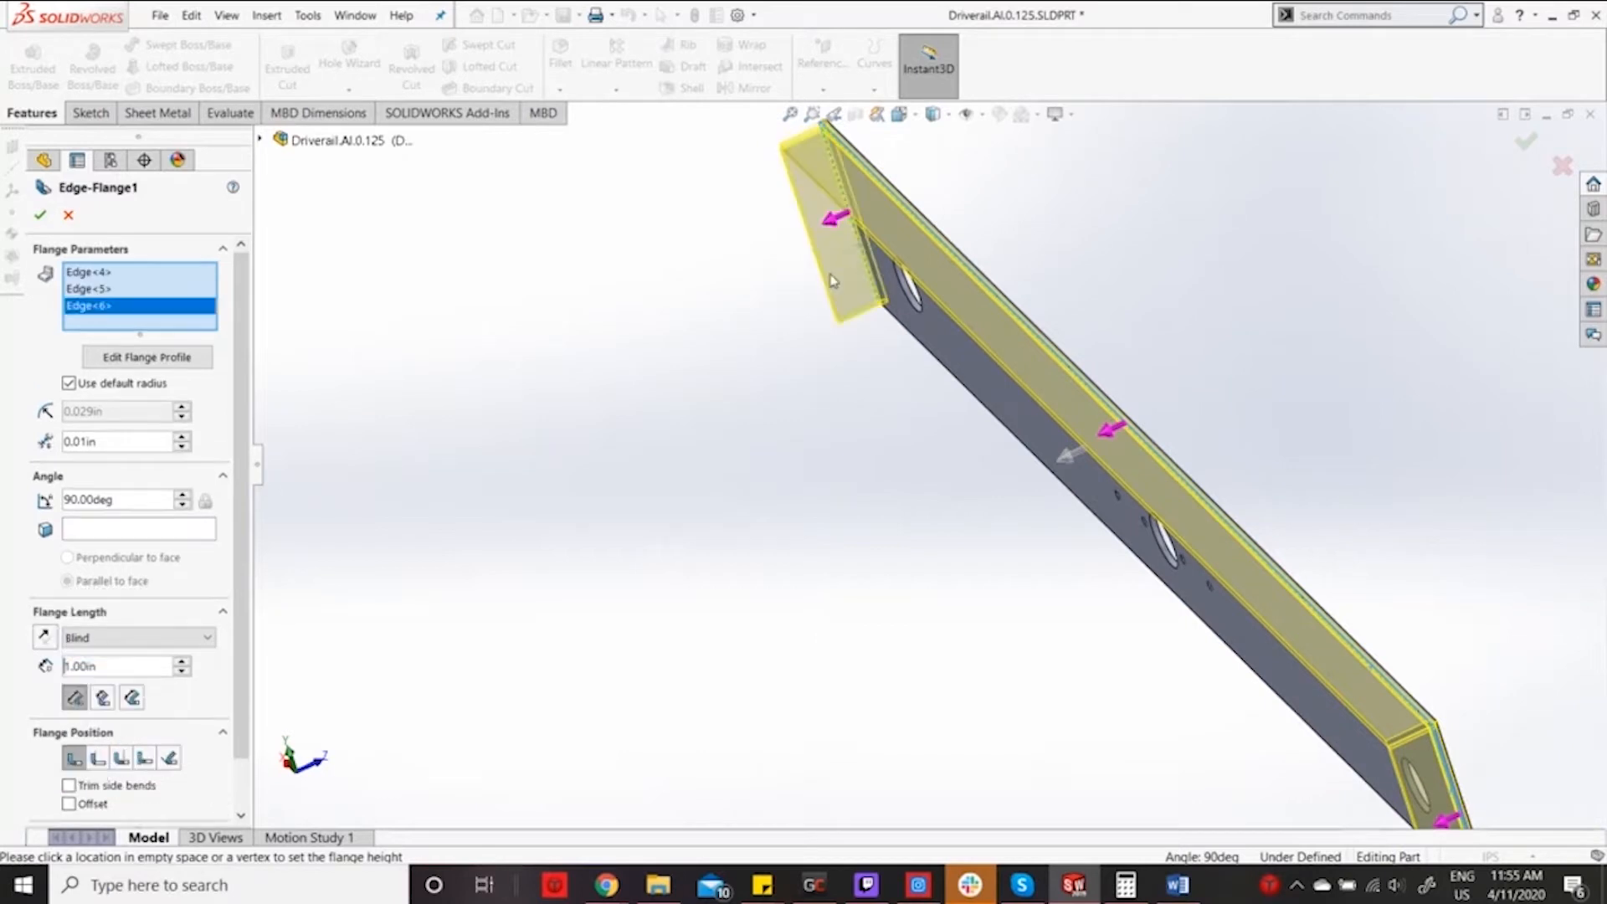
left_click(1525, 147)
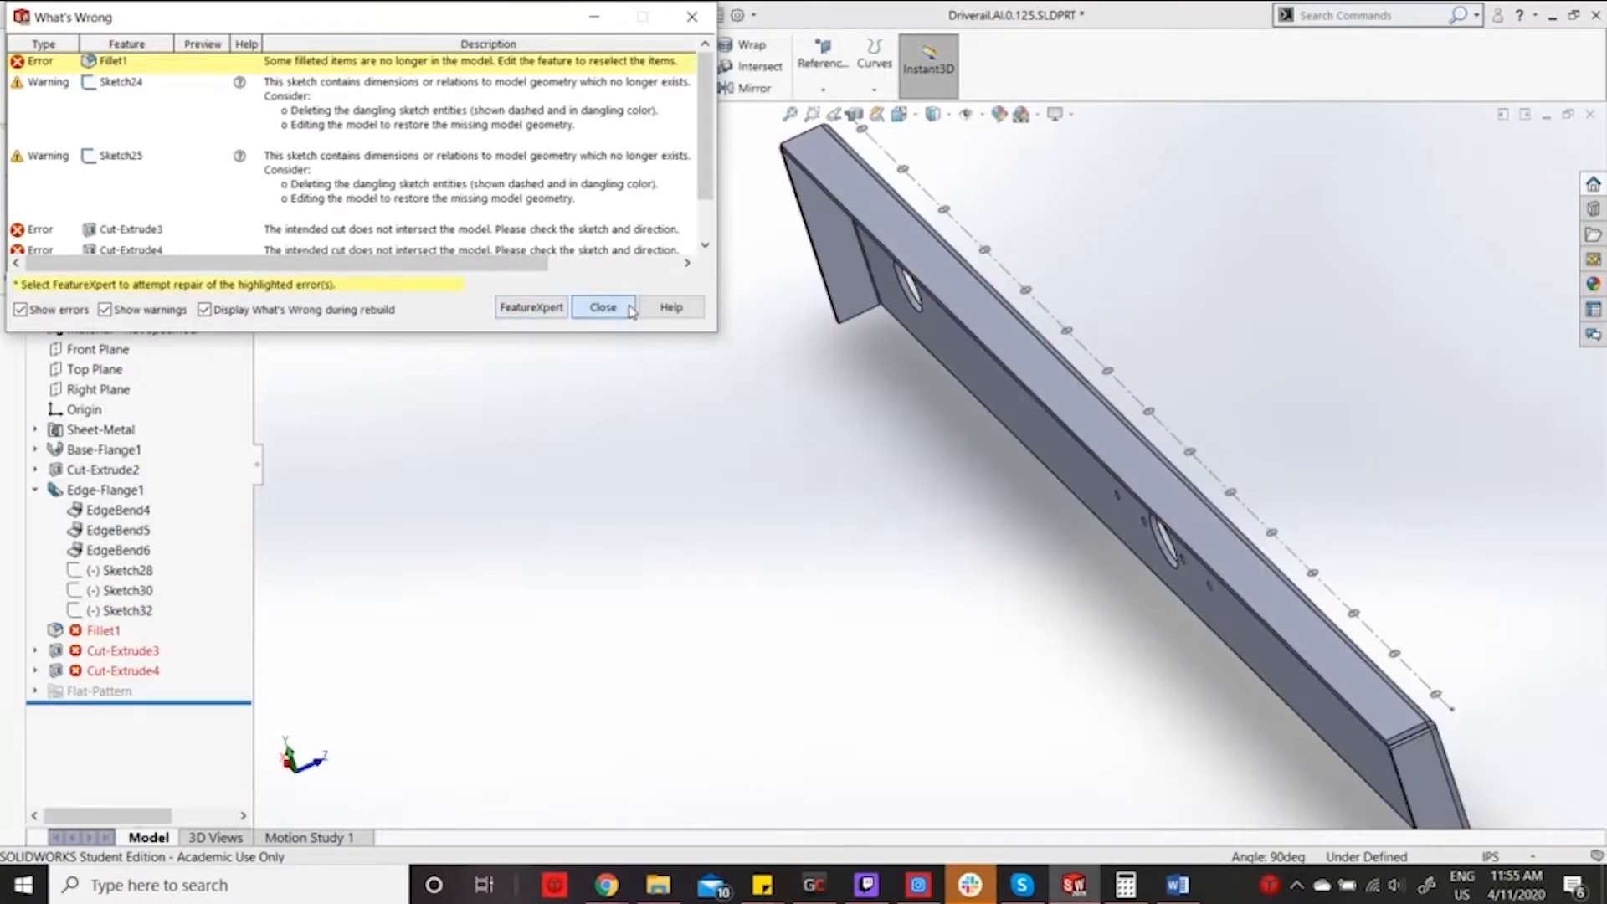
left_click(603, 307)
Delete the broken Fillet1 feature, continue the rebuild despite the Cut-Extrude3 error, and dismiss the error list.
left_click(70, 632)
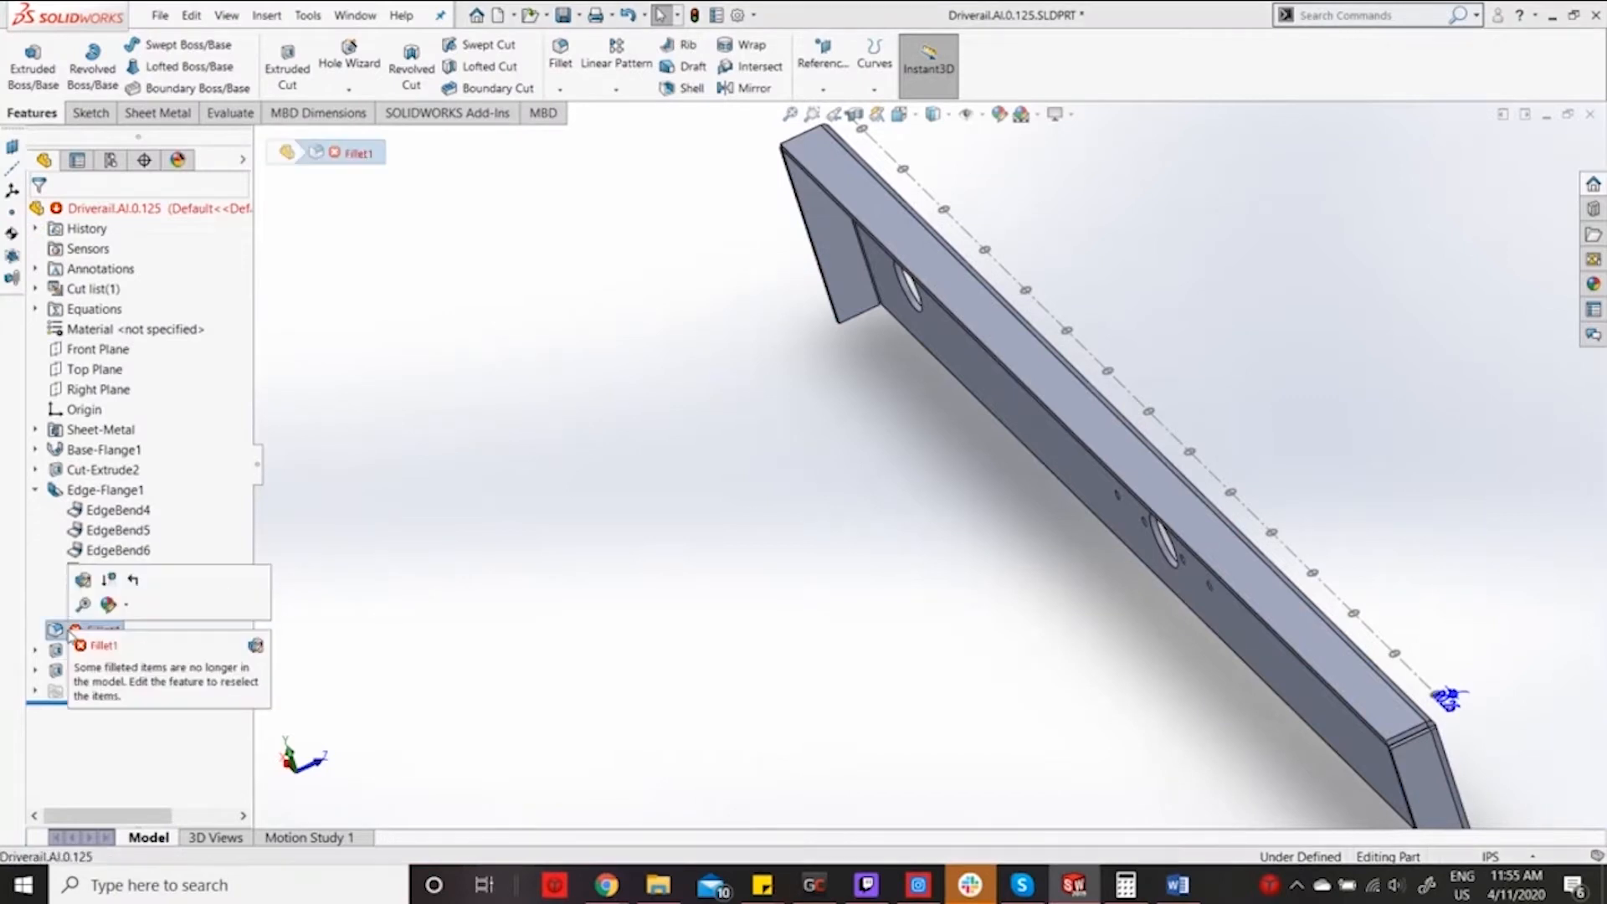
key("Delete")
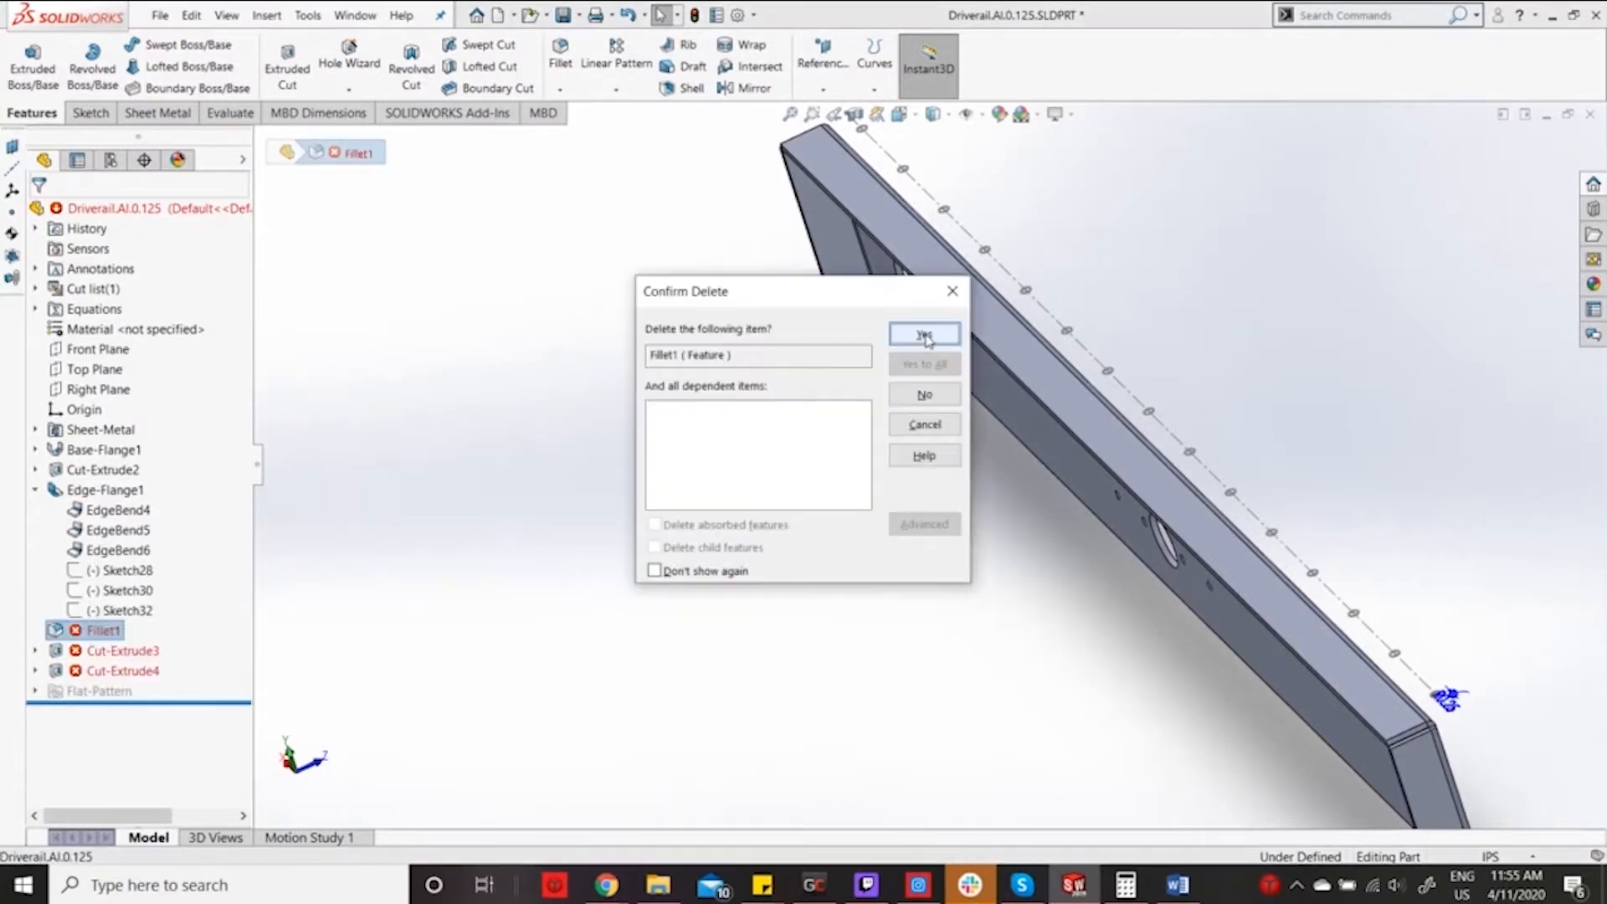
left_click(946, 334)
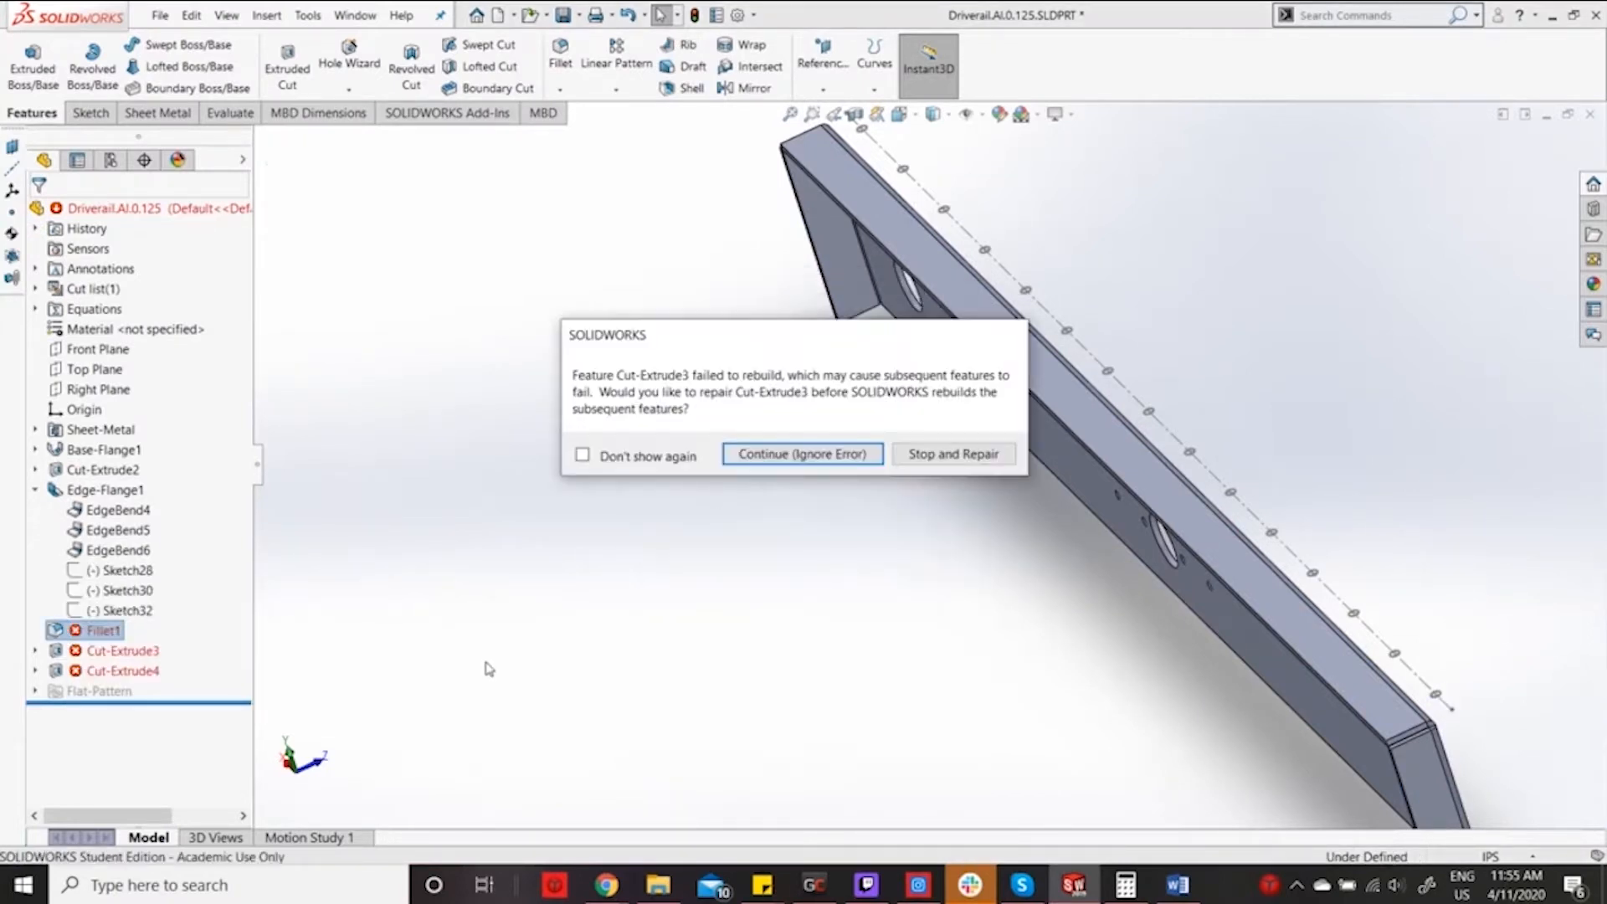
left_click(802, 452)
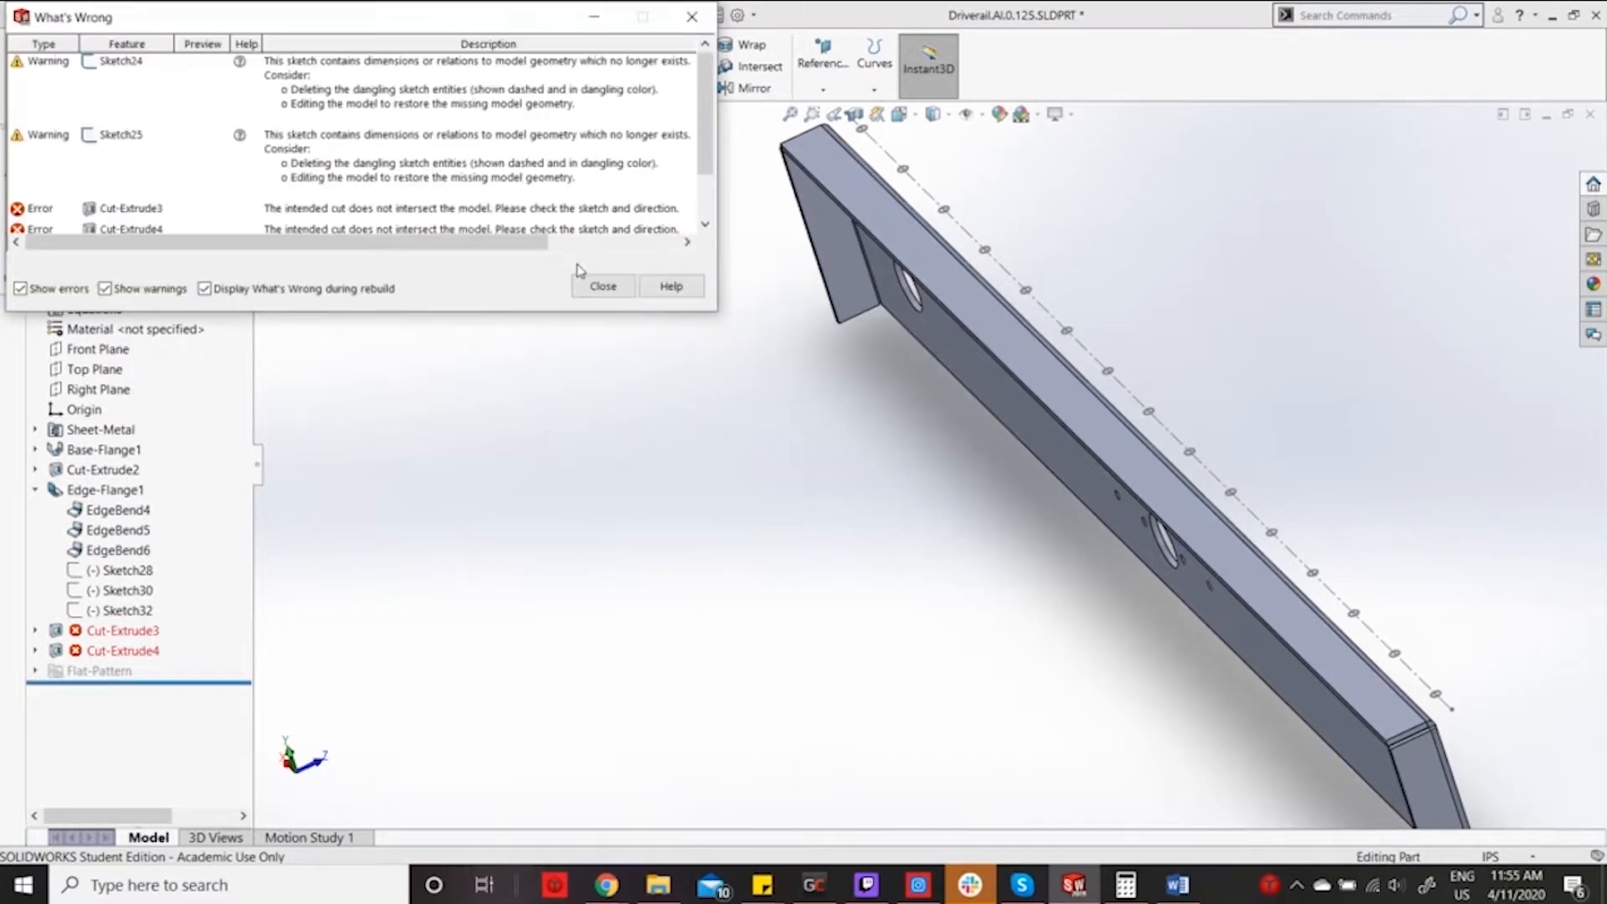
left_click(601, 287)
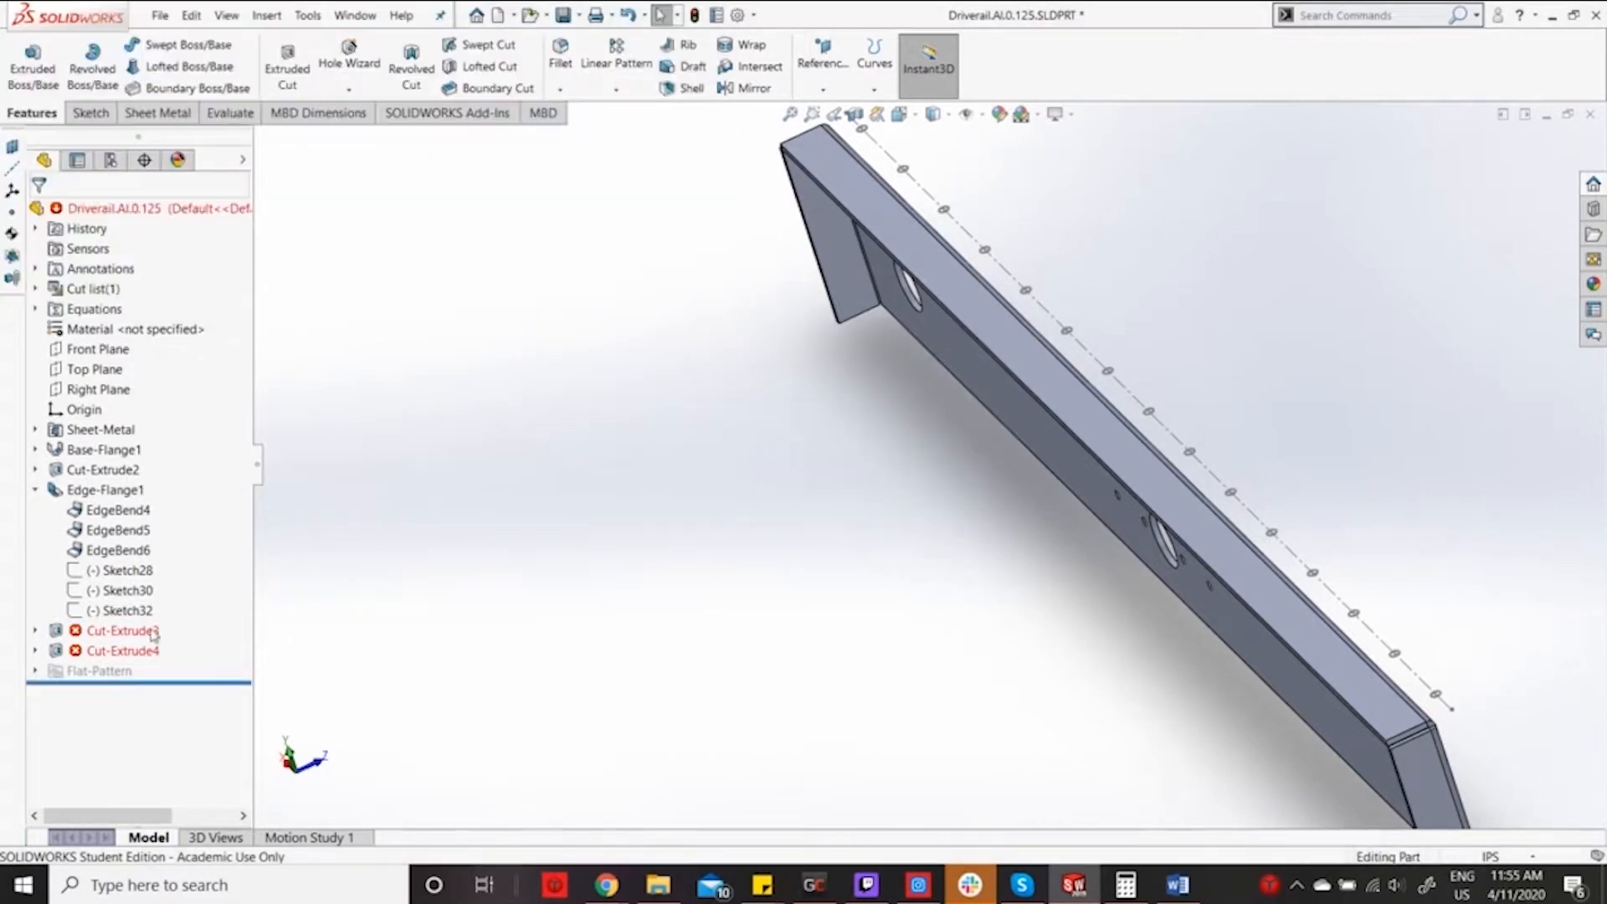
Open Sketch25 of Cut-Extrude3 for editing and show it in the Left view.
left_click(36, 632)
left_click(104, 650)
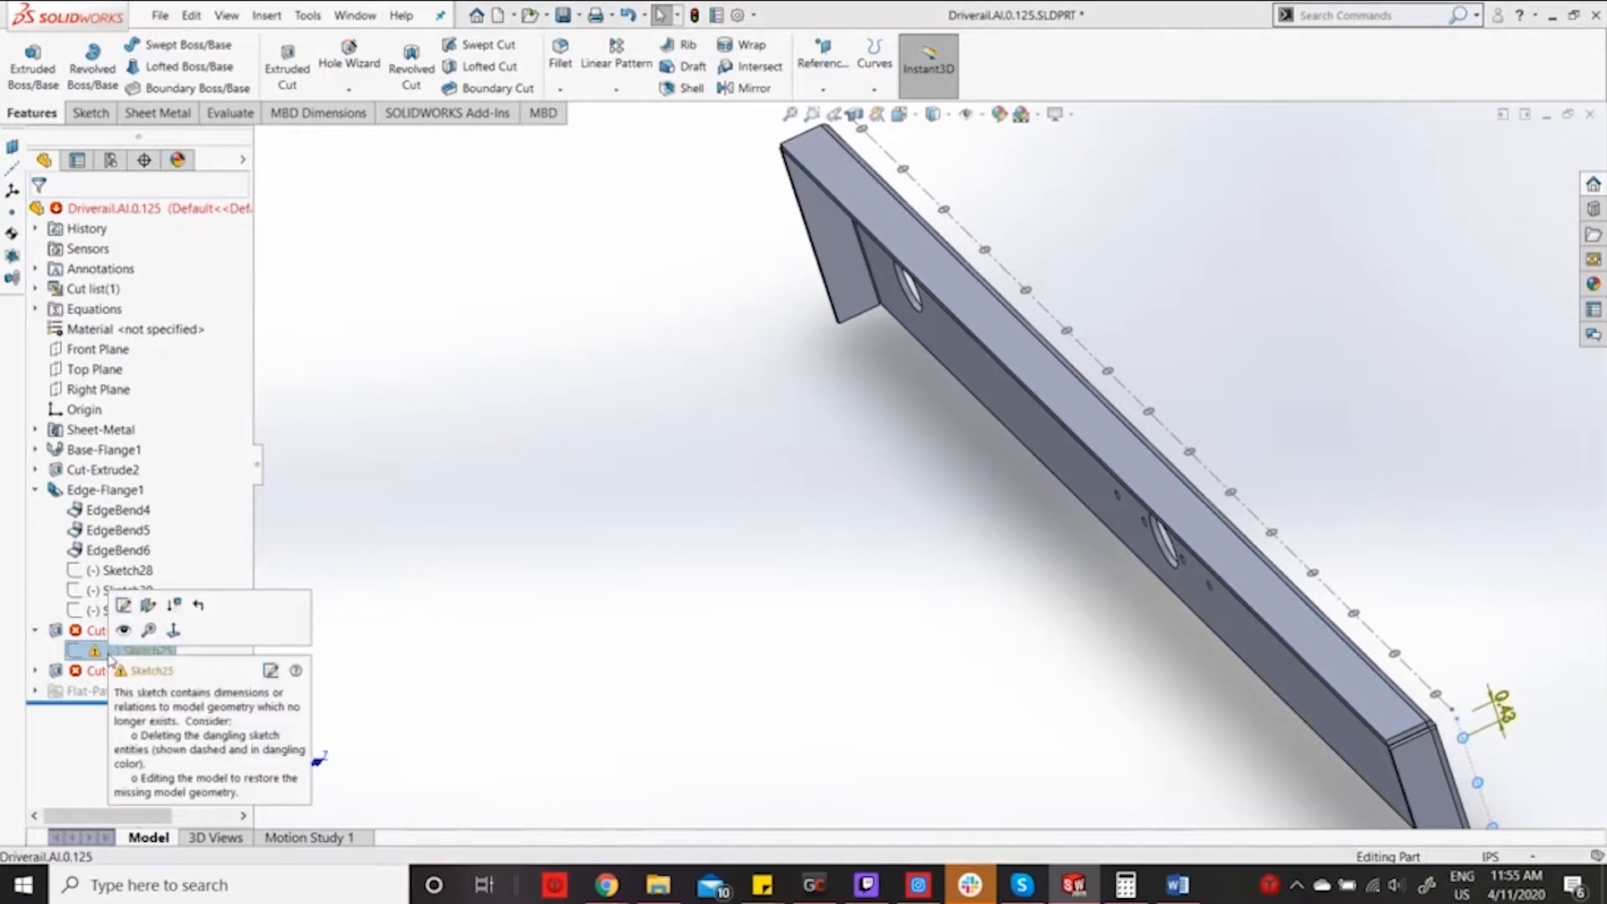
left_click(126, 606)
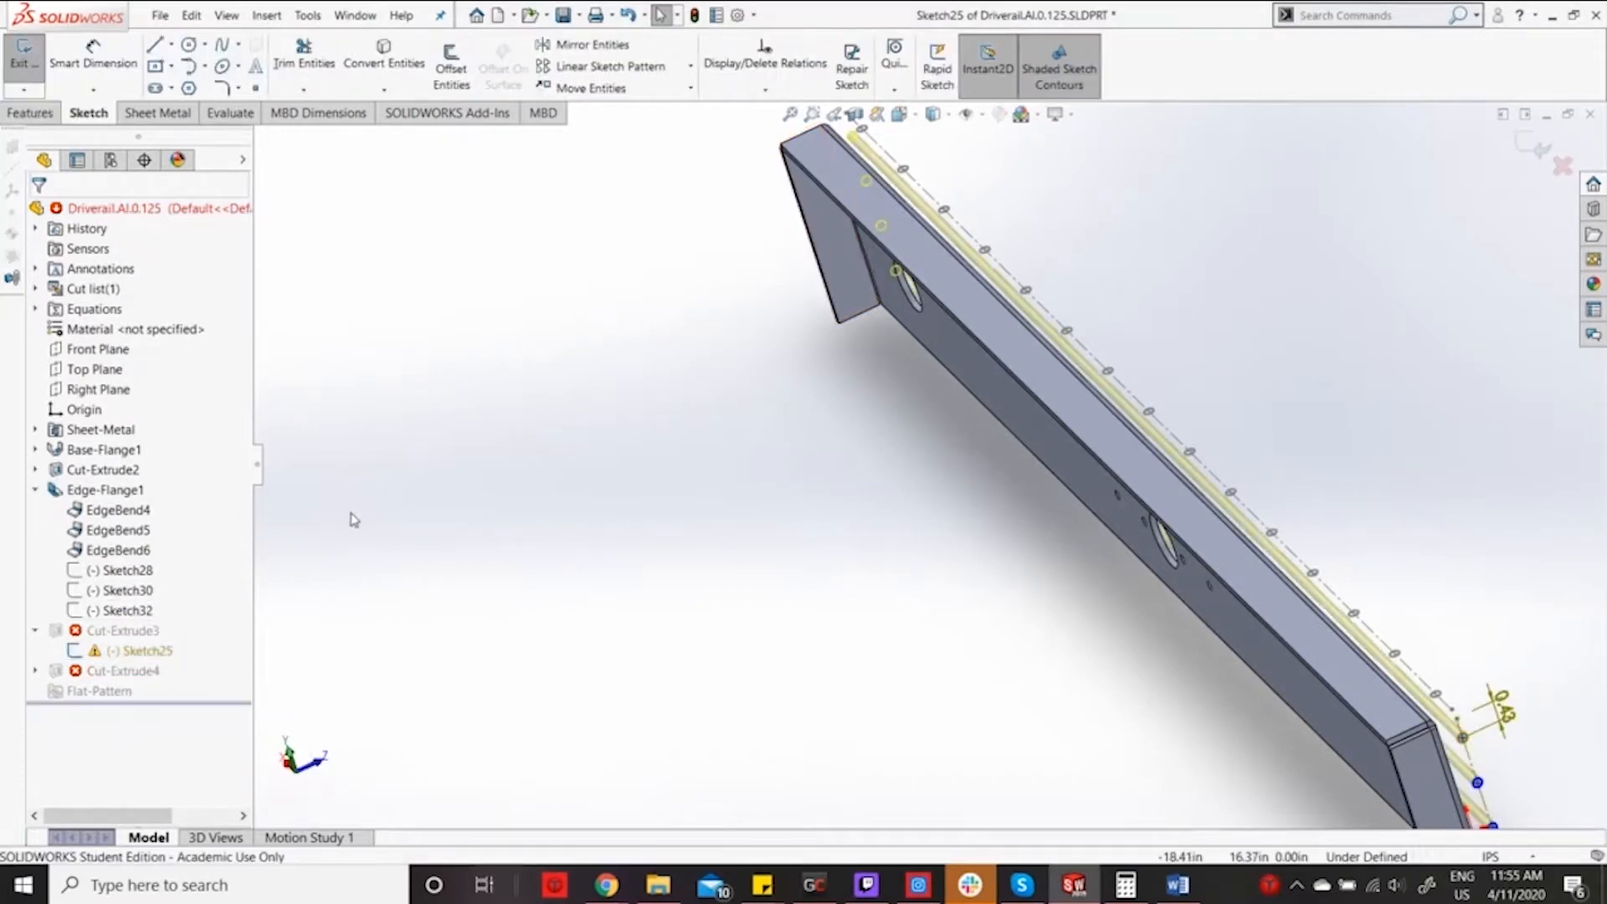
scroll(1226, 422, "up", 4)
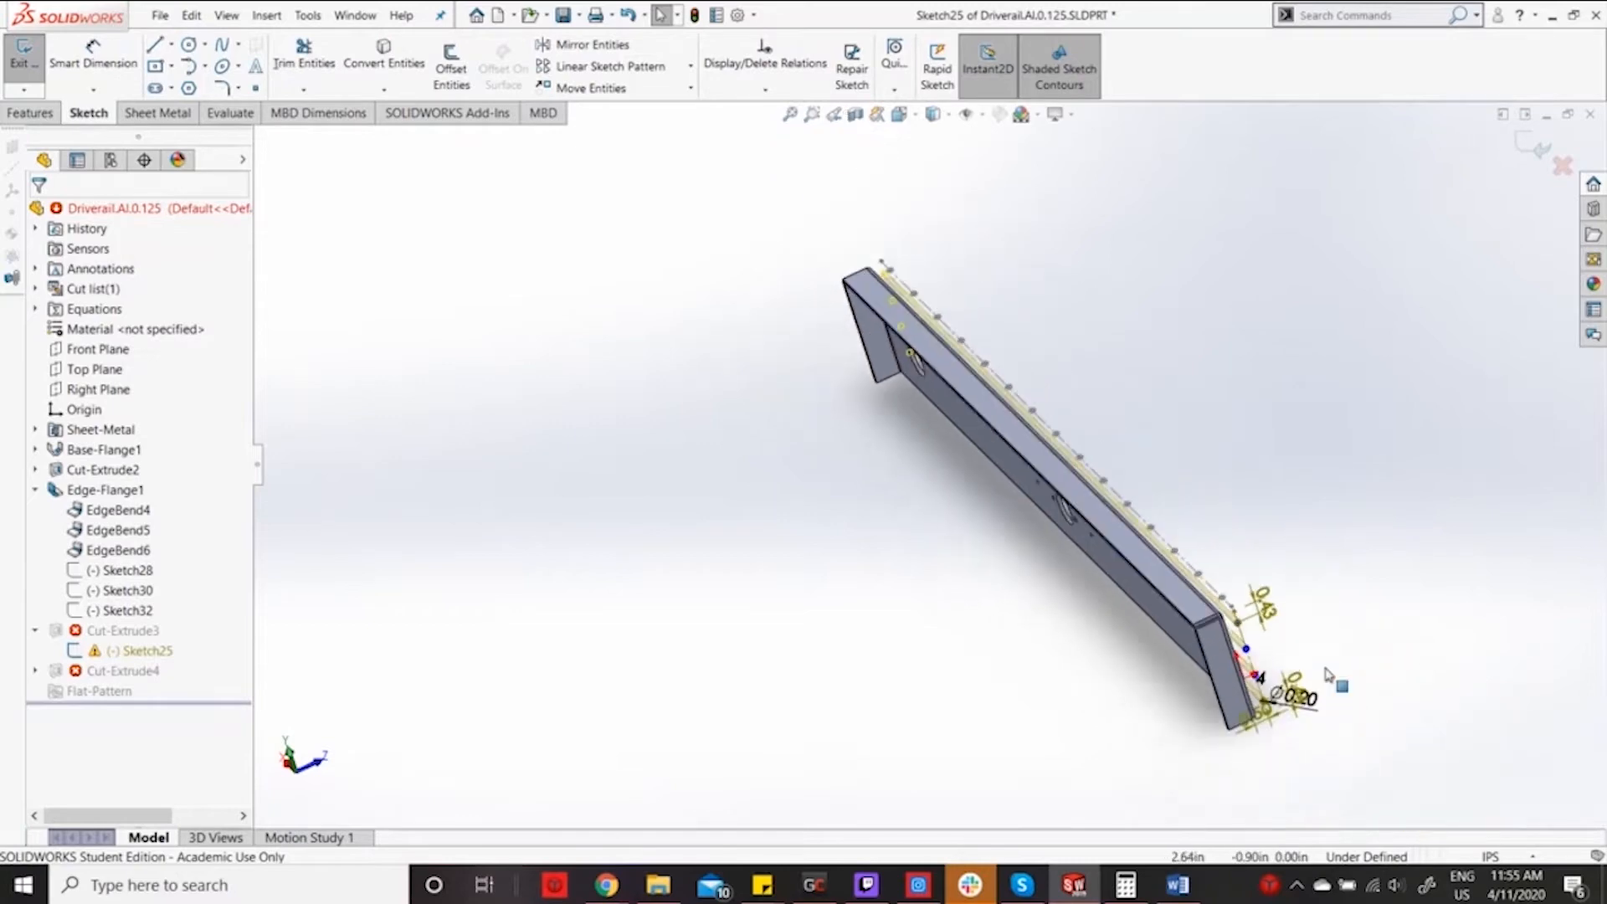
scroll(1314, 686, "down", 2)
scroll(1206, 469, "down", 3)
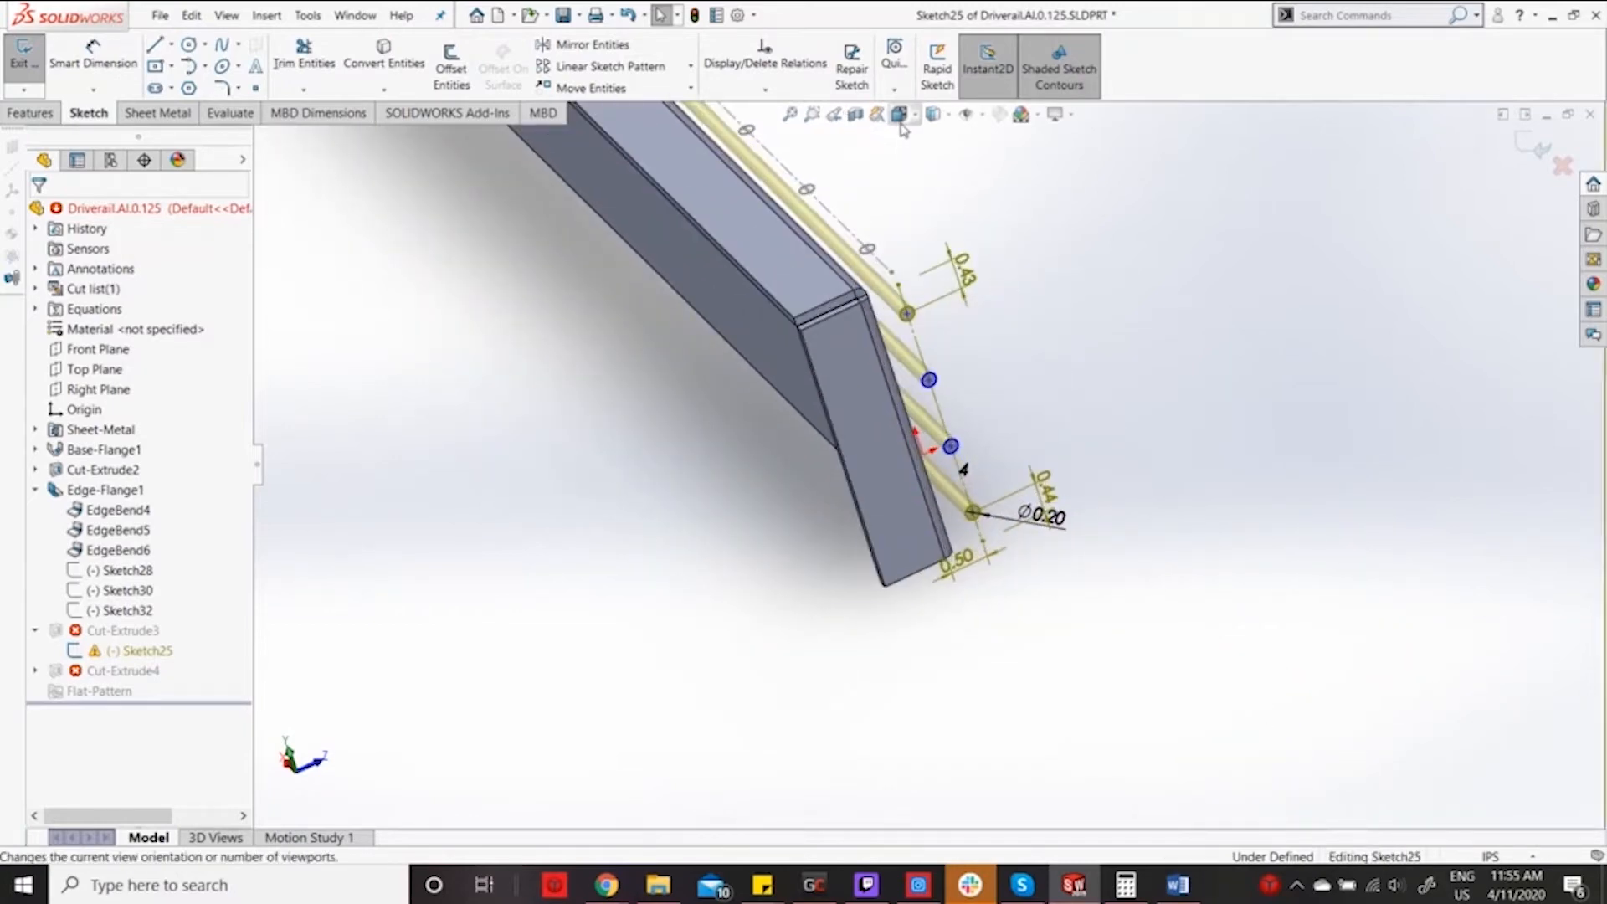
left_click(898, 113)
left_click(806, 469)
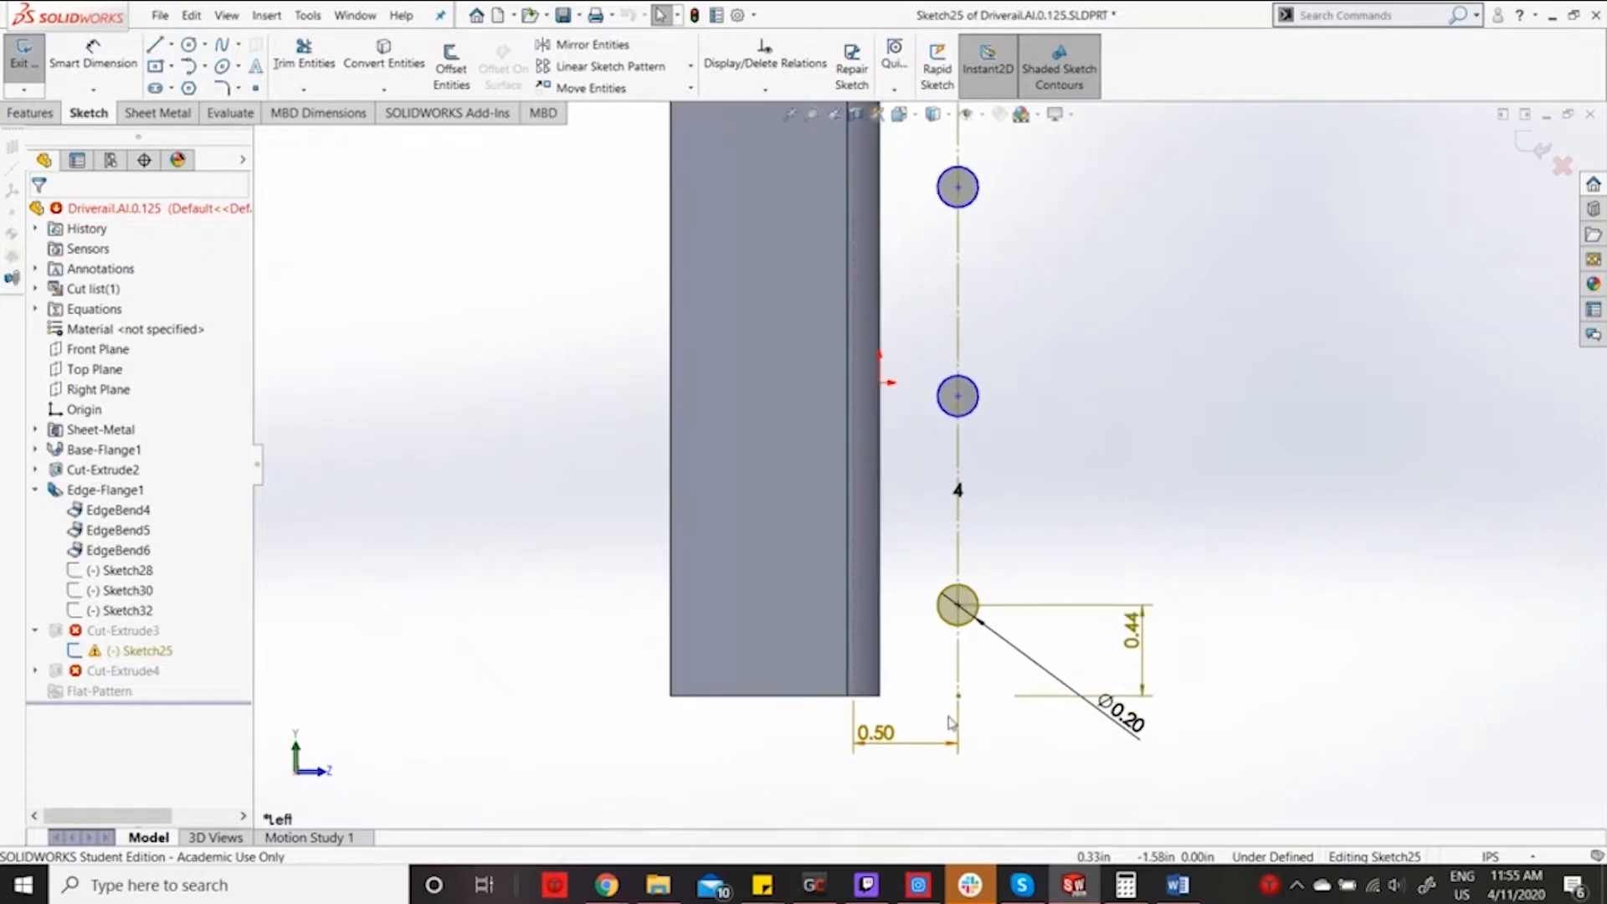
Reattach the hole centreline's dangling horizontal dimension to the flange's outer vertical edge and set it to 0.50 in.
scroll(927, 713, "down", 2)
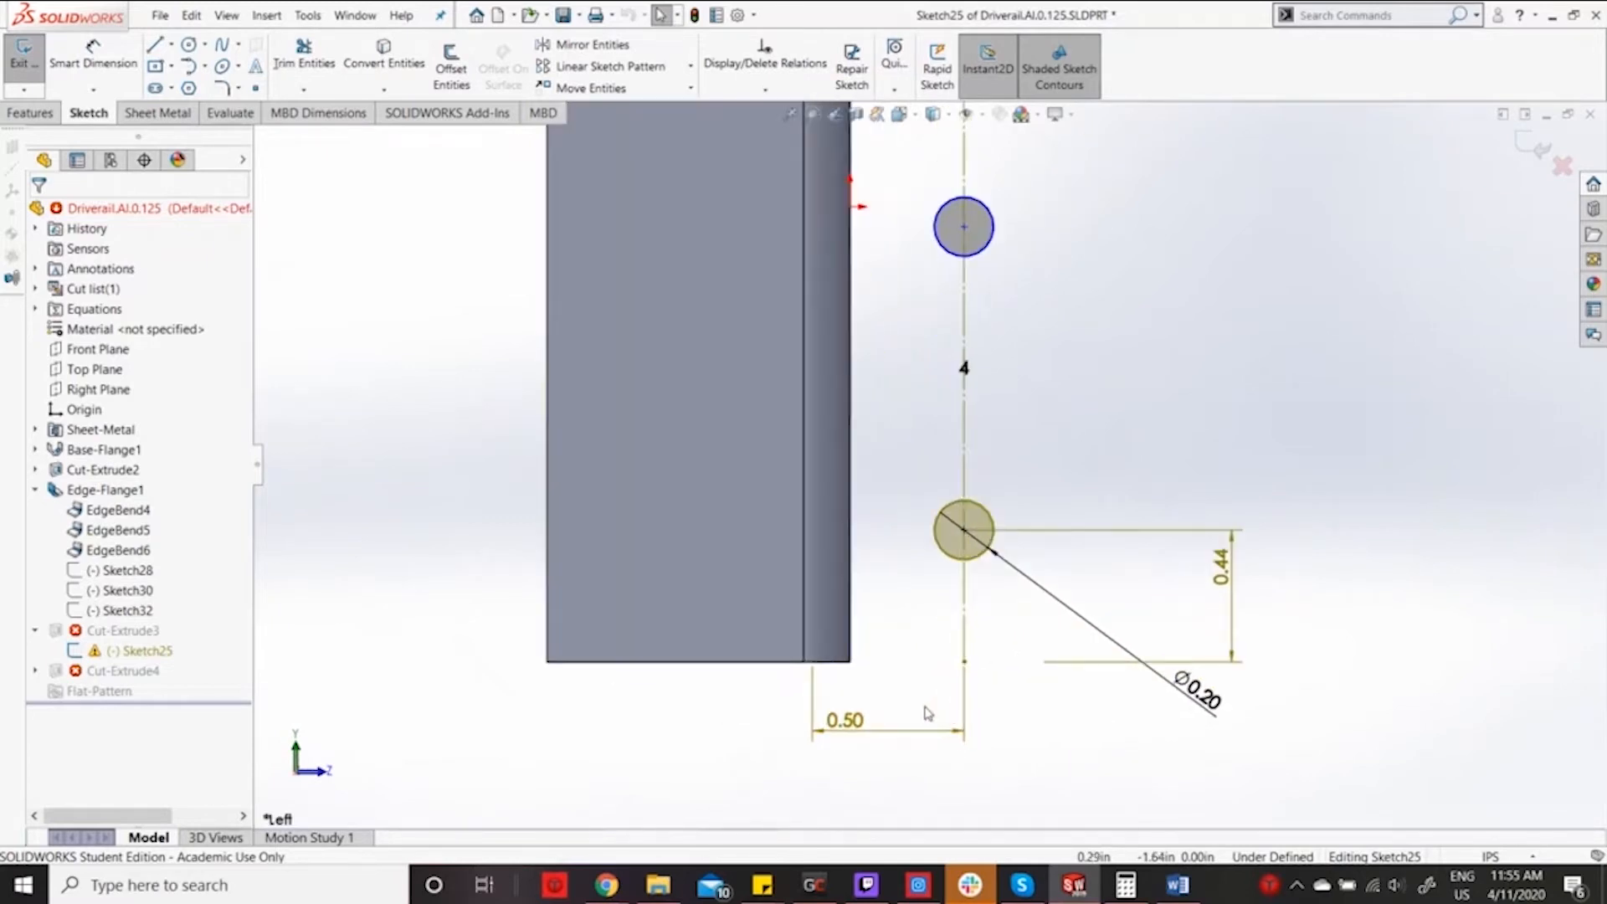
left_click(812, 673)
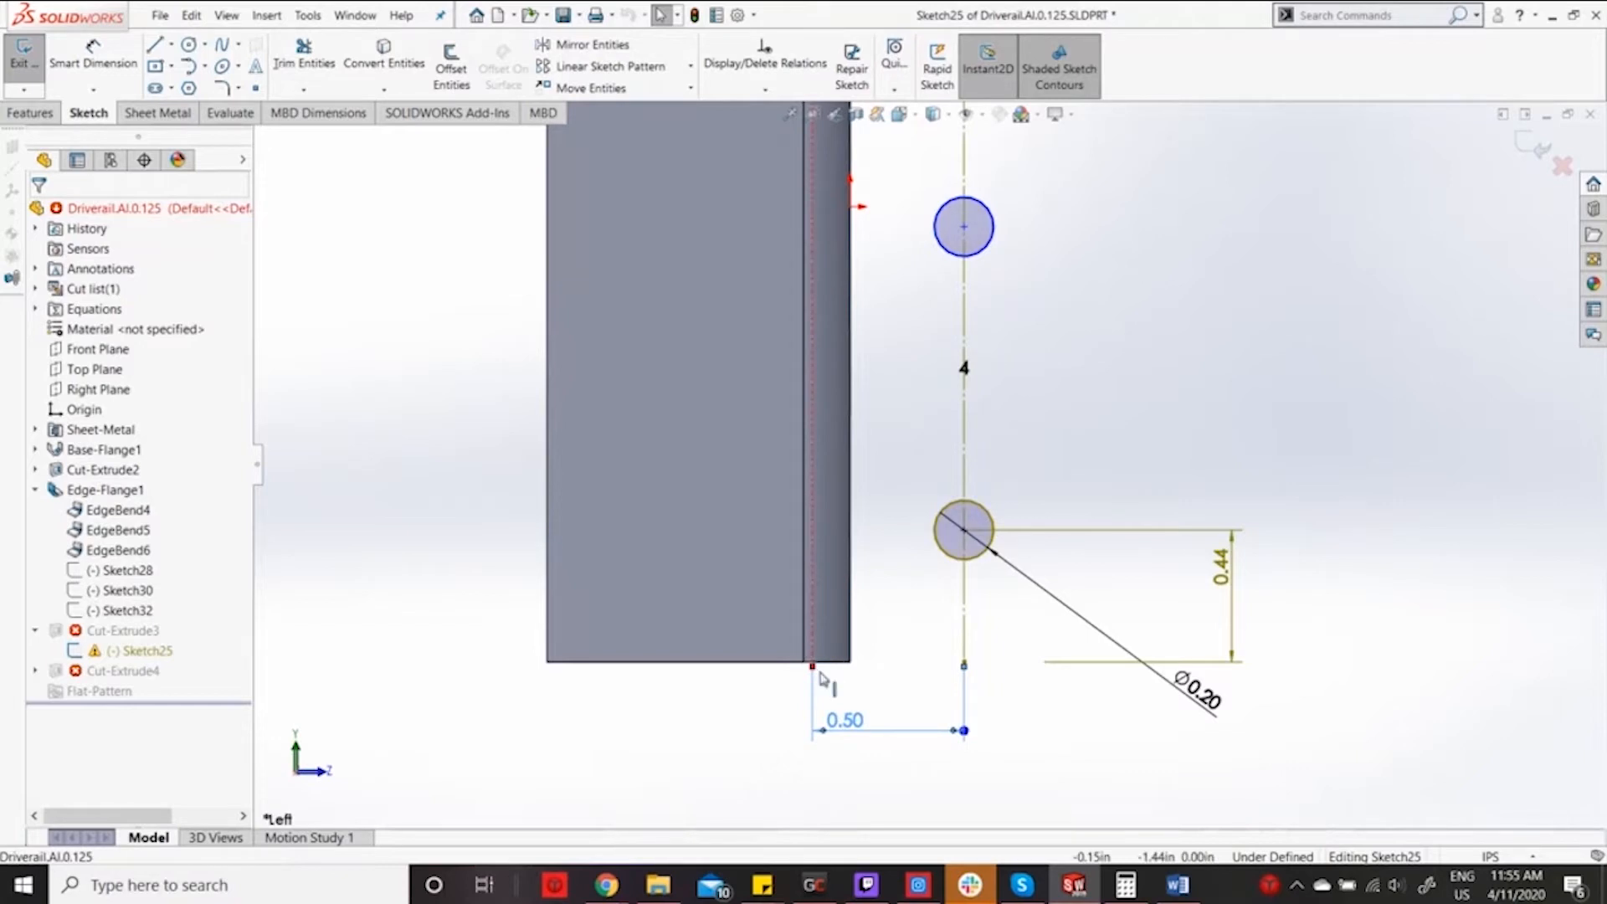
left_click_drag(813, 668, 549, 636)
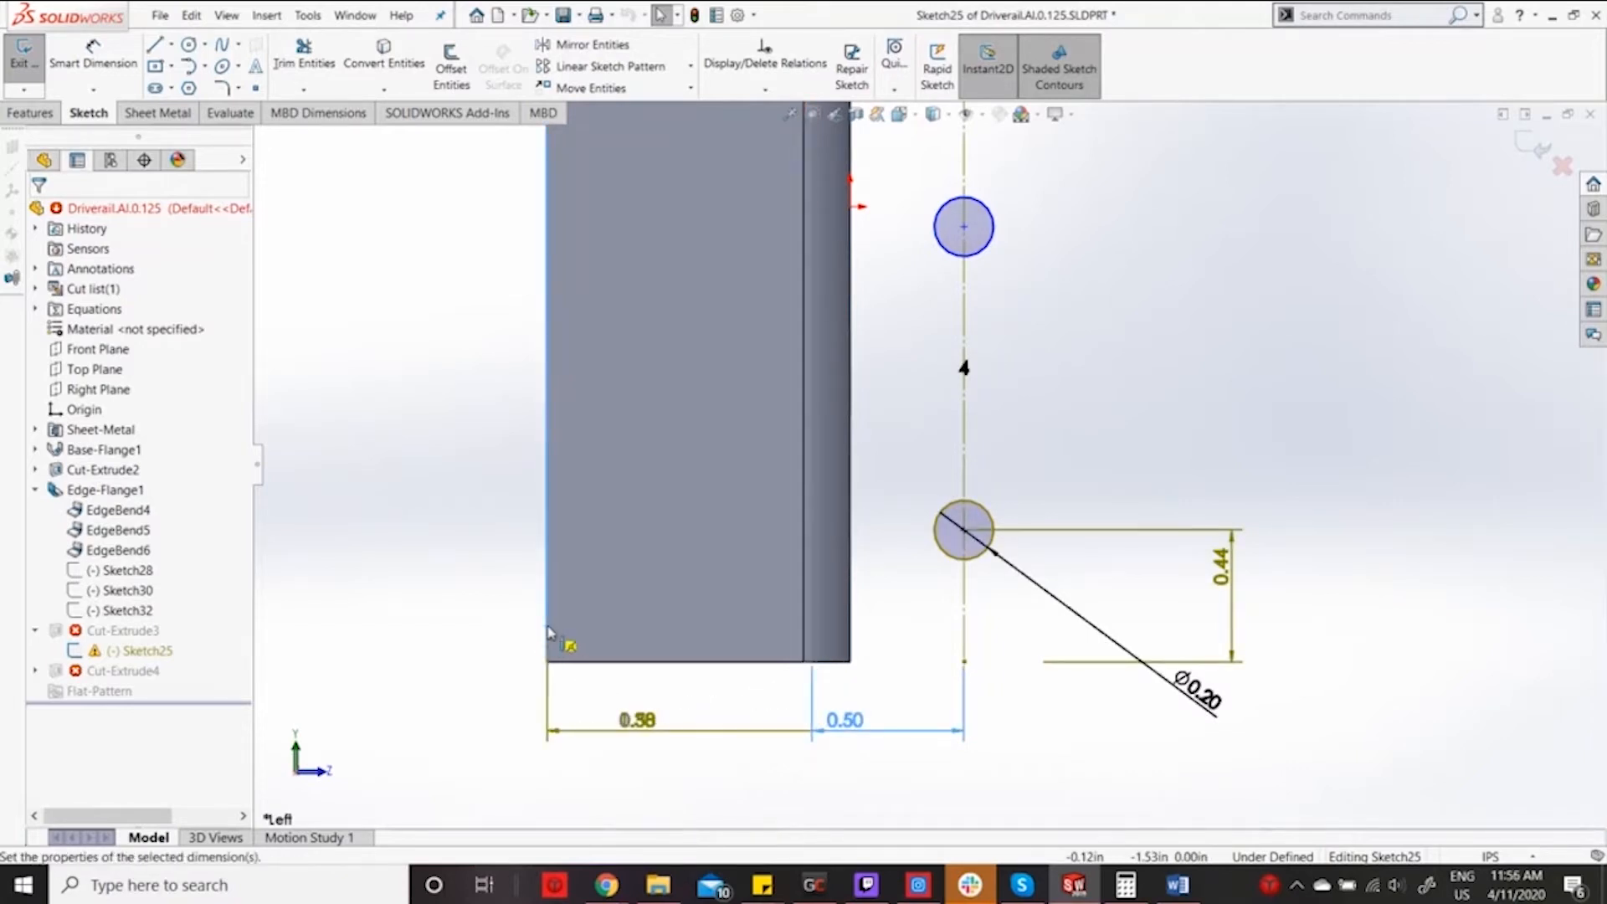
double_click(639, 722)
type("0.5")
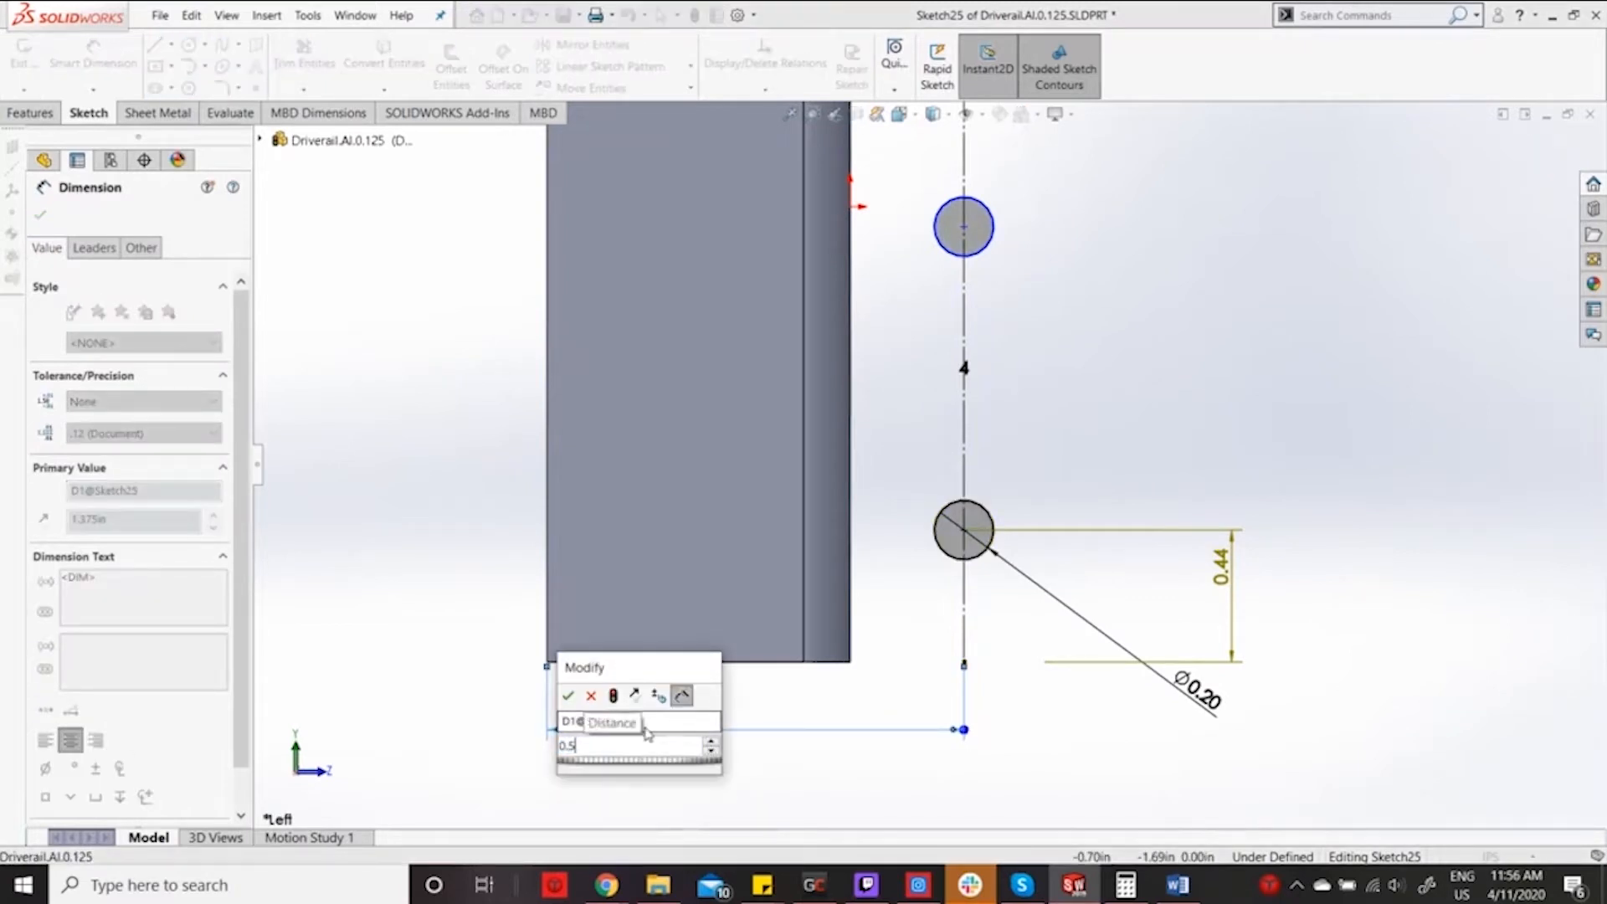
key("Return")
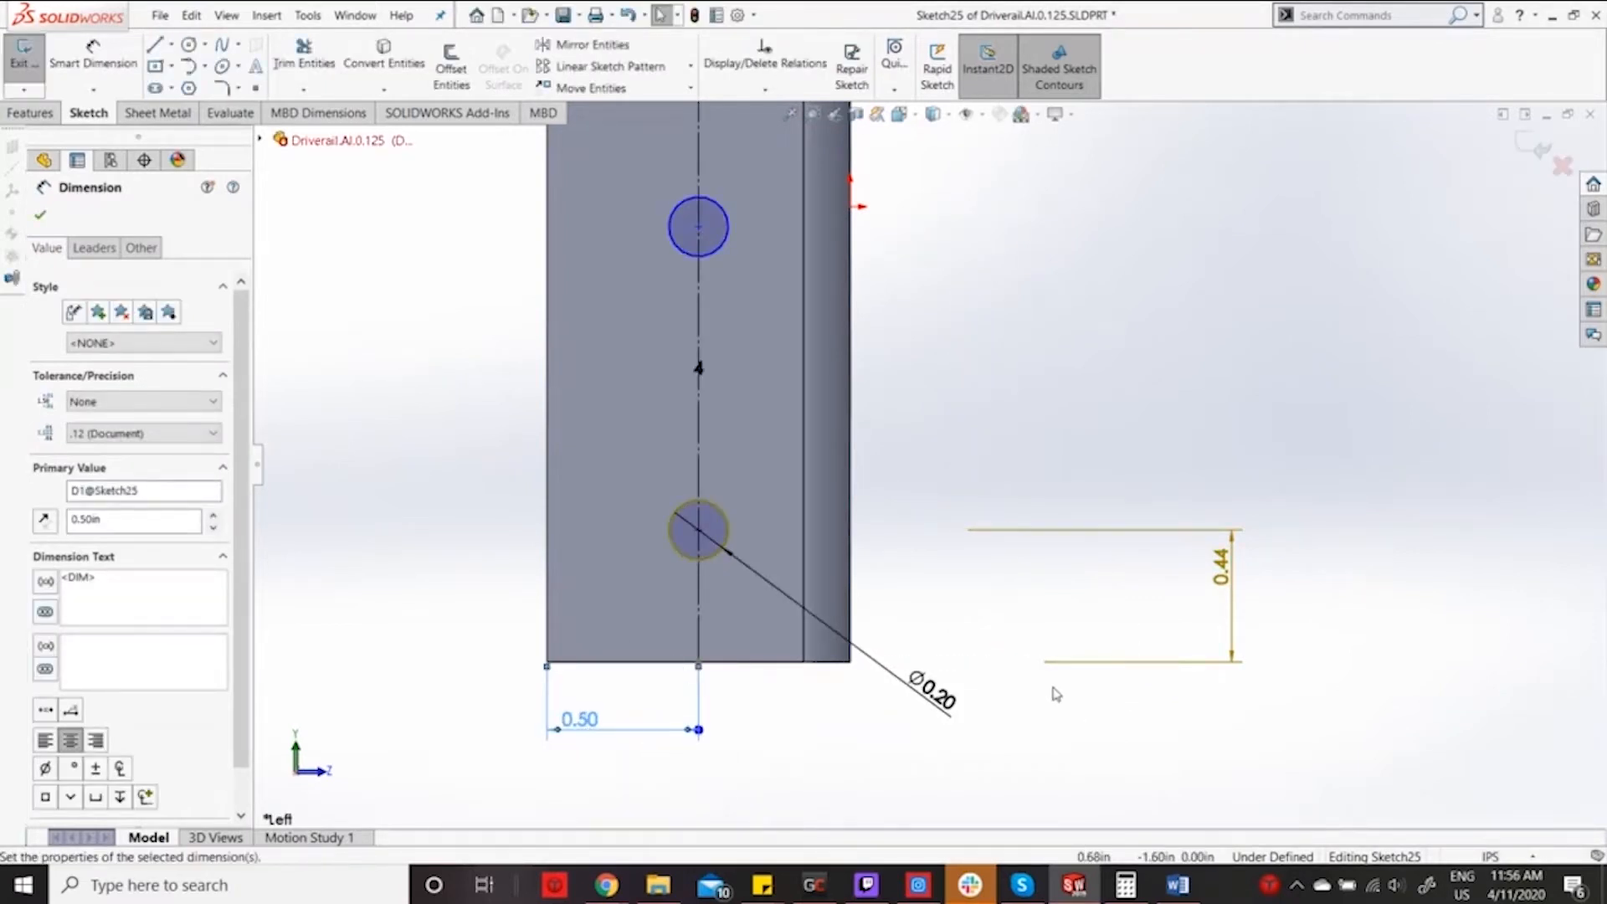
Reattach the lowest hole's dangling vertical dimension to the flange's bottom edge.
left_click_drag(1046, 671, 1202, 574)
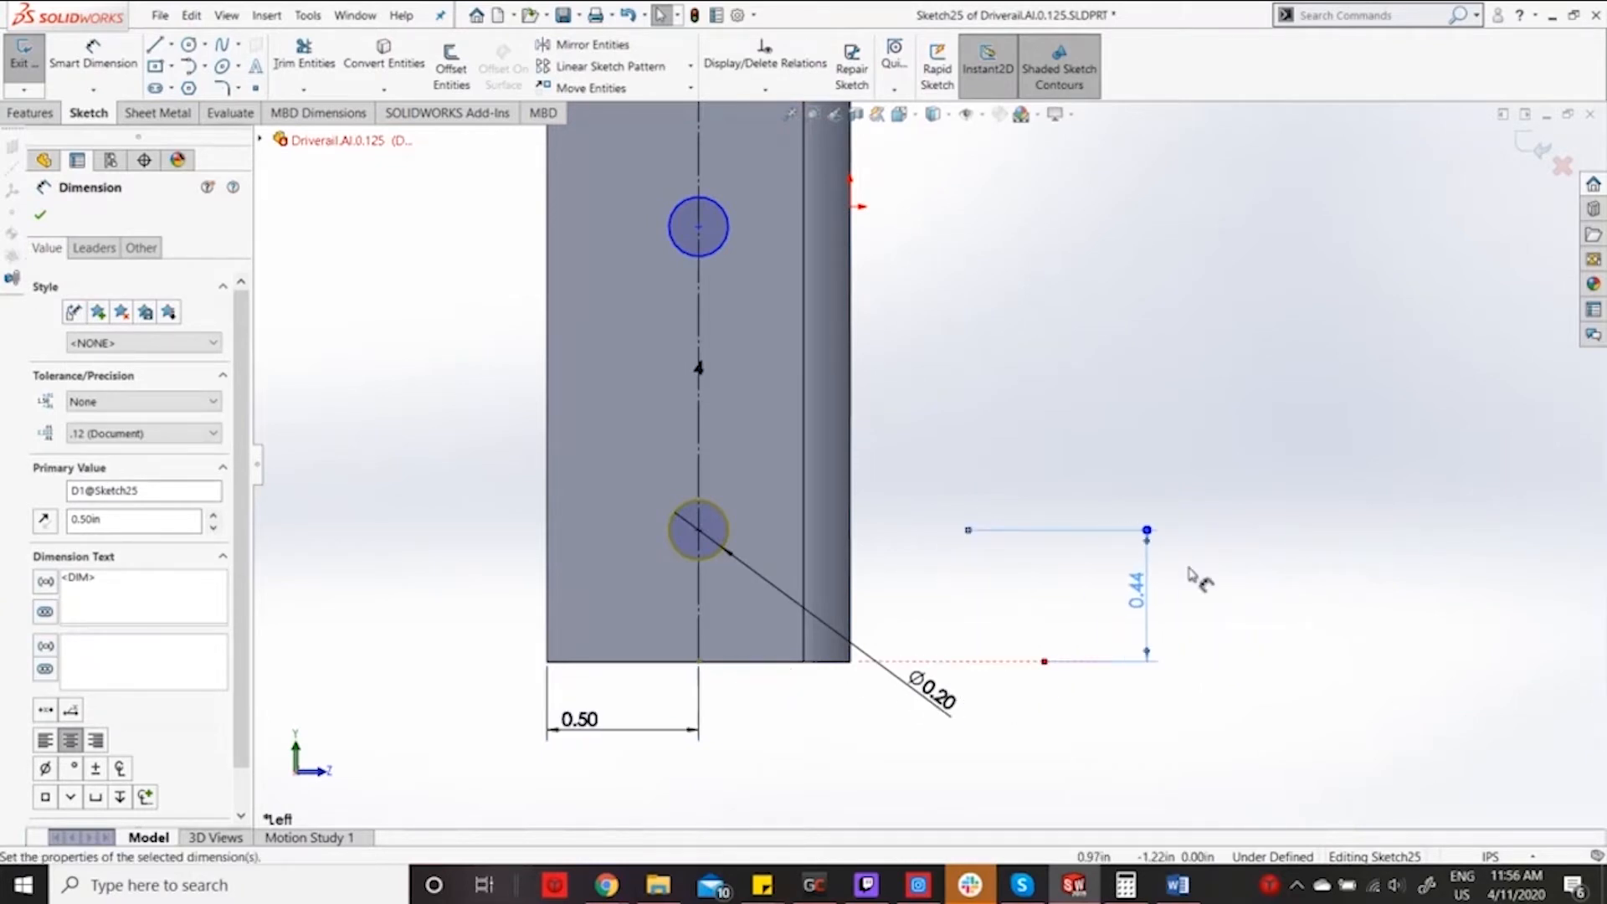
left_click(1230, 620)
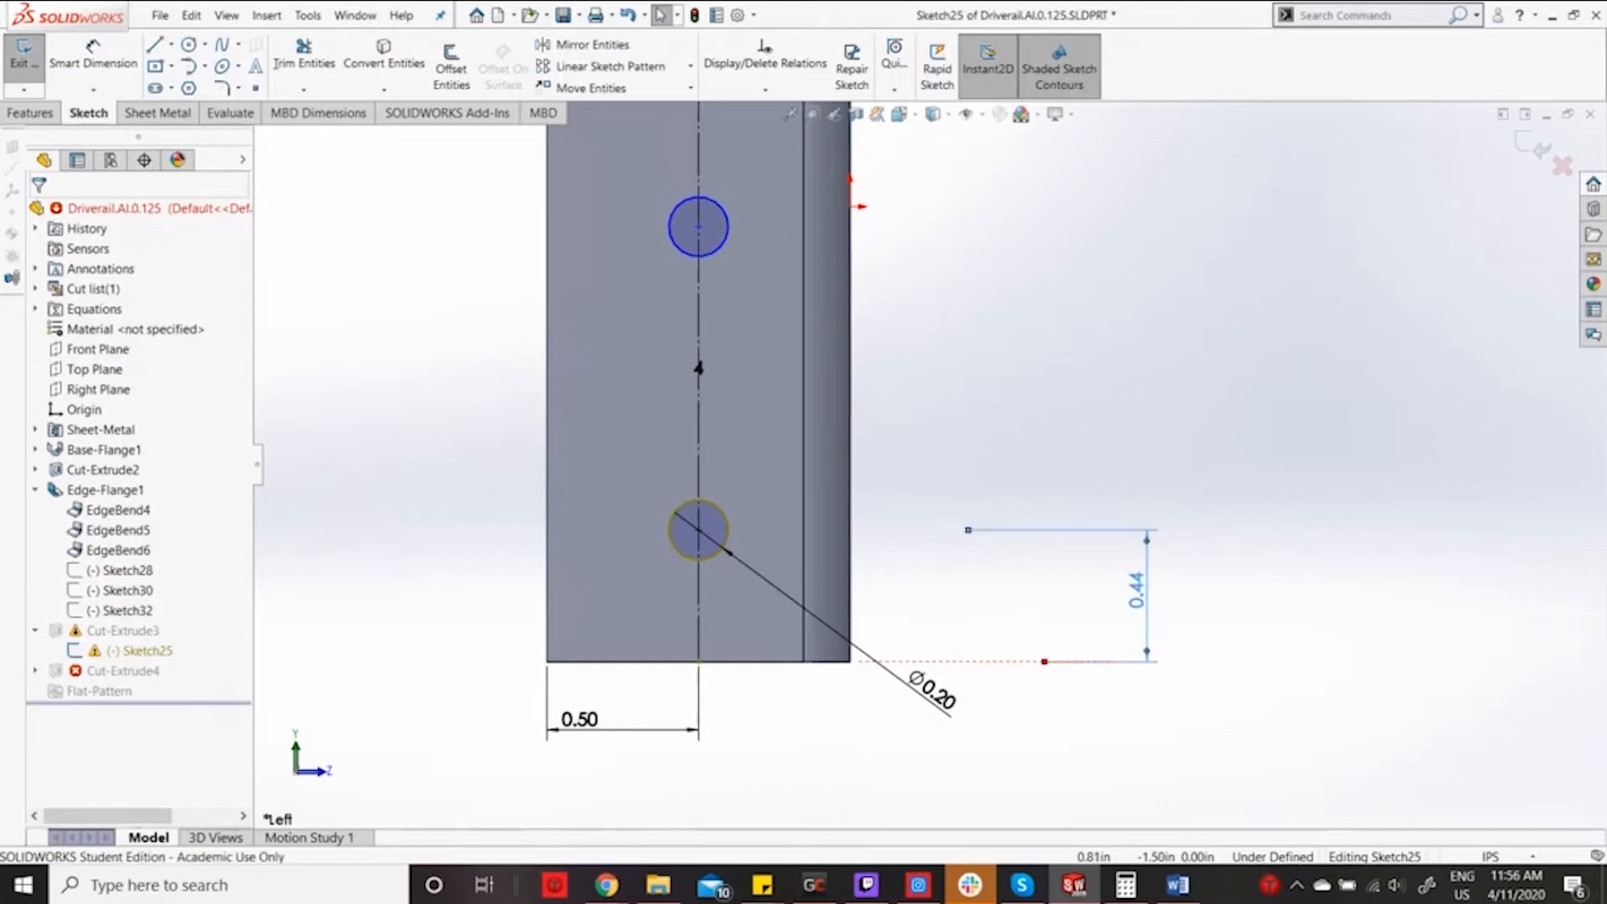
left_click(1037, 666)
left_click_drag(1045, 663, 750, 668)
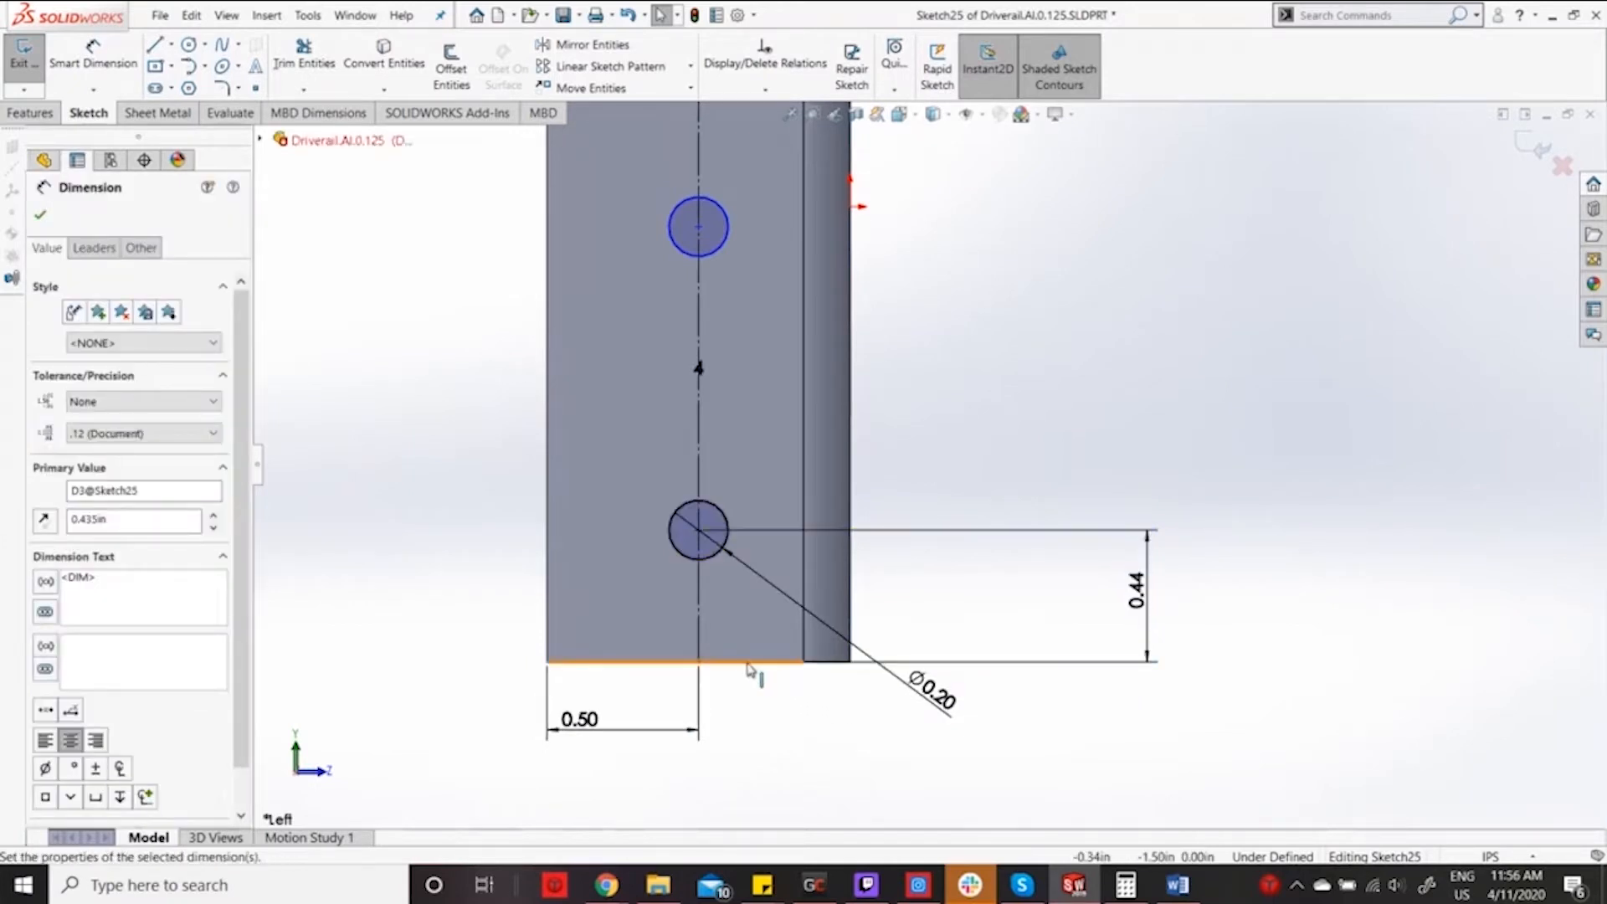
left_click(1281, 570)
Reattach the top hole's dangling vertical dimension to the flange's upper edge.
scroll(927, 465, "up", 6)
scroll(930, 368, "up", 3)
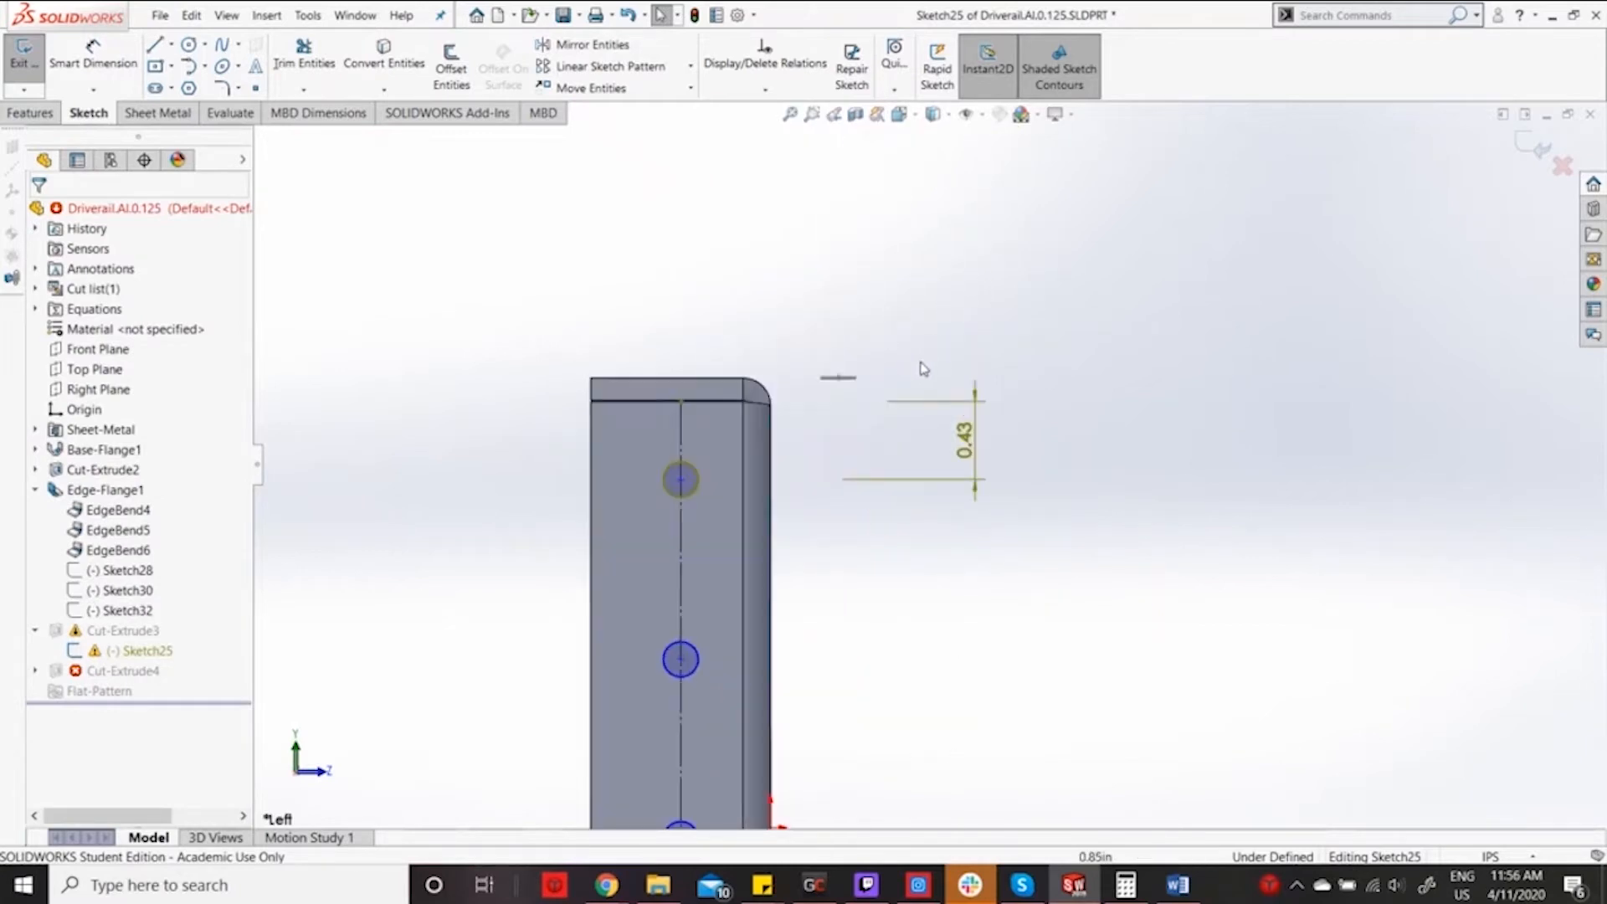
double_click(964, 439)
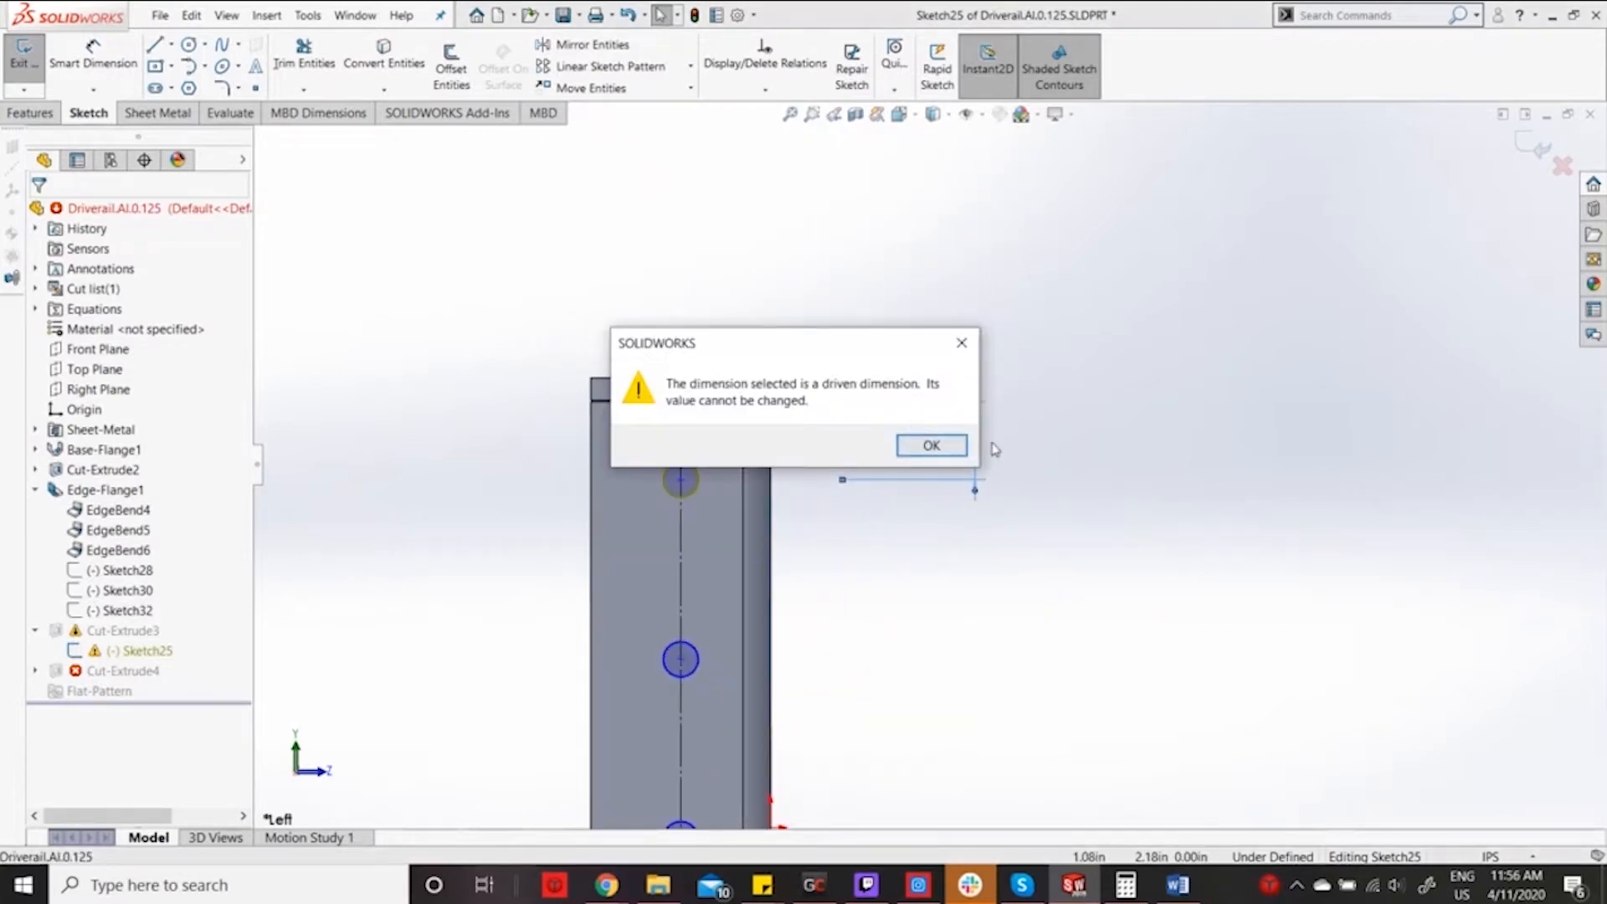
left_click(954, 445)
left_click_drag(887, 405, 694, 405)
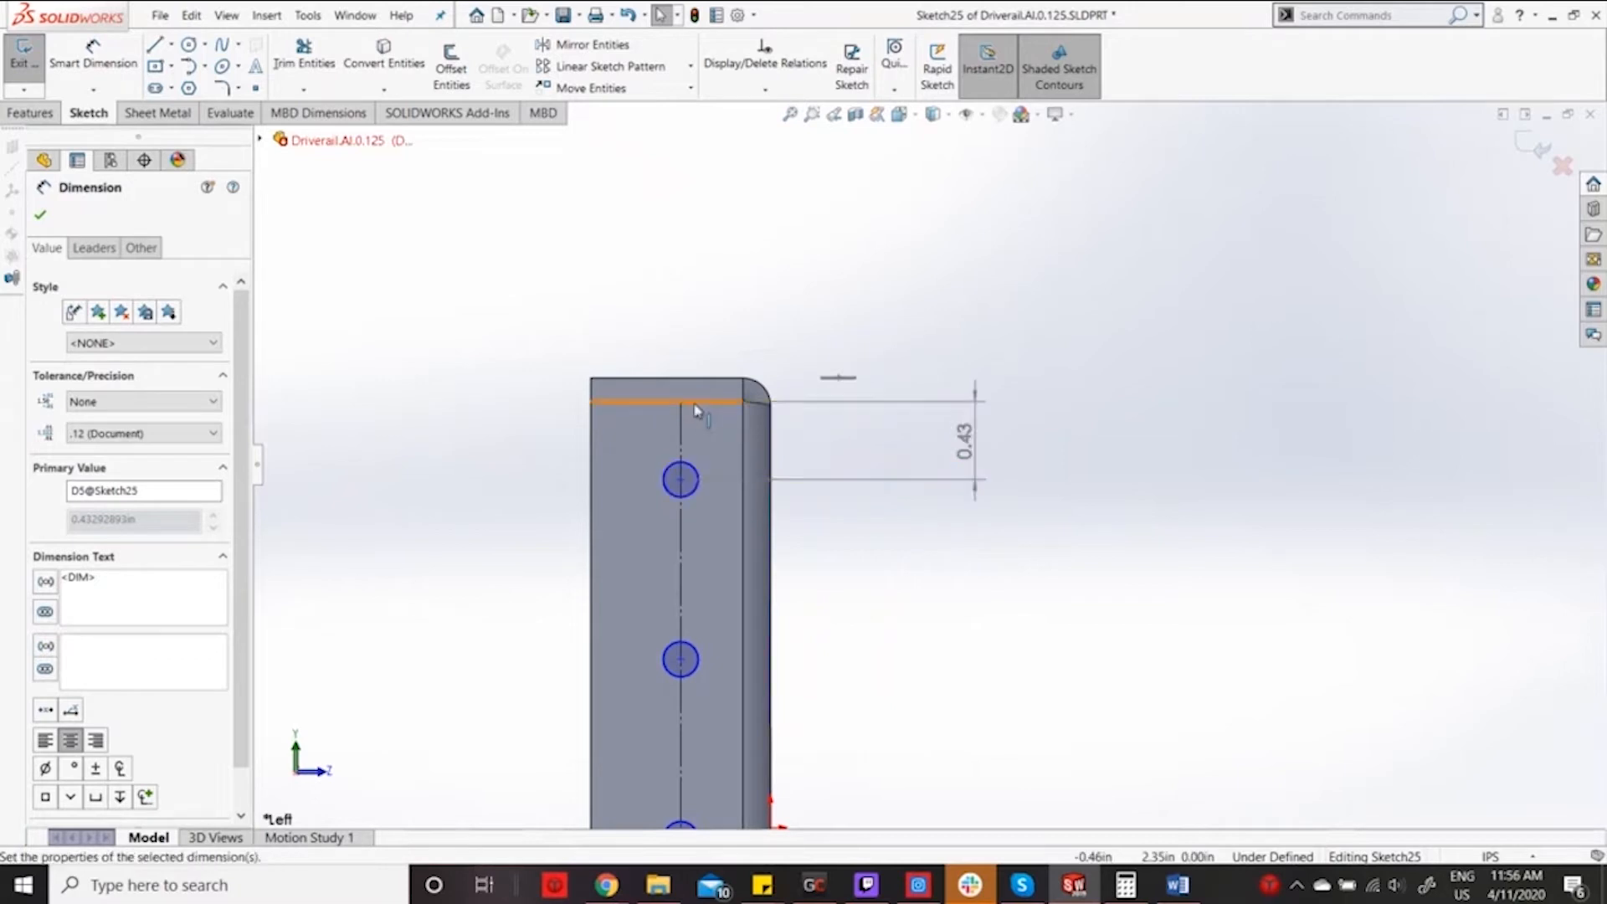
left_click(1172, 380)
Exit Sketch25, continue the rebuild despite the sketch warning, and dismiss the error list.
left_click(1515, 147)
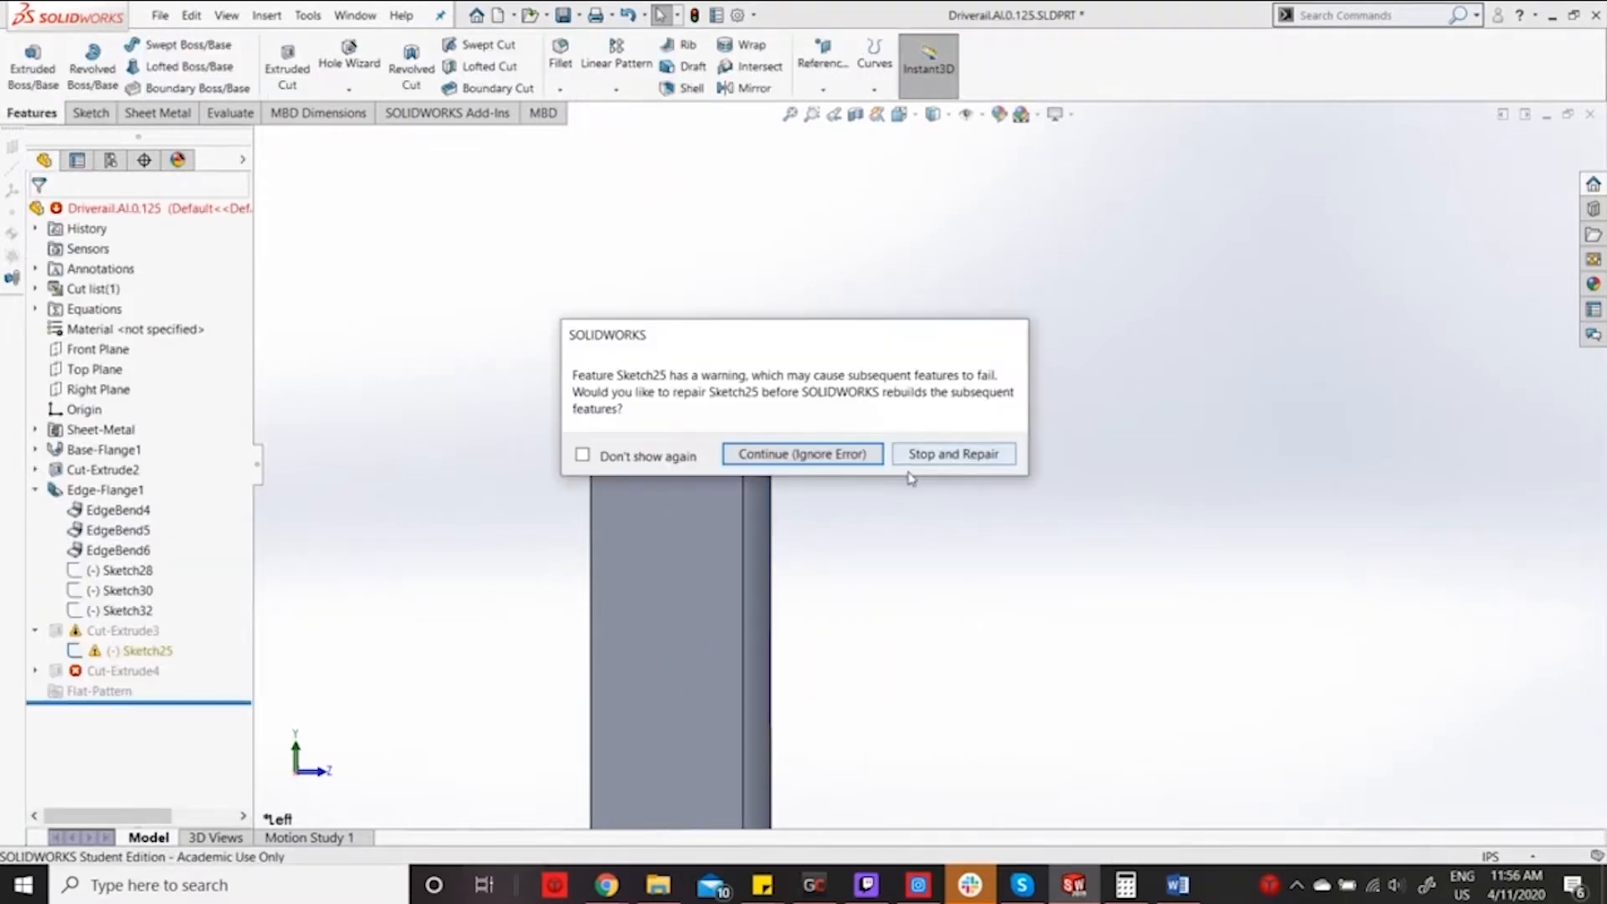
left_click(847, 455)
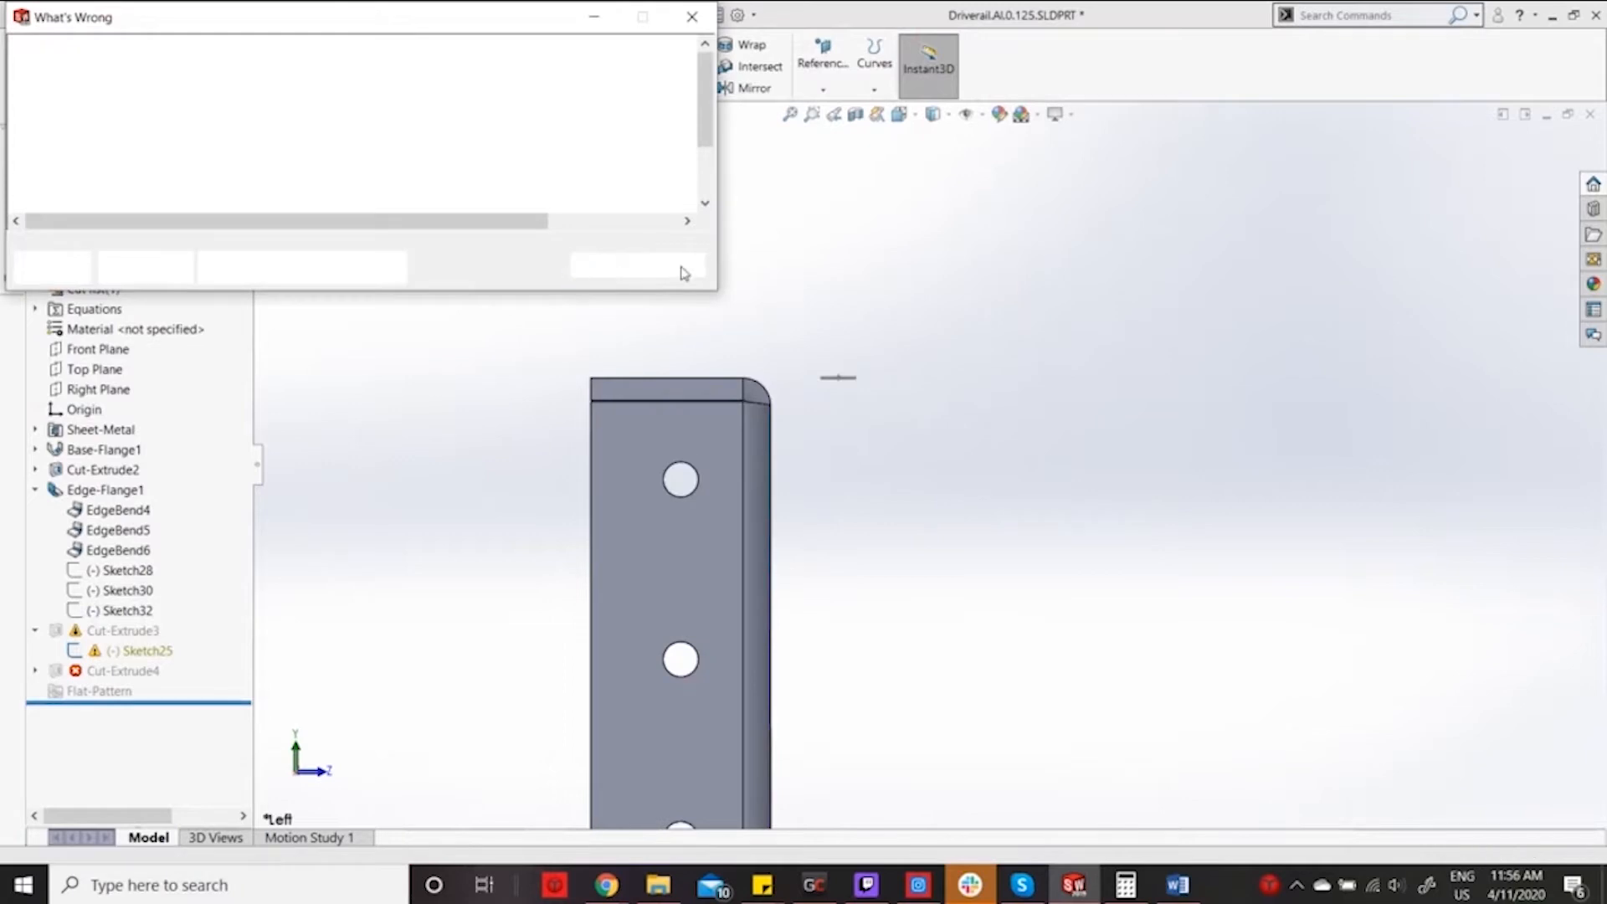
left_click(602, 266)
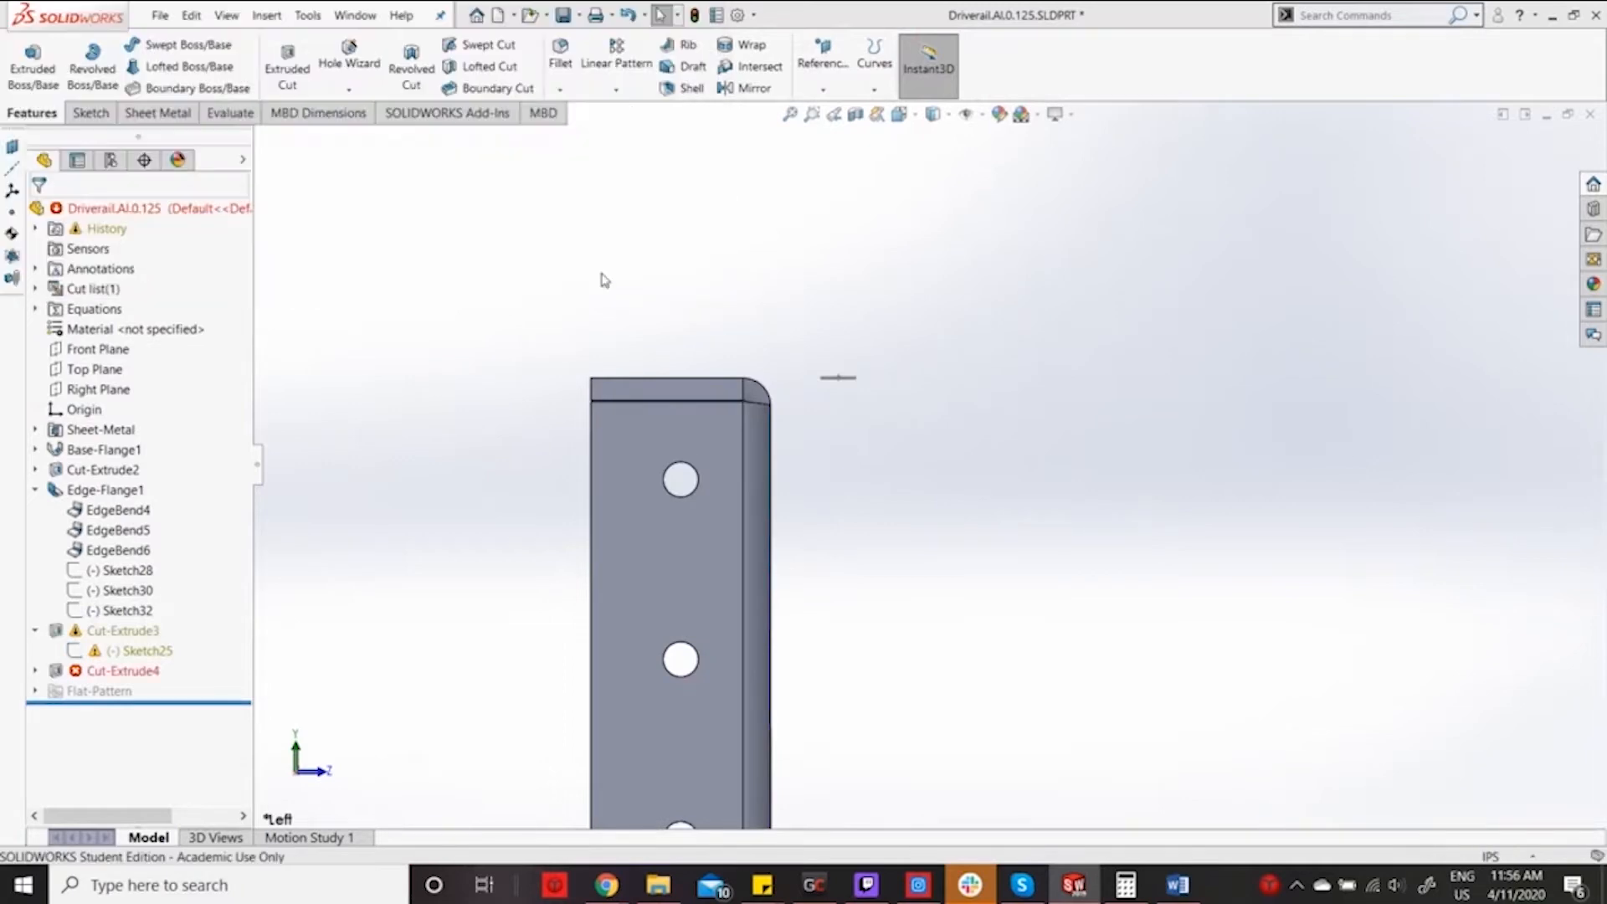
right_click(92, 630)
key("Escape")
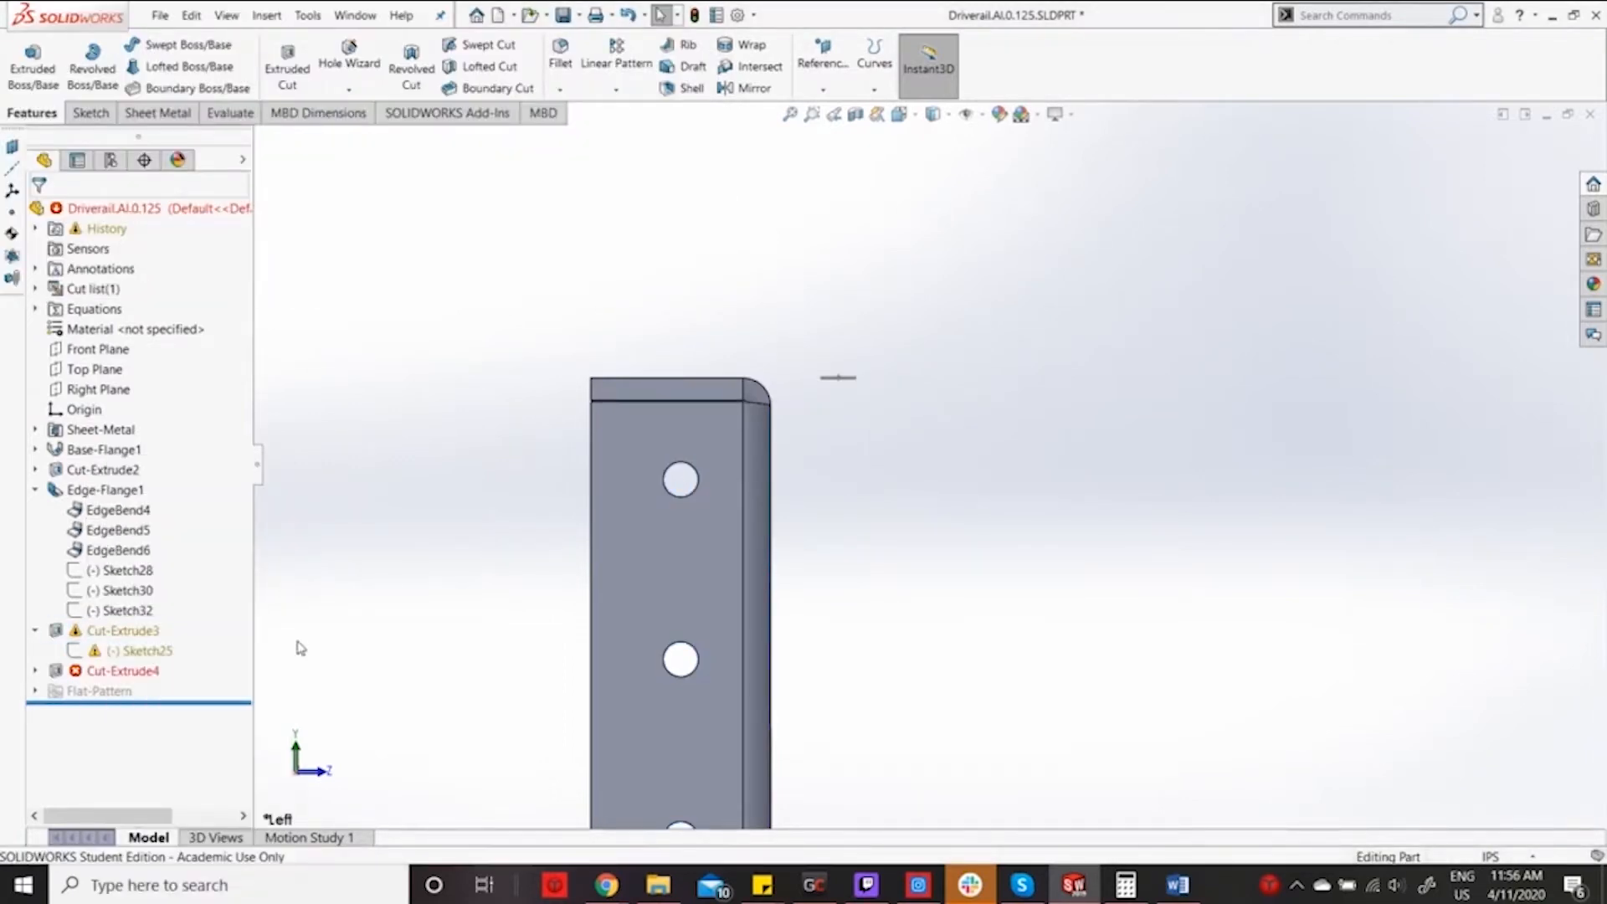
Replace Sketch25's missing sketch plane with the long flange's flat face, continue the rebuild, and dismiss the error list.
left_click(144, 650)
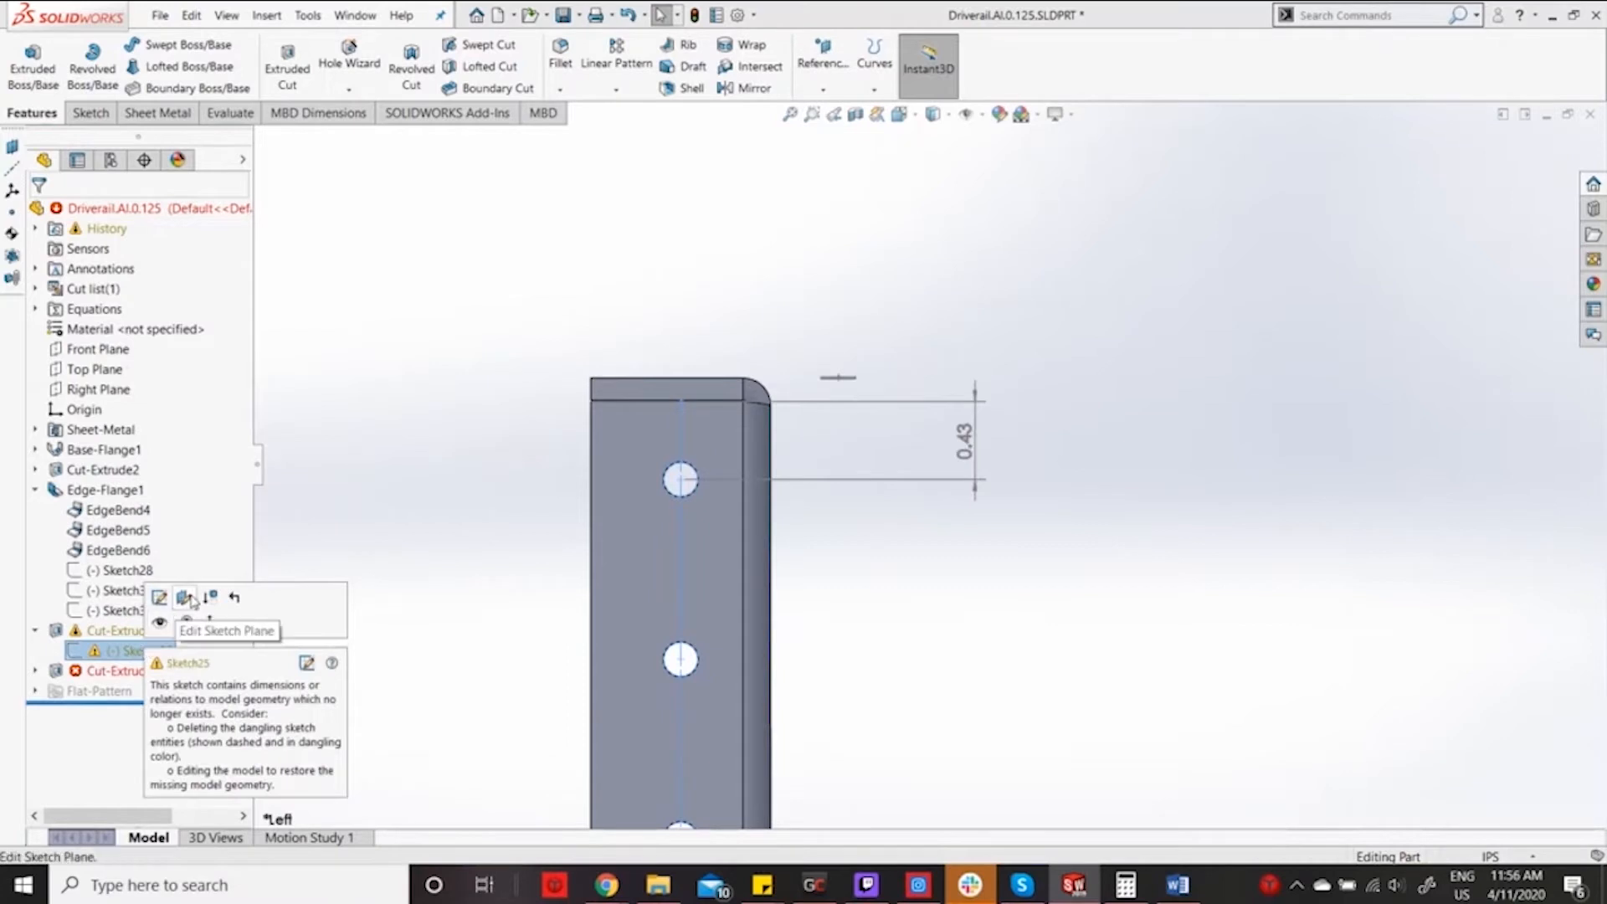
left_click(188, 596)
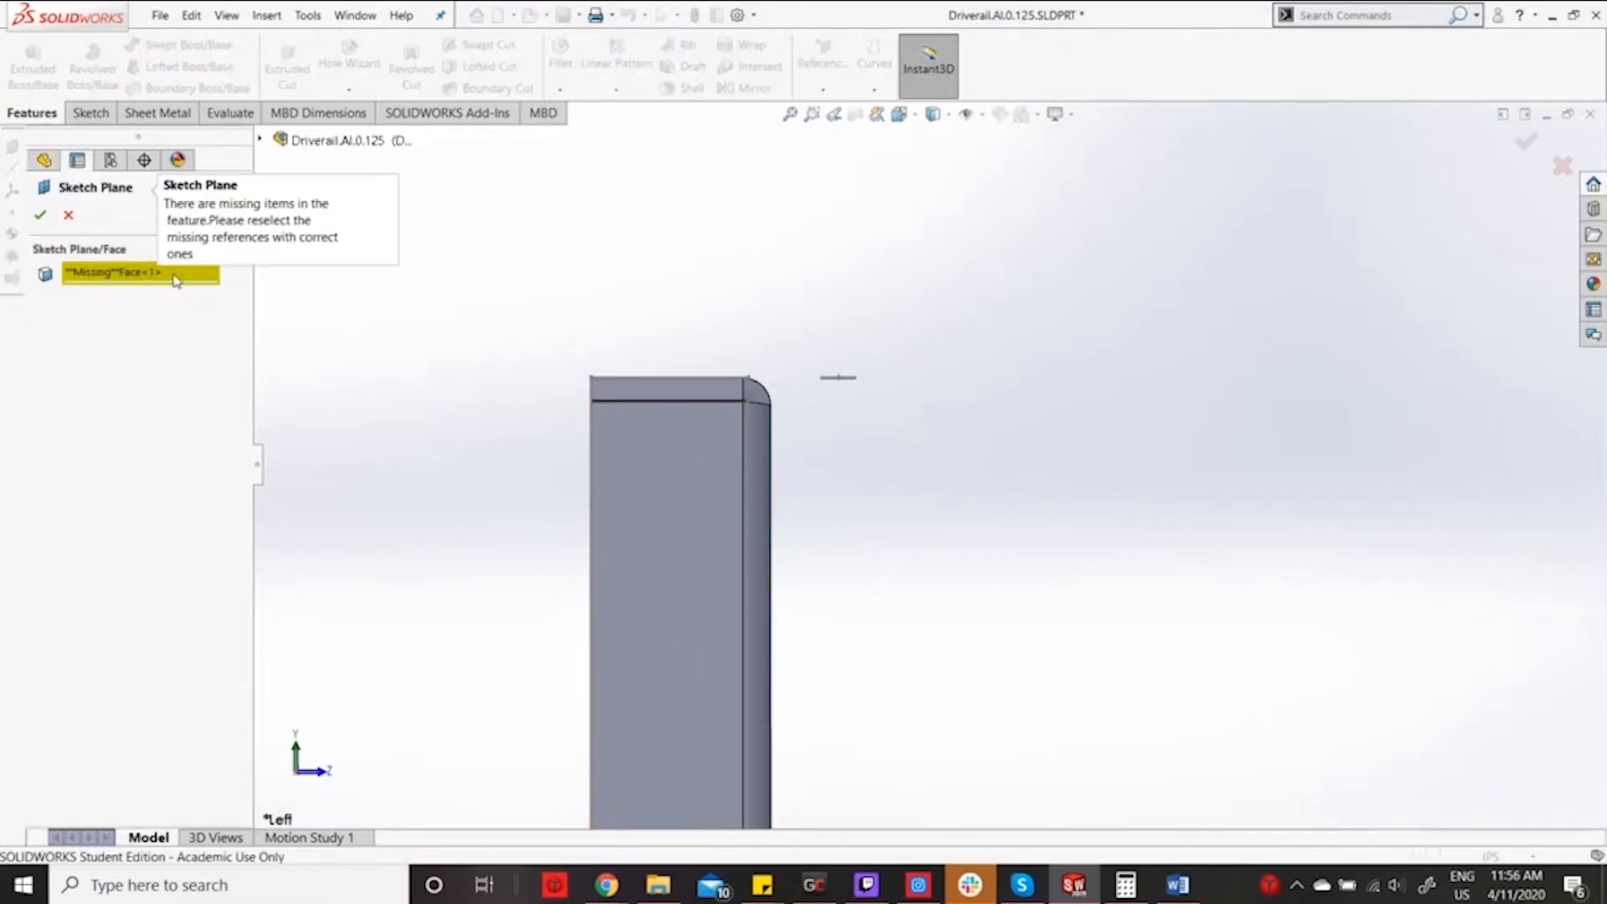
left_click(141, 273)
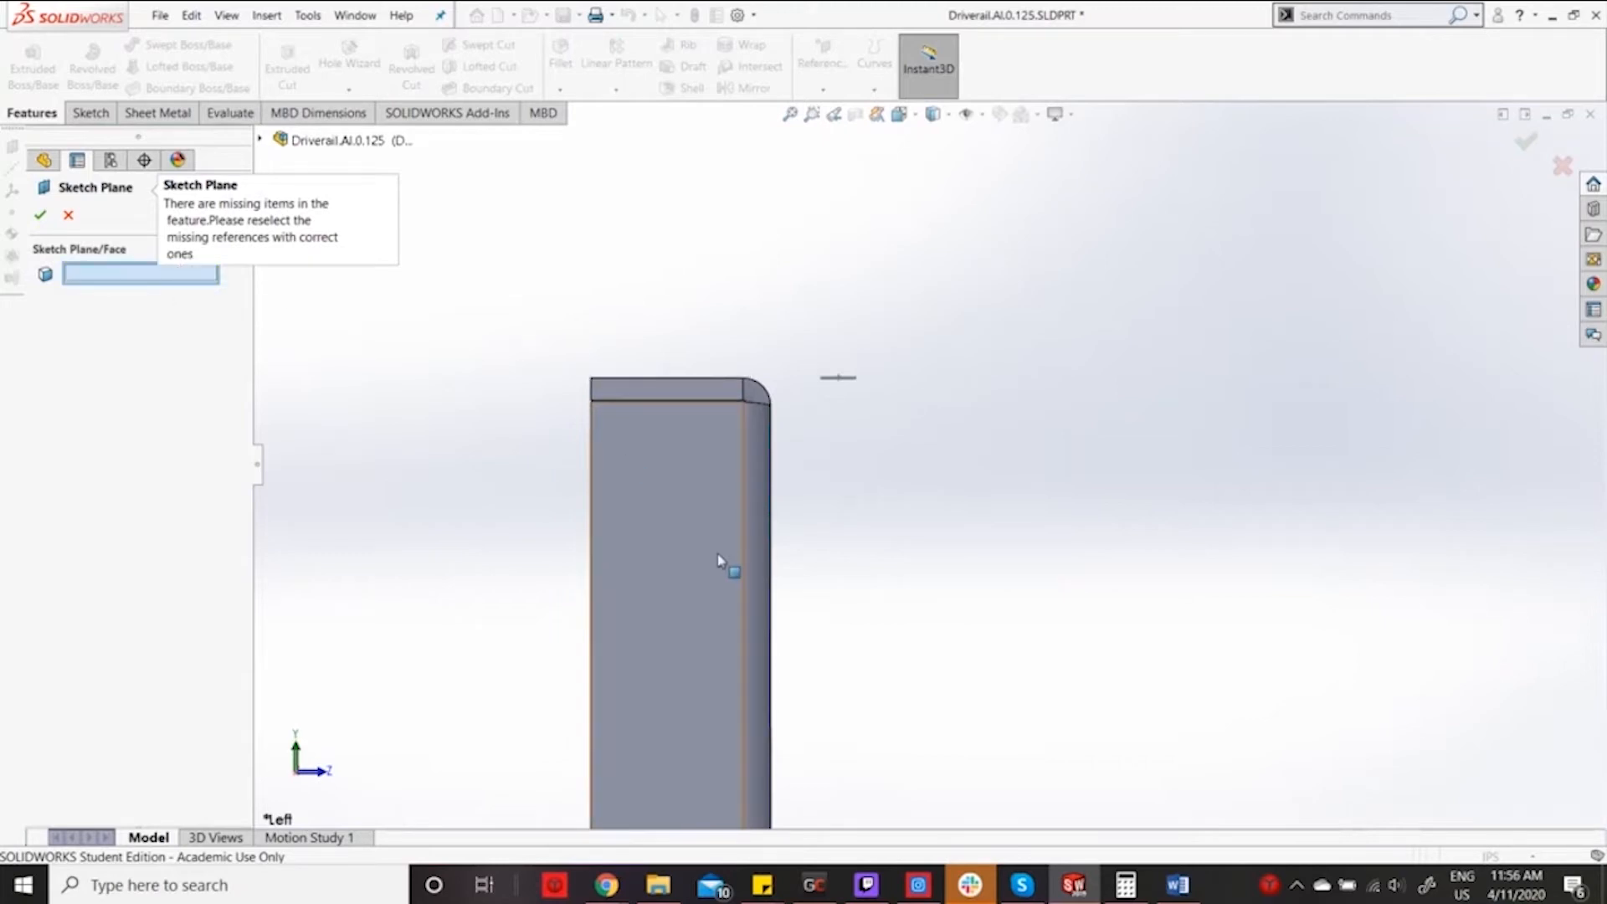
left_click(659, 550)
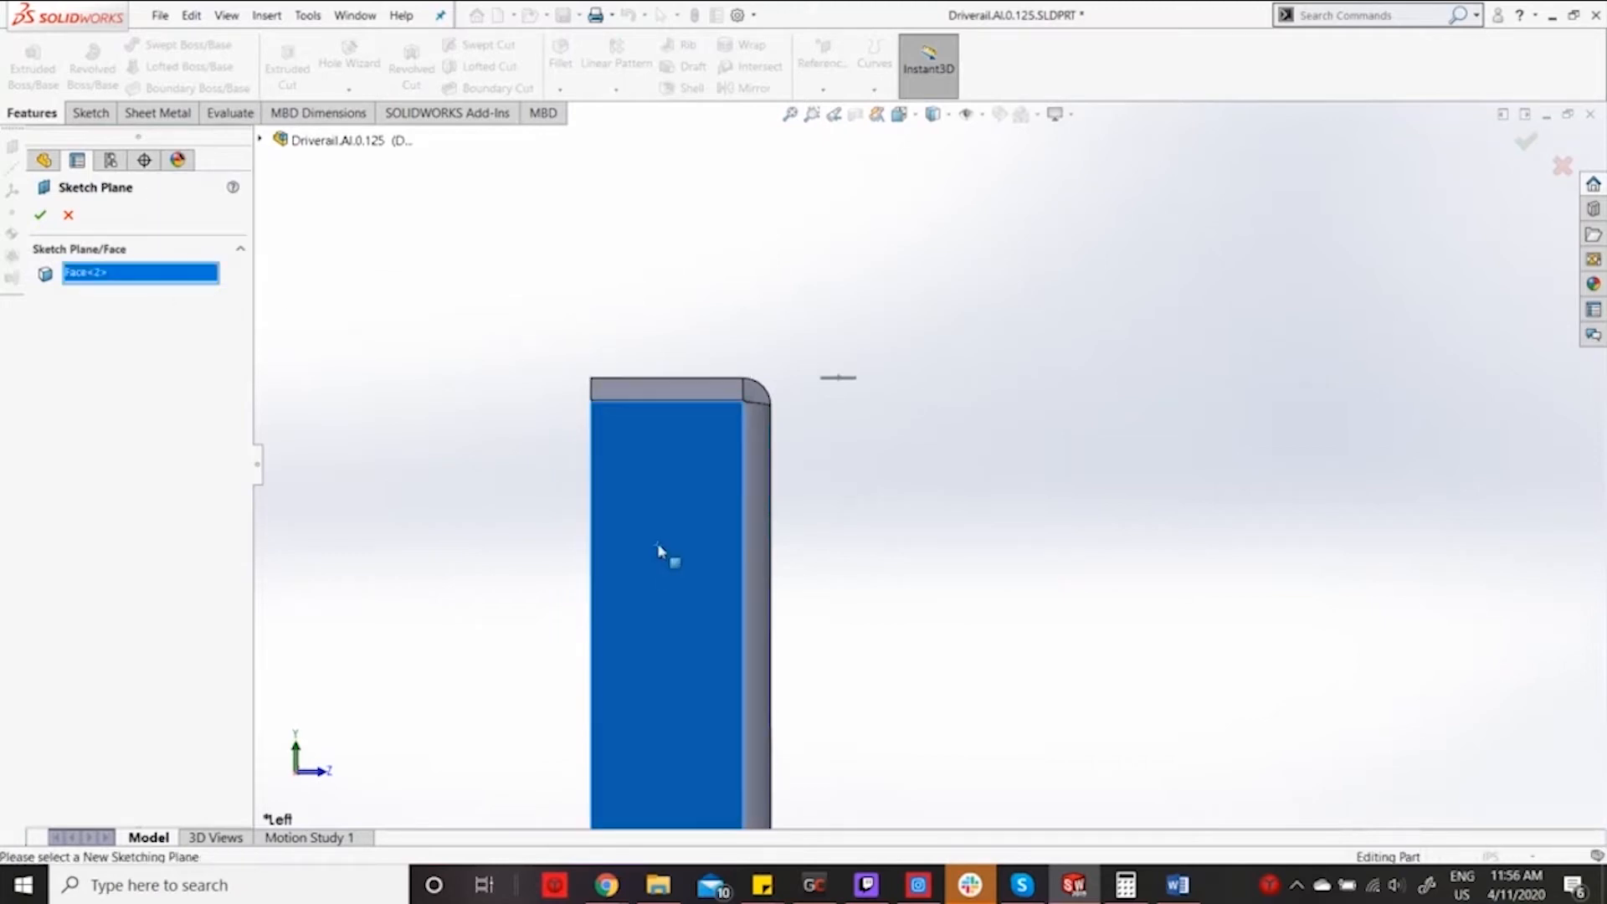
left_click(1525, 145)
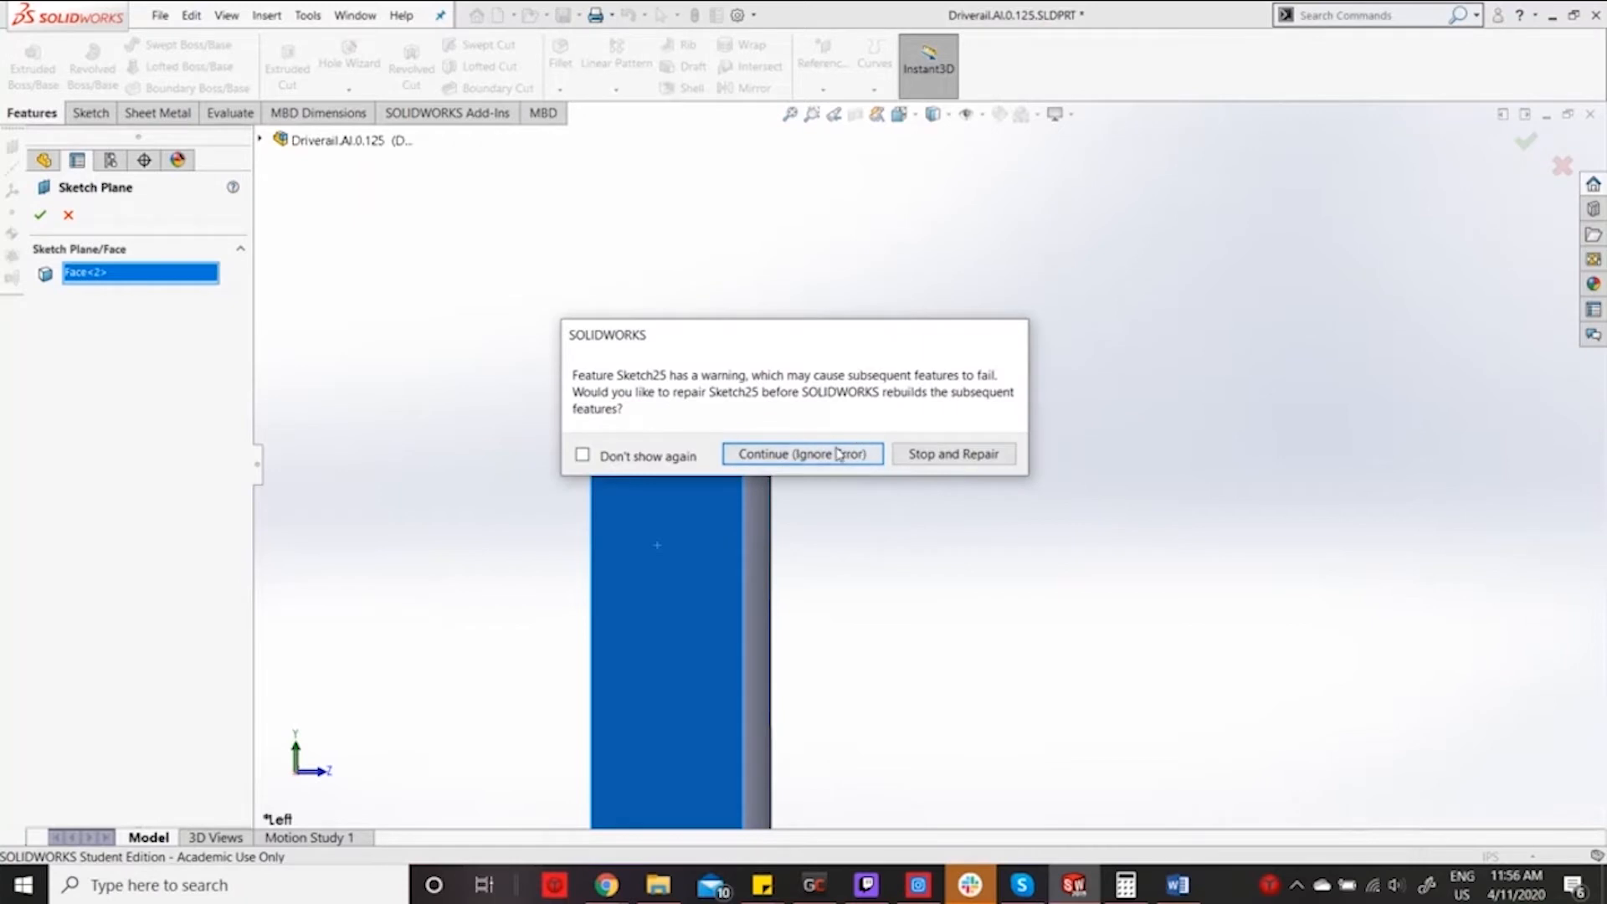
left_click(835, 447)
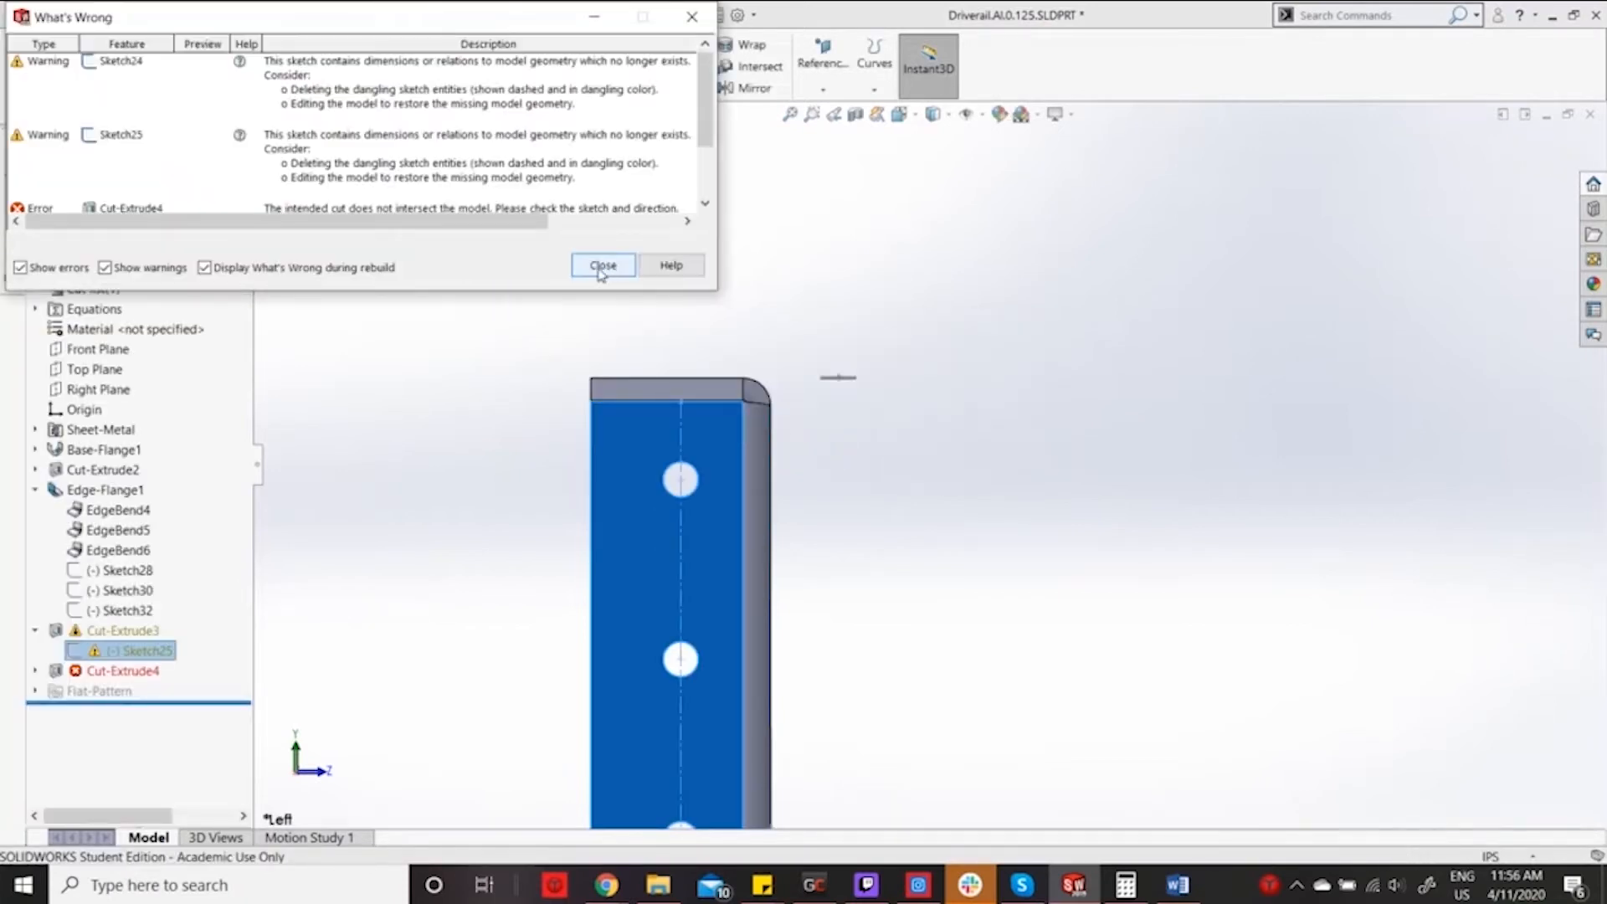
left_click(602, 266)
scroll(652, 450, "up", 1)
left_click(929, 501)
scroll(893, 505, "up", 1)
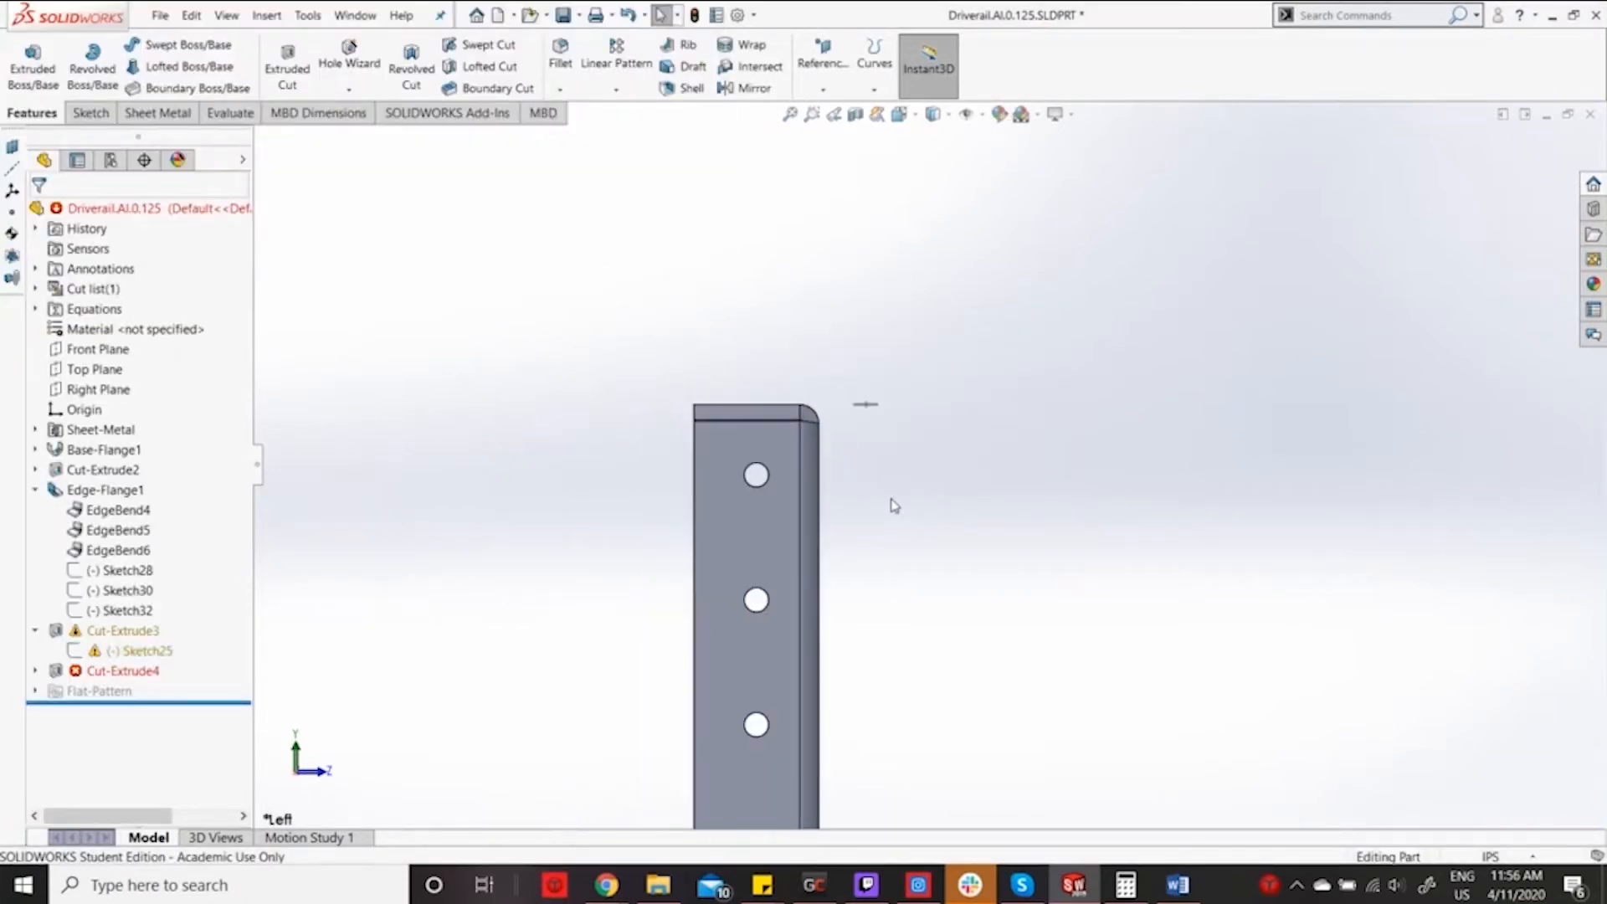
Reopen Sketch25 under Cut-Extrude3 for editing.
left_click(129, 652)
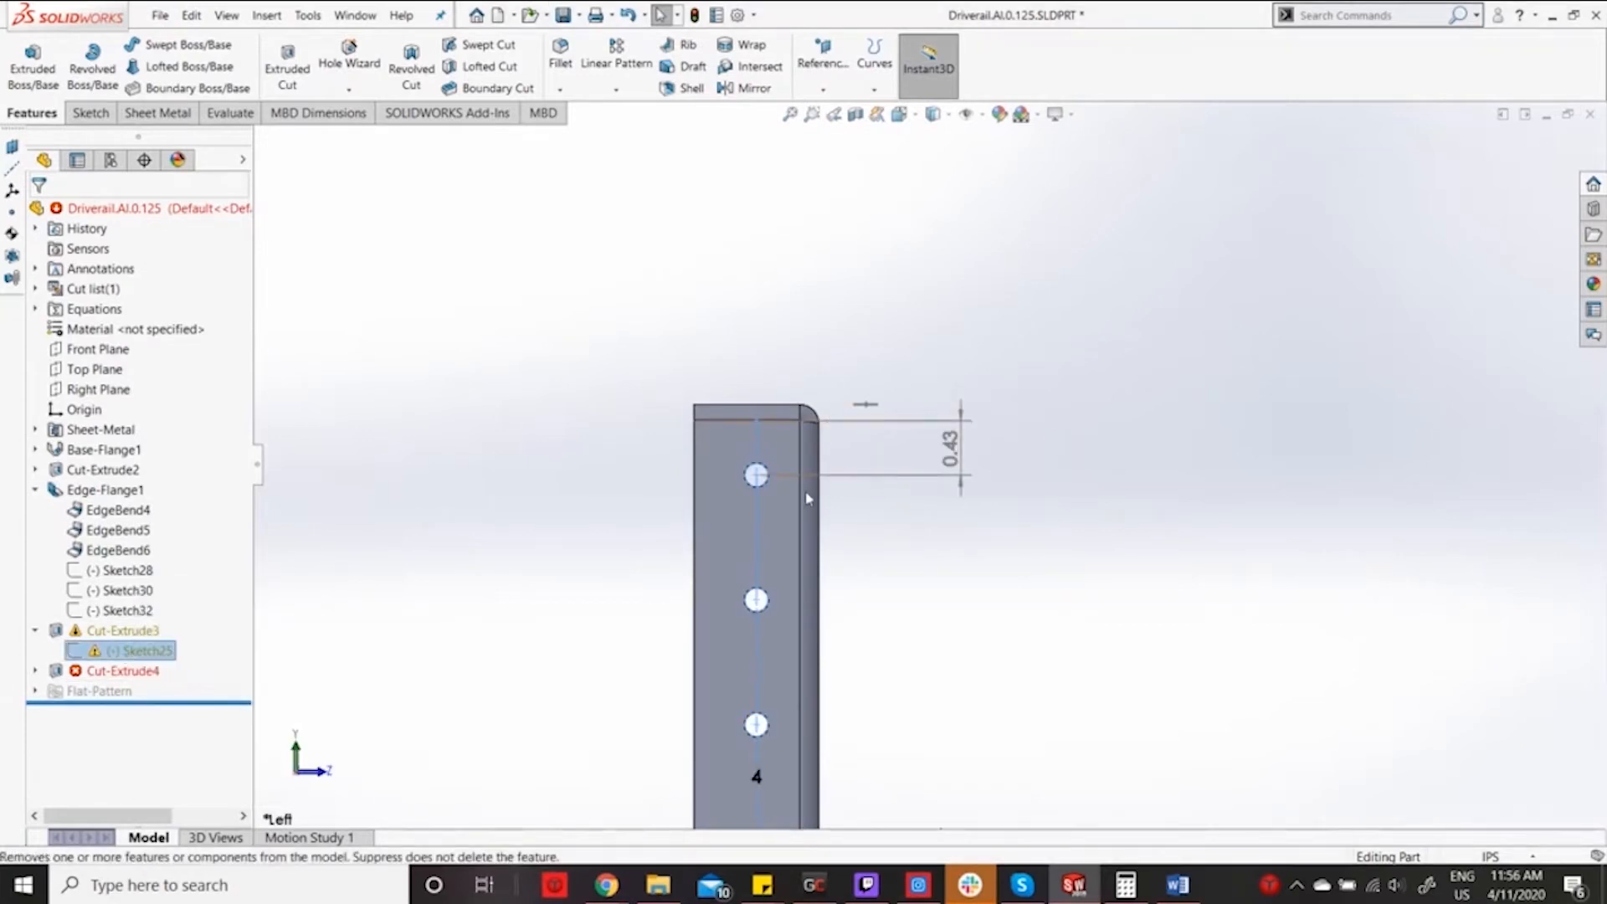
right_click(118, 651)
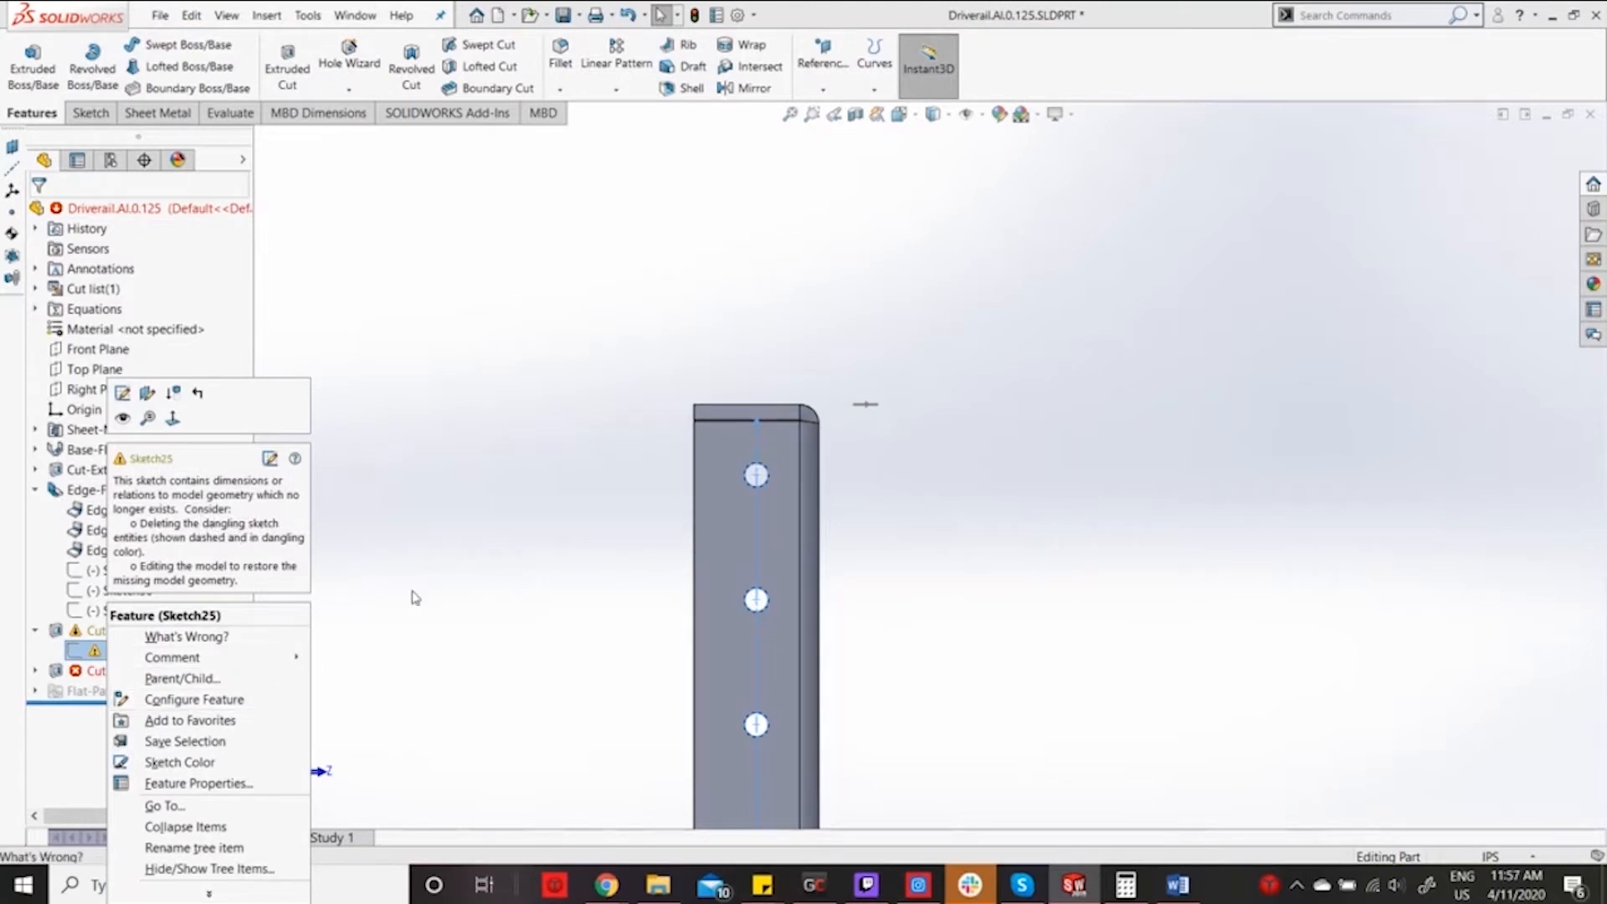
left_click(497, 576)
left_click(130, 659)
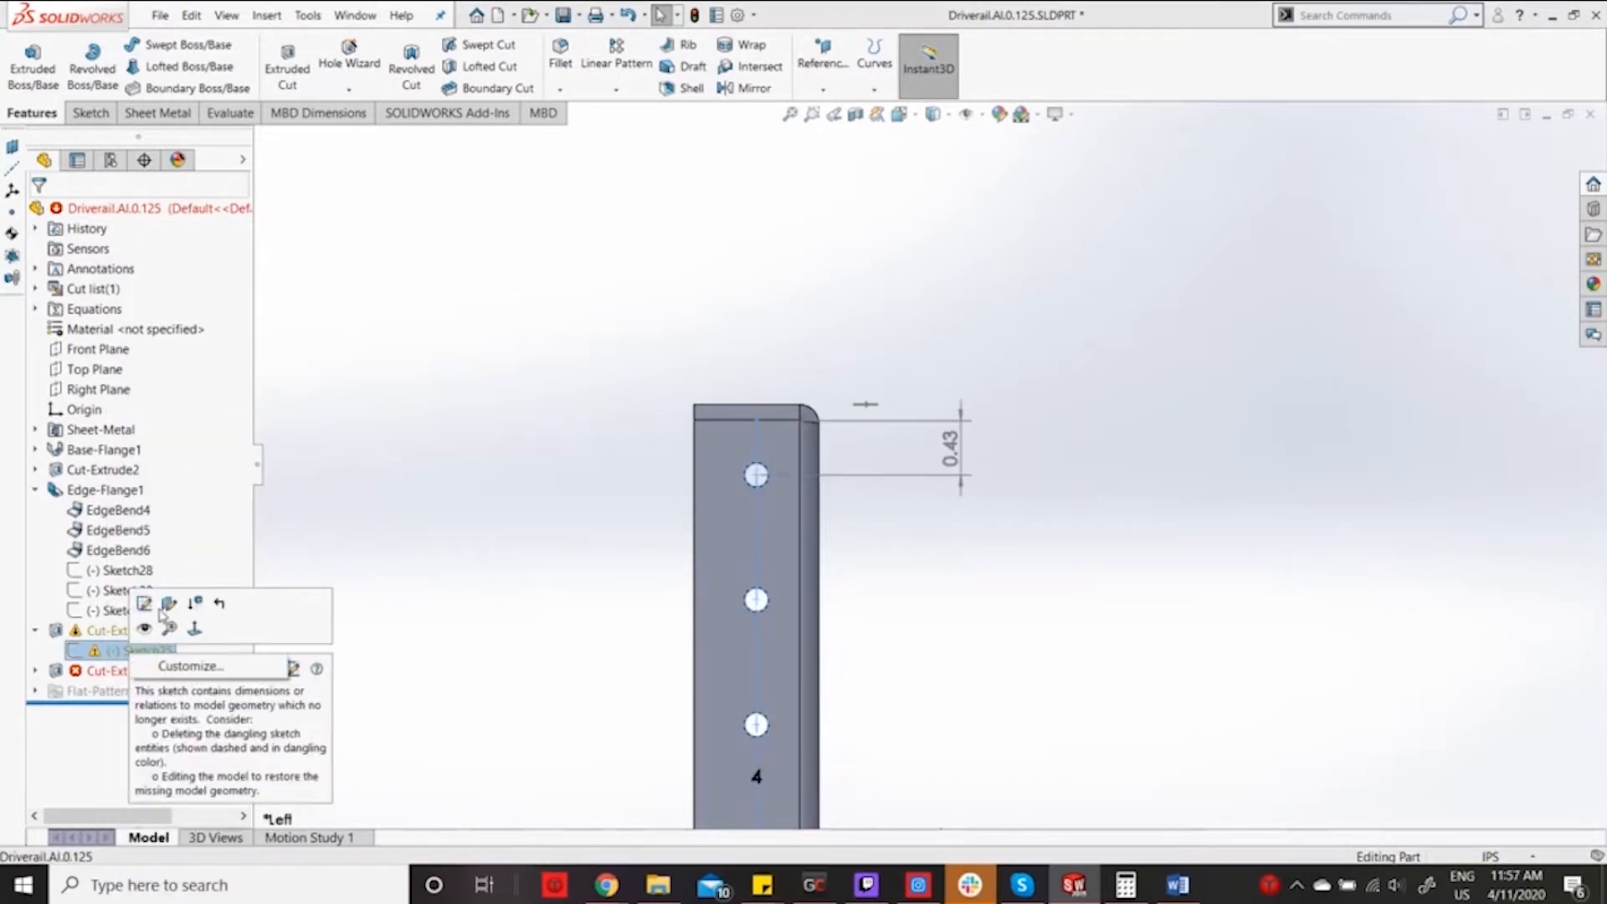
left_click(124, 610)
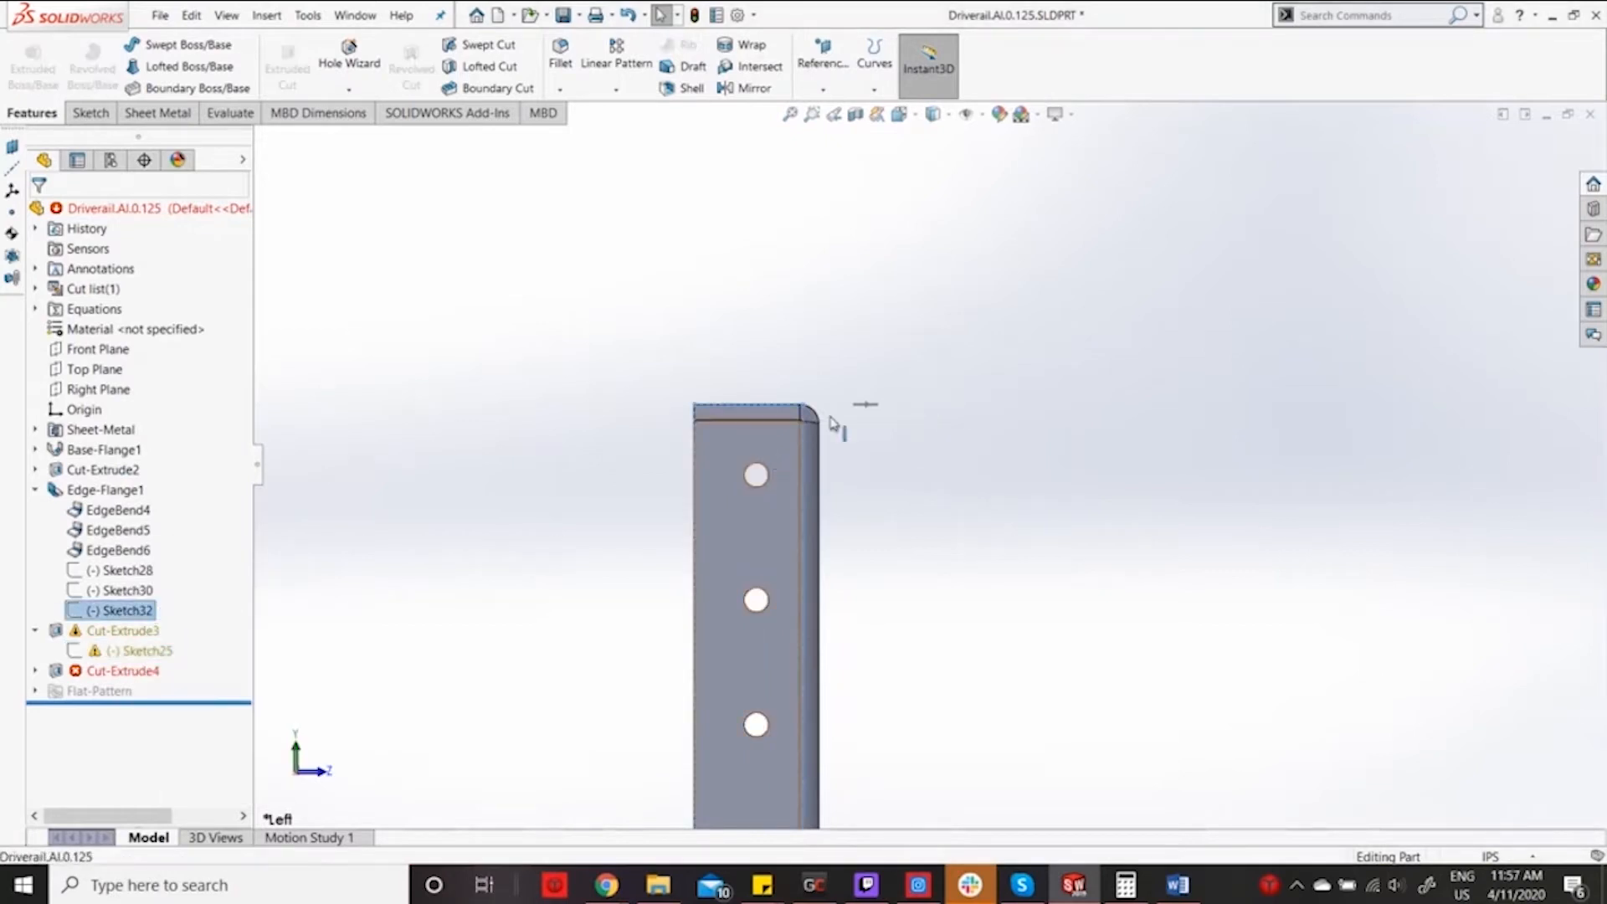
left_click(127, 650)
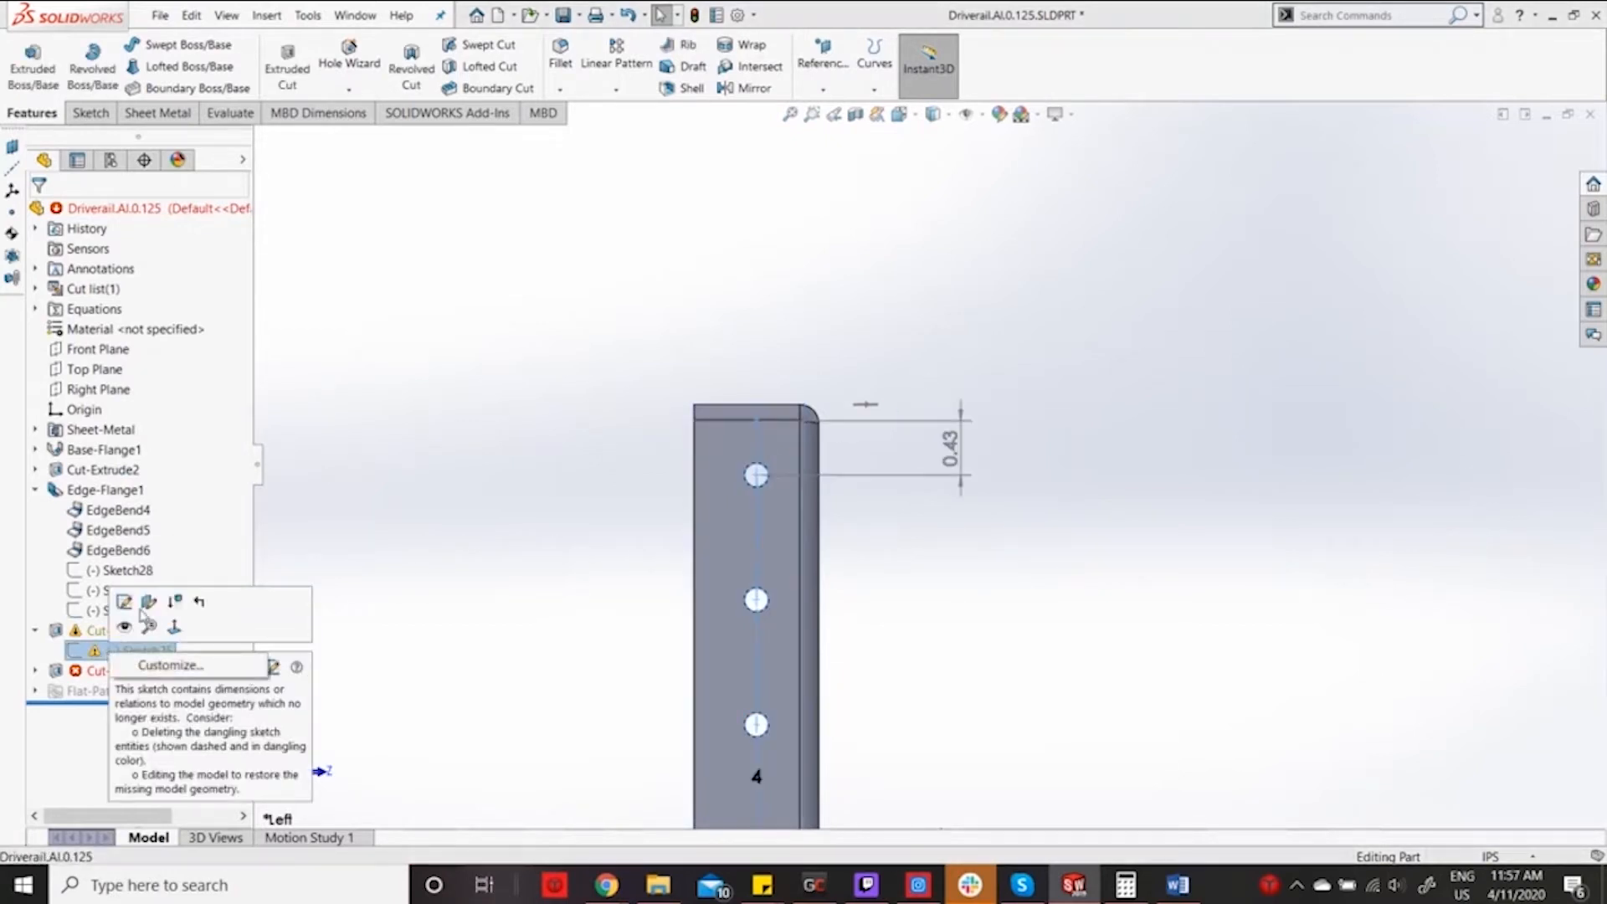
left_click(127, 599)
left_click(127, 593)
left_click(434, 590)
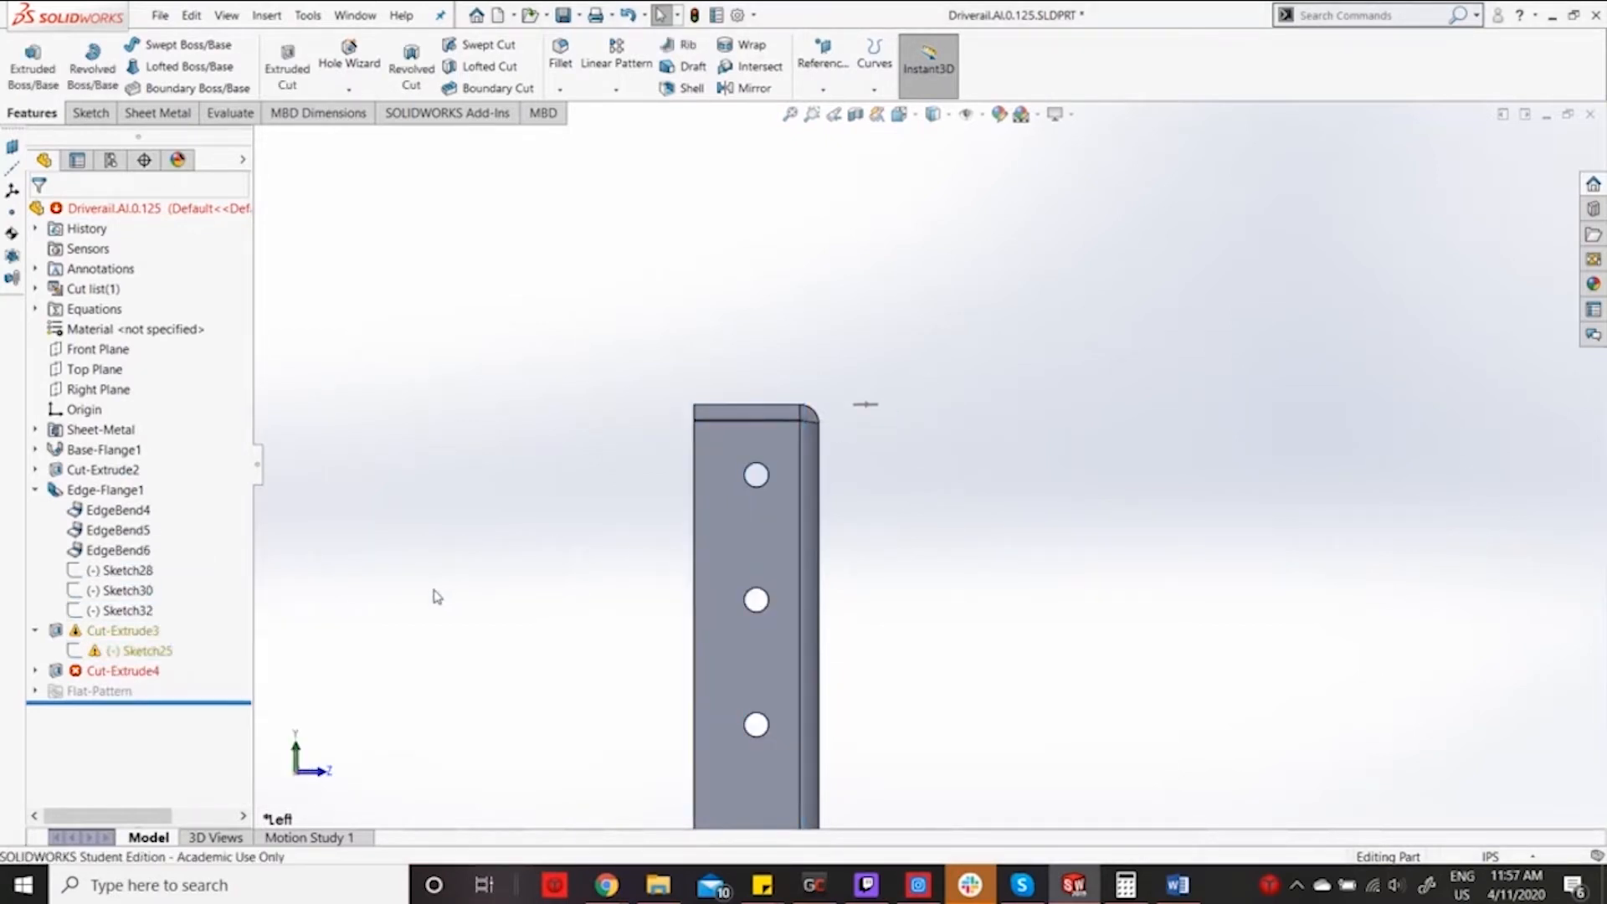
right_click(99, 650)
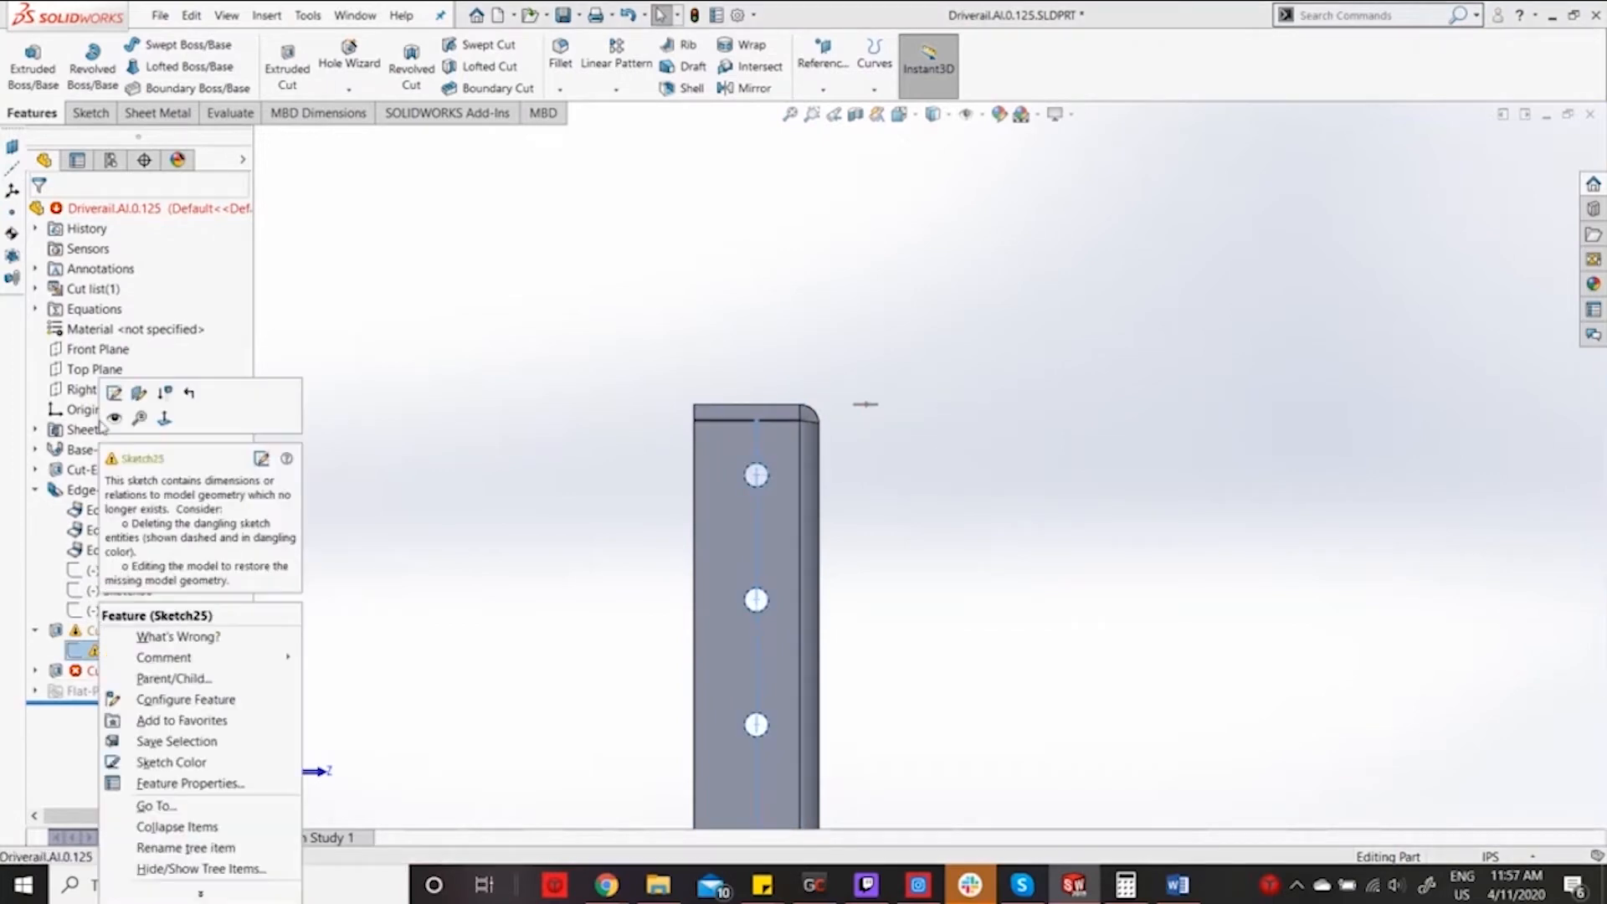
left_click(114, 394)
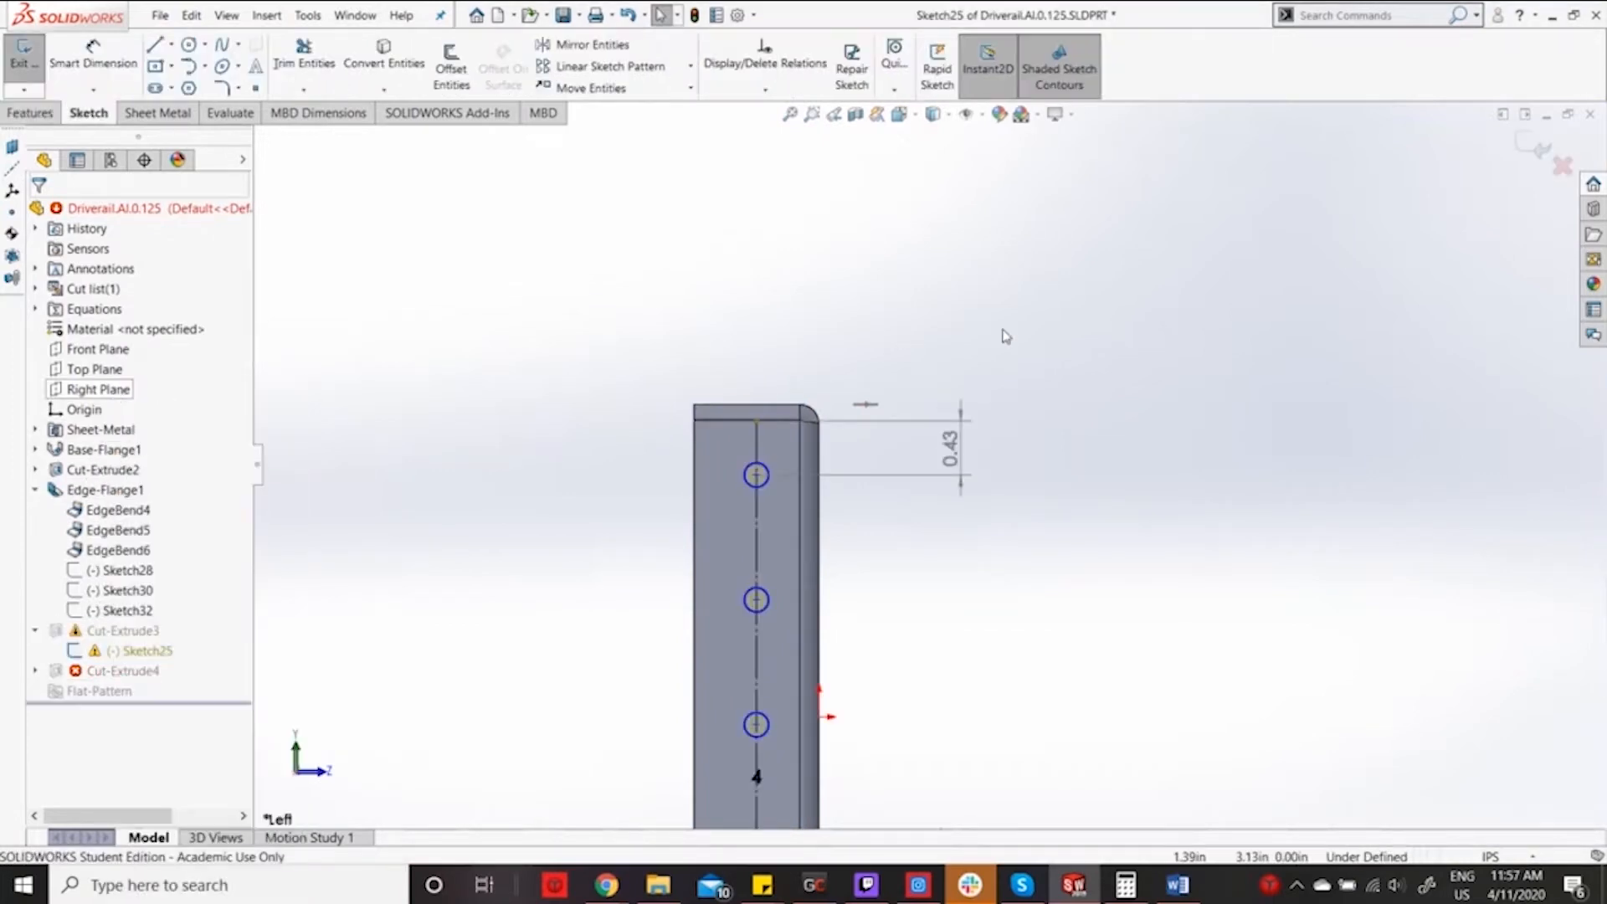
Try to delete the stray circle entity floating beside the flange's upper end in Sketch25.
scroll(867, 416, "down", 5)
scroll(866, 416, "down", 1)
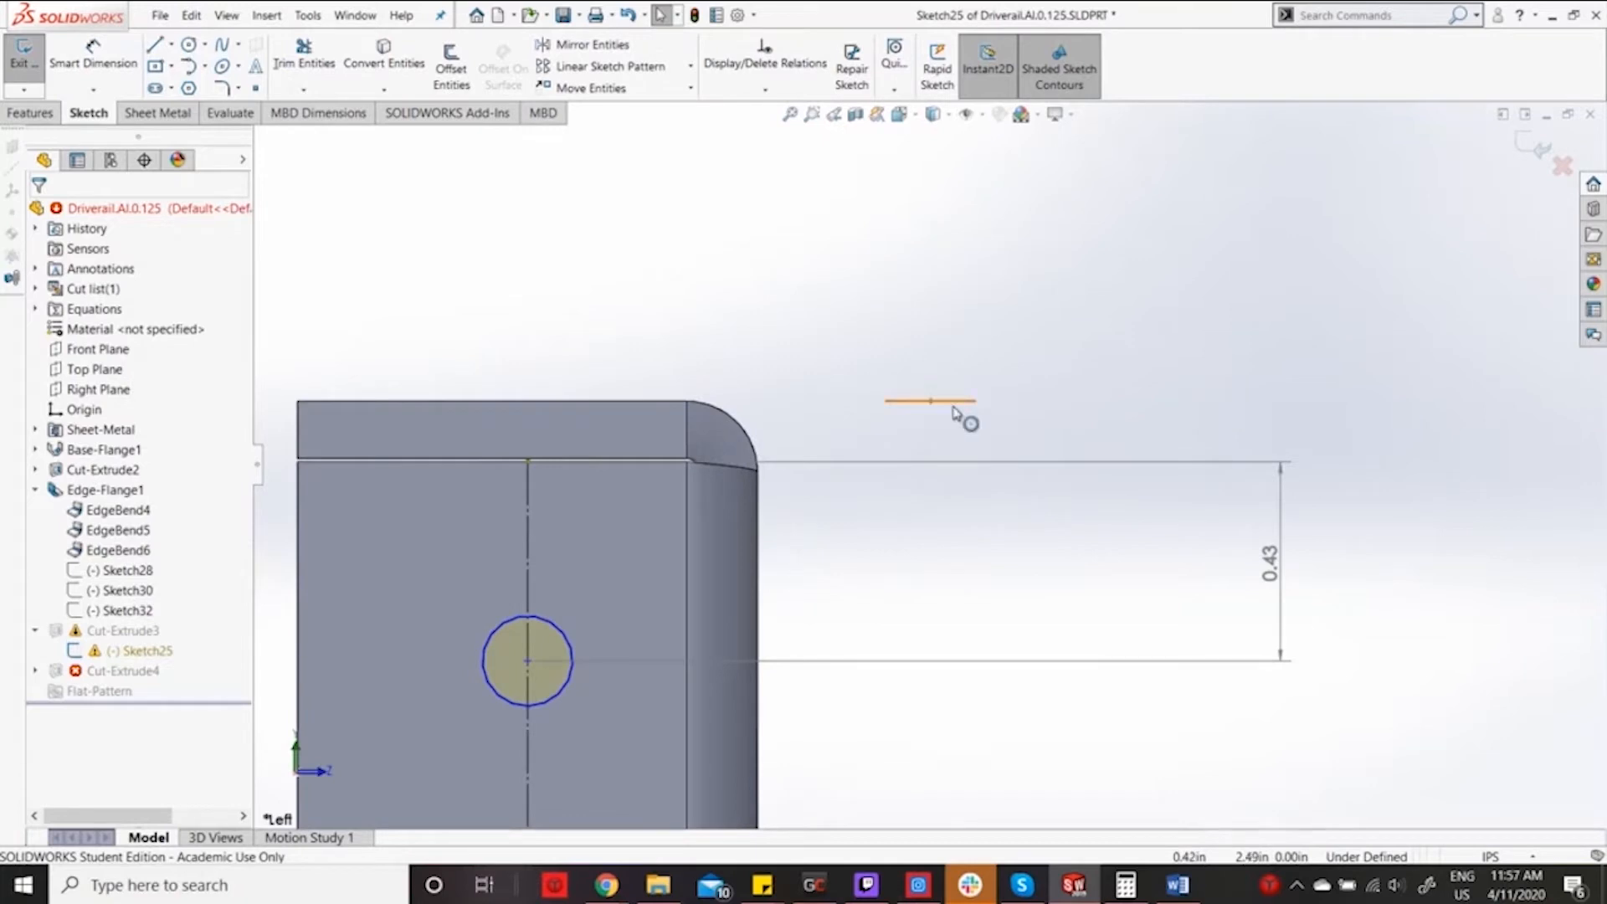
left_click(953, 404)
key("Delete")
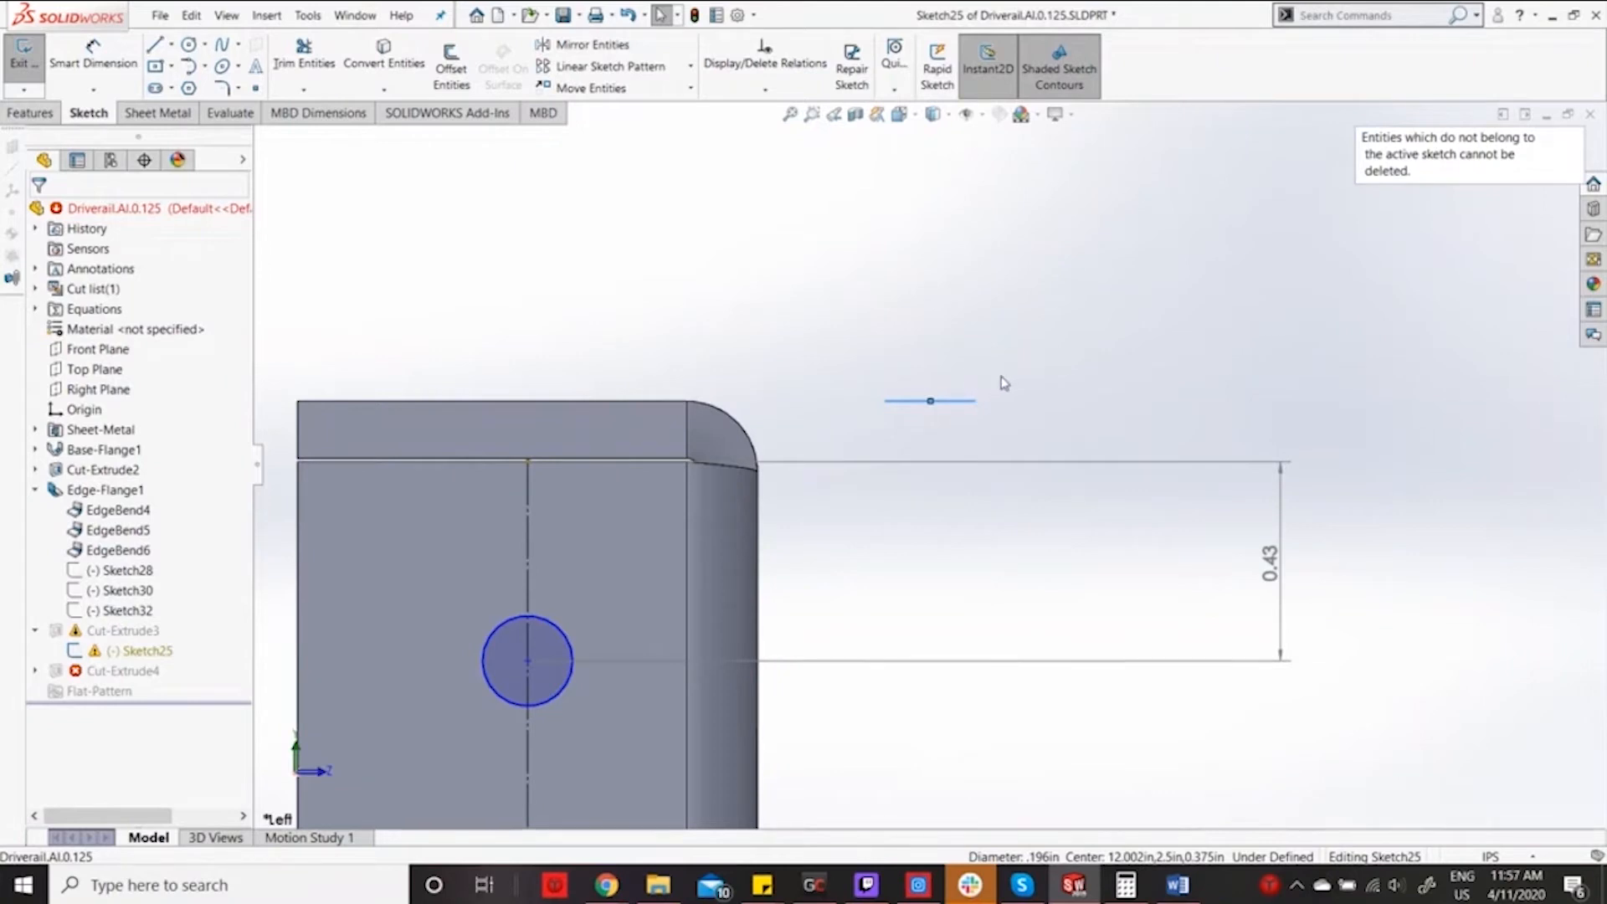
left_click(916, 436)
Examine Sketch25's hole row and its dimensions at both ends of the short end flange.
middle_click_drag(946, 414, 942, 456)
scroll(942, 455, "up", 5)
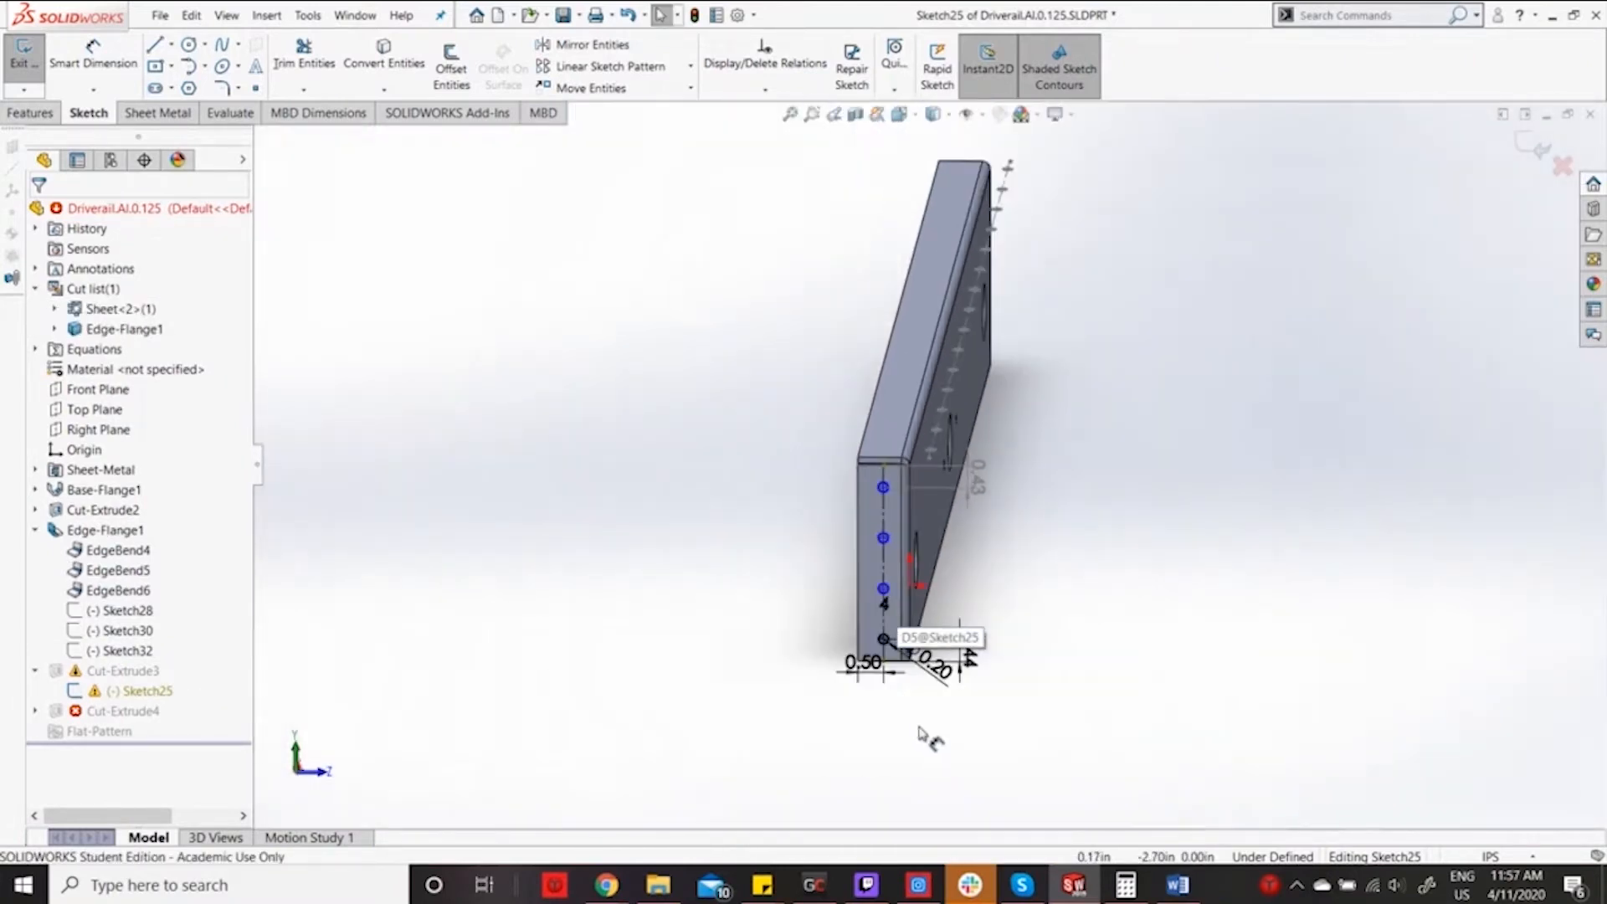
scroll(877, 626, "down", 5)
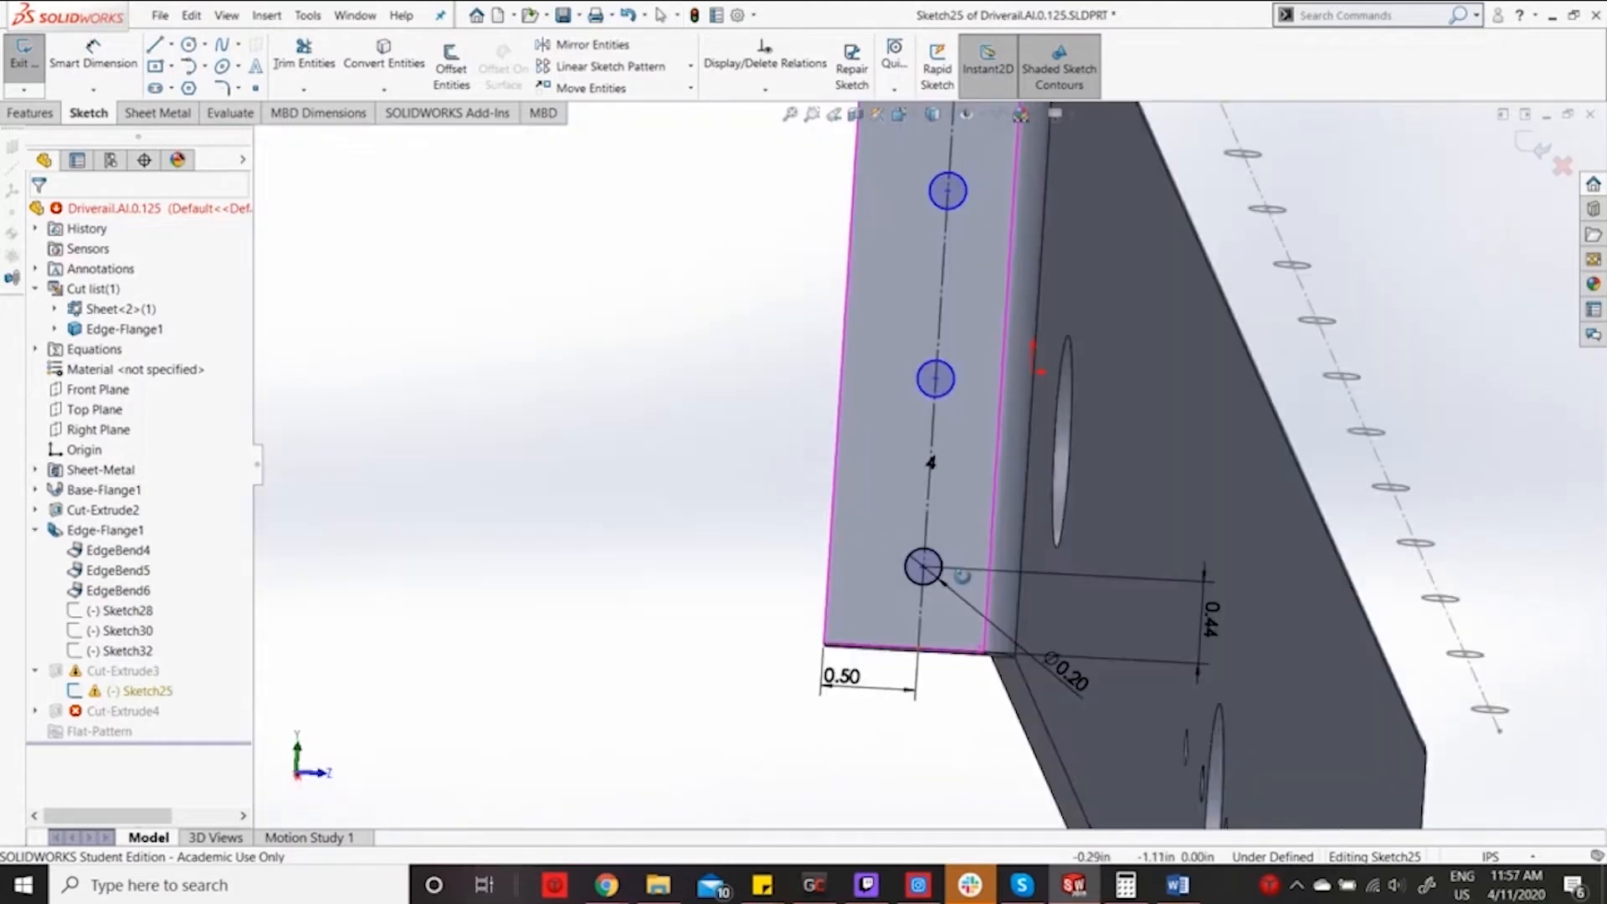
middle_click_drag(962, 576, 1205, 636)
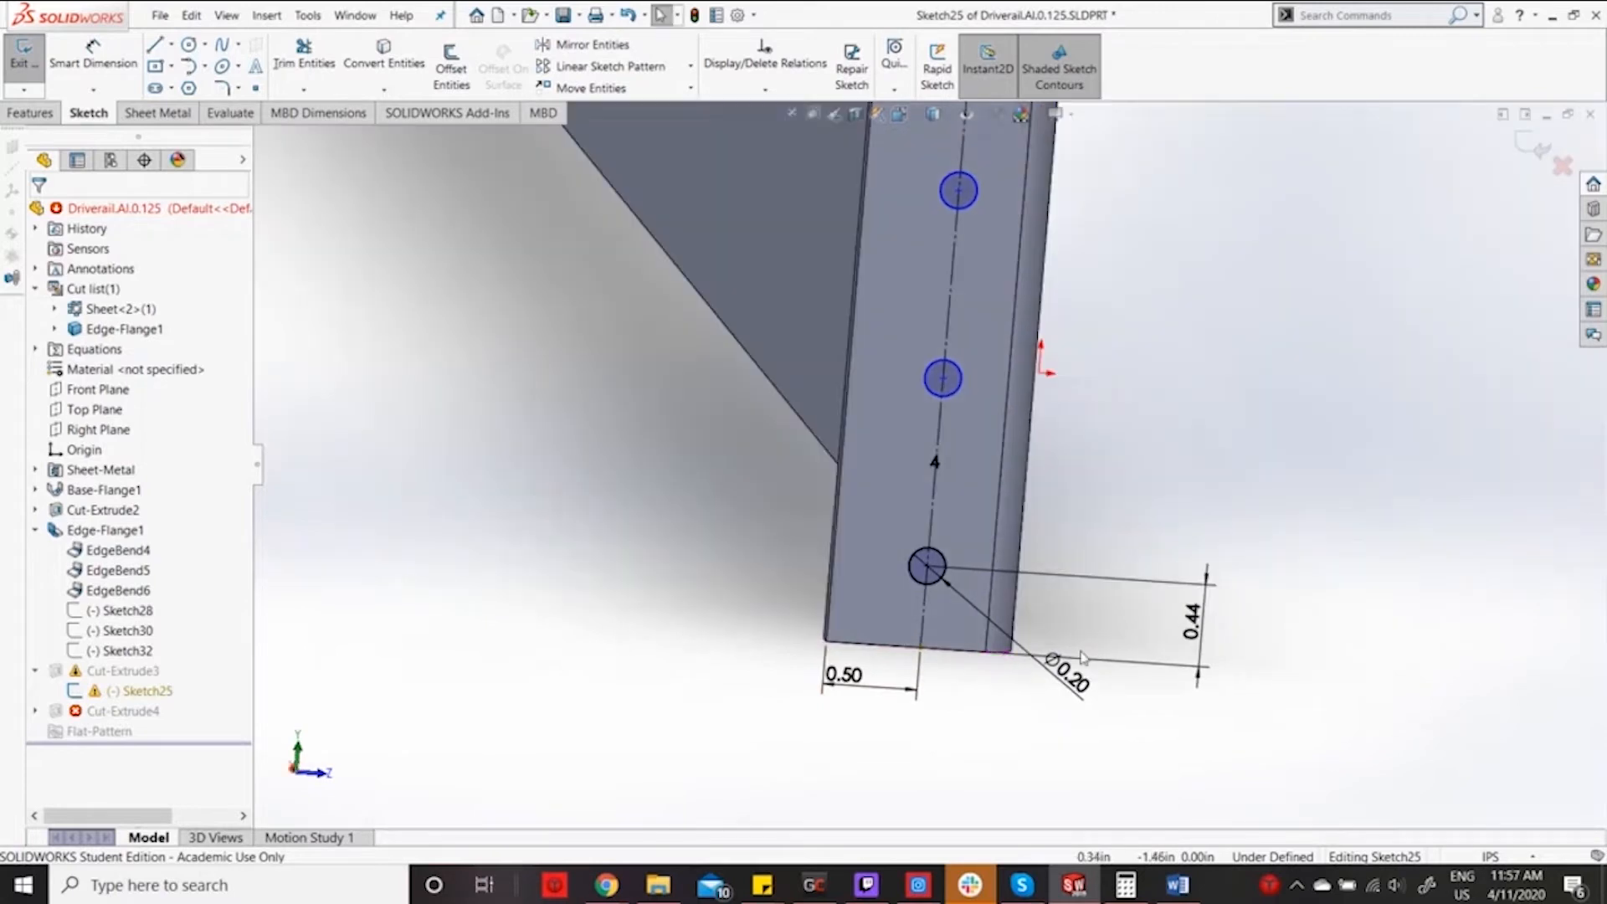
scroll(1064, 374, "up", 4)
scroll(1082, 243, "down", 4)
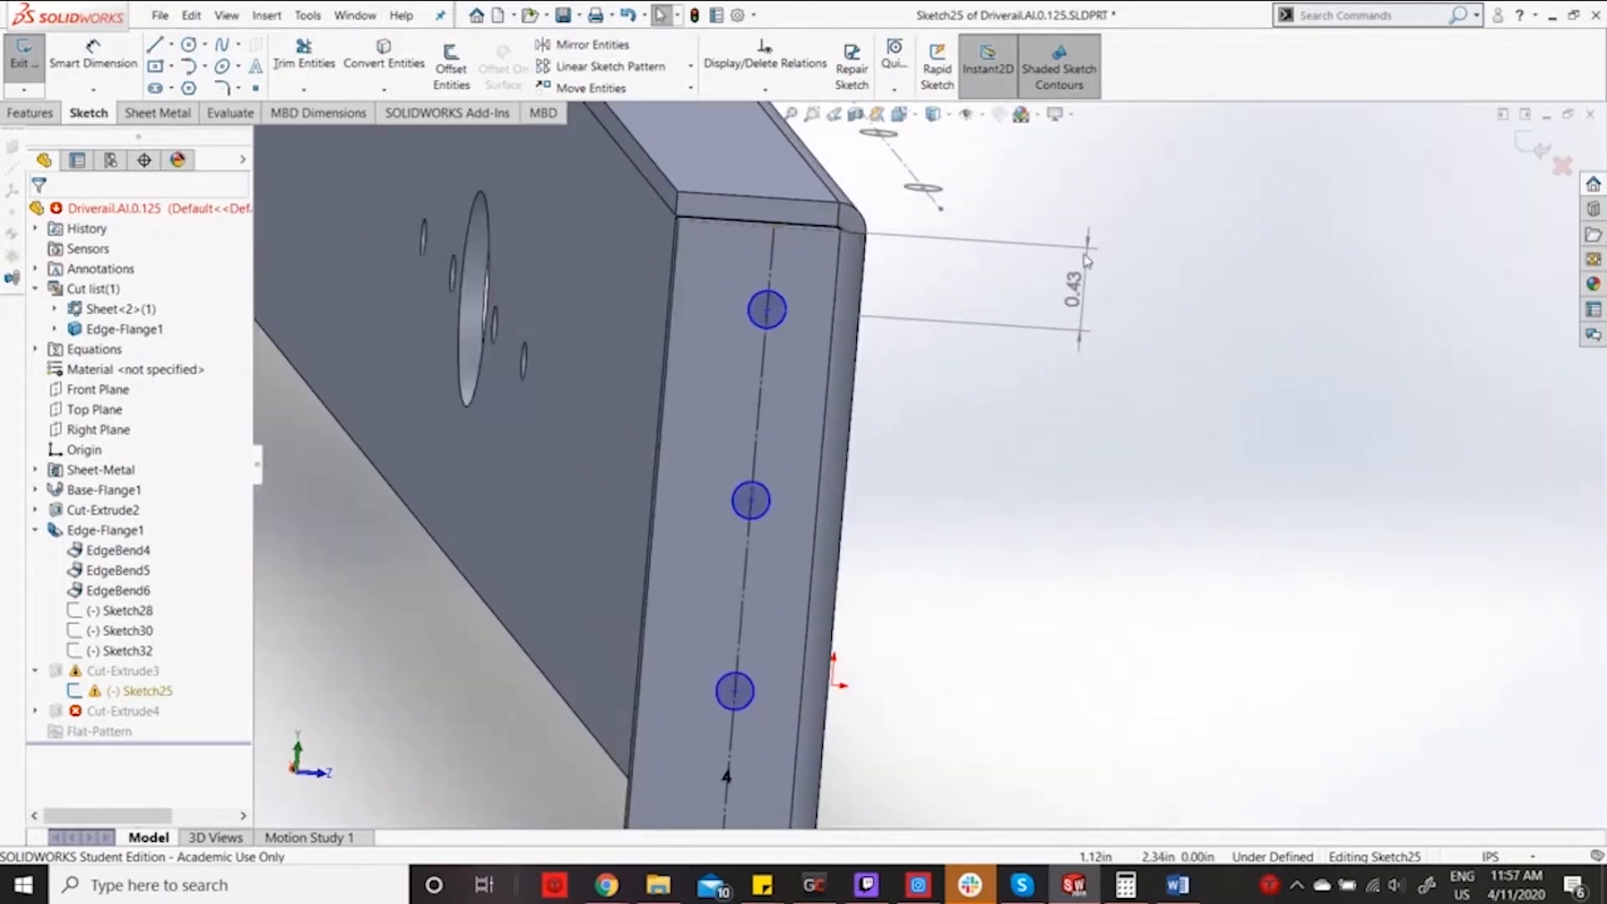
scroll(1080, 352, "up", 2)
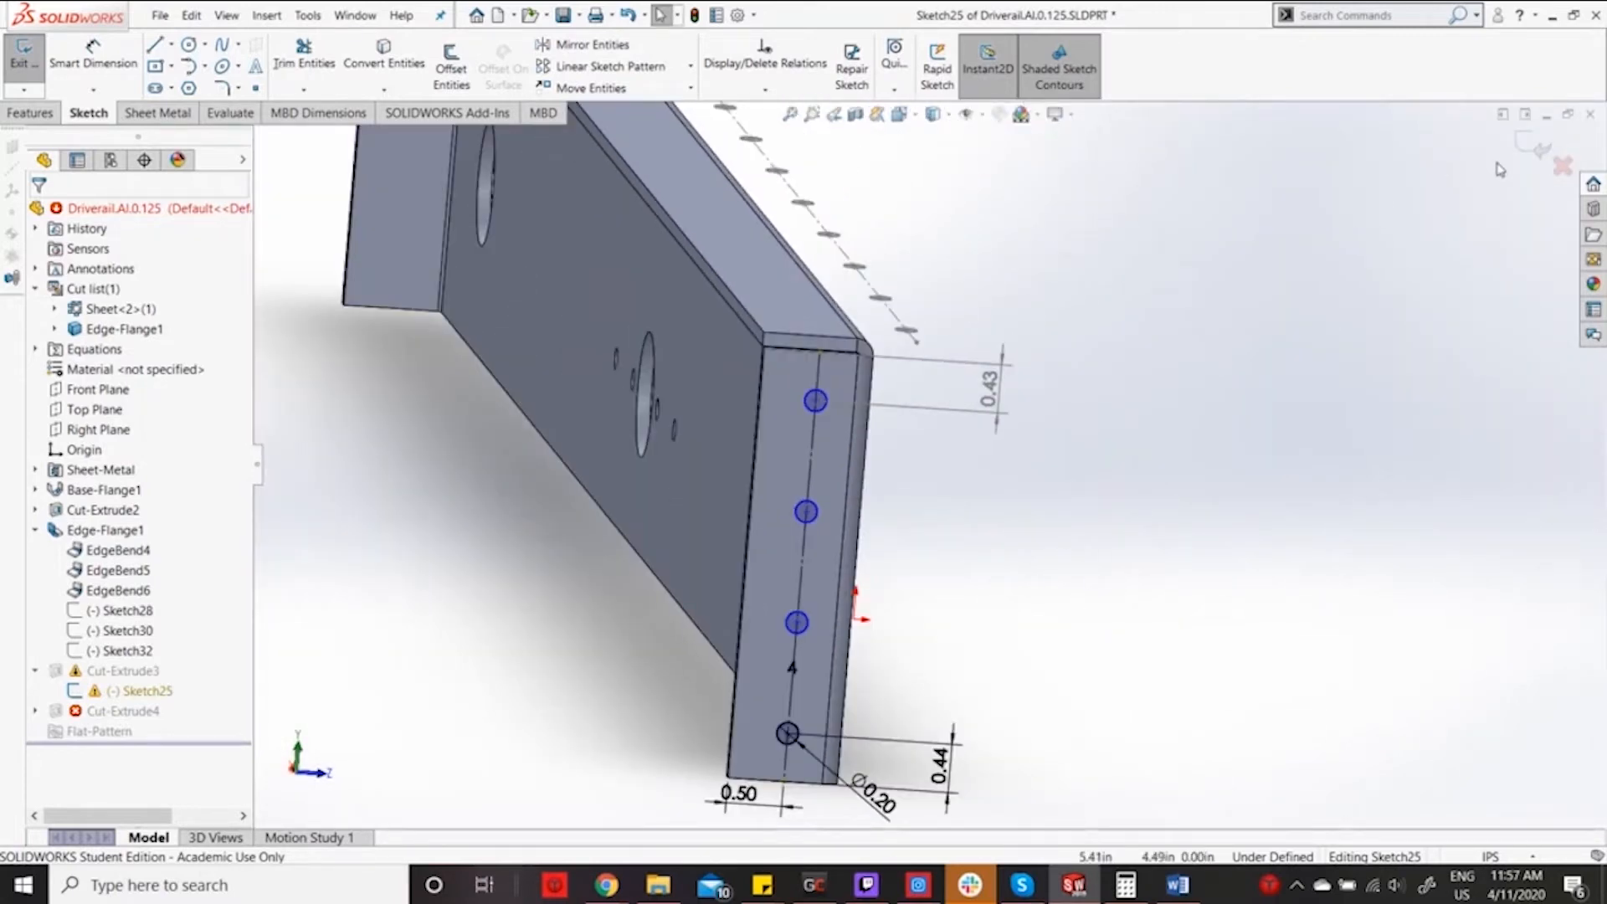
Exit Sketch25, dismiss the error list, and check the sketch's dangling-reference warning.
left_click(1528, 140)
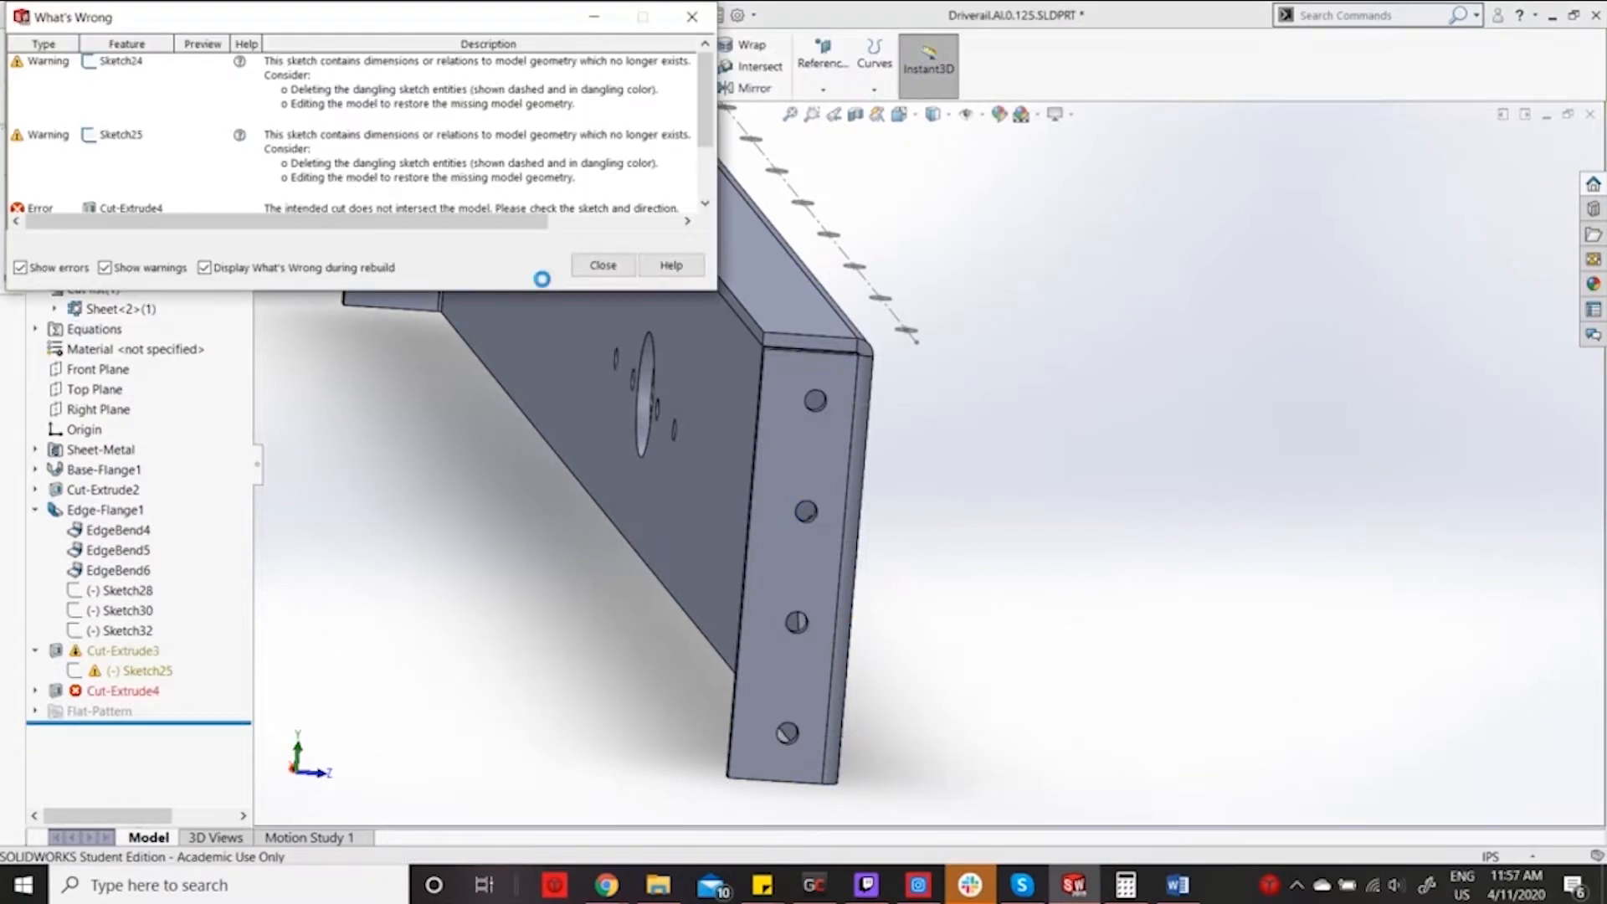
left_click(611, 266)
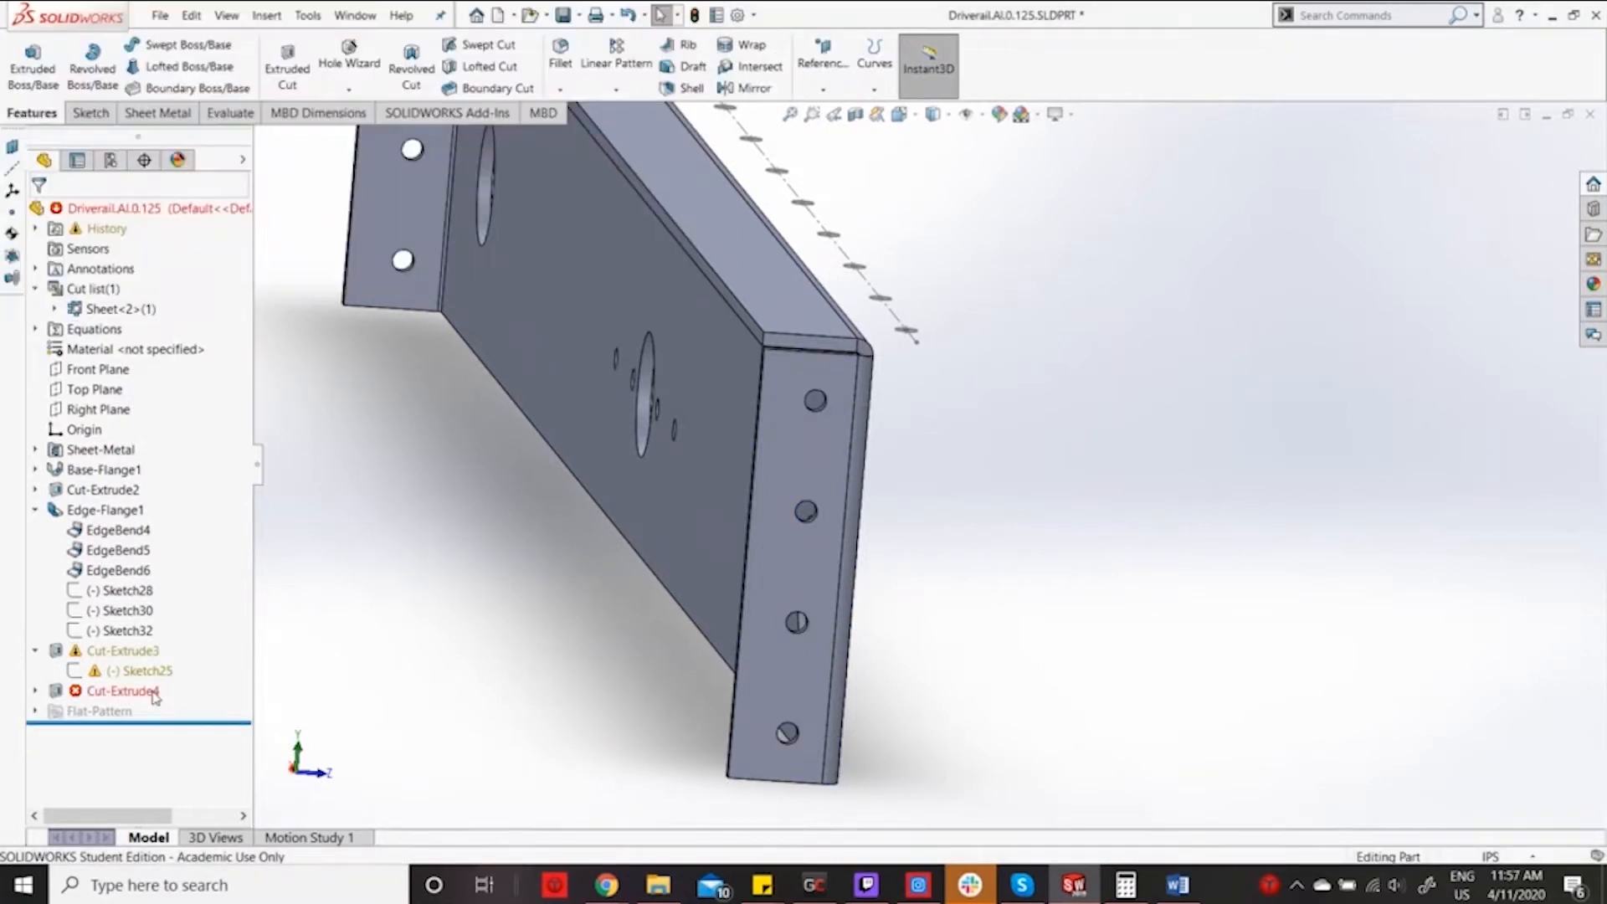
left_click(83, 671)
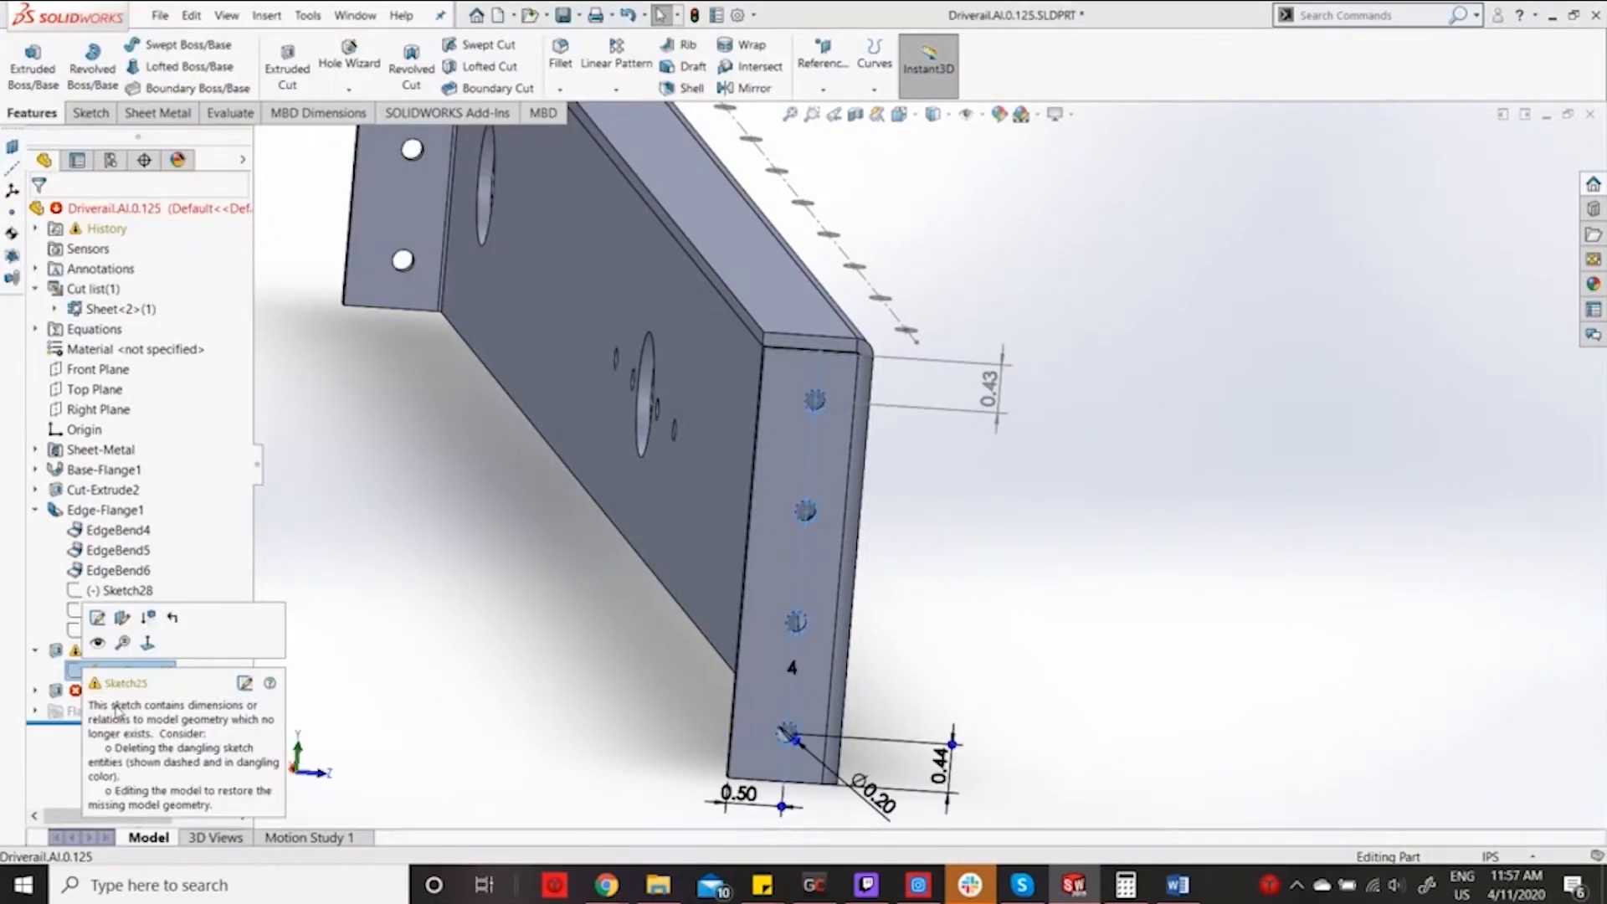
left_click(441, 687)
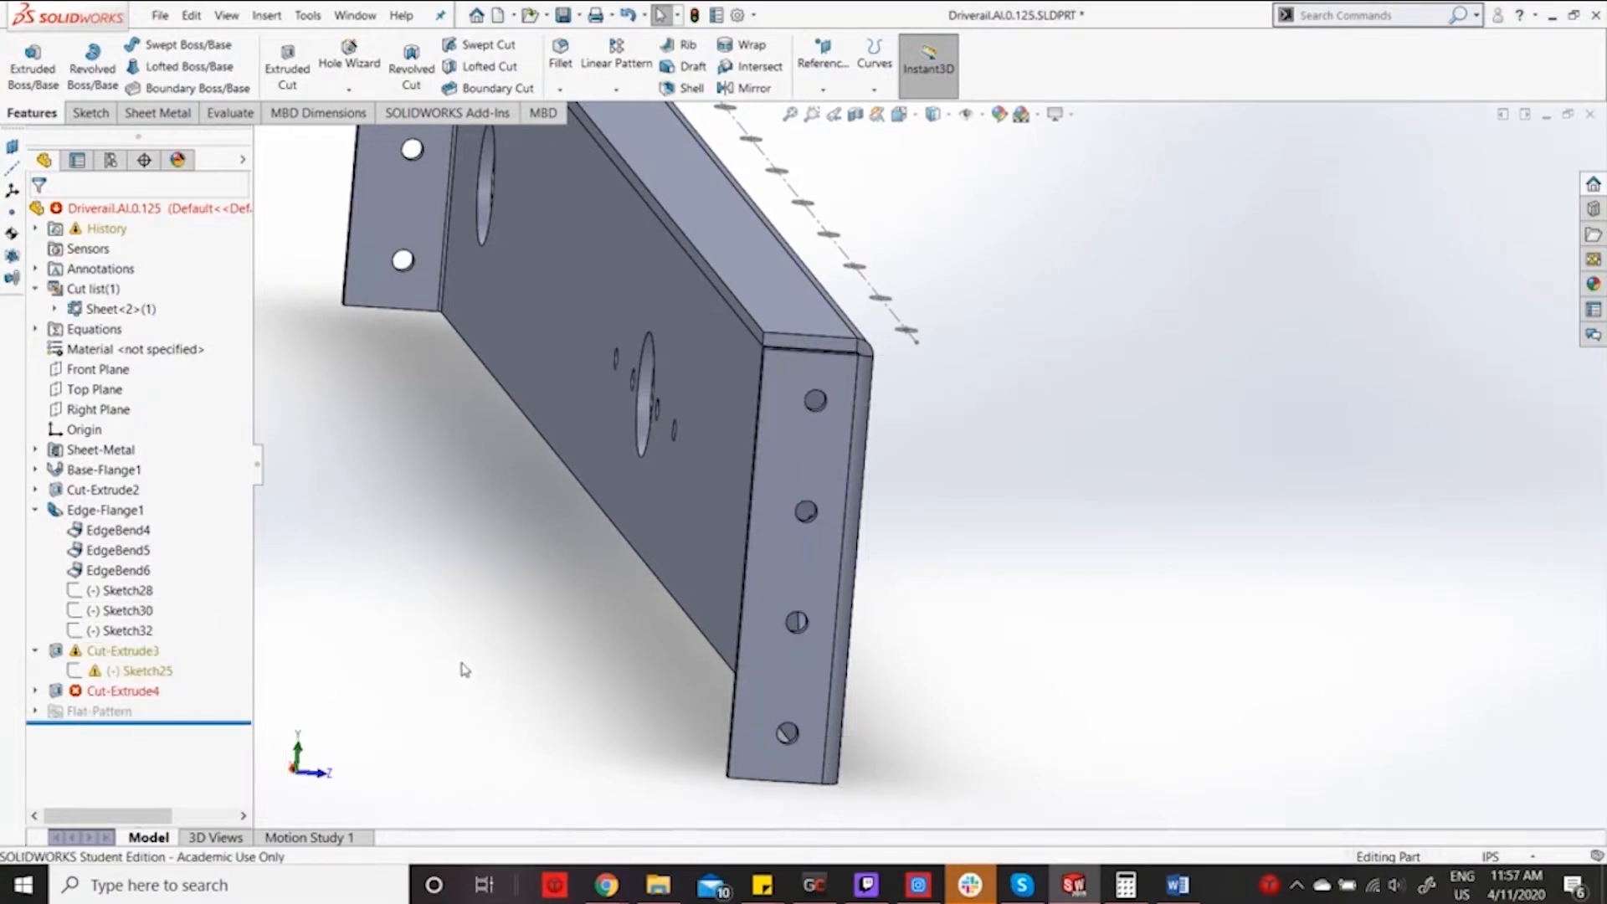
scroll(464, 669, "up", 3)
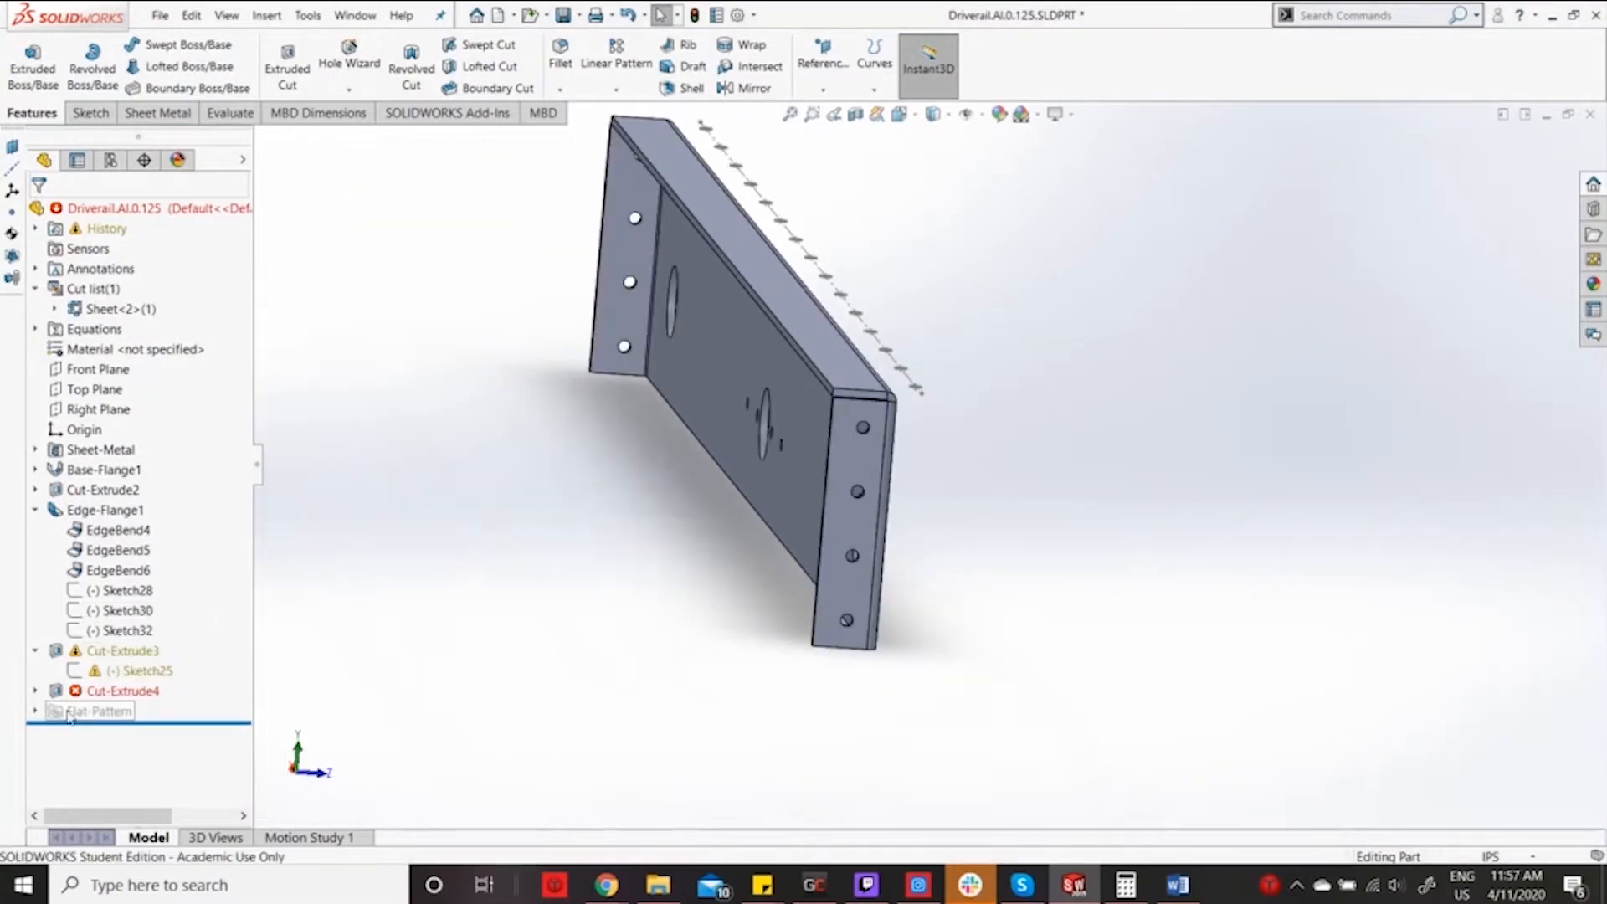
Delete the broken Cut-Extrude3 and Cut-Extrude4 features together and dismiss the error list.
left_click(61, 656)
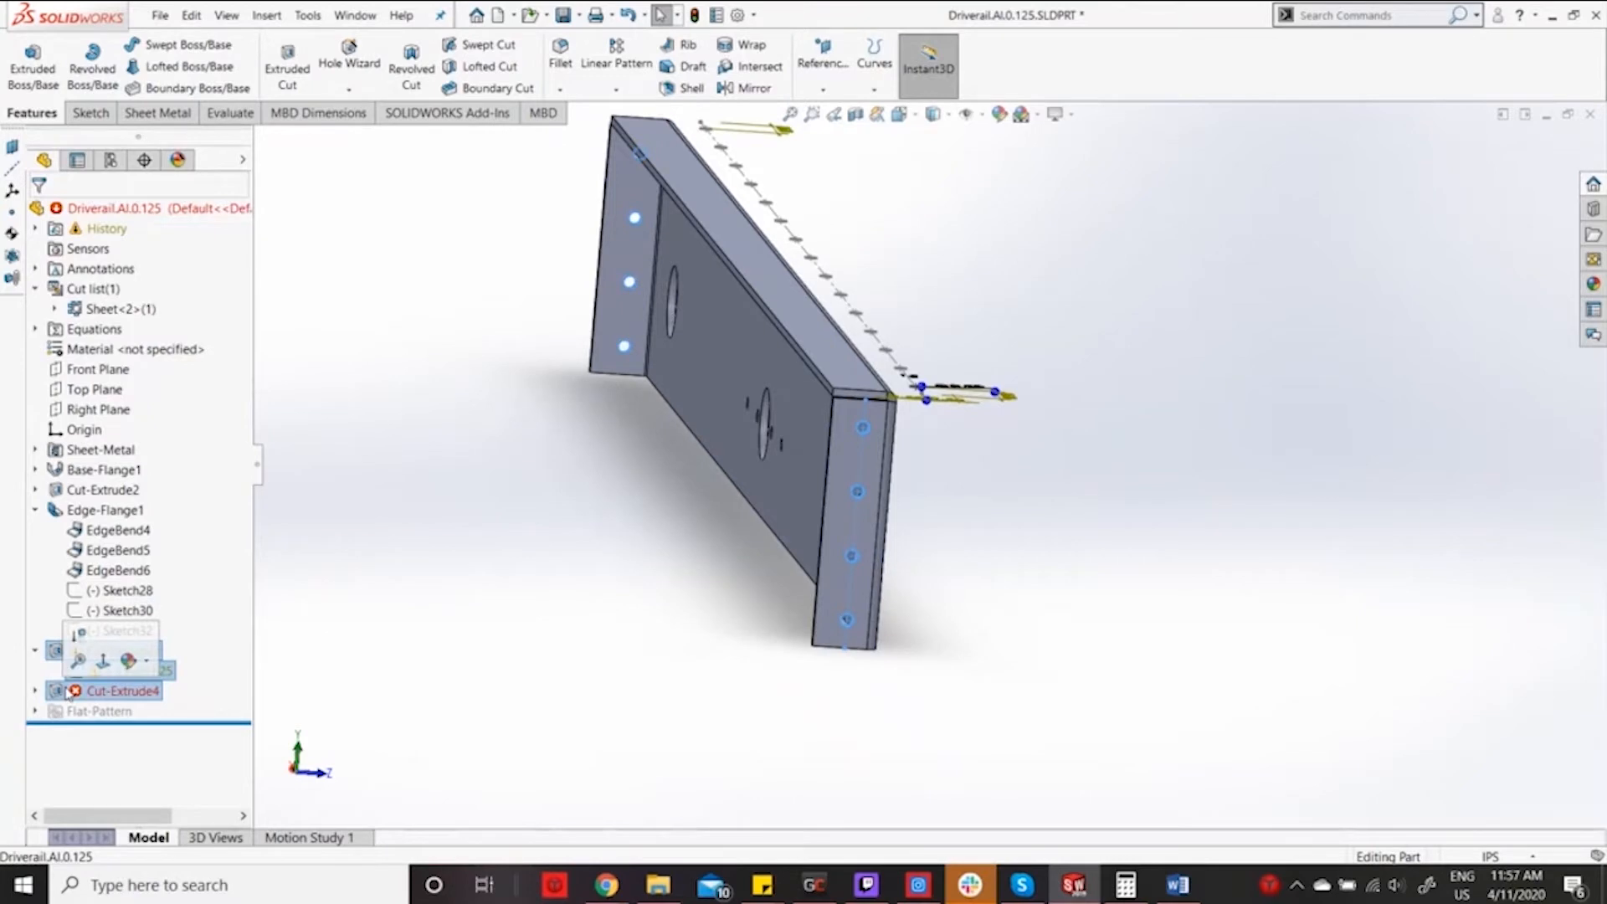
key("Delete")
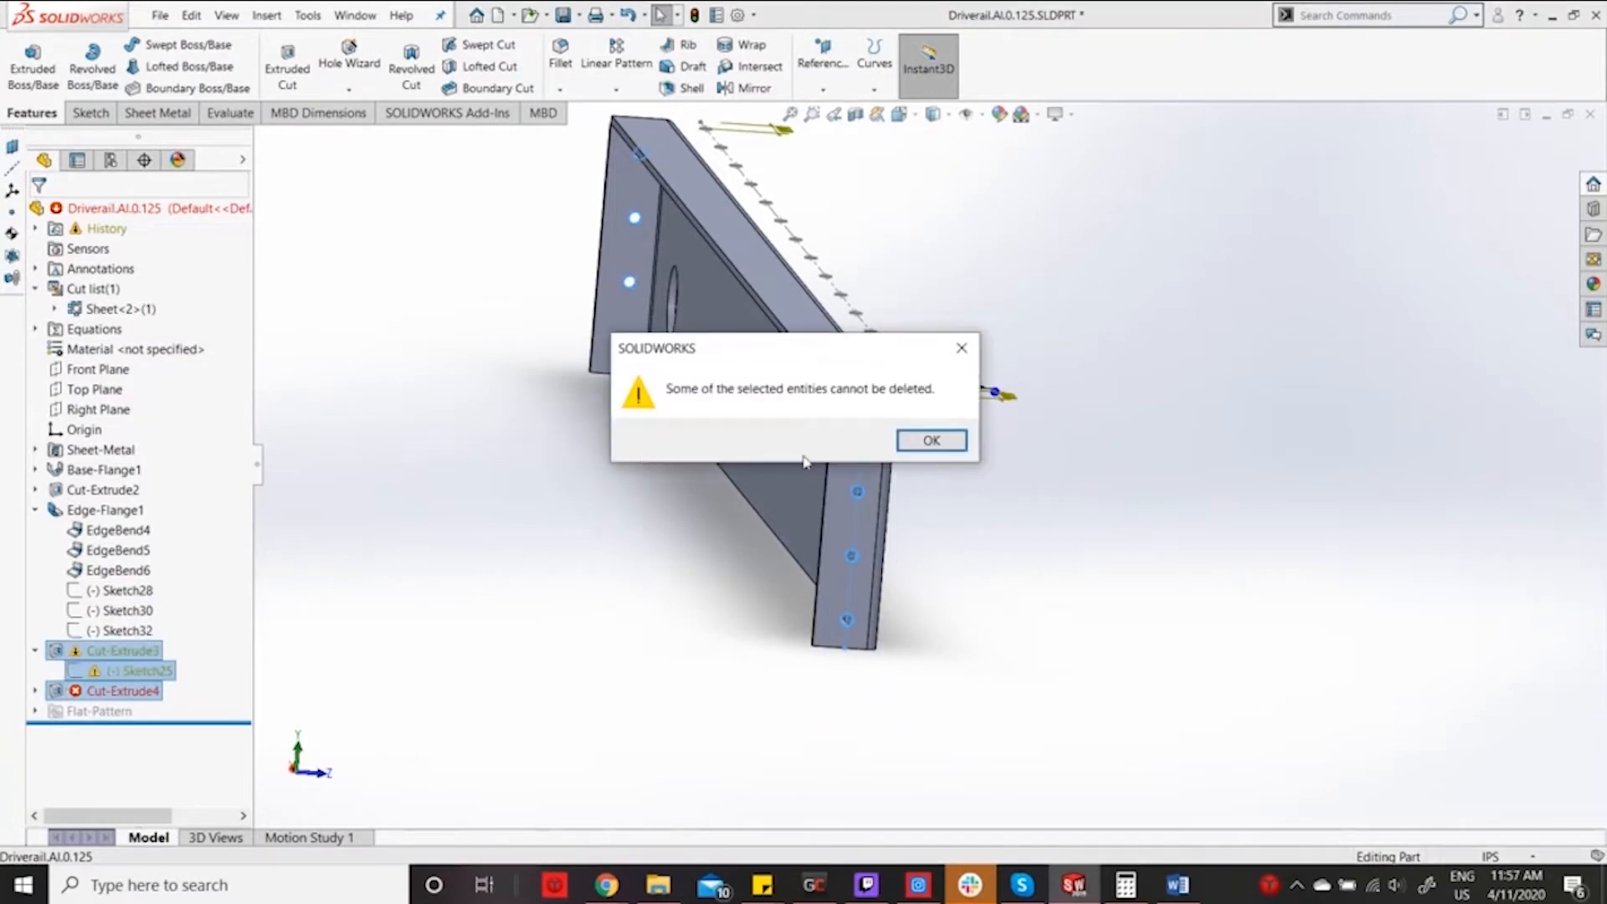
left_click(931, 441)
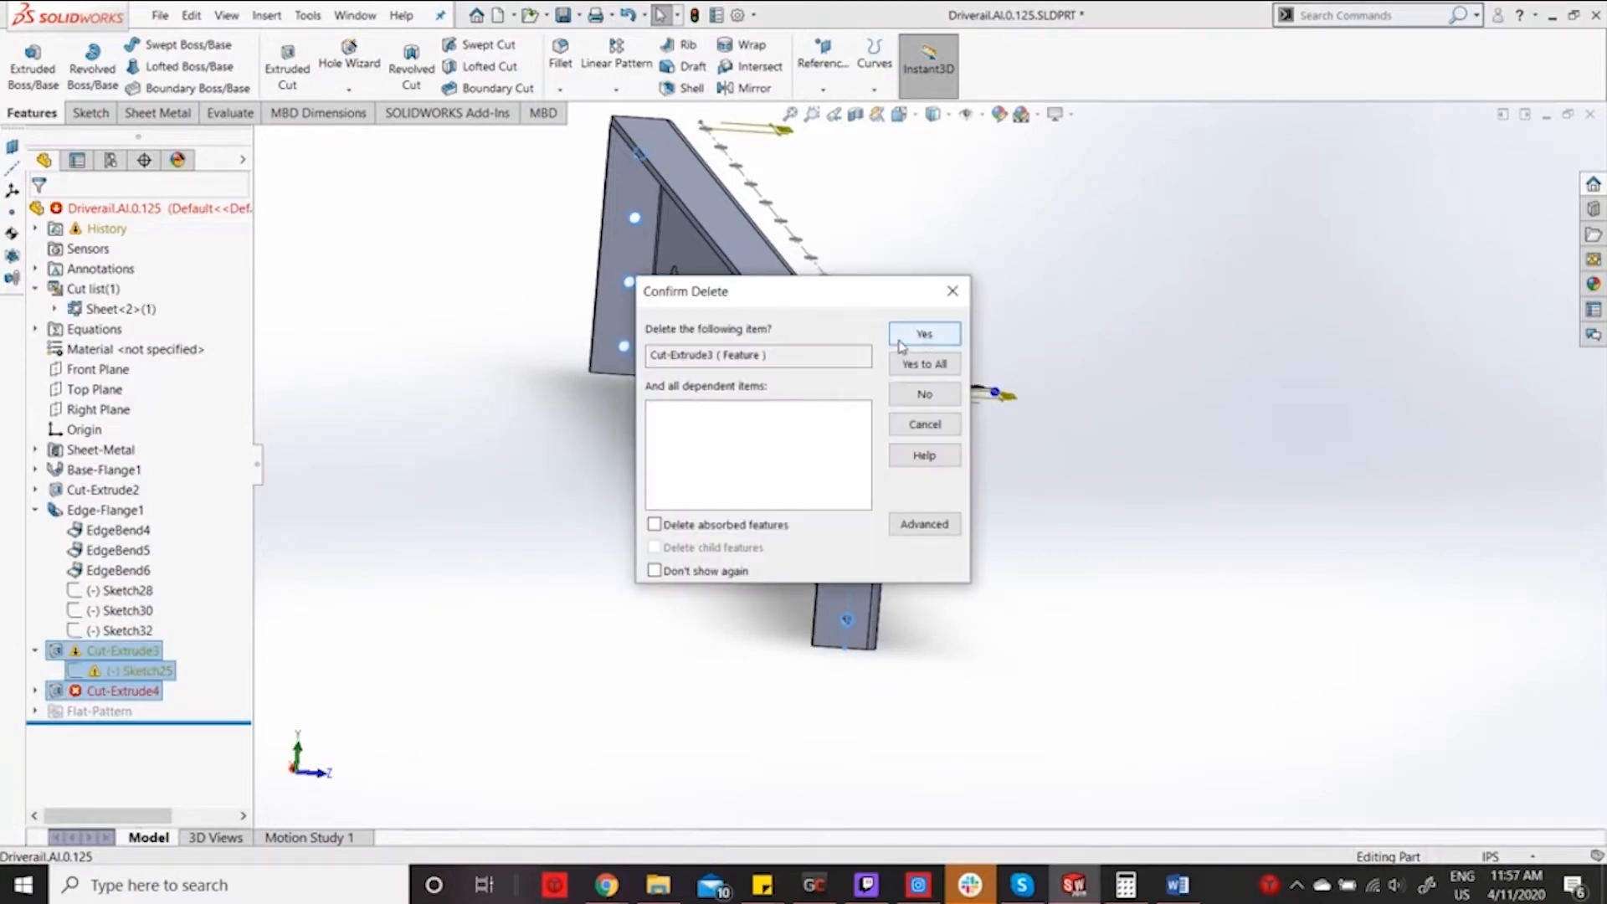
left_click(944, 367)
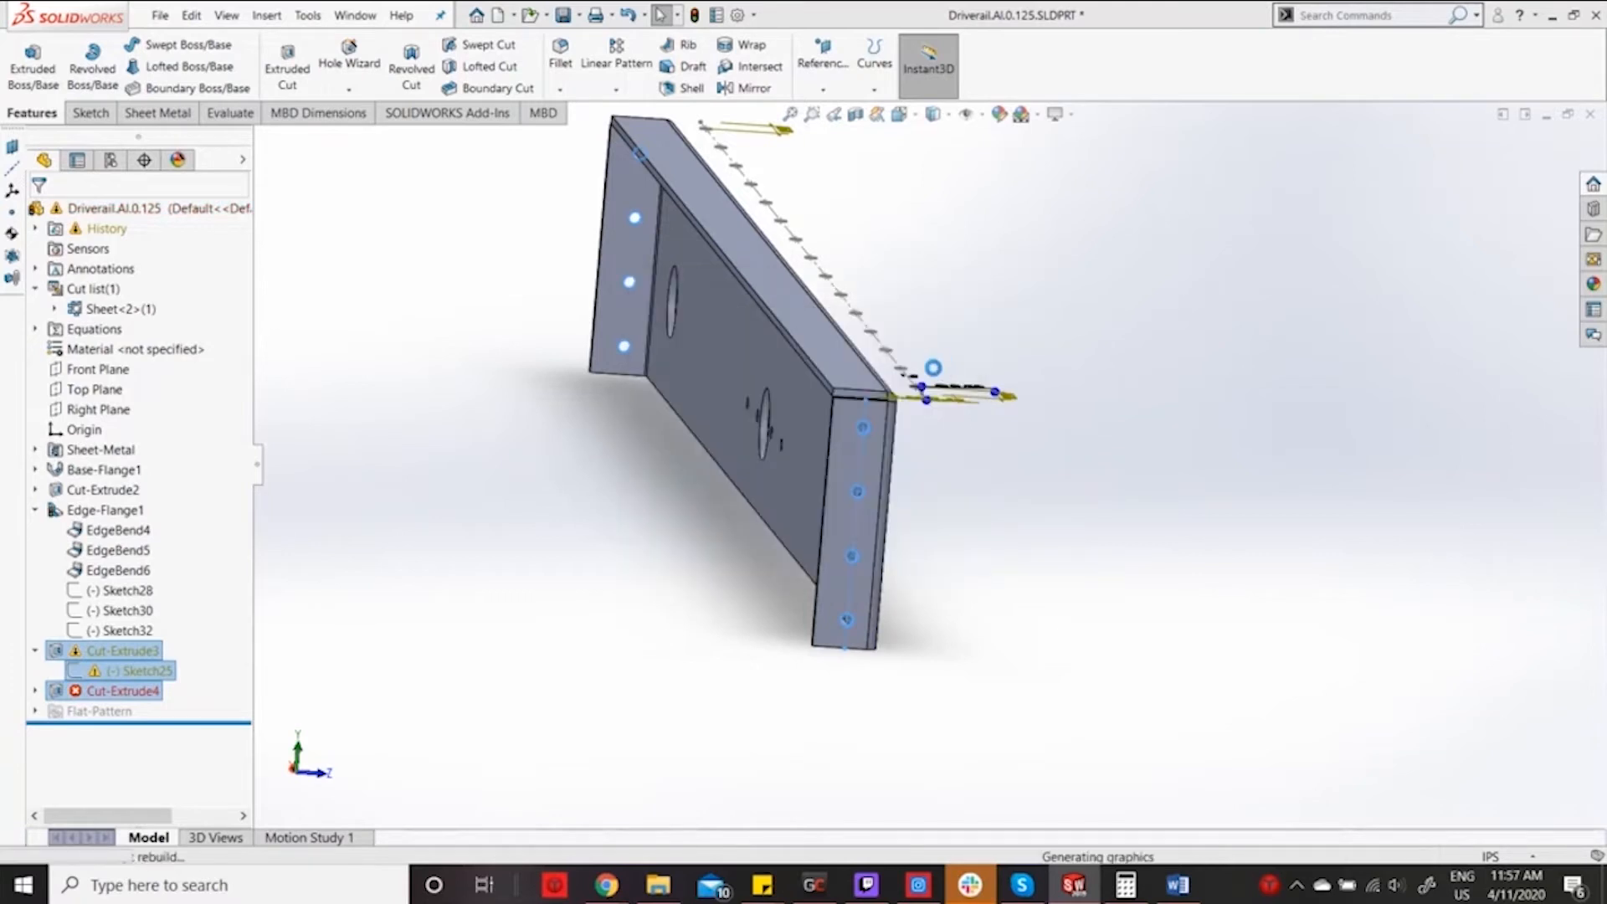
left_click(801, 454)
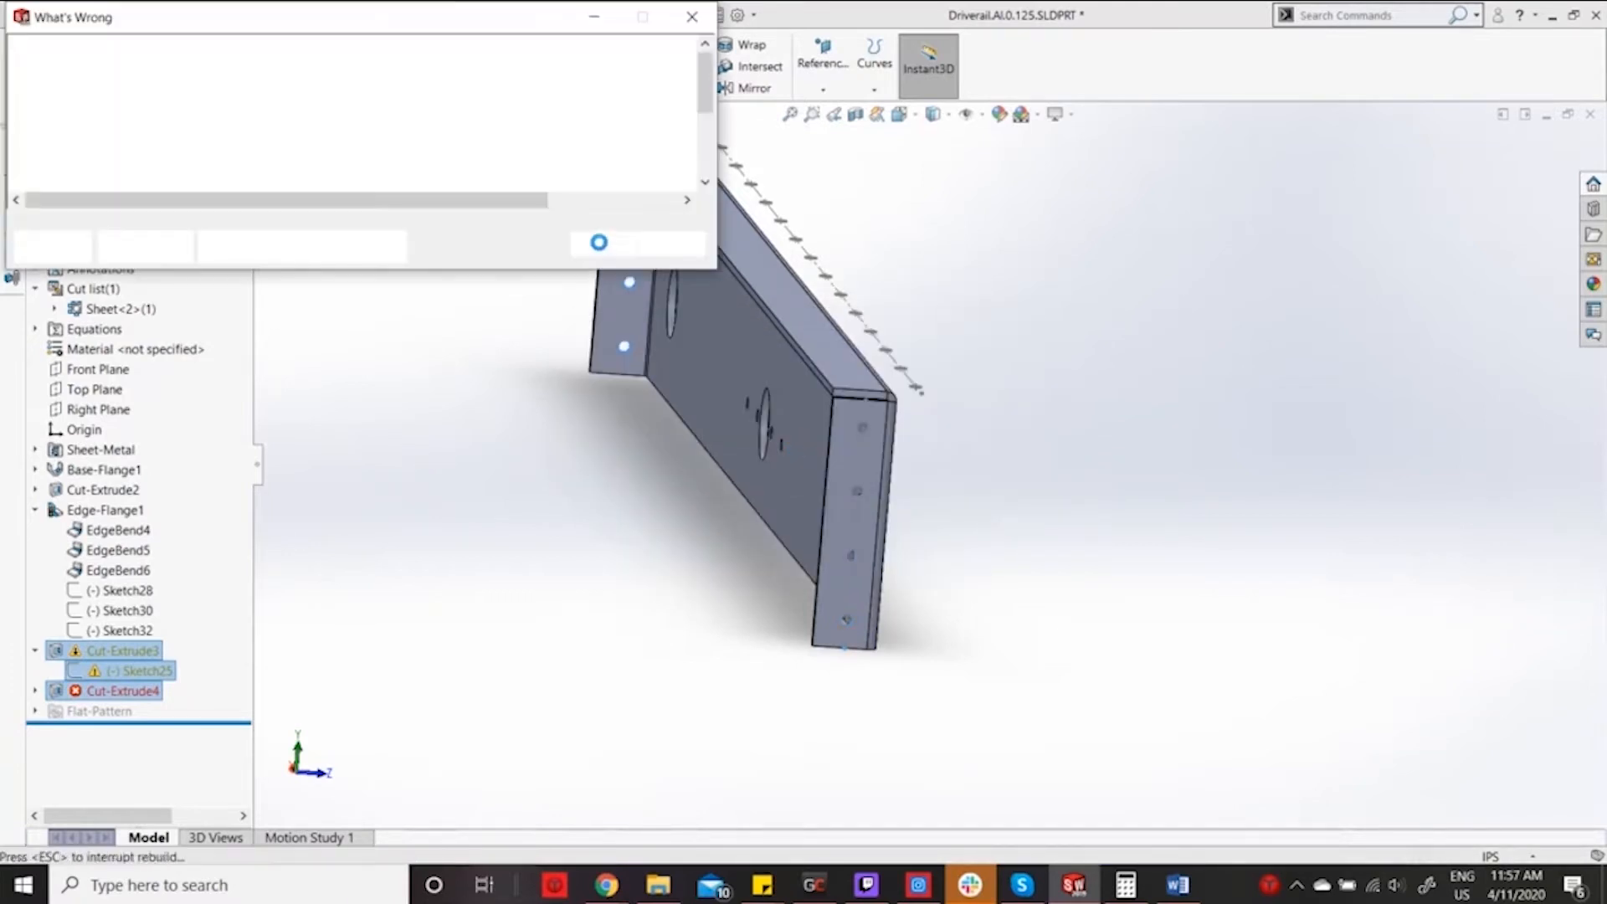
left_click(603, 245)
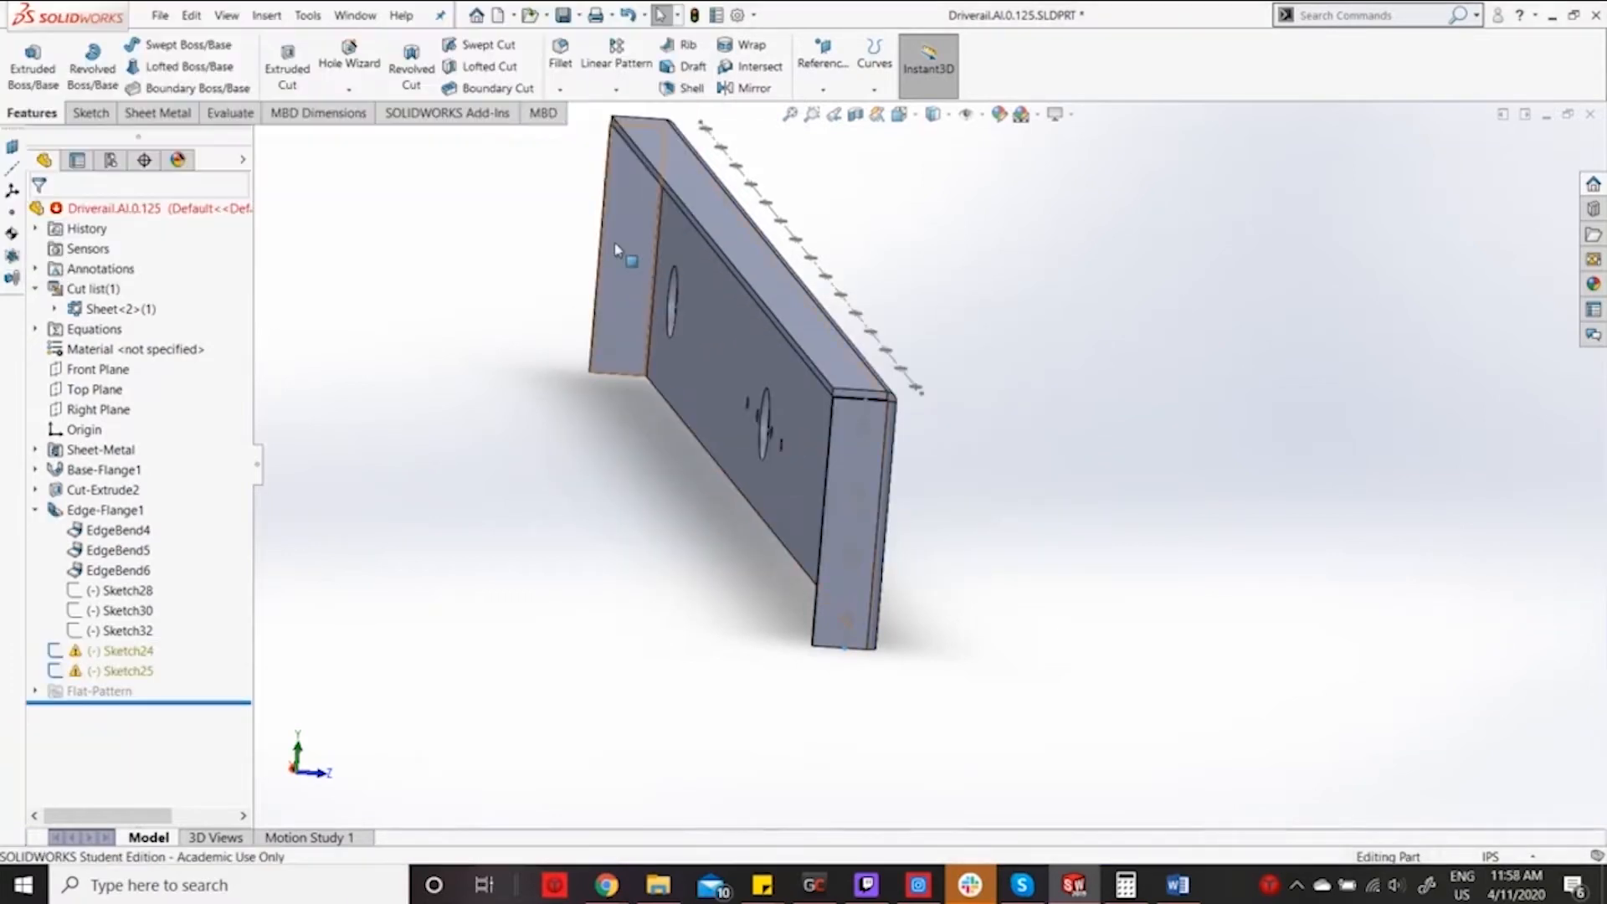
Delete the leftover Sketch24 and Sketch25, accepting that sketches derived from Sketch25 become underived.
left_click(134, 653)
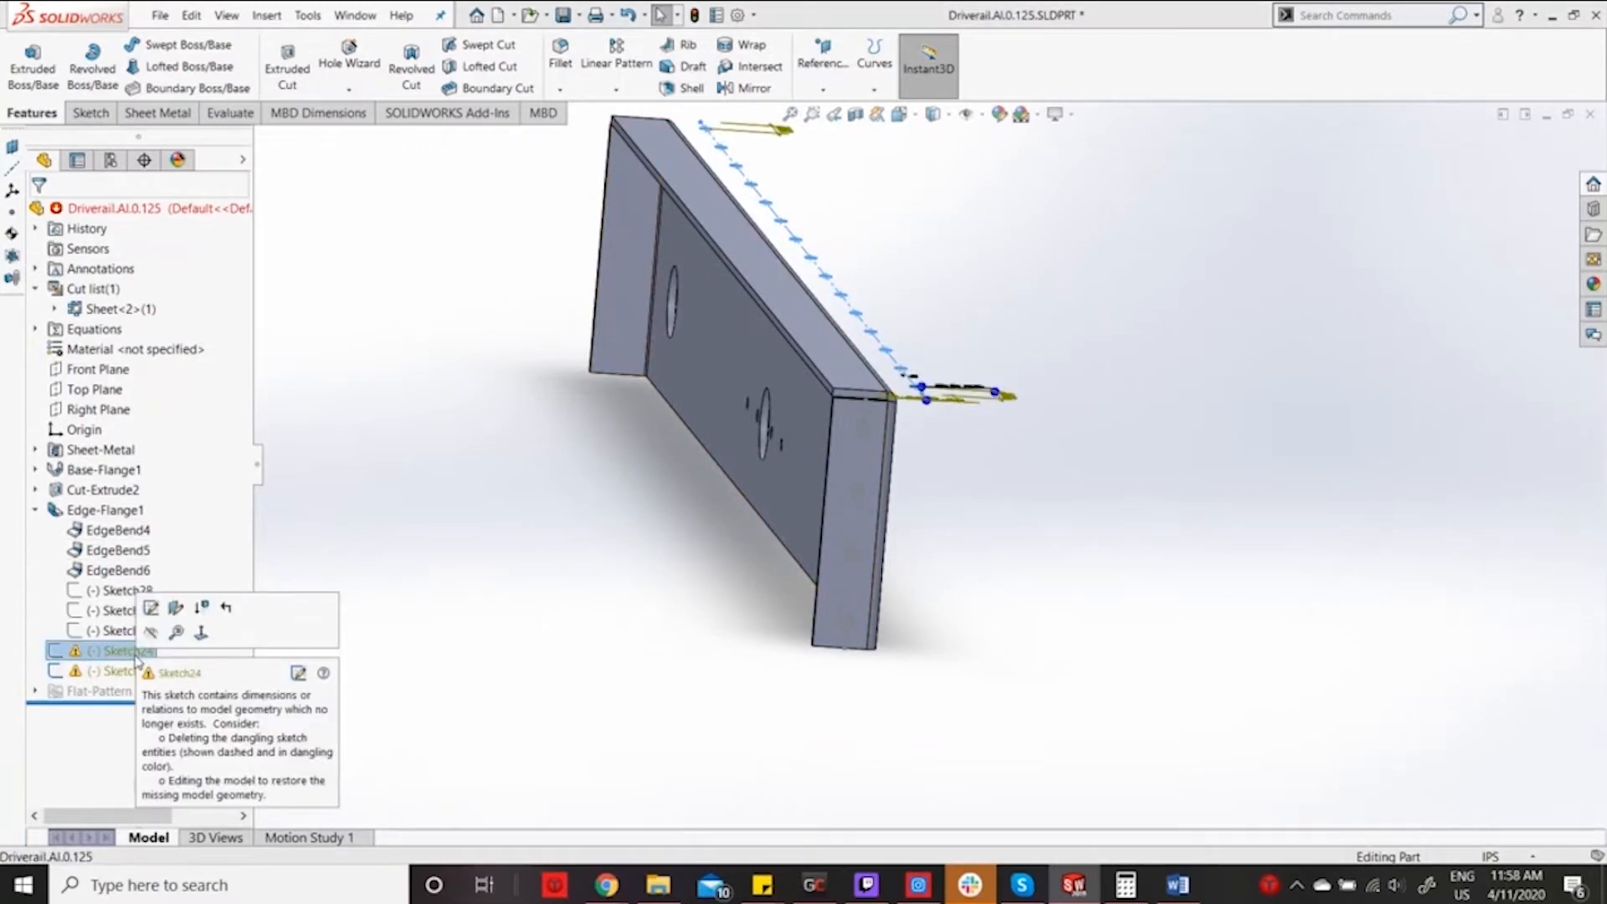
key("Delete")
left_click(928, 333)
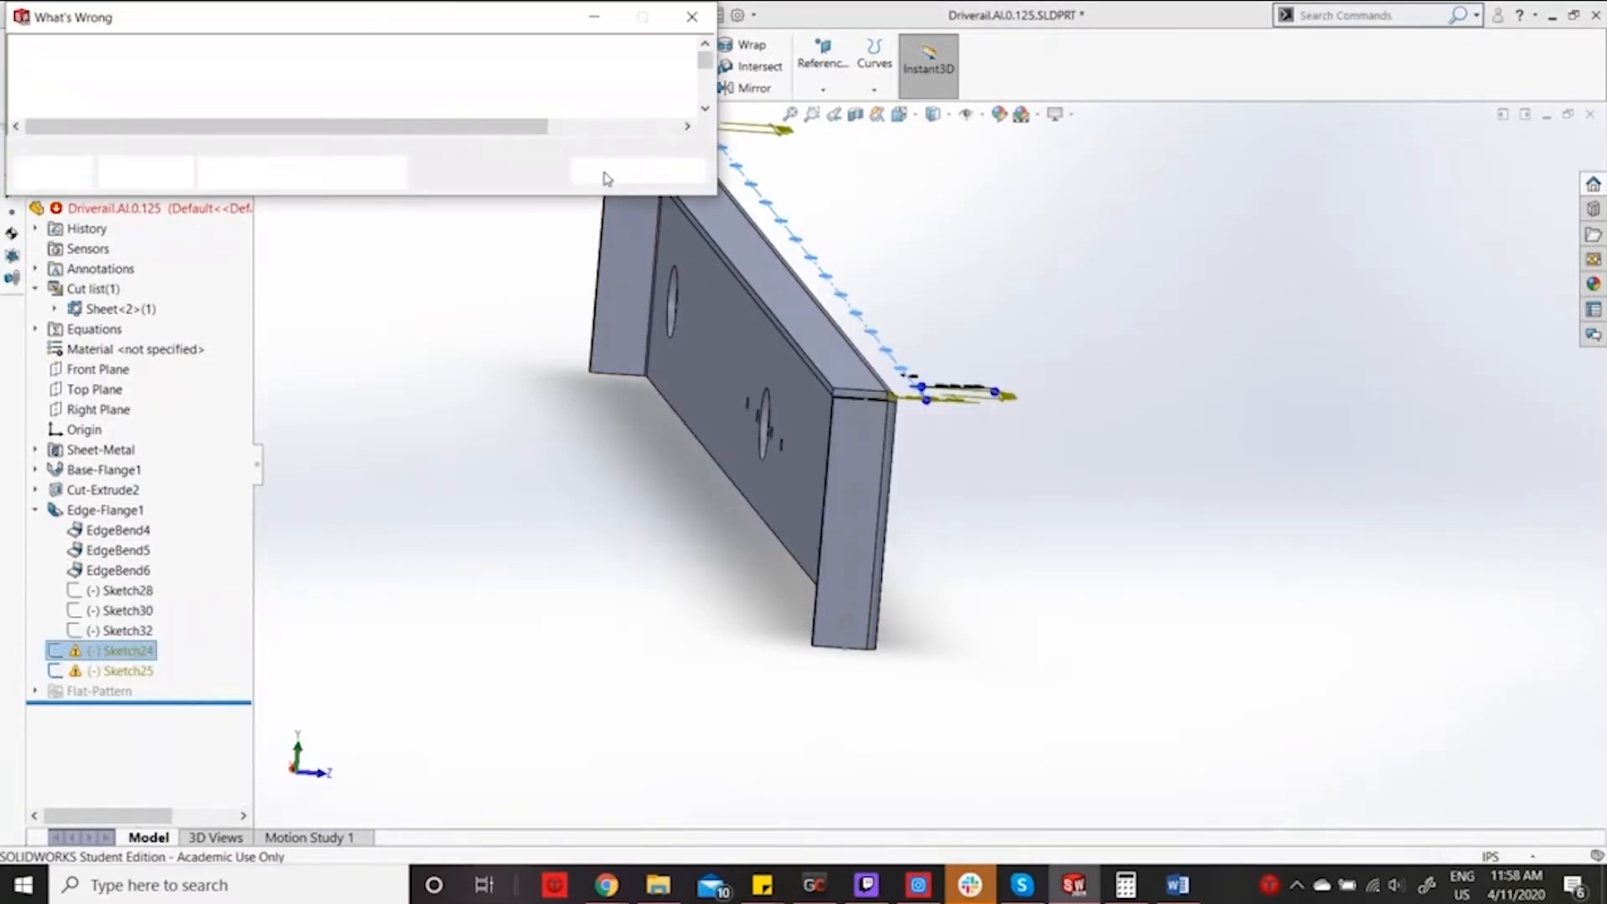
left_click(604, 170)
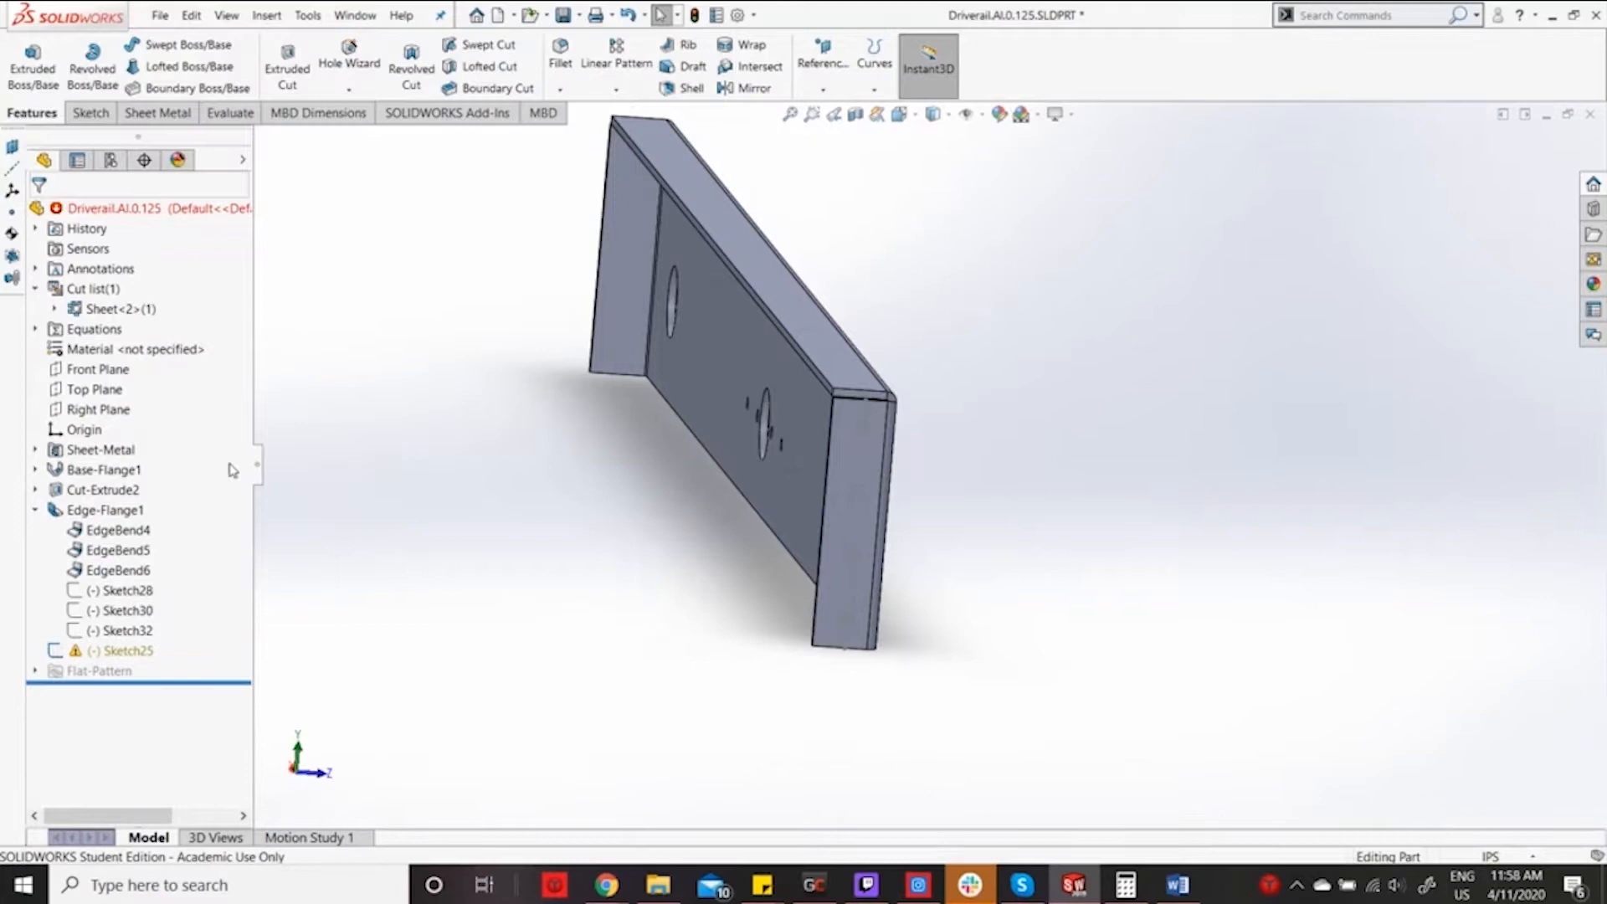
left_click(123, 653)
key("Delete")
left_click(928, 333)
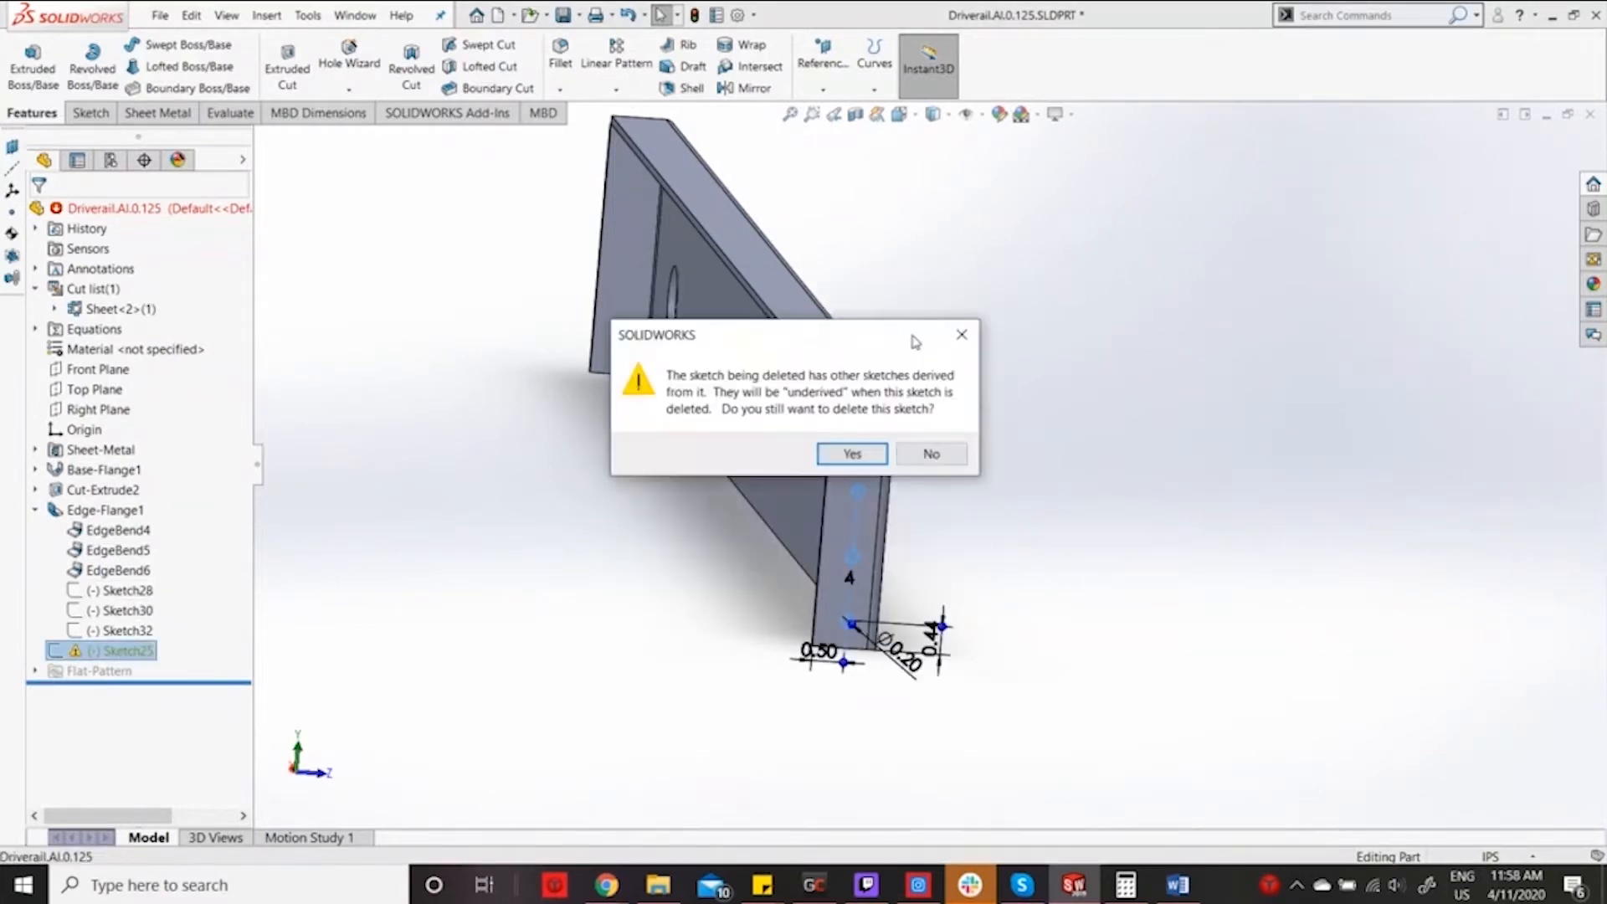
left_click(845, 456)
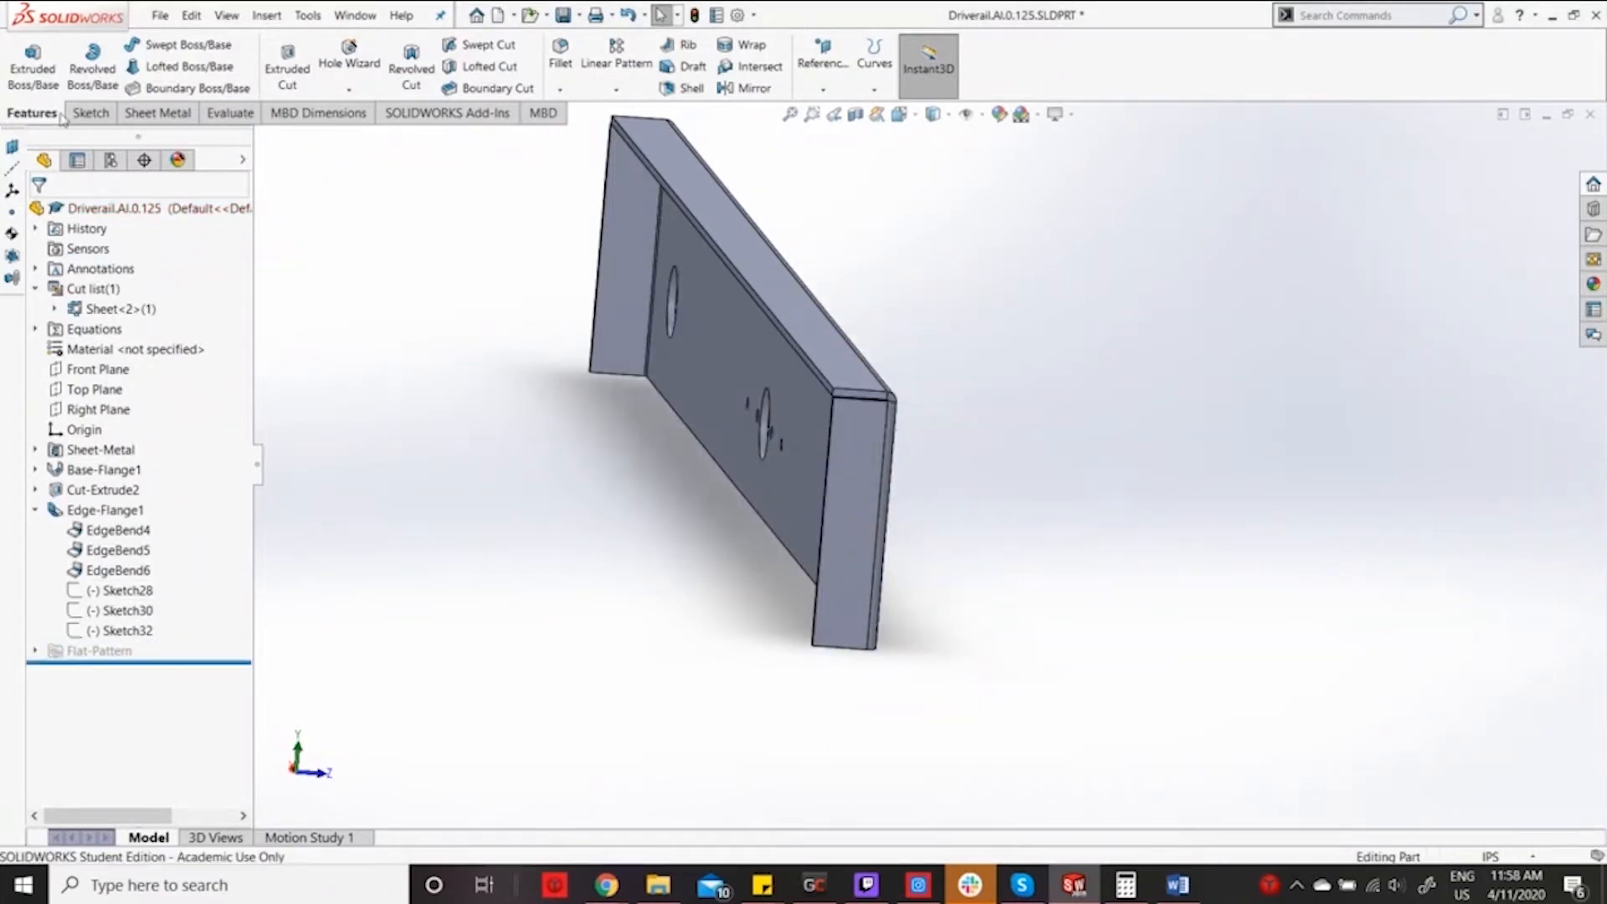
Start a new sketch on the long flange's flat outer face, viewed straight on.
left_click(91, 114)
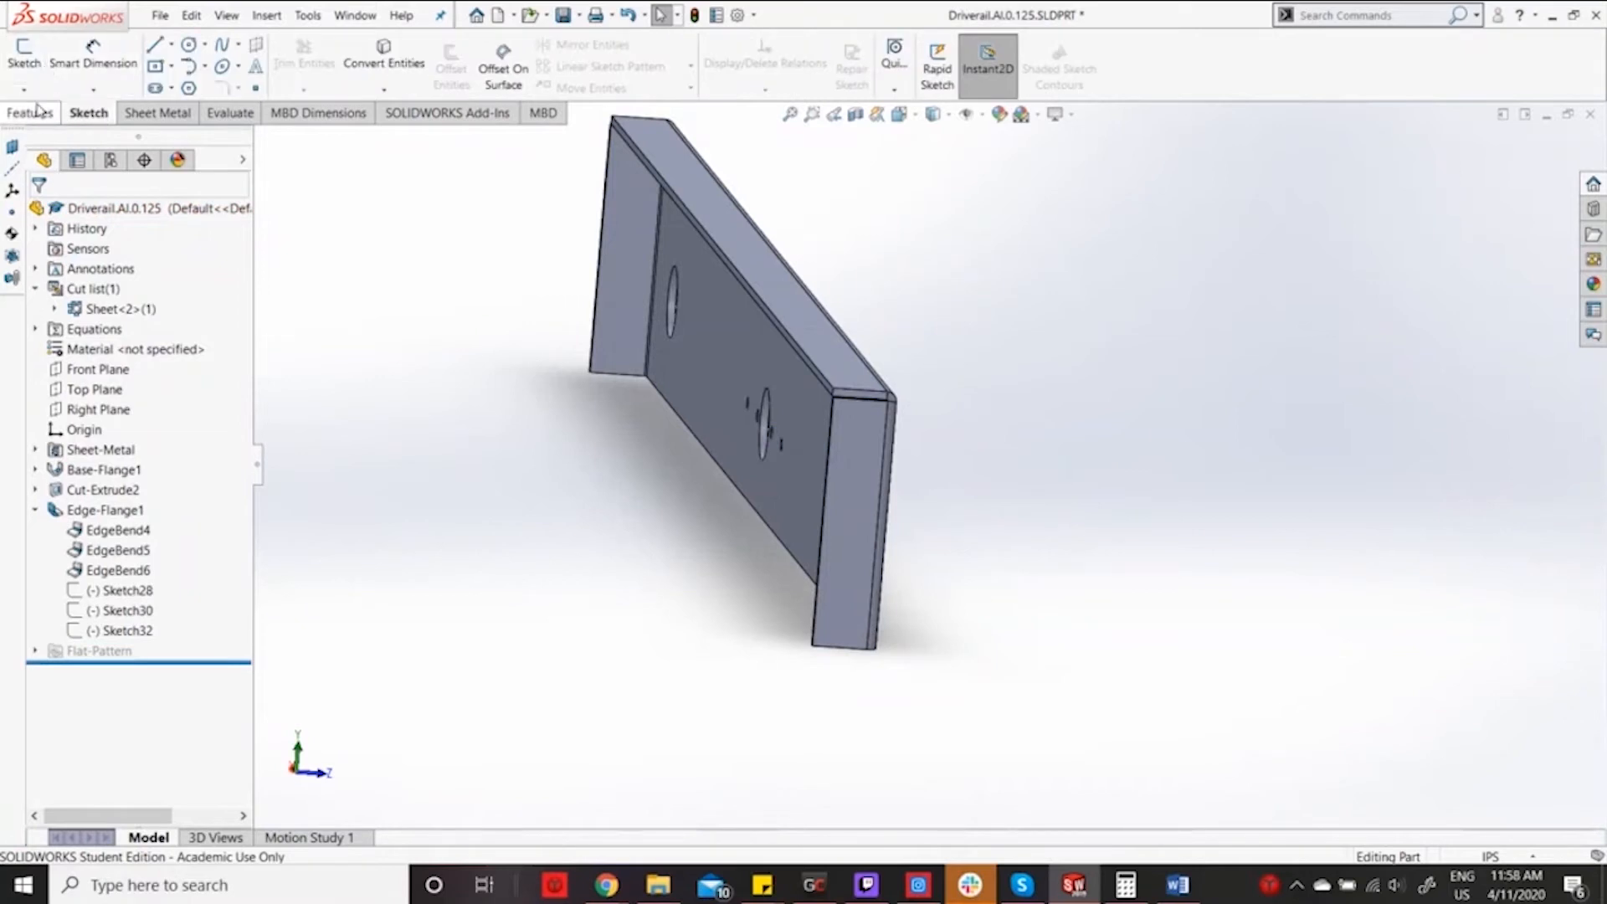
left_click(30, 112)
left_click(81, 116)
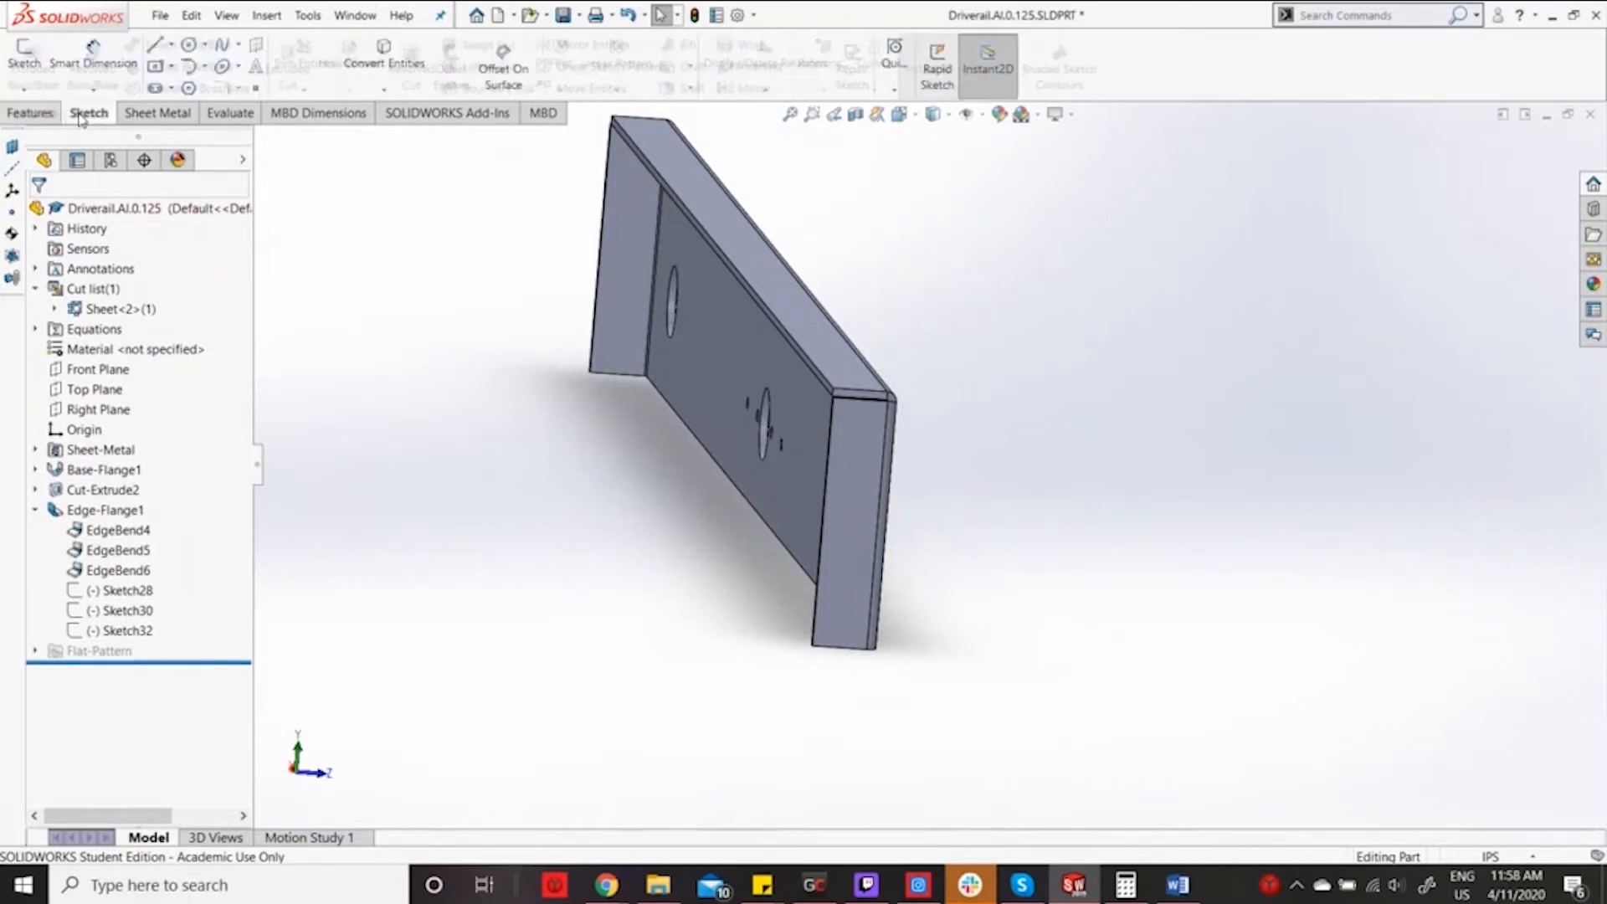
left_click(24, 55)
scroll(853, 392, "down", 2)
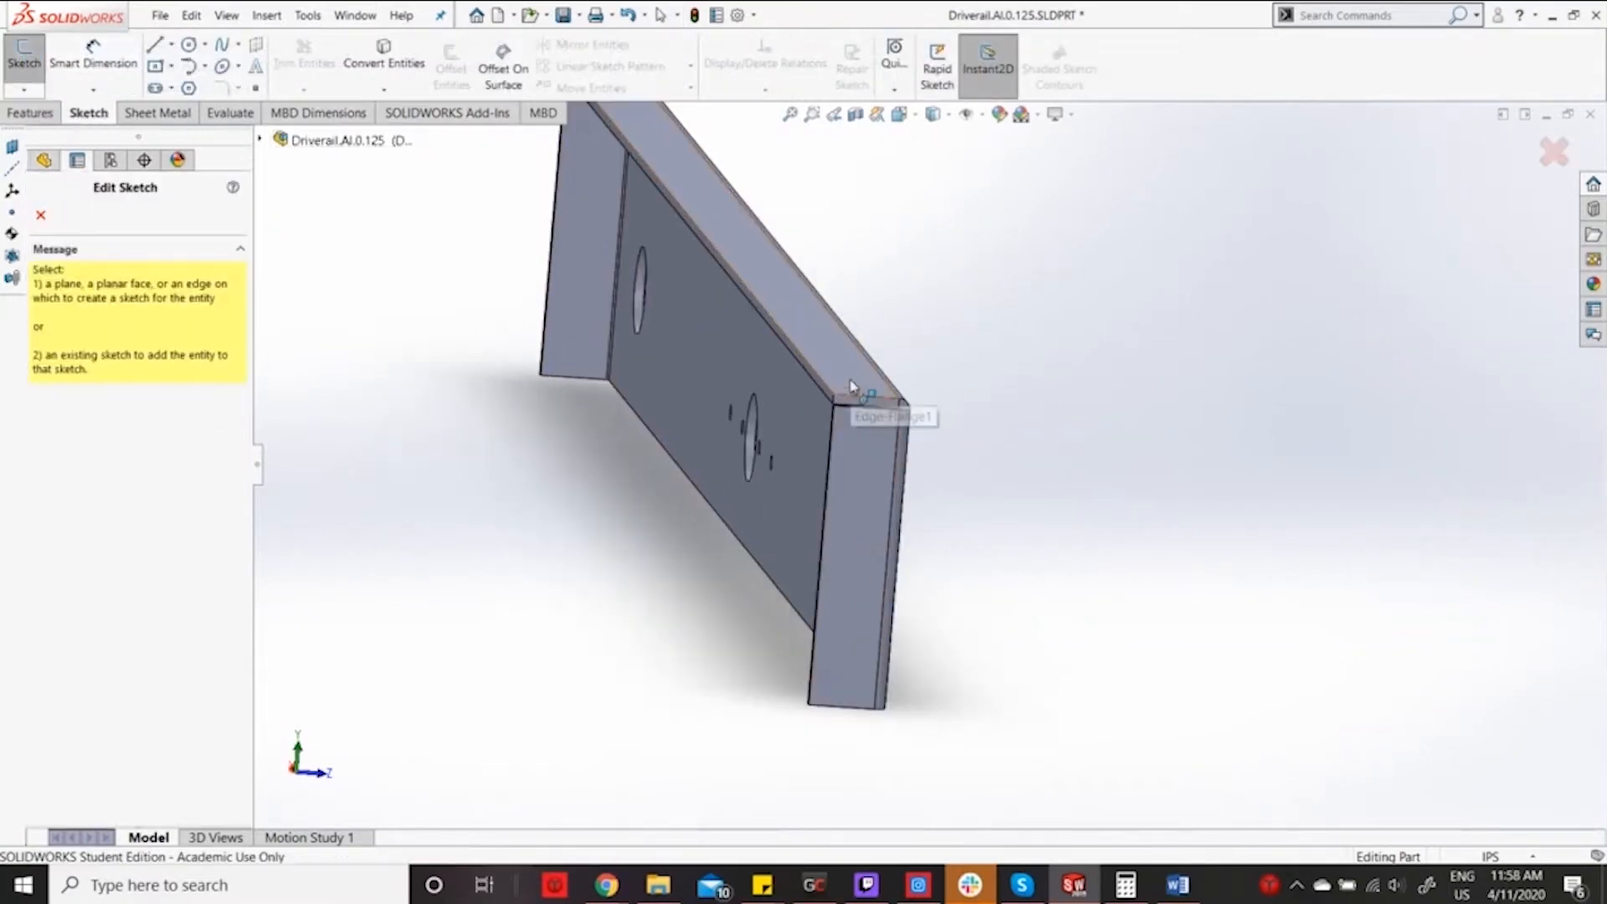
scroll(841, 358, "up", 3)
middle_click_drag(841, 350, 830, 405)
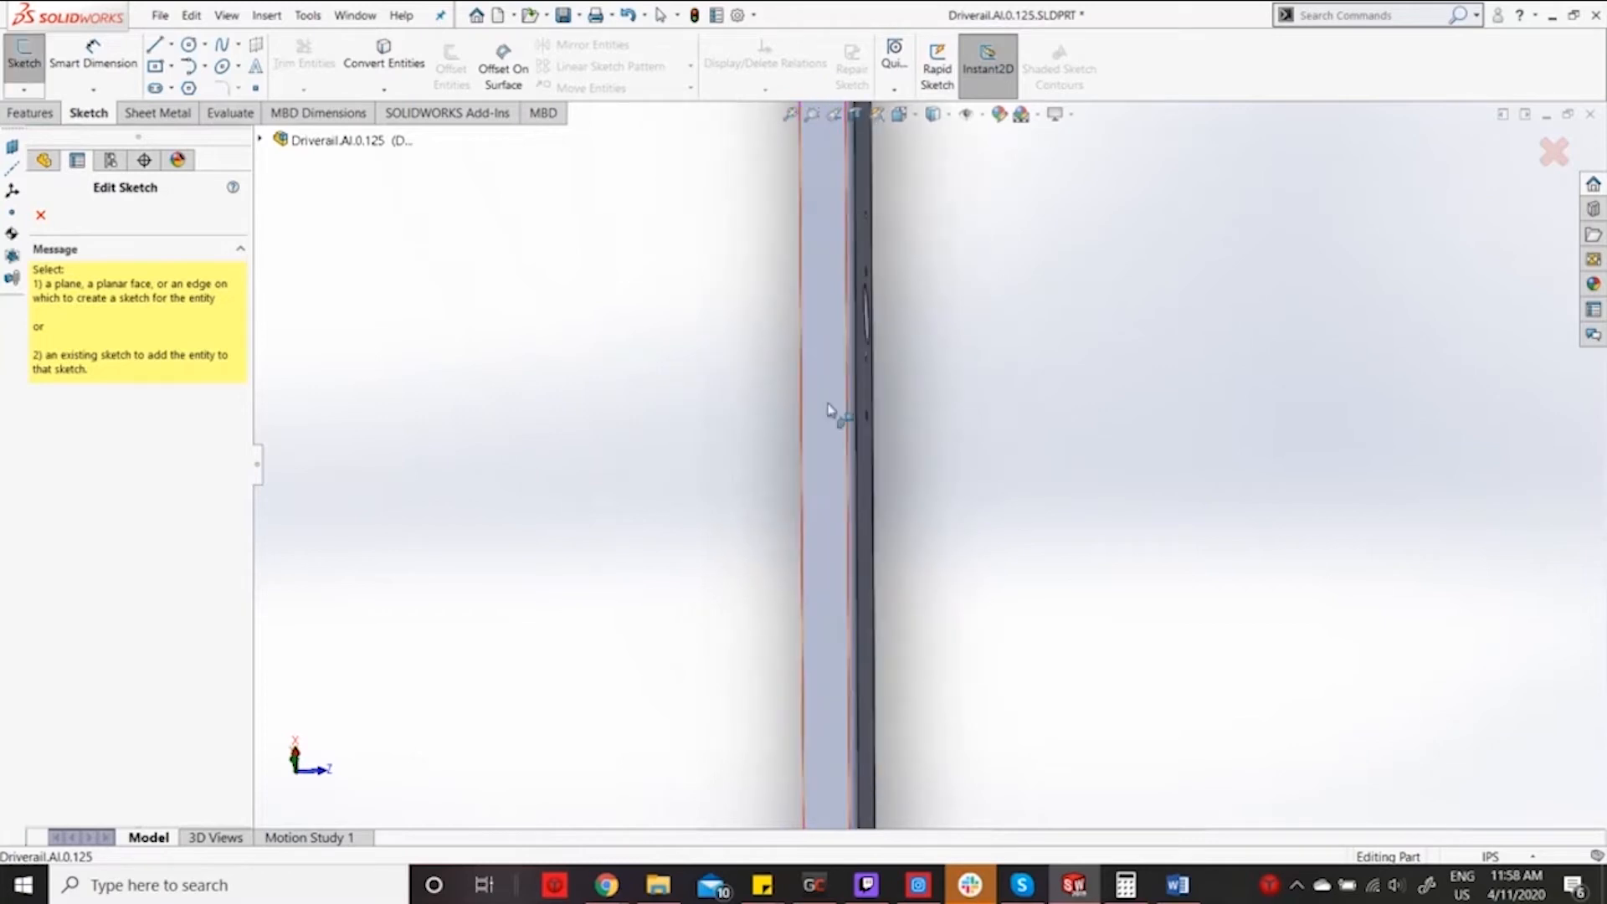
left_click(898, 115)
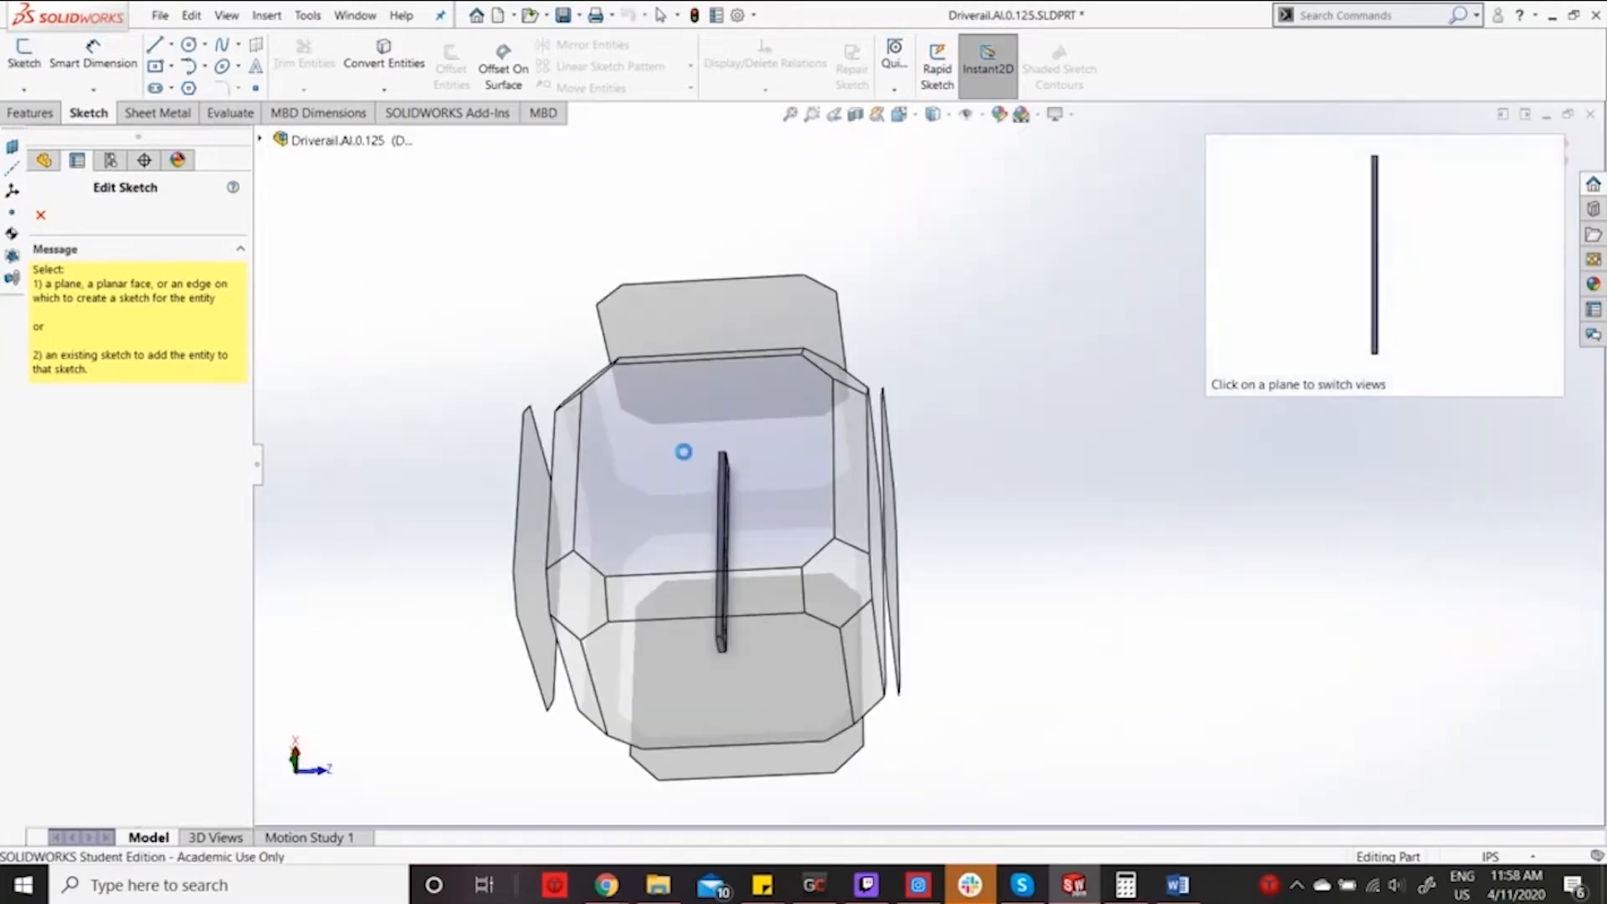
left_click(681, 449)
scroll(928, 168, "down", 6)
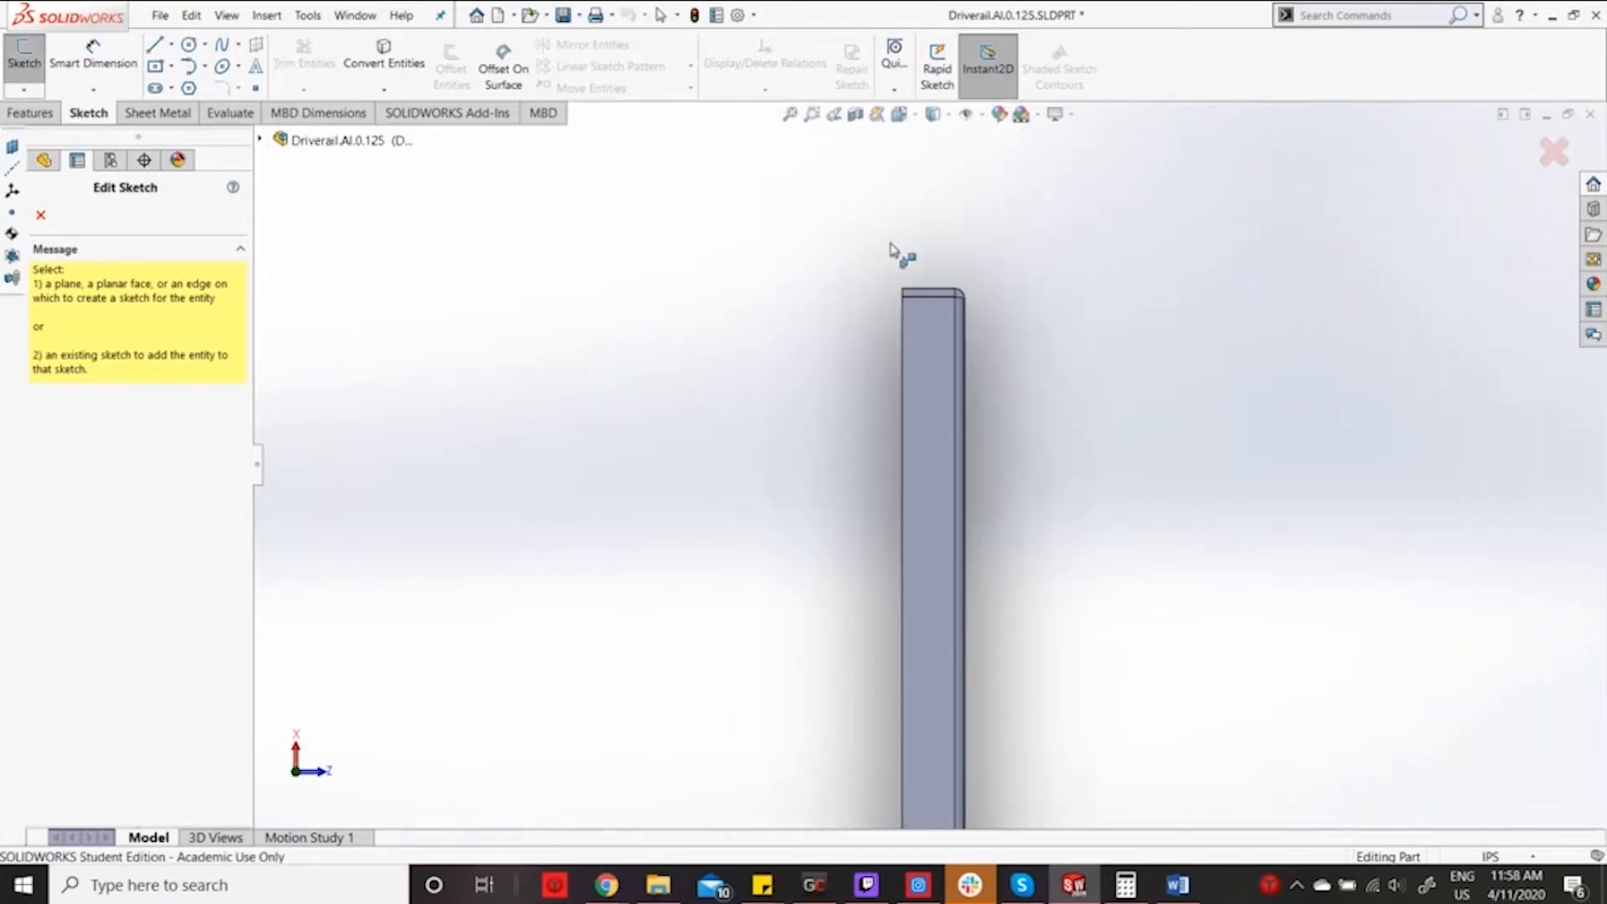
scroll(929, 292, "down", 1)
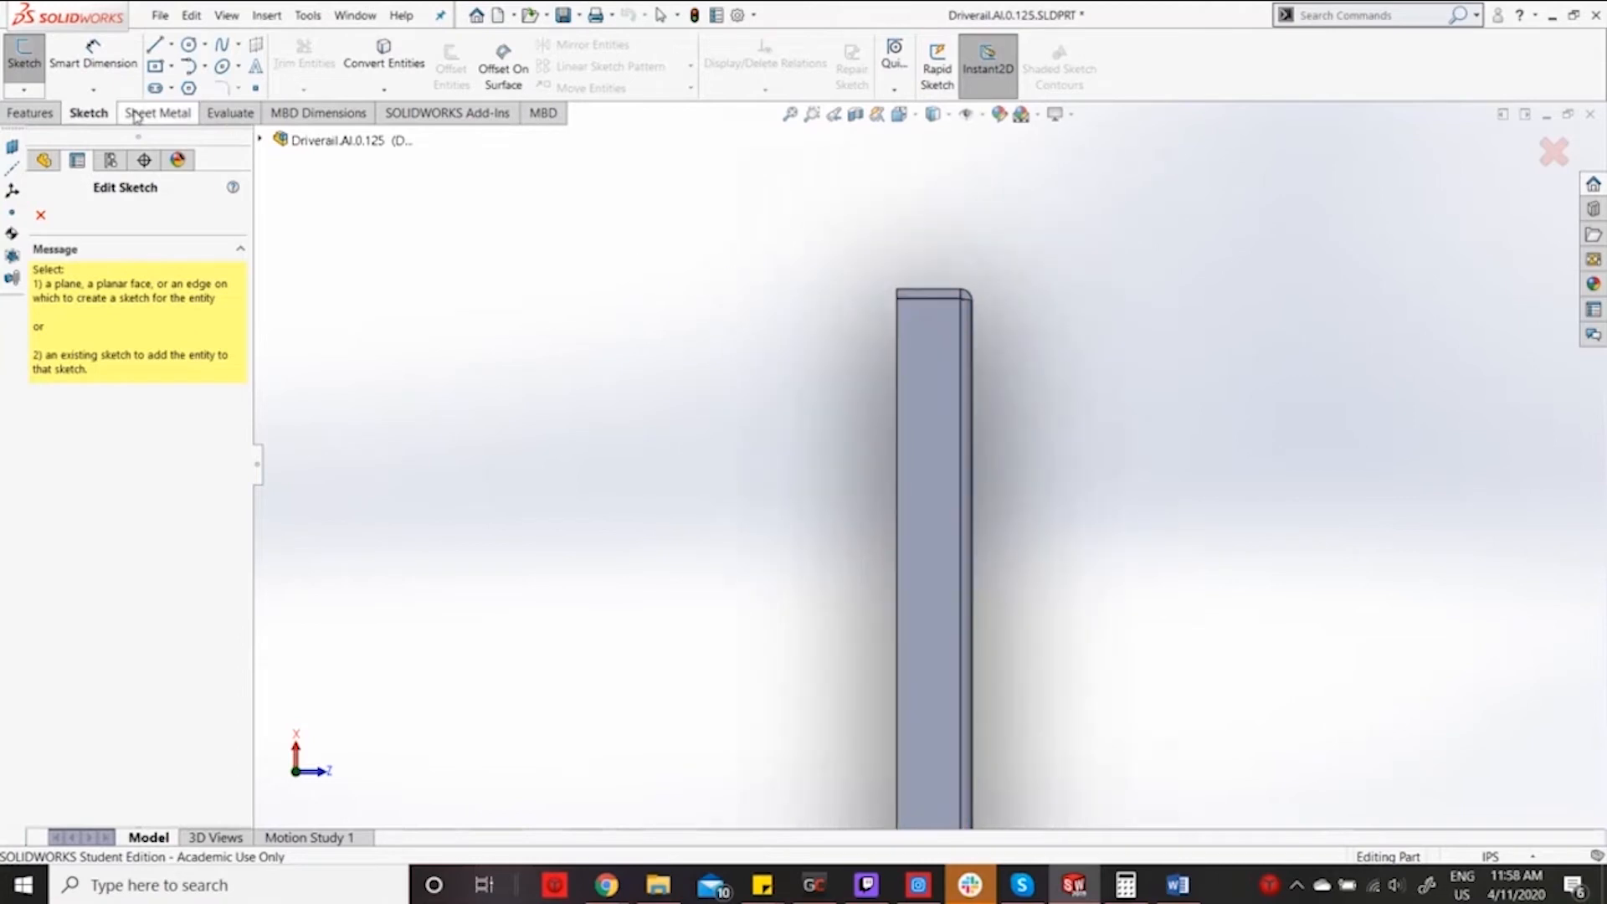
scroll(961, 348, "down", 6)
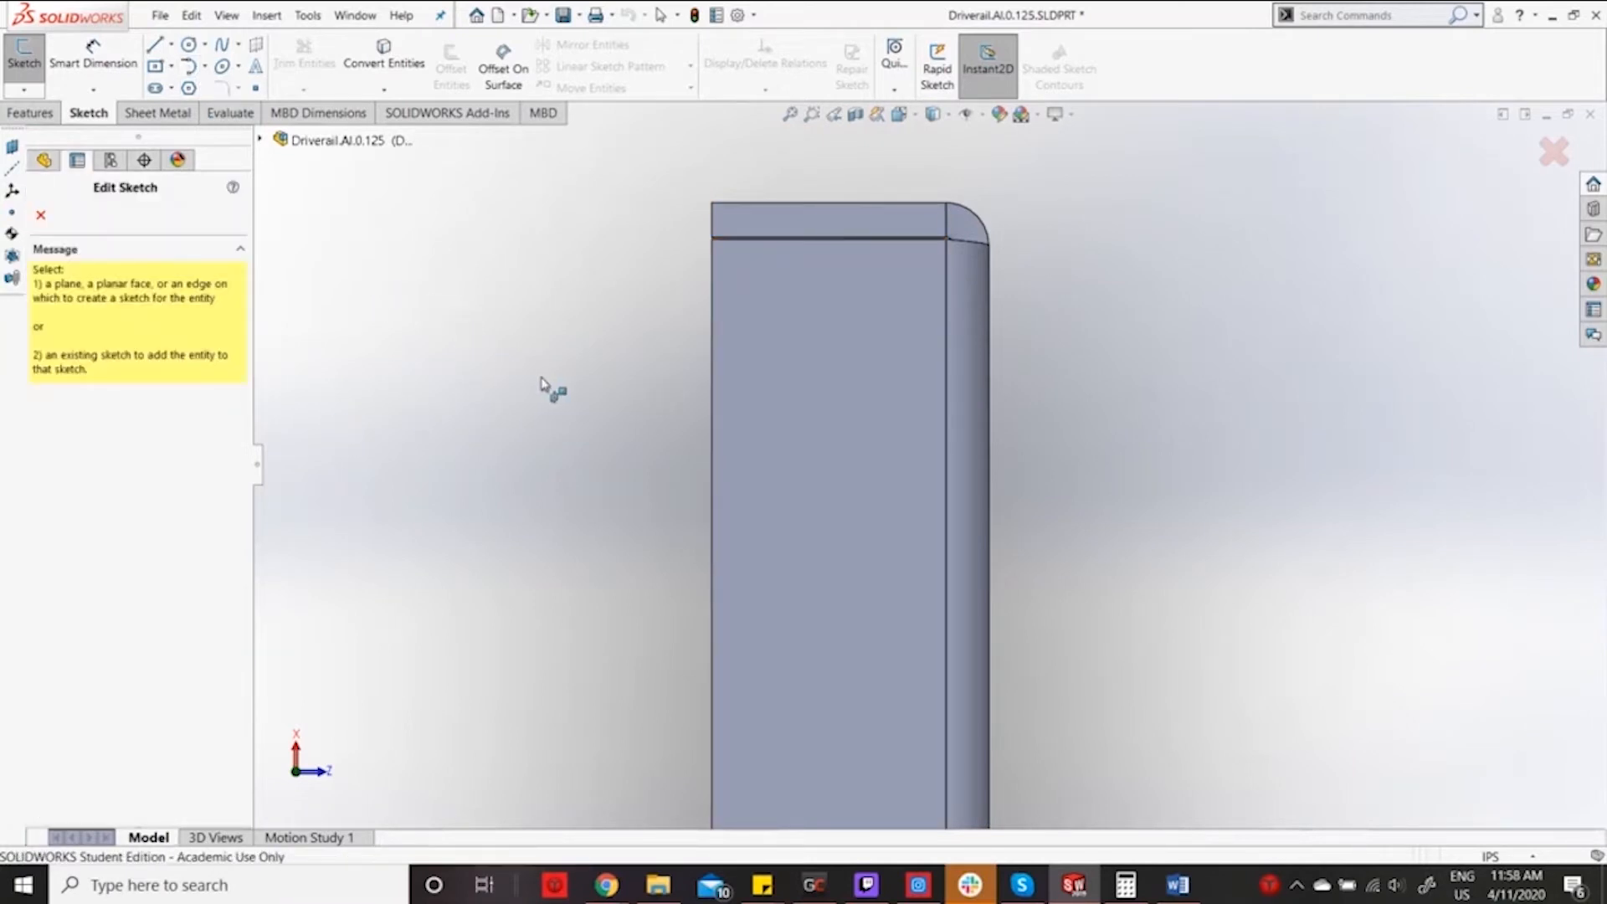
left_click(789, 334)
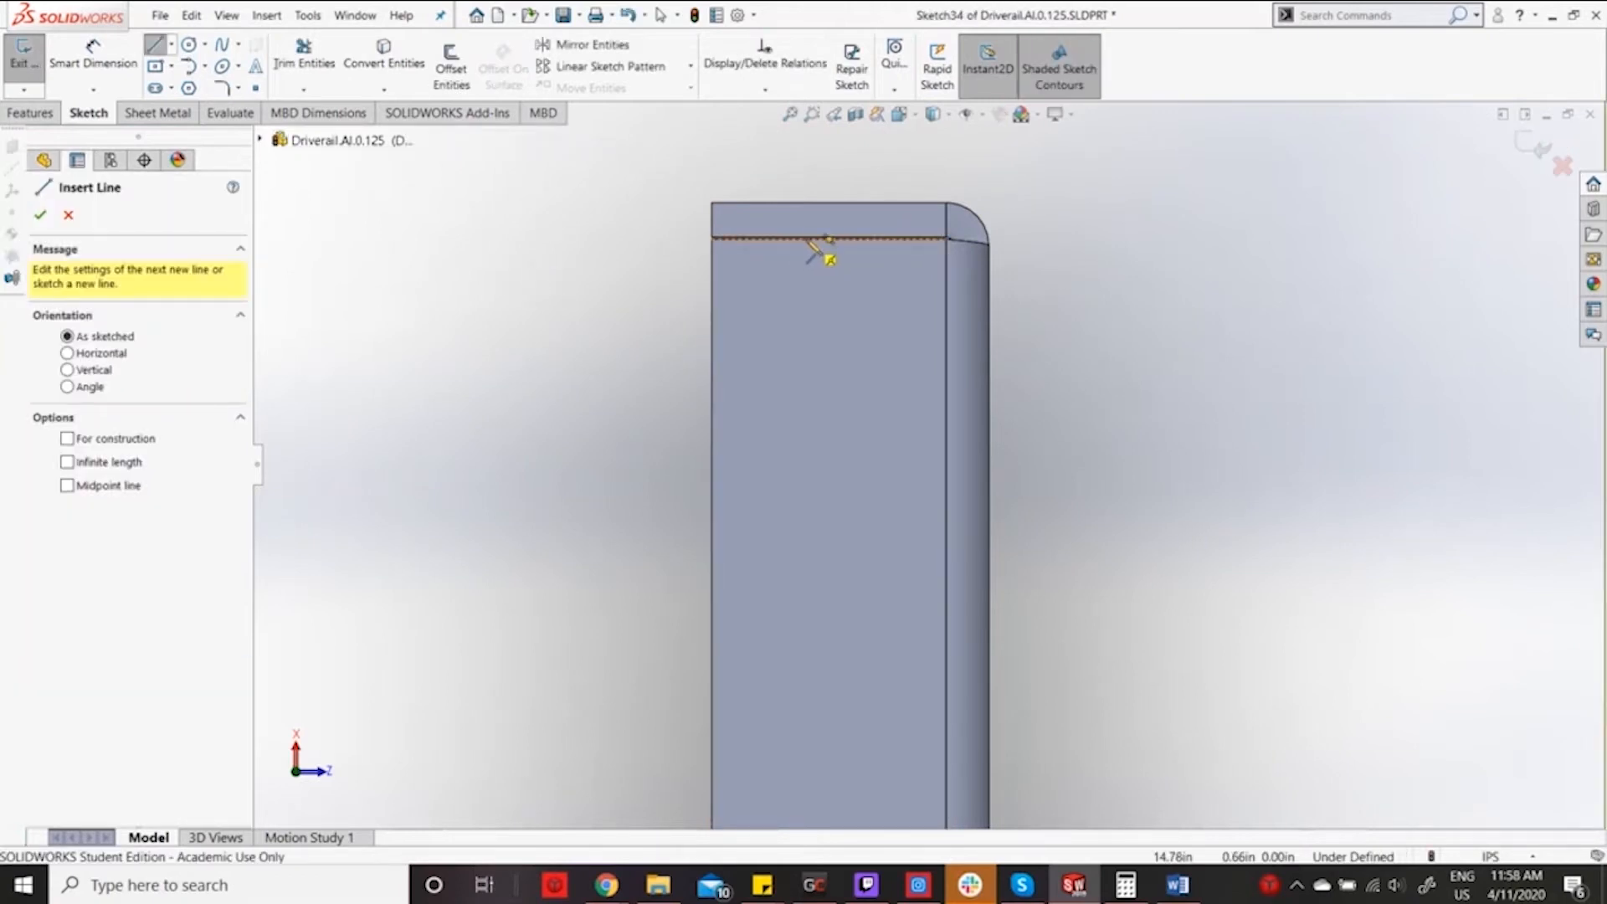
Sketch a straight lengthwise line along the long flange's face, from one end edge to the opposite end edge.
left_click(824, 242)
scroll(816, 427, "up", 10)
scroll(859, 494, "up", 7)
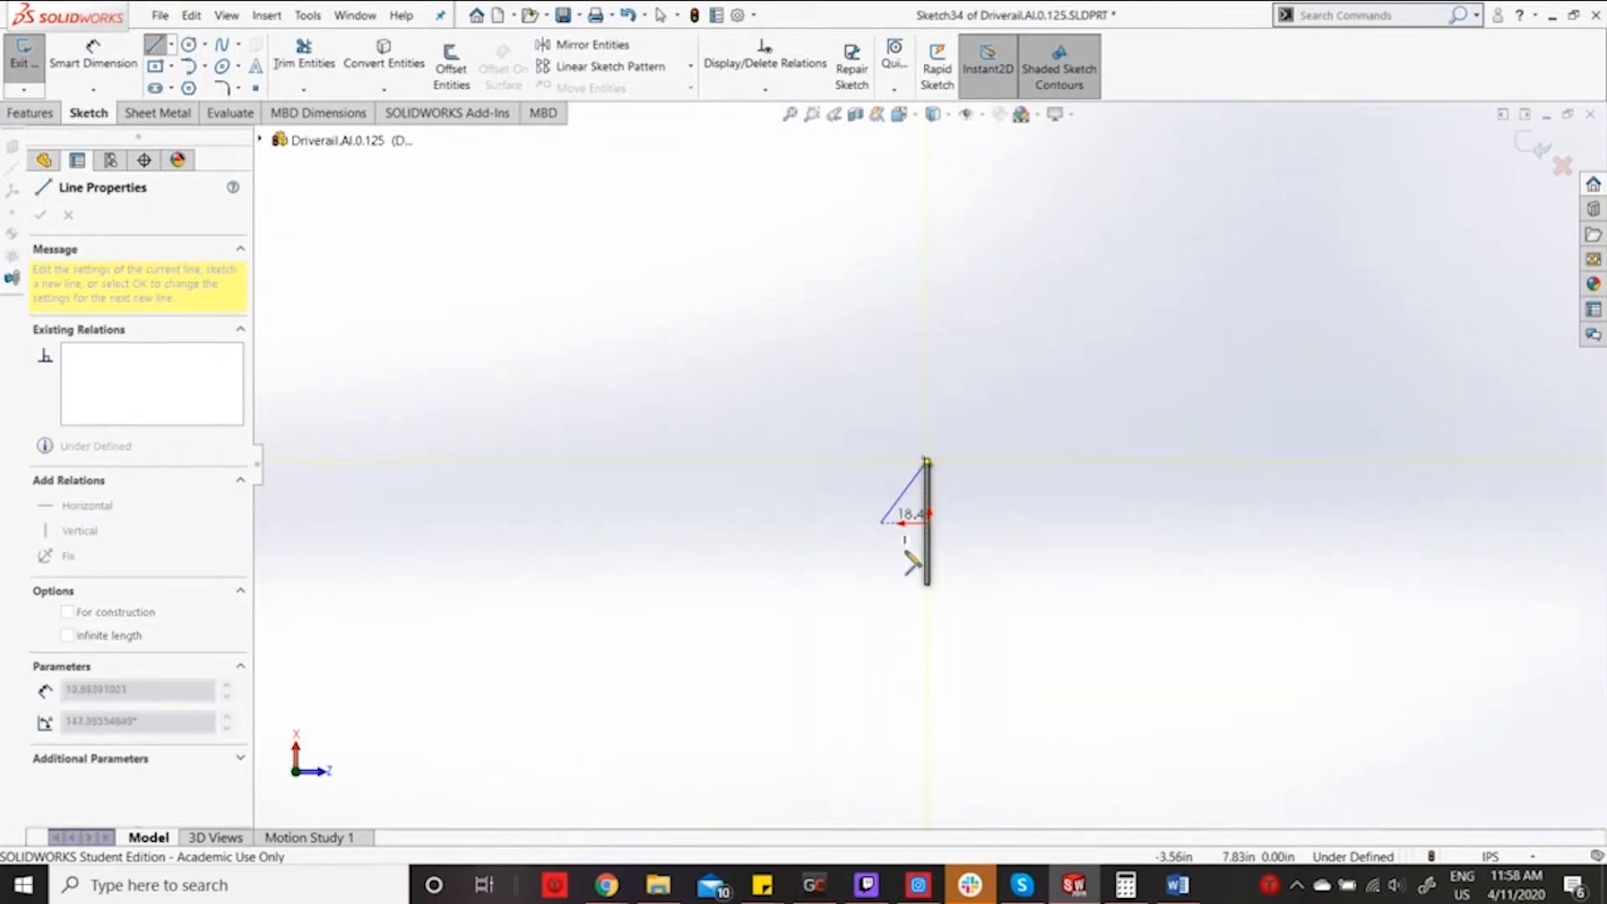
scroll(988, 643, "down", 14)
scroll(1080, 712, "down", 4)
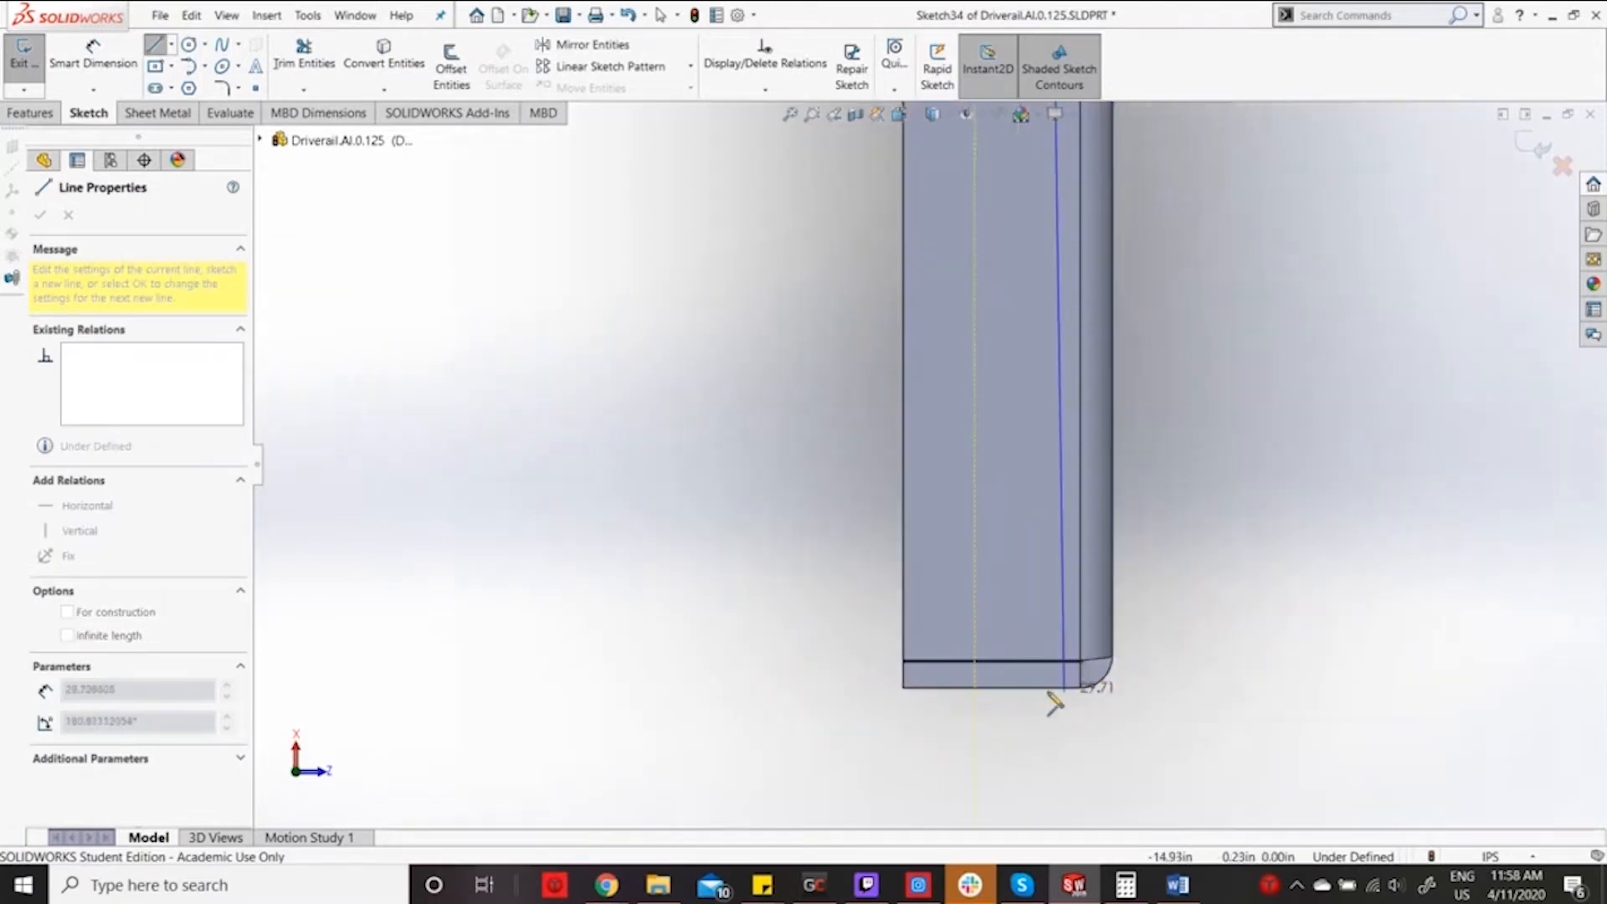
left_click(975, 662)
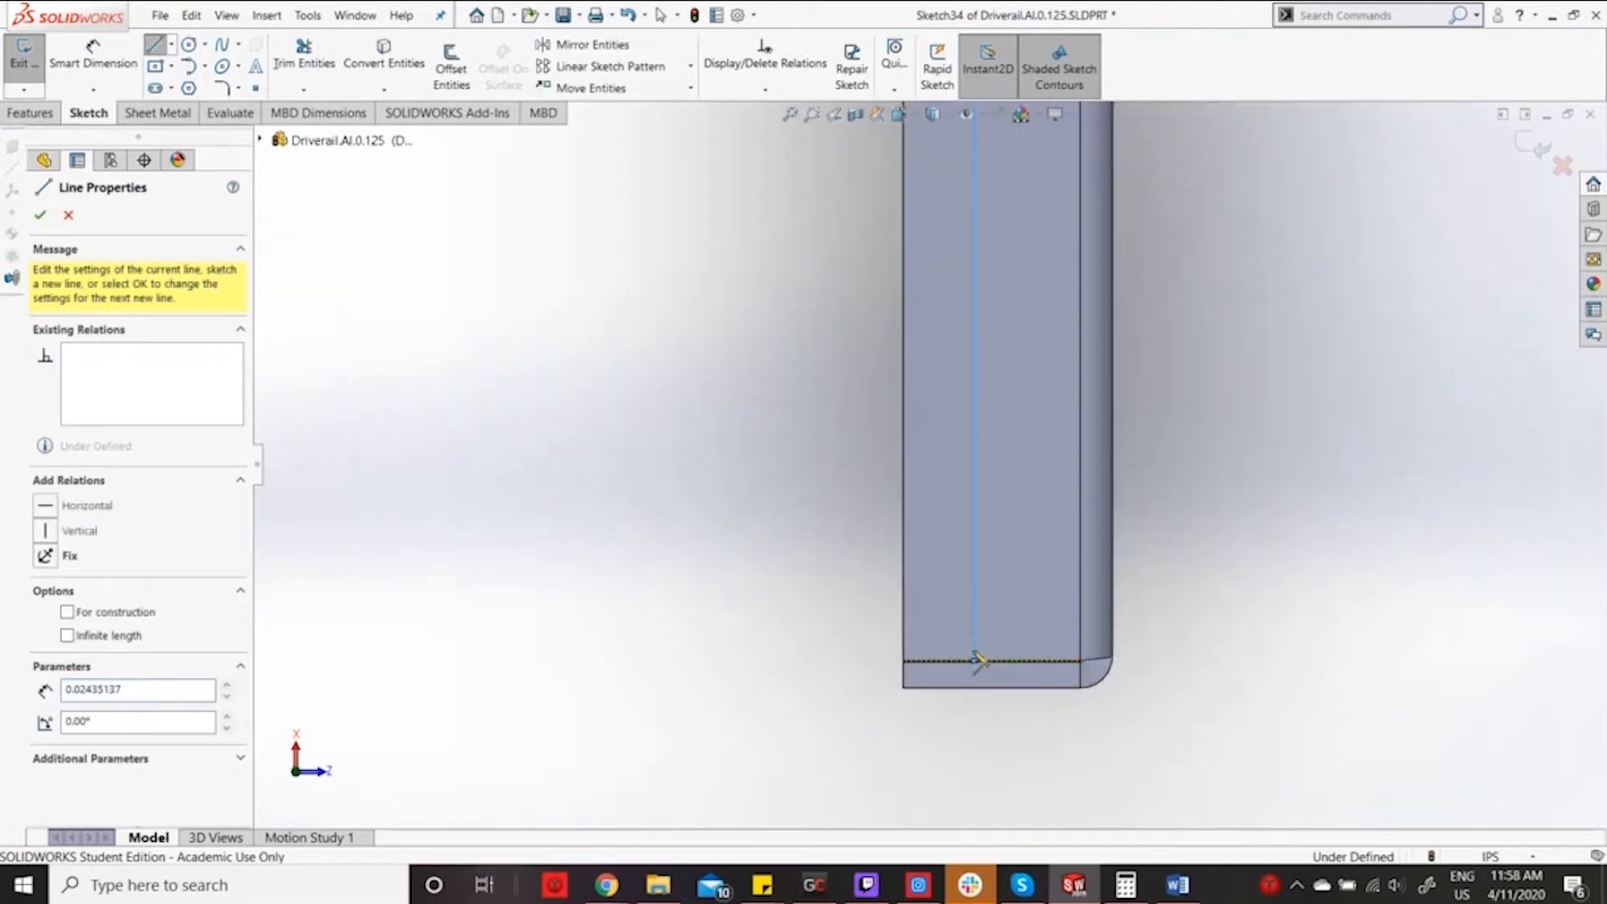
Finish the lengthwise line on the long flange's face and convert it to construction geometry.
key("Escape")
left_click(975, 586)
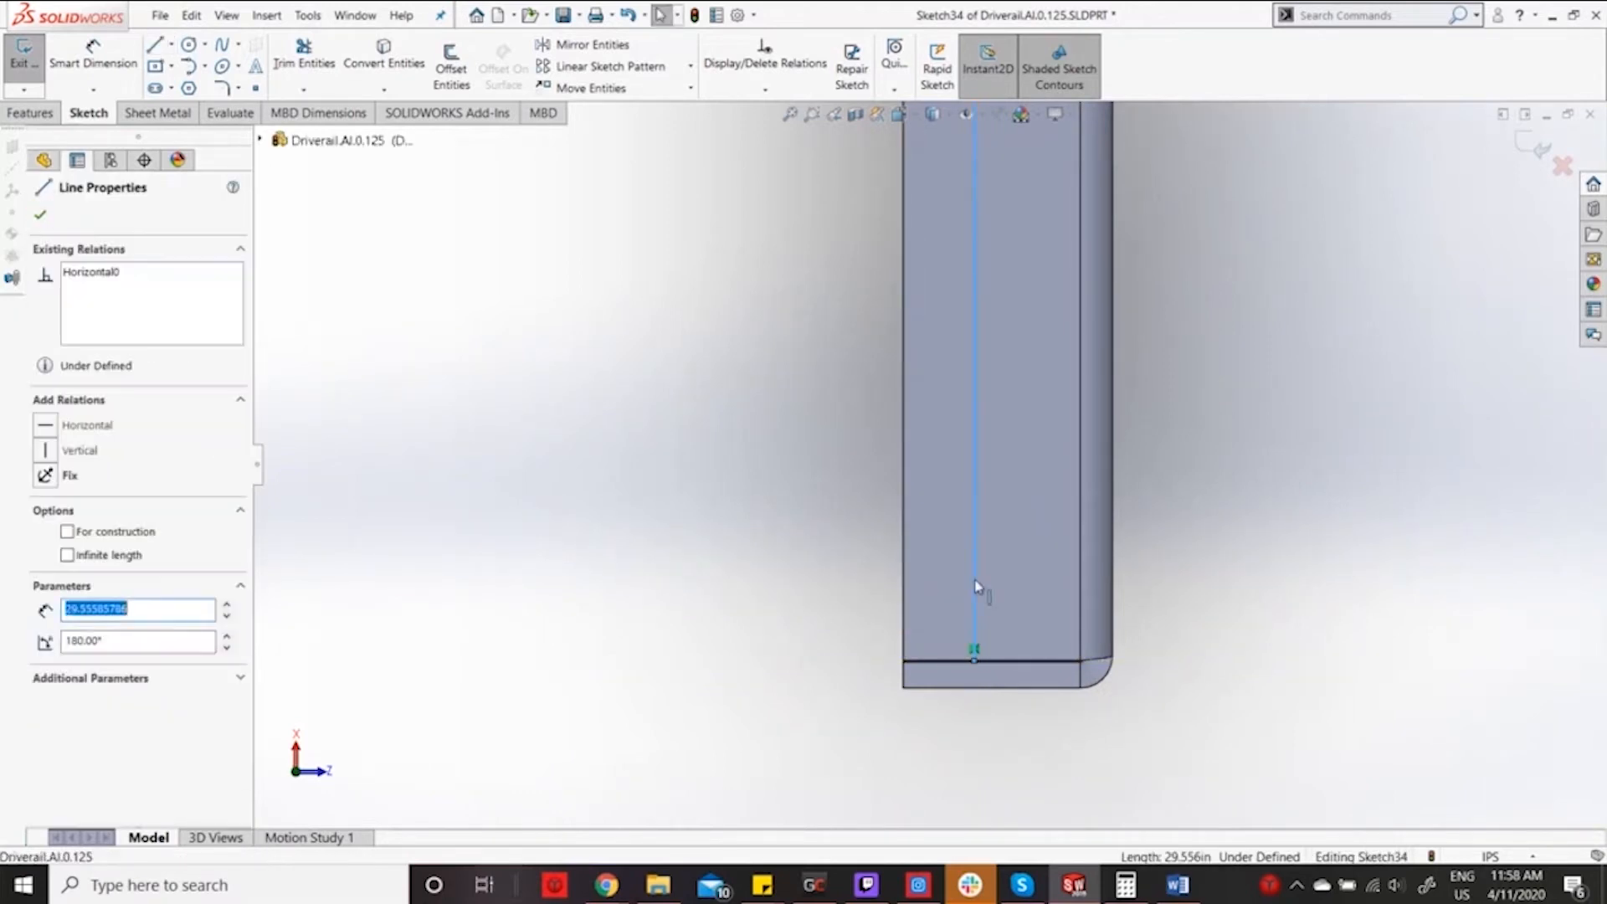
right_click(975, 586)
left_click(1038, 551)
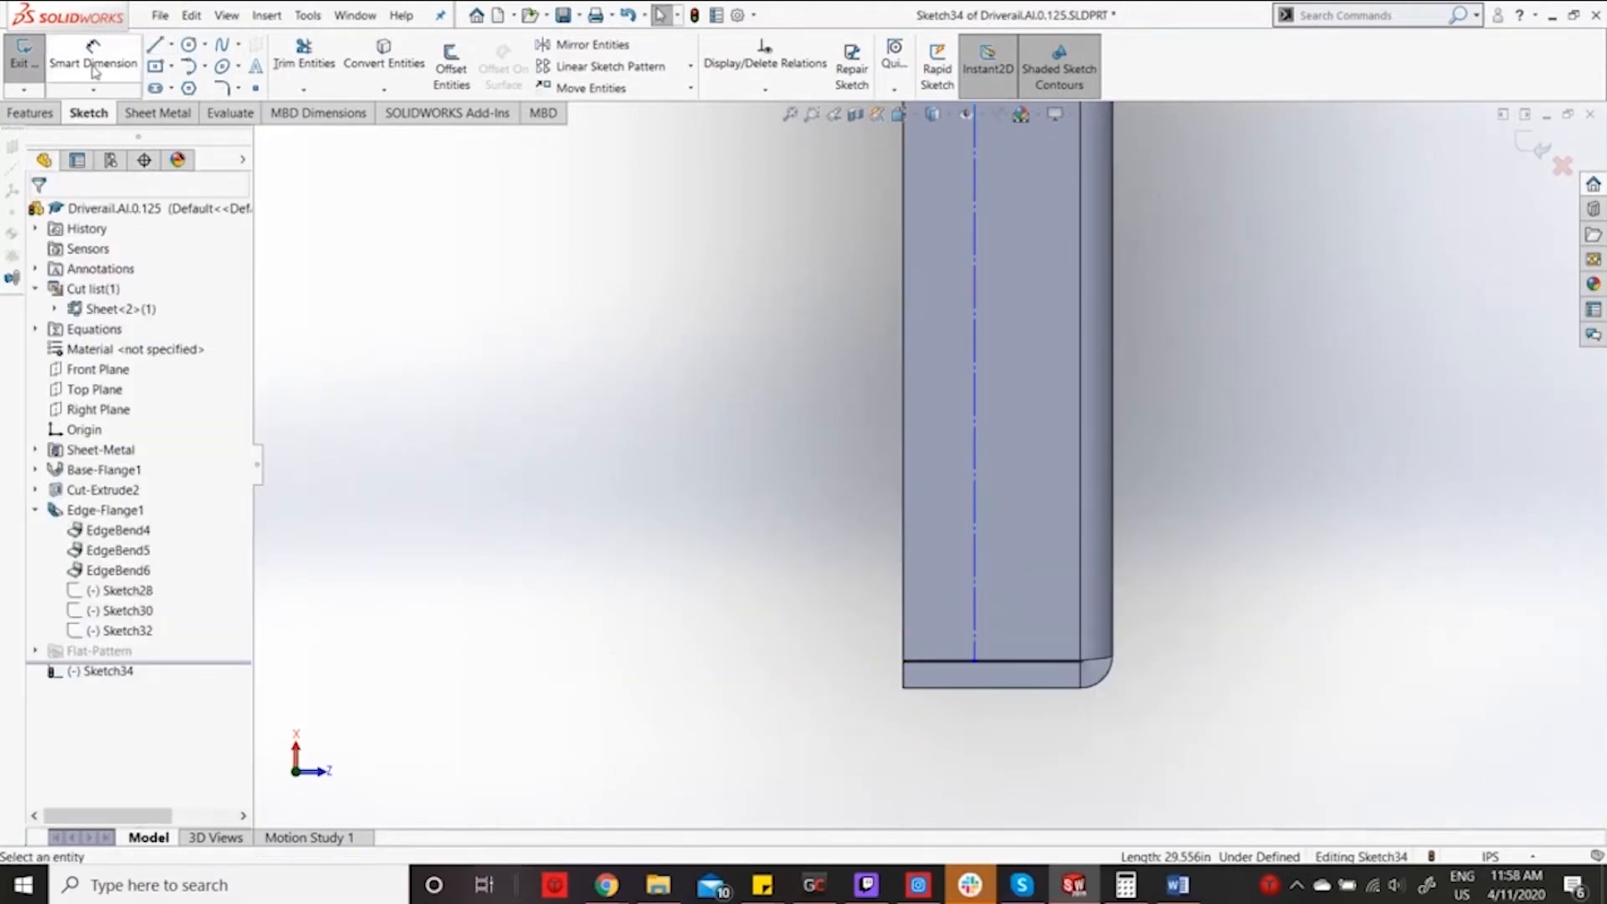
Dimension the construction line 0.5 in from the long flange's free outer edge.
left_click(94, 67)
left_click(974, 290)
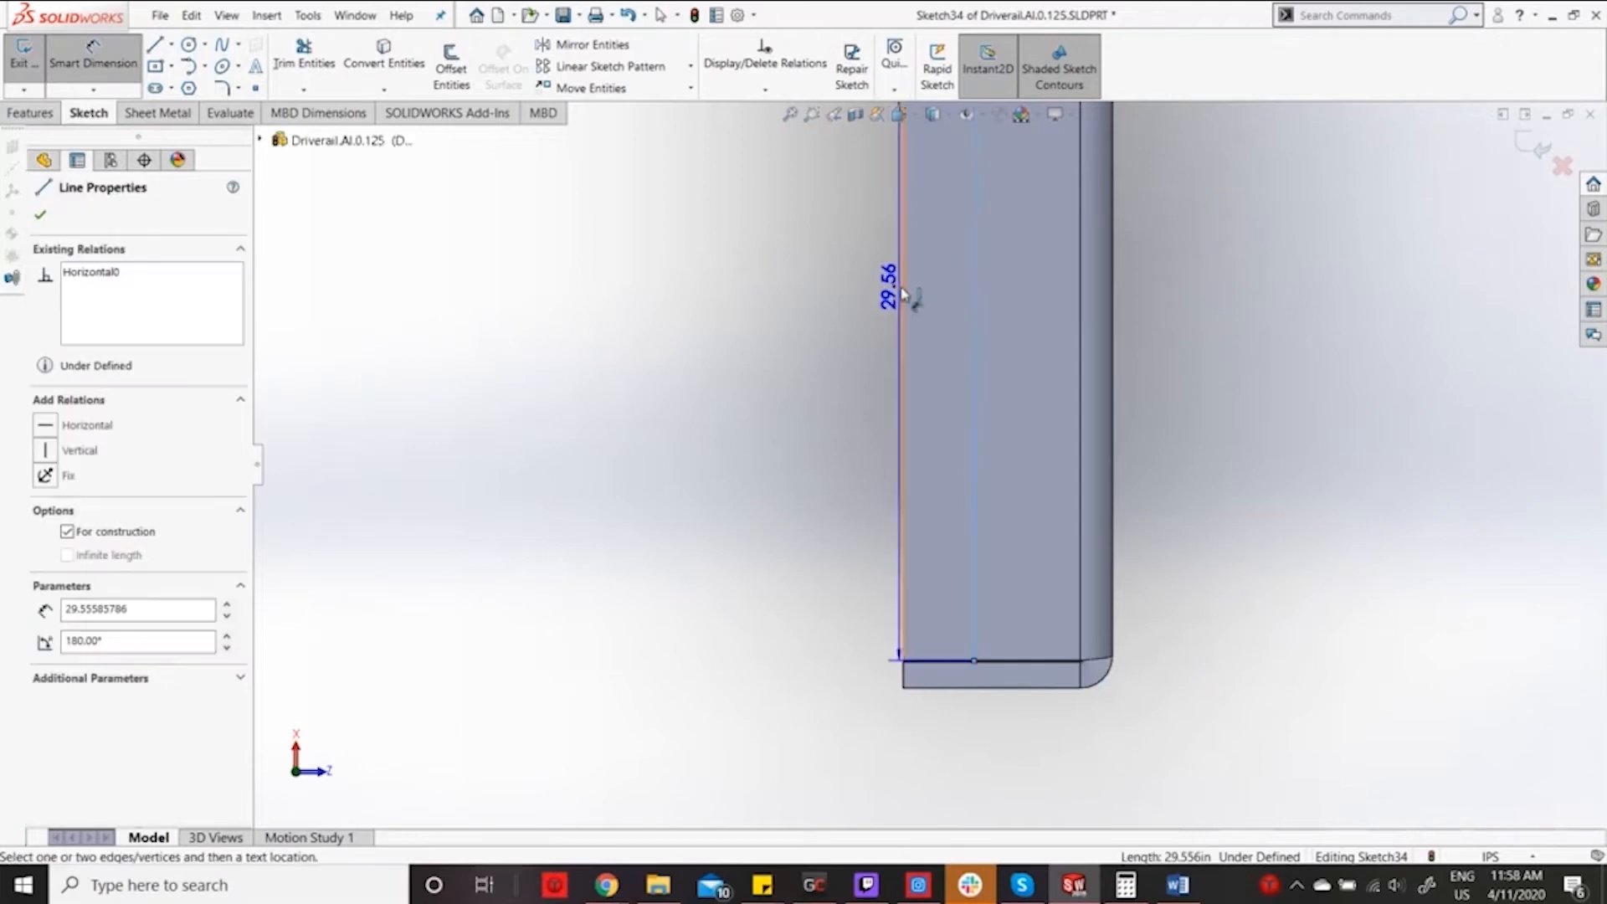
left_click(904, 295)
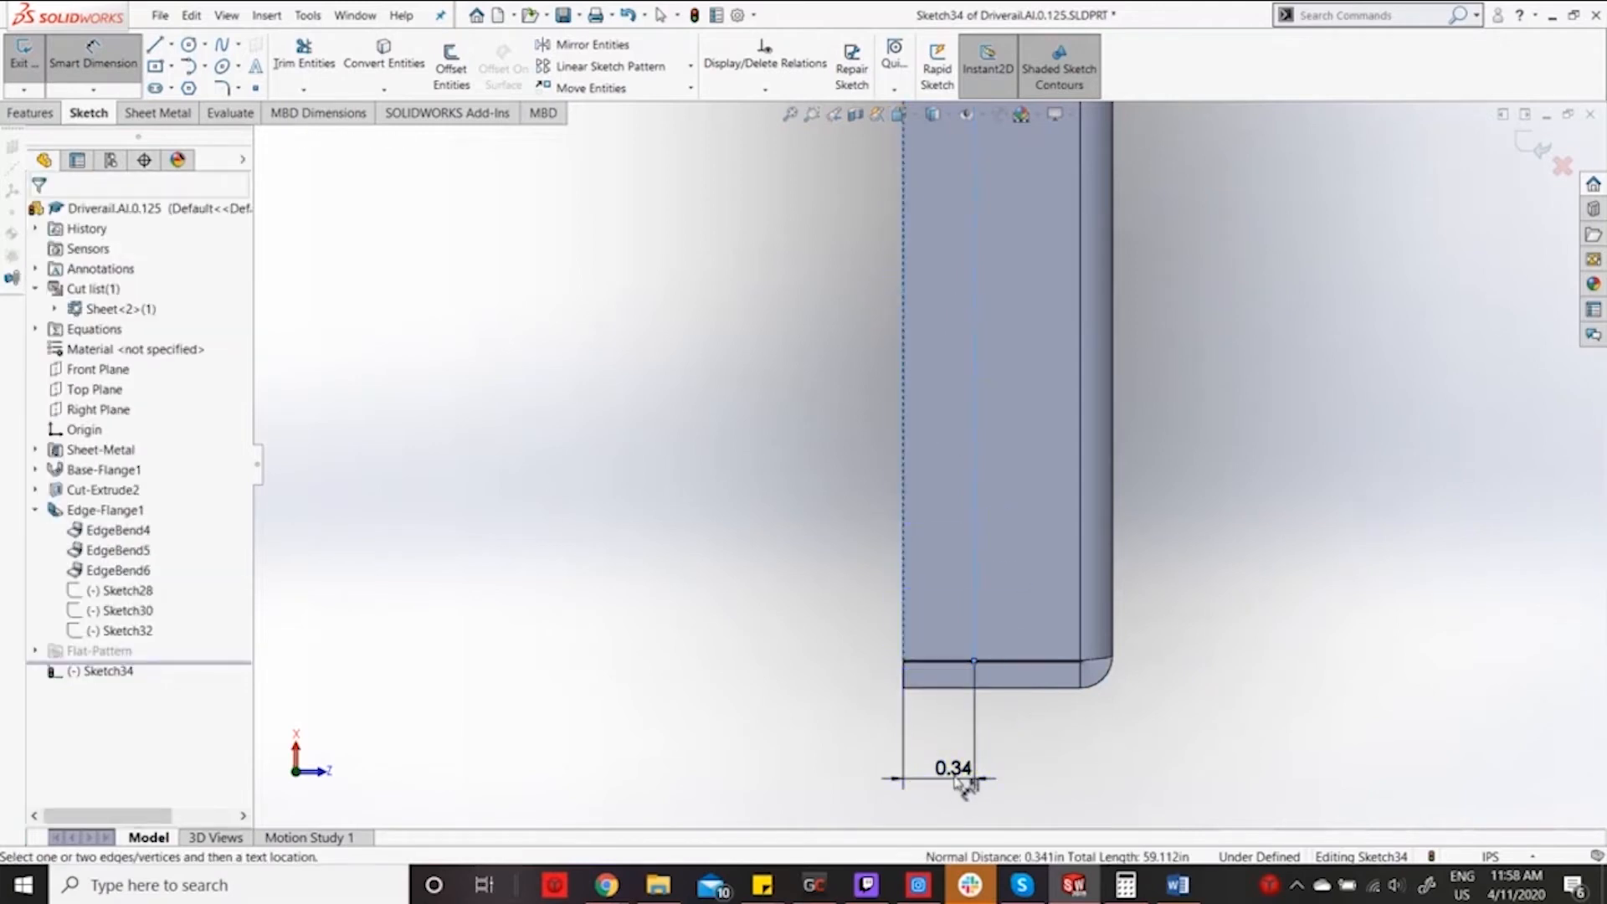
left_click(952, 763)
type("0.5")
key("Return")
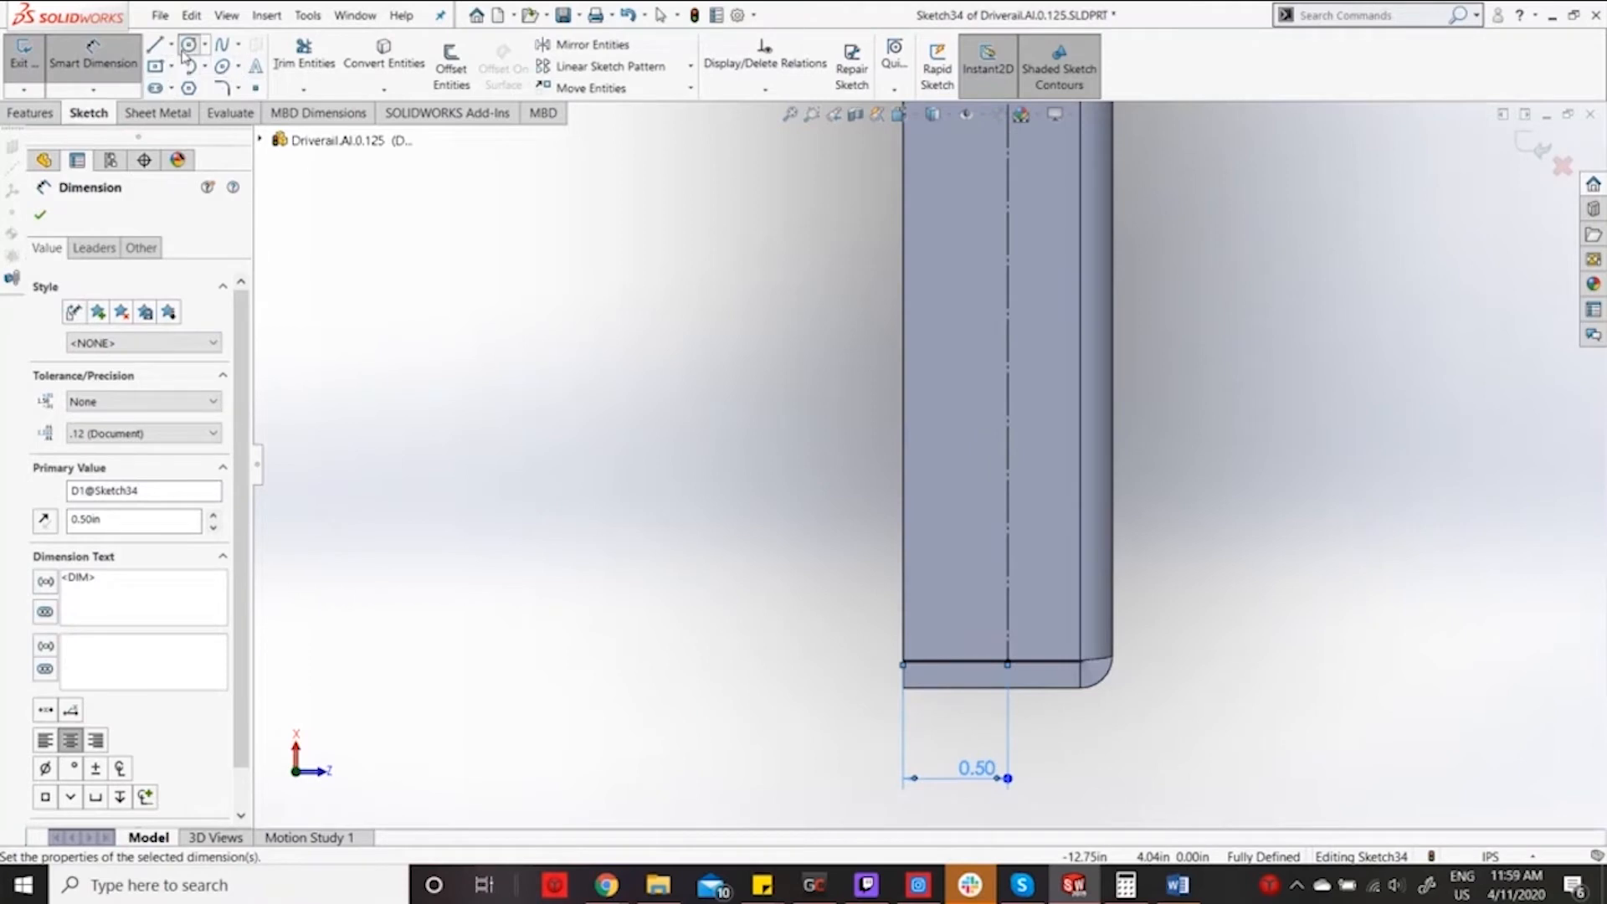
left_click(187, 46)
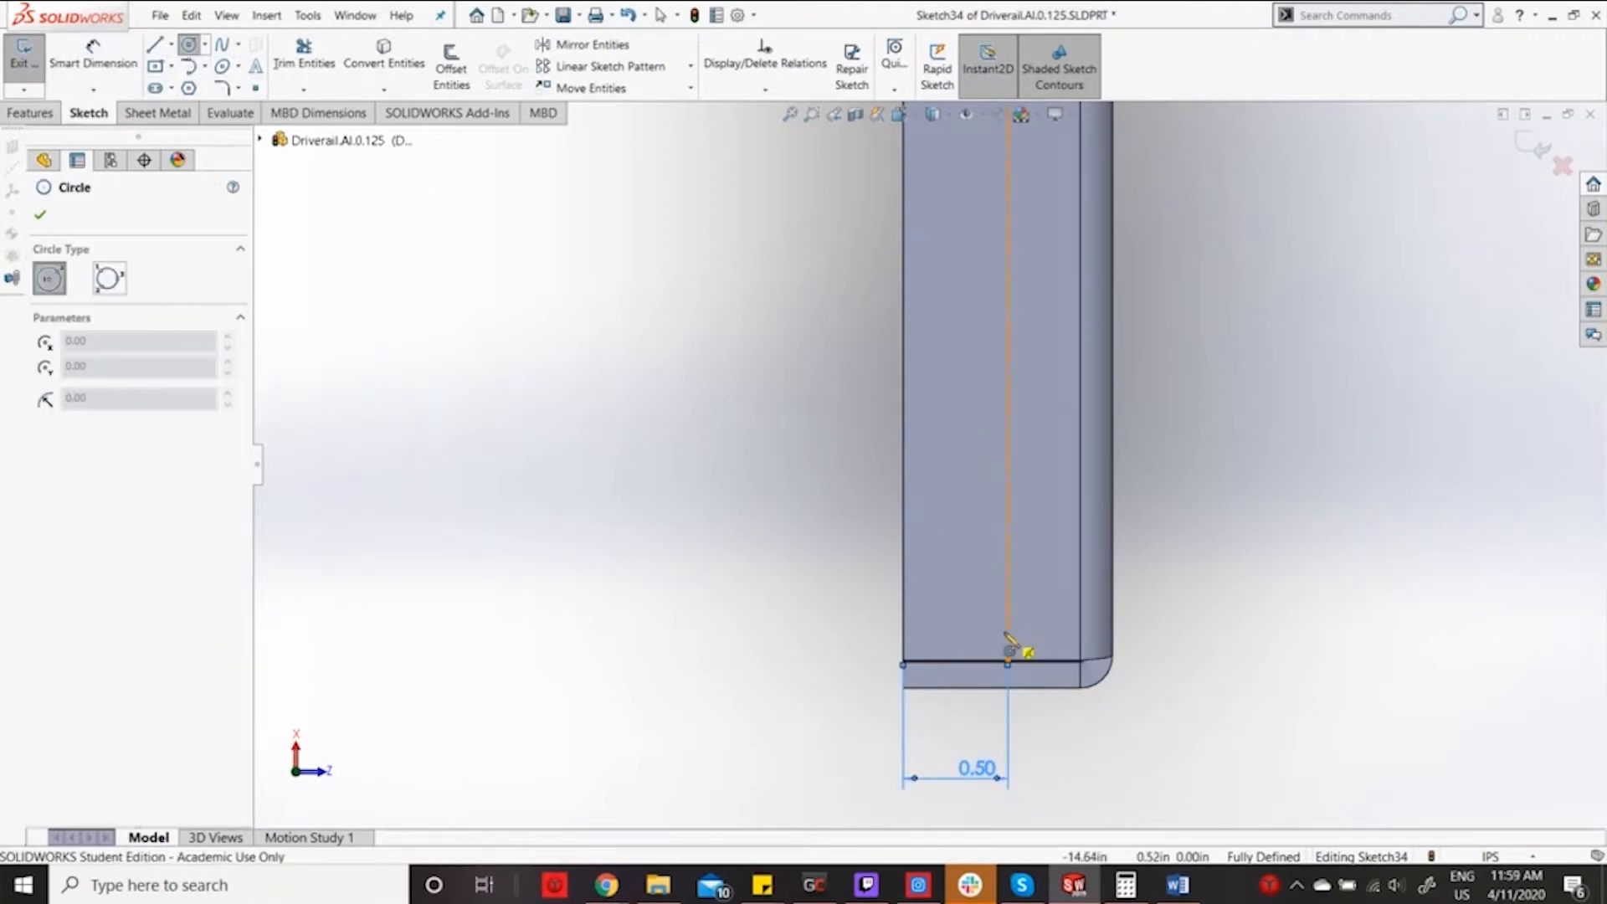
key("Escape")
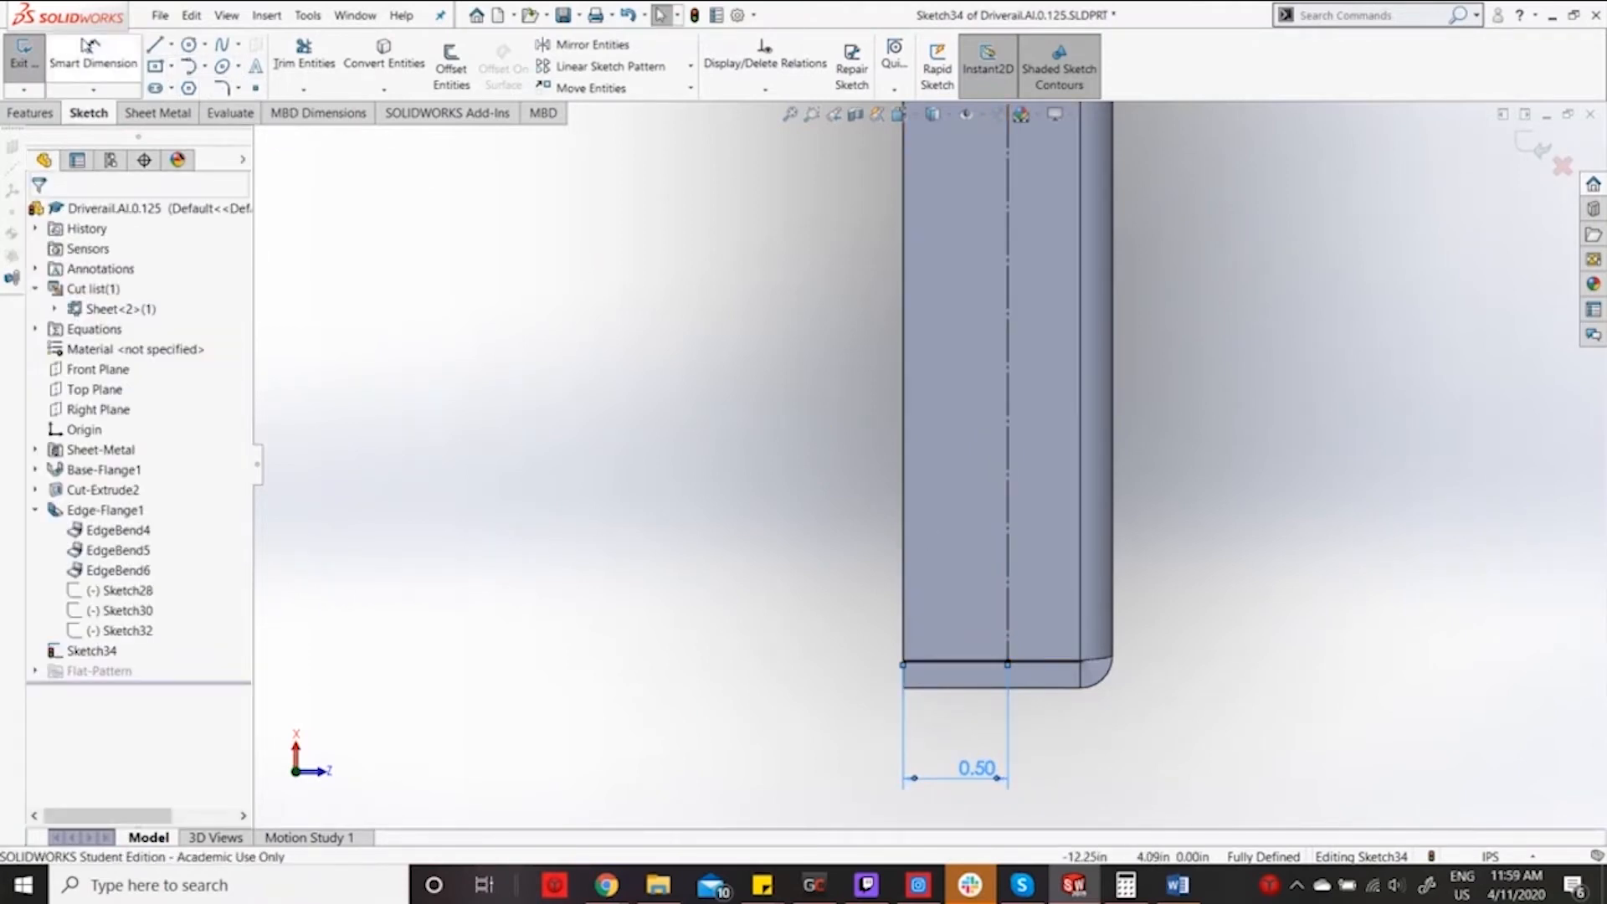
left_click(110, 69)
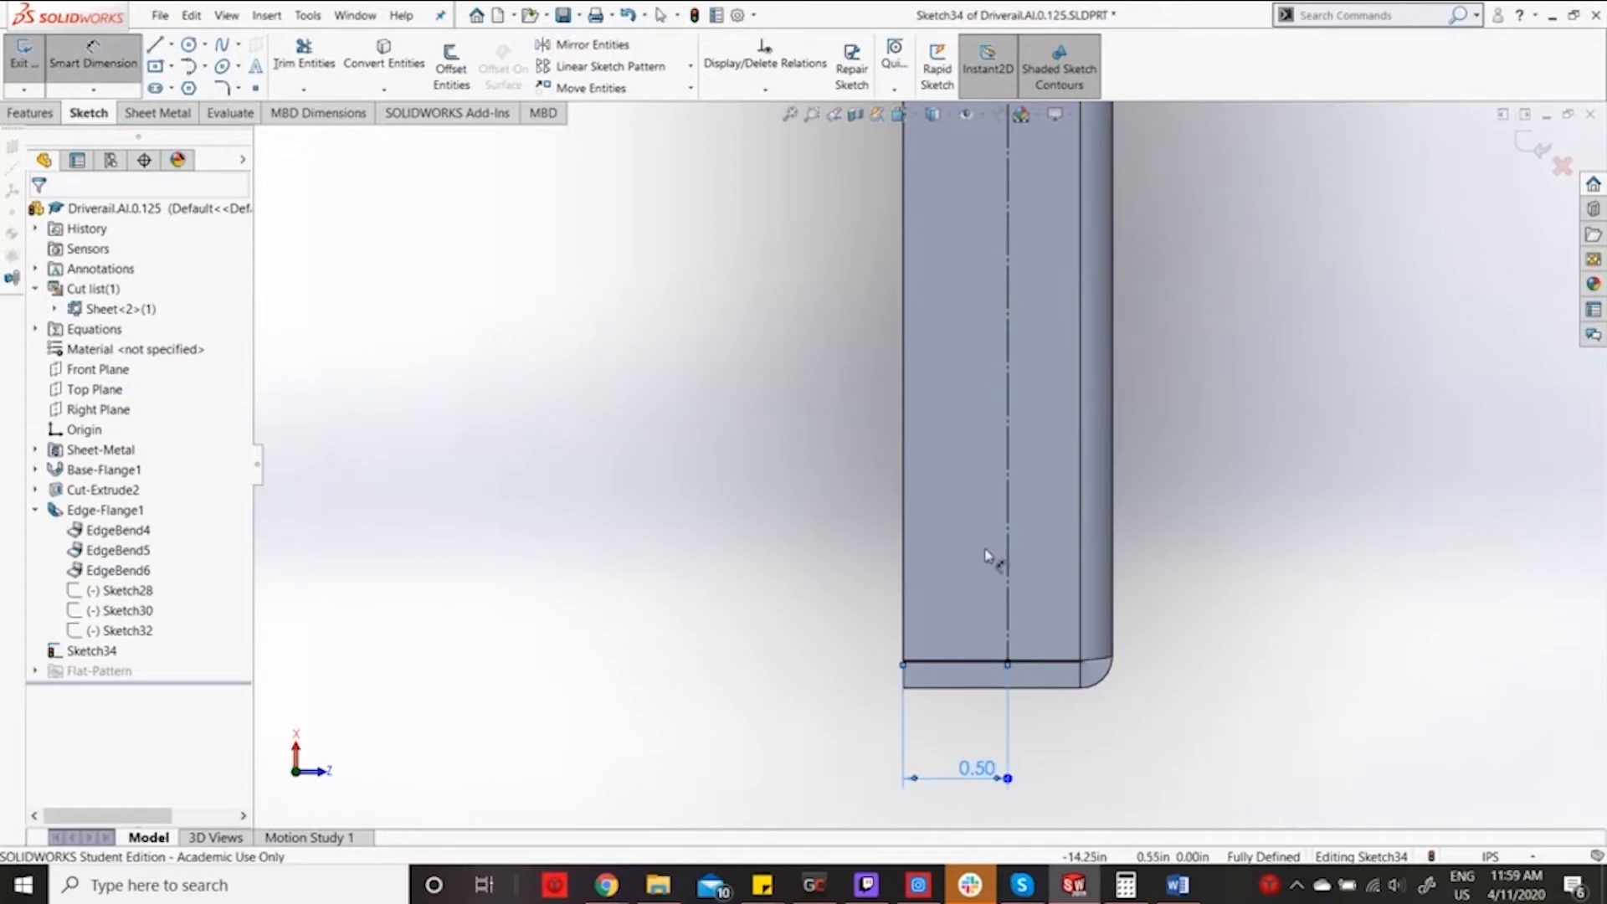
left_click(1115, 543)
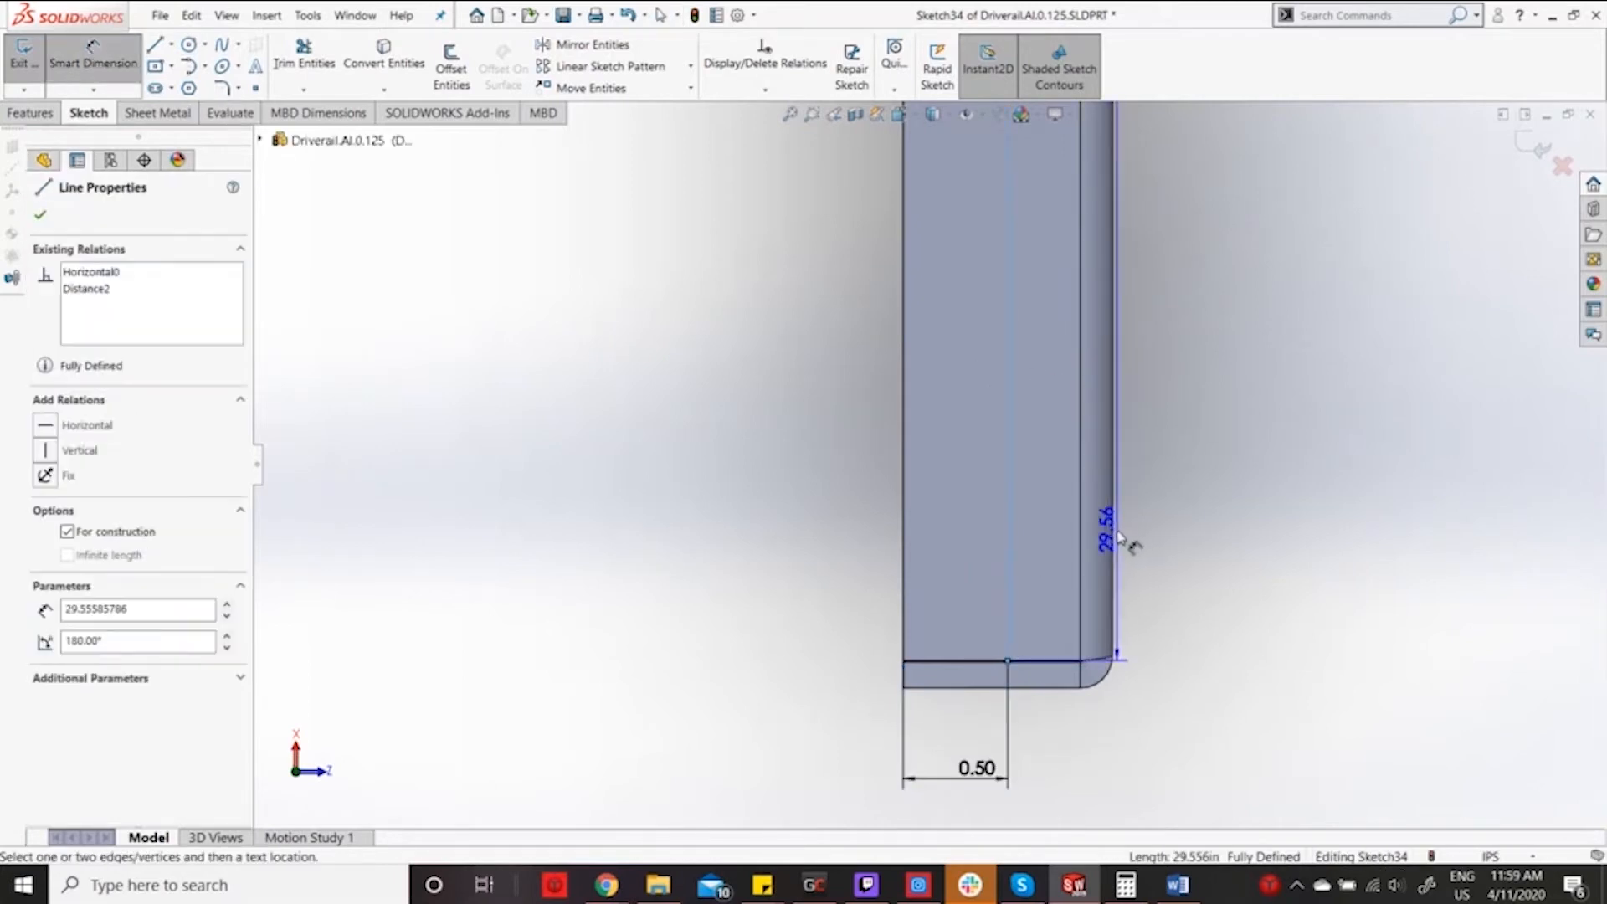
left_click(1114, 537)
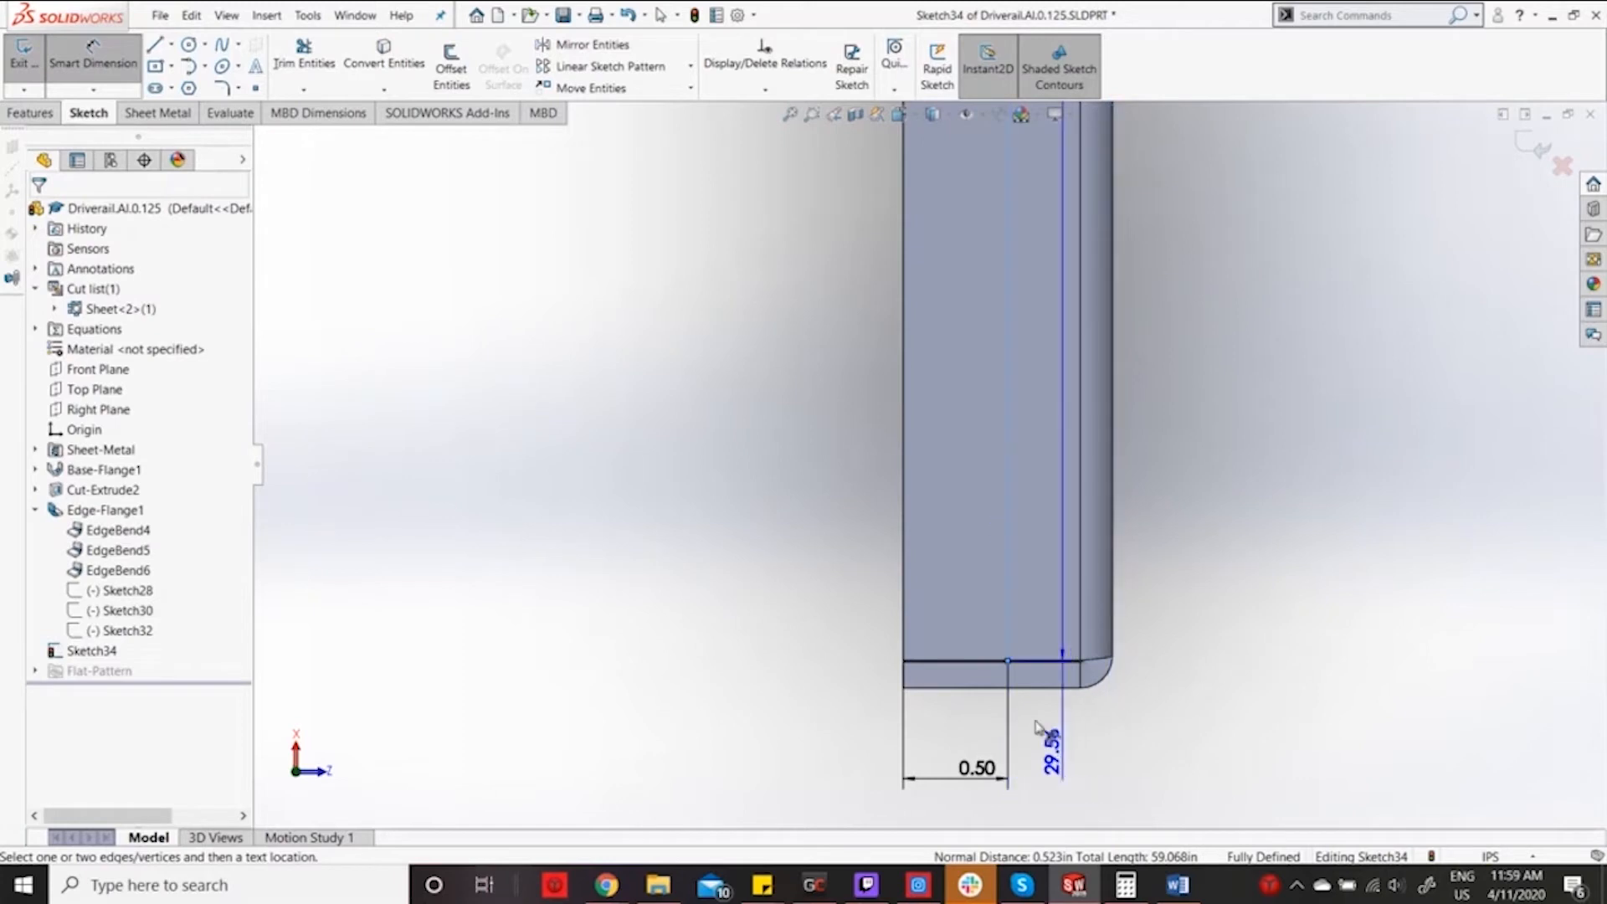
key("Escape")
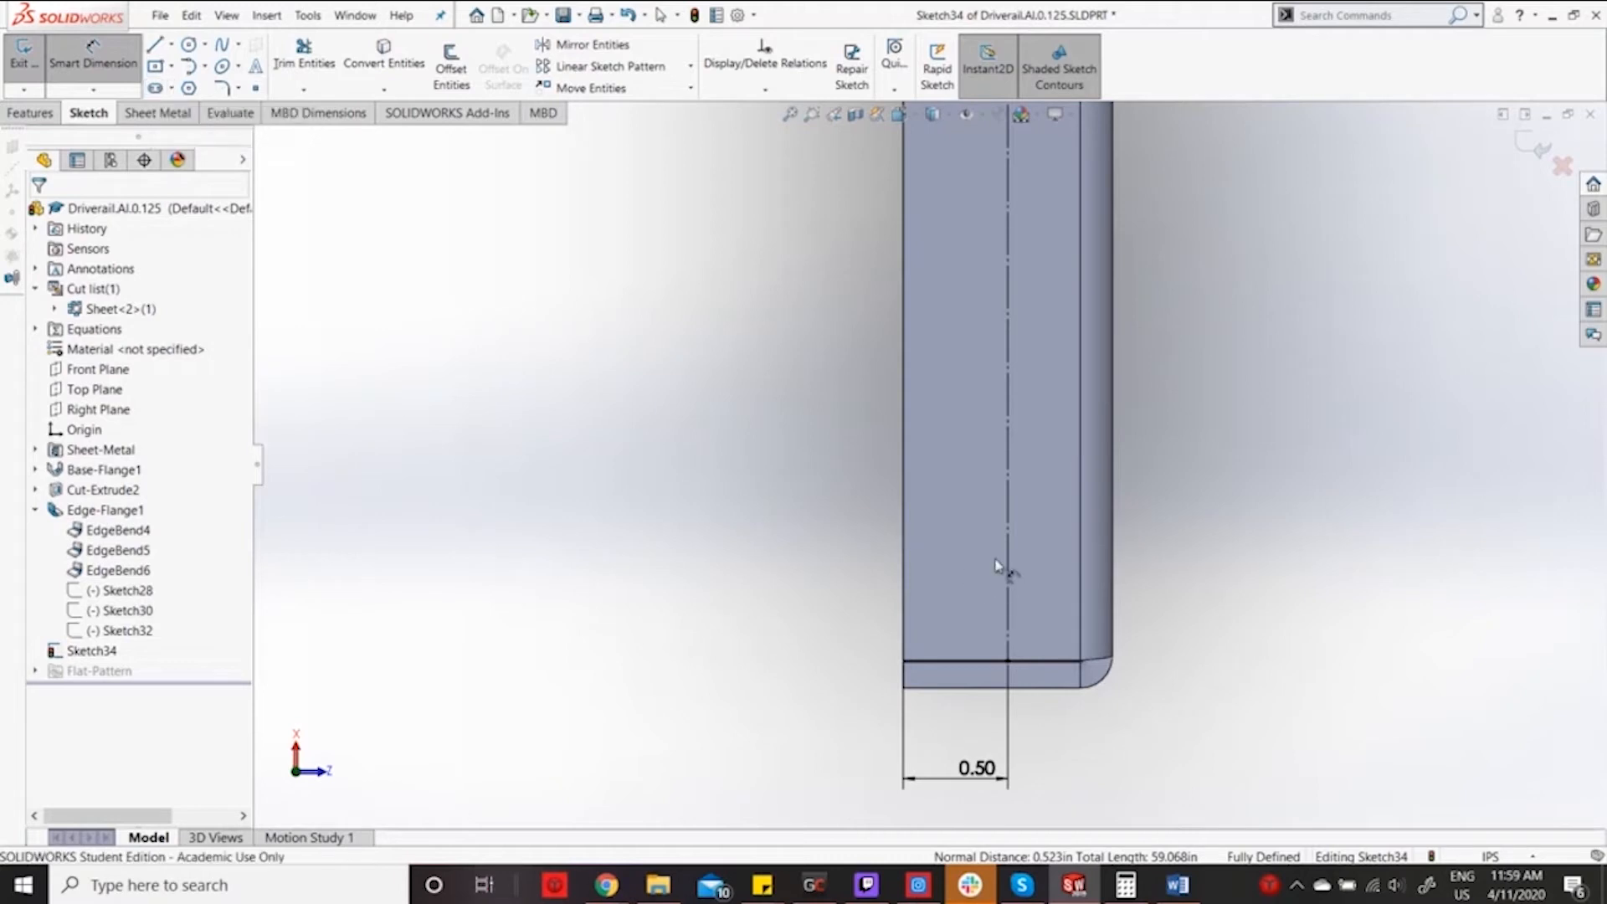
scroll(996, 566, "up", 3)
key("Escape")
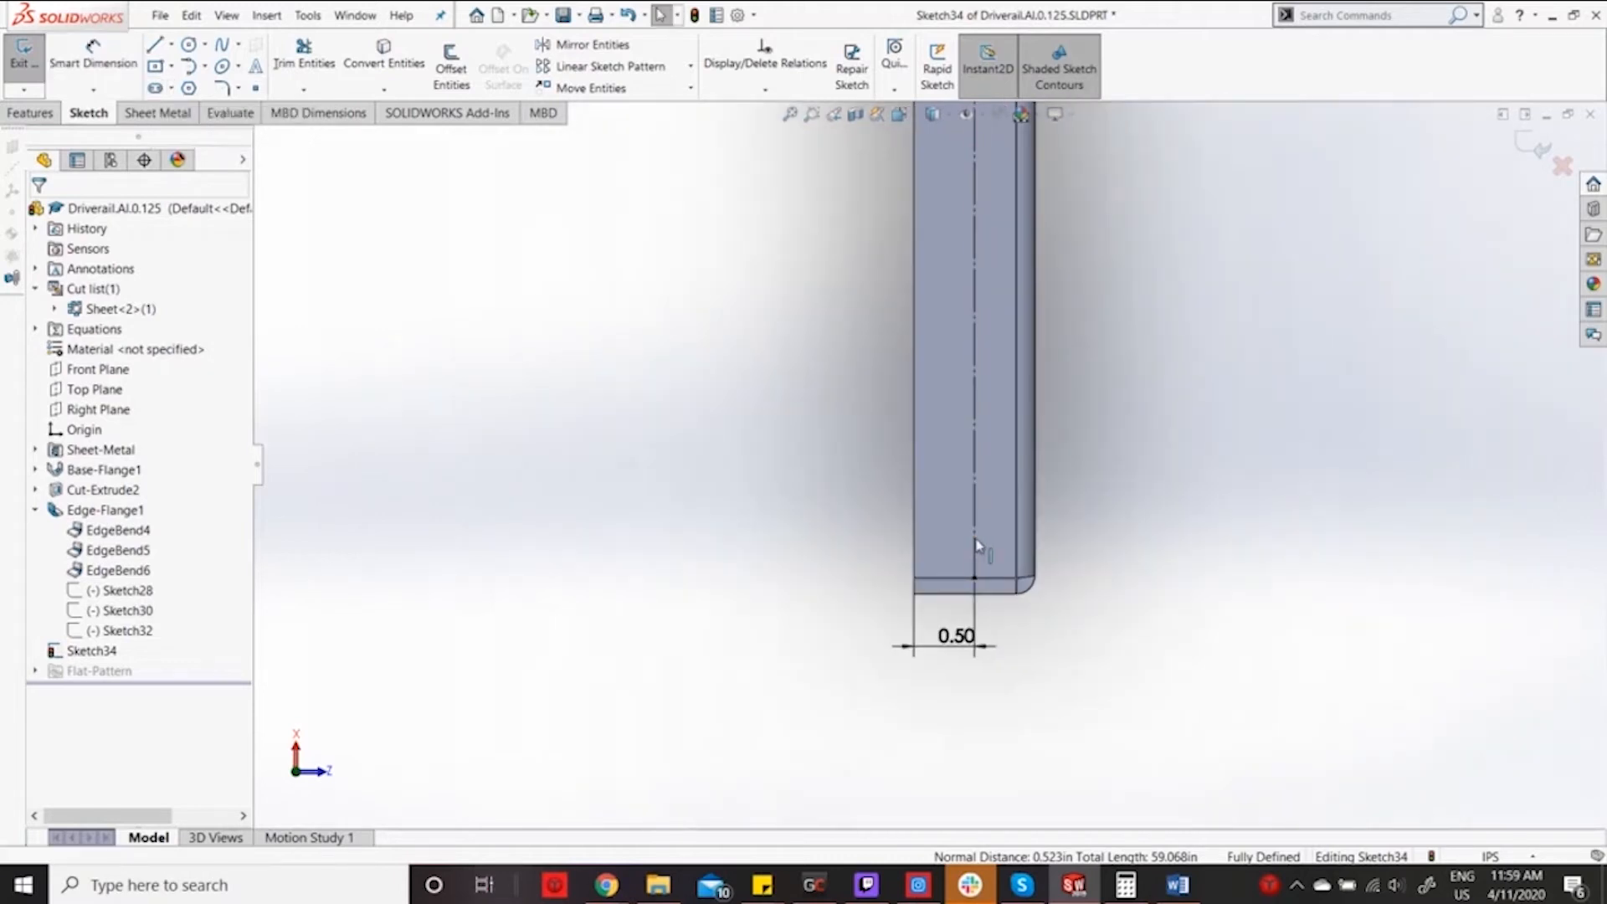
Exit the flange sketch and save the part under the new name Driverail_Mirror.Al.0.125.SLDPRT.
left_click(161, 14)
mouse_move(191, 15)
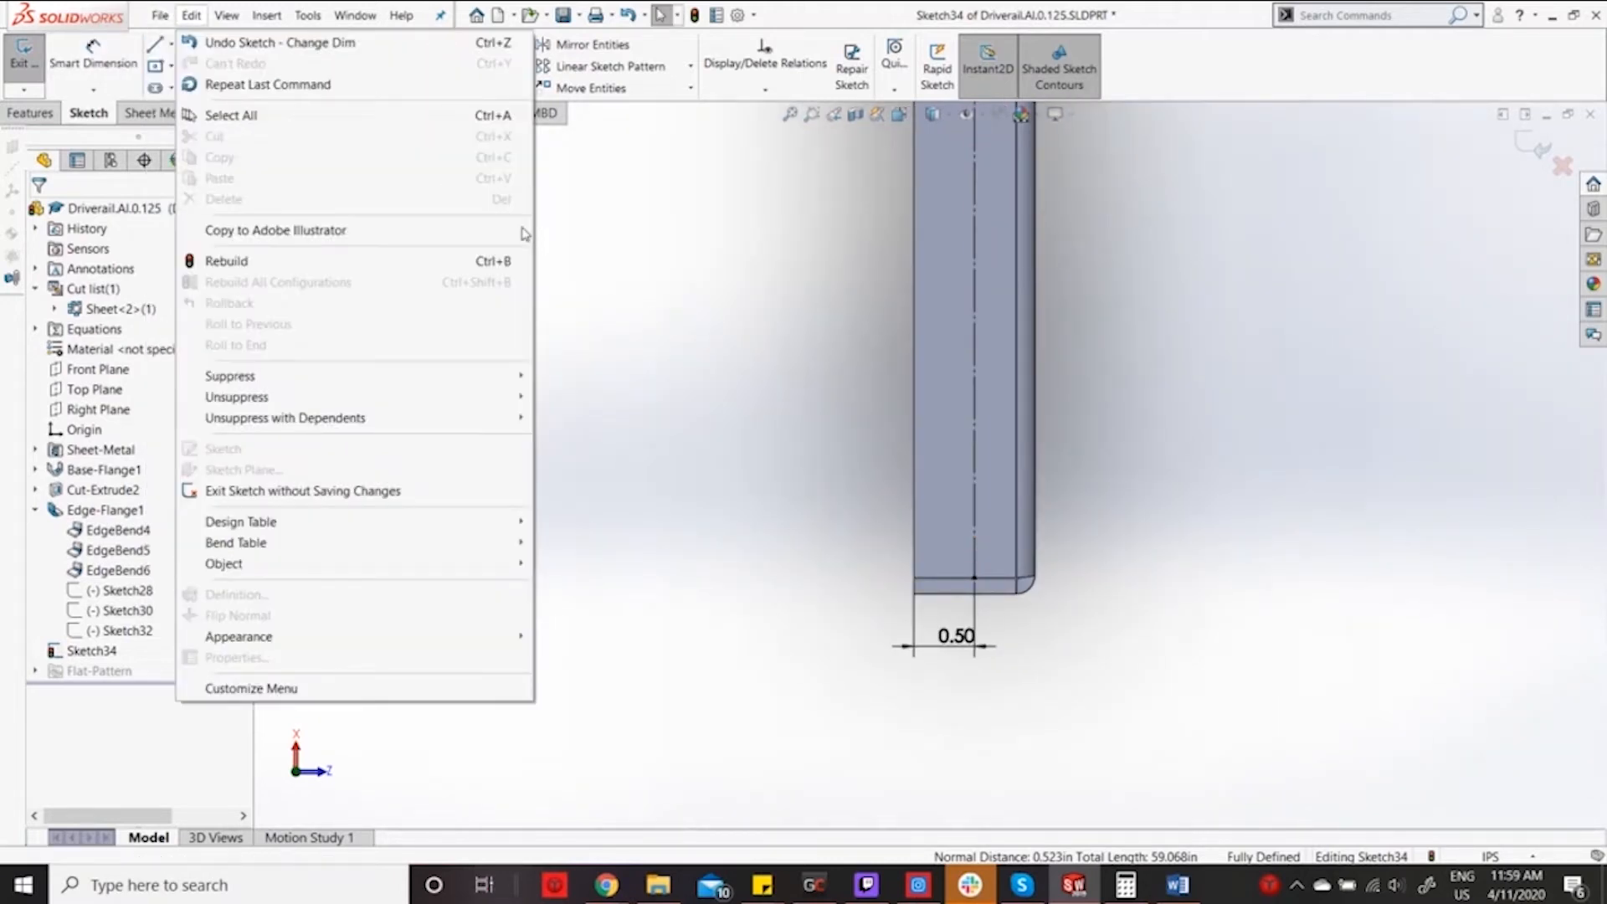
left_click(1507, 155)
left_click(1536, 148)
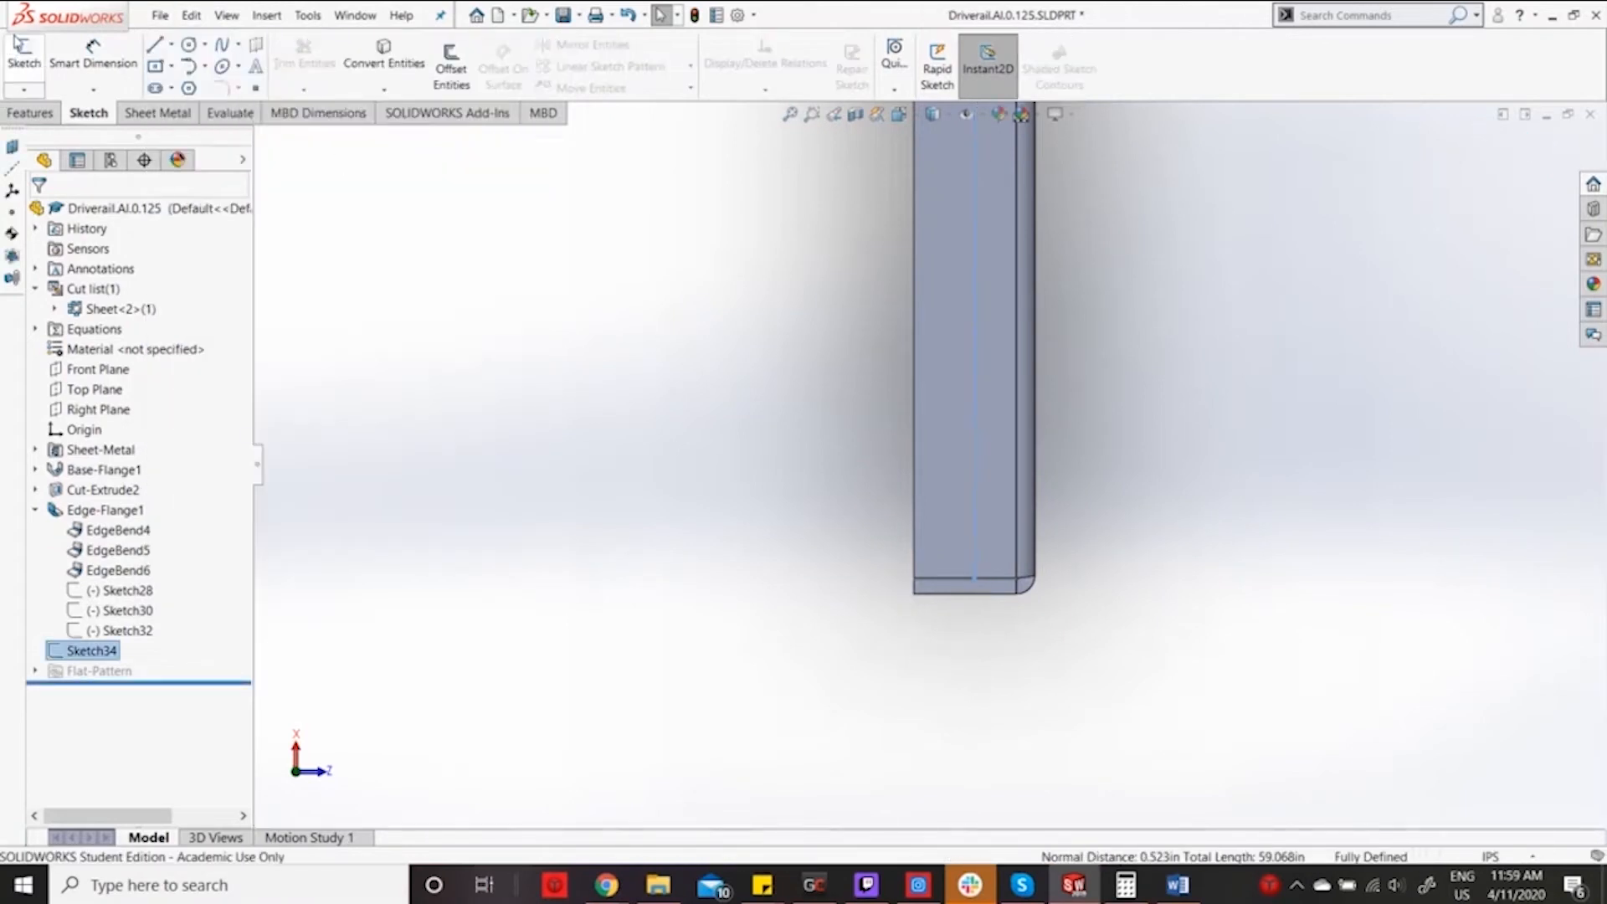
left_click(151, 17)
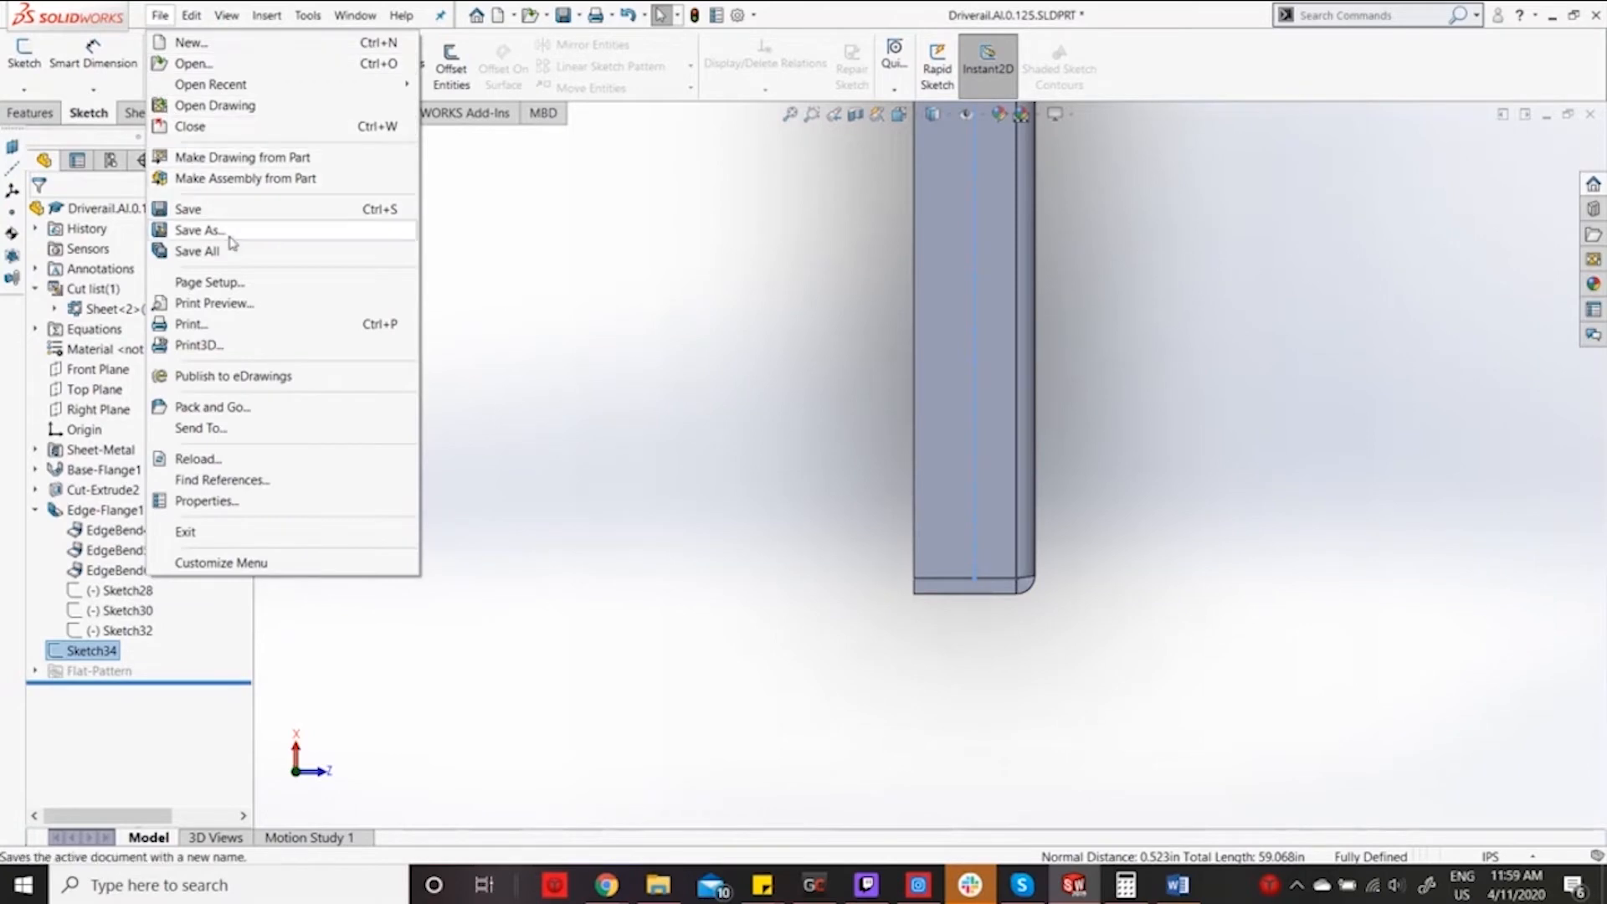
left_click(231, 238)
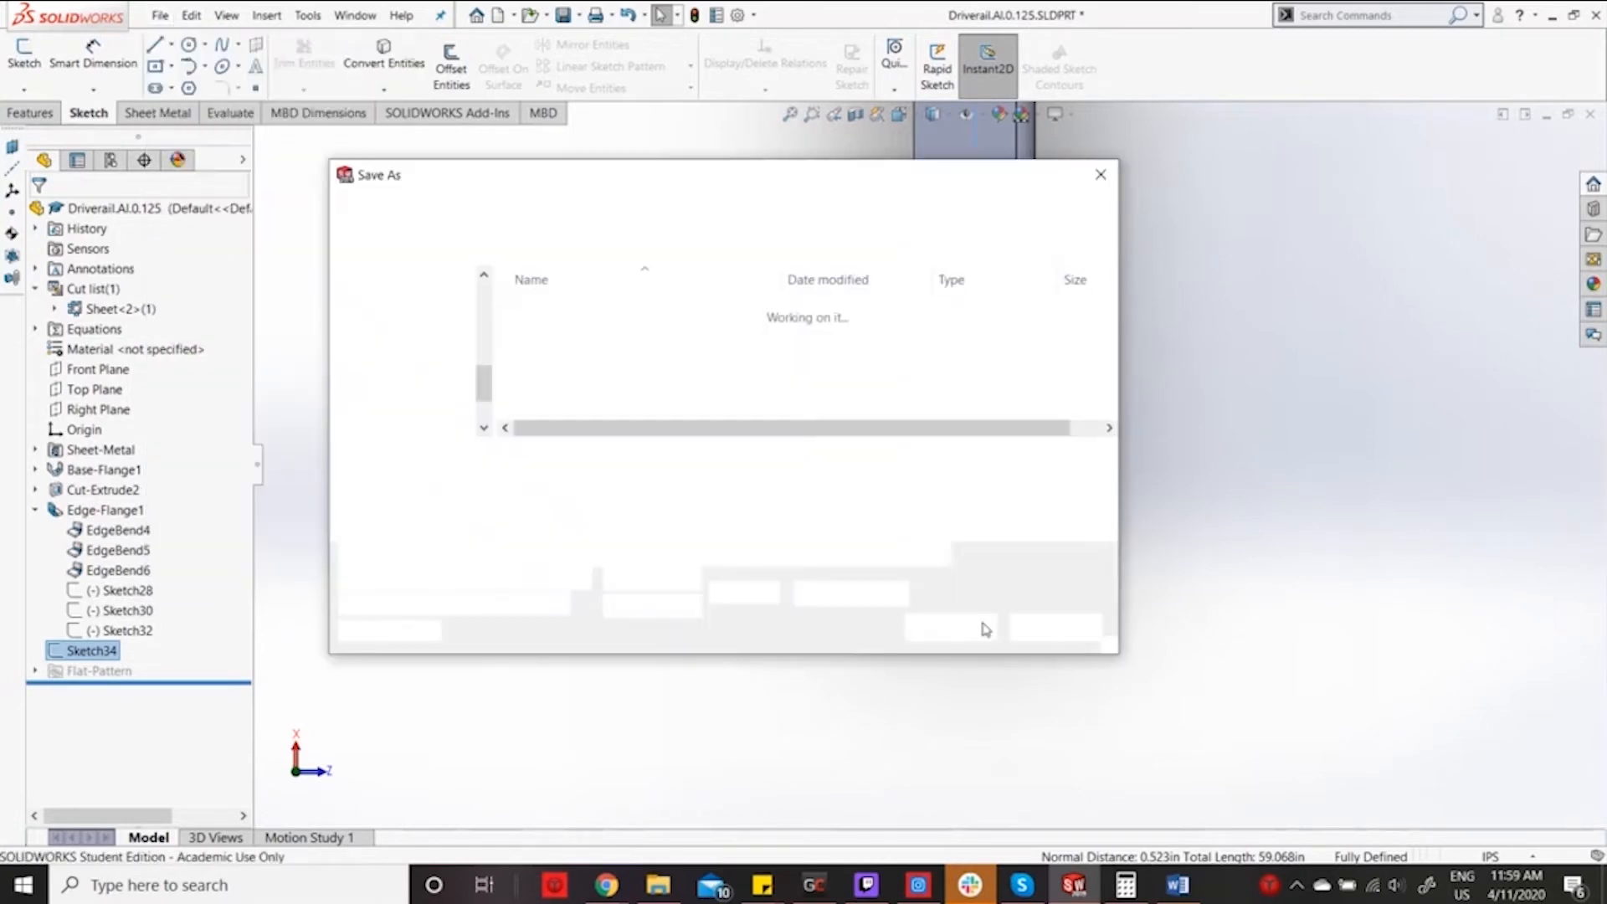
left_click(469, 464)
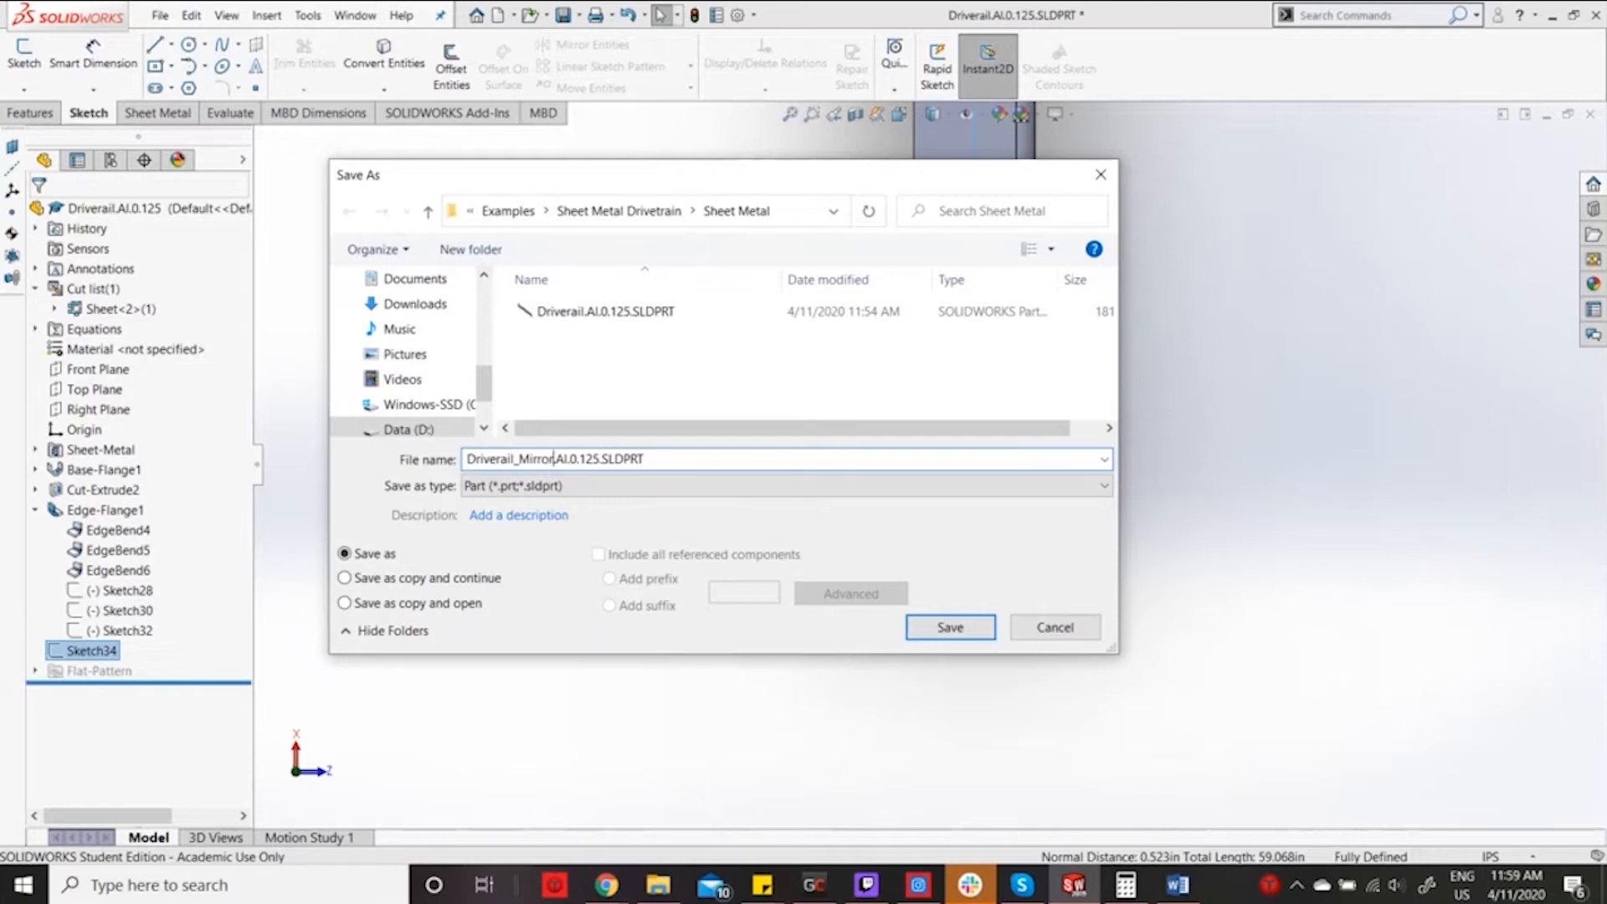
key("Return")
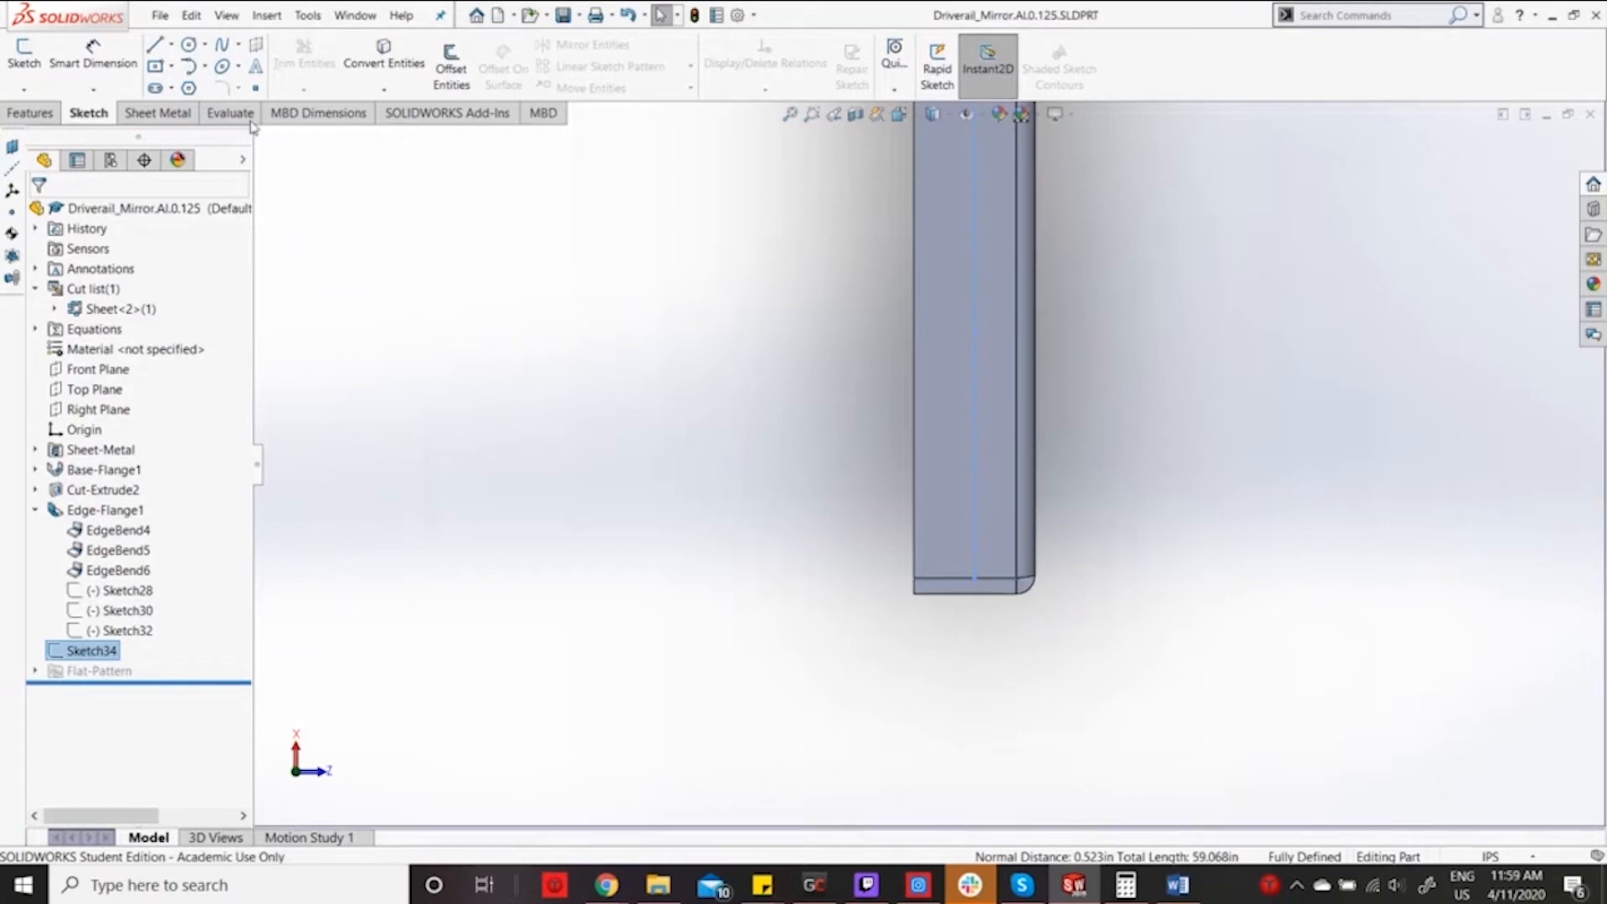
Open the original part Driverail.Al.0.125.SLDPRT from the Sheet Metal folder.
left_click(162, 15)
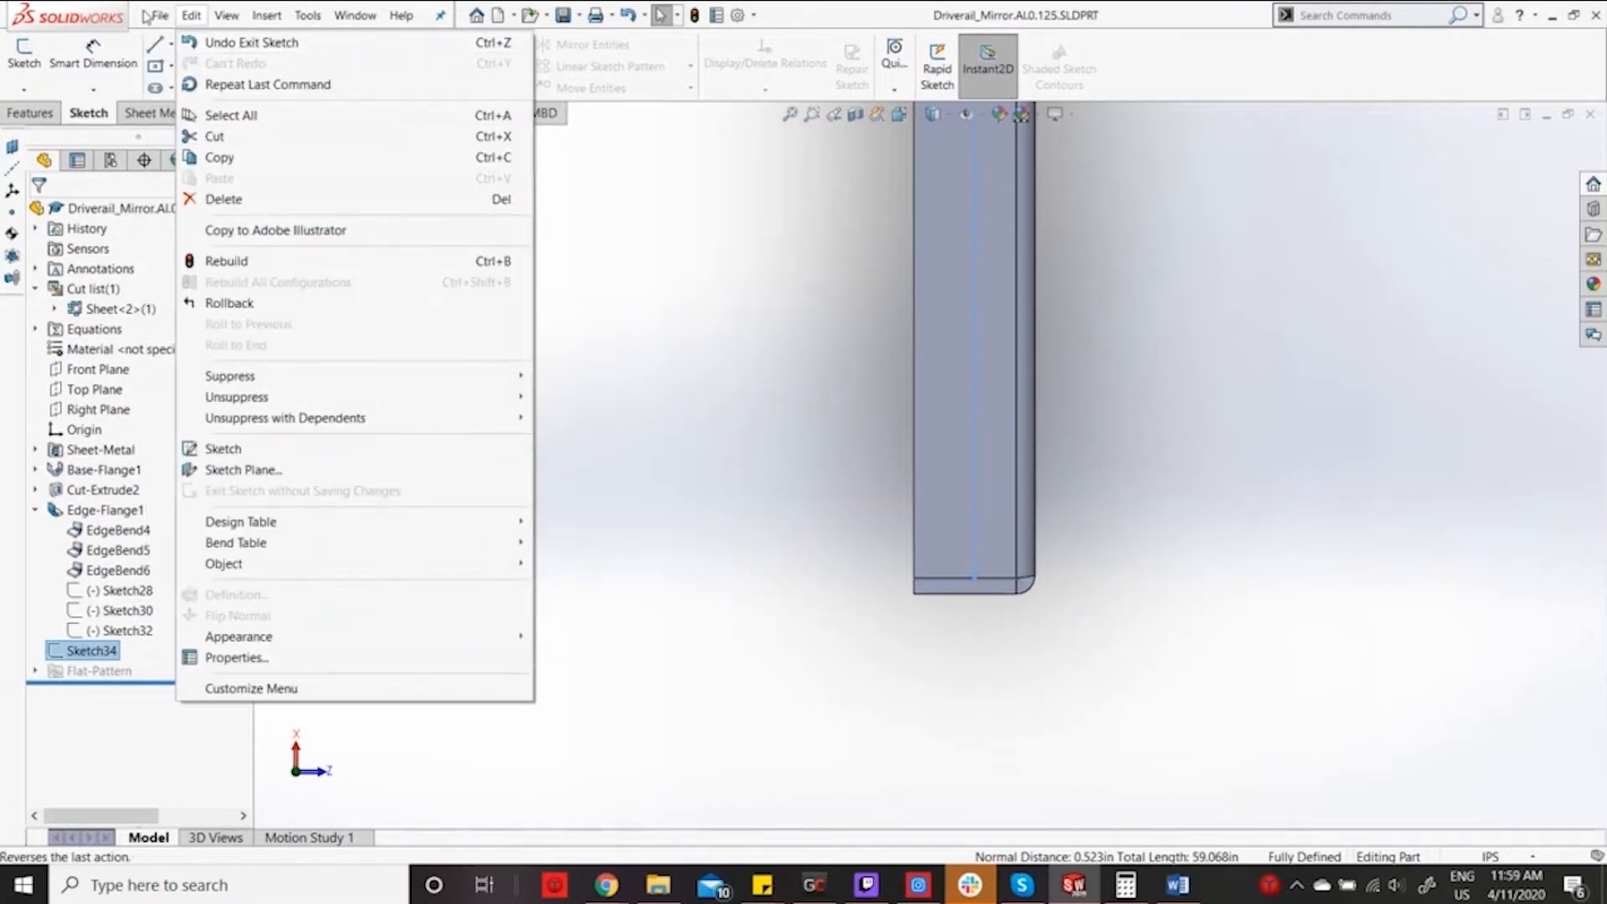
left_click(185, 58)
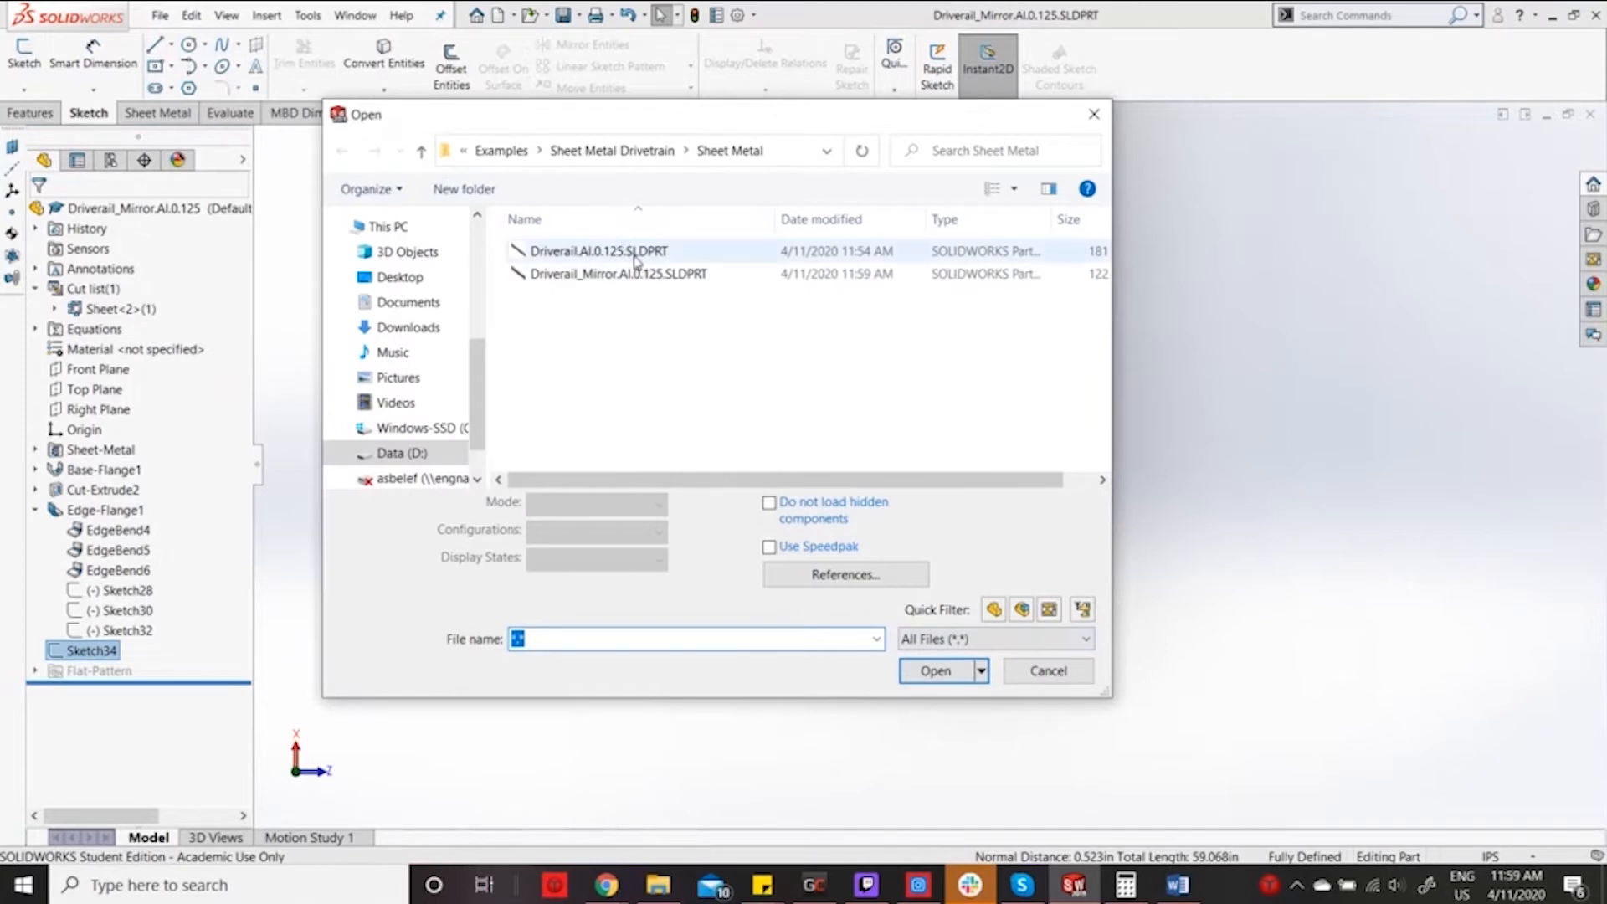
double_click(634, 255)
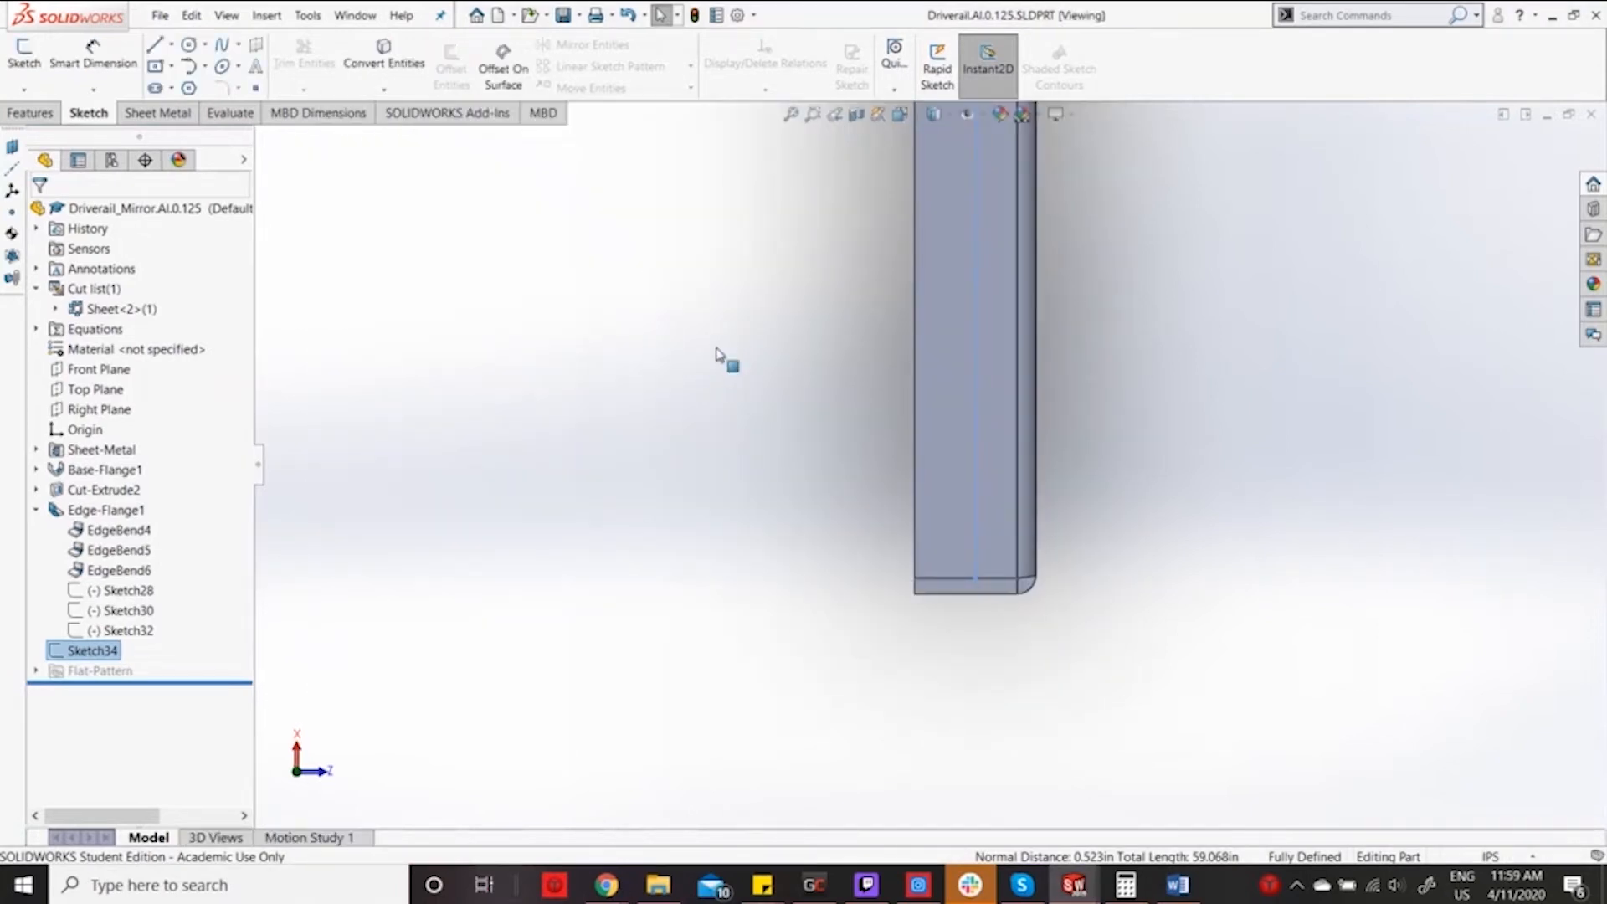
Inspect the long flange's holes, then open Sketch25 under Cut-Extrude3 for editing.
middle_click_drag(779, 452, 979, 793)
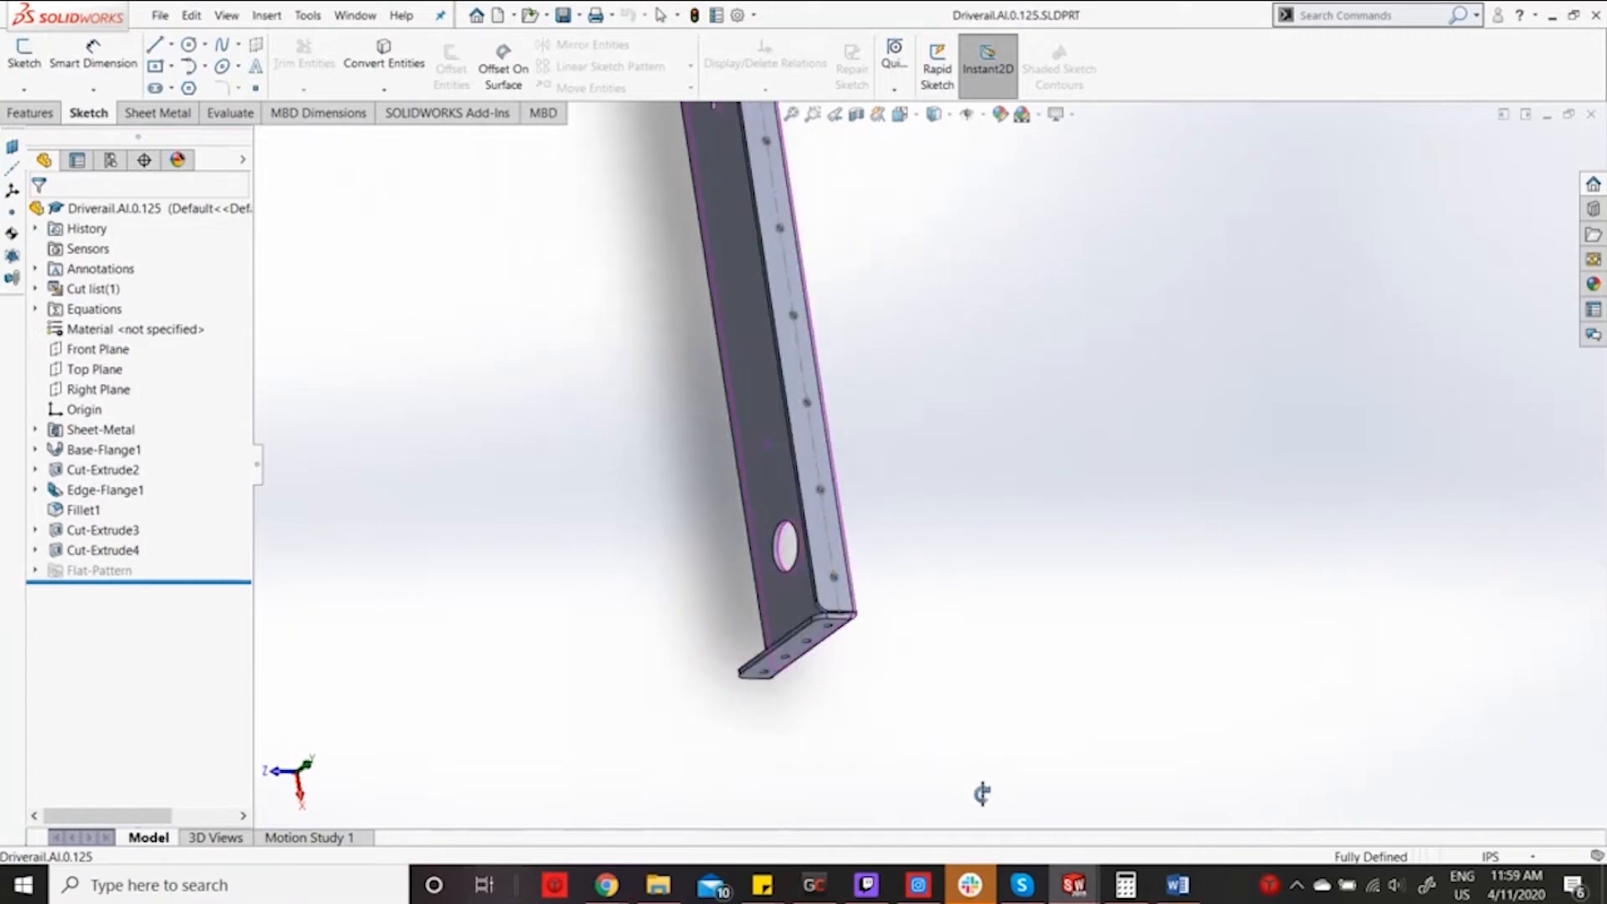
left_click(900, 115)
left_click(796, 554)
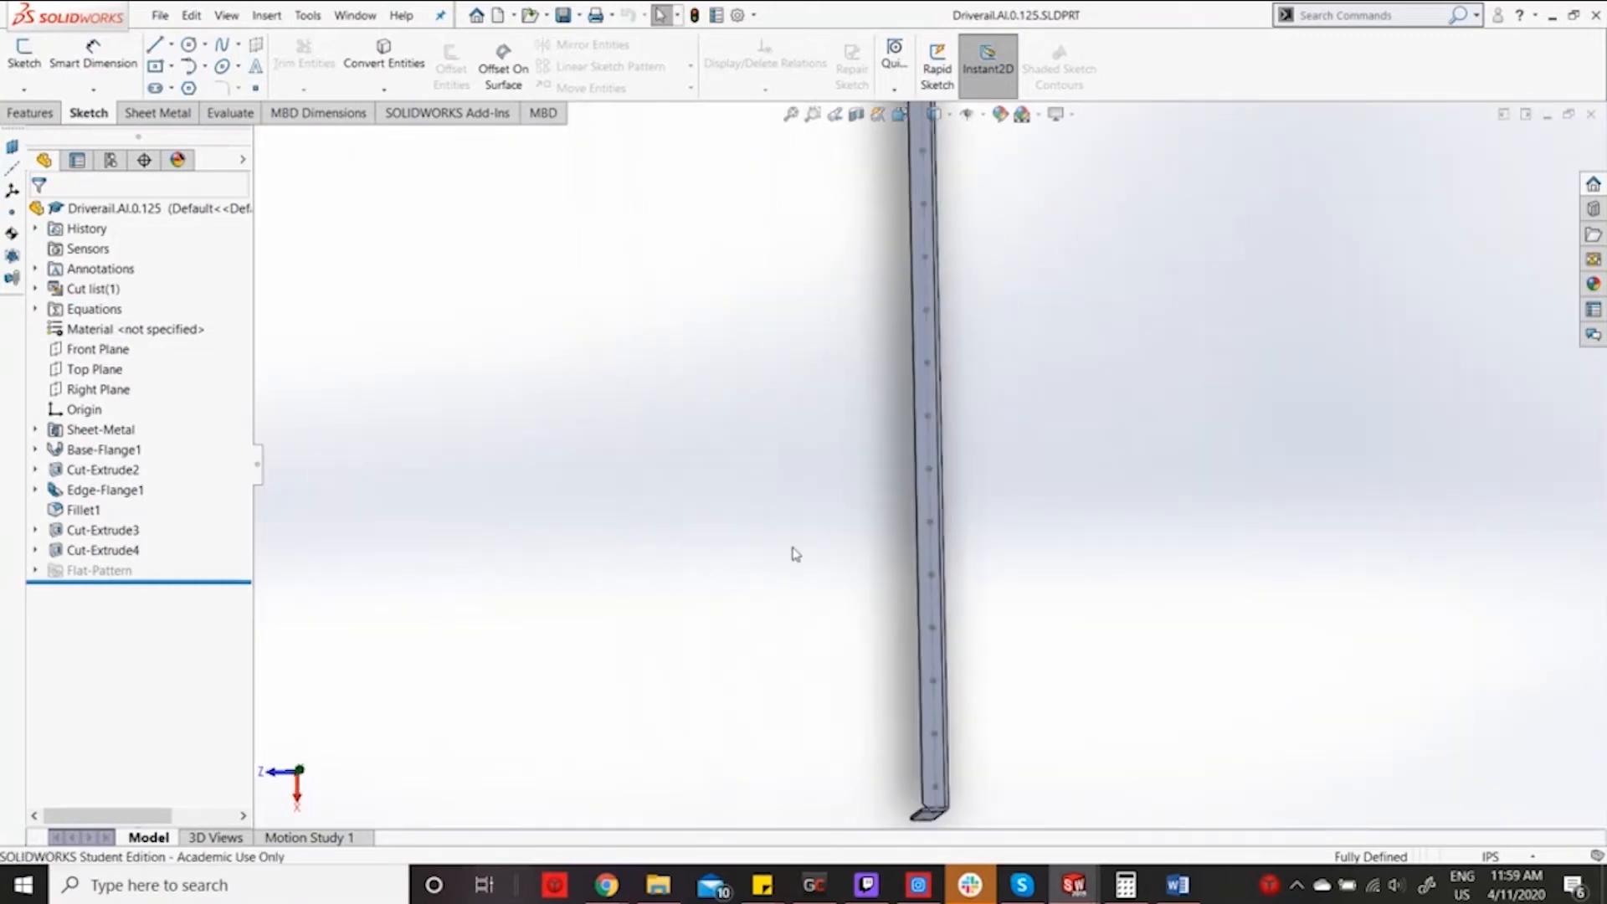
scroll(933, 745, "down", 5)
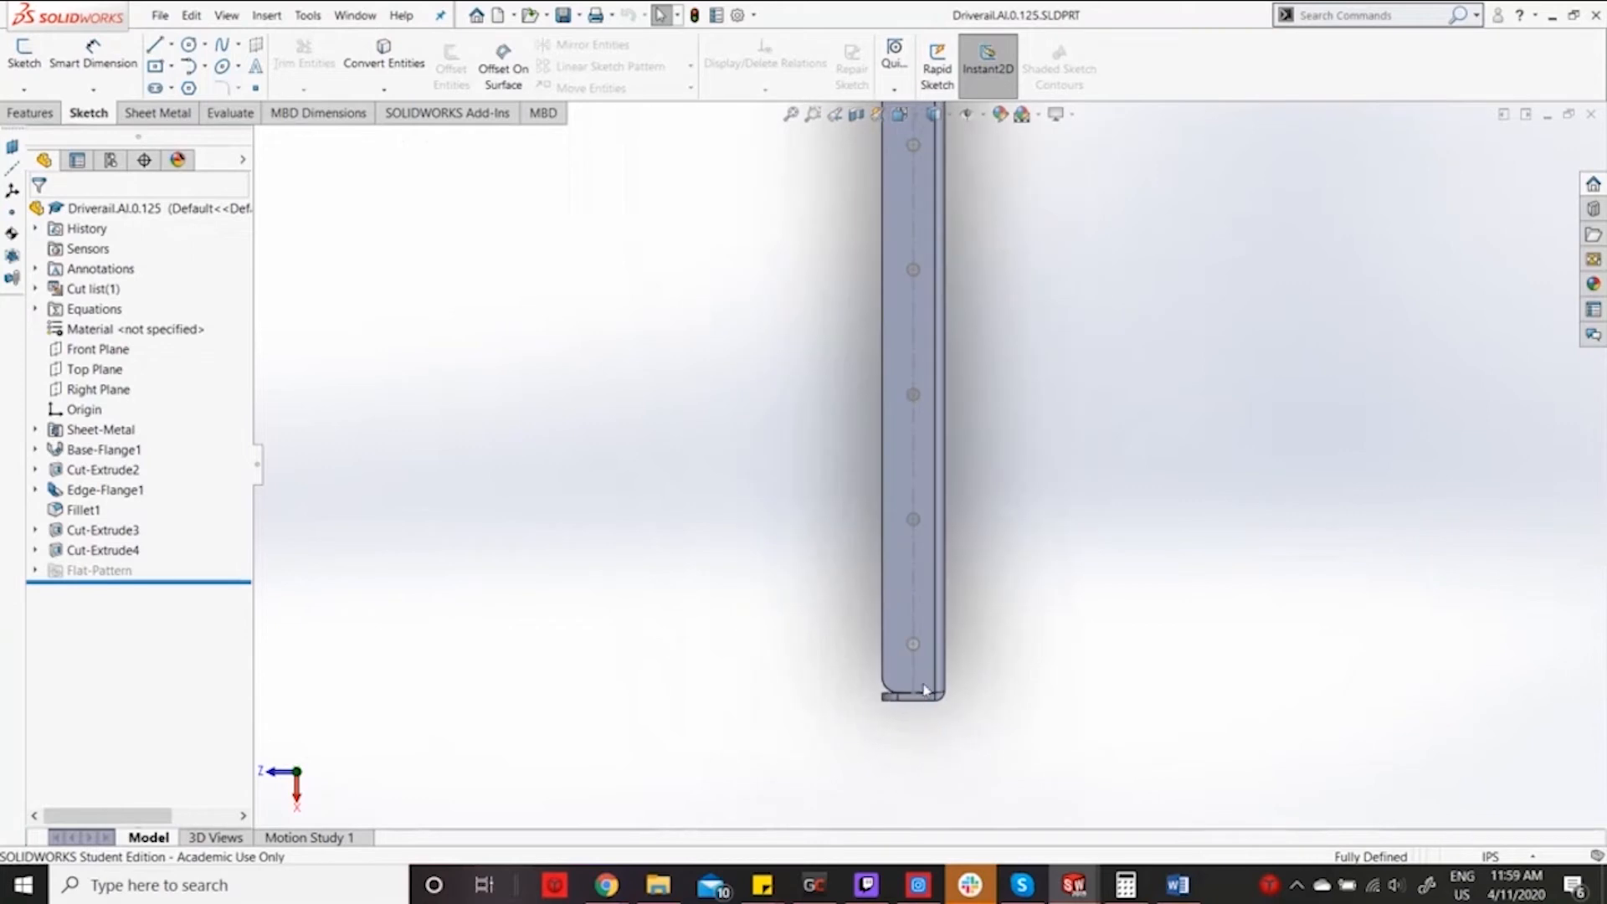
scroll(925, 690, "down", 3)
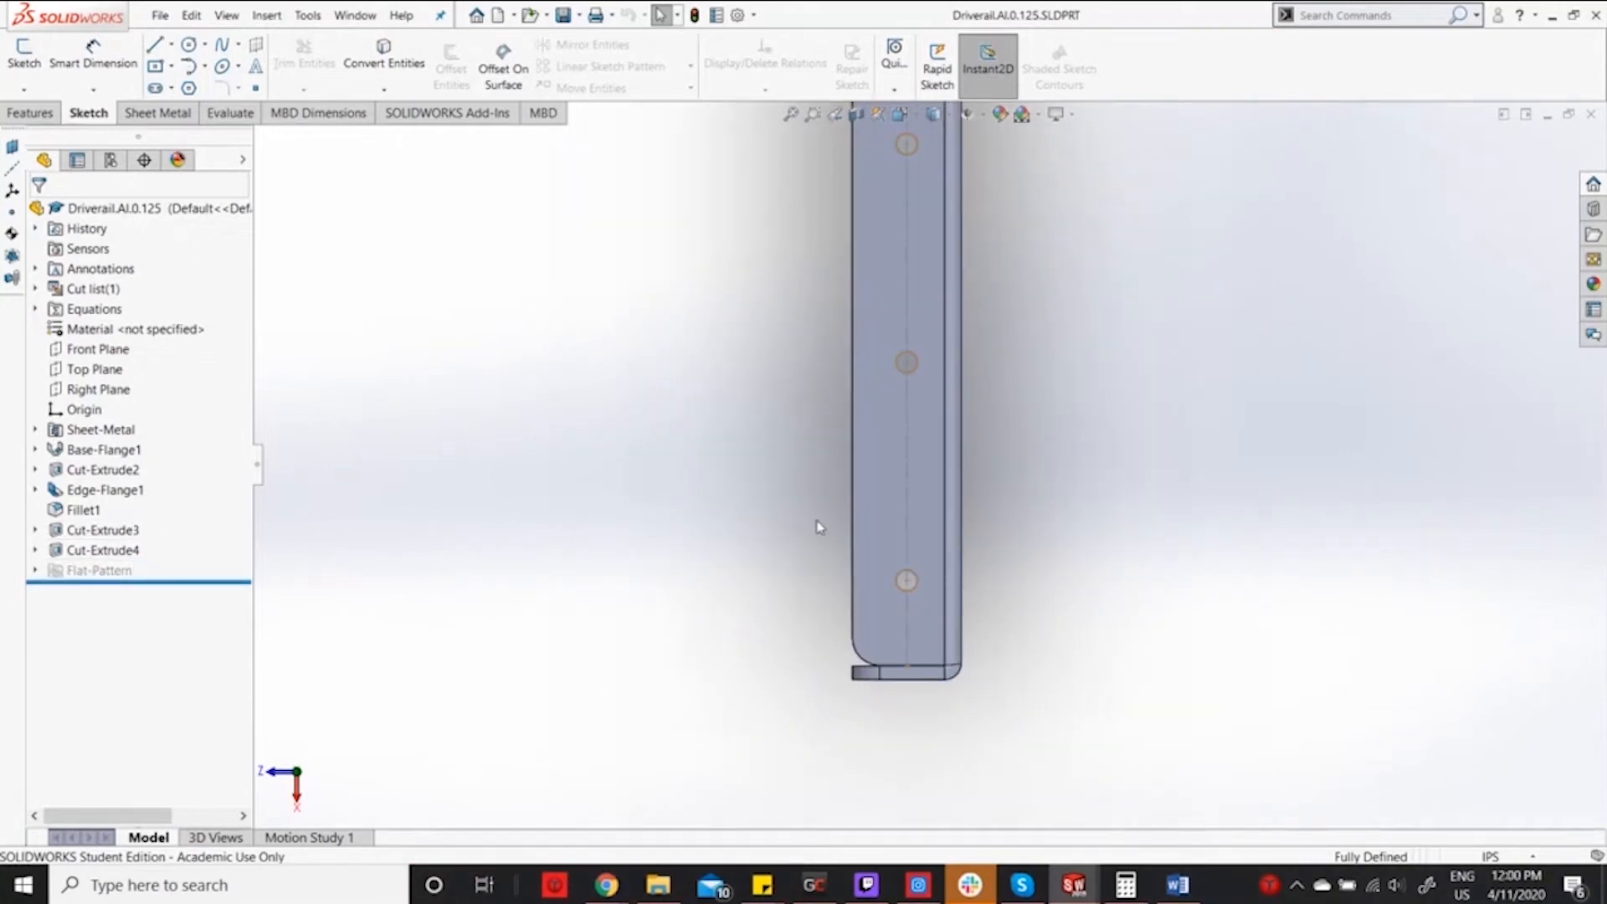
left_click(34, 535)
left_click(36, 530)
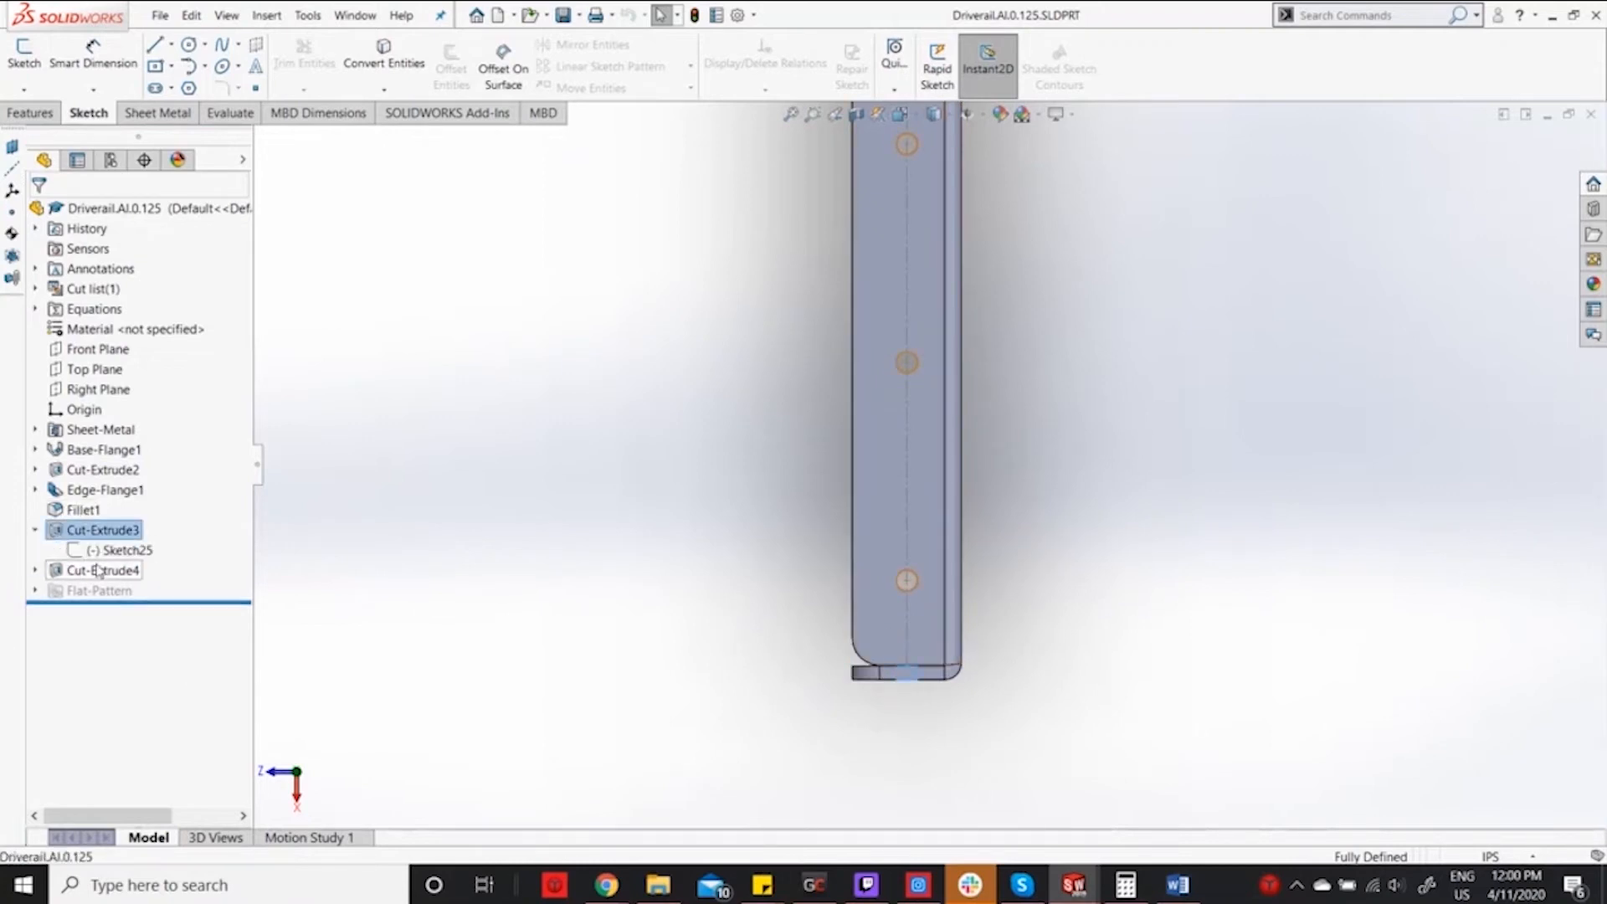
left_click(100, 551)
left_click(113, 510)
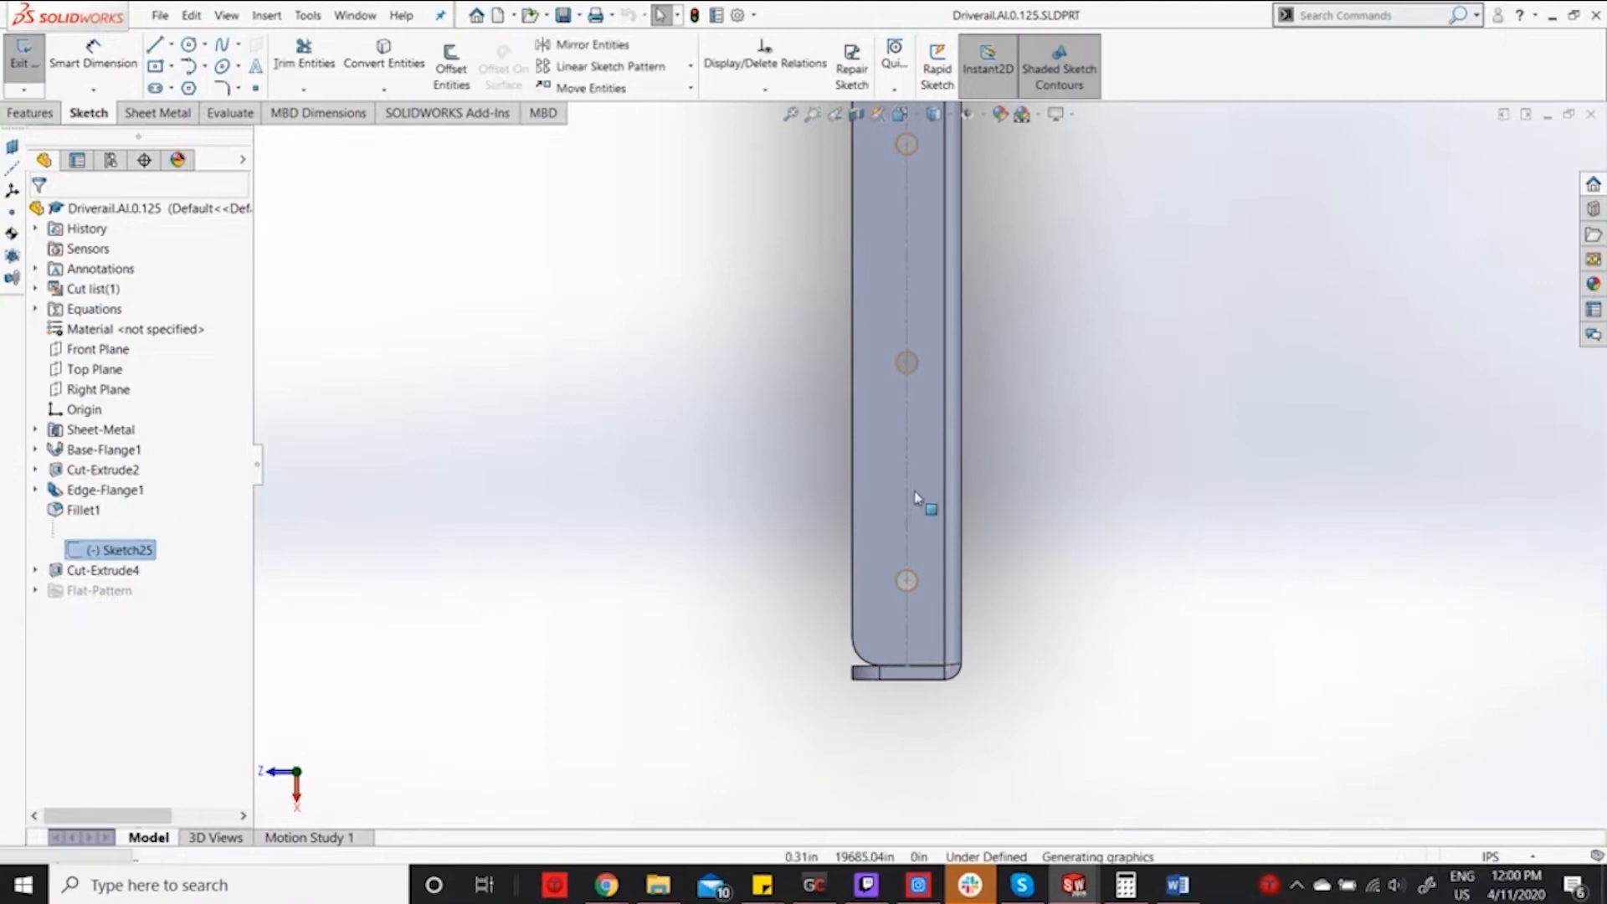
In the end flange's hole sketch, delete the 0.50 dimension between the outer edge and the hole centerline.
mouse_move(935, 498)
middle_mouse_down()
mouse_move(940, 700)
mouse_move(962, 474)
mouse_move(832, 319)
mouse_move(583, 430)
mouse_move(801, 584)
mouse_move(847, 224)
middle_mouse_up()
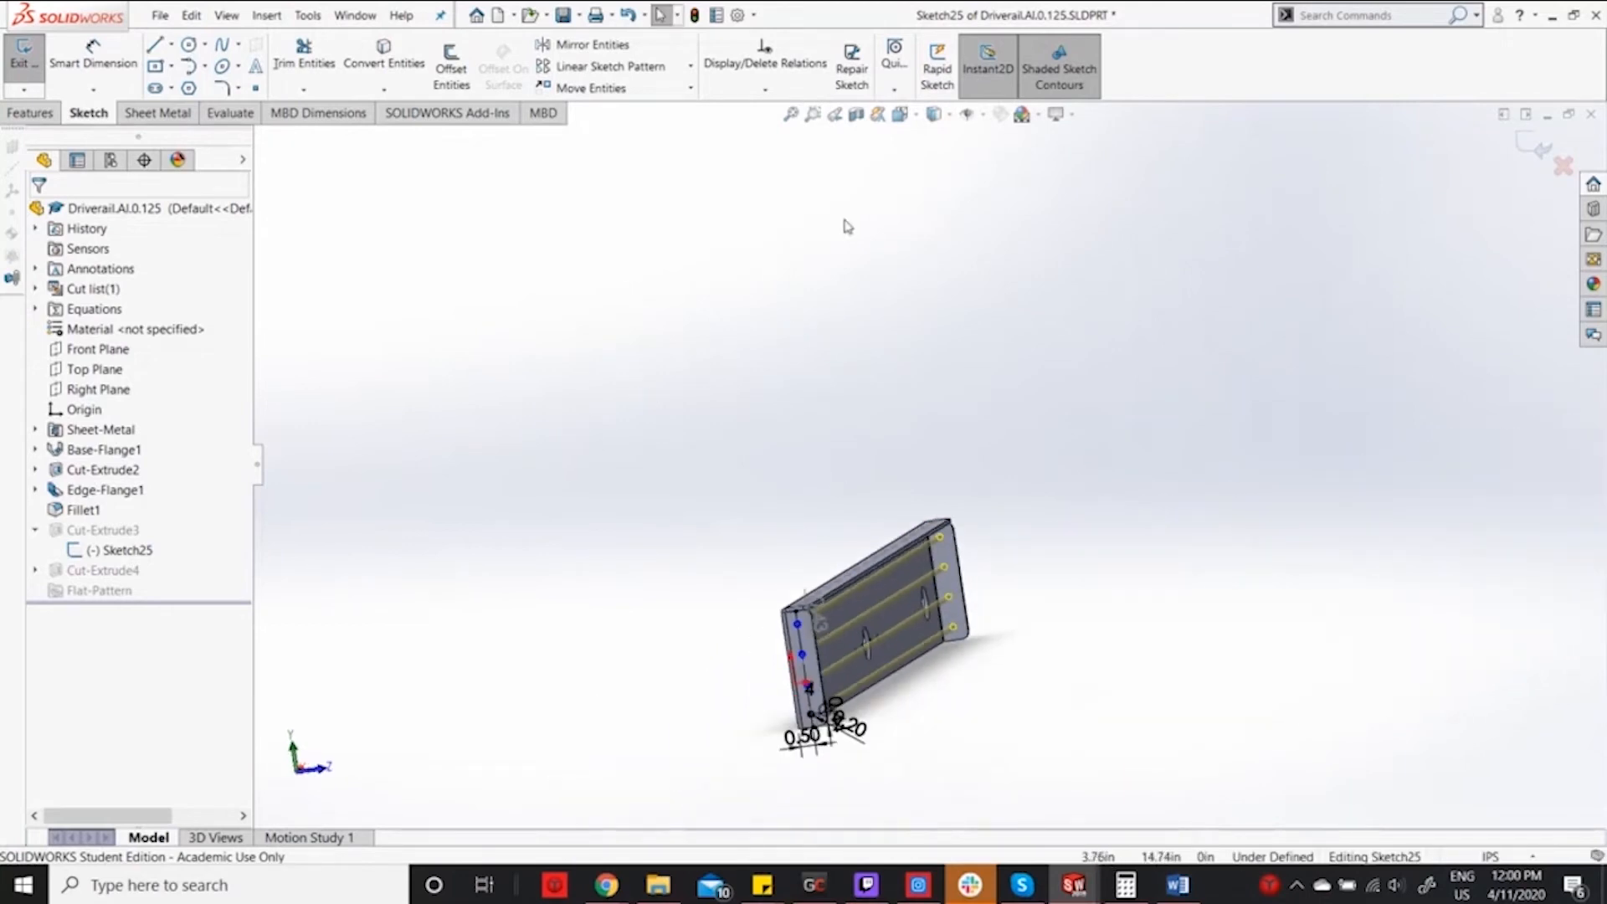
left_click(900, 115)
left_click(669, 527)
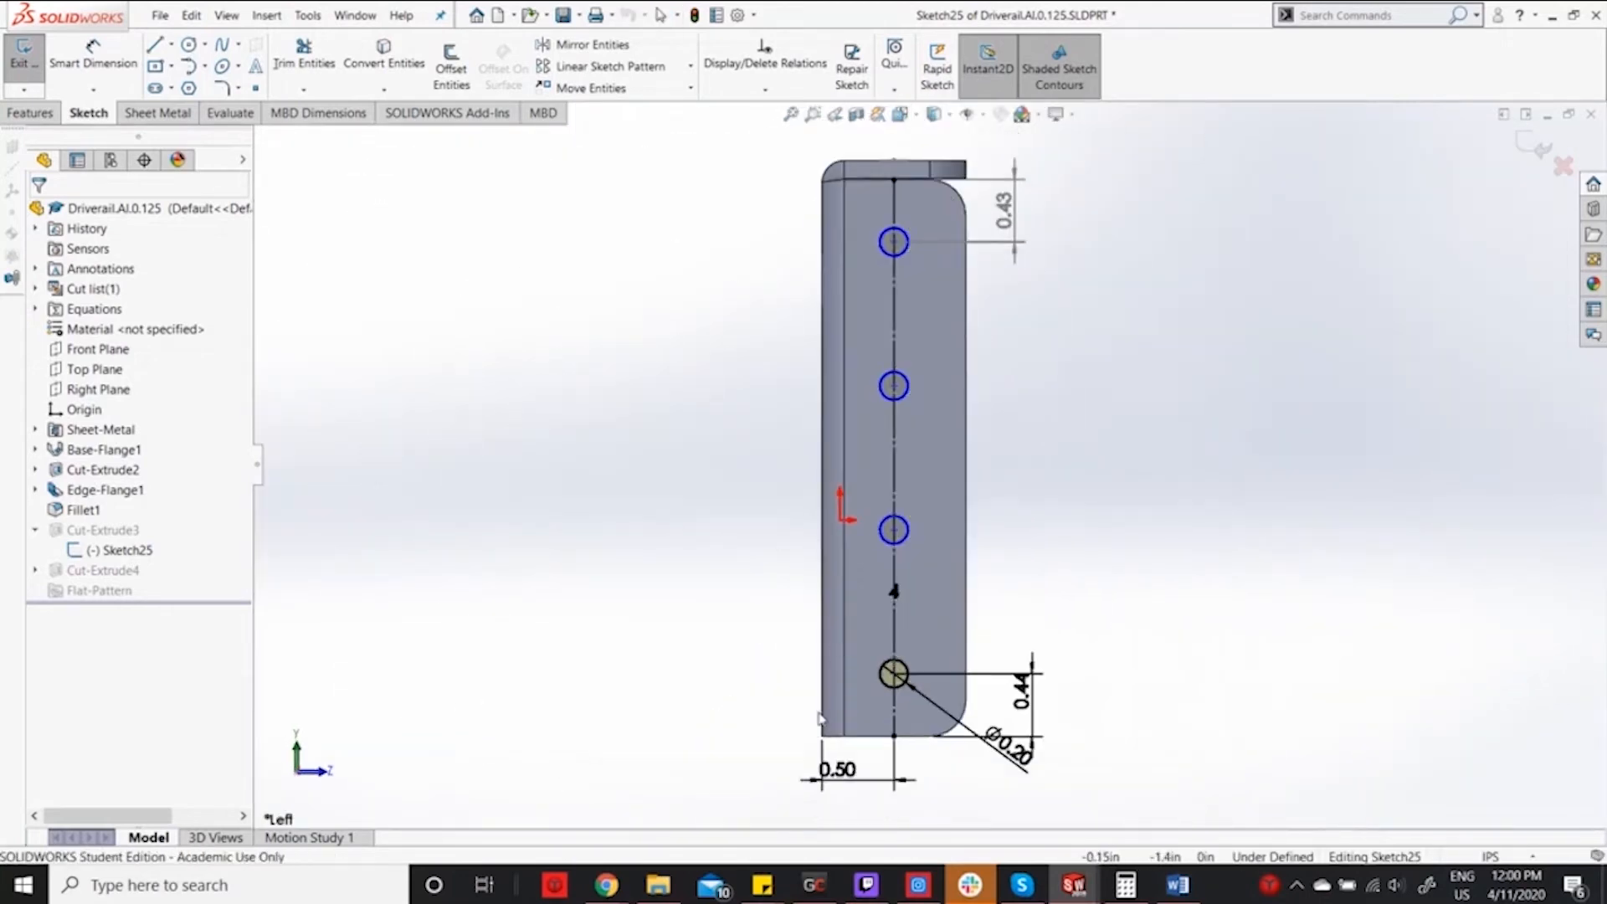
scroll(894, 745, "down", 5)
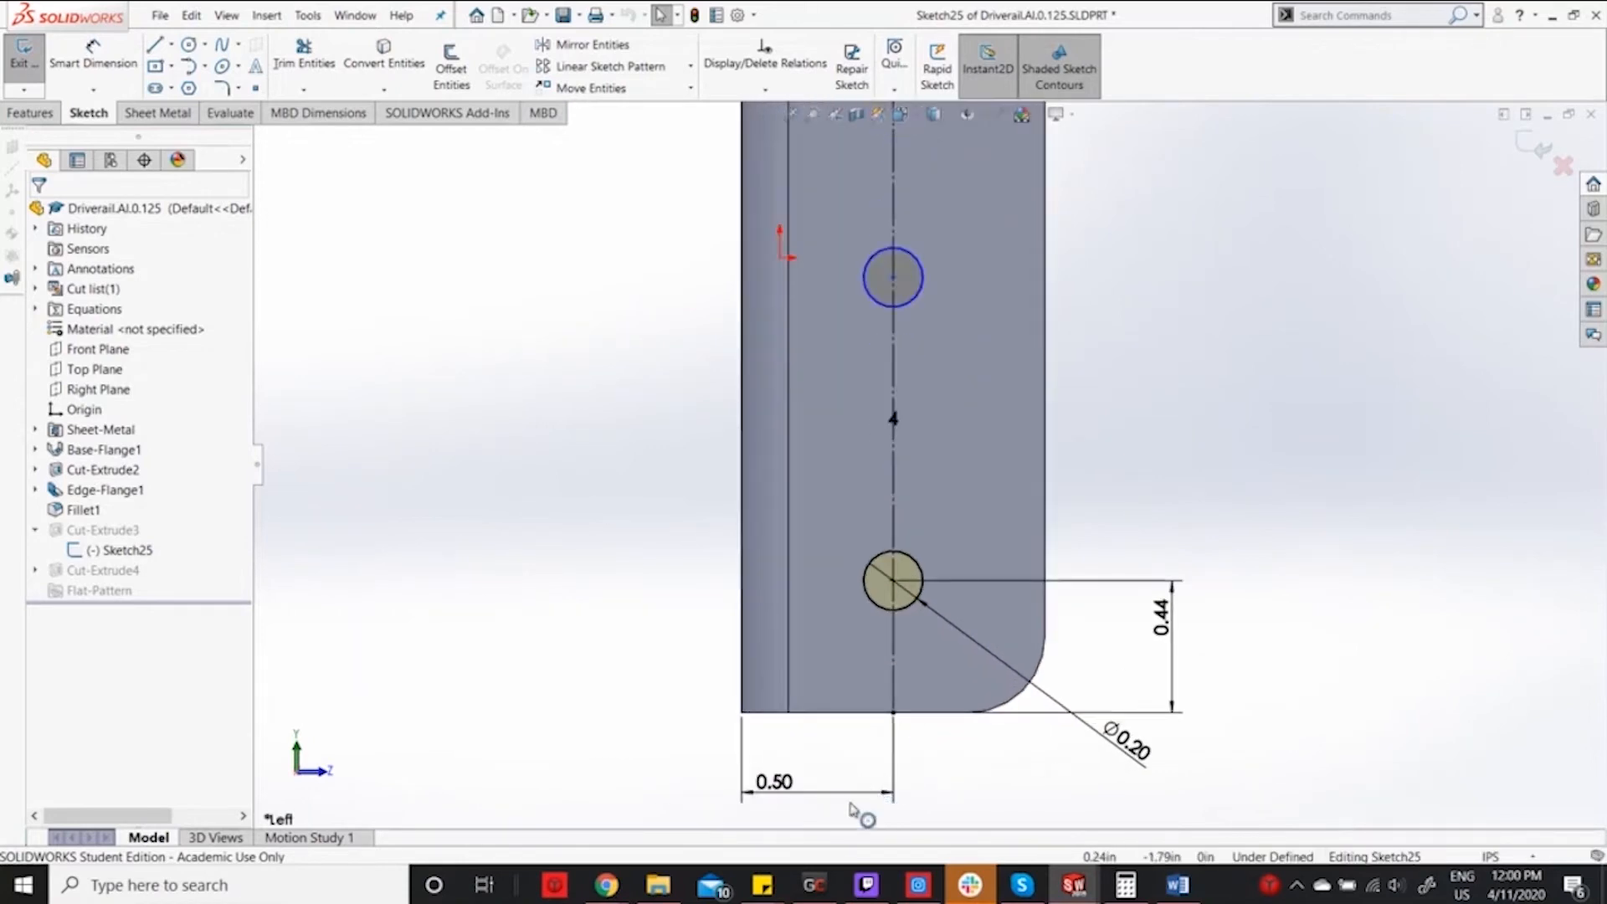
left_click(778, 799)
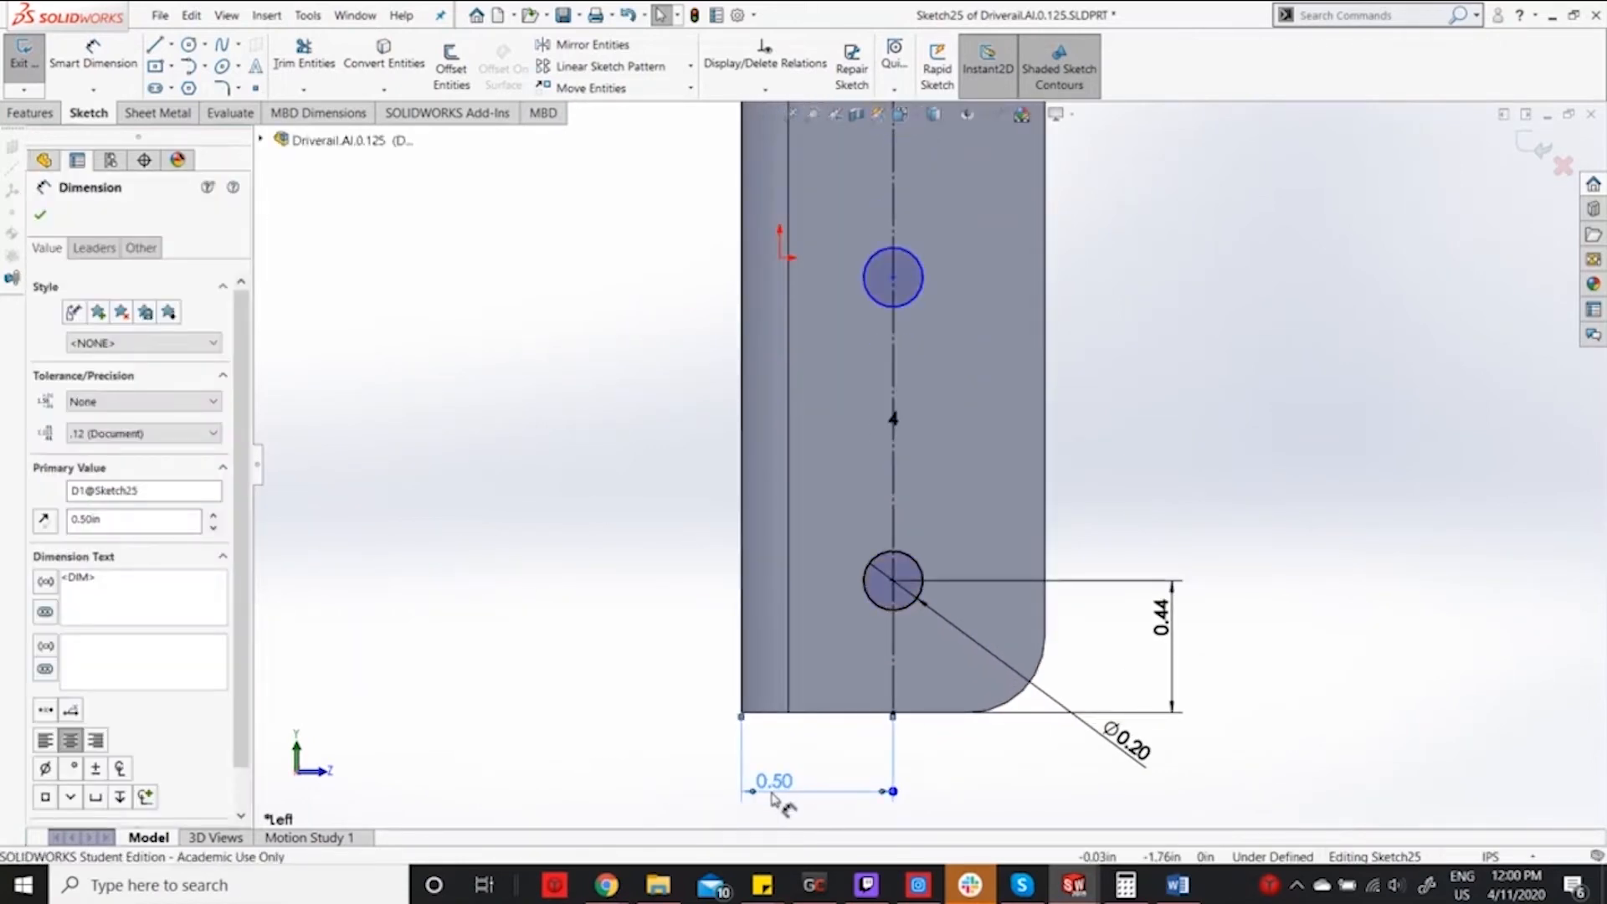
key("Delete")
Dimension the hole centerline from the end flange's bend line, accepting the current distance.
left_click(93, 57)
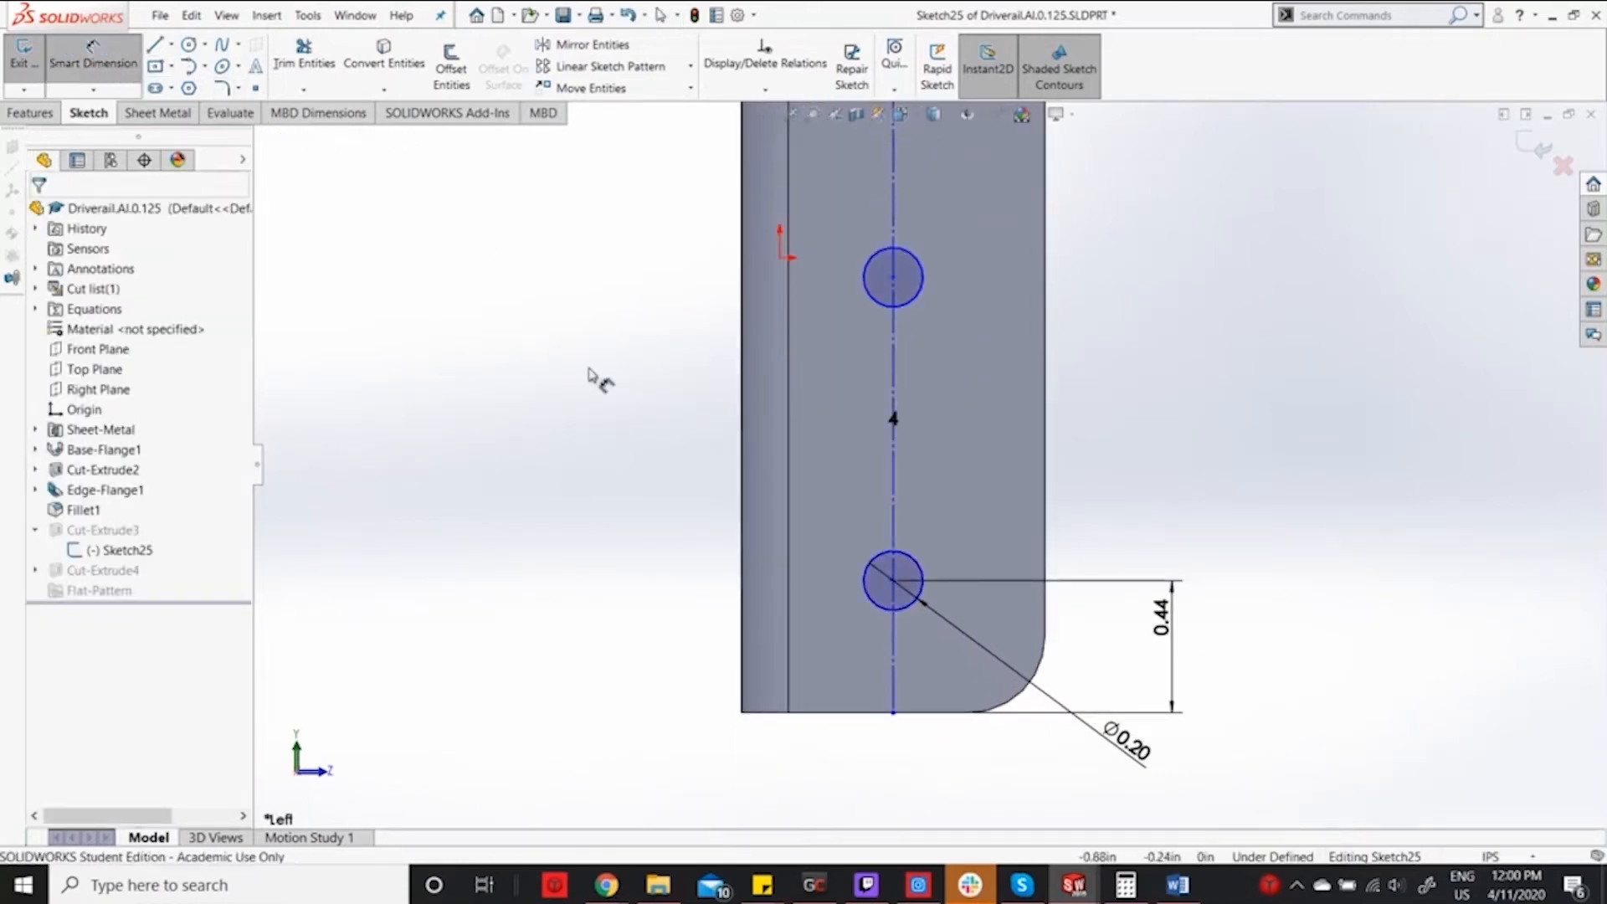
left_click(791, 517)
left_click(894, 500)
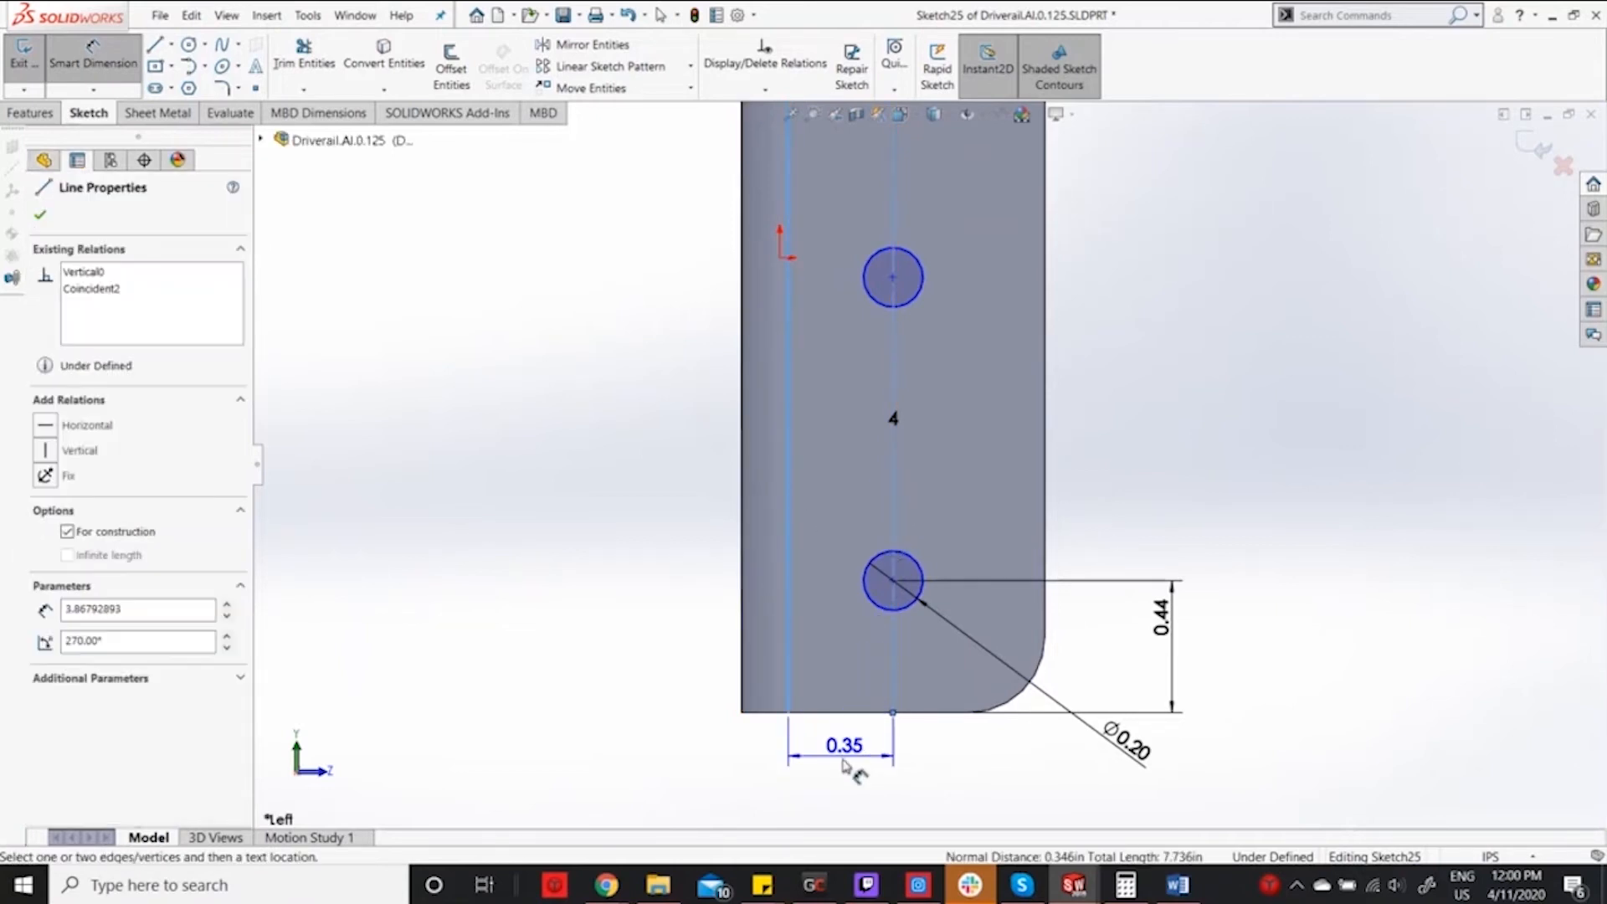
left_click(924, 766)
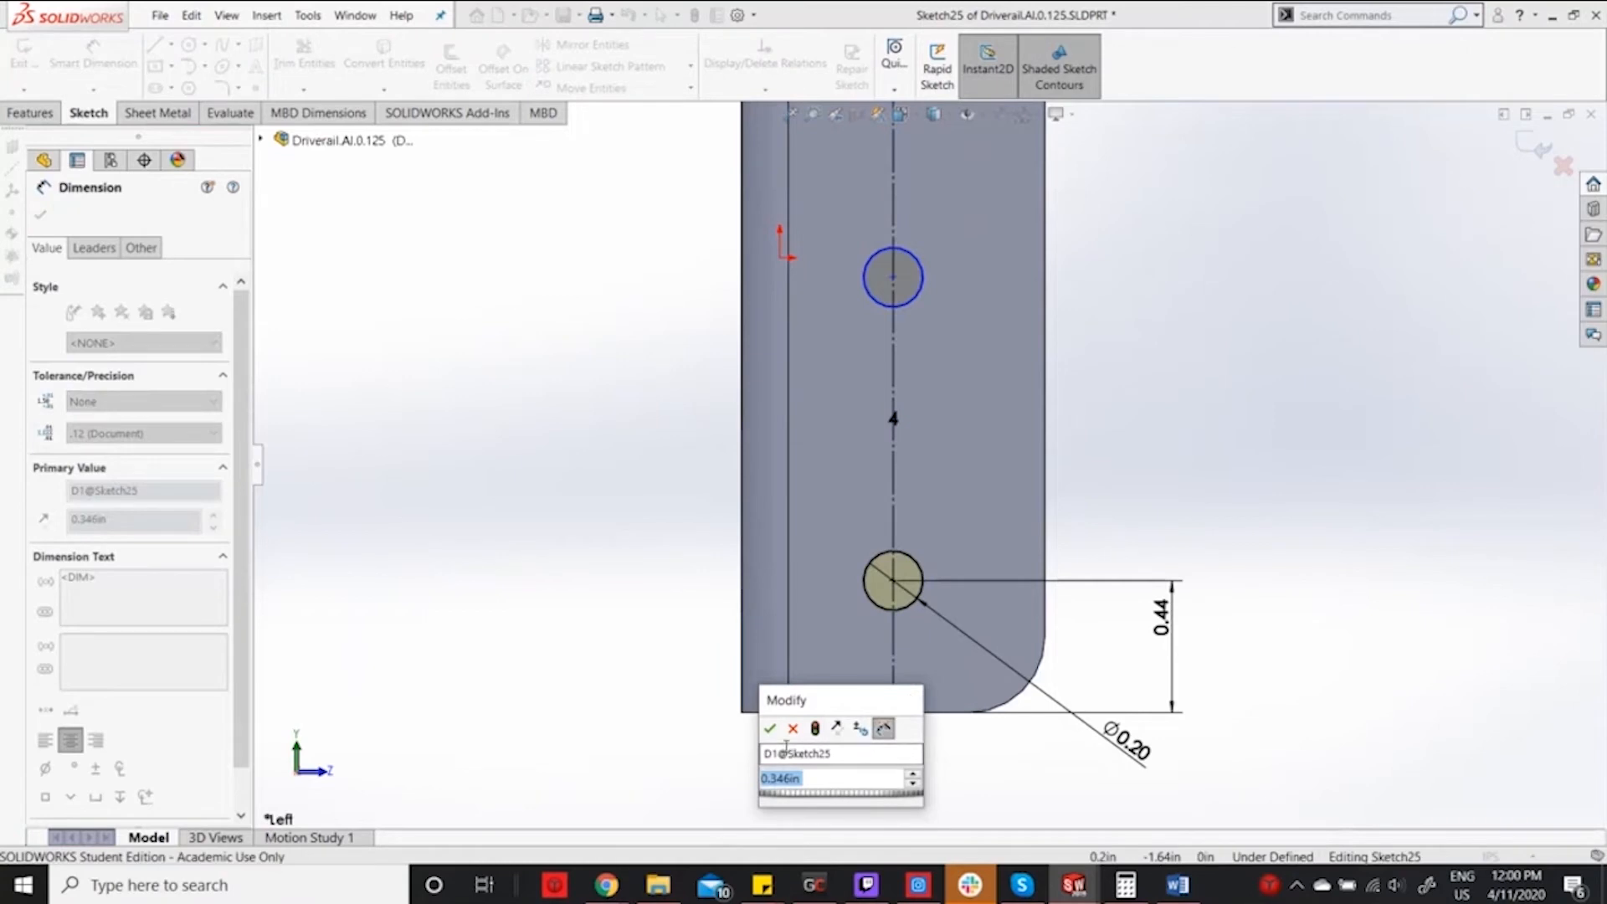
left_click(768, 729)
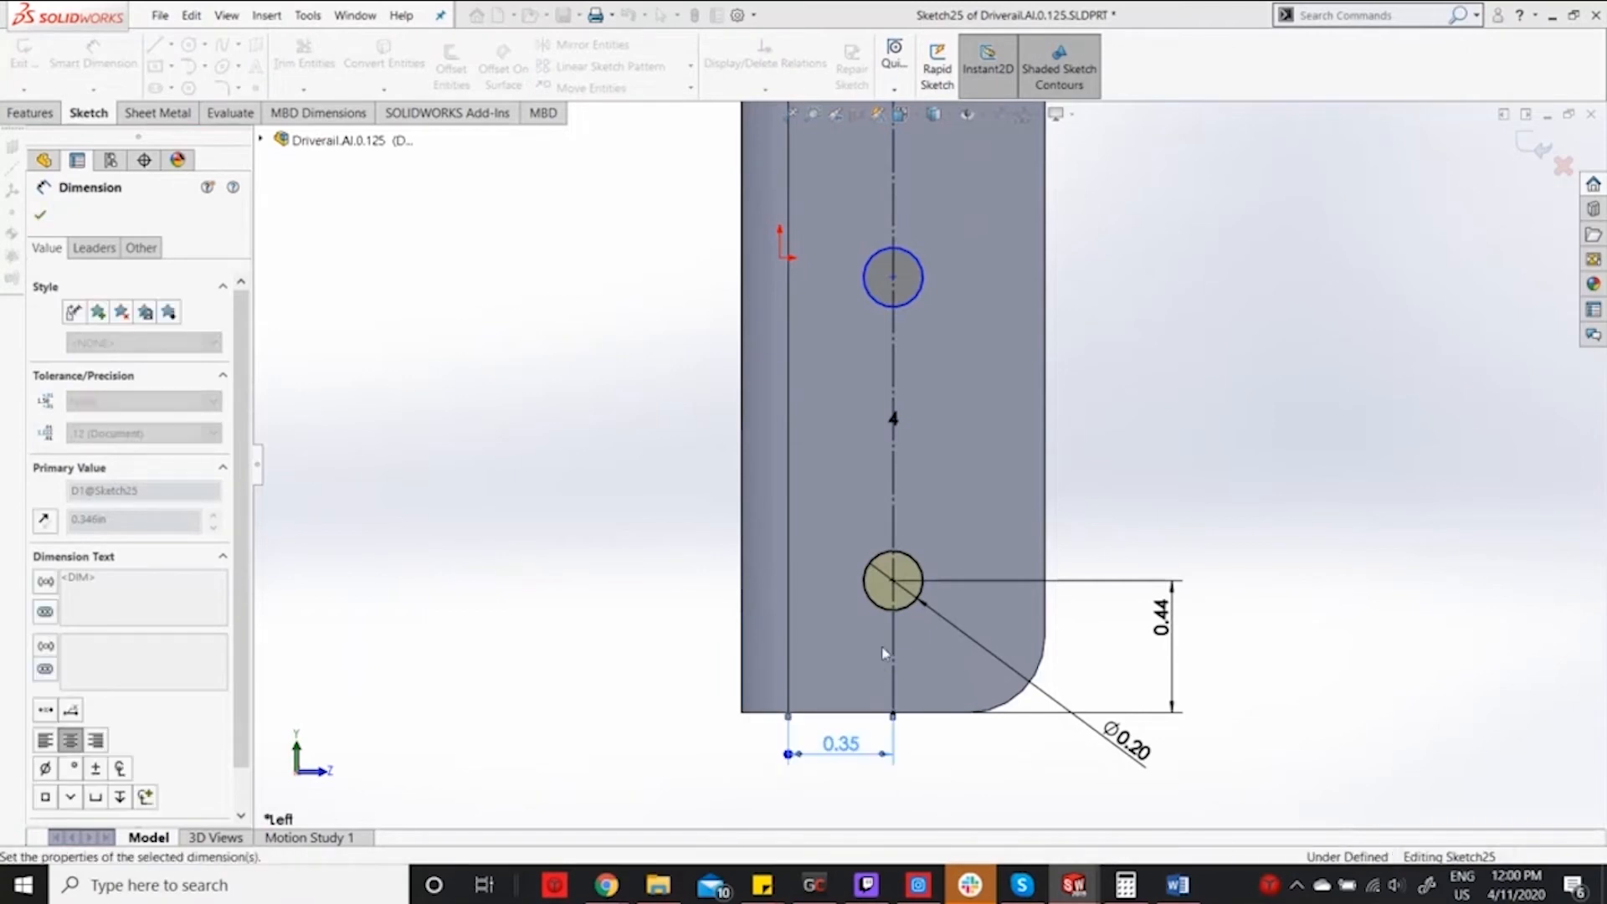
Add a driven reference dimension between the end flange's outer edge and the hole centerline.
left_click(1053, 634)
left_click(1031, 689)
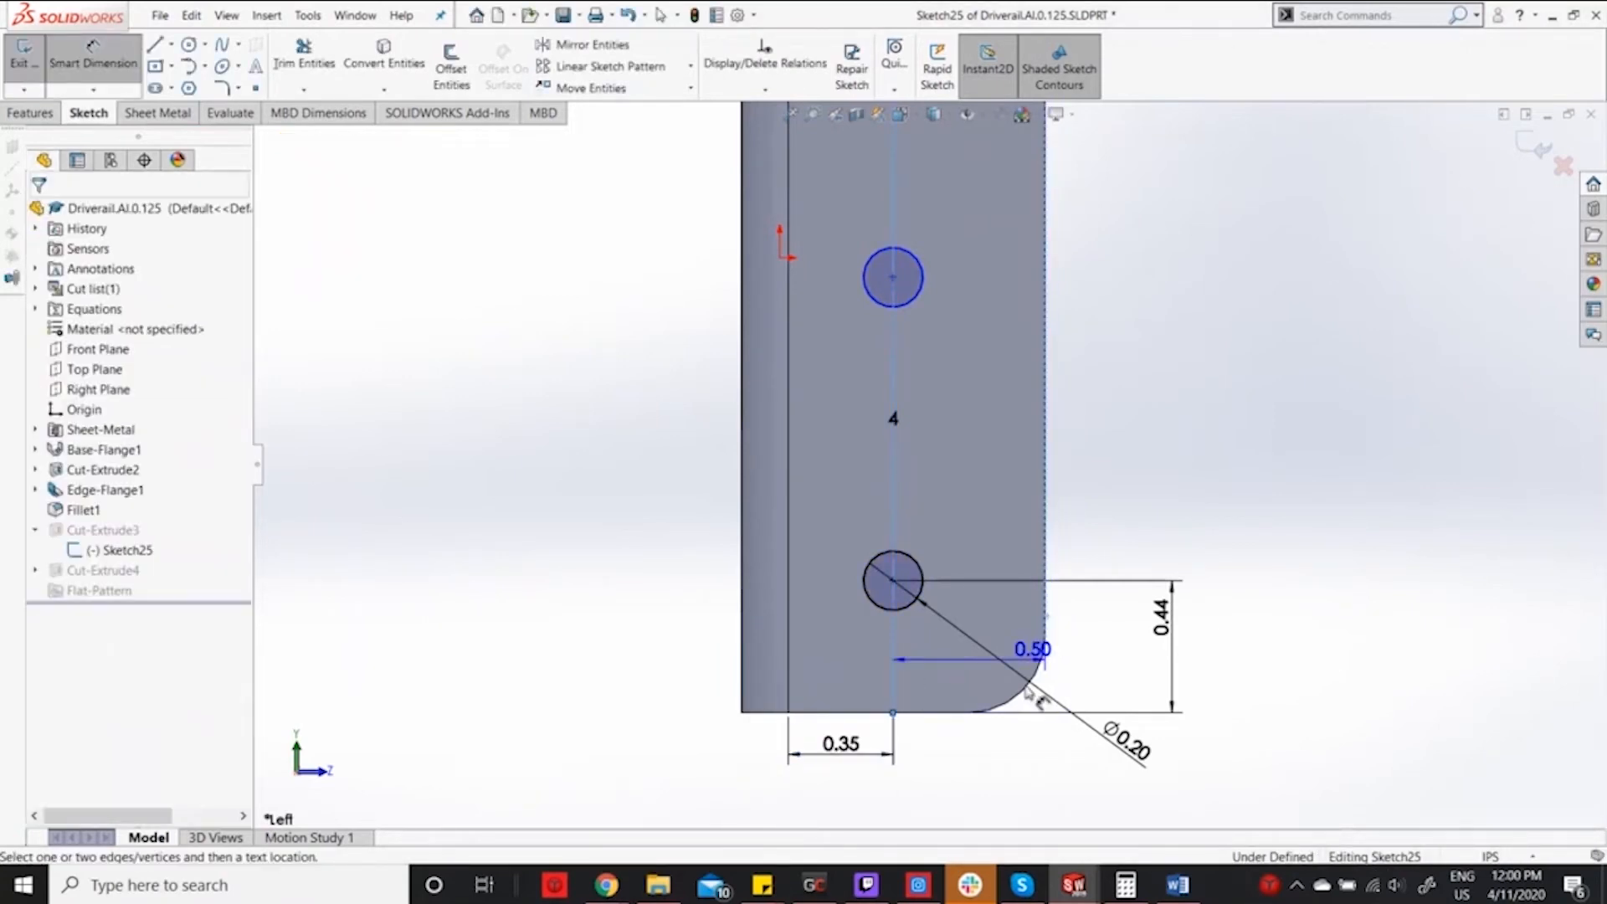
left_click(965, 768)
left_click(917, 435)
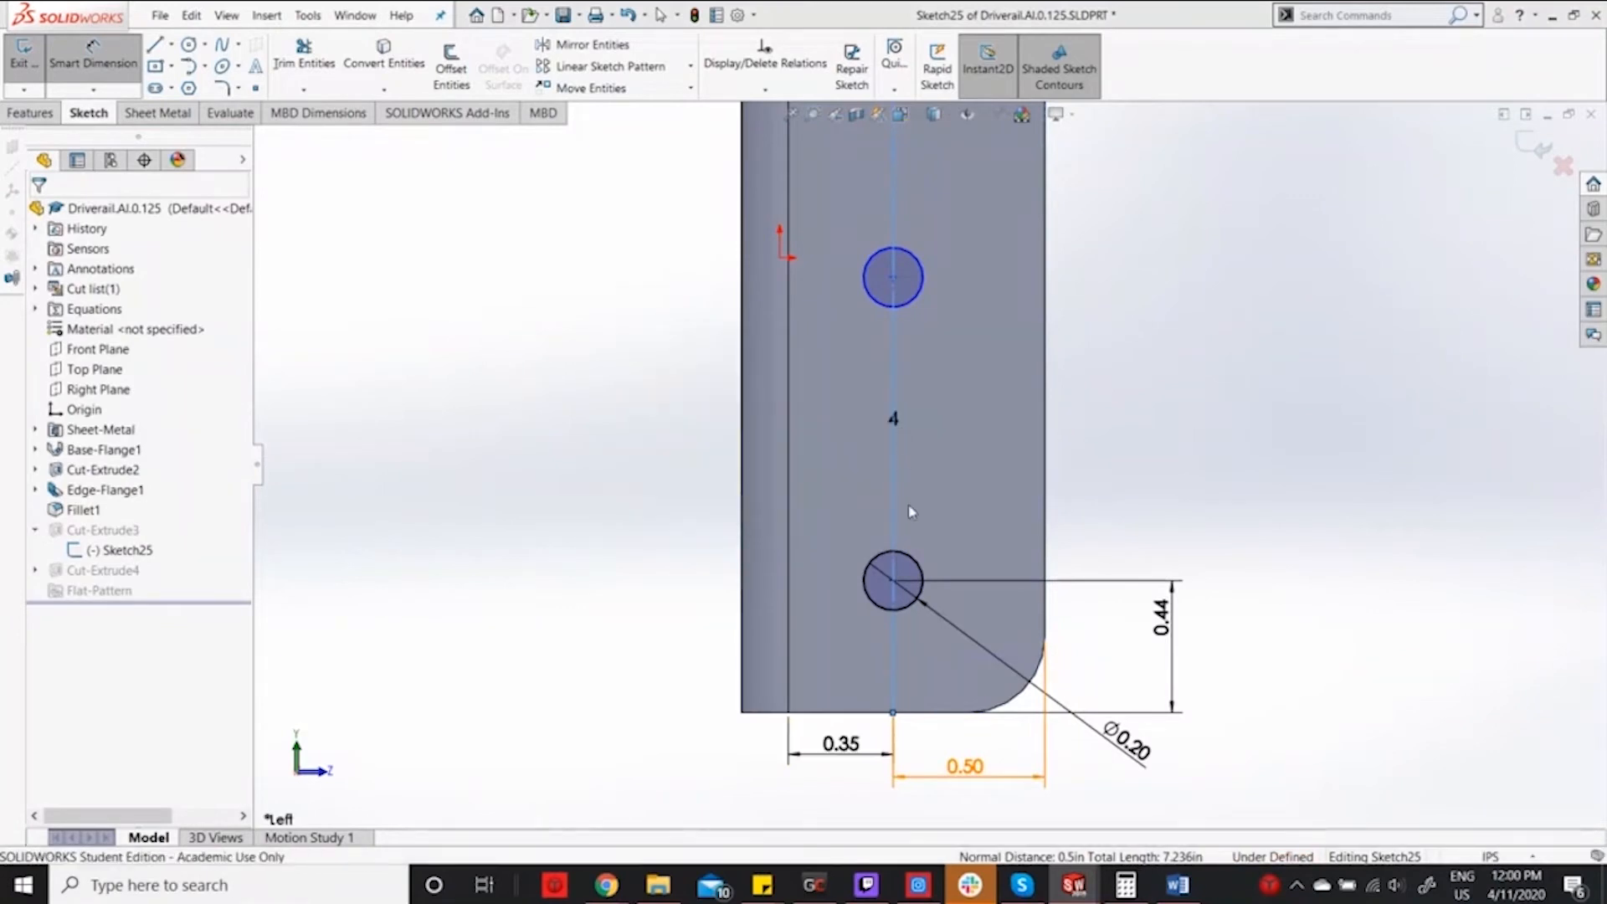
left_click(893, 505)
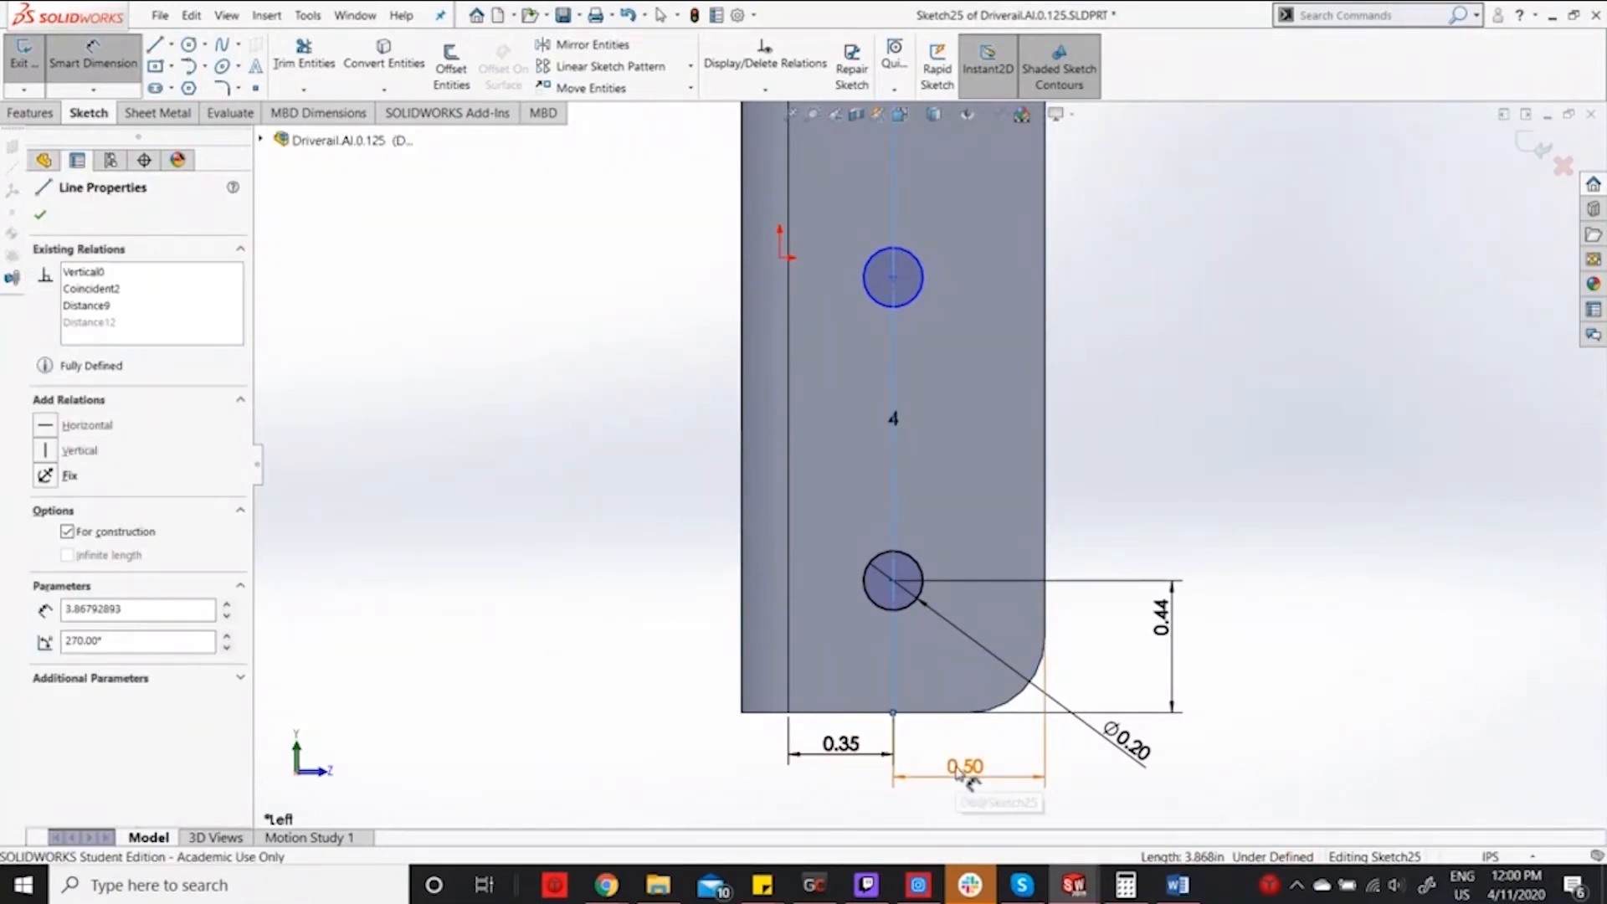
Open the bend-line-to-centerline dimension for editing and compute 0.5 + 0.346, divided by 2, in Calculator.
left_click(852, 752)
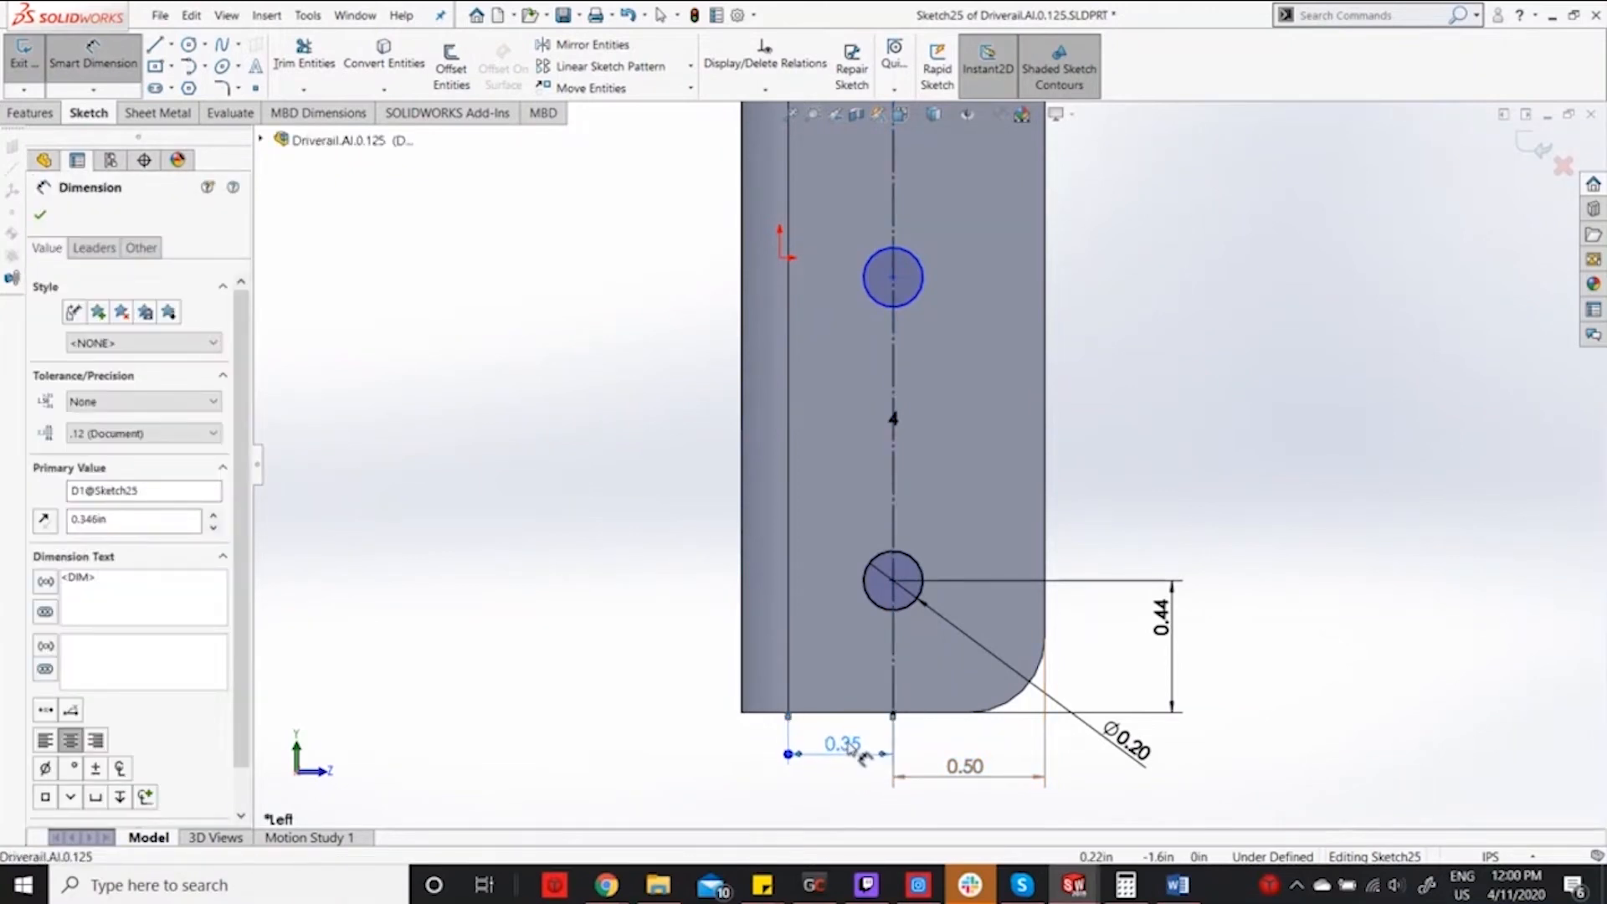
double_click(850, 745)
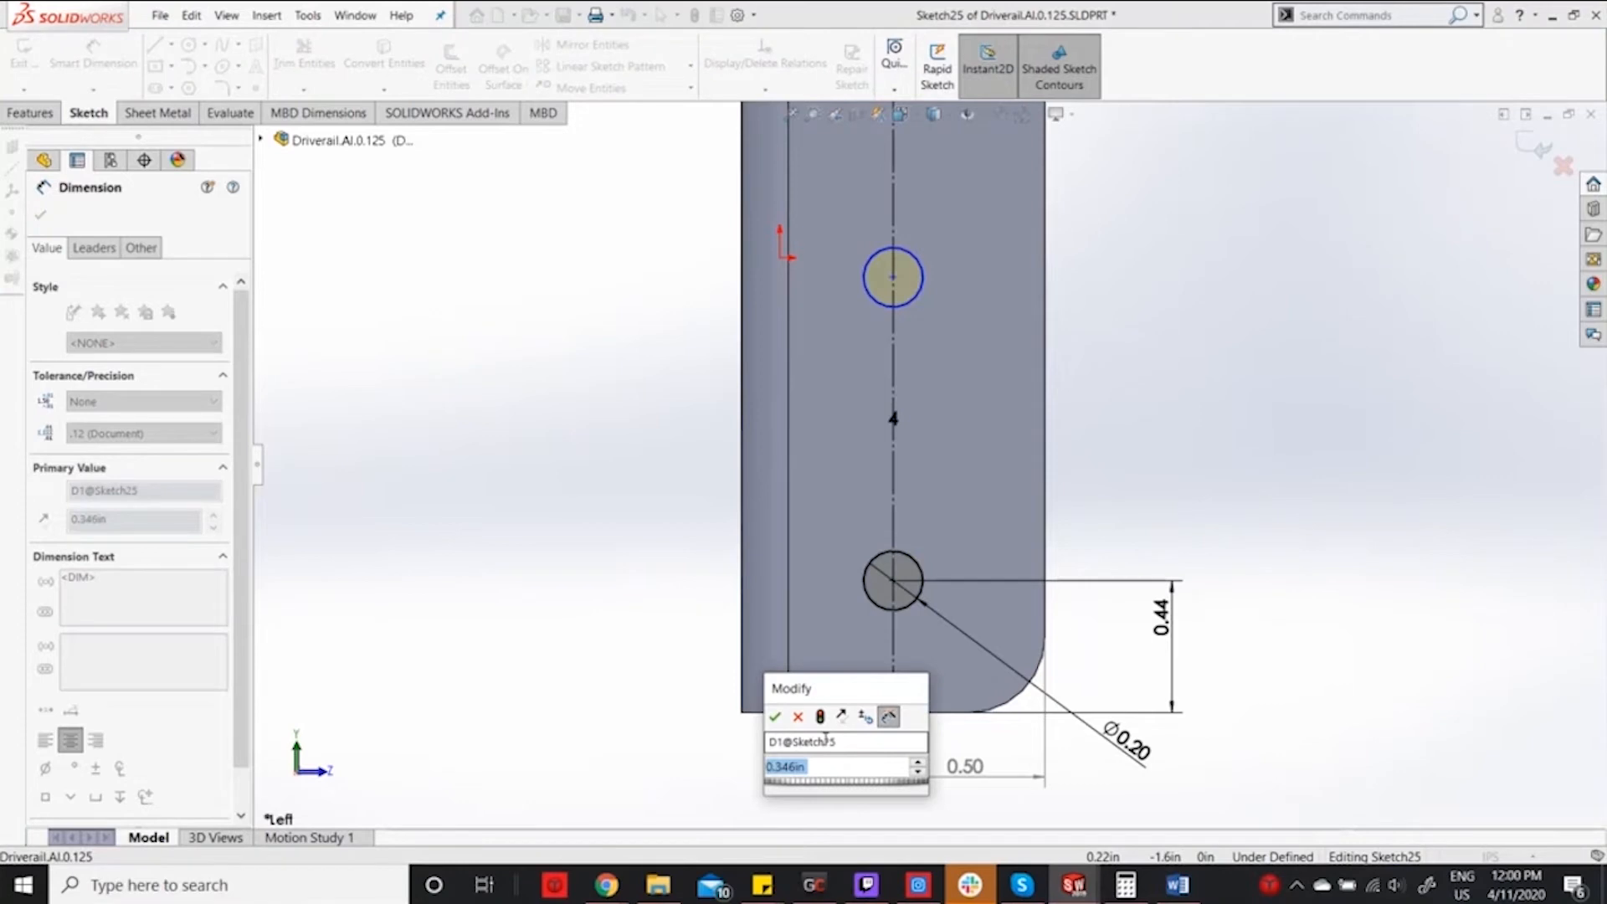
left_click(1126, 885)
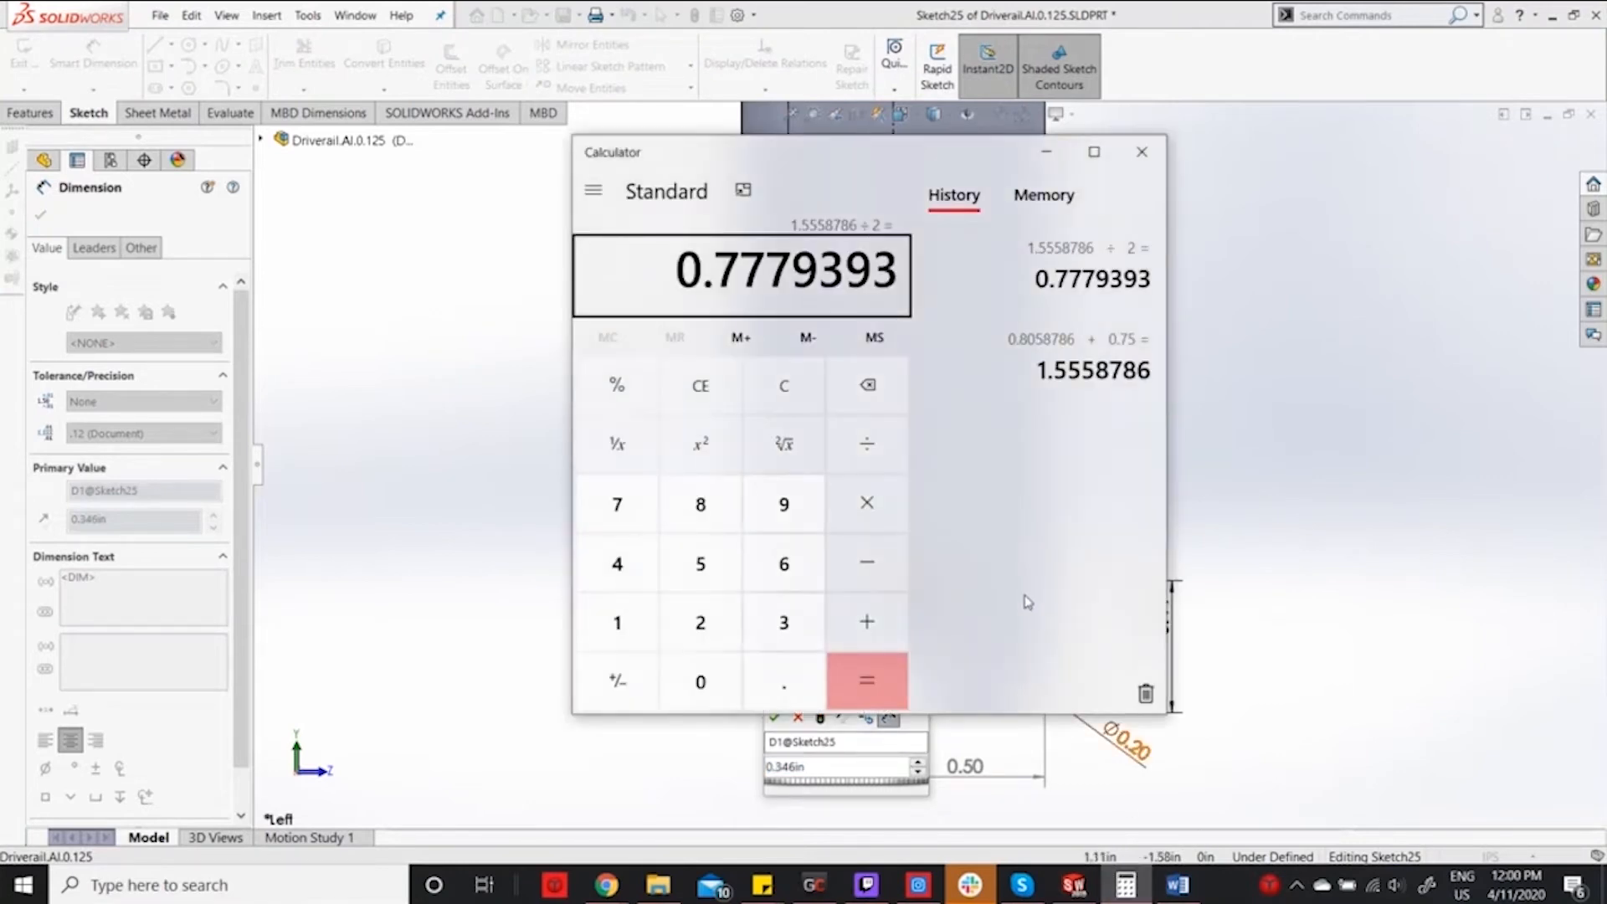
double_click(884, 249)
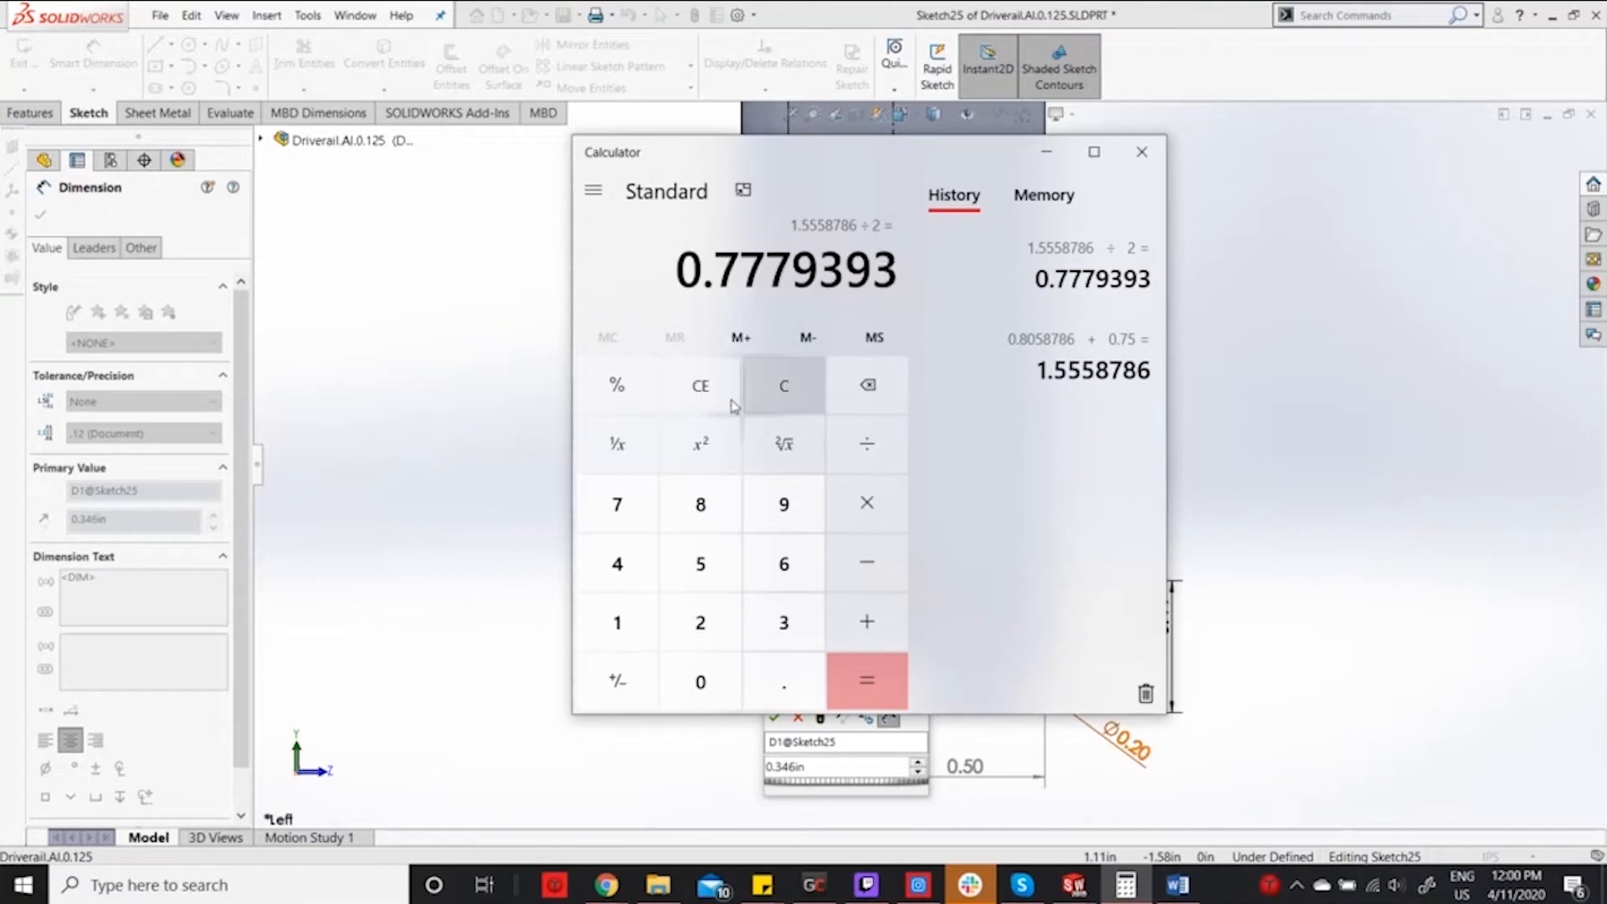
left_click(697, 398)
type("+.346")
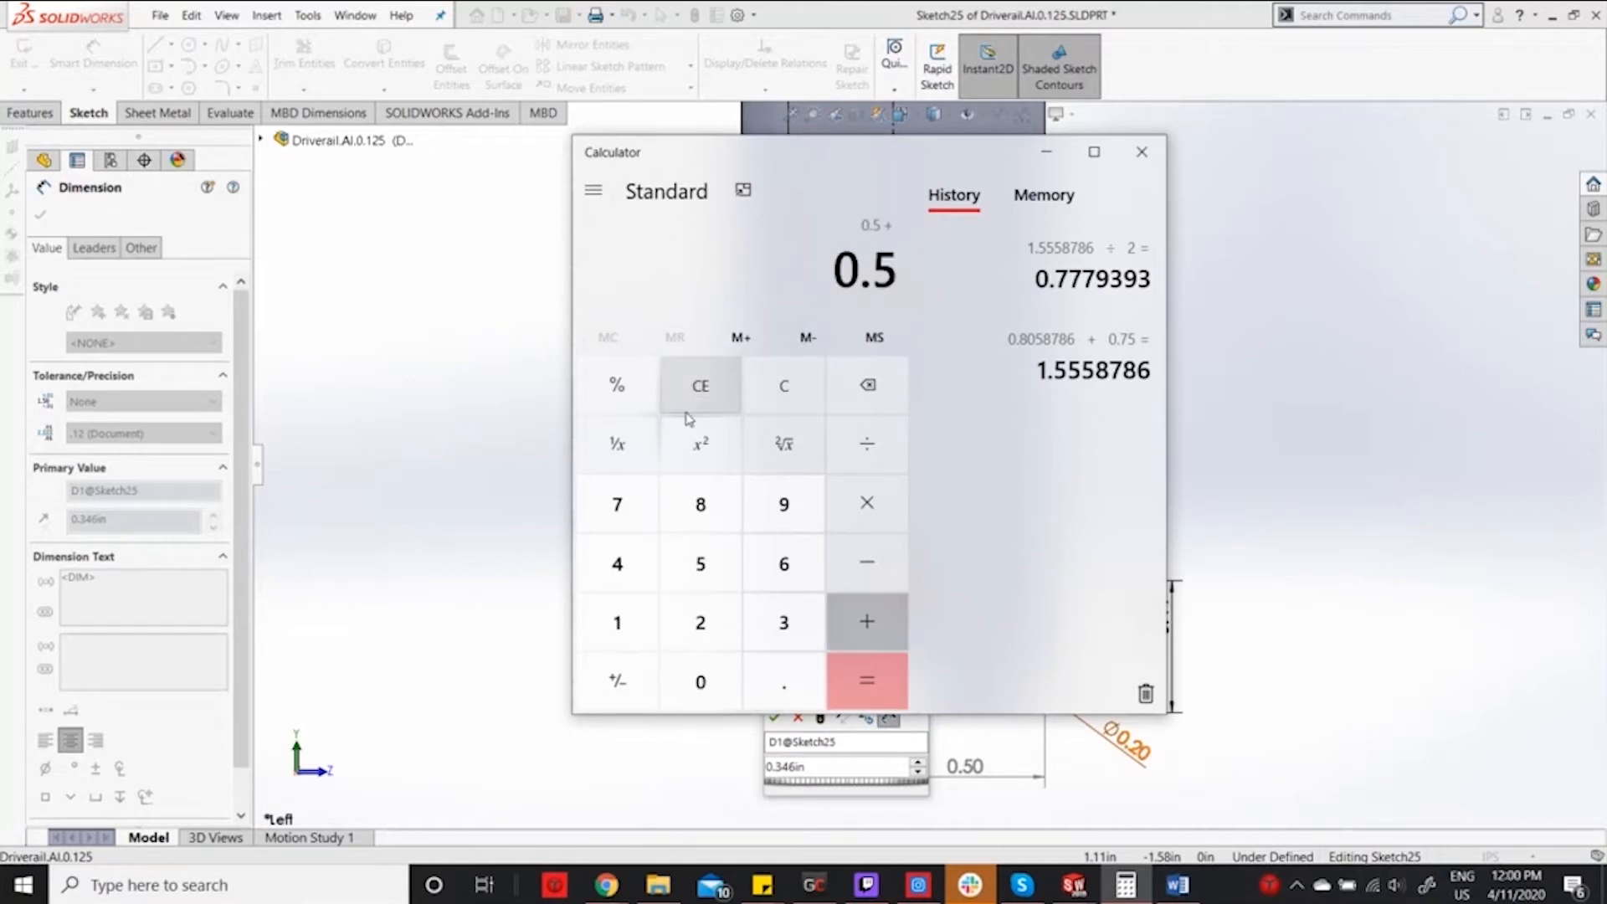
key("Return")
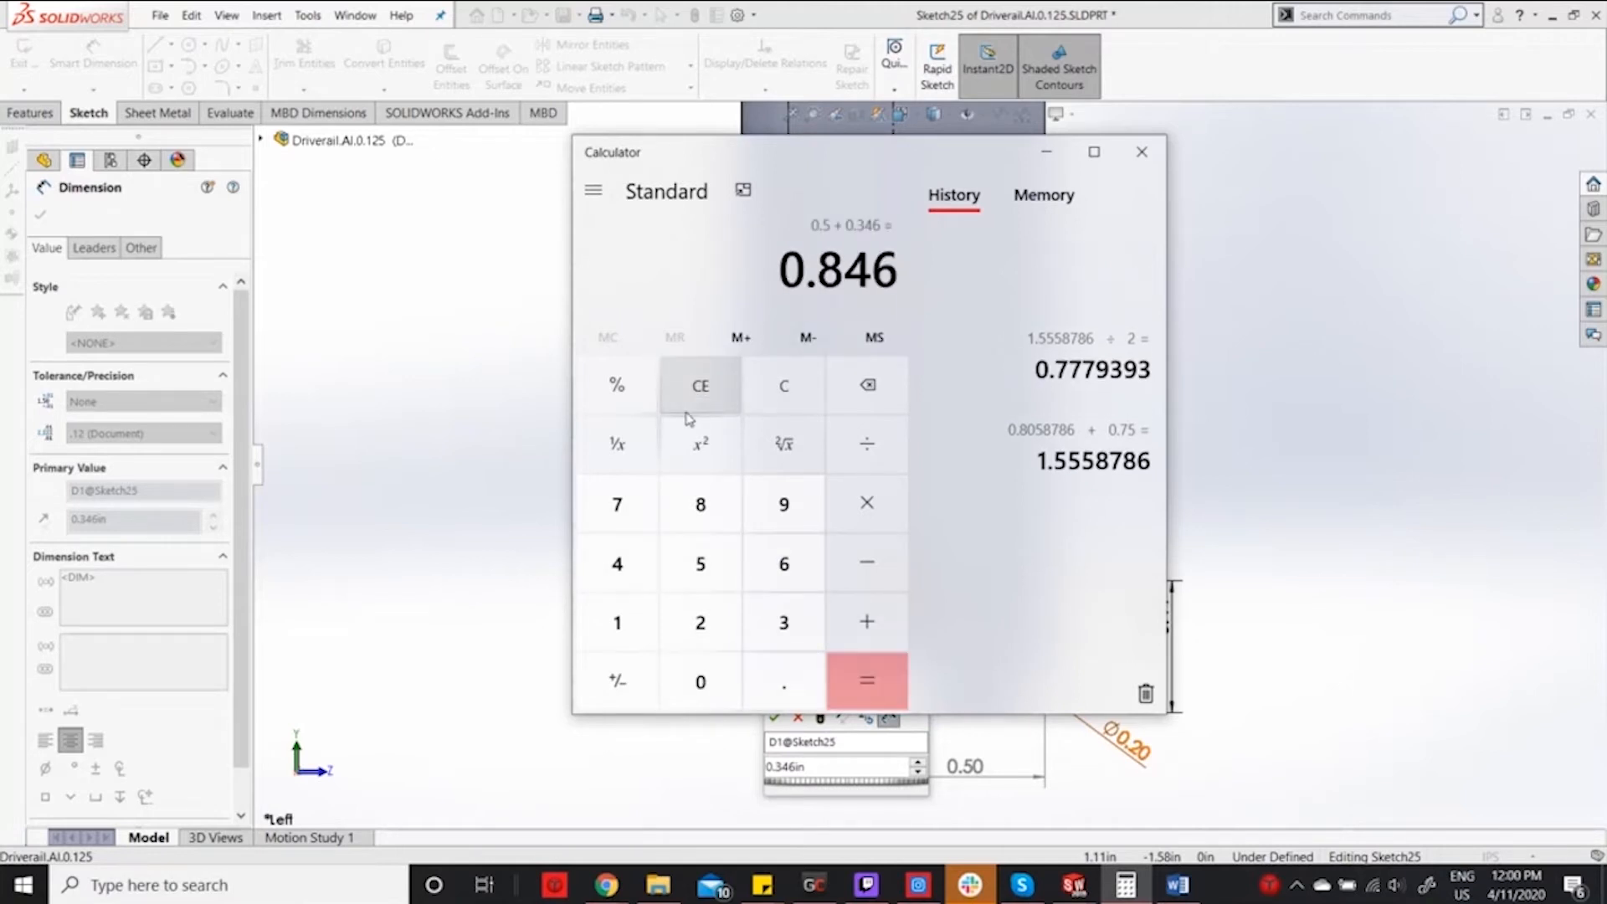
type("/2")
key("Return")
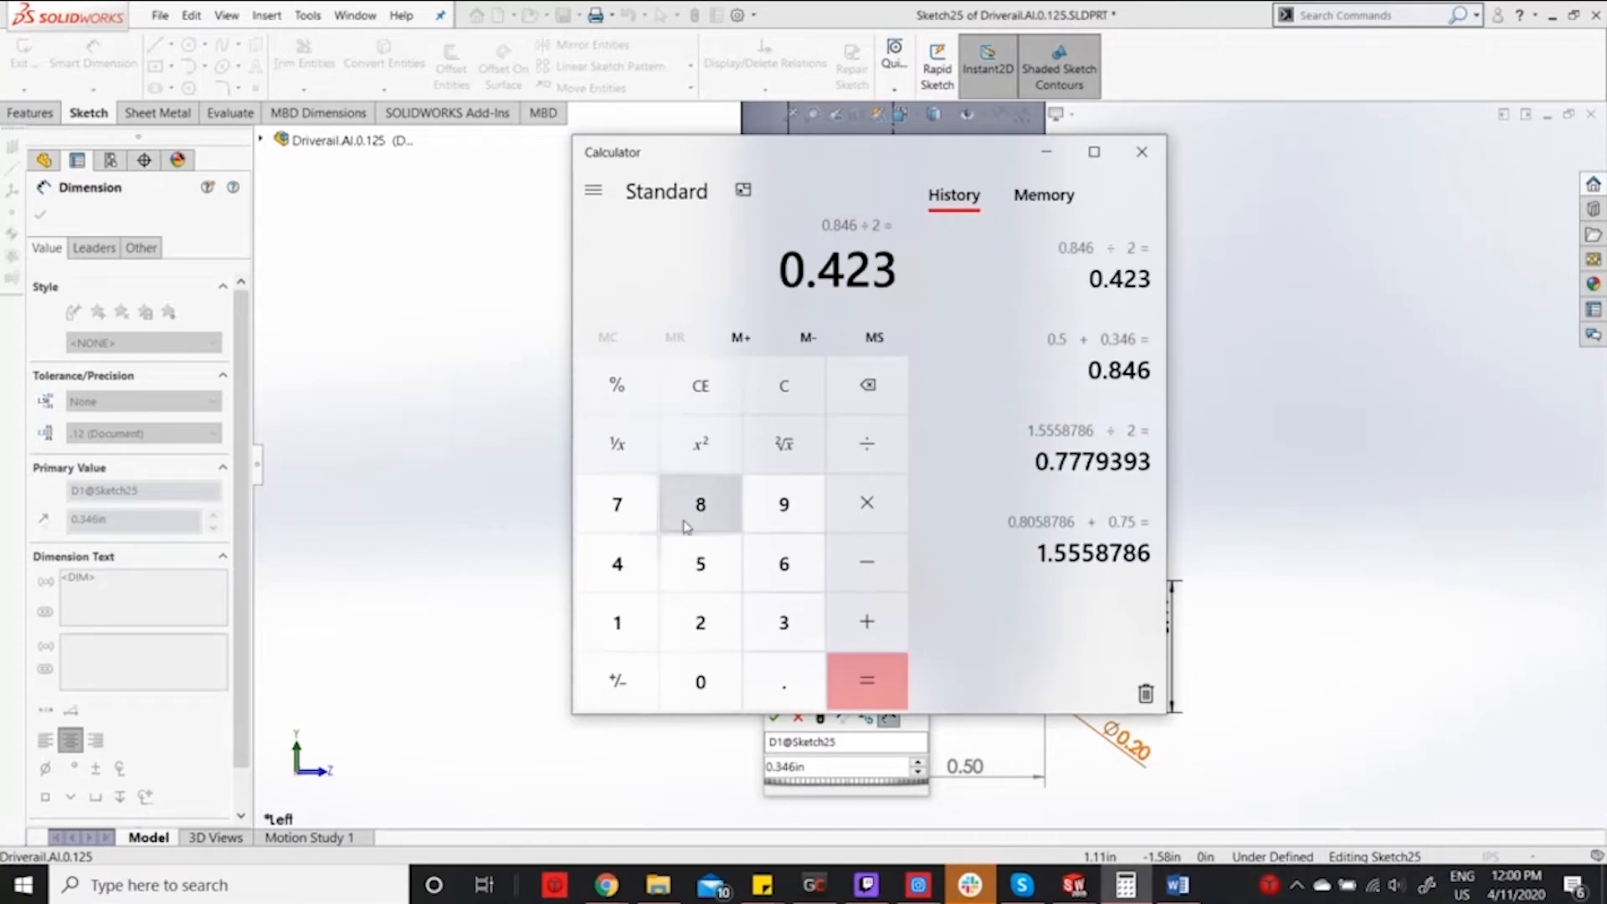
Back in SOLIDWORKS, set the distance from the bend line to the hole centerline to 0.423 in and exit the sketch.
key("alt+Tab")
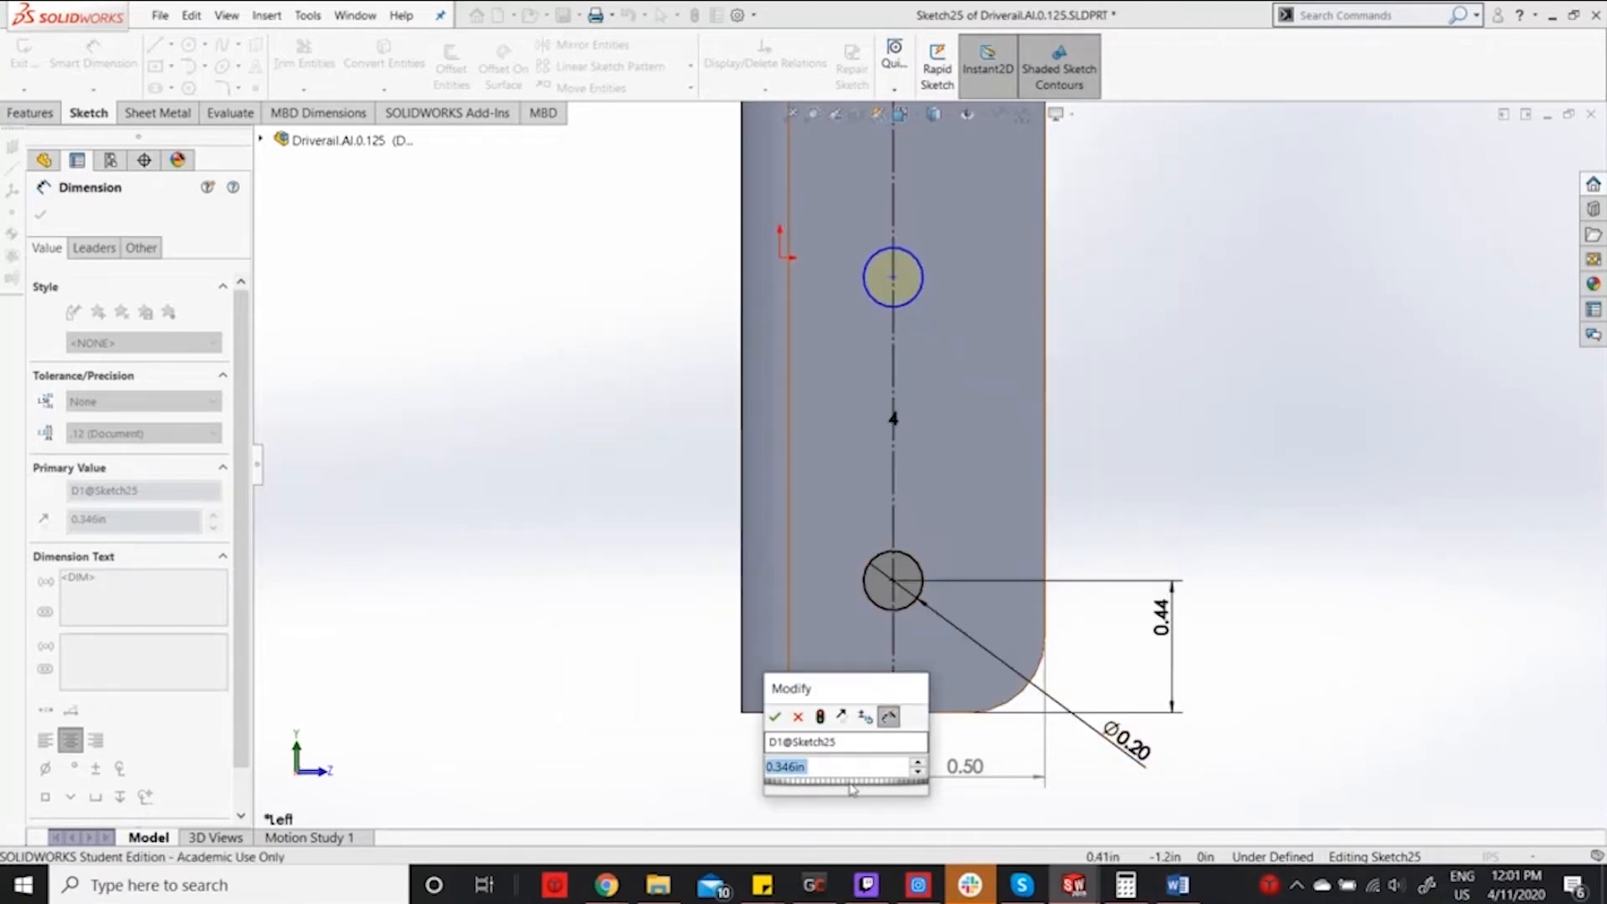
type("0.423")
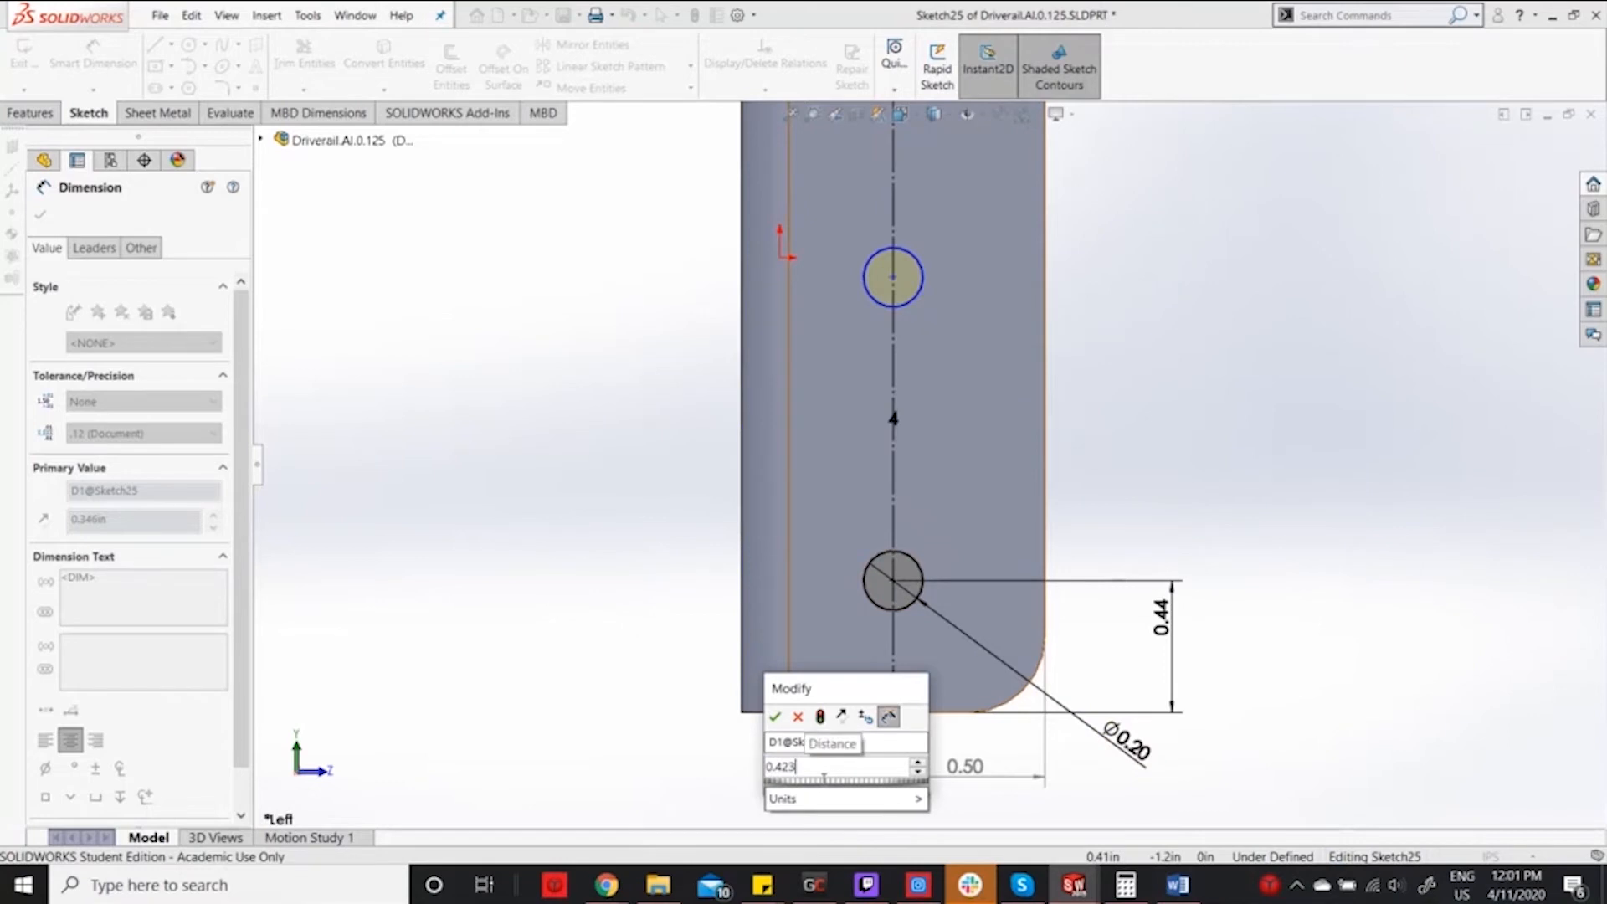
key("Return")
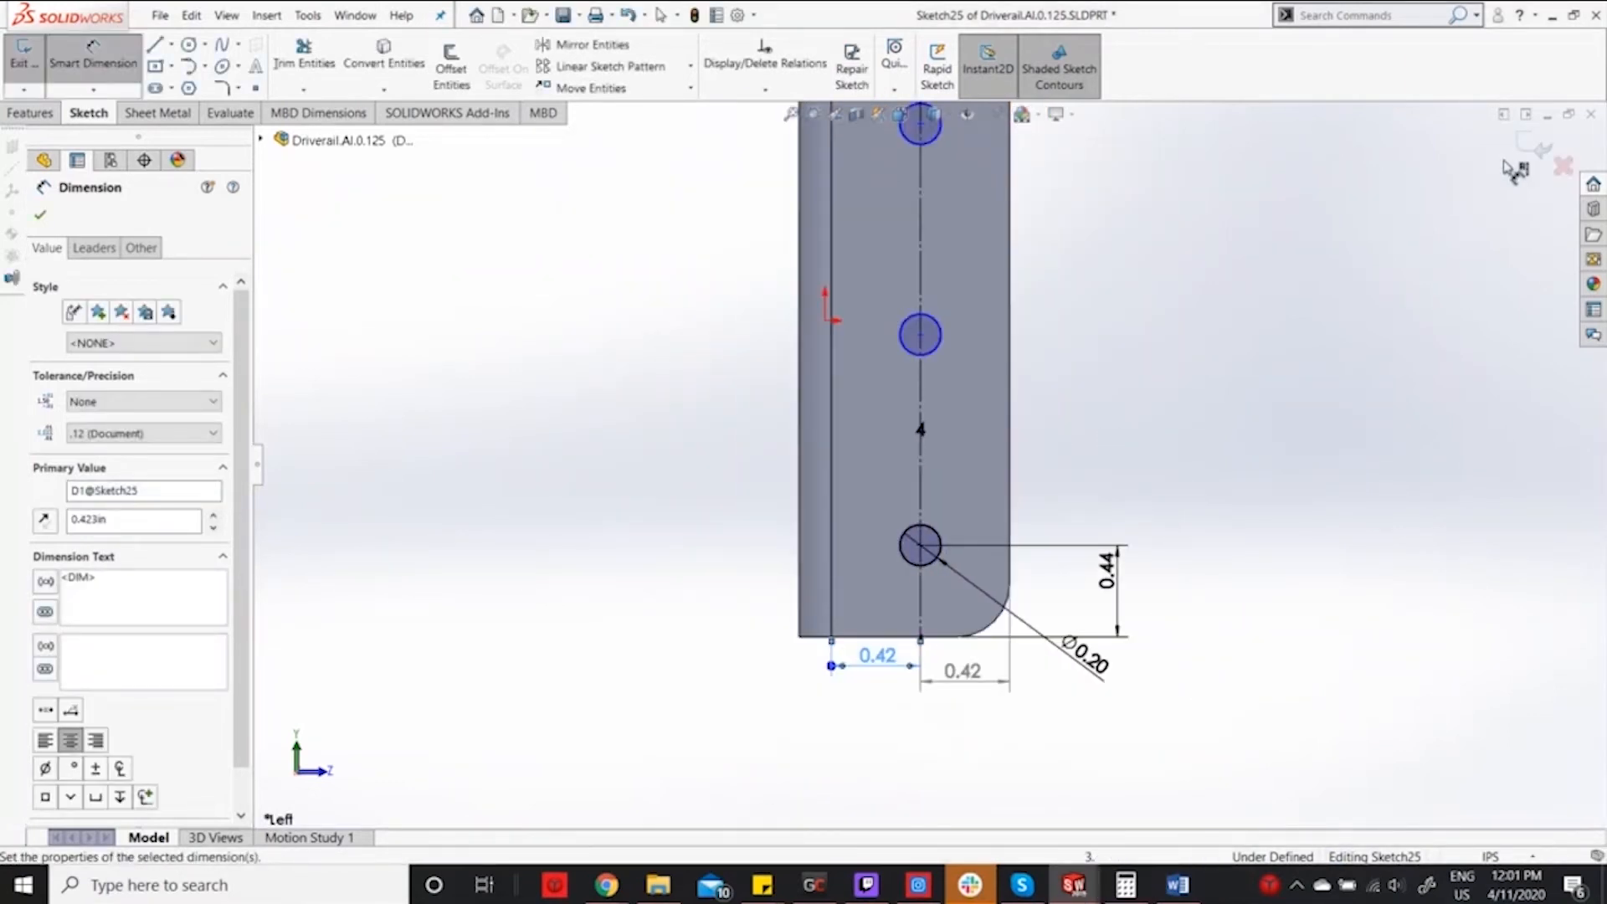
left_click(1539, 147)
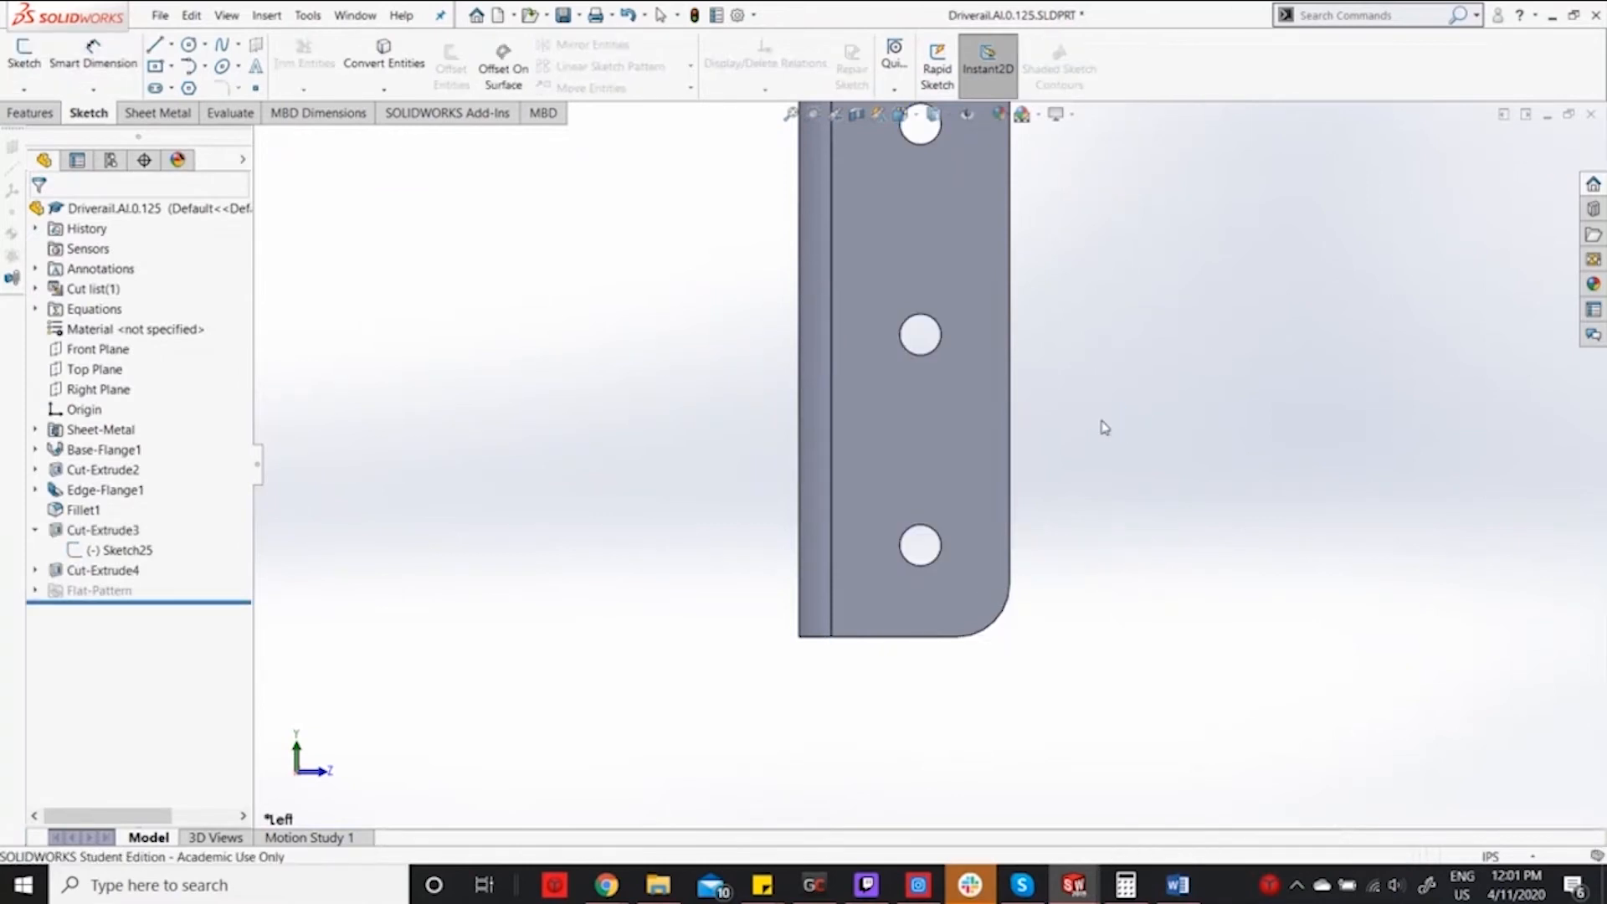
Open Sketch24 under Cut-Extrude4 for editing and show the long flange's end where its hole dimensions are.
key("f")
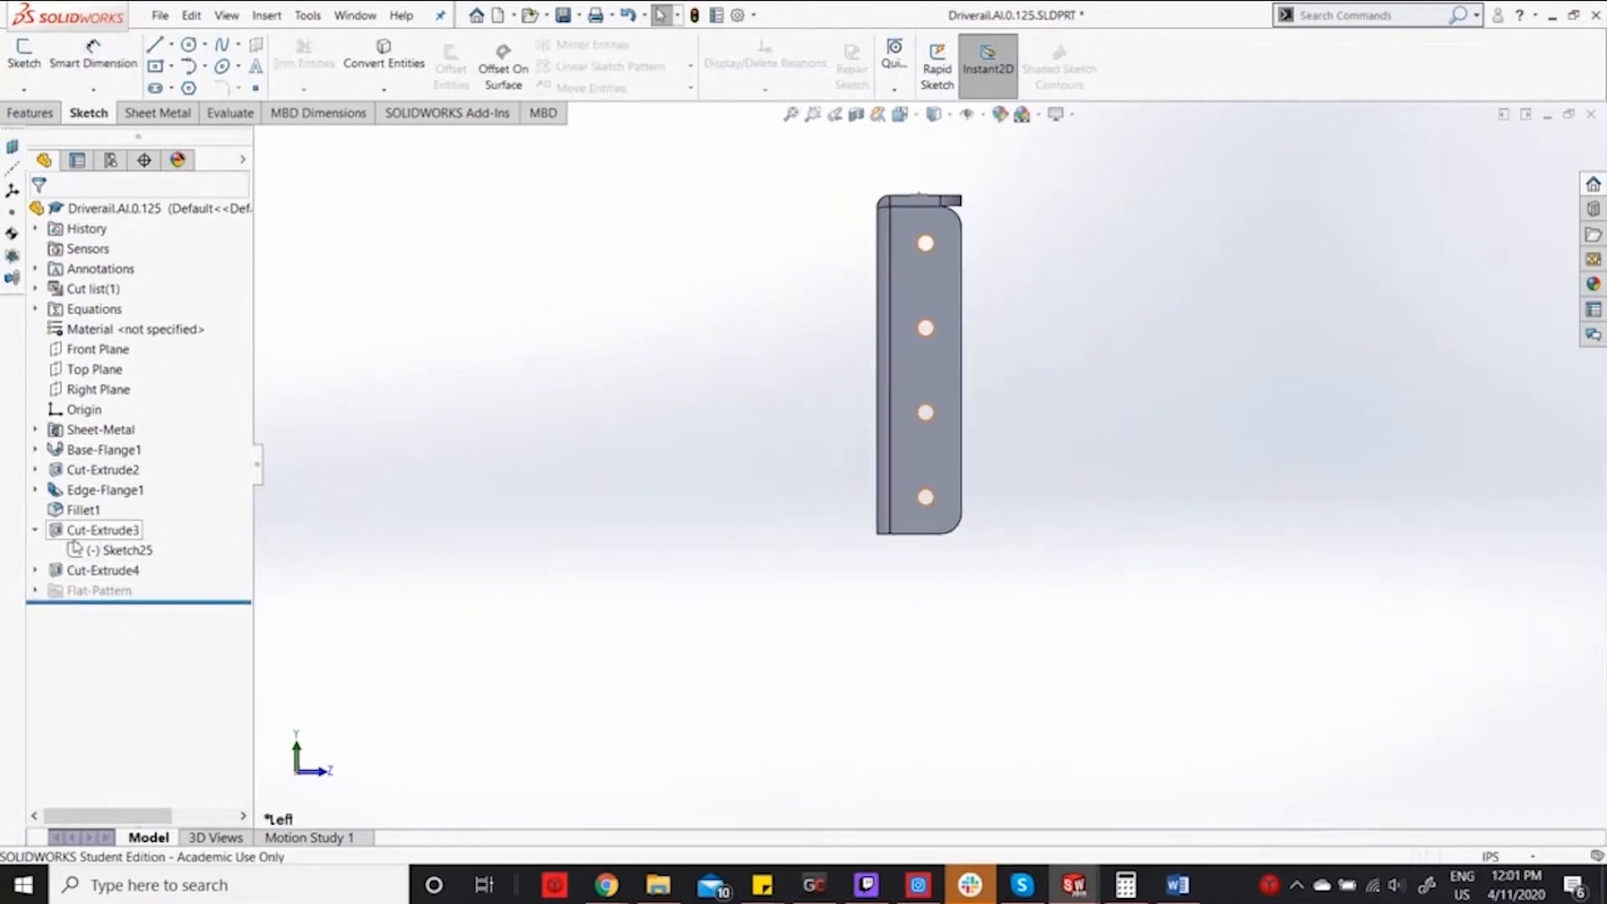
left_click(55, 570)
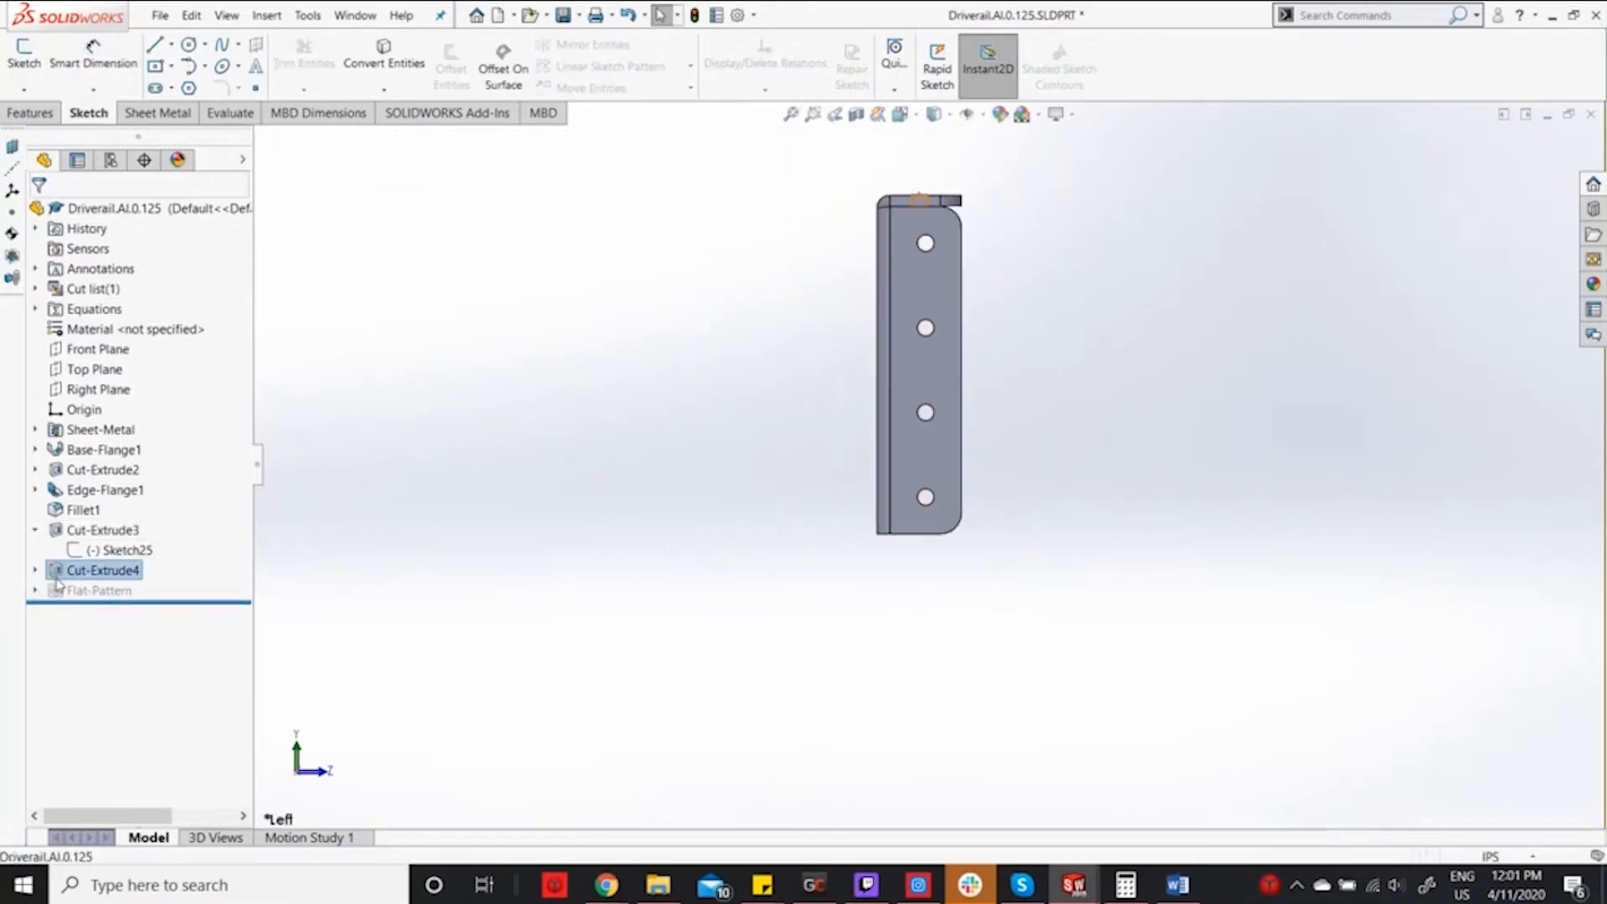
left_click(36, 572)
left_click(97, 592)
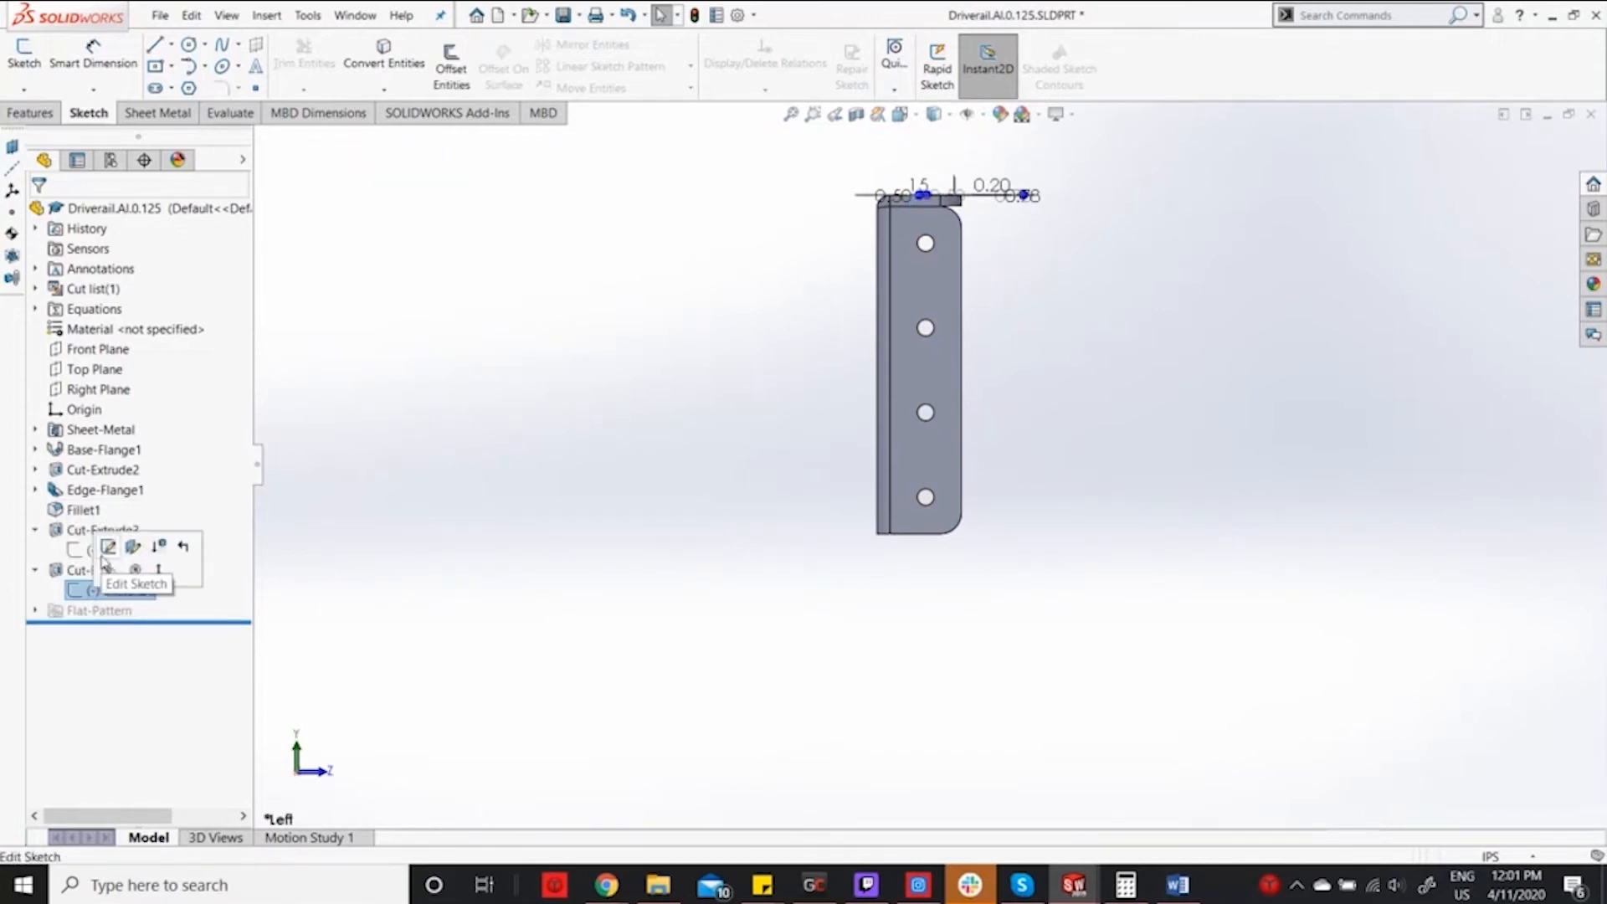
left_click(107, 555)
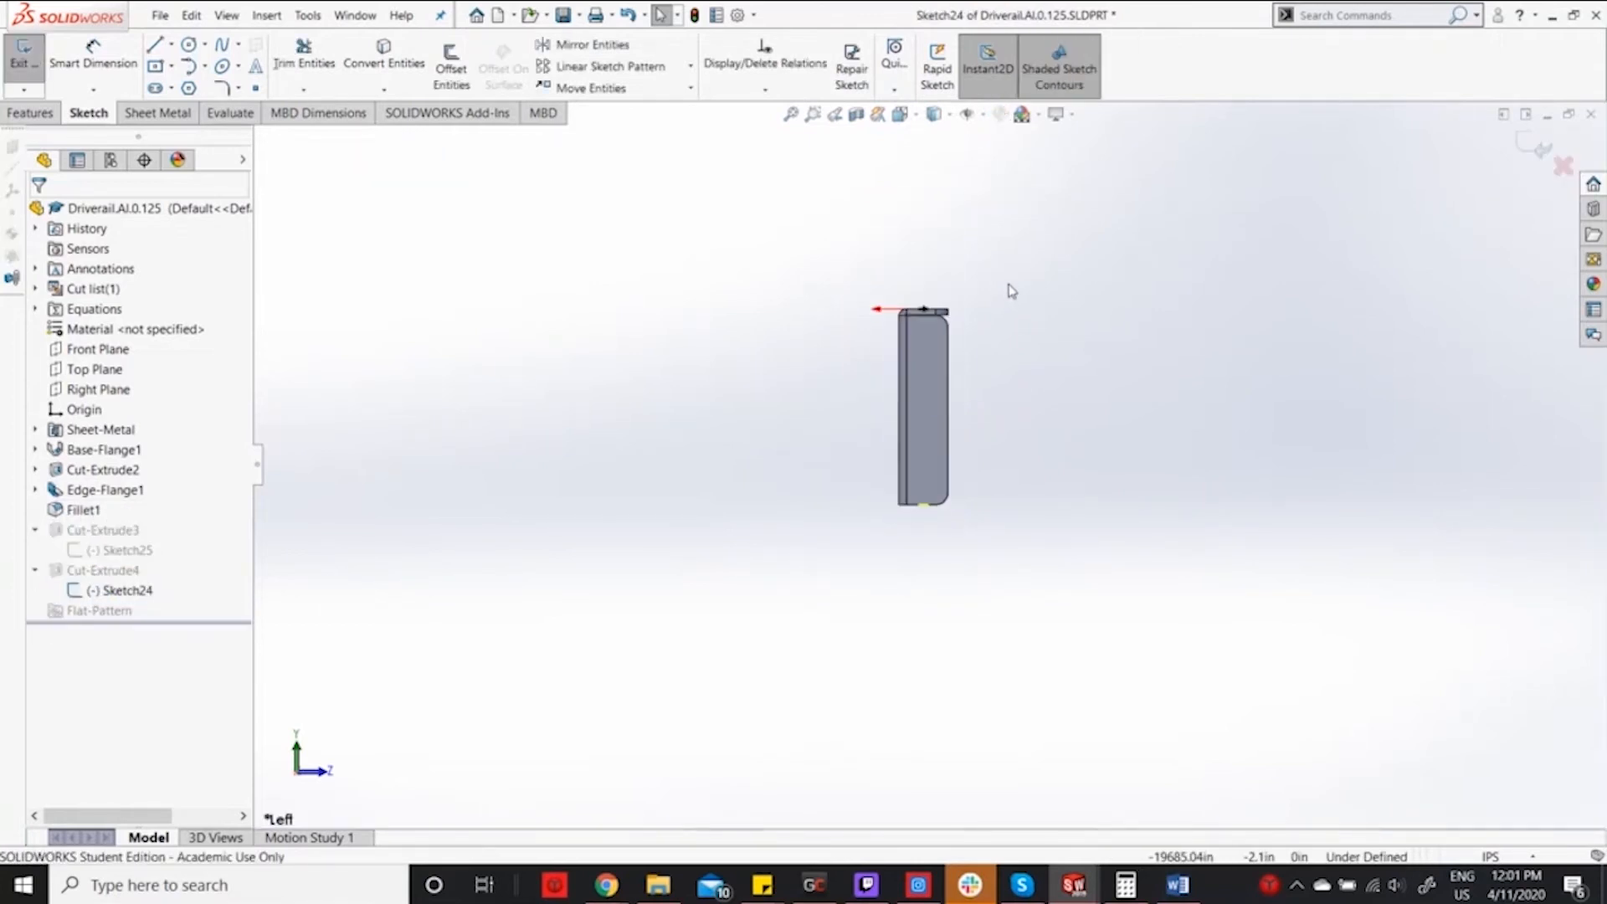
middle_click_drag(1012, 287, 1013, 468)
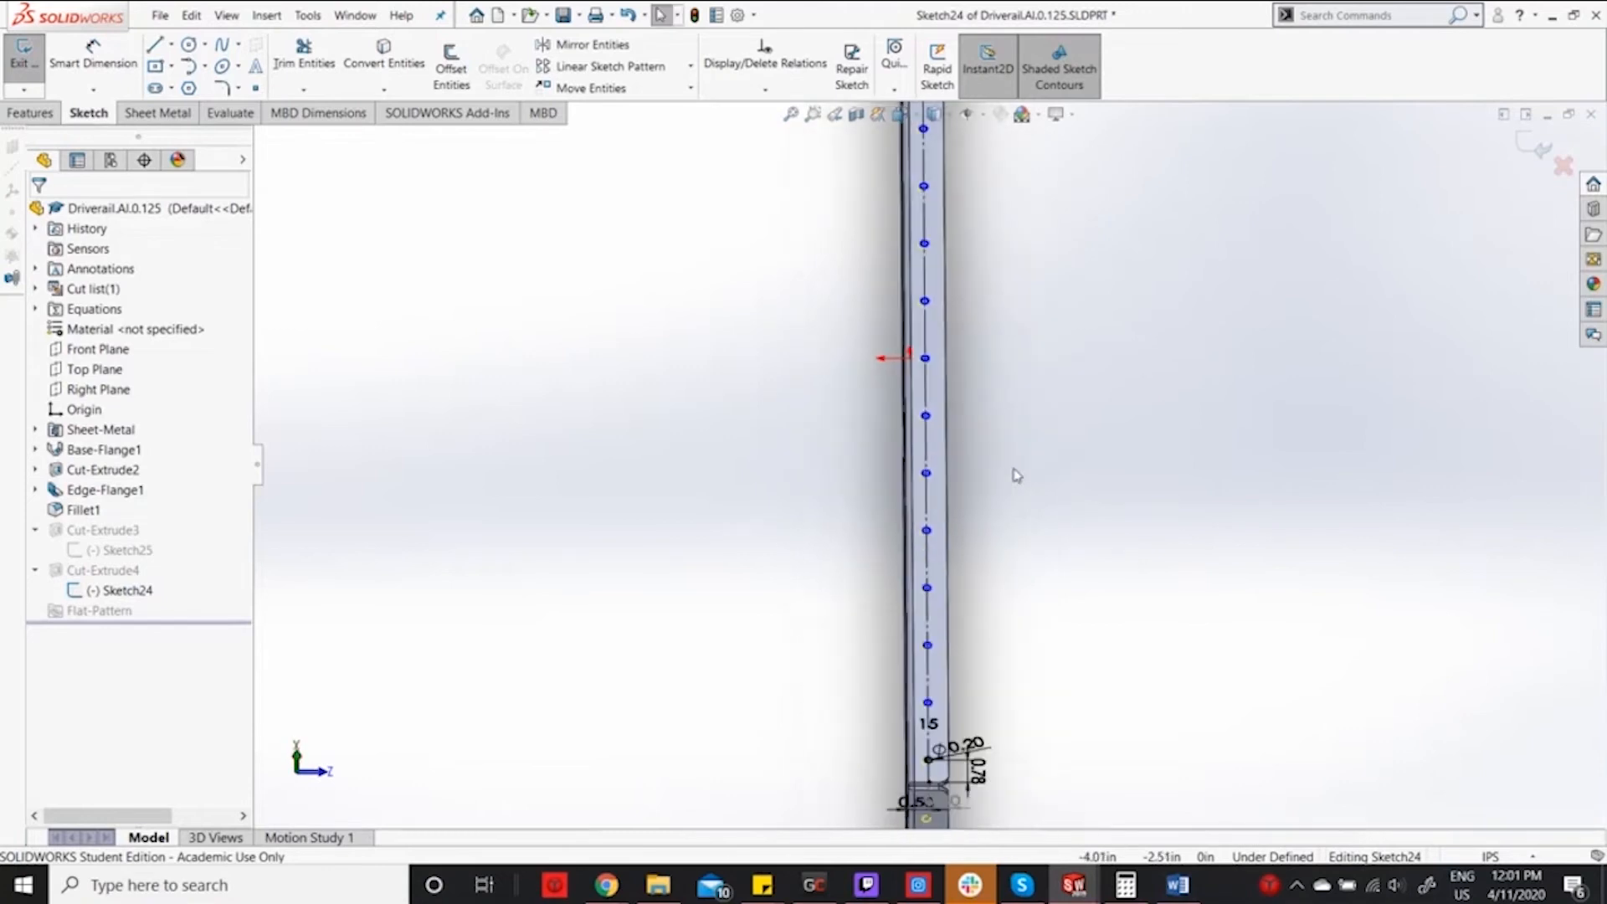
scroll(996, 389, "up", 4)
scroll(956, 699, "down", 3)
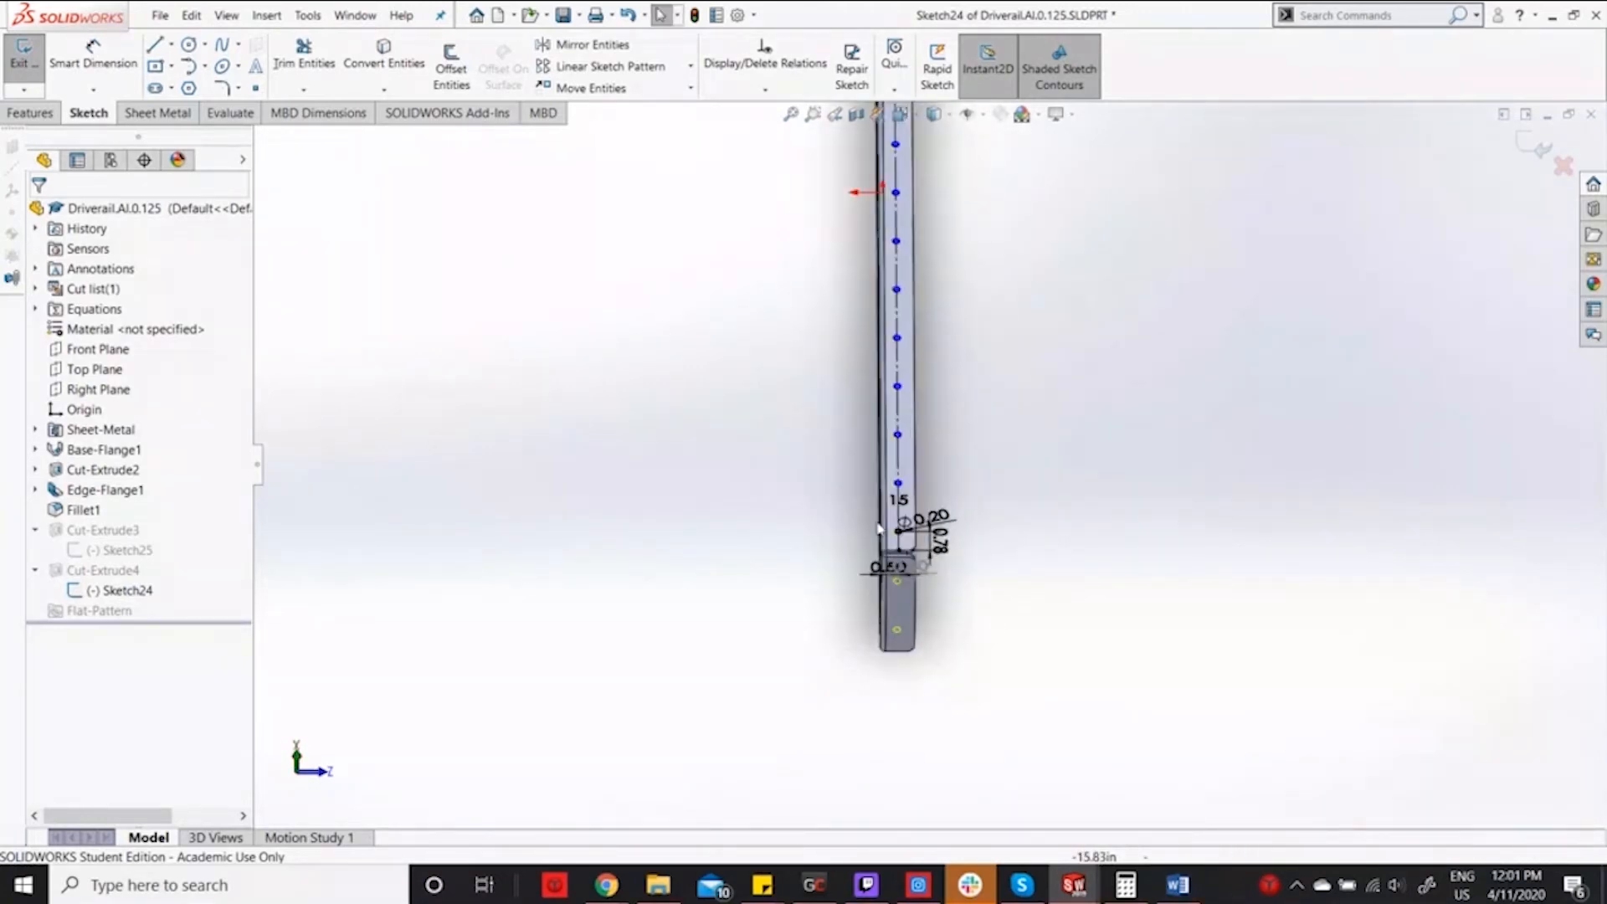
scroll(879, 528, "down", 5)
Try to reattach the long flange's 0.50 hole centerline dimension to the bend line, then delete that dimension.
double_click(863, 584)
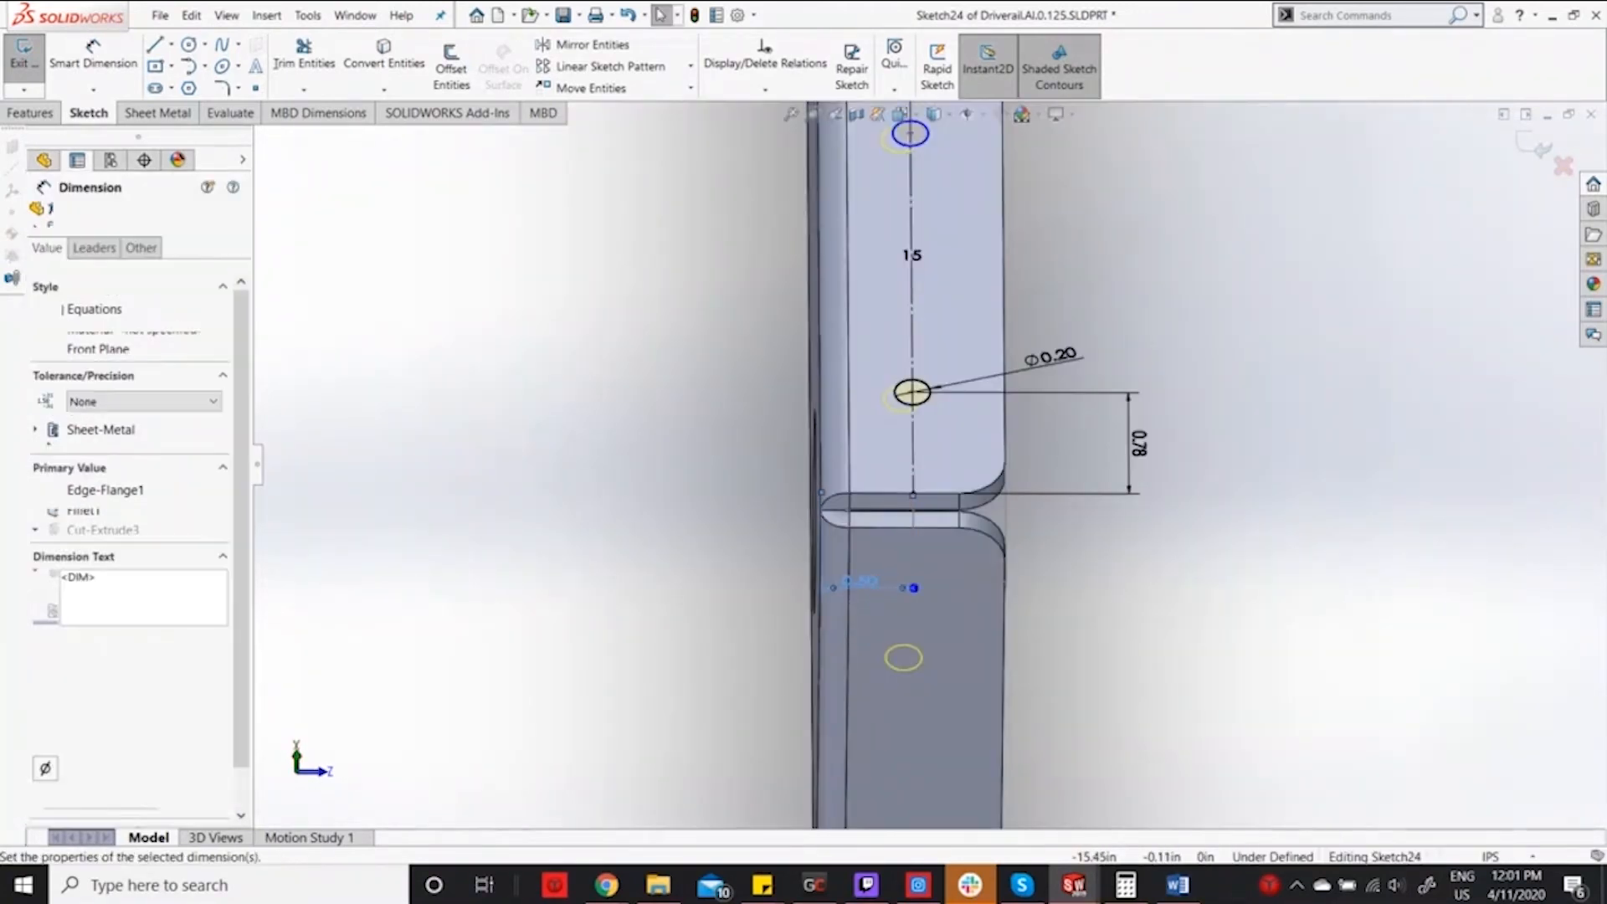
key("Return")
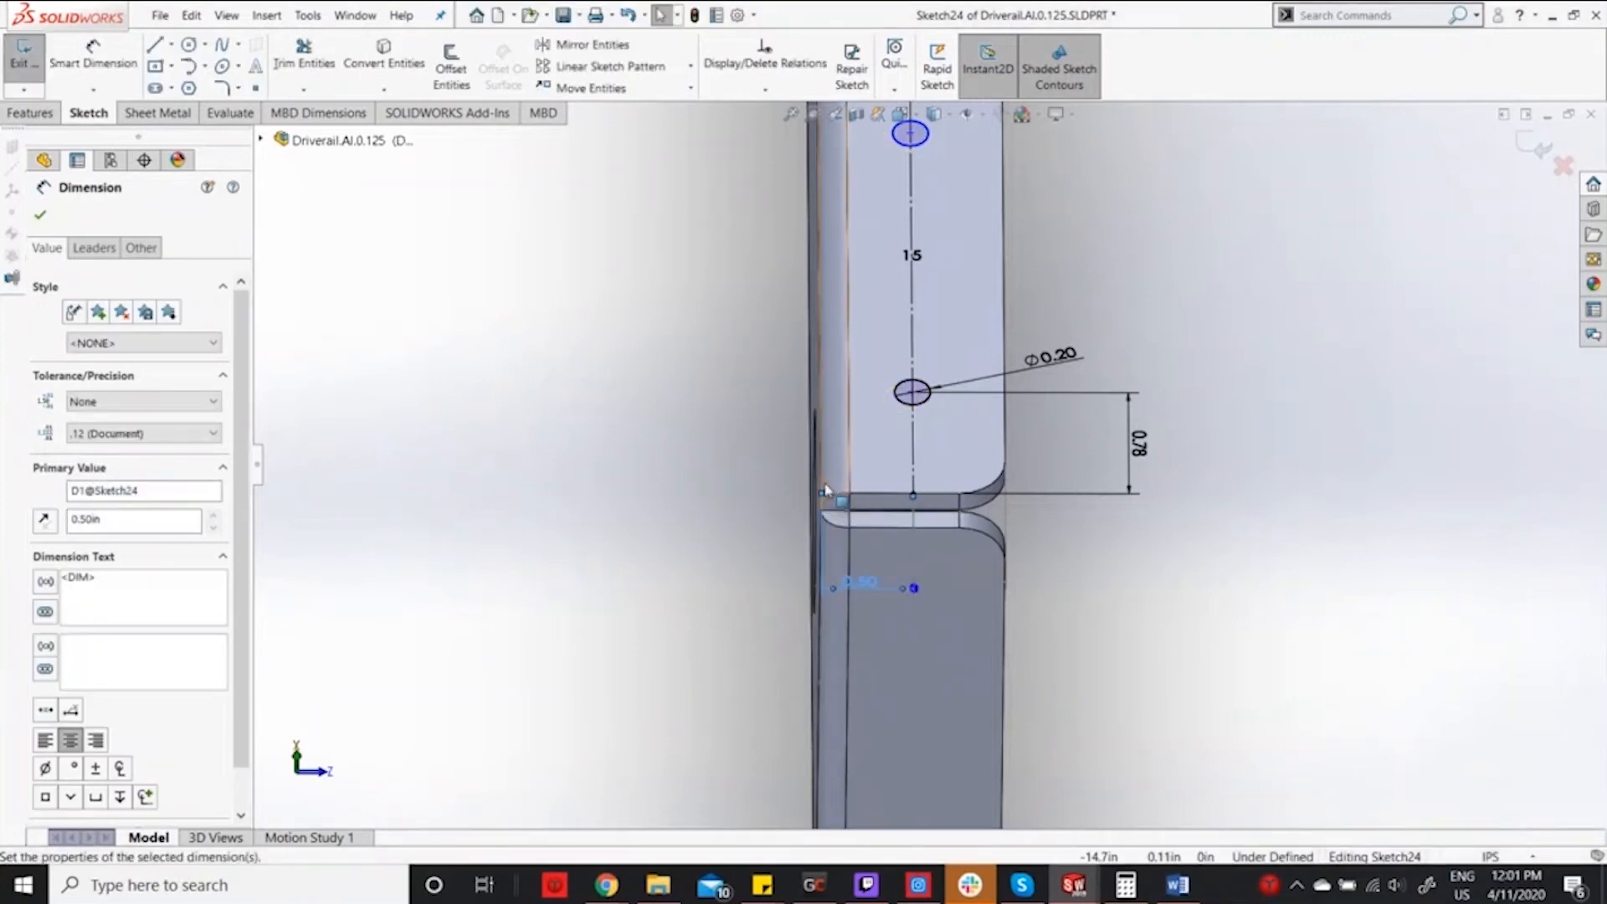
left_click_drag(822, 496, 672, 499)
scroll(869, 468, "down", 5)
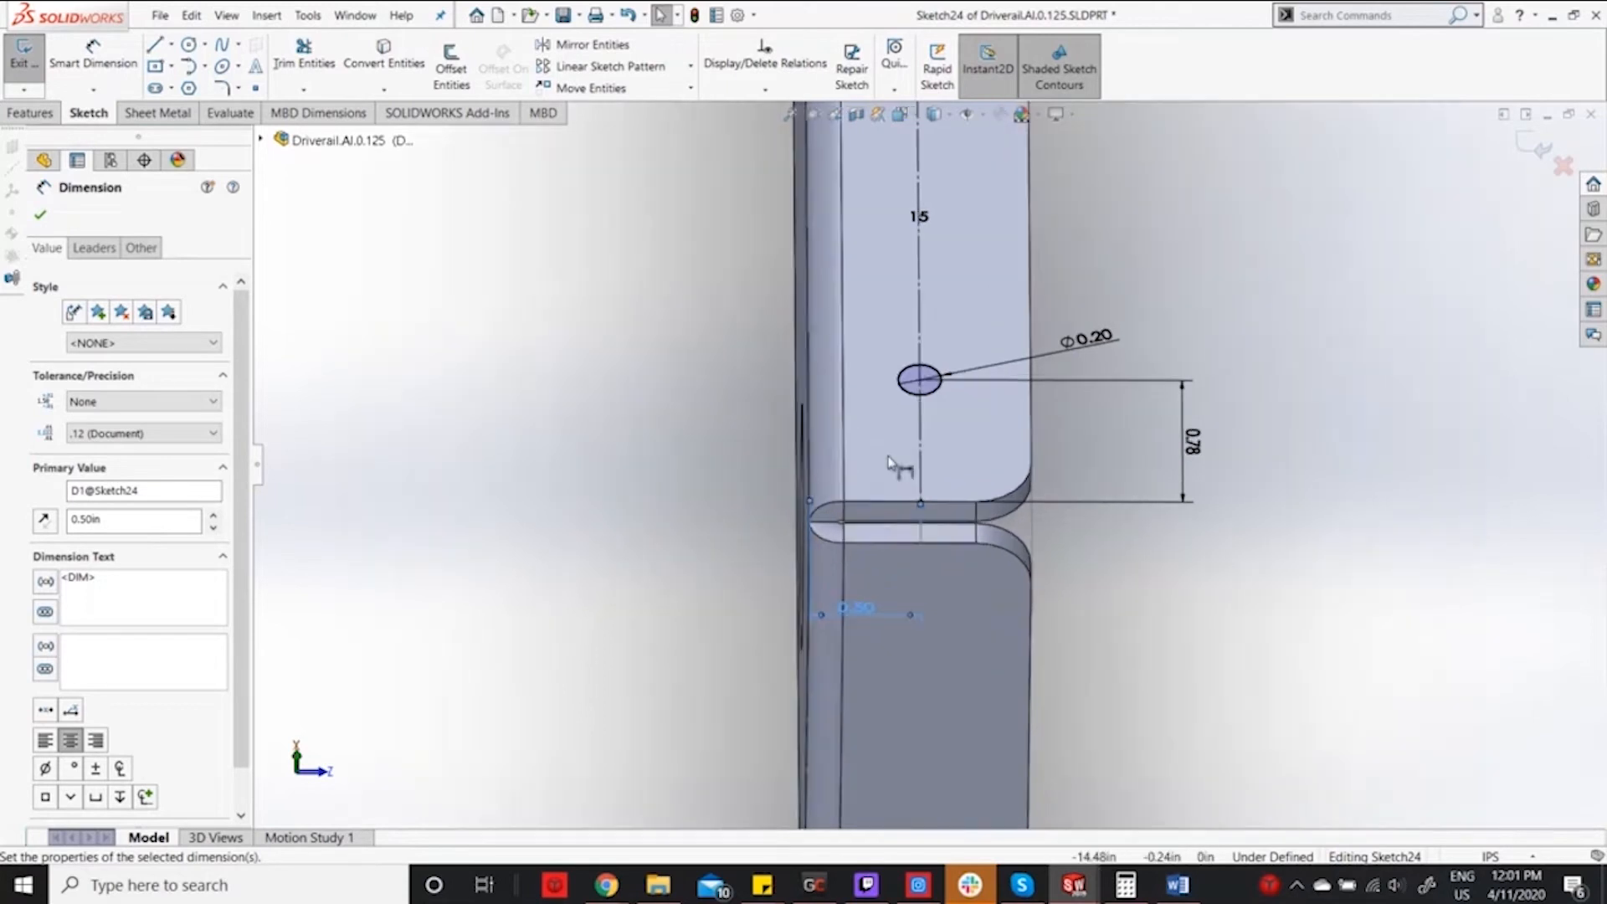
left_click(583, 519)
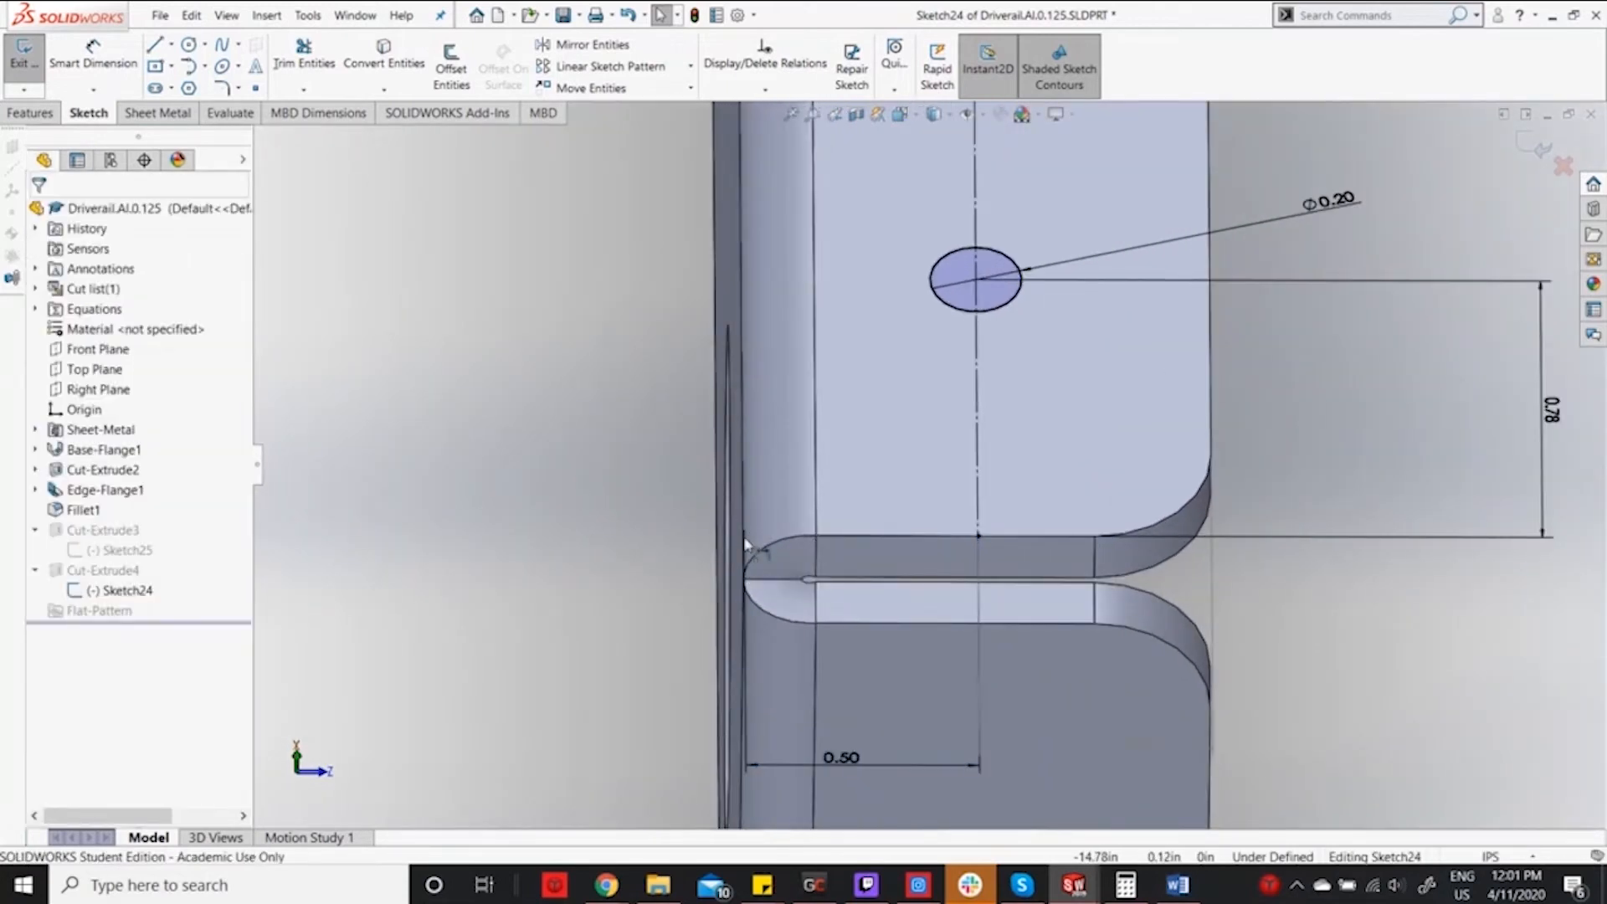
left_click(885, 765)
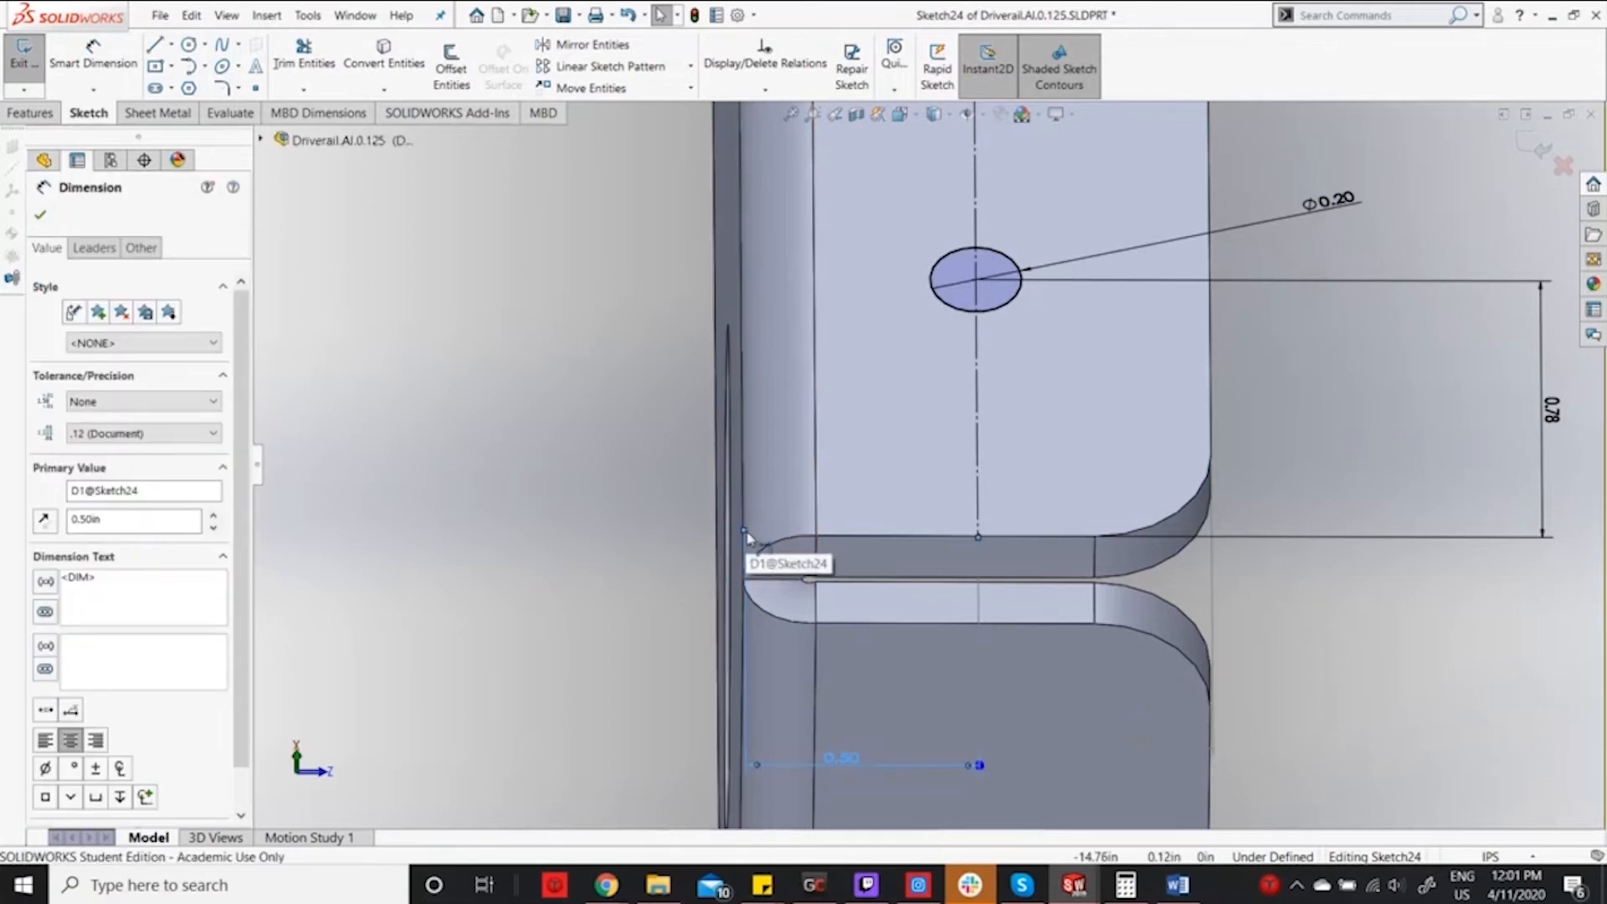
left_click_drag(744, 532, 822, 524)
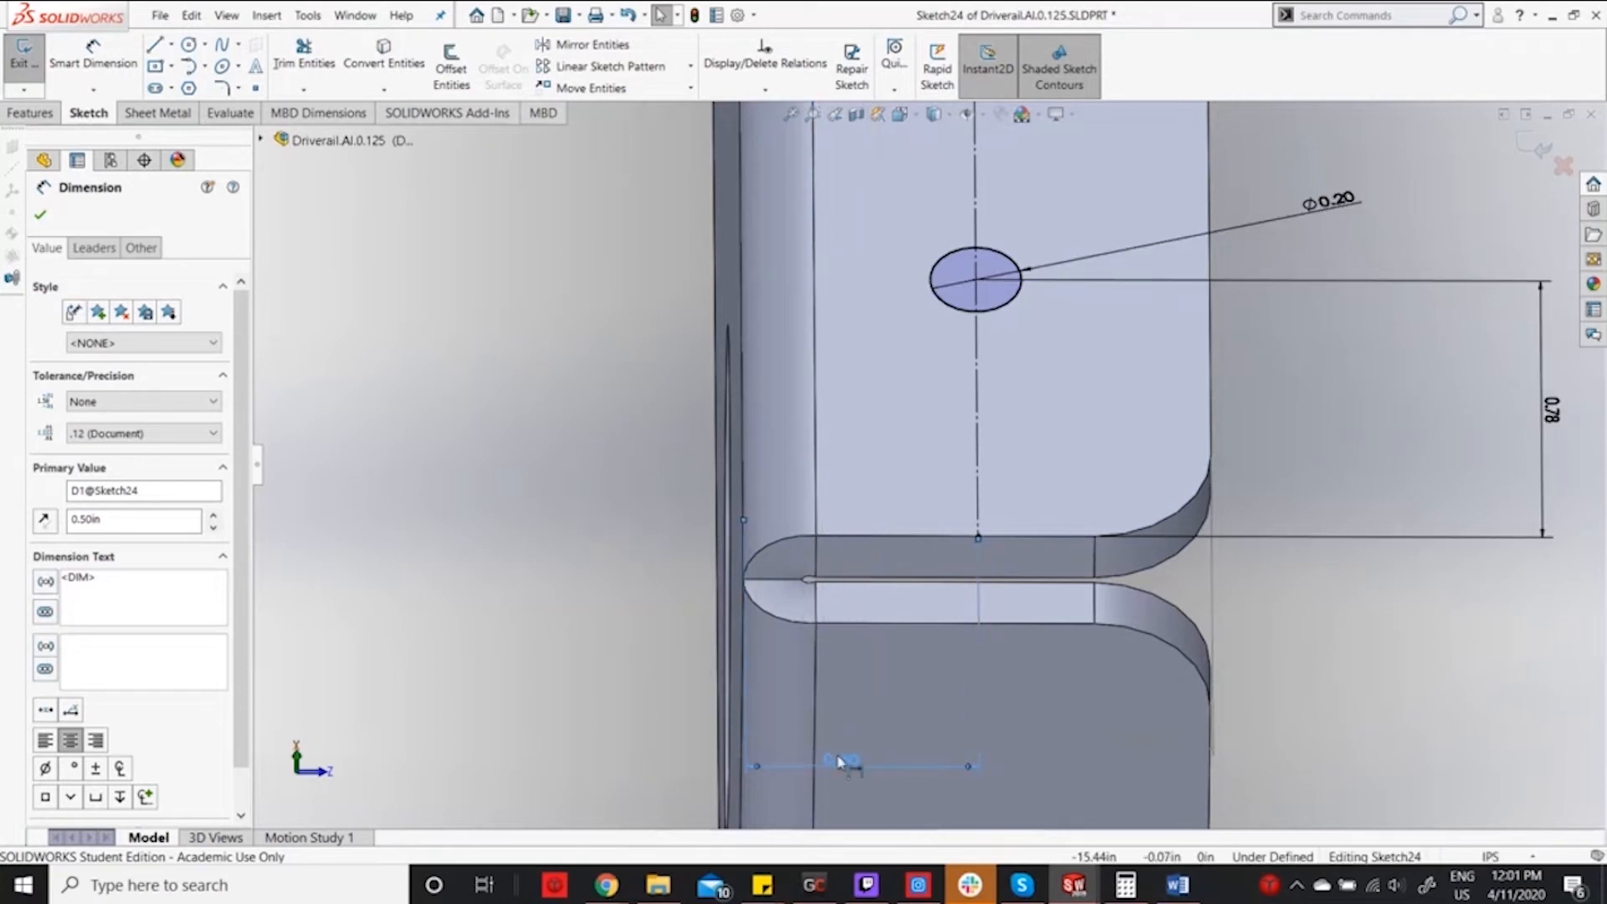
key("Delete")
Dimension the hole centerline 0.423 in from the long flange's bend line and exit the sketch.
left_click(94, 57)
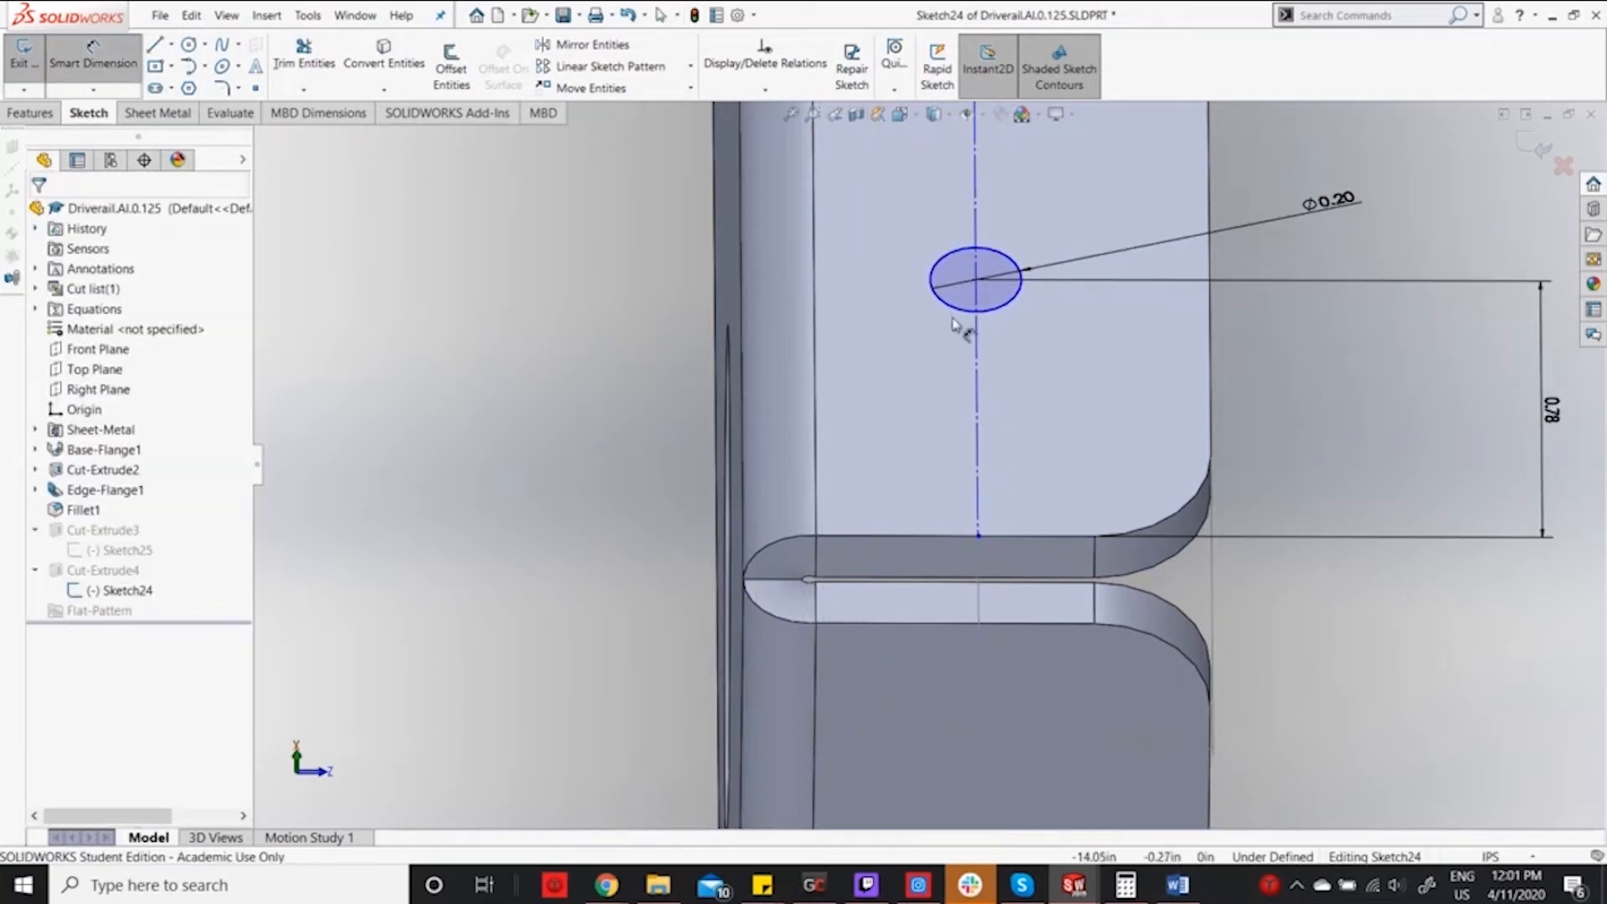
left_click(818, 494)
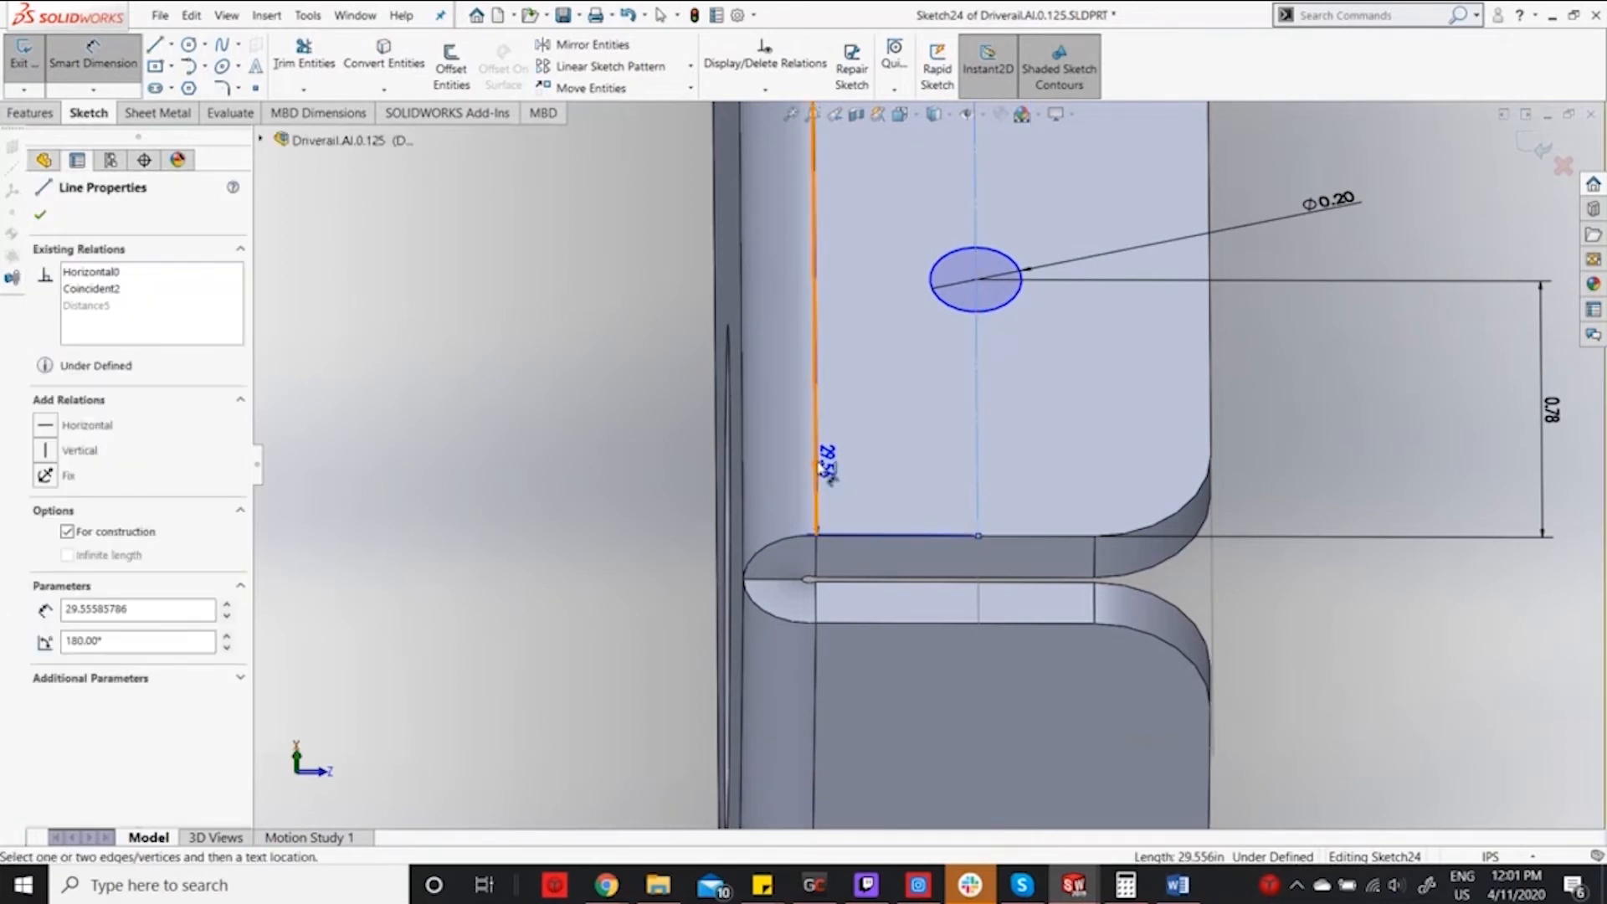
left_click(824, 465)
left_click(856, 670)
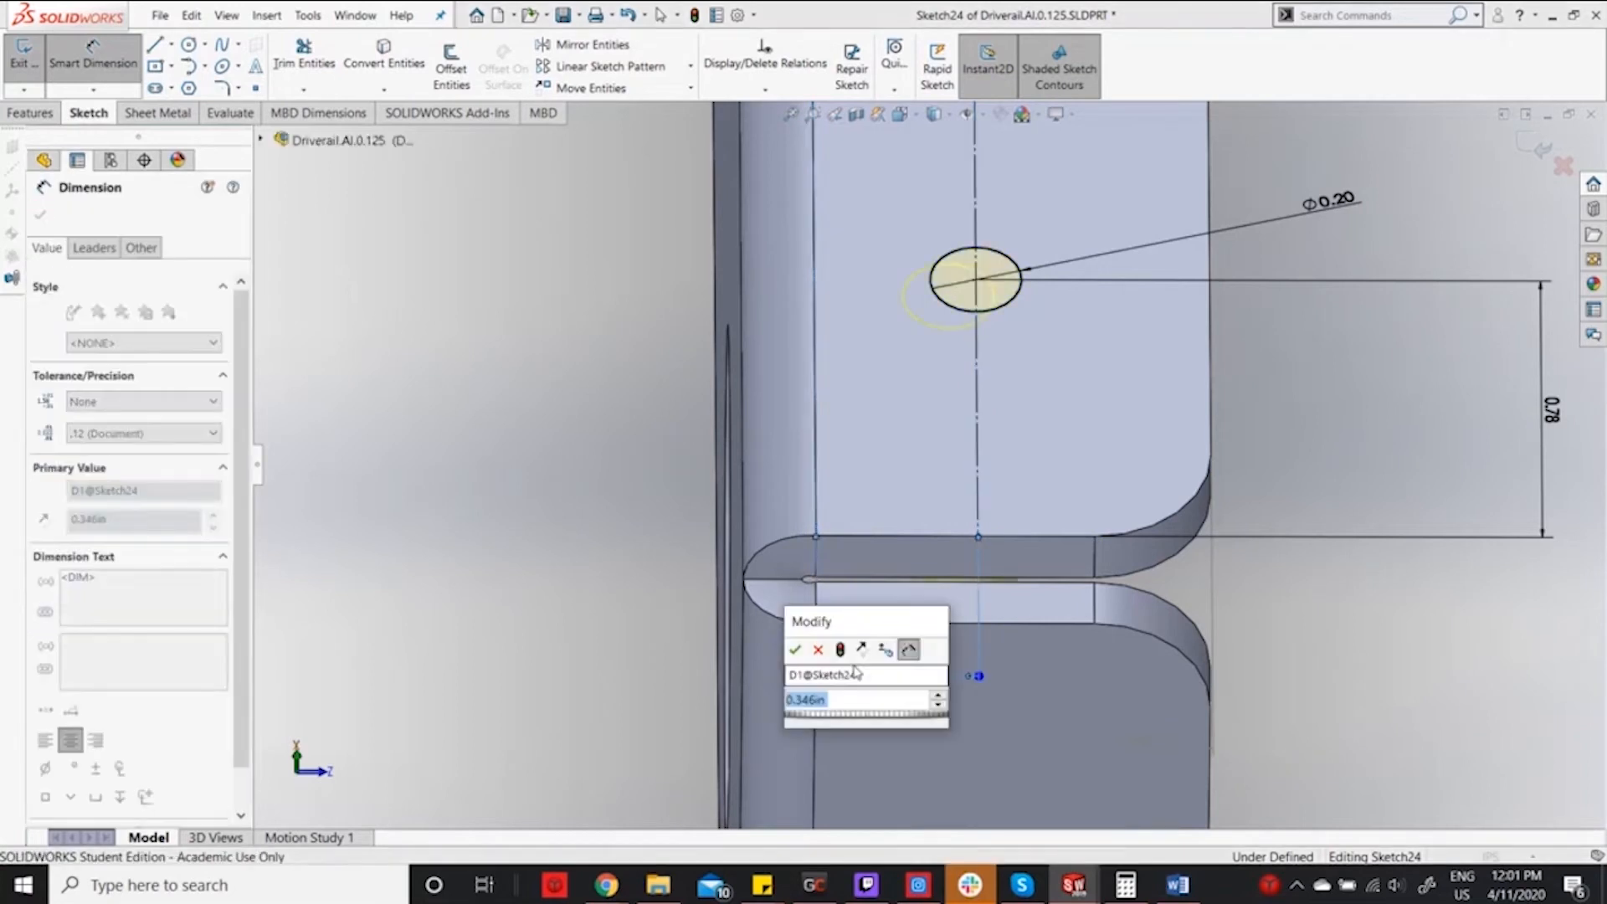
key("alt+Tab")
key("alt+Tab")
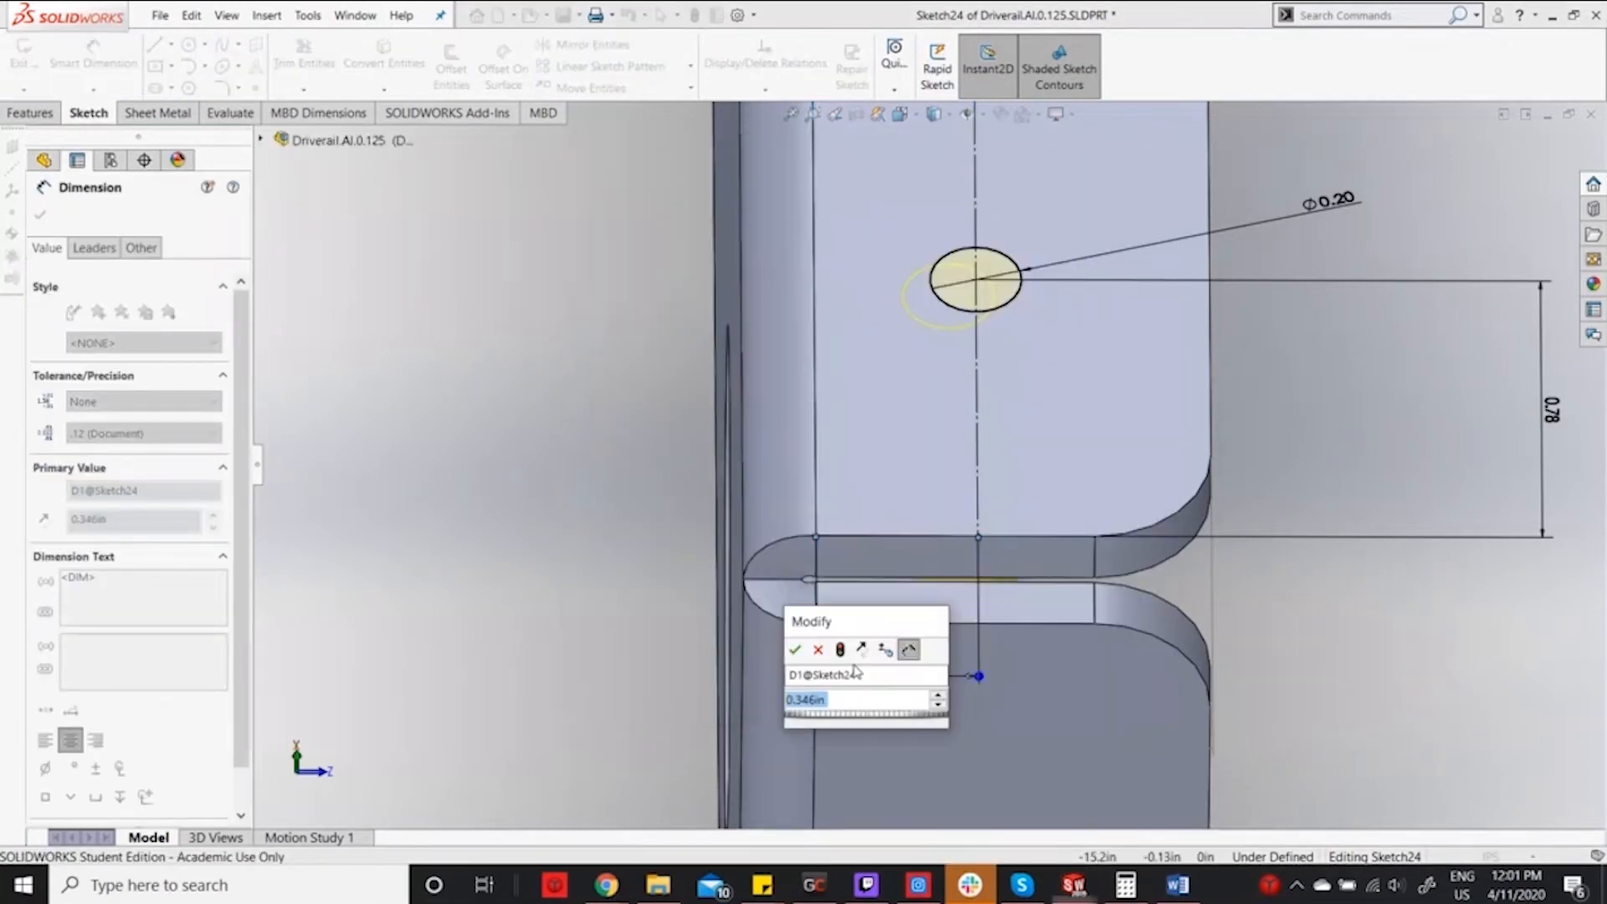
type("0.423")
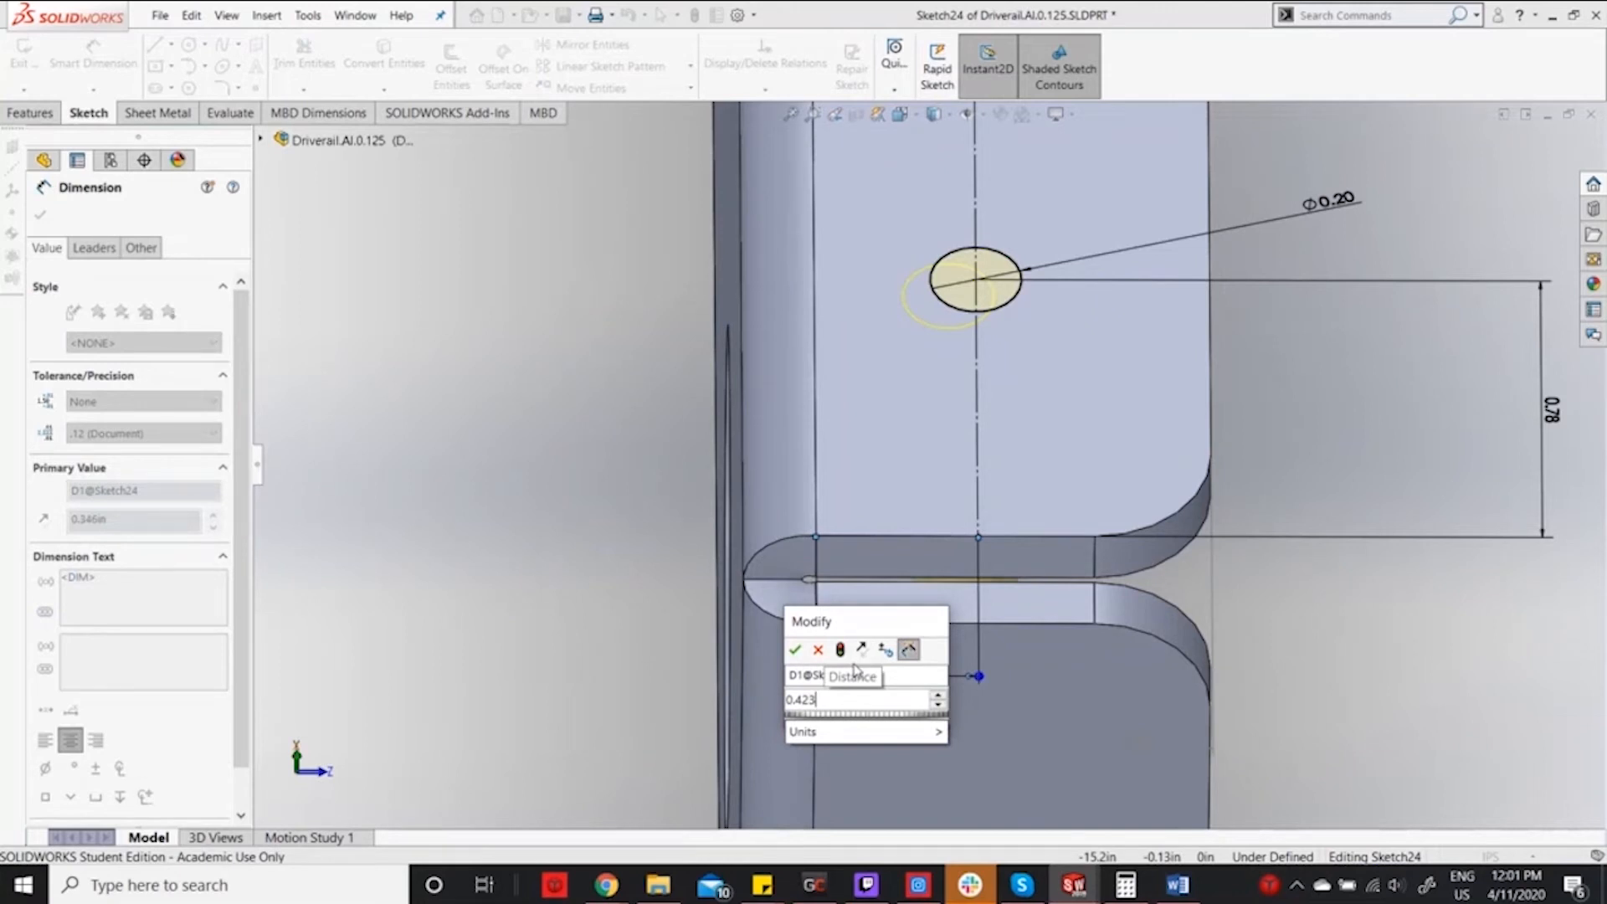
key("Return")
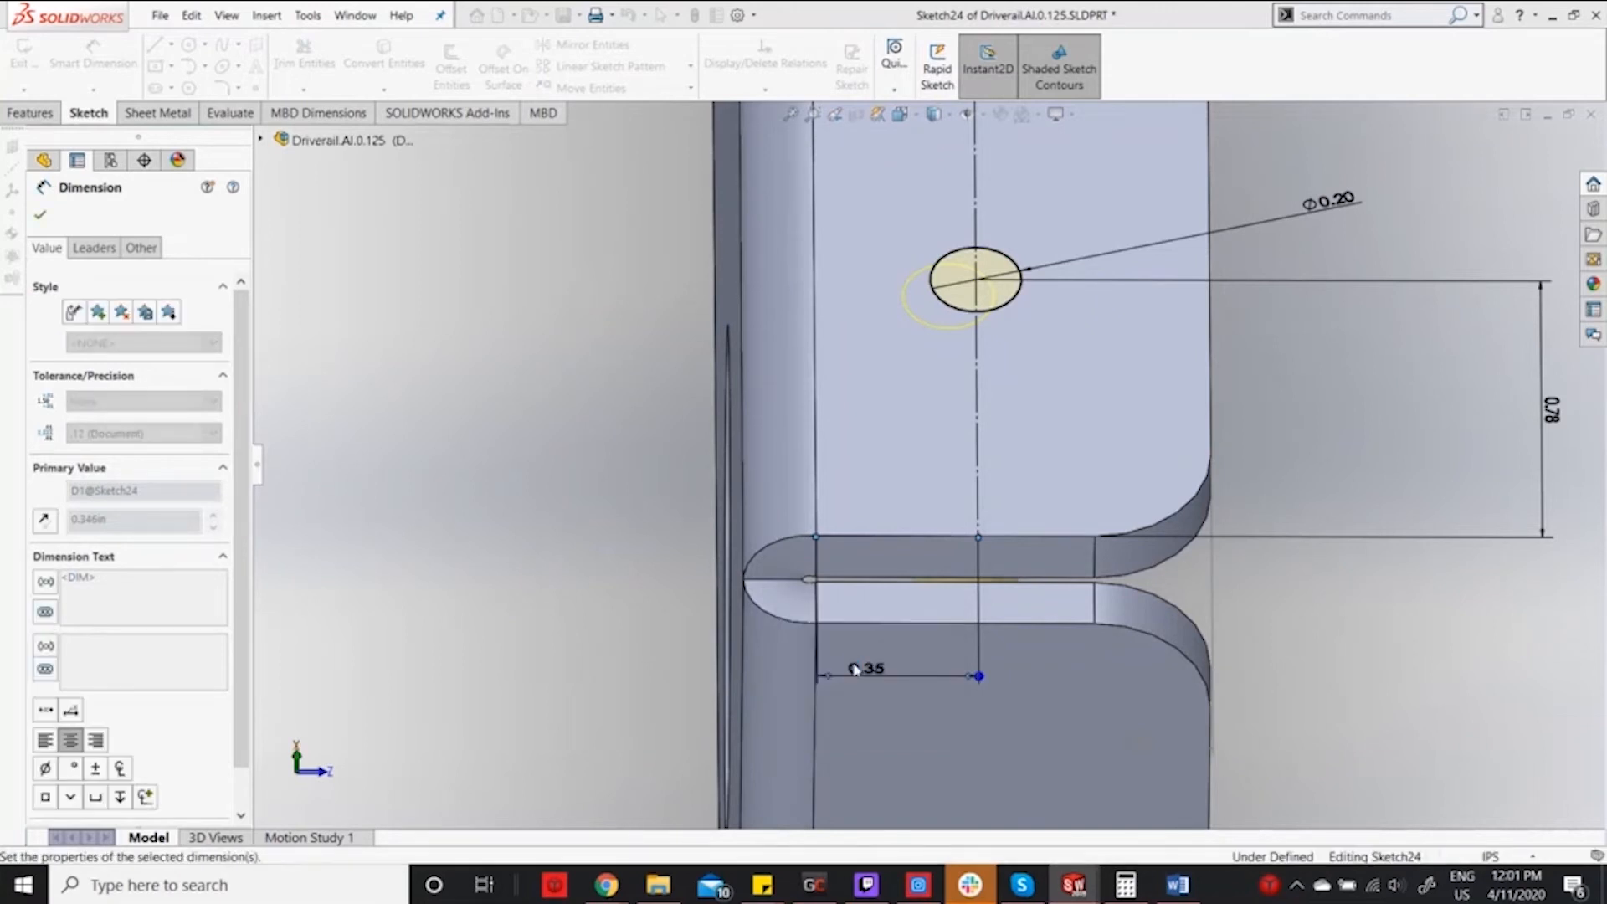
left_click(1540, 151)
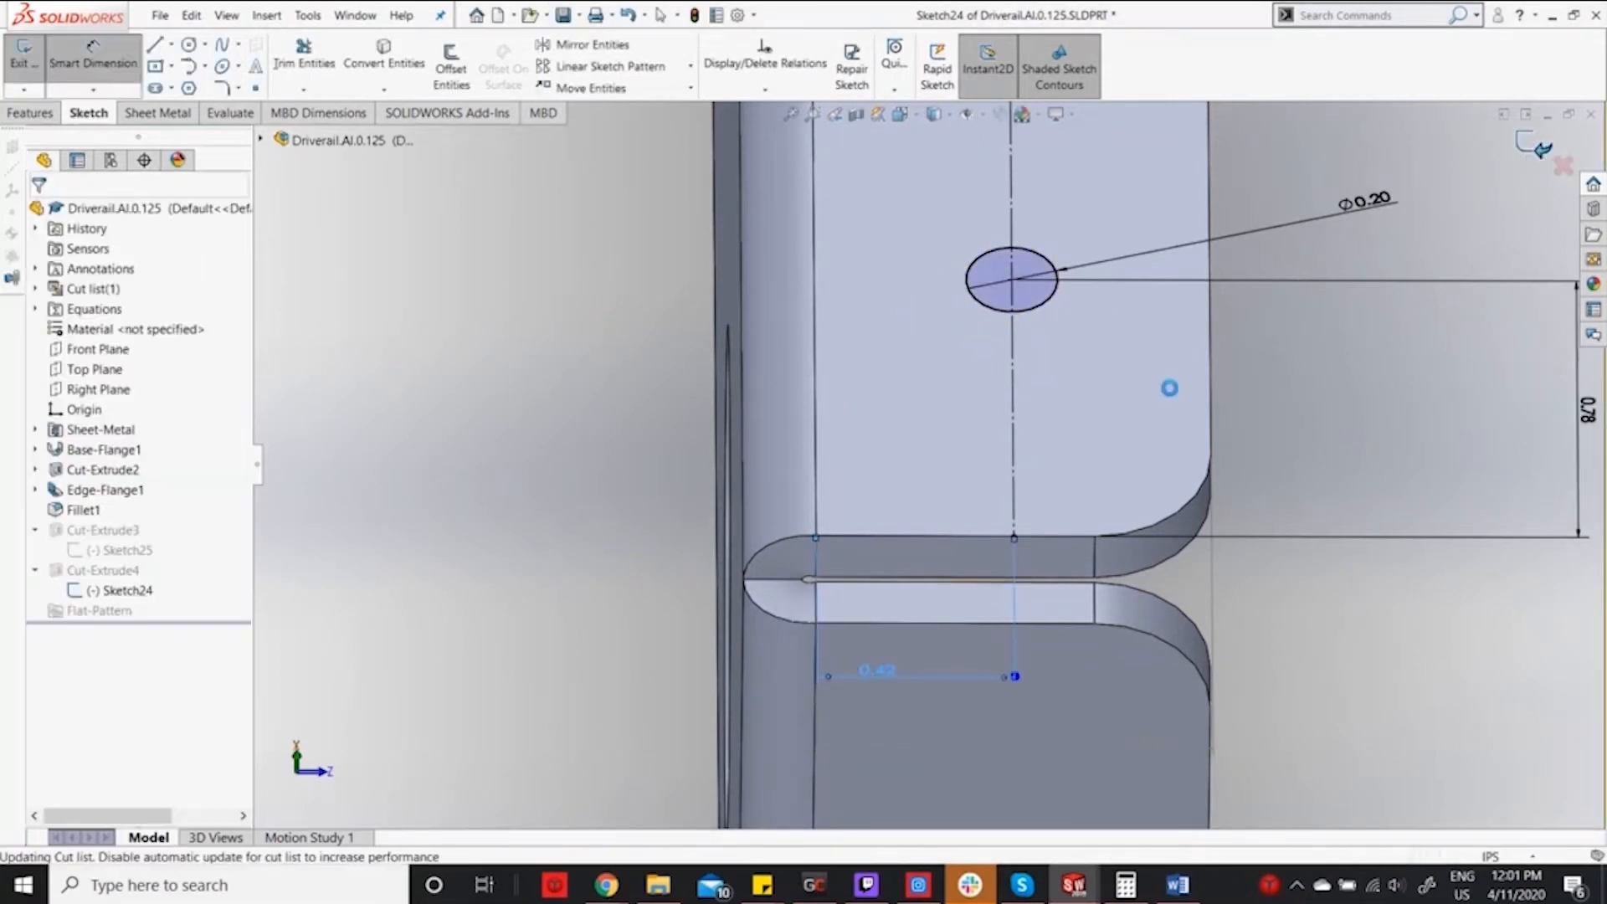
scroll(1170, 452, "up", 5)
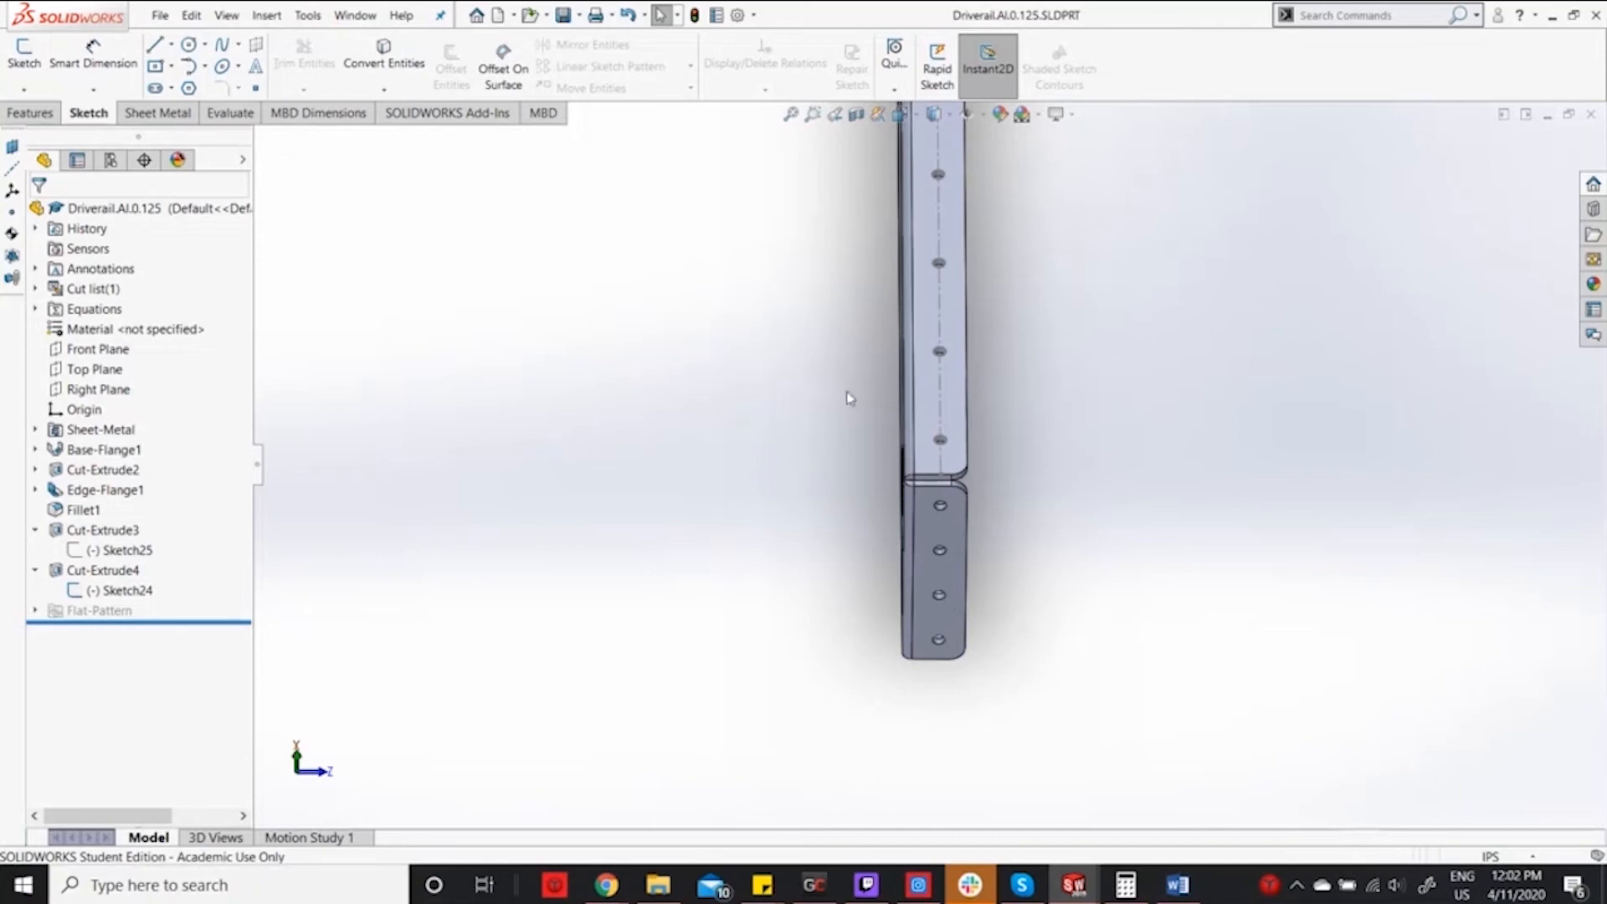
Switch to the Driverail_Mirror.Al.0.125 part and open Sketch34 on its long flange for editing.
mouse_move(1094, 892)
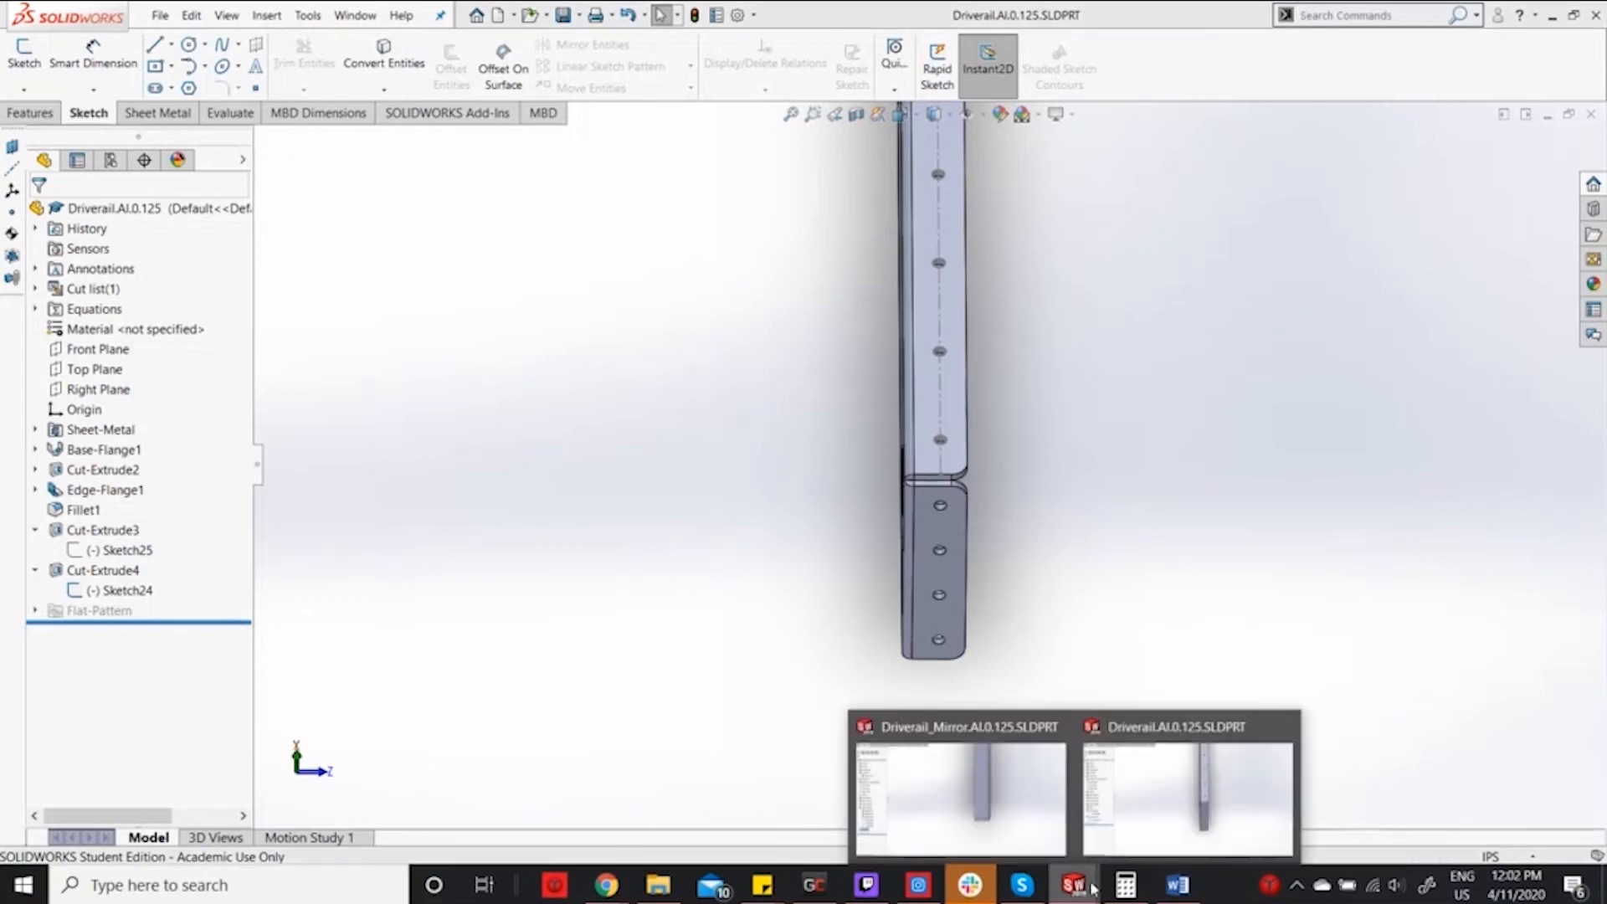
left_click(1009, 813)
scroll(976, 334, "up", 7)
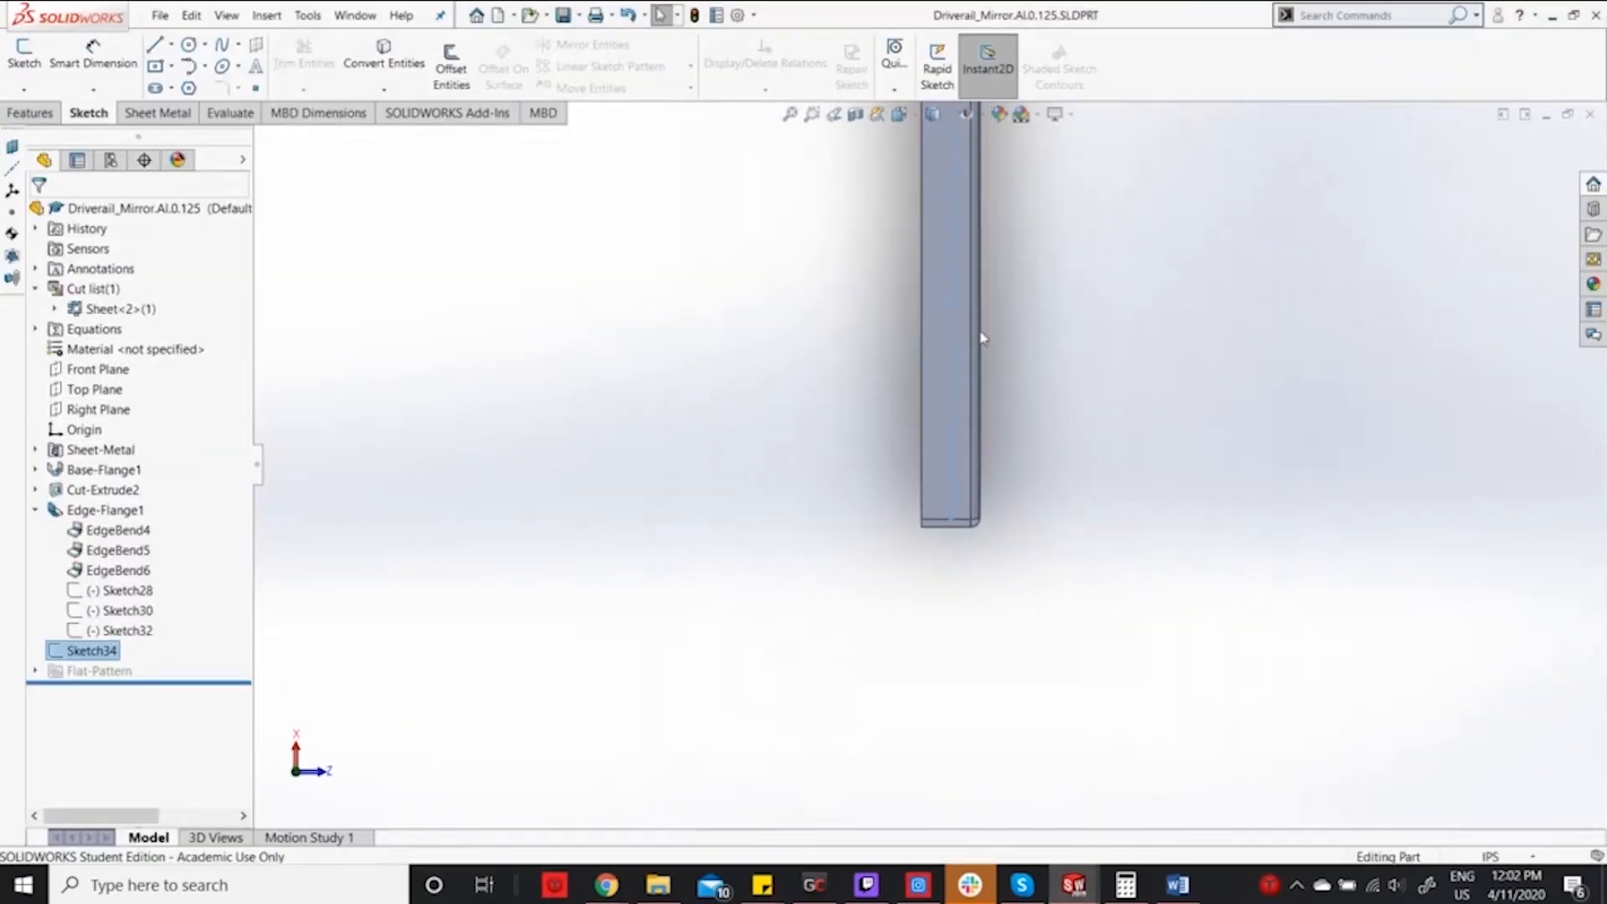
scroll(965, 441, "down", 7)
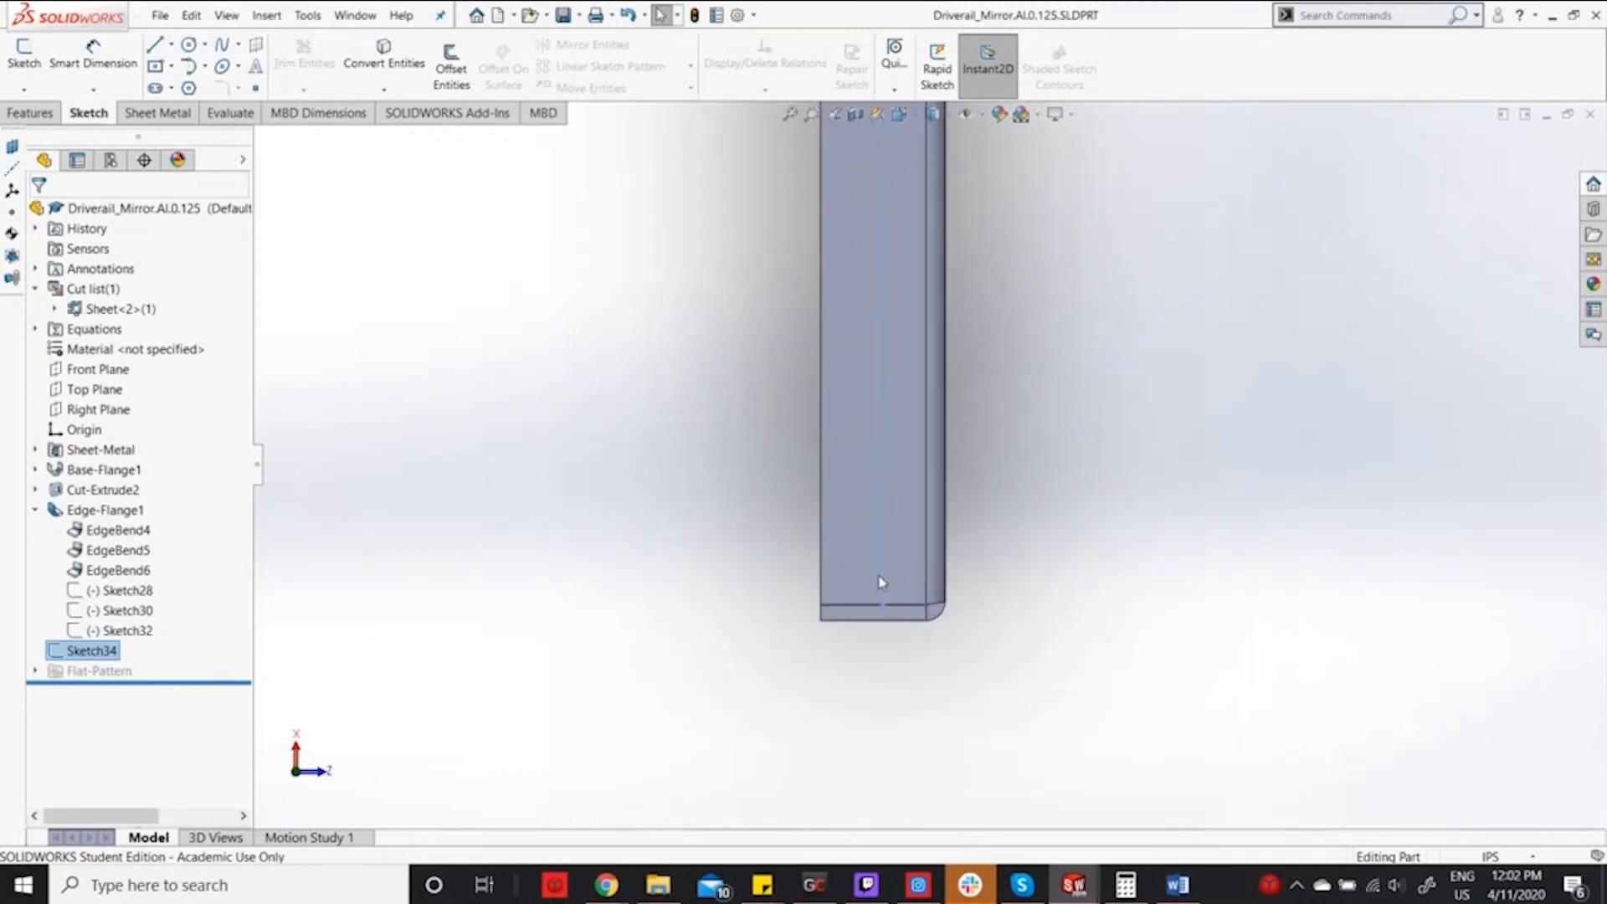
scroll(950, 368, "up", 5)
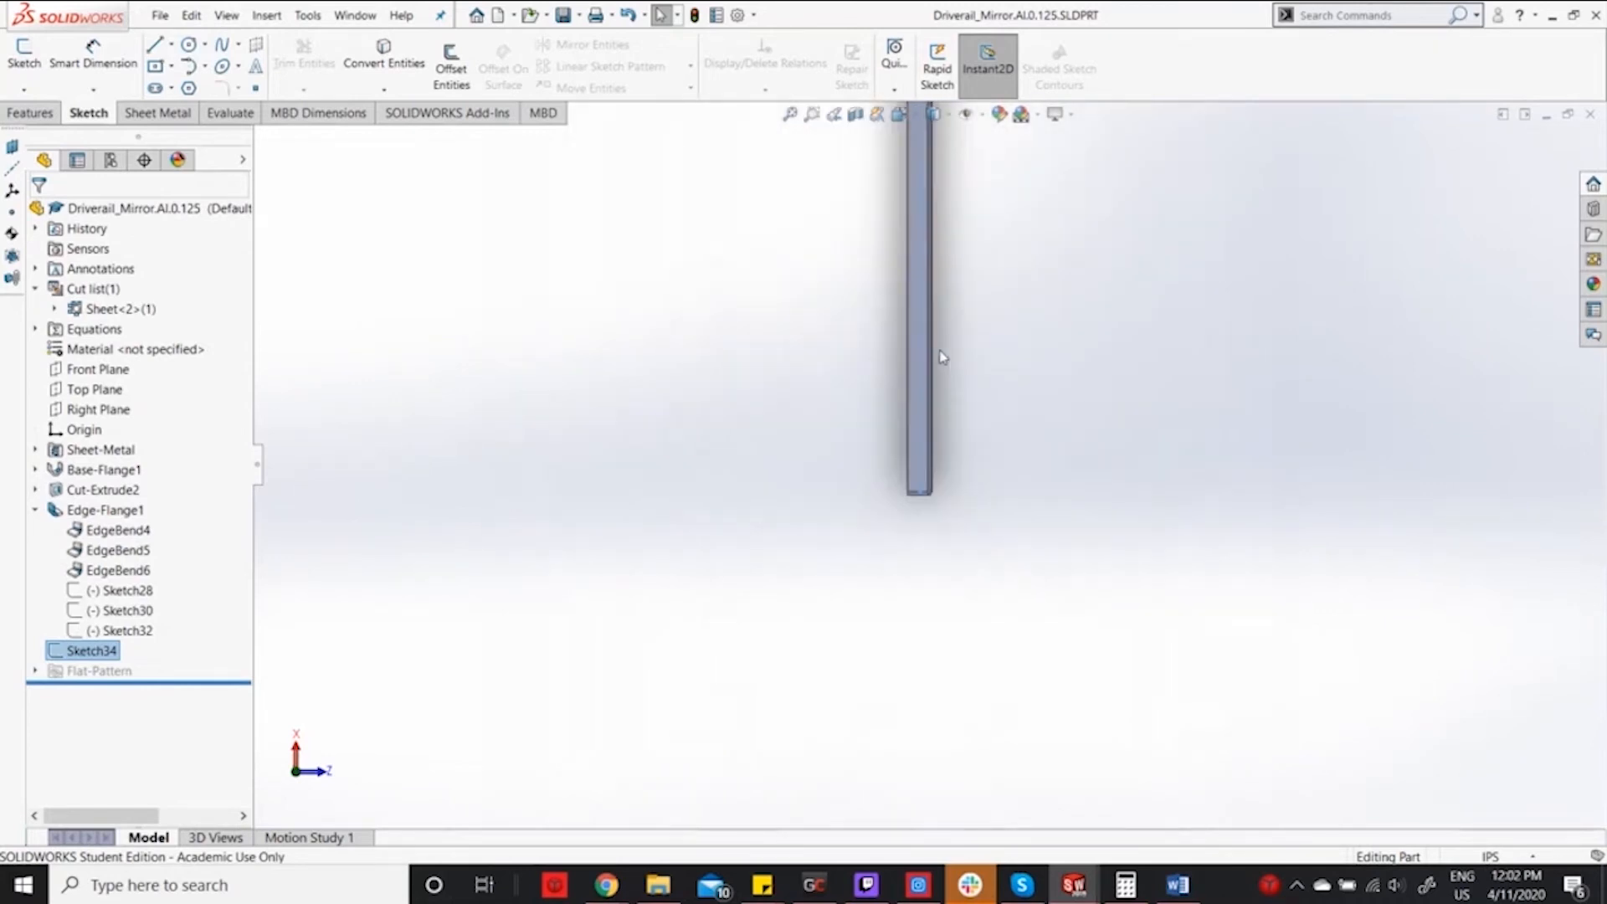
scroll(942, 220, "down", 4)
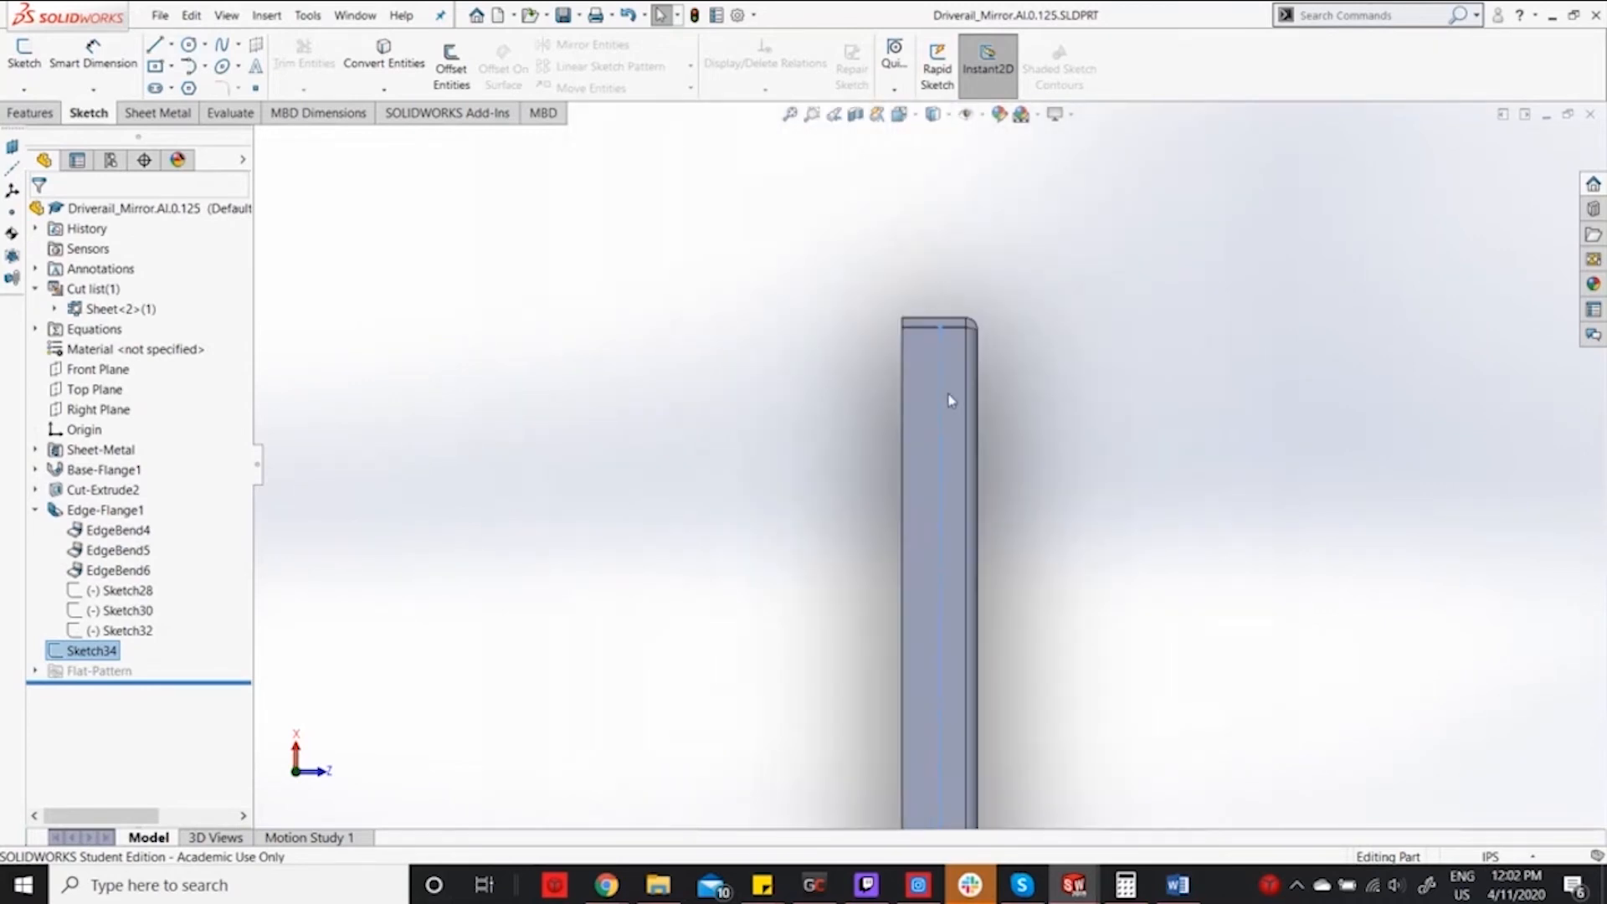
right_click(90, 652)
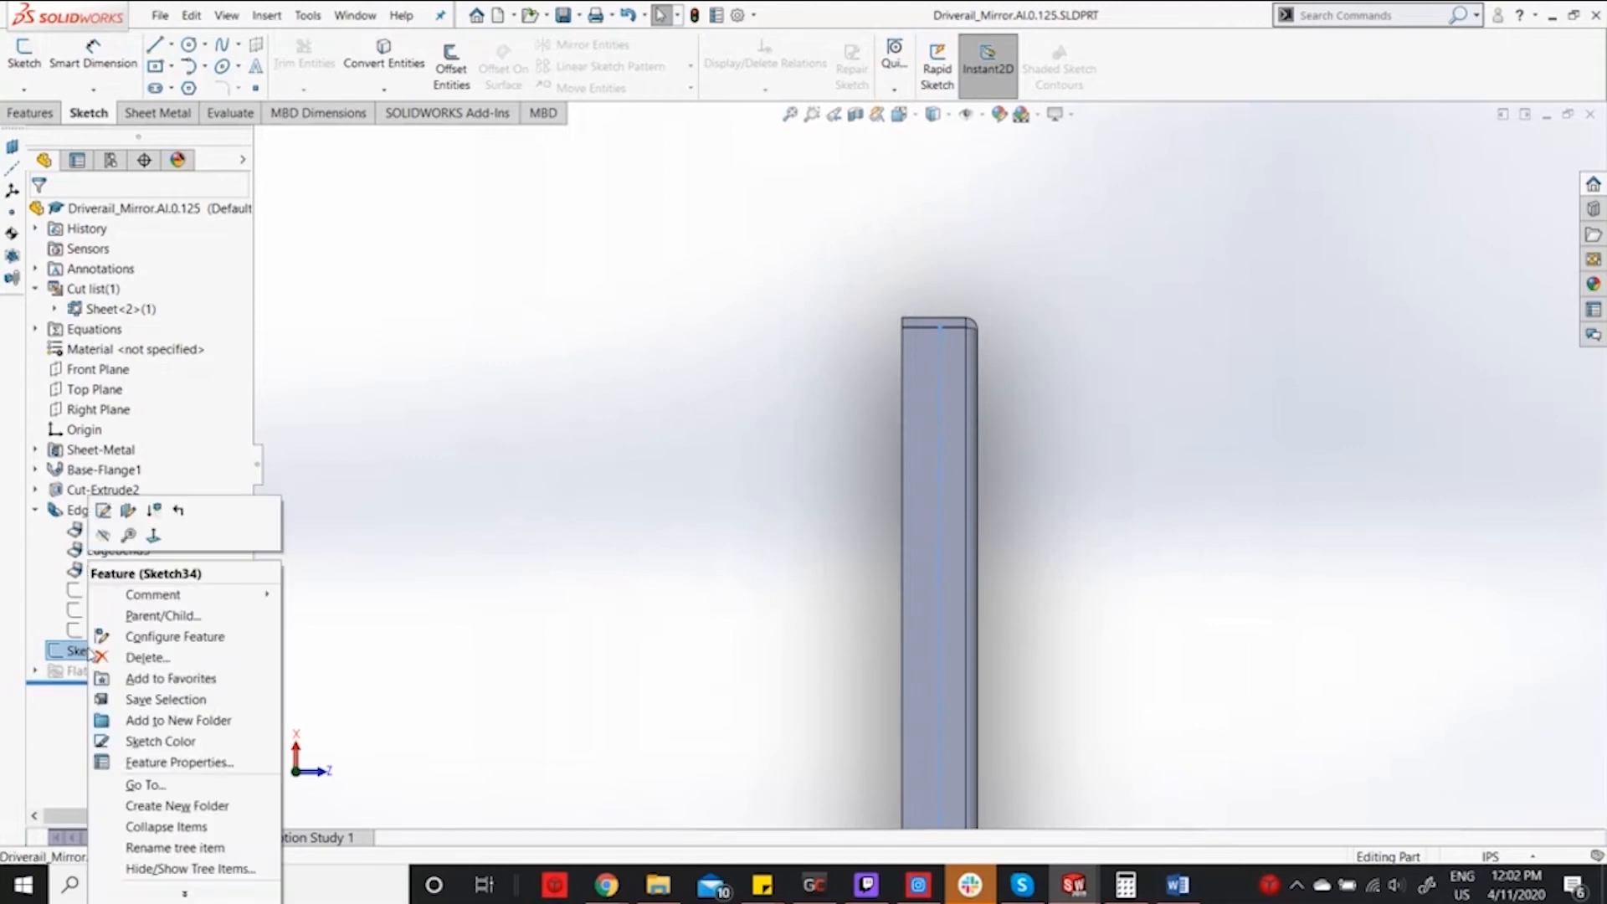
left_click(106, 512)
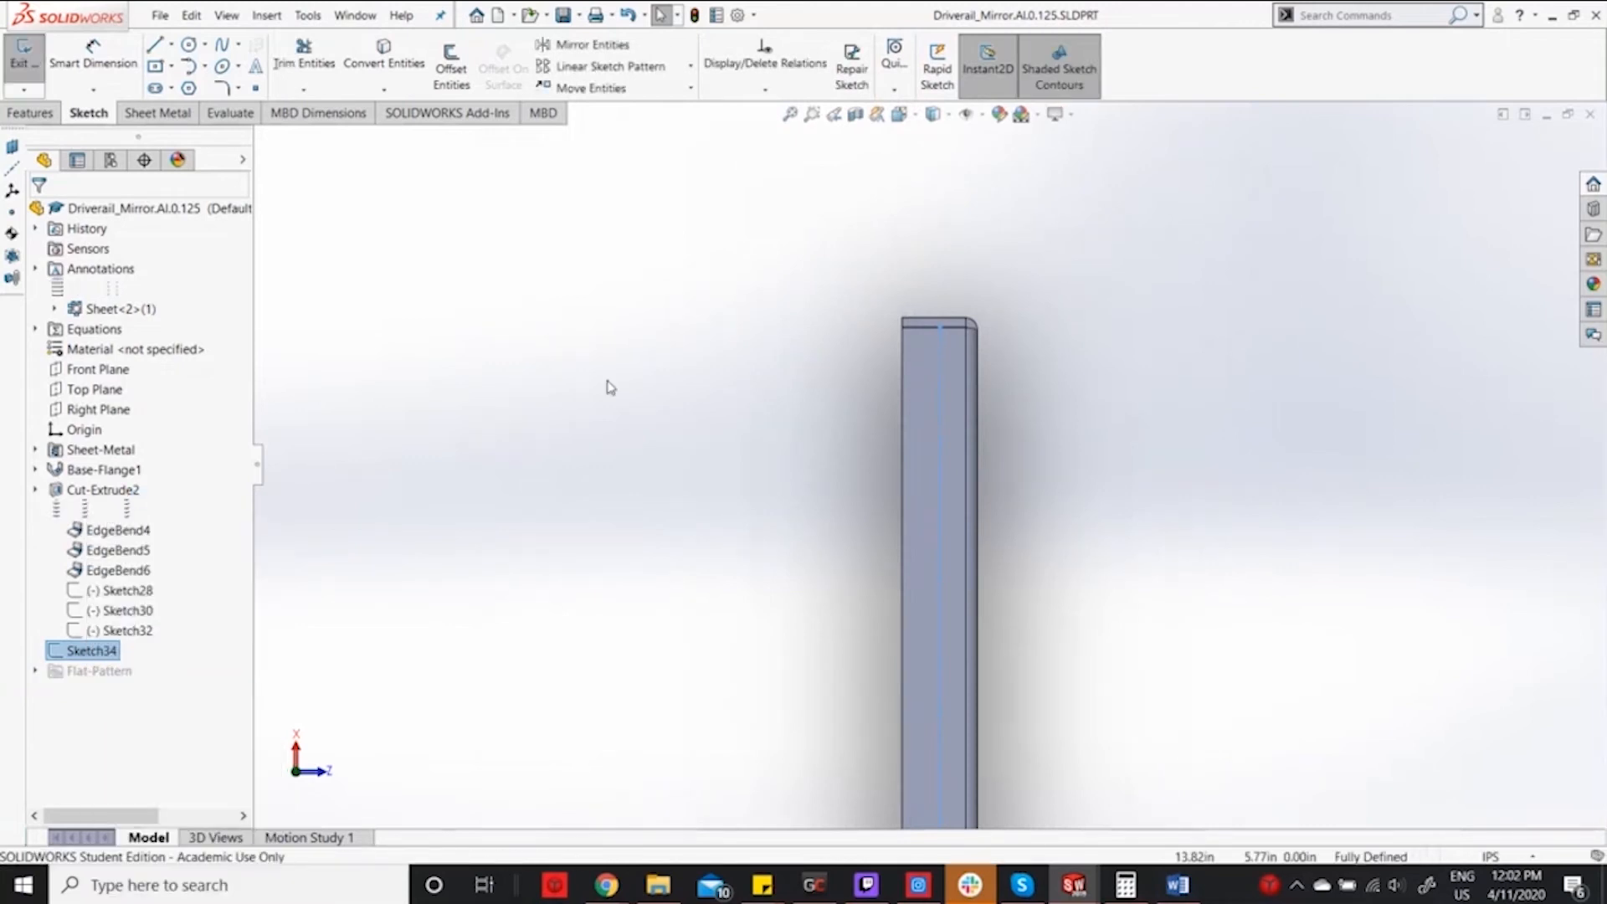
Delete the centerline's 0.50 dimension and move the centerline's end onto the midpoint of the flange's end edge.
scroll(943, 366, "down", 3)
scroll(932, 403, "up", 5)
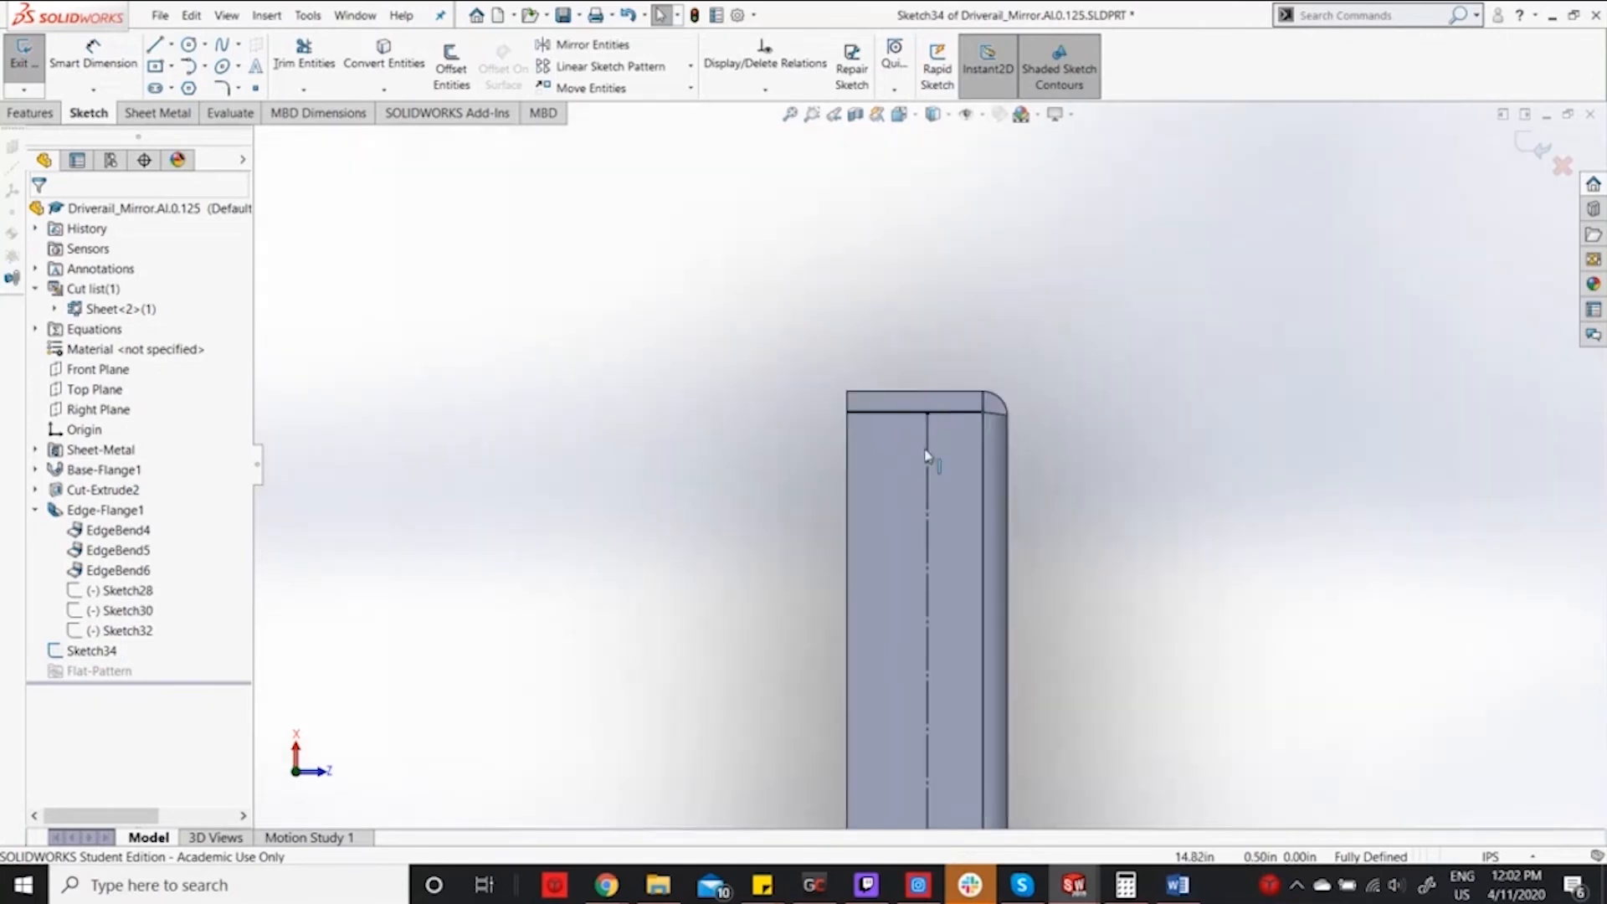
scroll(904, 569, "down", 2)
scroll(903, 566, "down", 5)
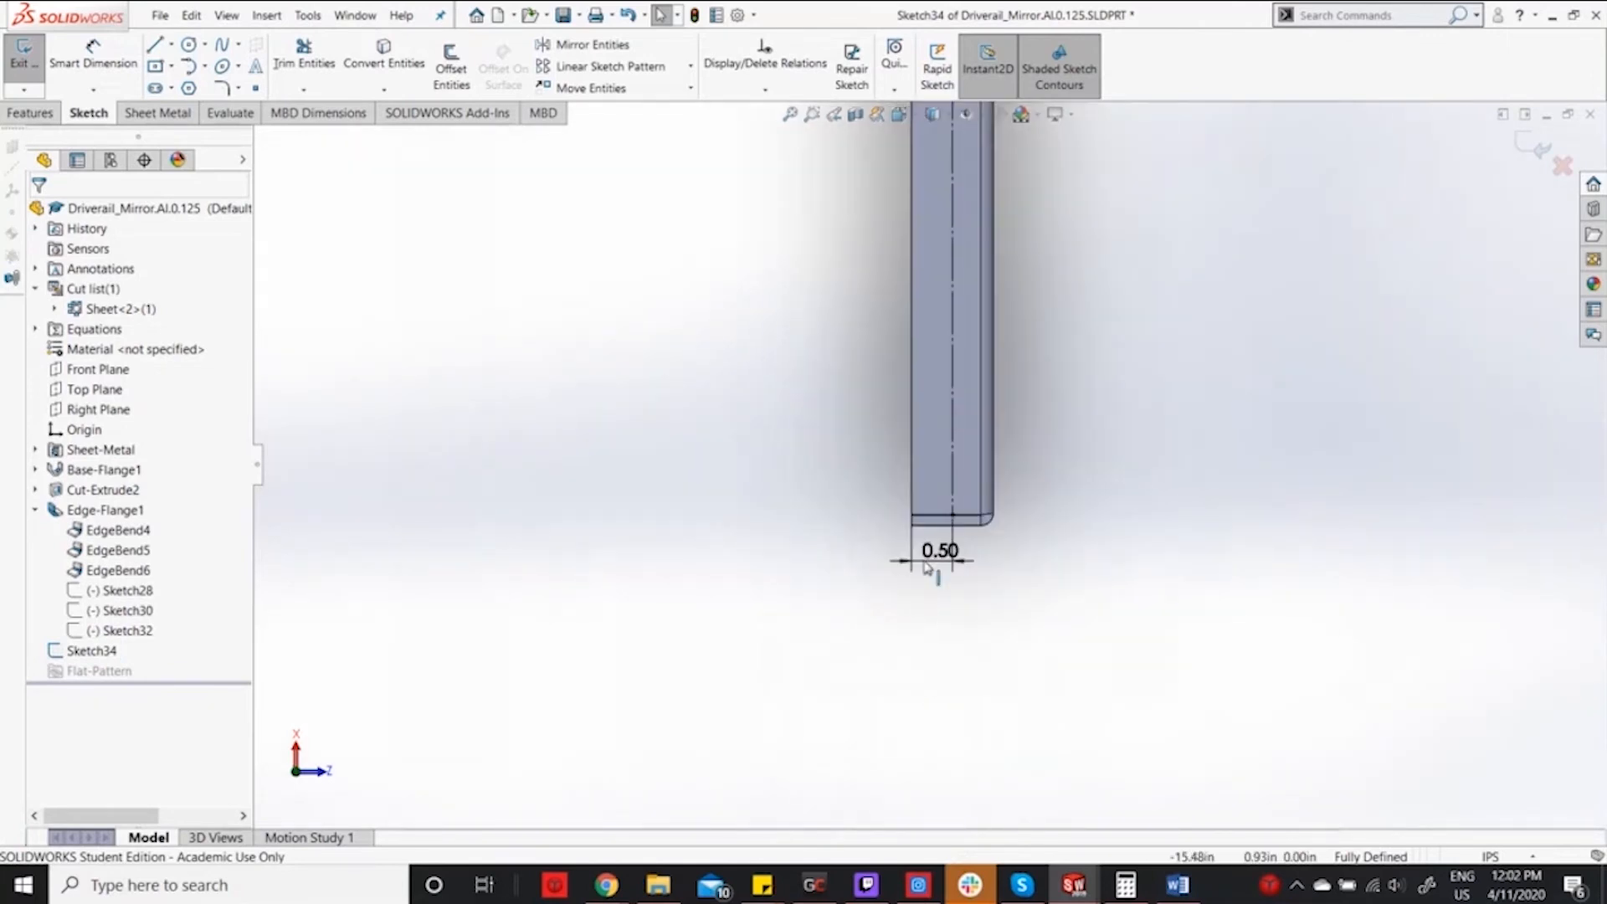
double_click(942, 553)
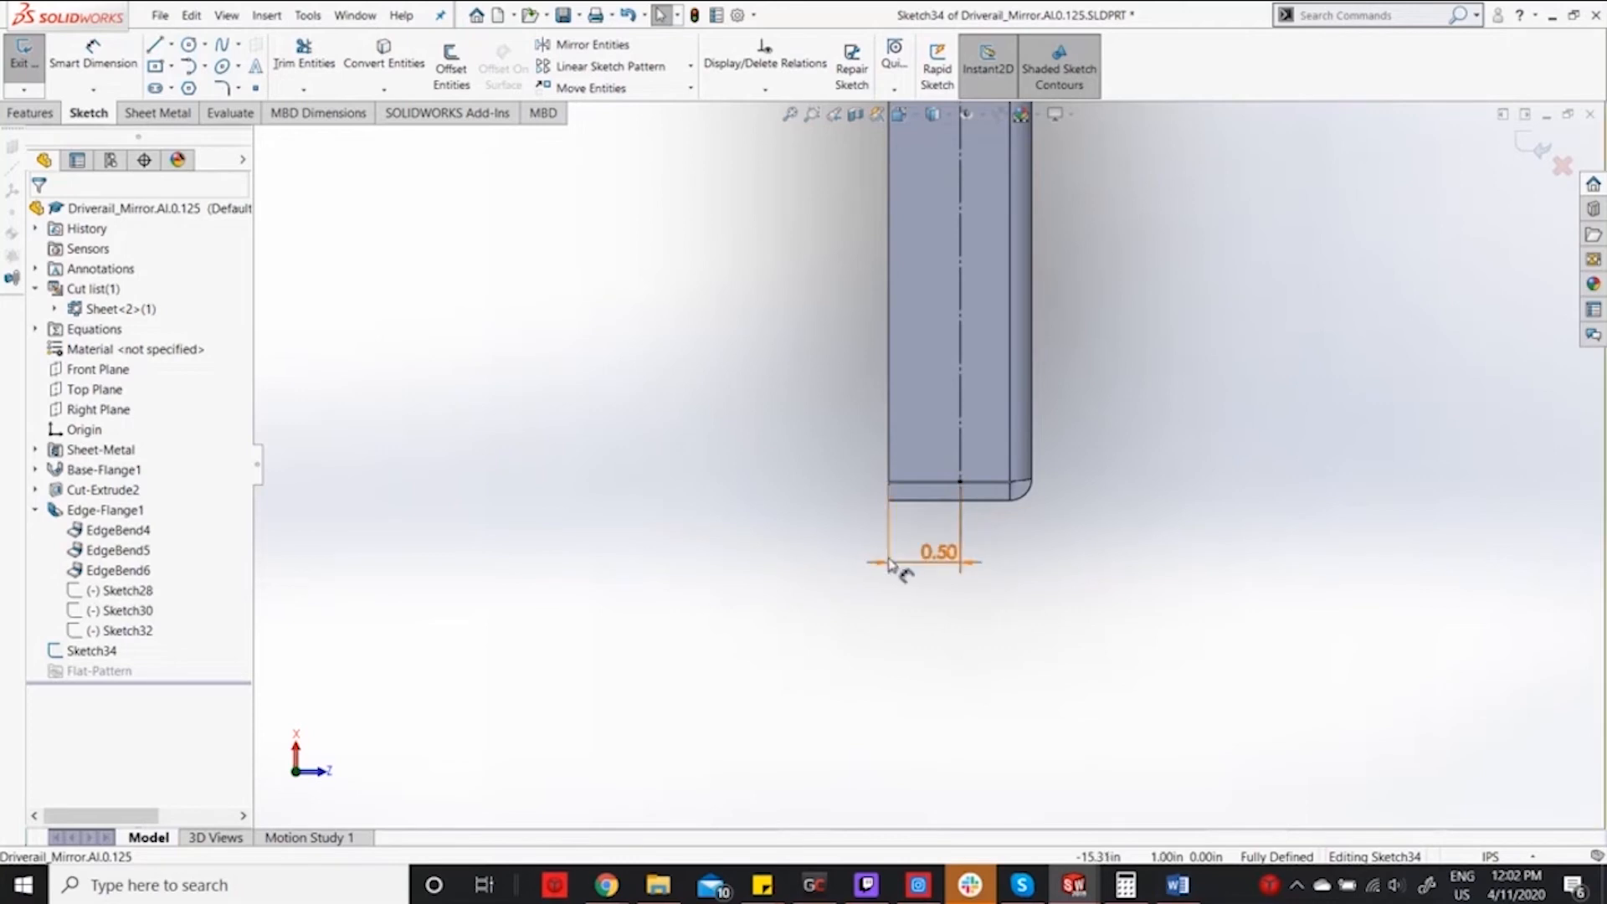
left_click(896, 563)
key("Delete")
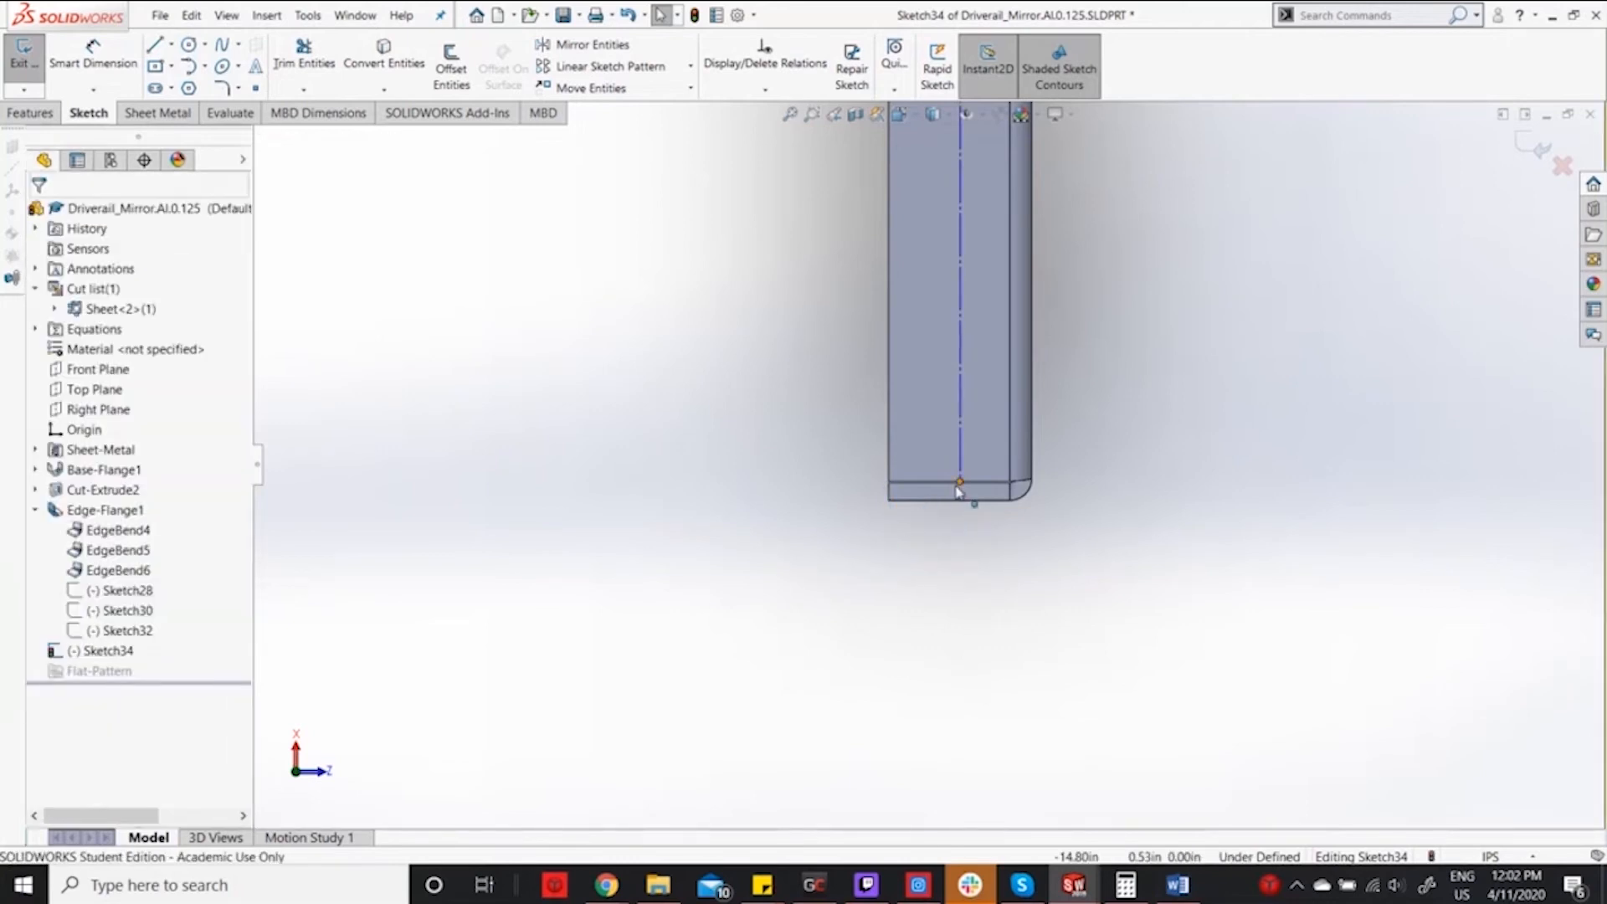
mouse_move(957, 484)
left_mouse_down()
mouse_move(918, 481)
mouse_move(964, 477)
mouse_move(949, 482)
left_mouse_up()
left_click(1281, 463)
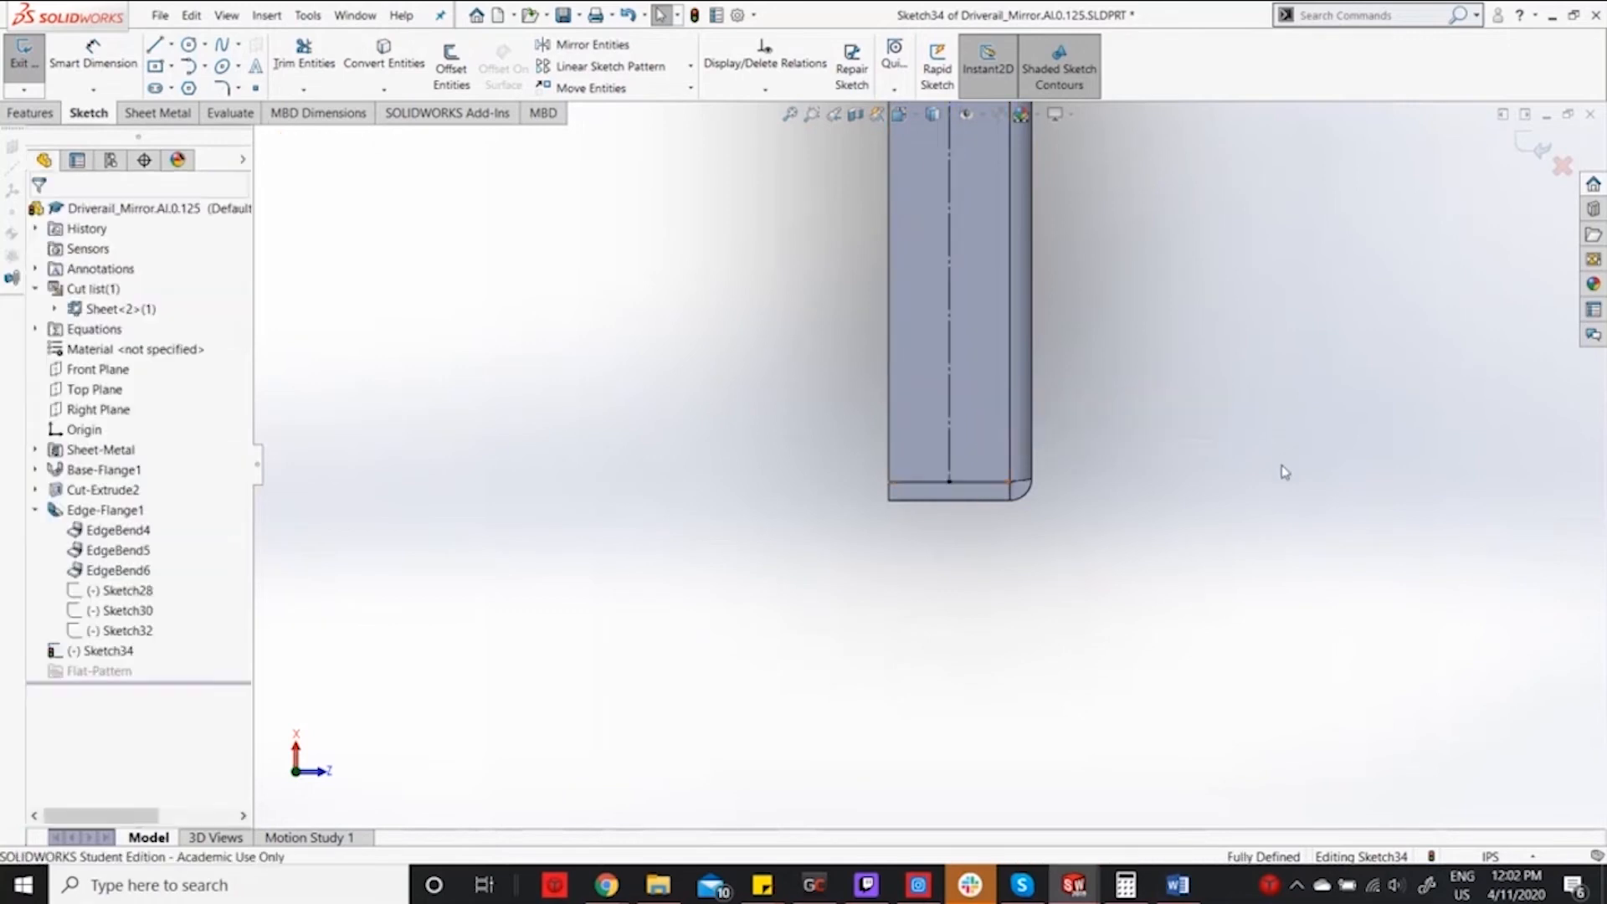
Check the distance between the centerline and the long flange's bend line, leaving no dimension behind.
left_click(1021, 527)
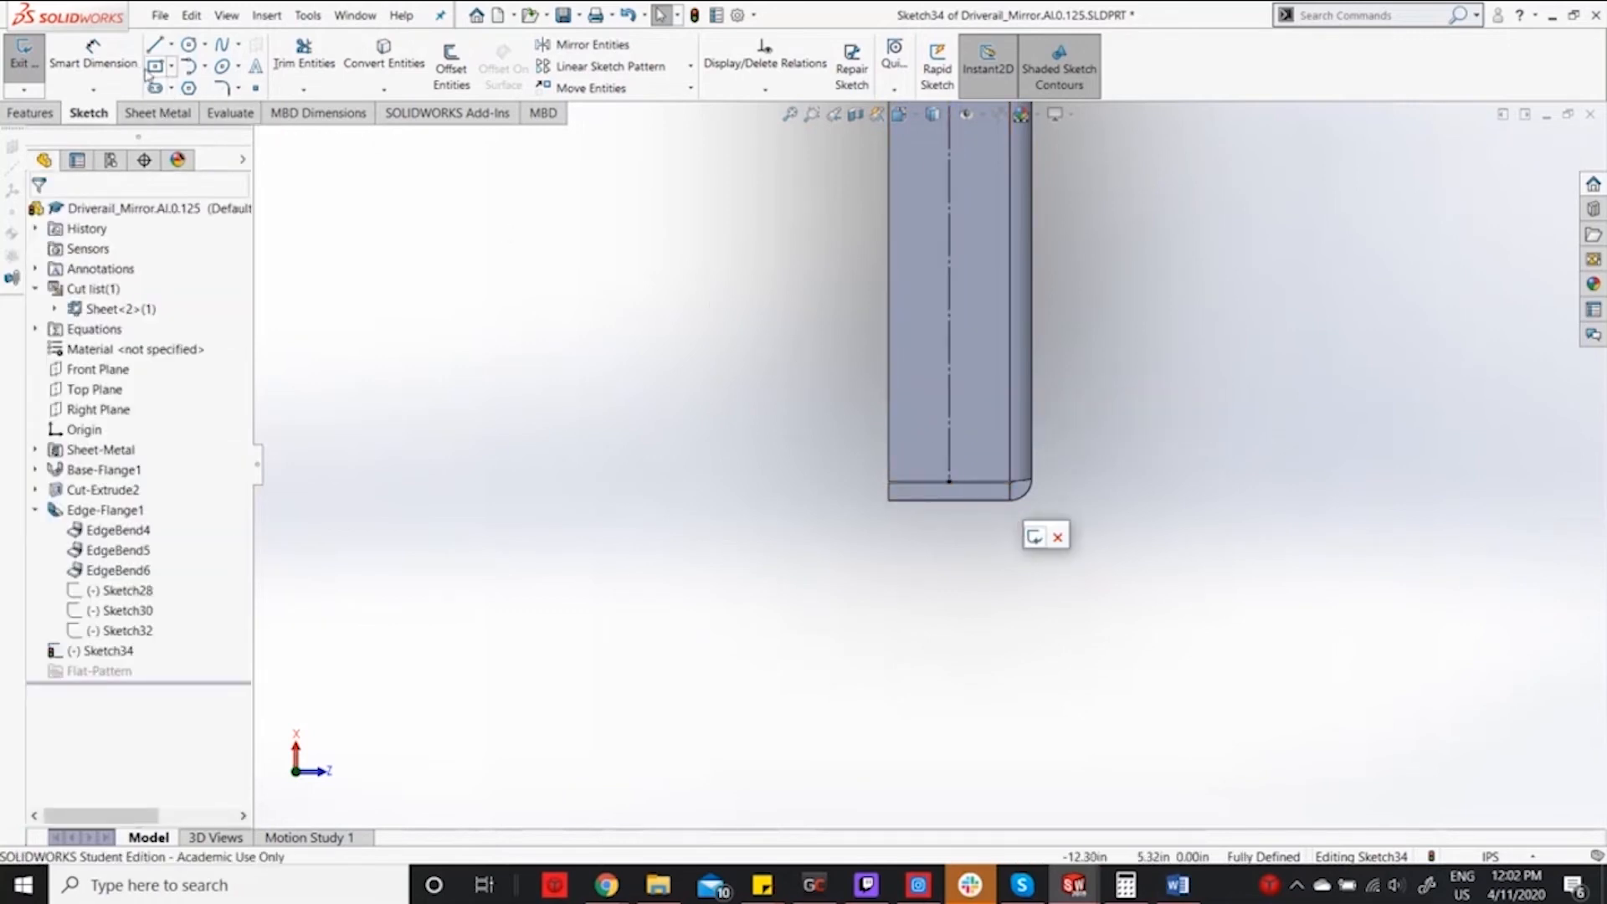
left_click(83, 63)
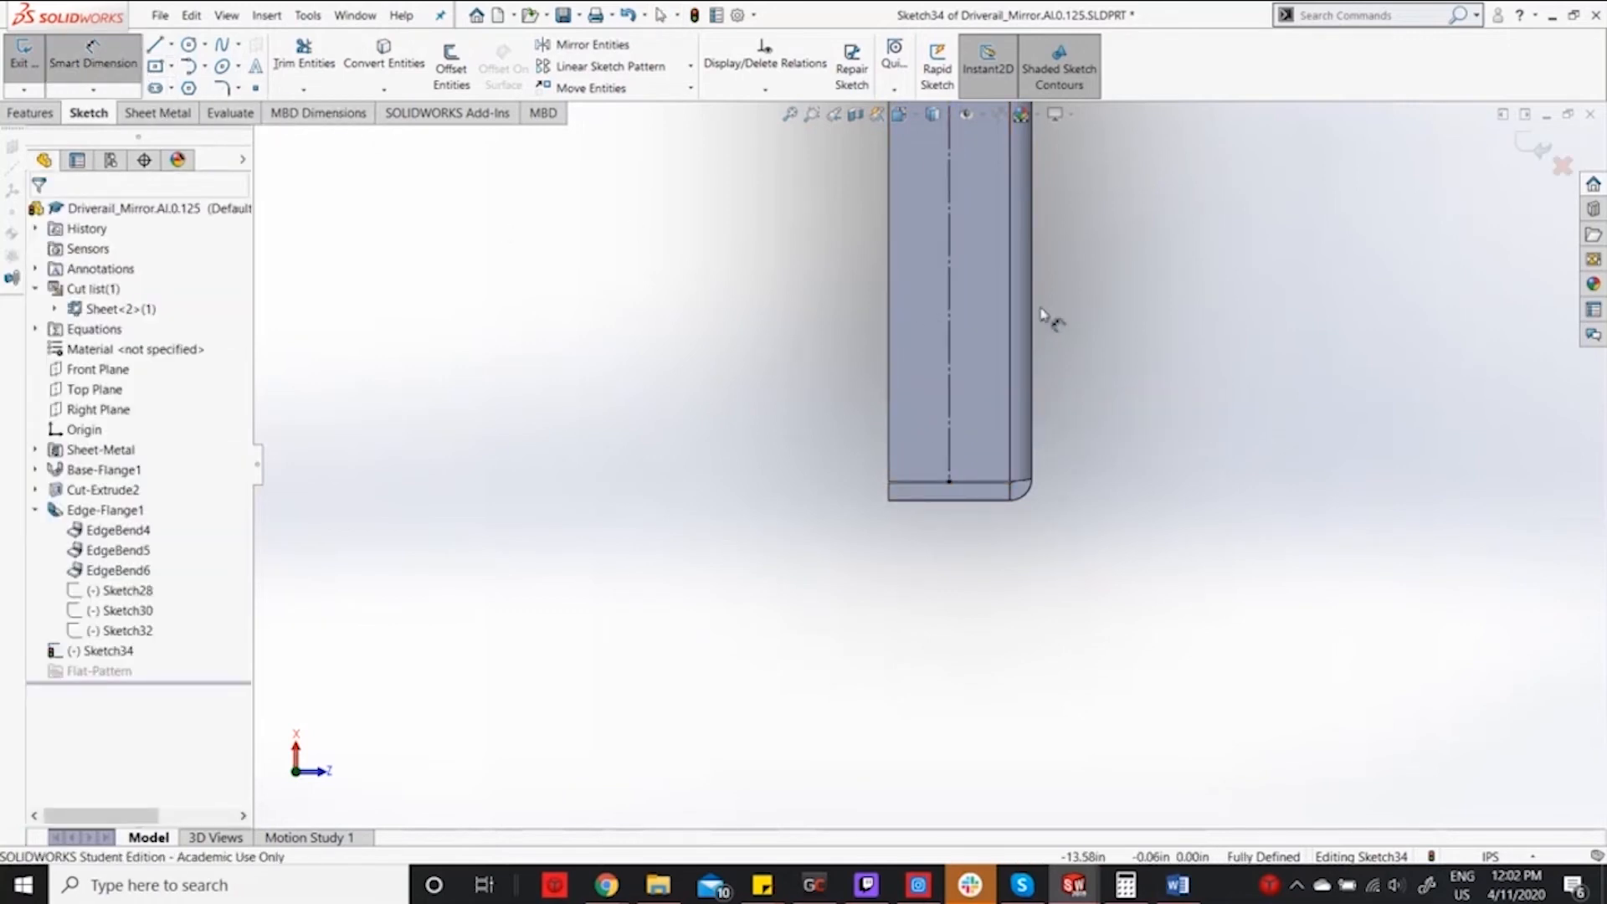
left_click(949, 326)
left_click(888, 359)
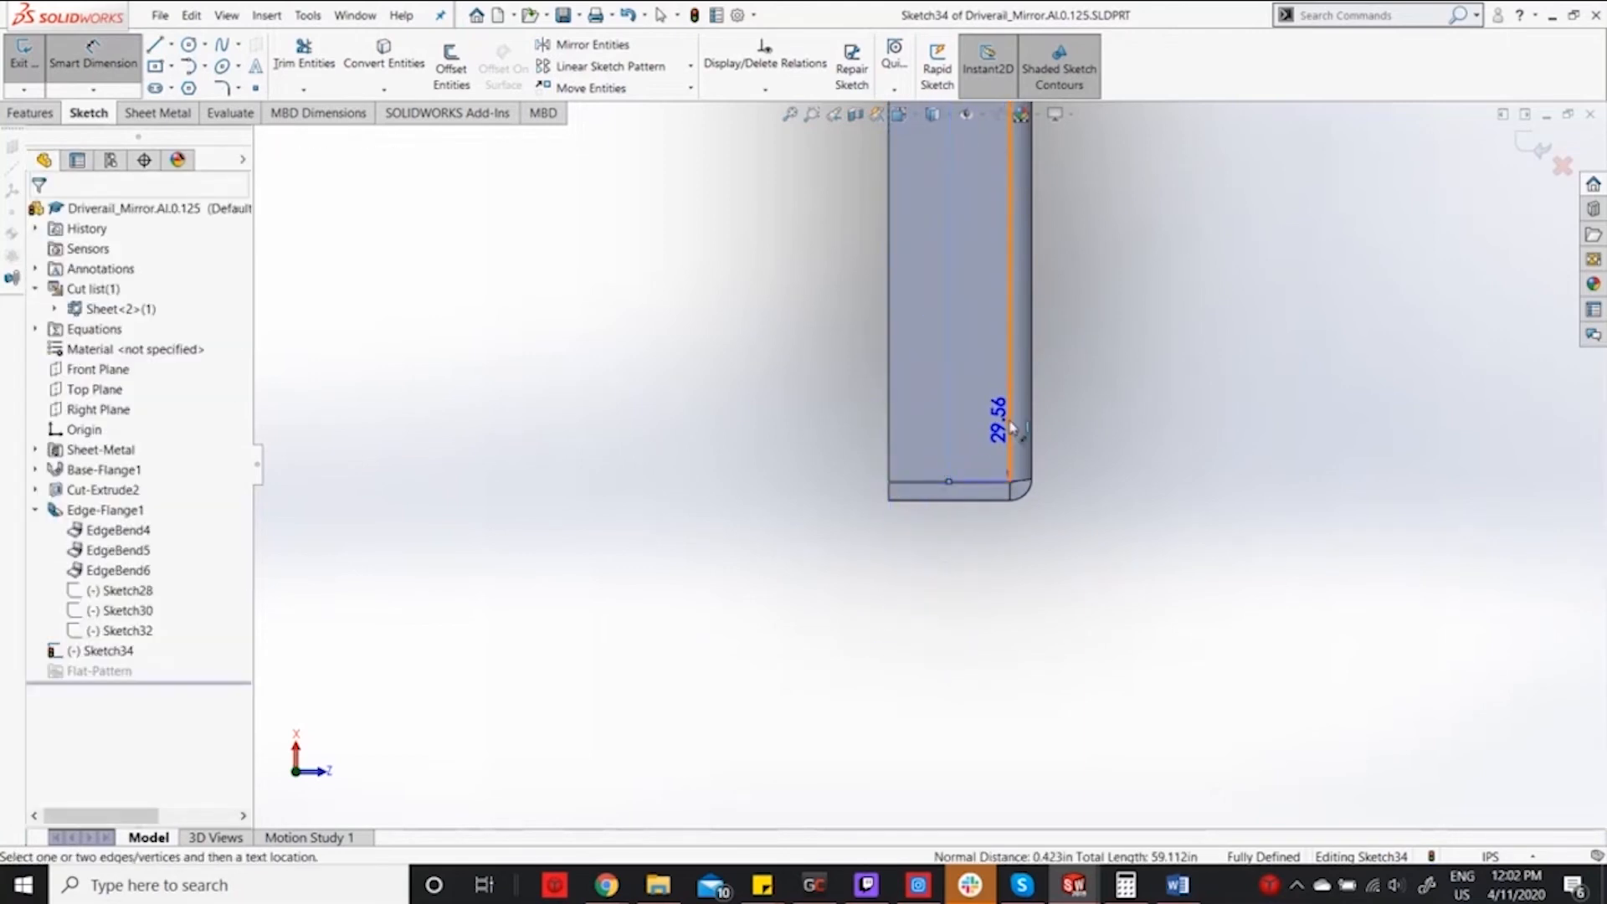
key("Escape")
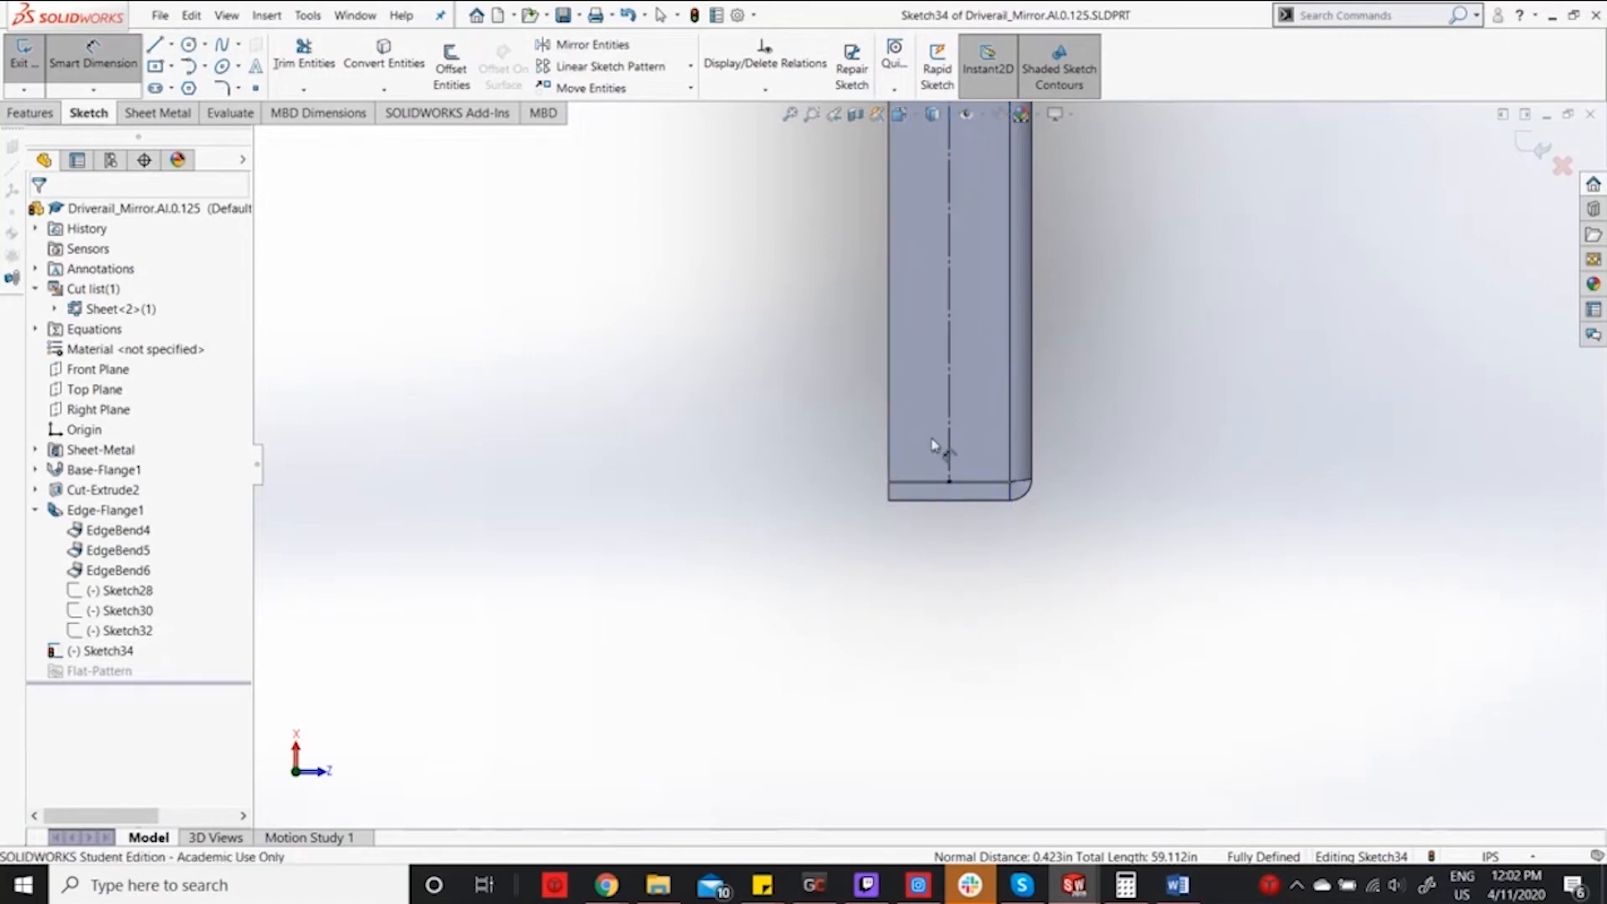
scroll(928, 463, "up", 6)
scroll(1012, 344, "up", 4)
key("Escape")
Sketch a circle about 0.55 in in diameter, centered on the centerline near the flange's upper end.
scroll(940, 205, "up", 3)
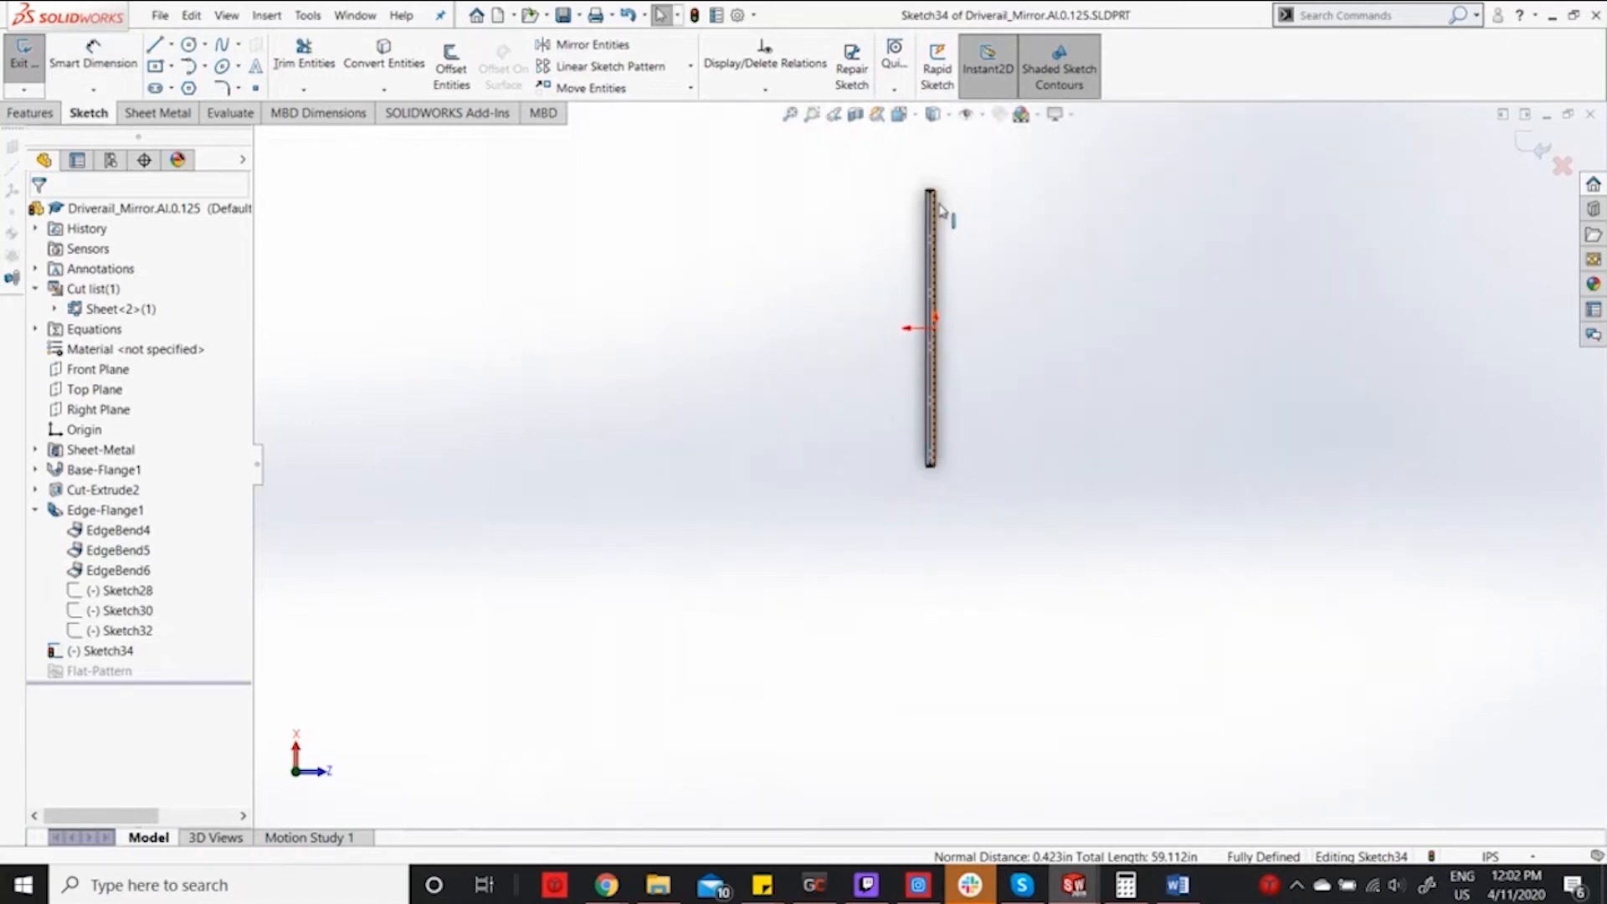
left_click(191, 45)
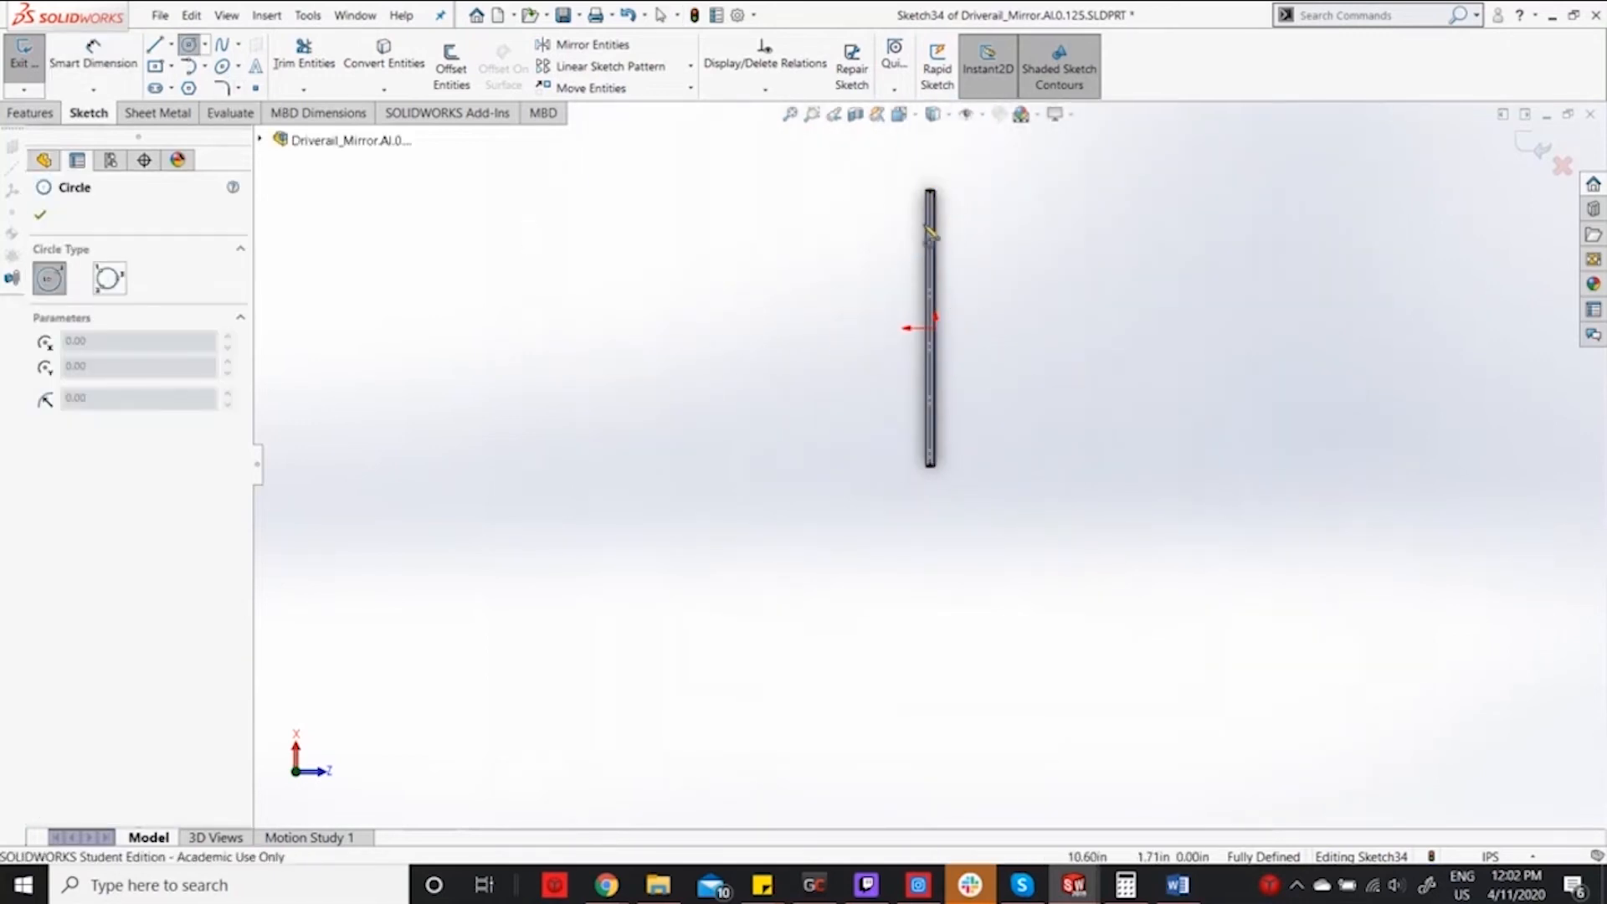
scroll(929, 369, "down", 10)
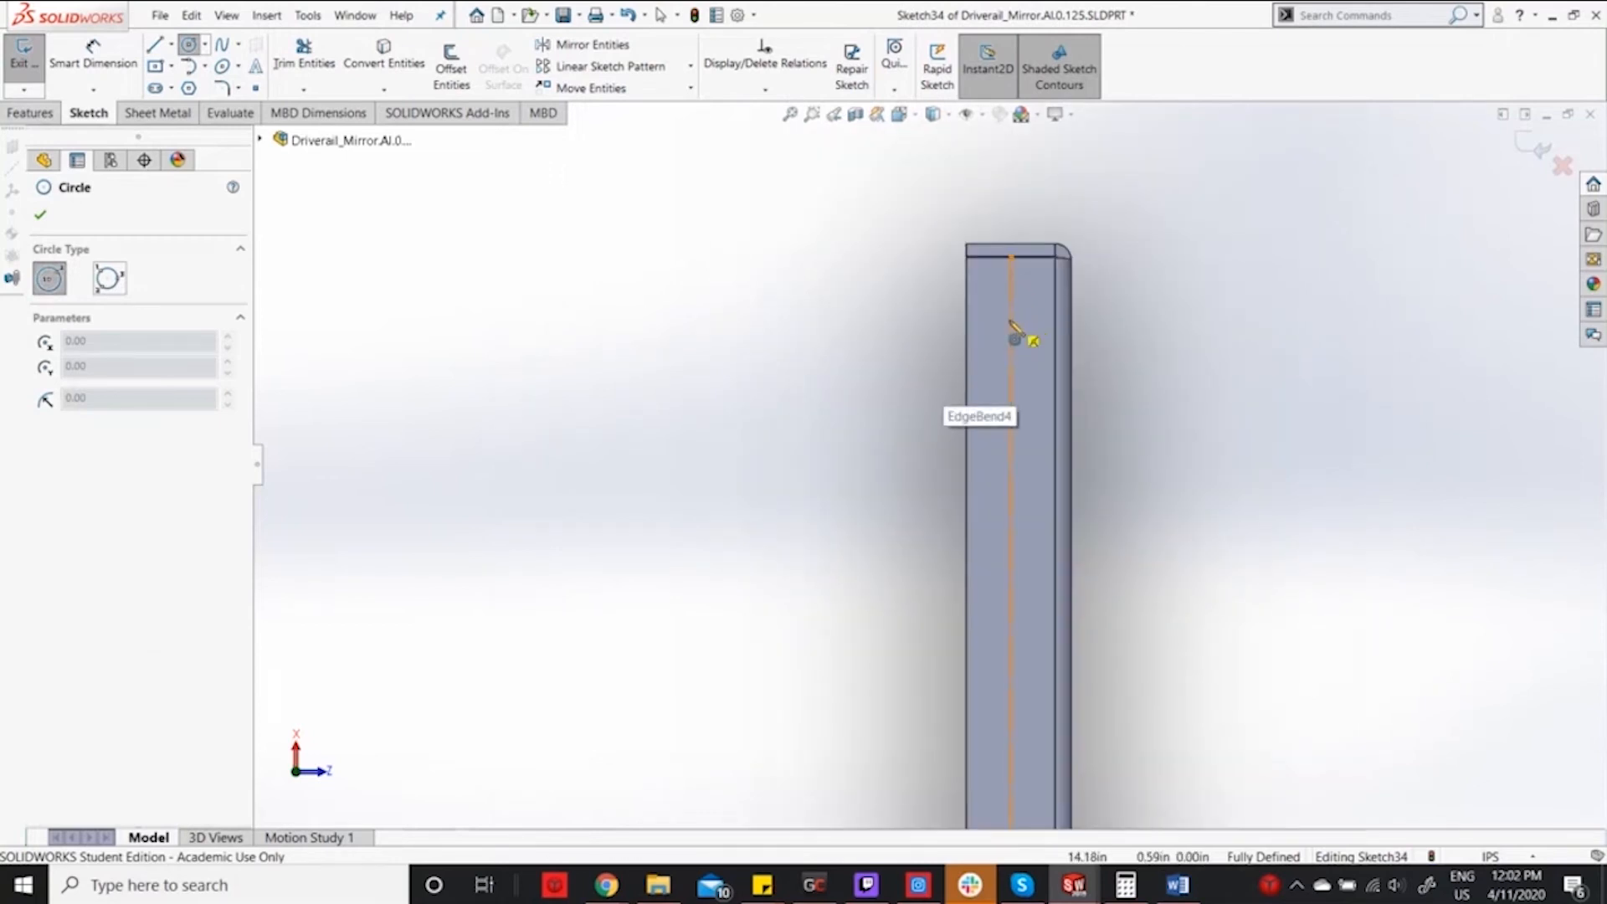
left_click(1013, 327)
left_click(1033, 340)
key("Escape")
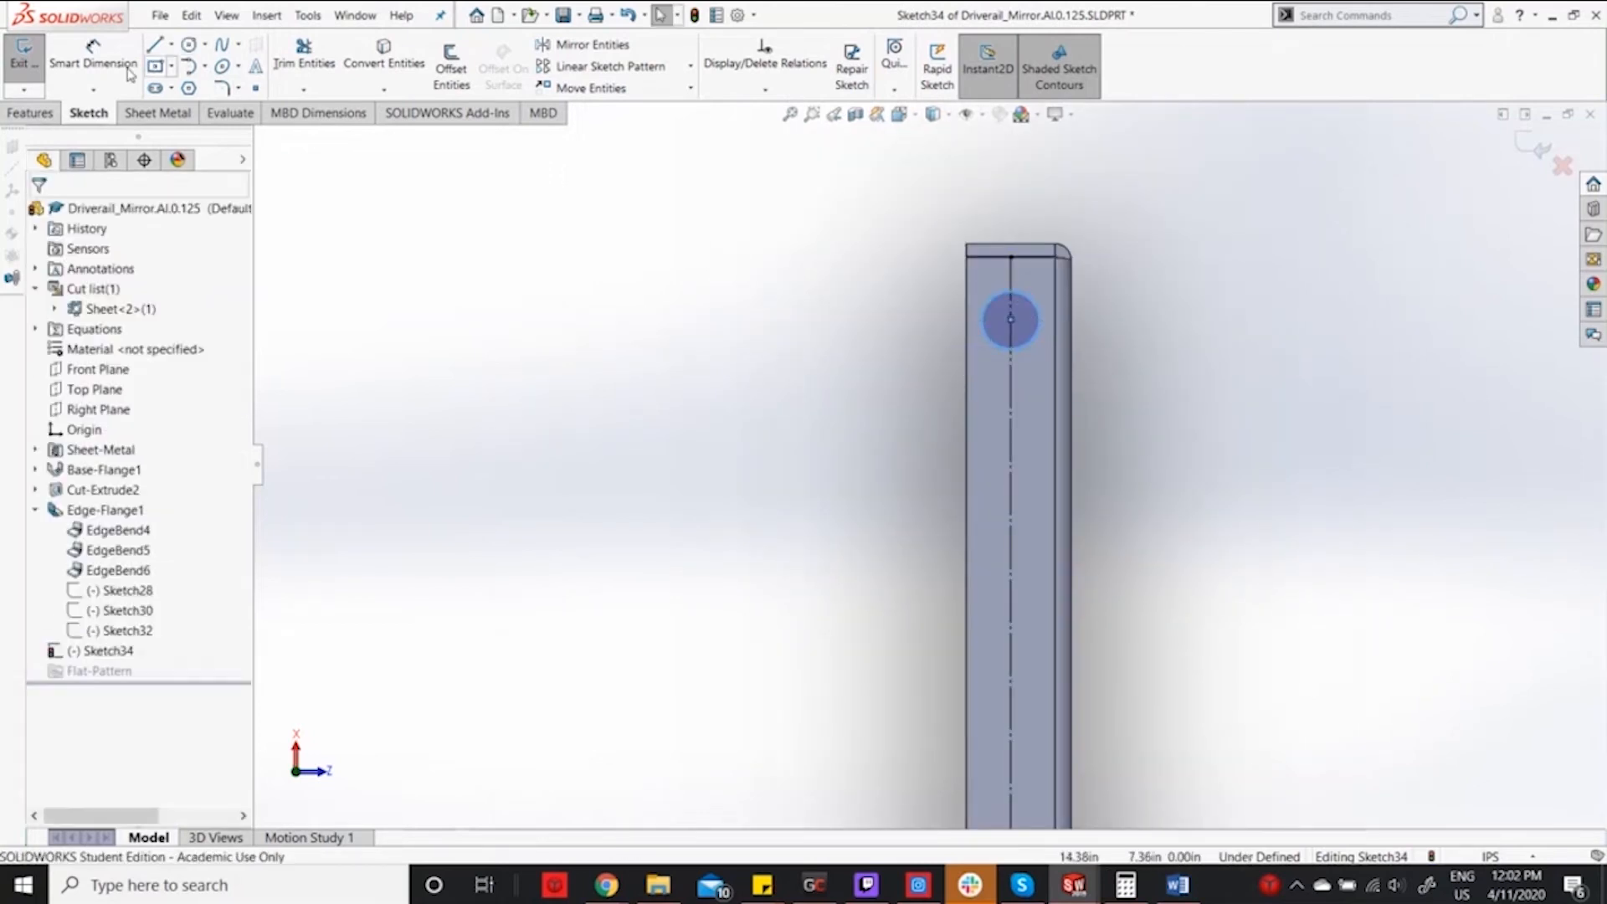
Dimension the circle's diameter as 0.196 in.
left_click(124, 65)
left_click(1034, 303)
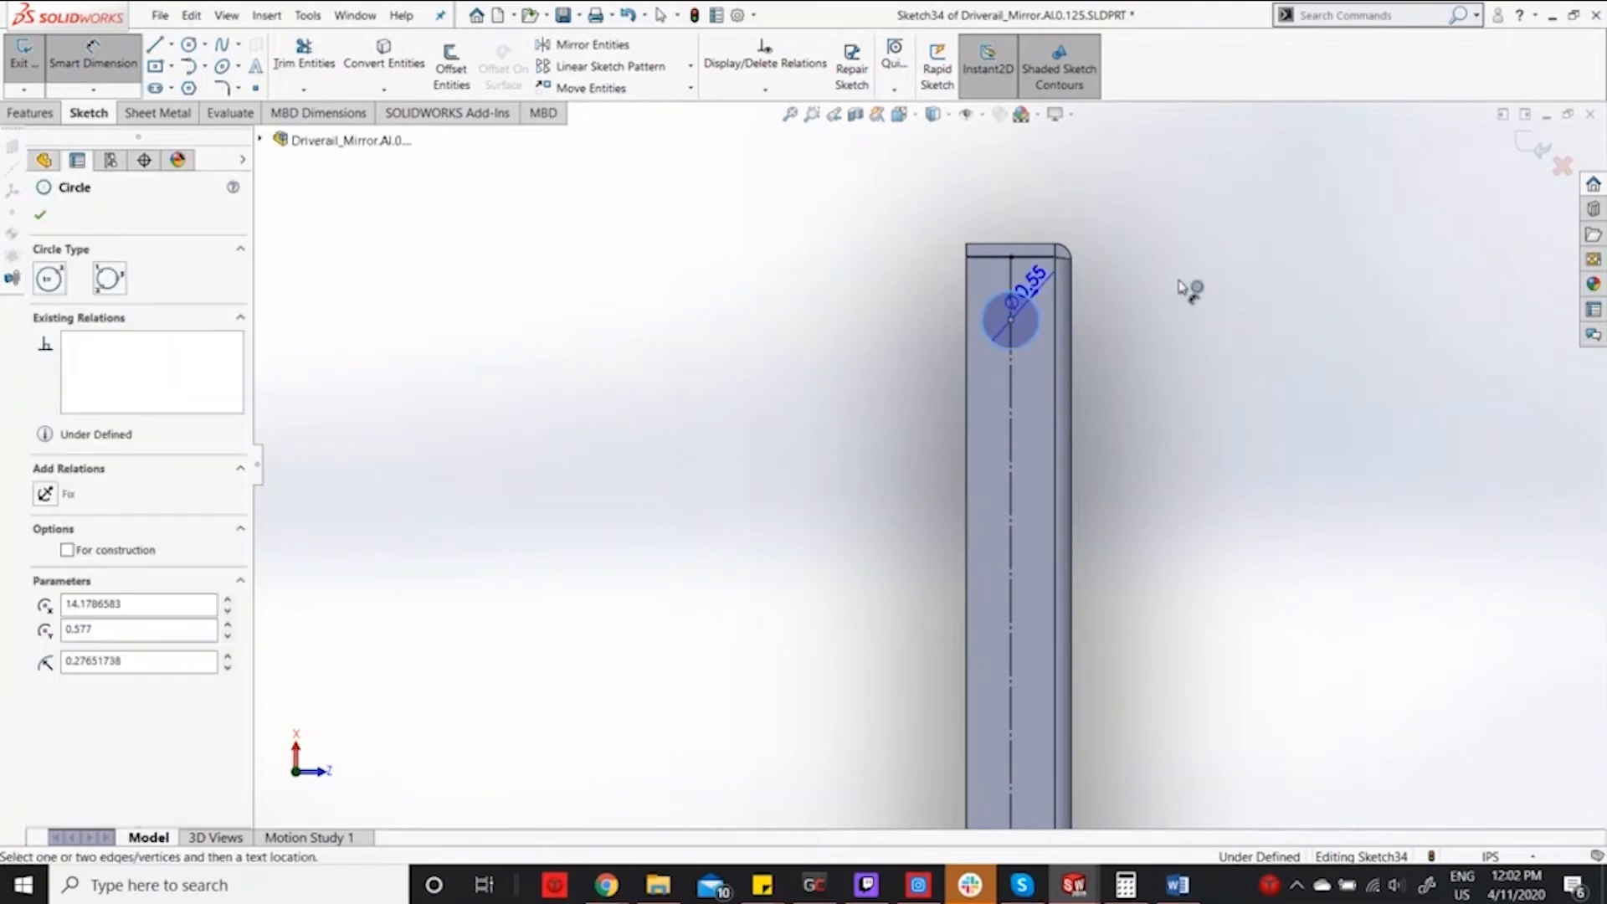
left_click(1210, 314)
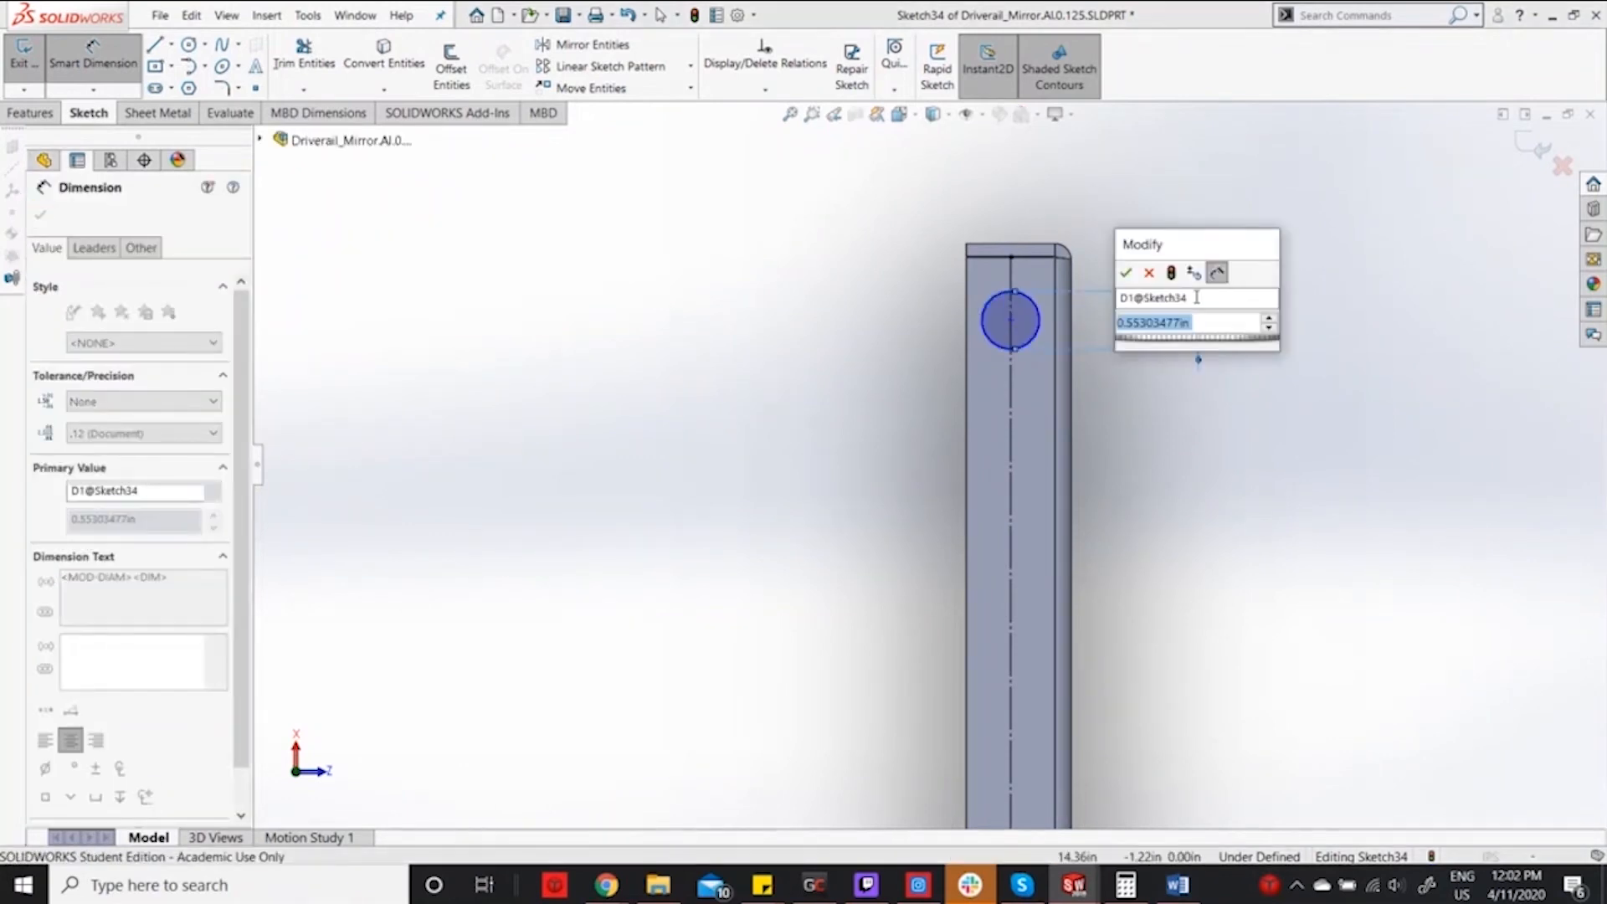
type("0.196")
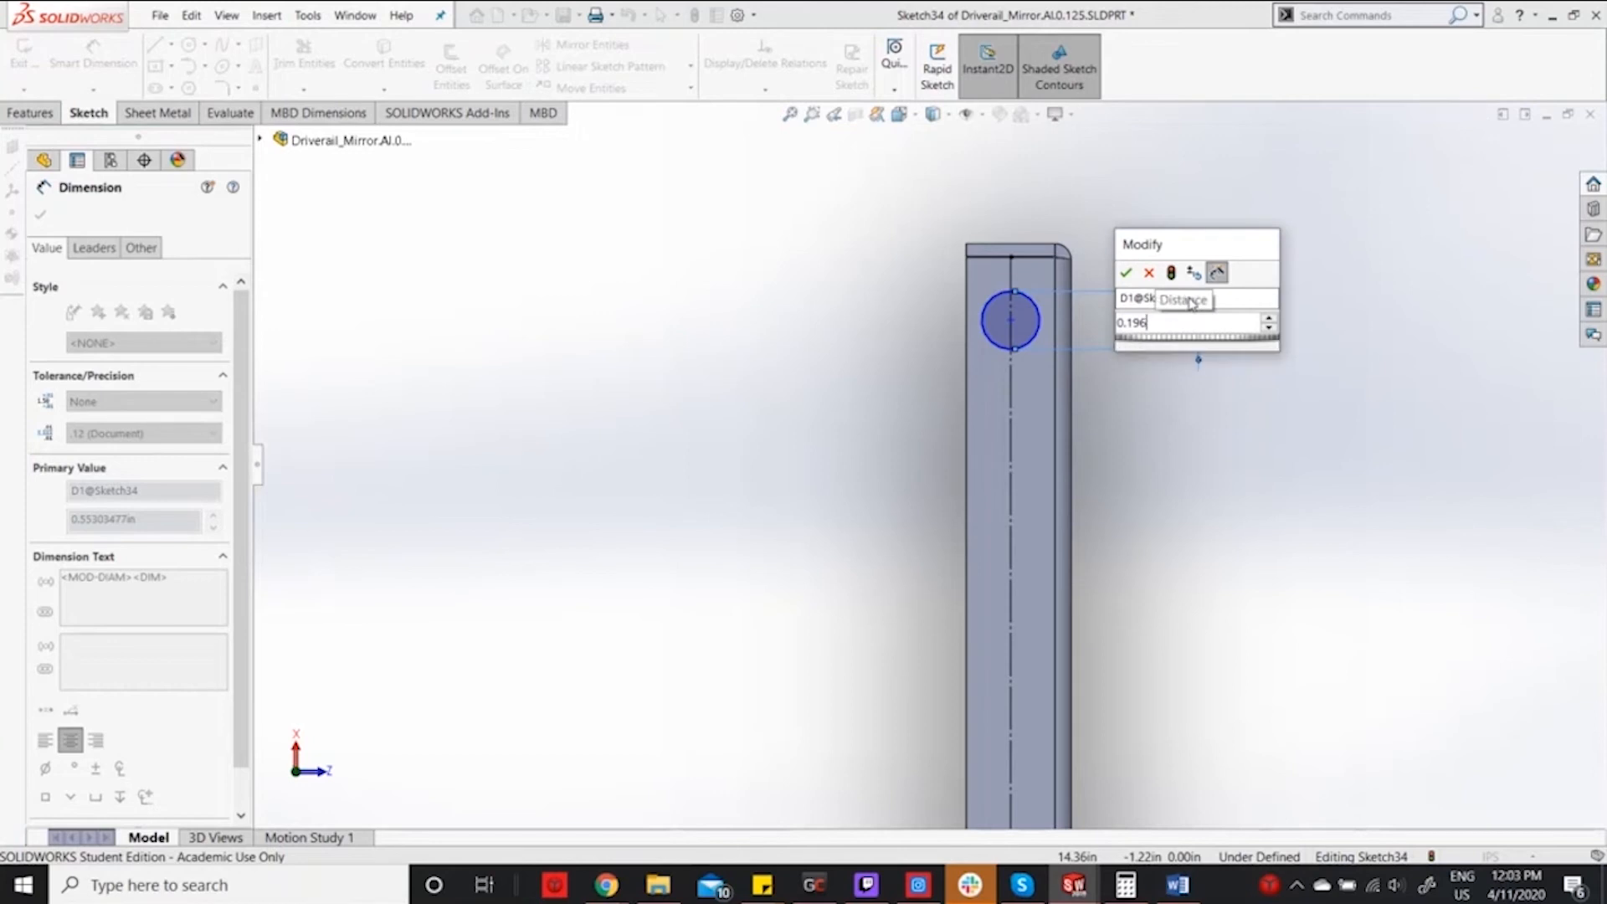
key("Return")
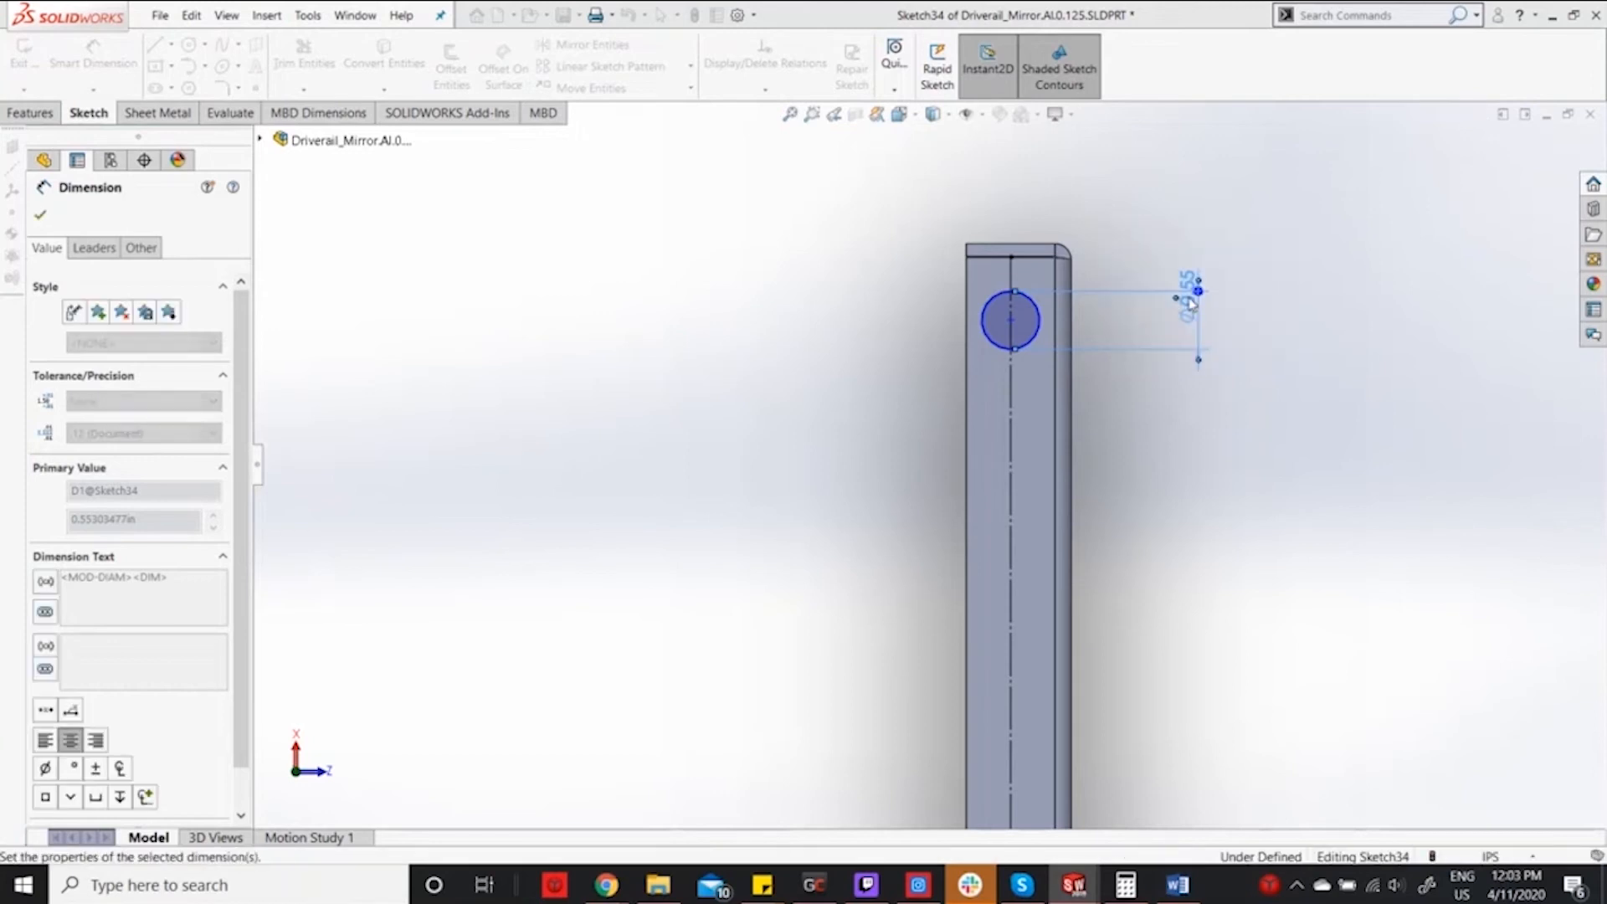
Dimension the circle's center 0.78 in from the edge line at the flange's upper end.
scroll(1030, 286, "down", 3)
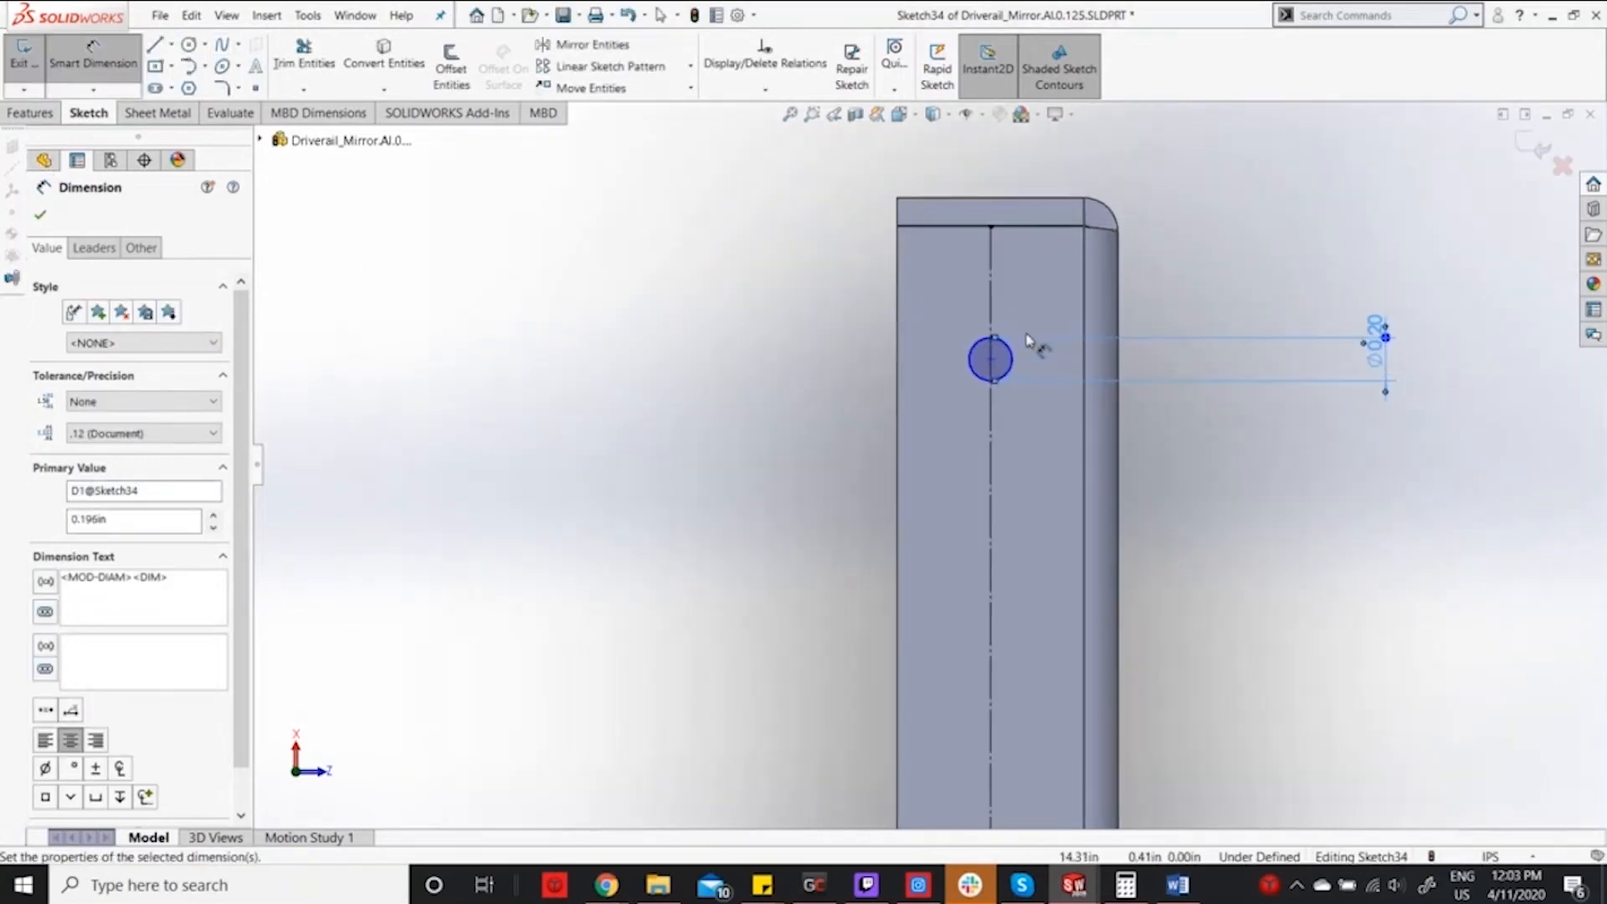
left_click(1009, 359)
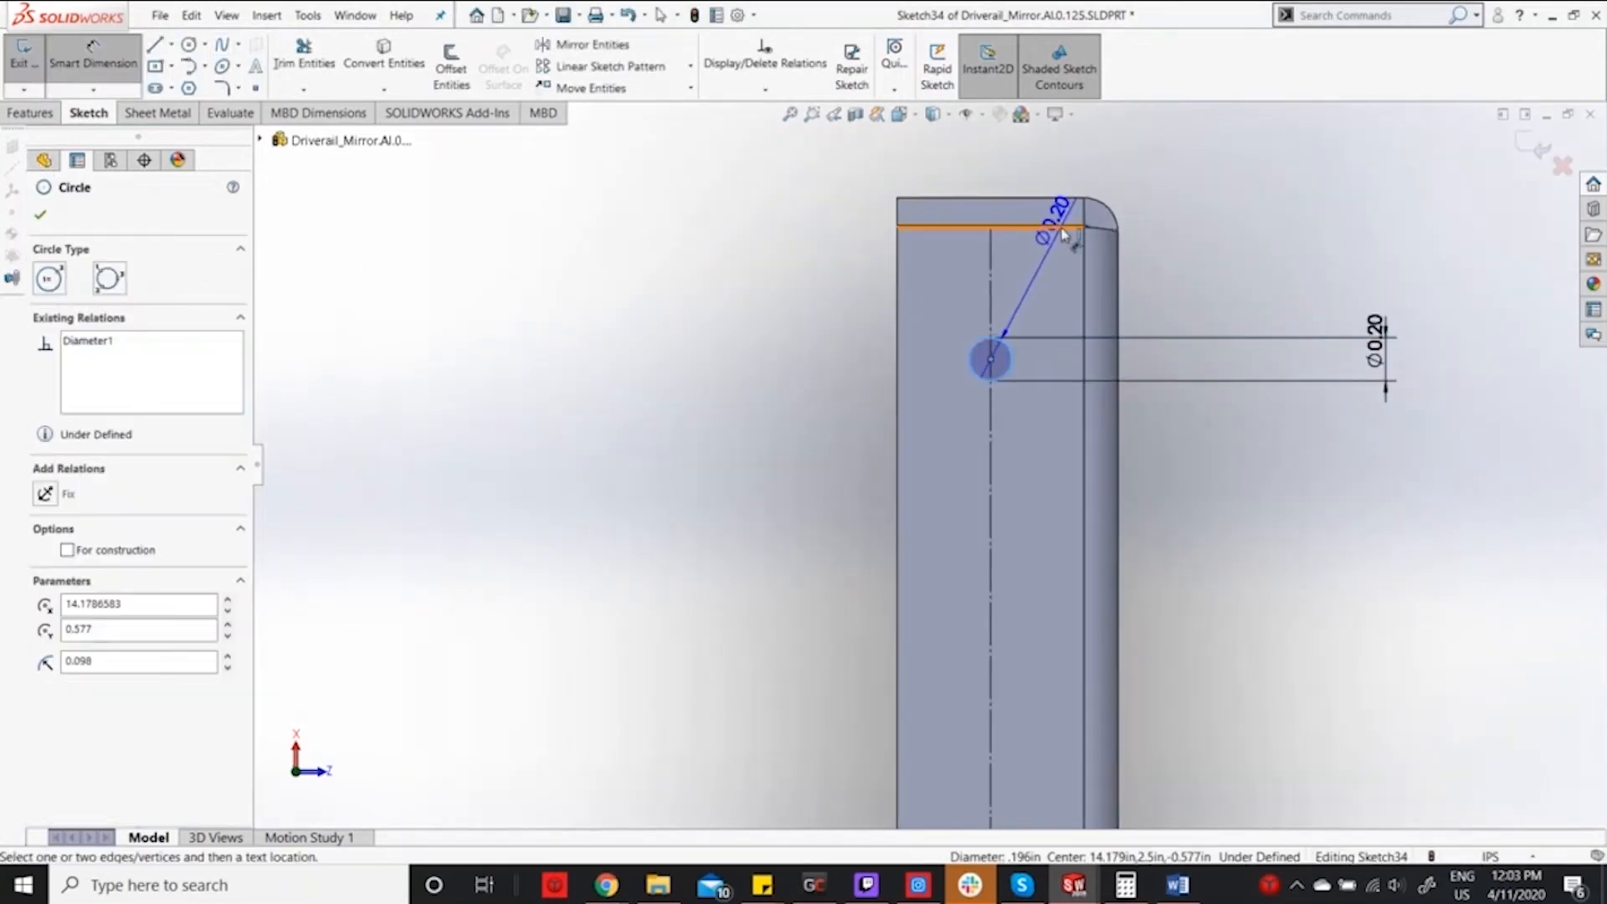
left_click(1061, 227)
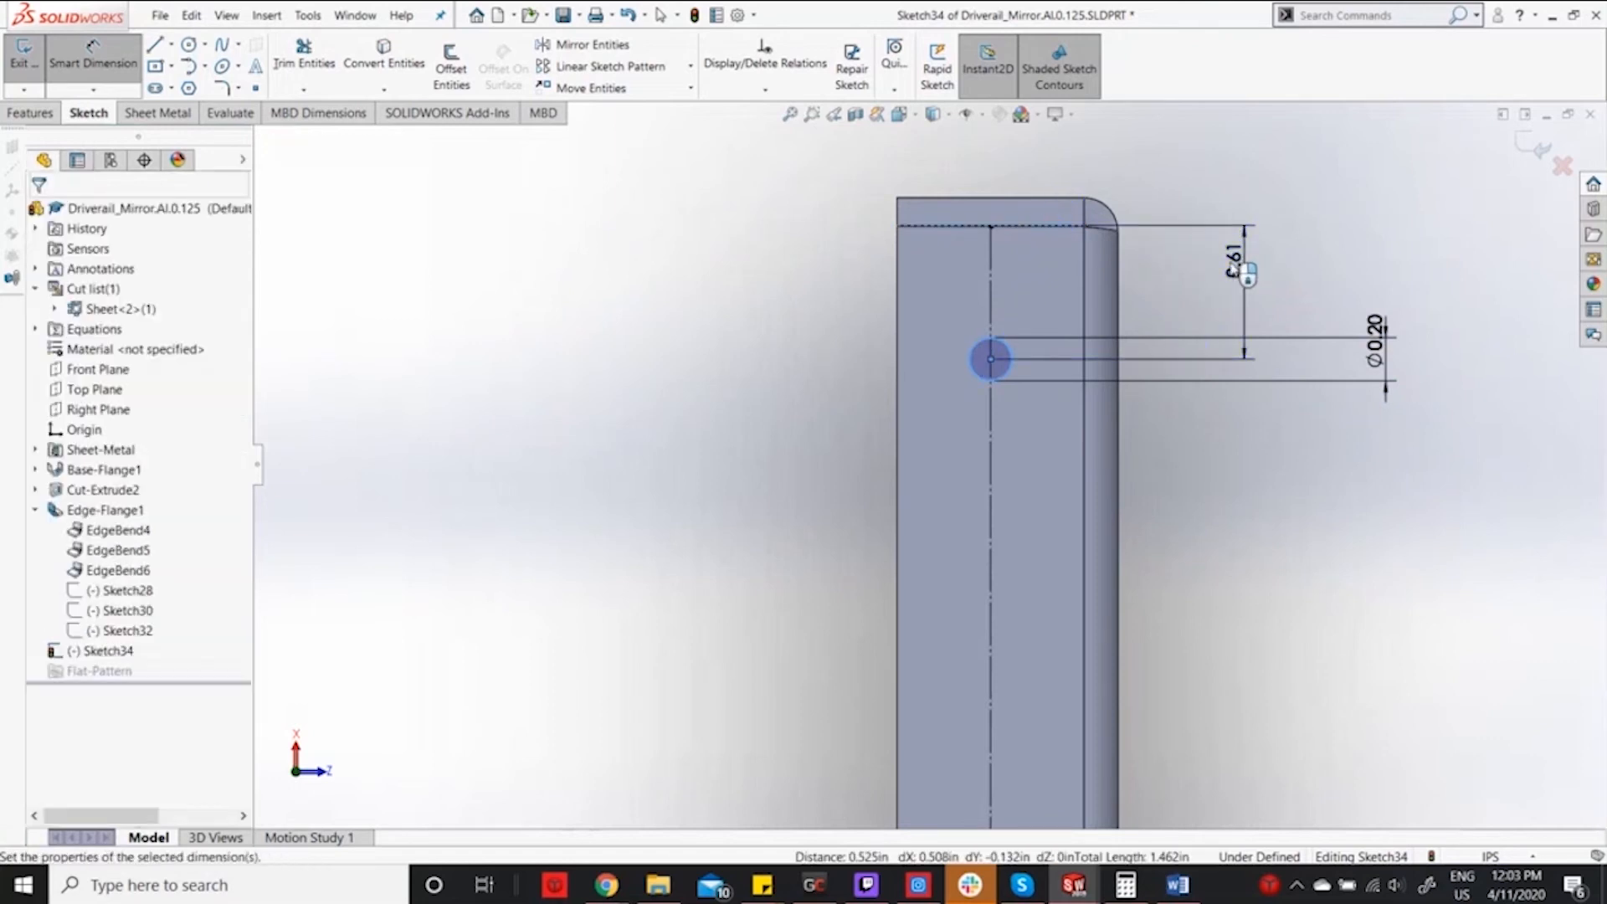
left_click(1237, 260)
type("0.78")
key("Return")
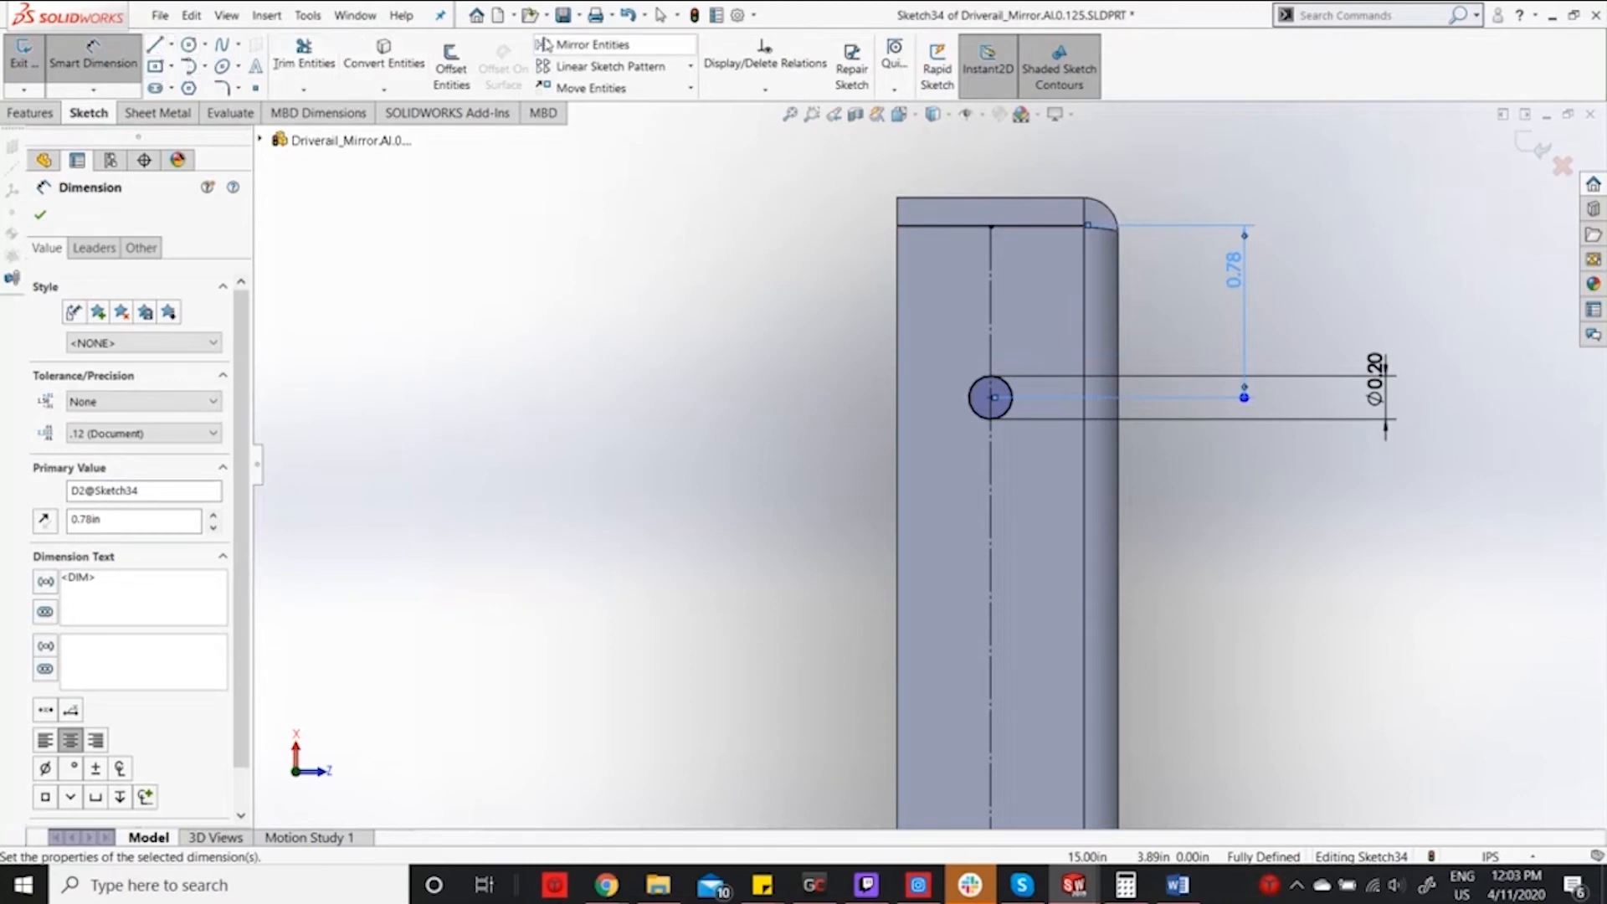
Create a linear sketch pattern of the circle along the reversed X-axis with 15 instances spaced 2.00 in apart.
left_click(576, 74)
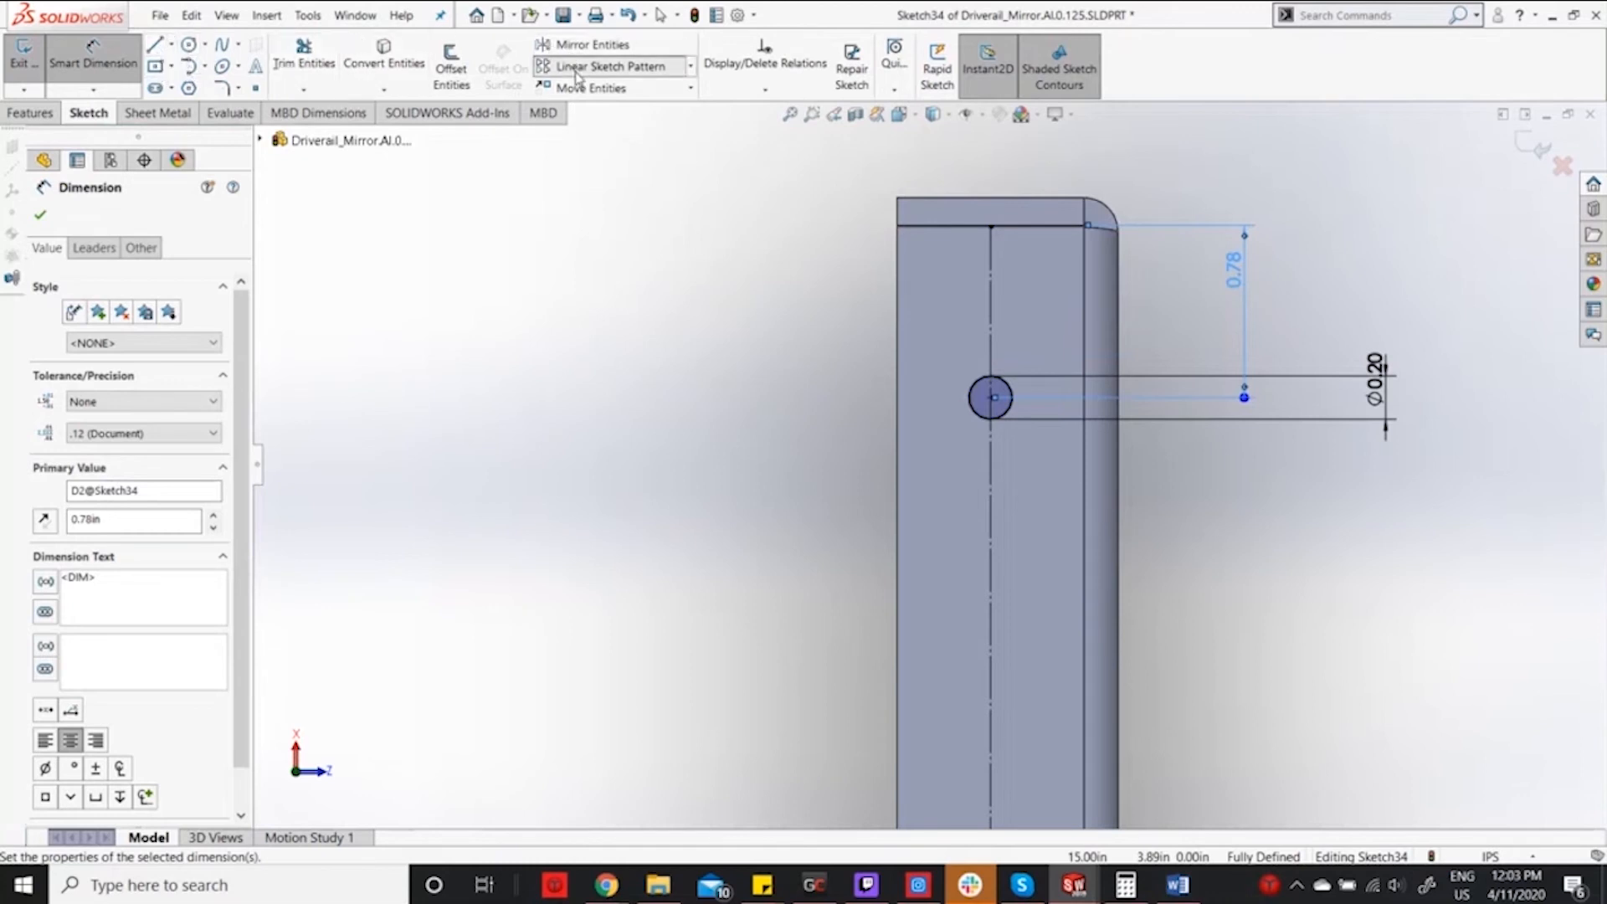
left_click(1009, 421)
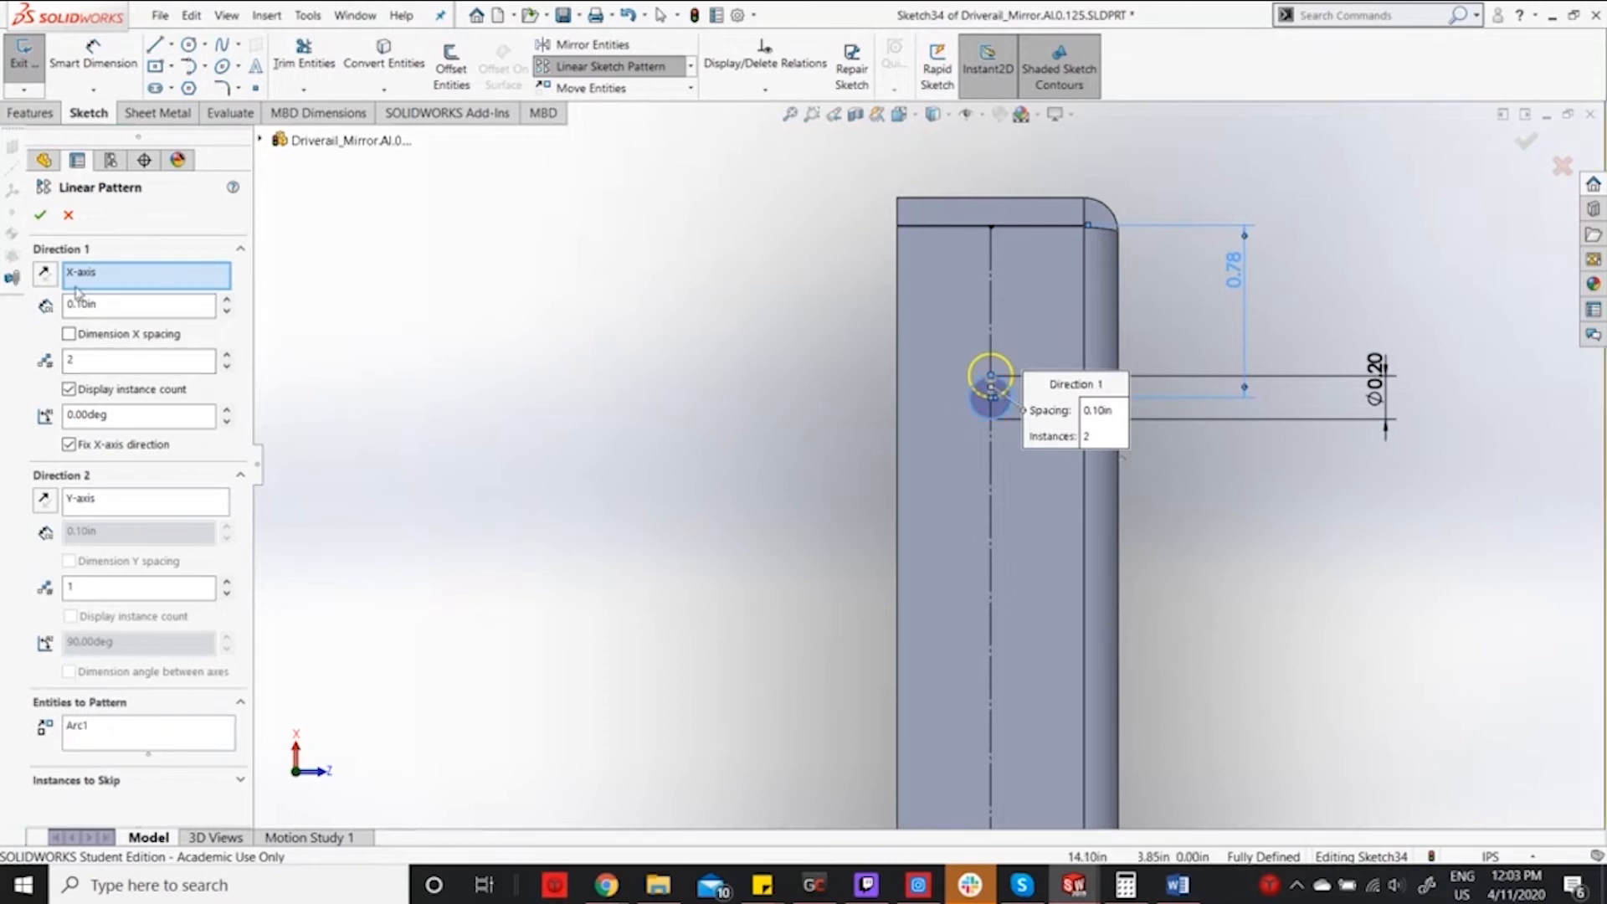
left_click(47, 277)
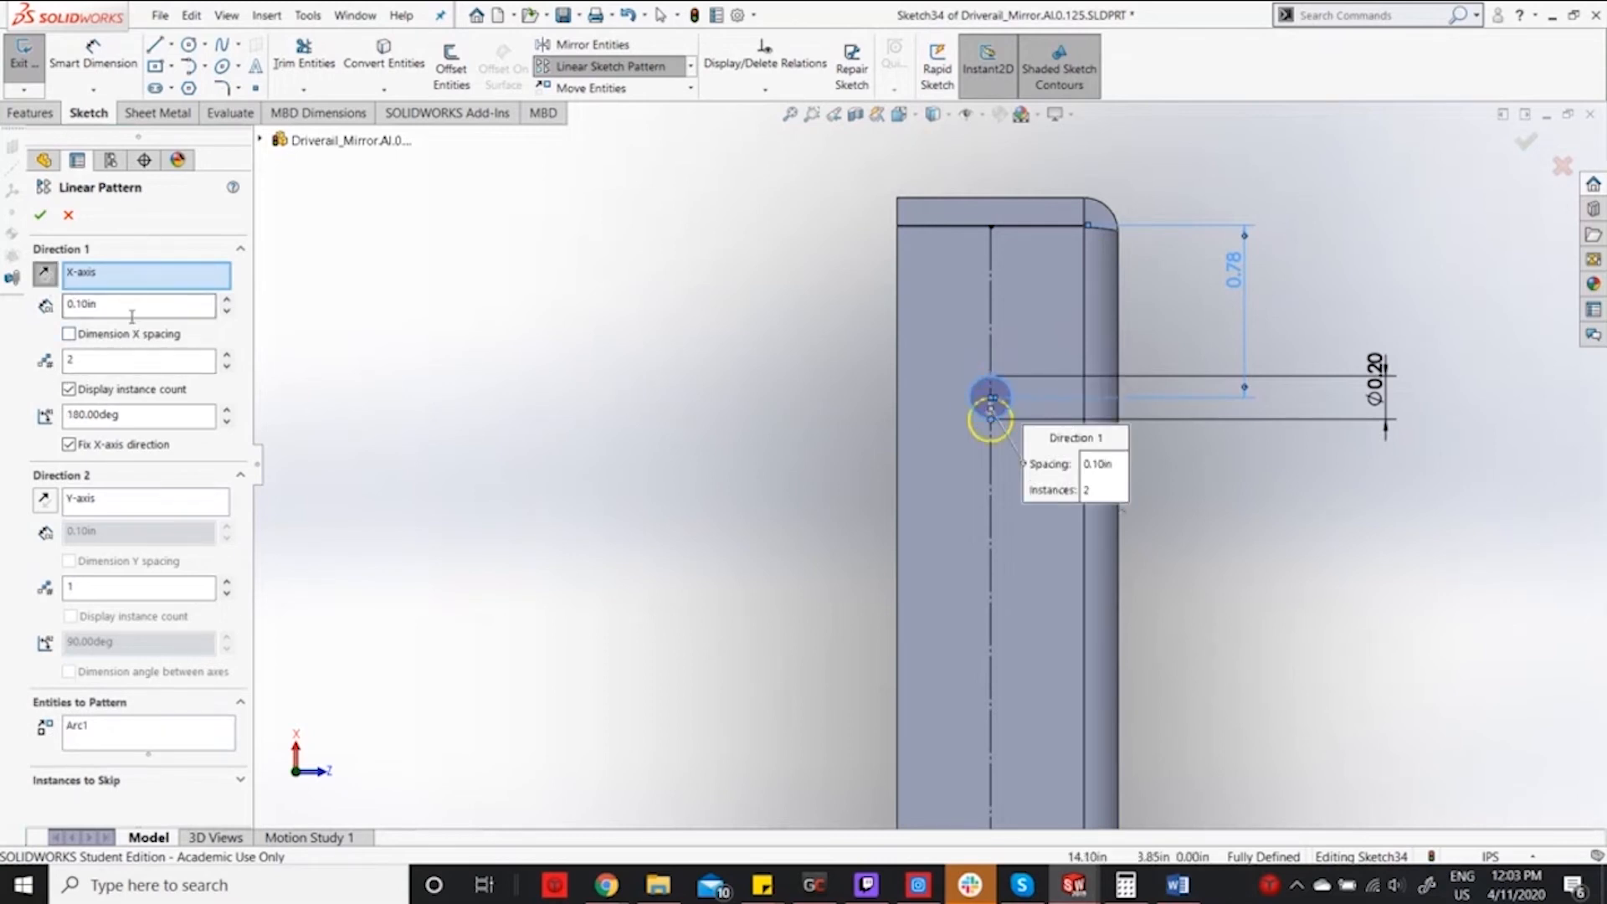
key("Return")
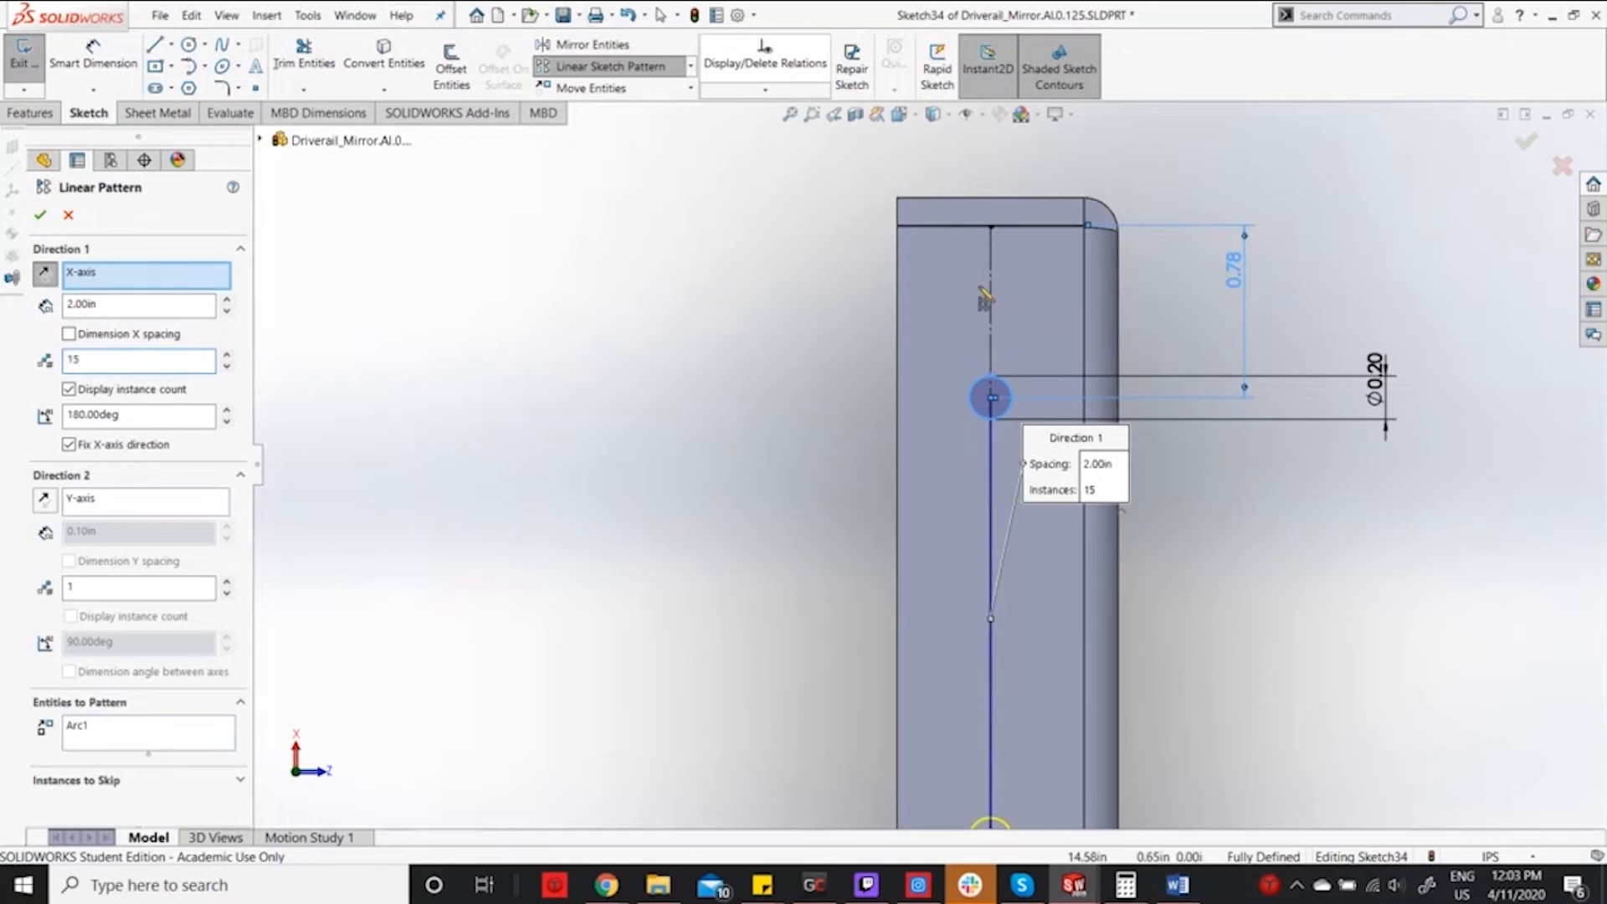
scroll(986, 295, "up", 8)
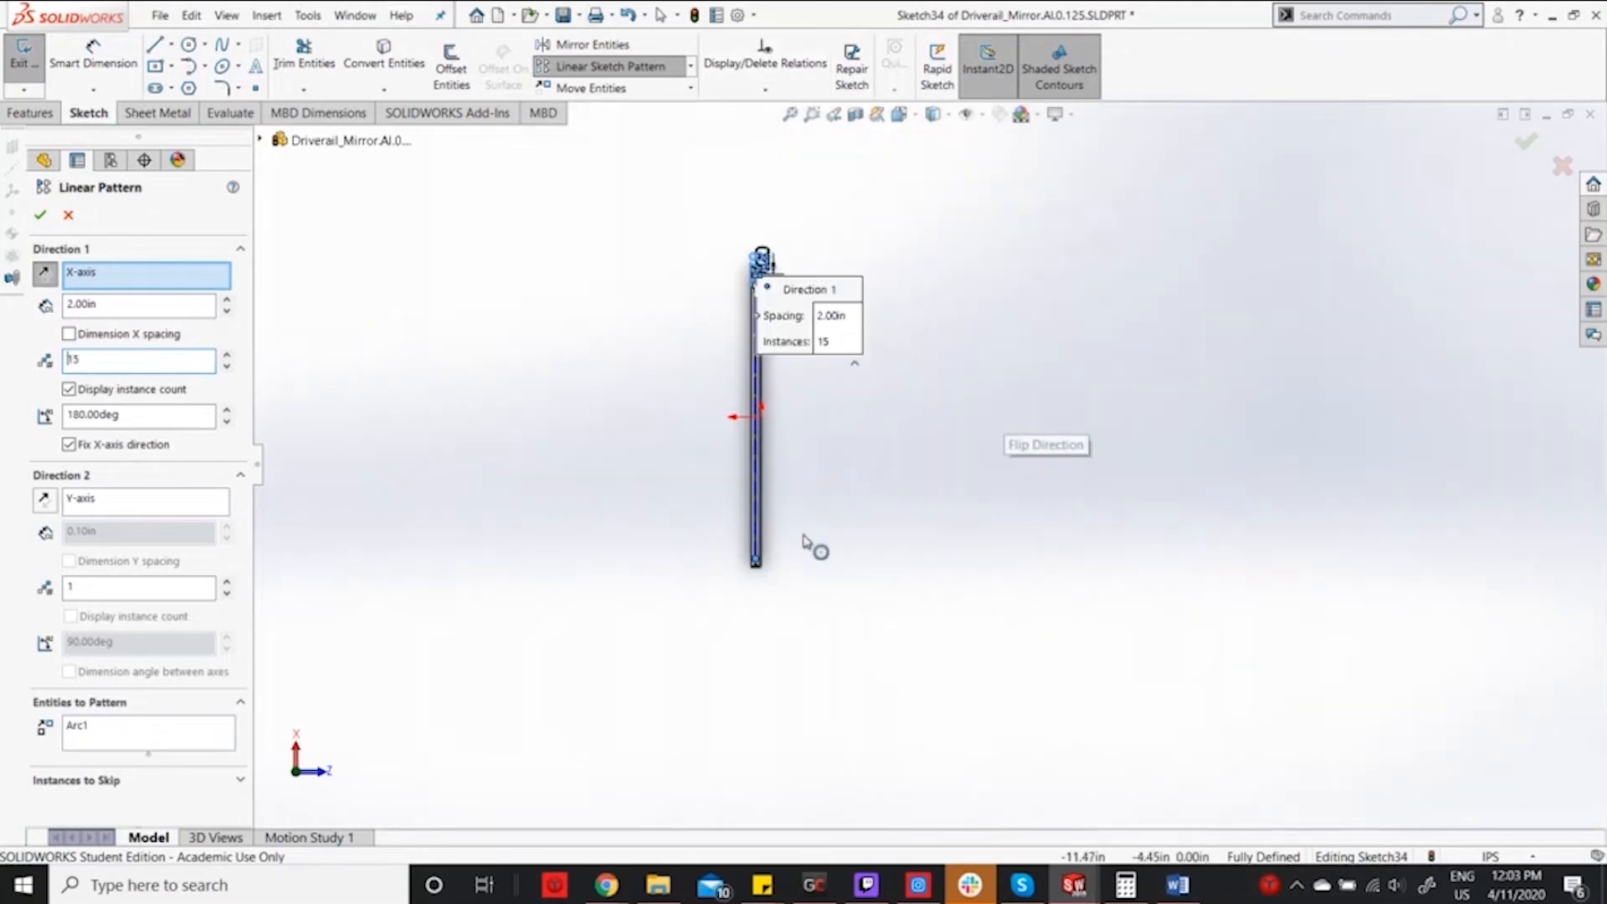
scroll(804, 544, "down", 6)
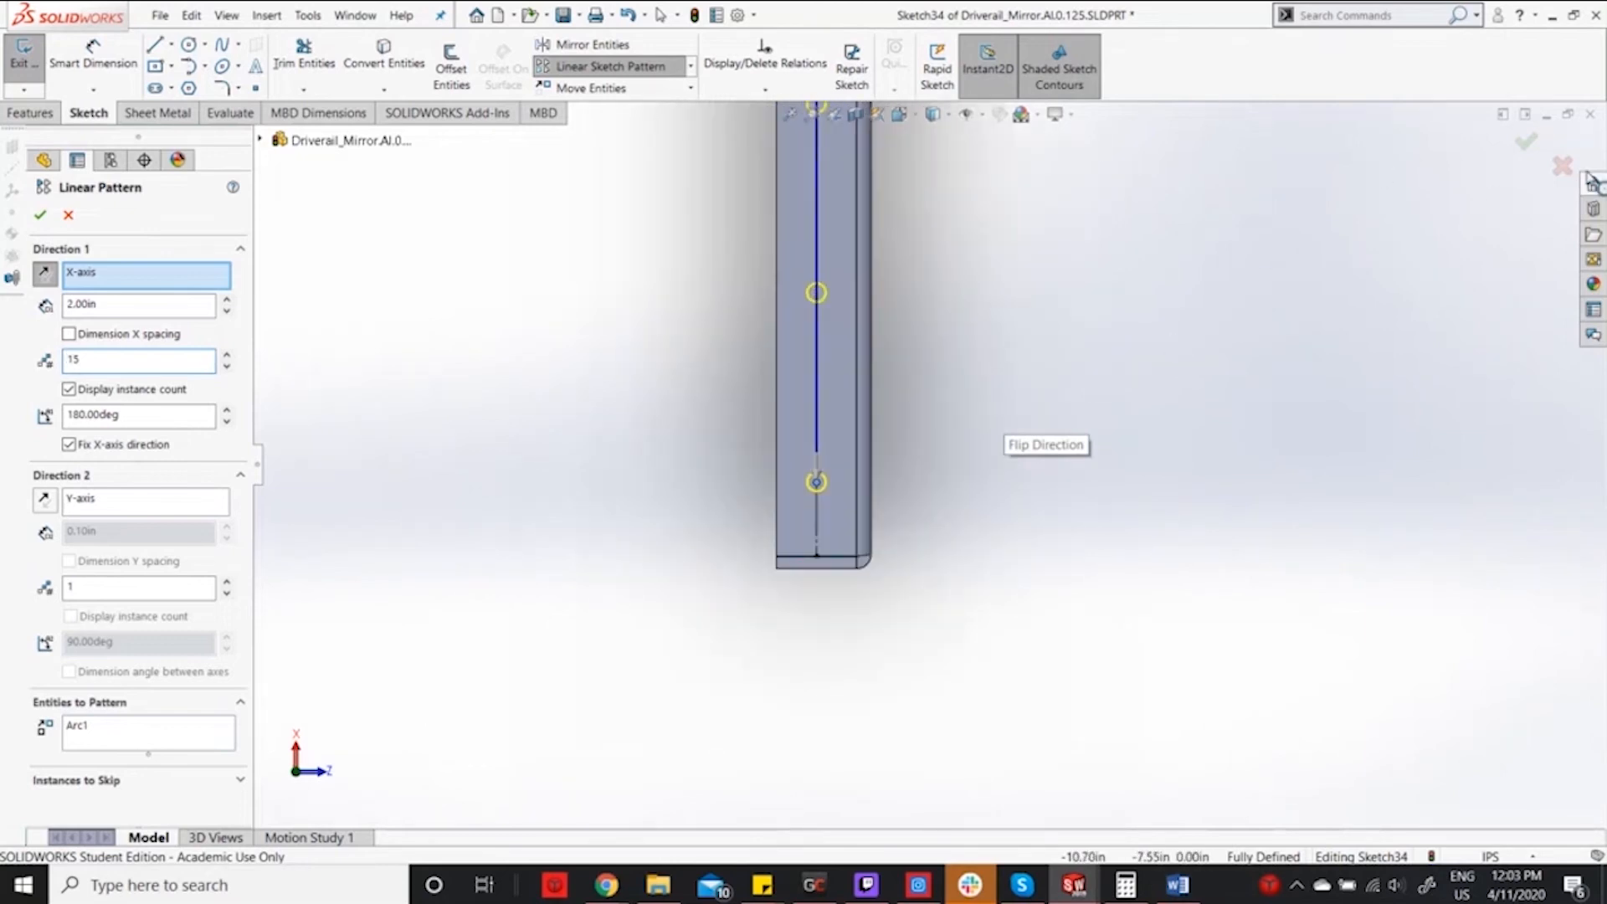
left_click(1528, 149)
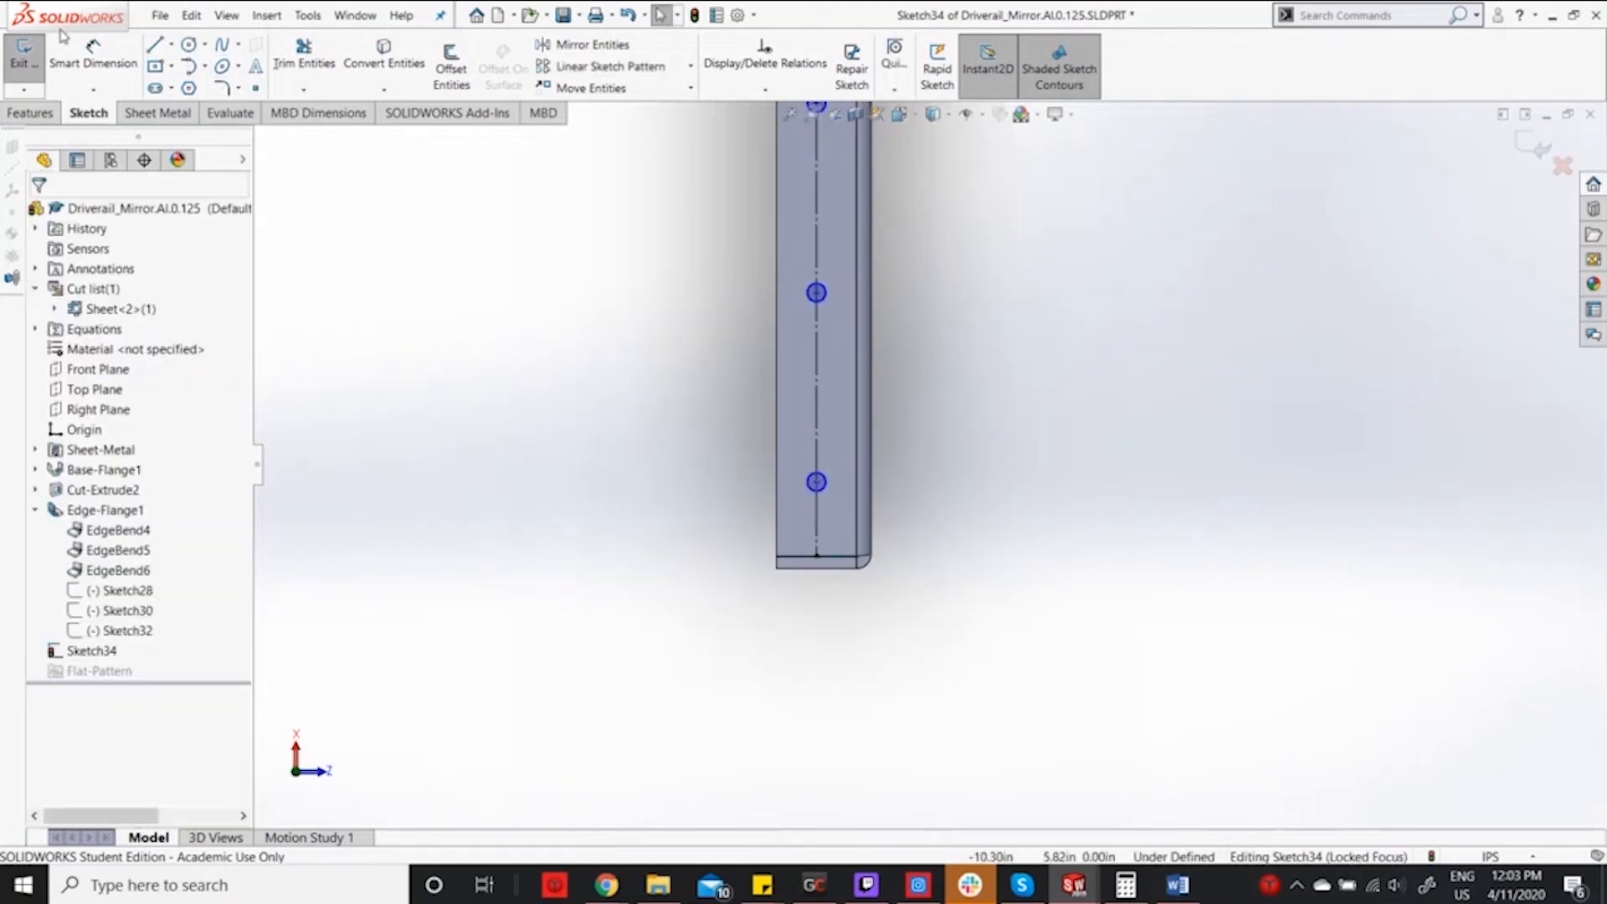
left_click(93, 55)
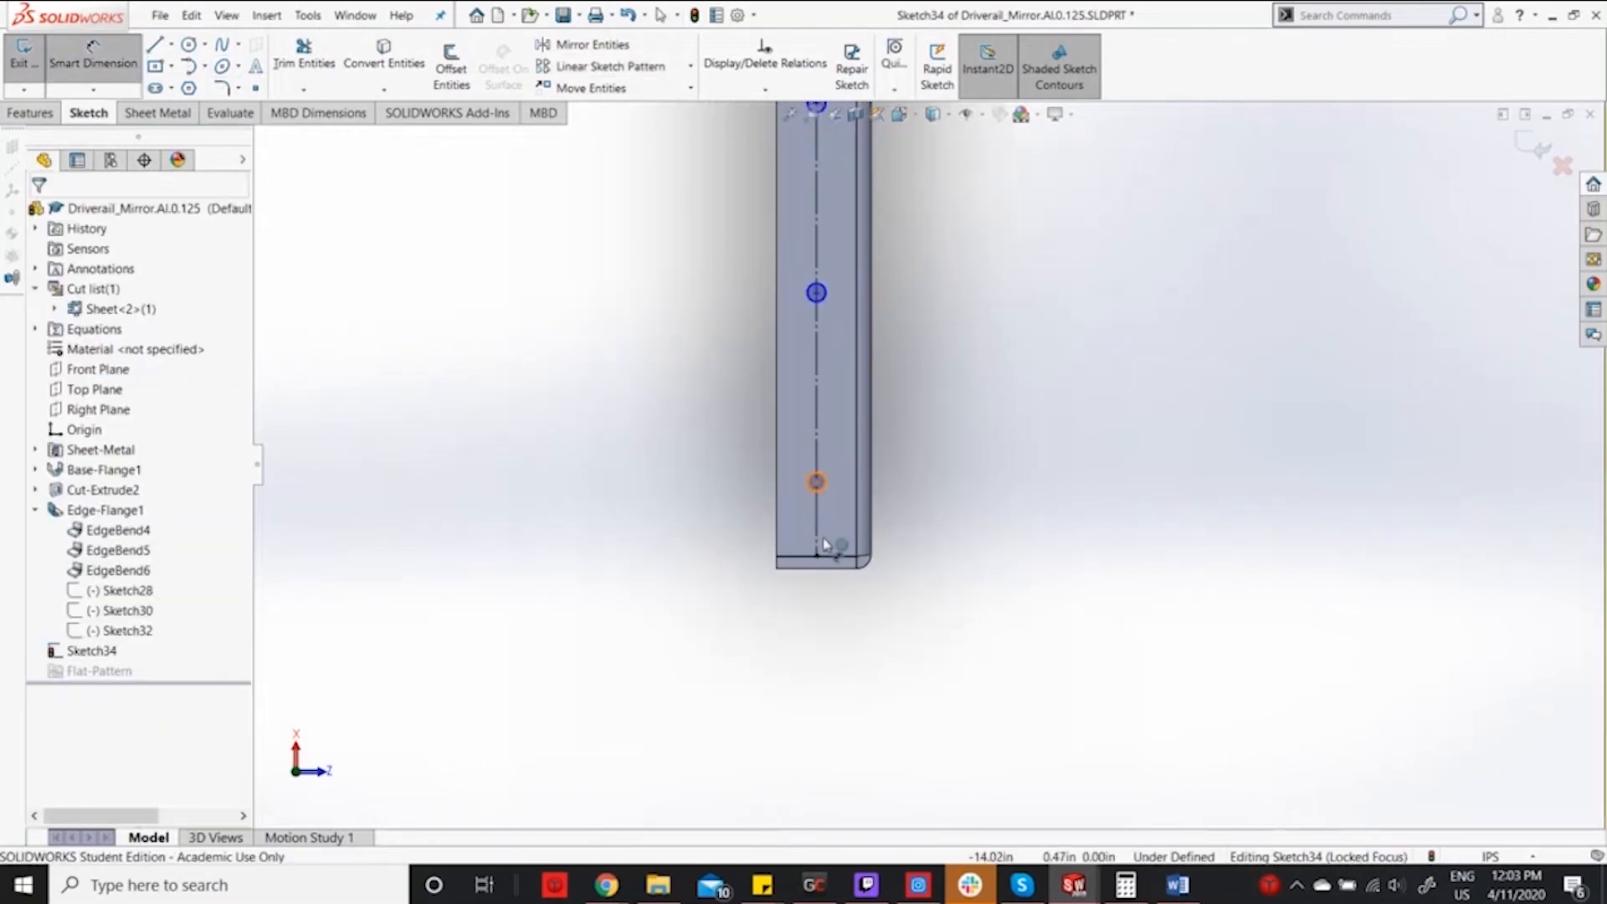
left_click(816, 483)
left_click(840, 555)
left_click(932, 520)
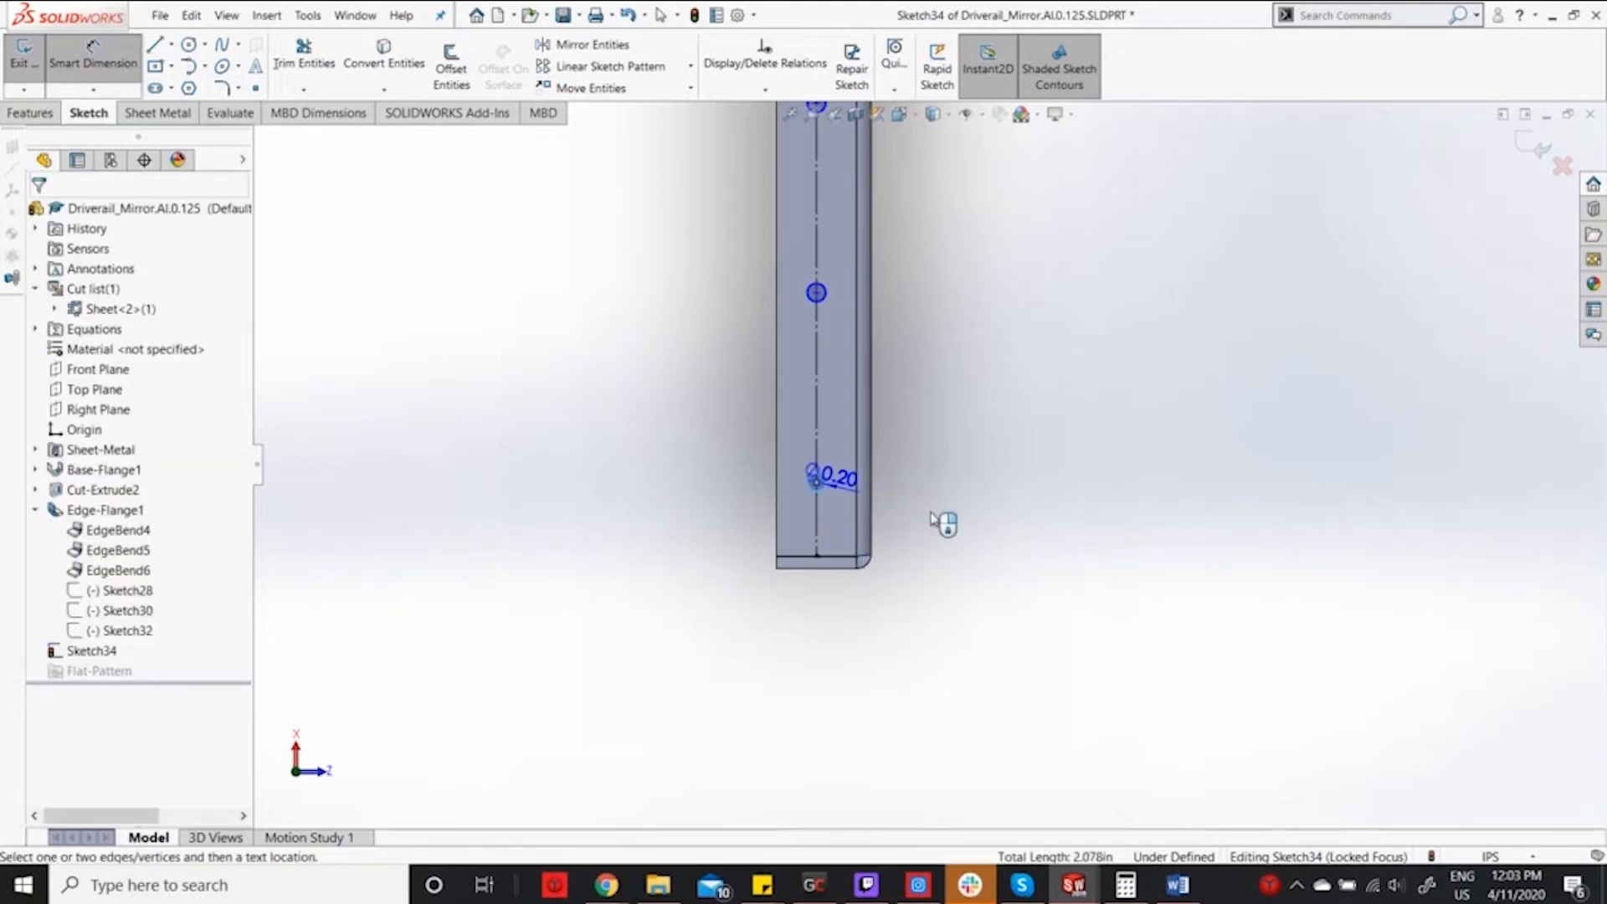
key("Escape")
Finish the hole sketch on the long flange and start a new sketch on the end flange's outer face.
middle_click_drag(911, 534, 871, 341)
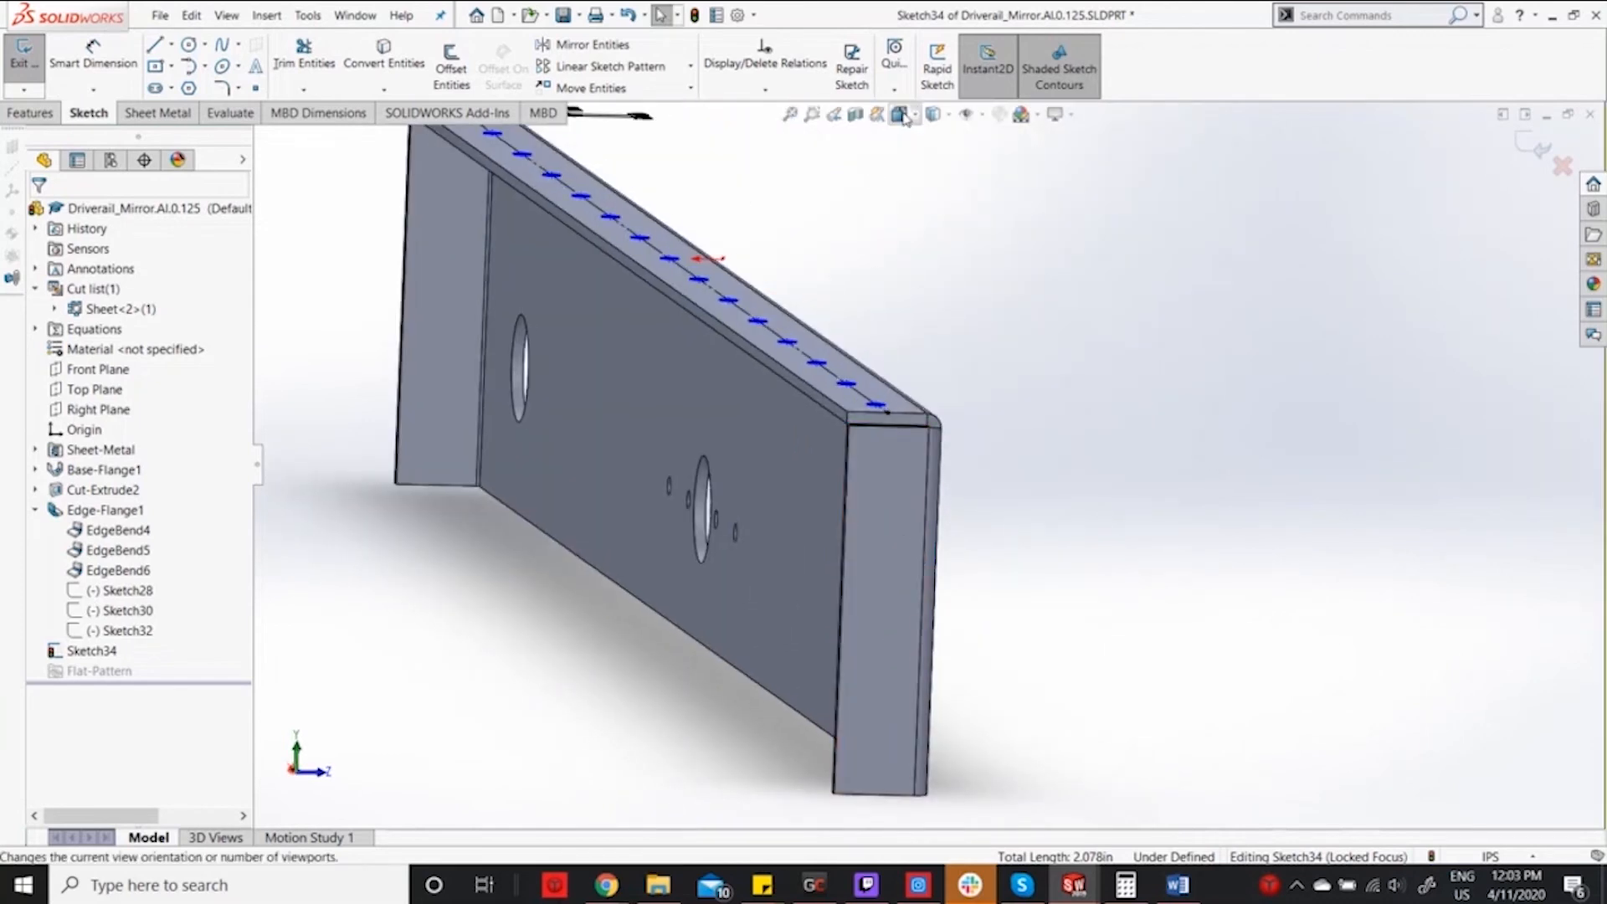
left_click(902, 118)
left_click(830, 613)
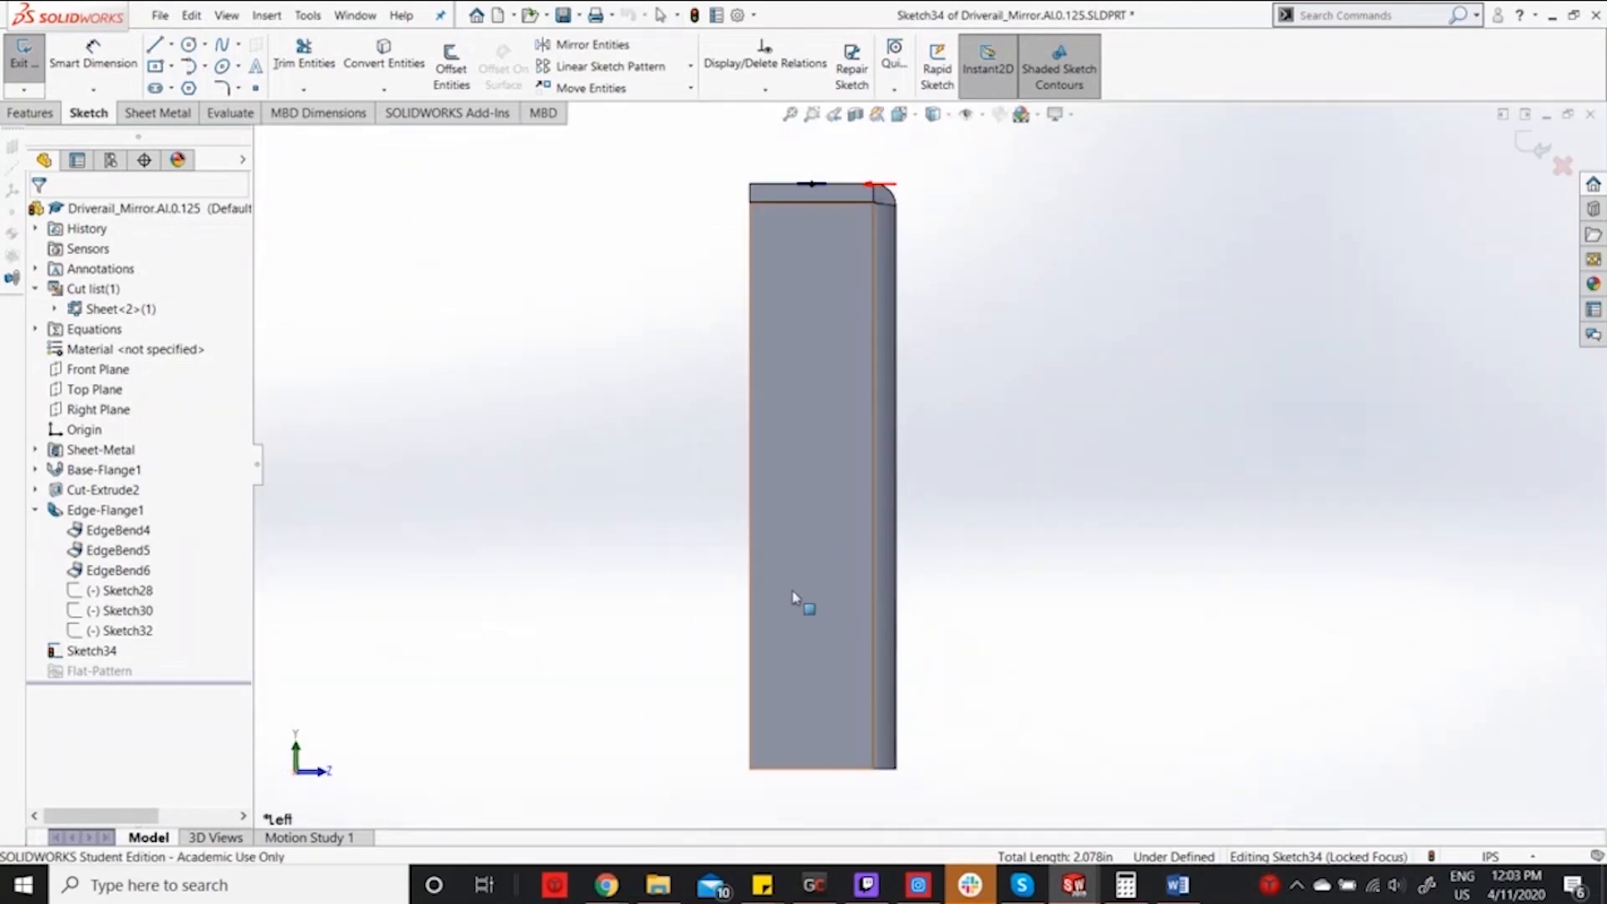
left_click(1540, 149)
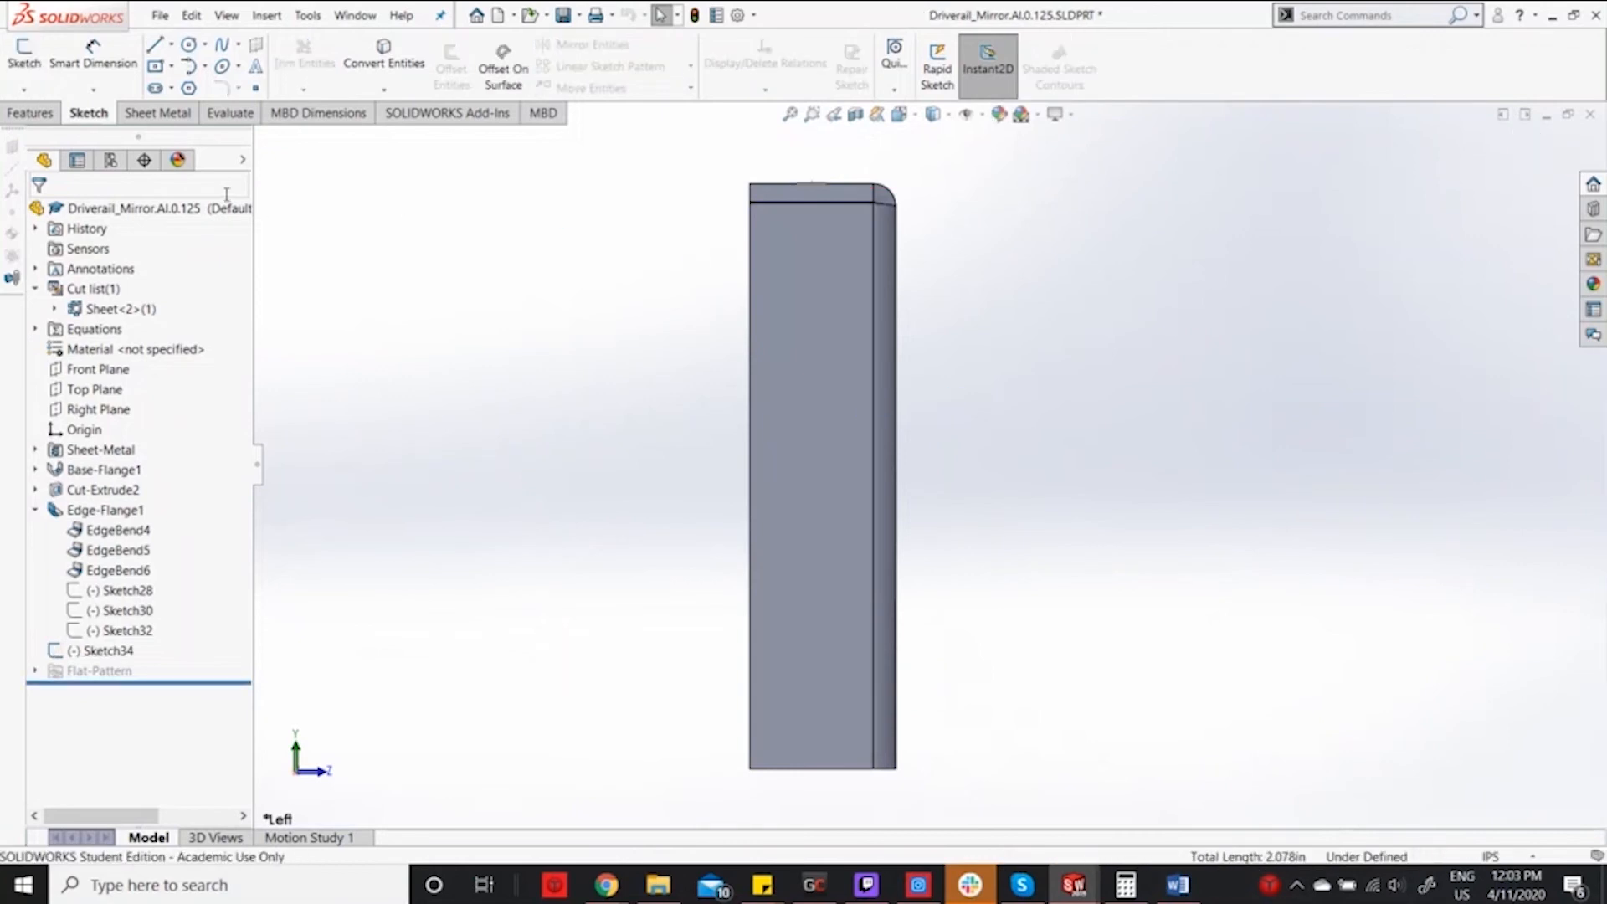
left_click(24, 54)
left_click(850, 380)
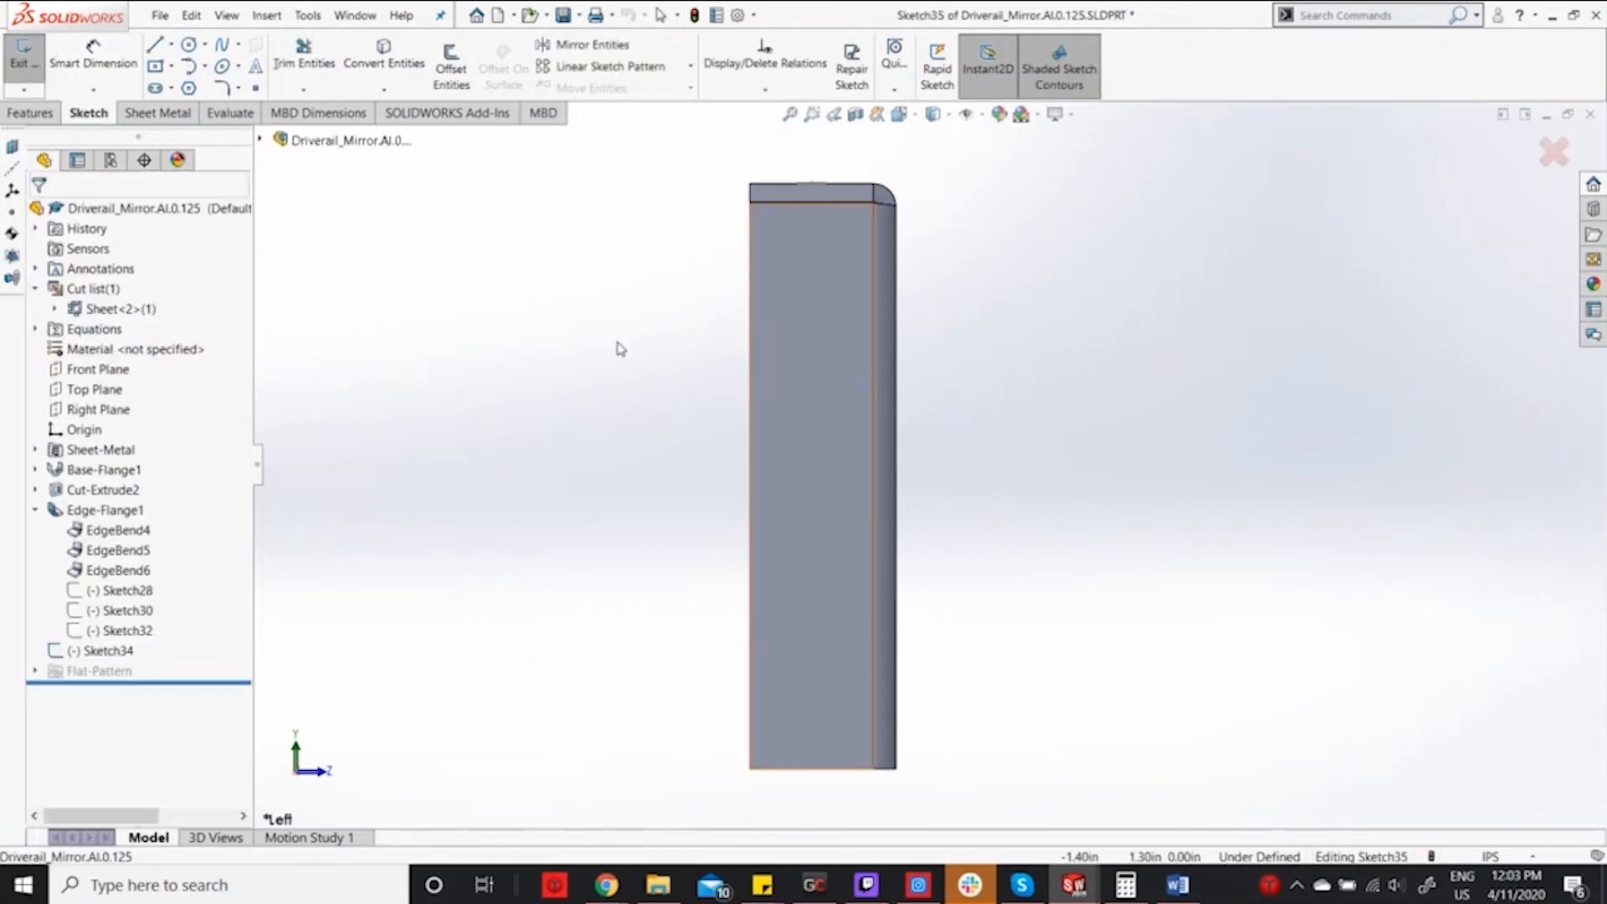
Sketch a vertical line about 3.87 in long from the midpoint of the end flange's upper edge to its lower edge.
left_click(154, 44)
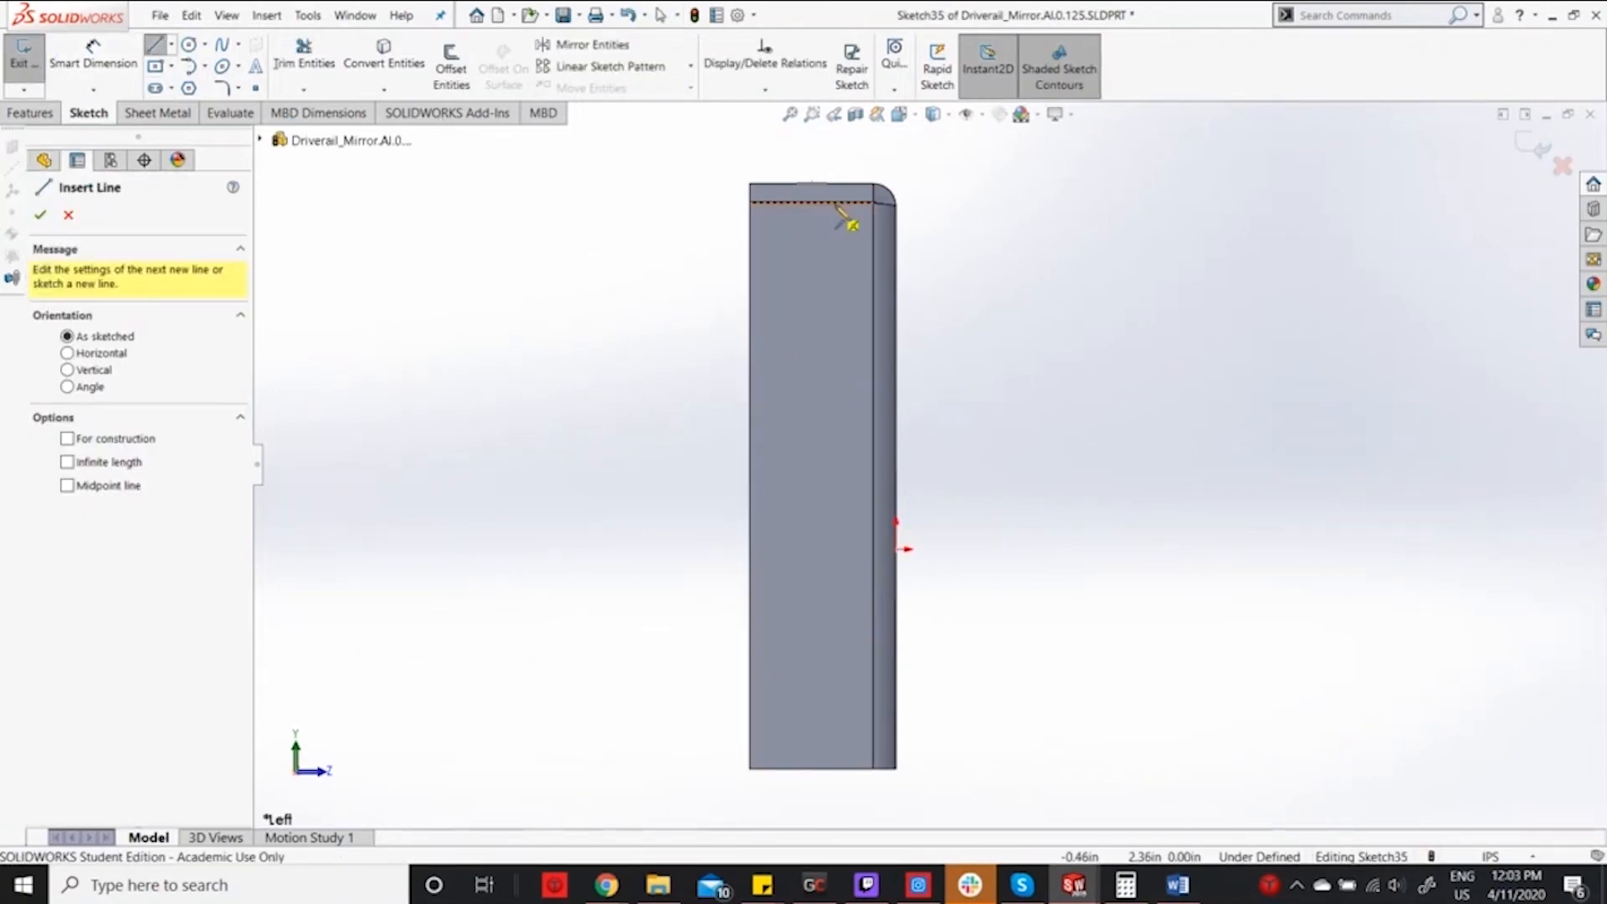
left_click(810, 201)
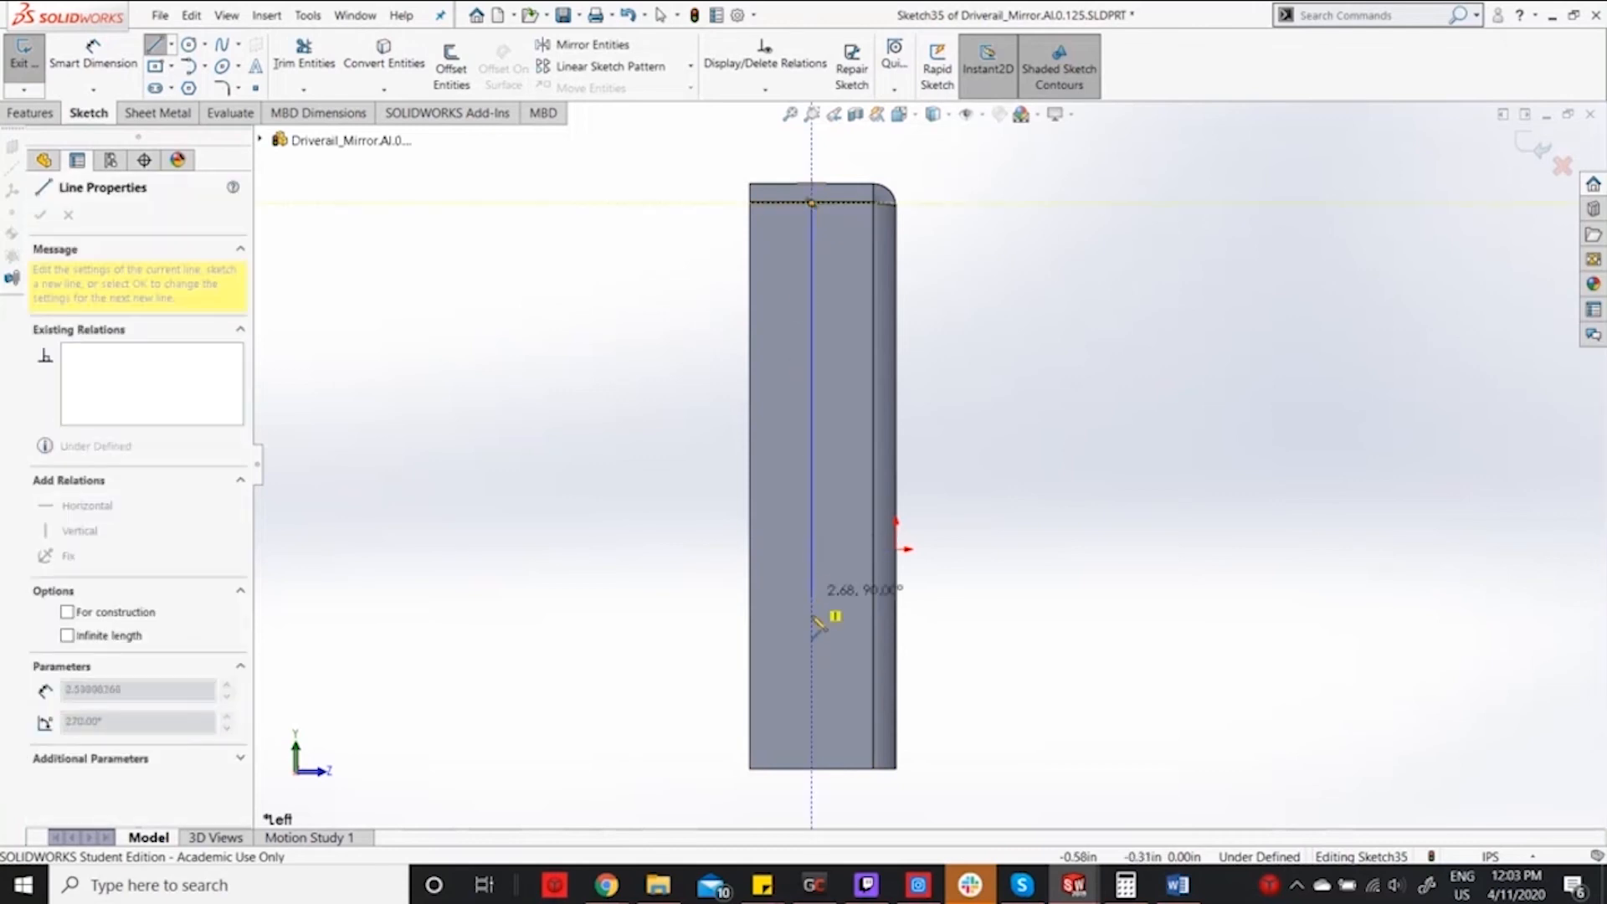
left_click(811, 768)
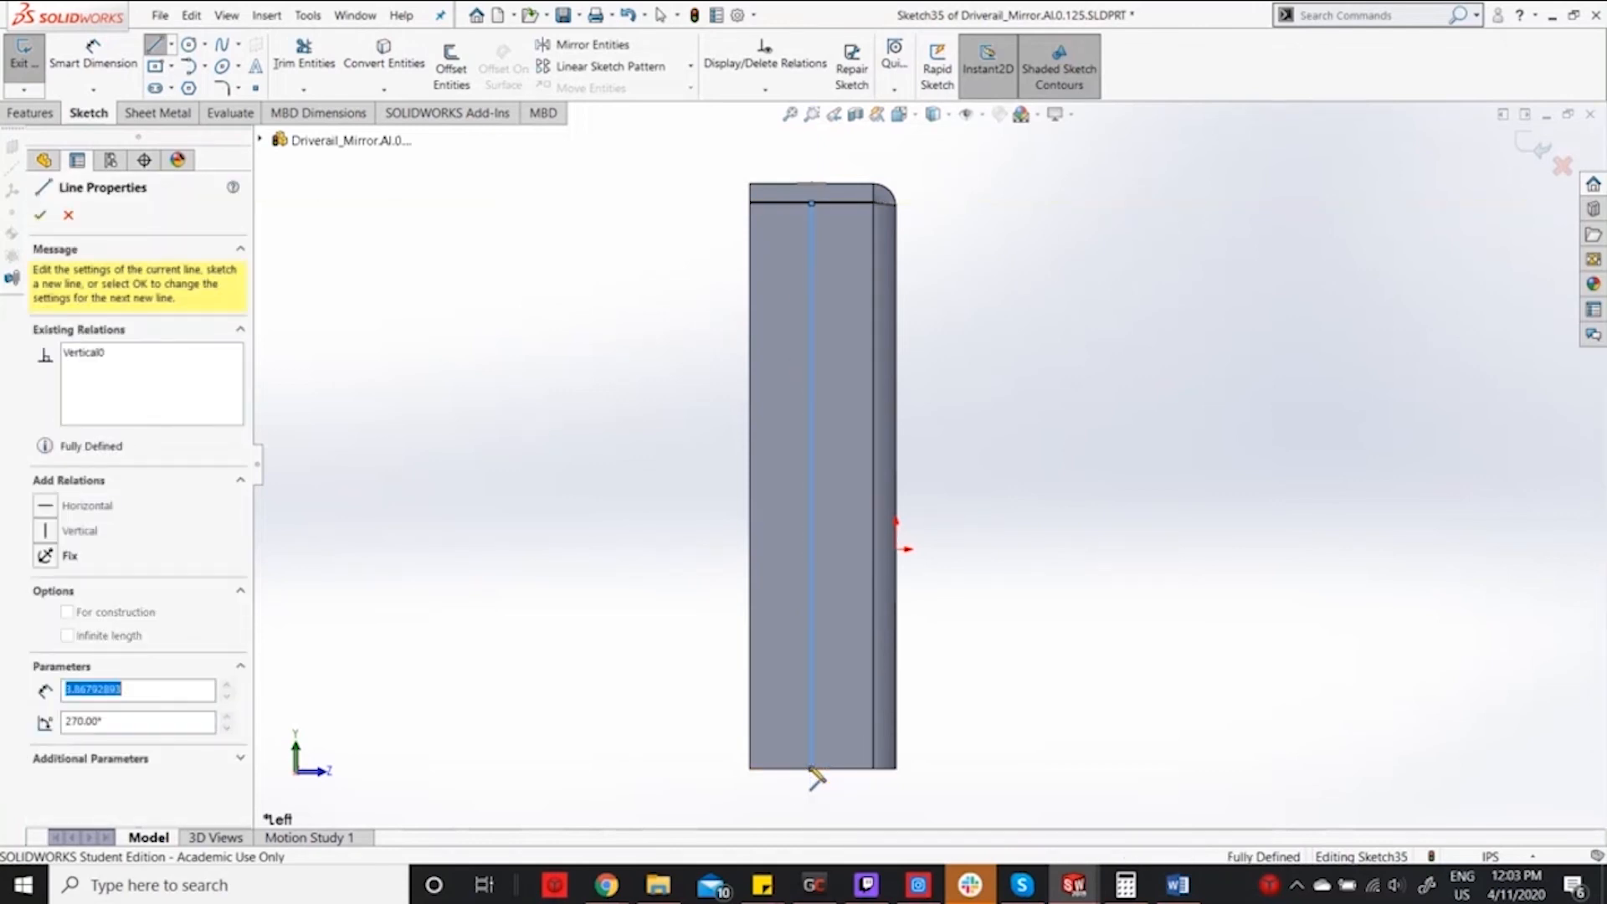
key("Escape")
Convert the vertical line on the end flange to construction geometry.
left_click(809, 708)
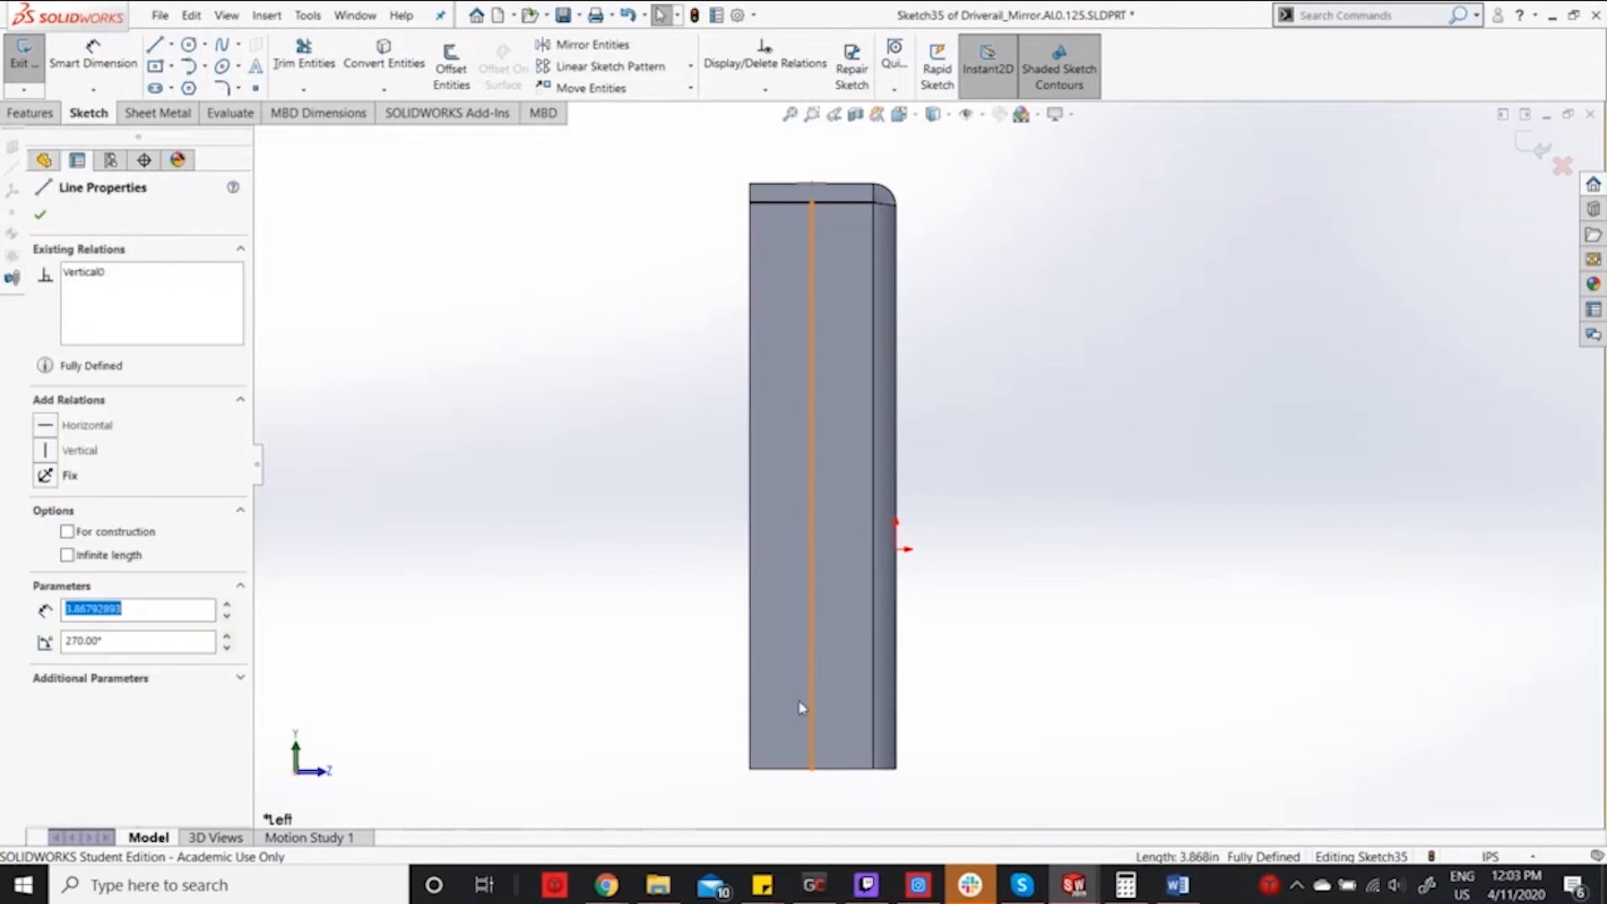
right_click(795, 559)
left_click(656, 544)
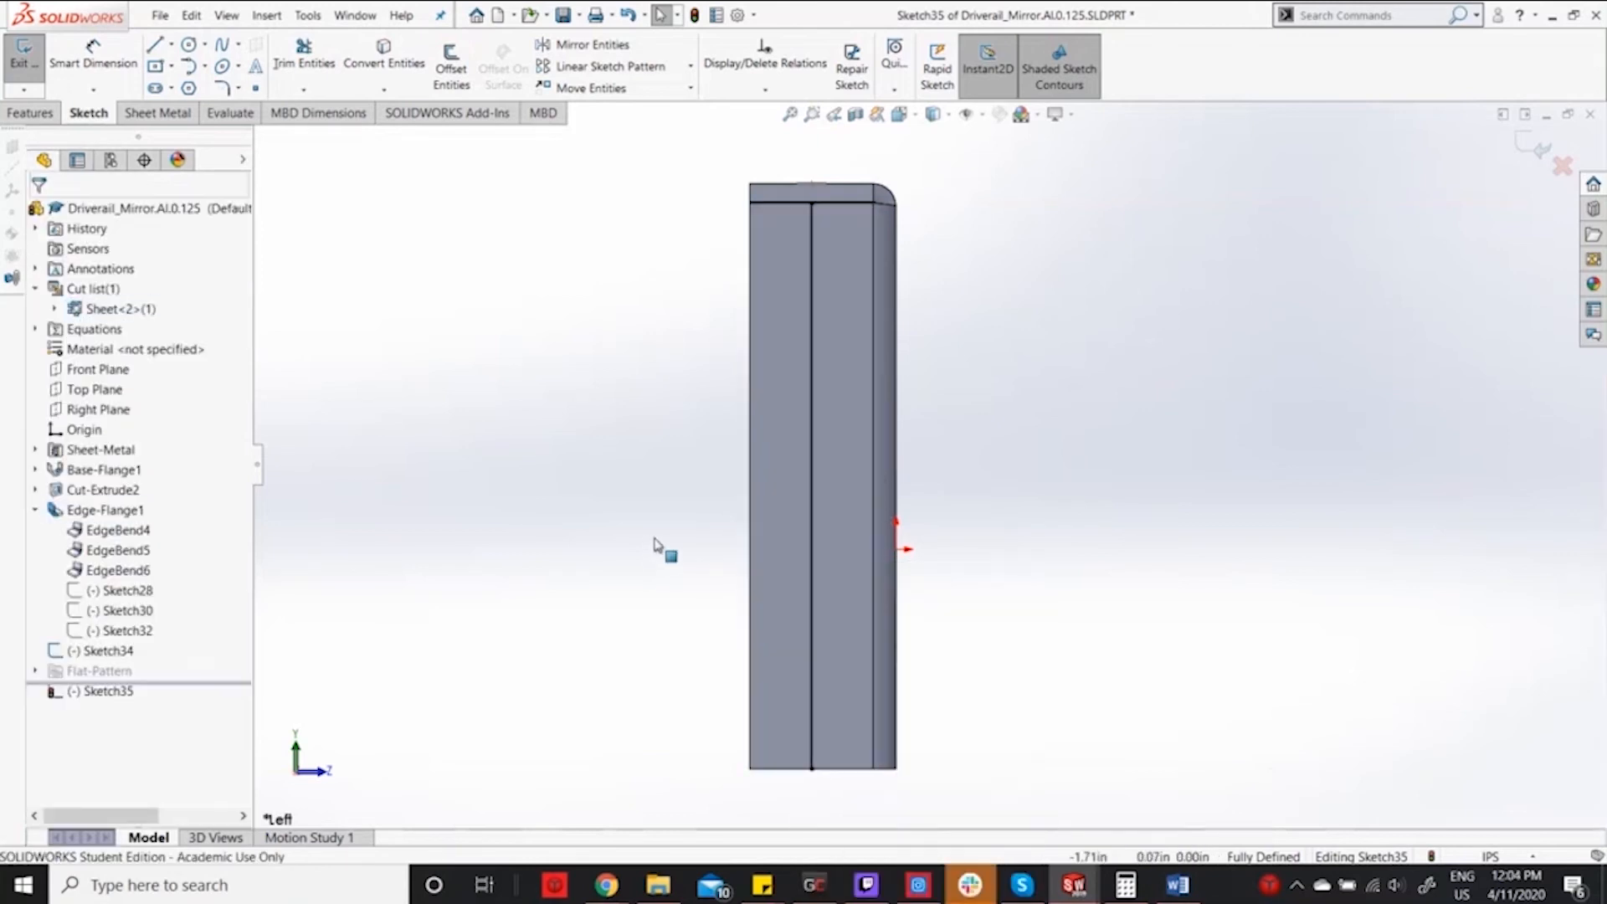
left_click(811, 520)
right_click(810, 512)
left_click(848, 485)
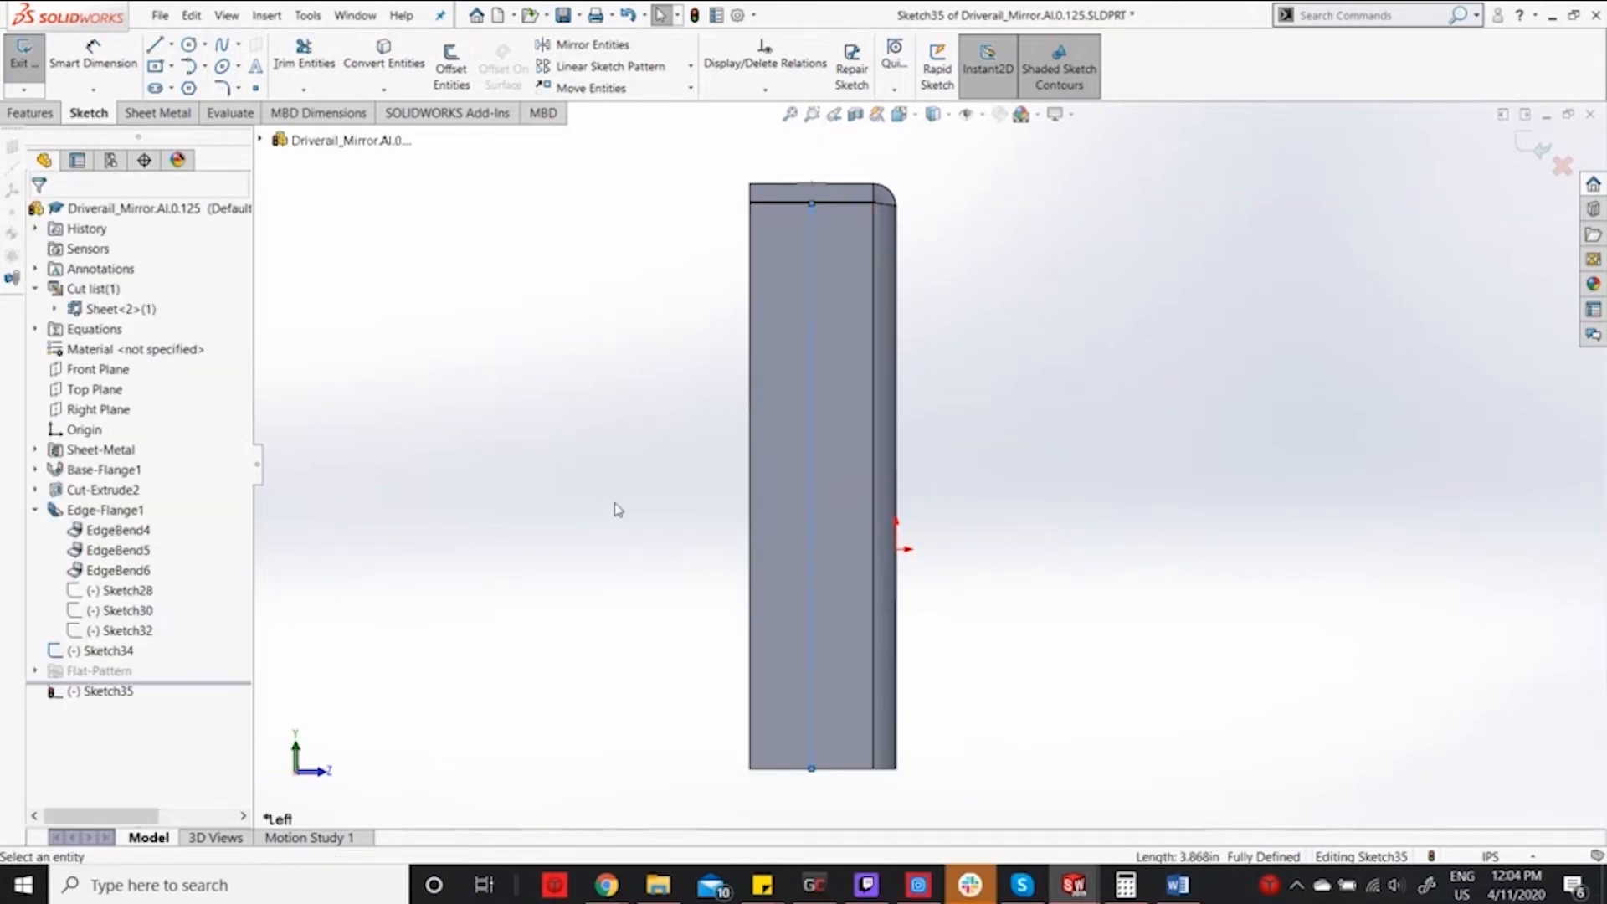
Sketch a circle about 0.26 in in diameter, centered on the centerline near the end flange's upper end.
left_click(189, 43)
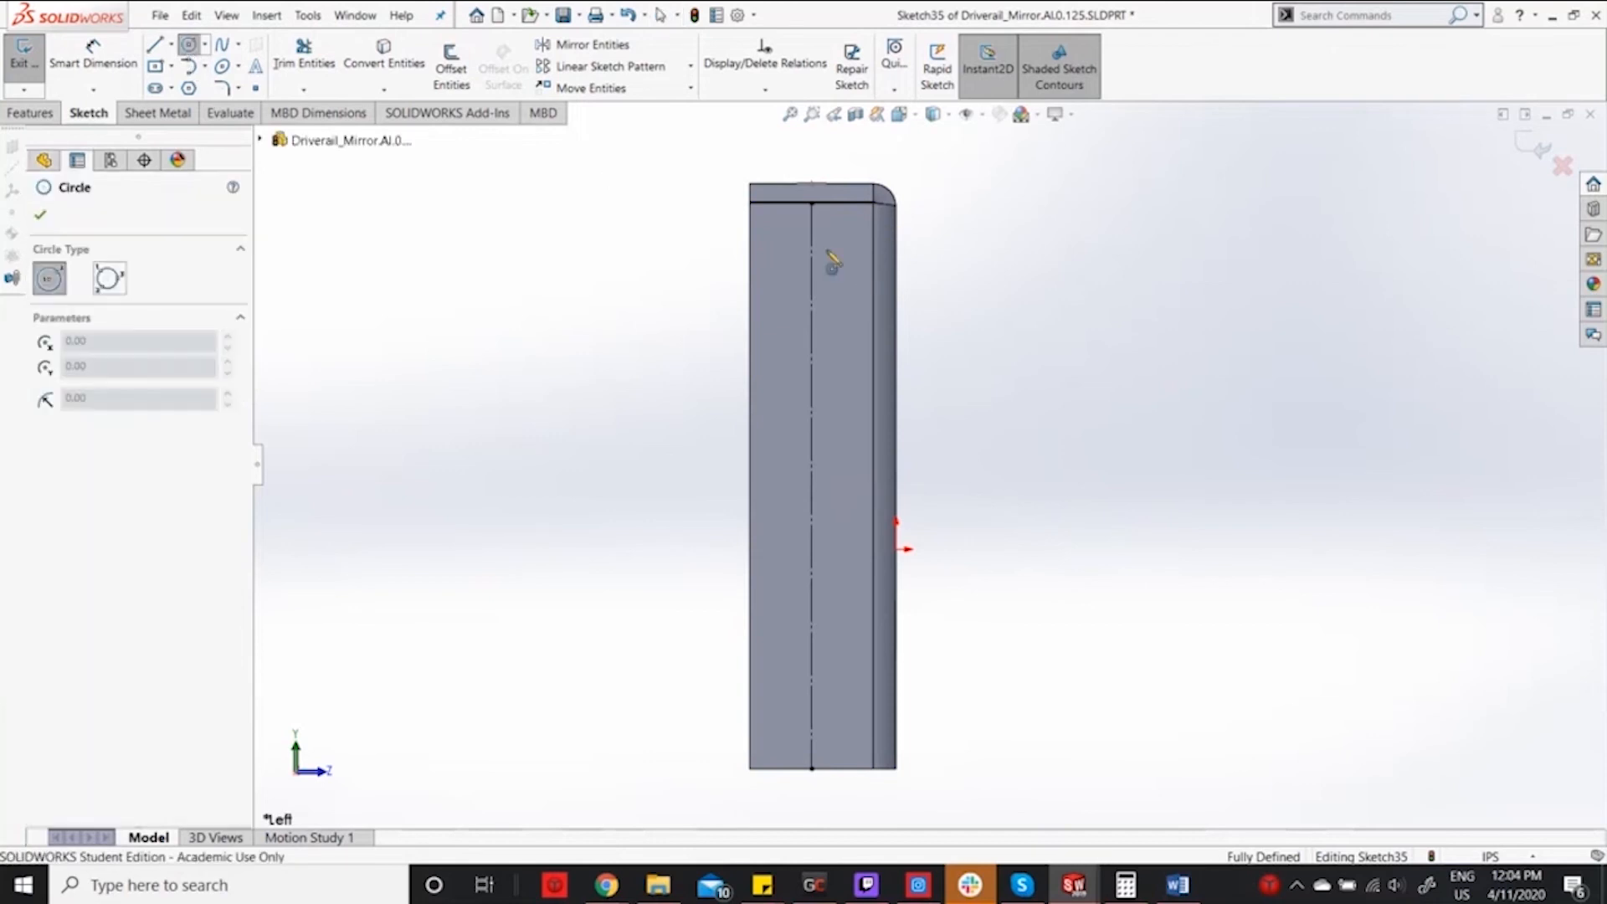
left_click(812, 242)
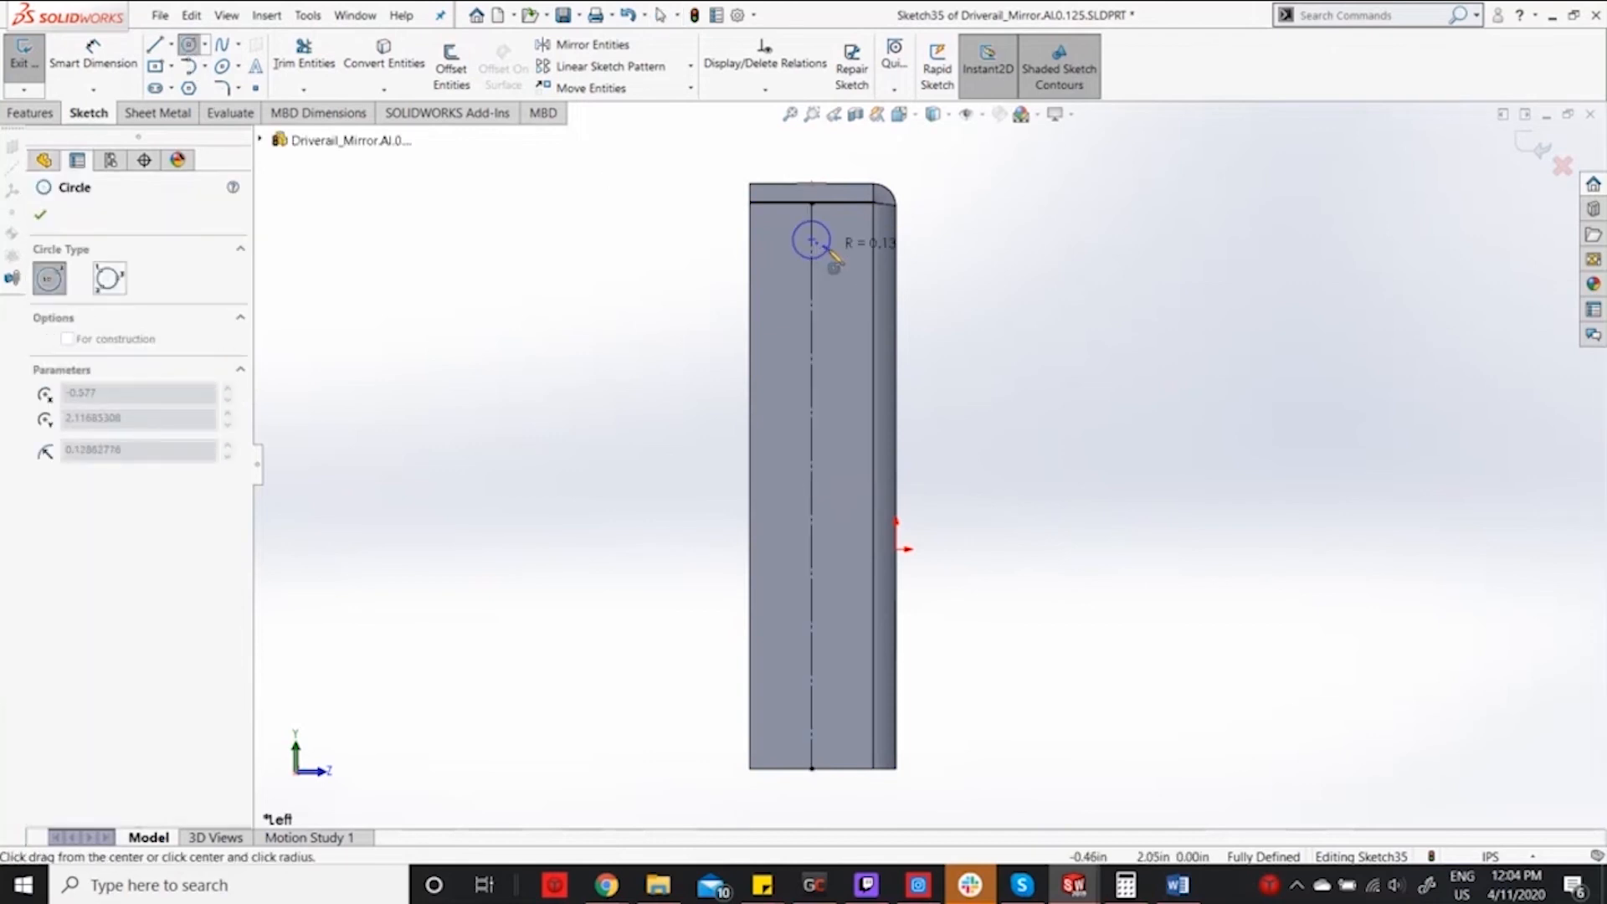
left_click(834, 257)
Dimension the end-flange circle's diameter as 0.196 in.
key("d")
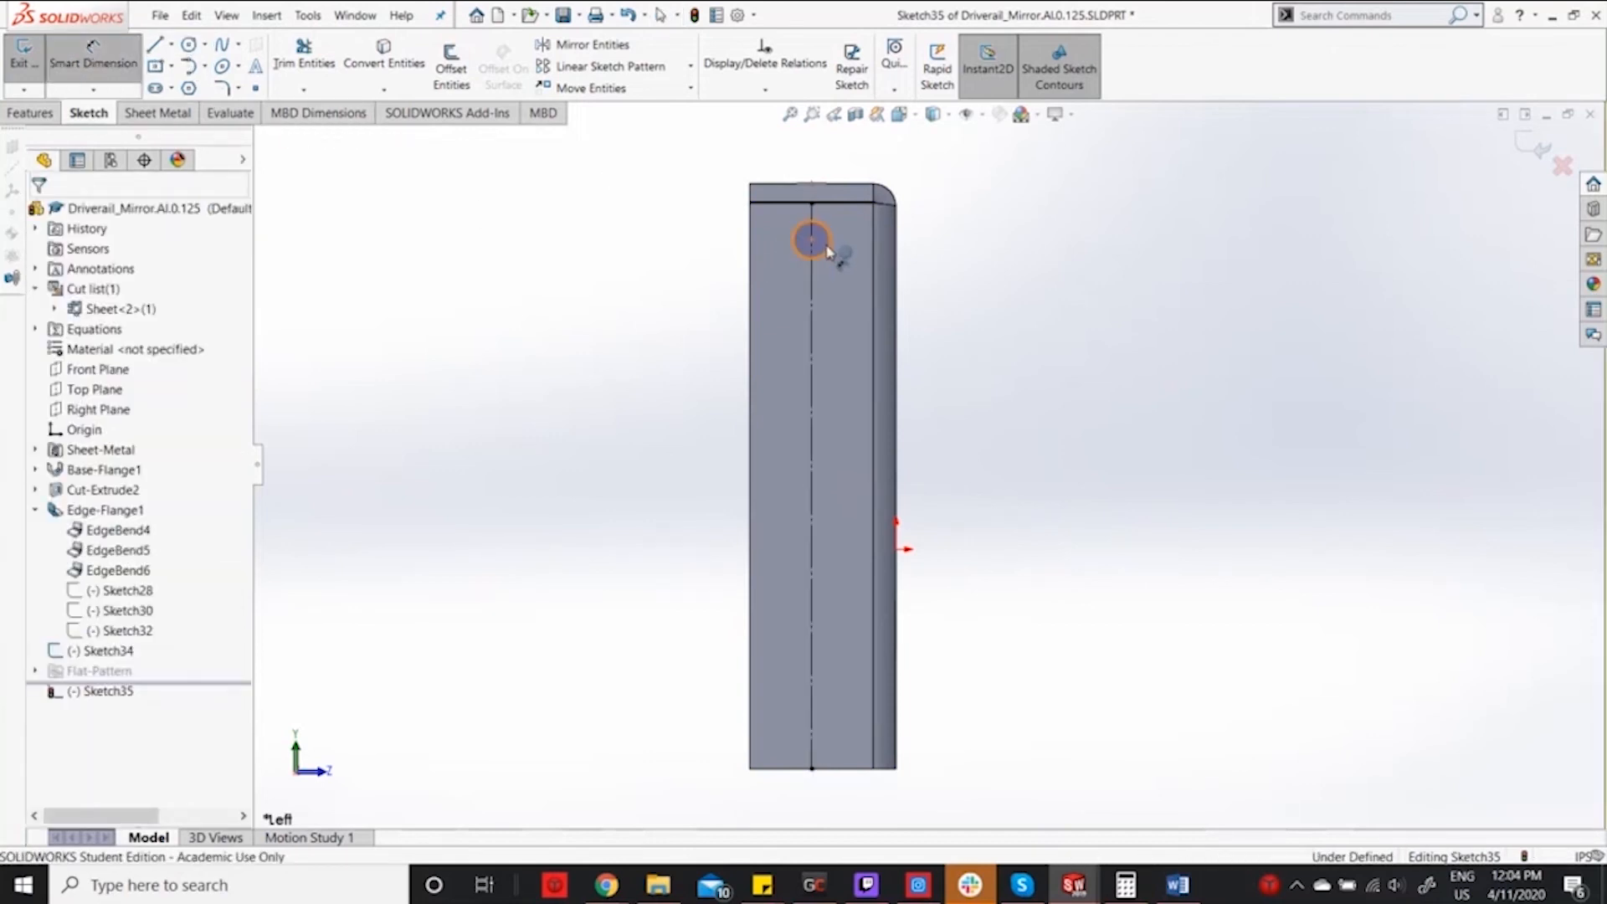
left_click(827, 251)
left_click(1053, 270)
type(".1")
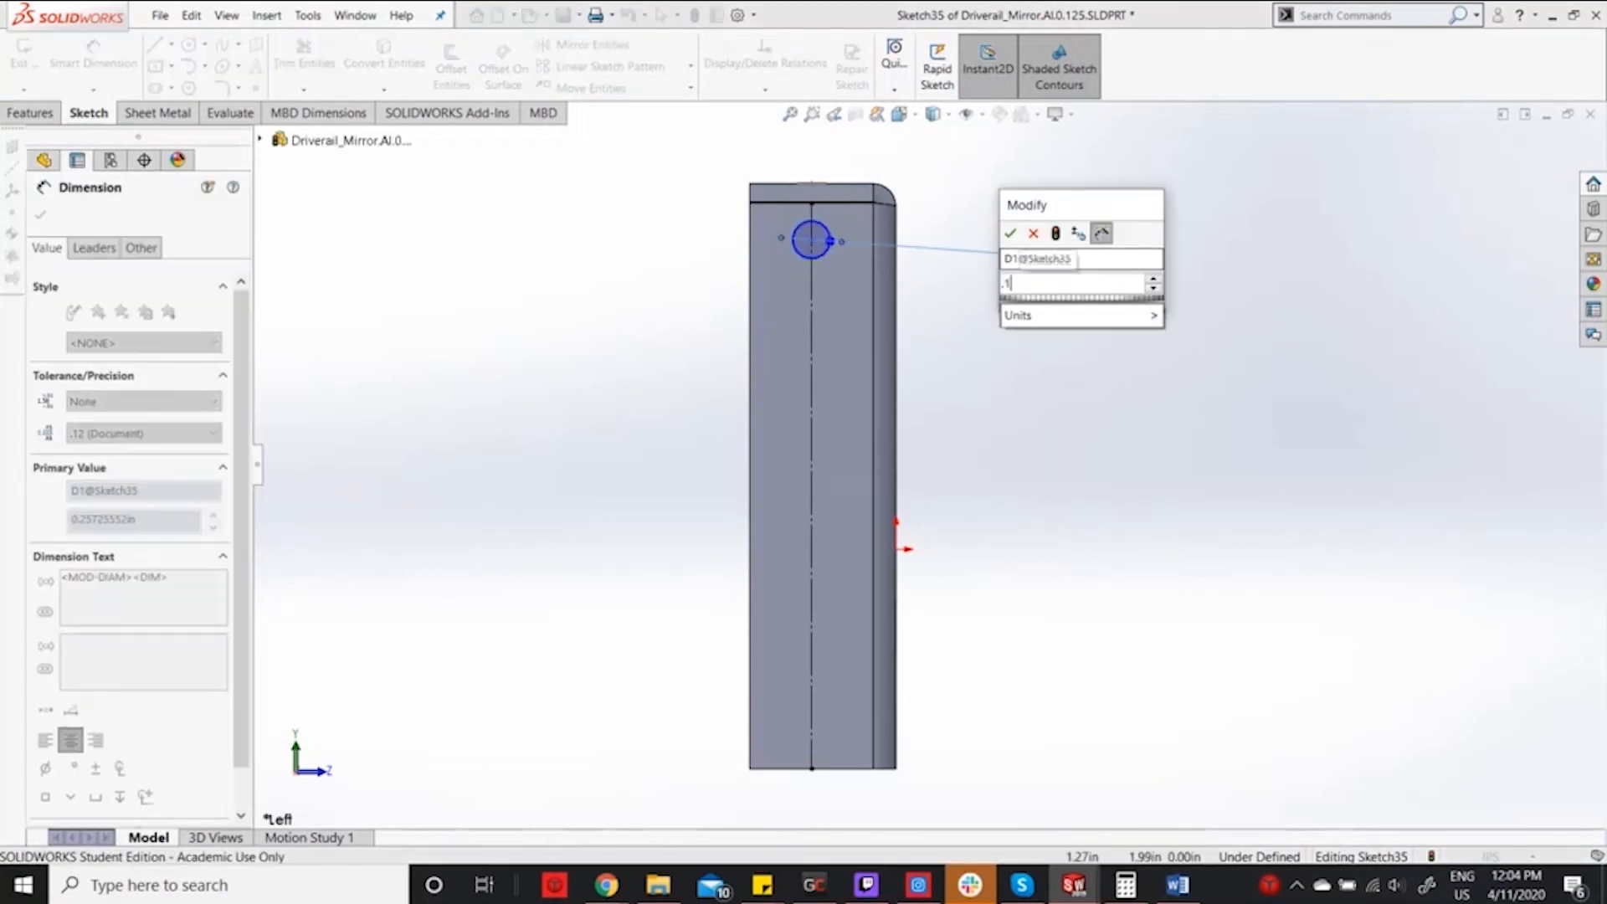
type("96")
key("Return")
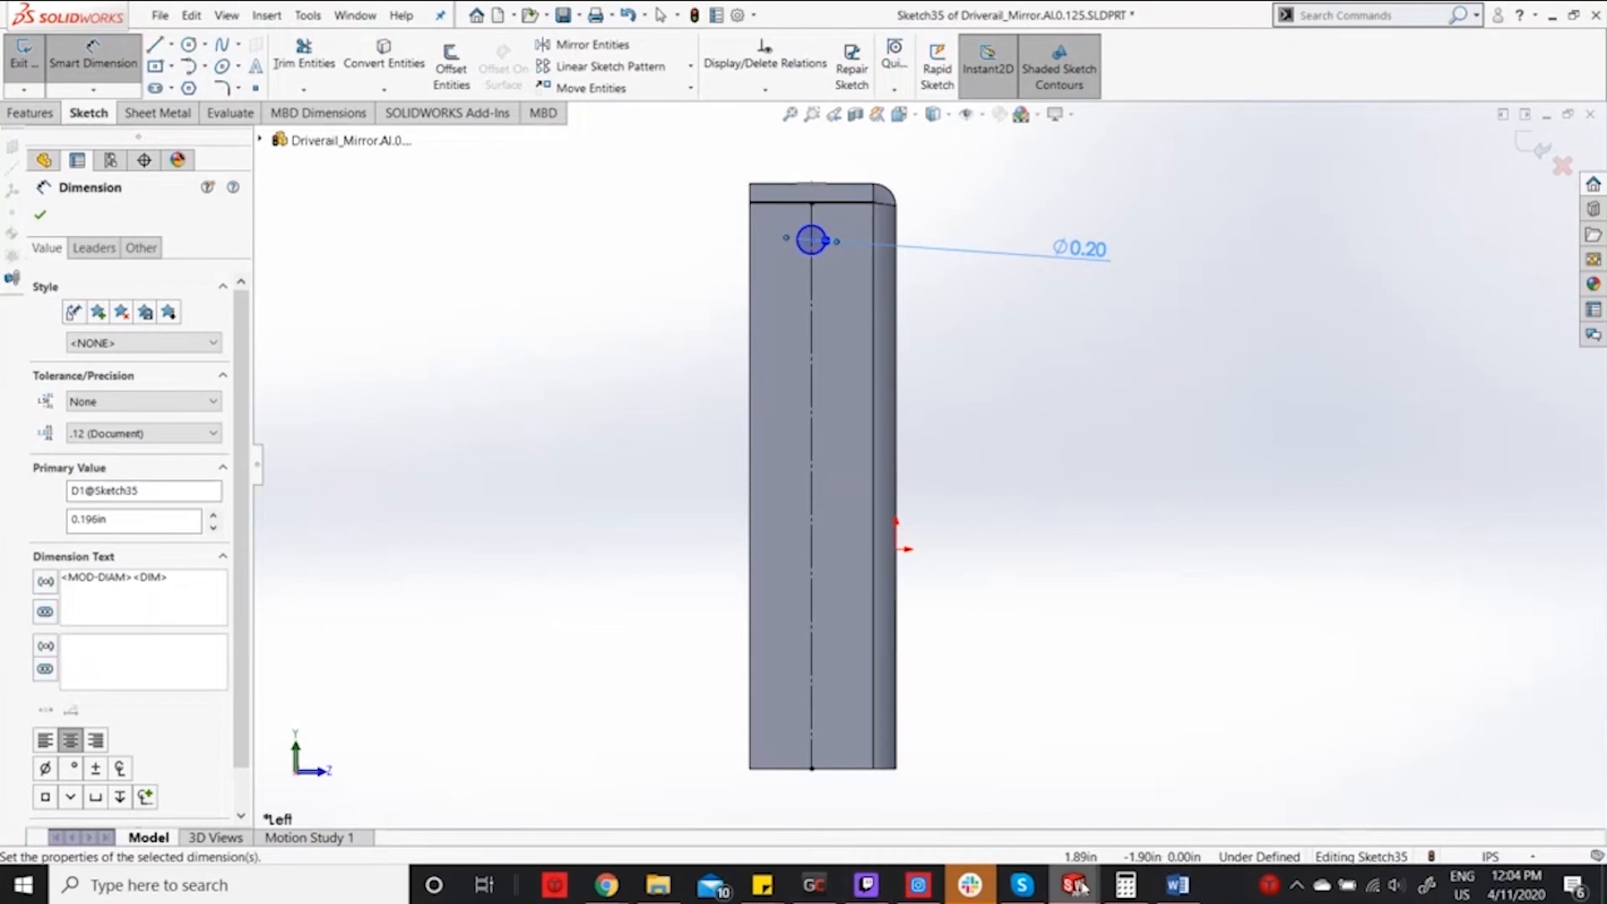
Examine the end-flange hole sketch's edge-distance dimensions in the original Driverail.Al.0.125 part, and return to the mirrored part.
mouse_move(1074, 885)
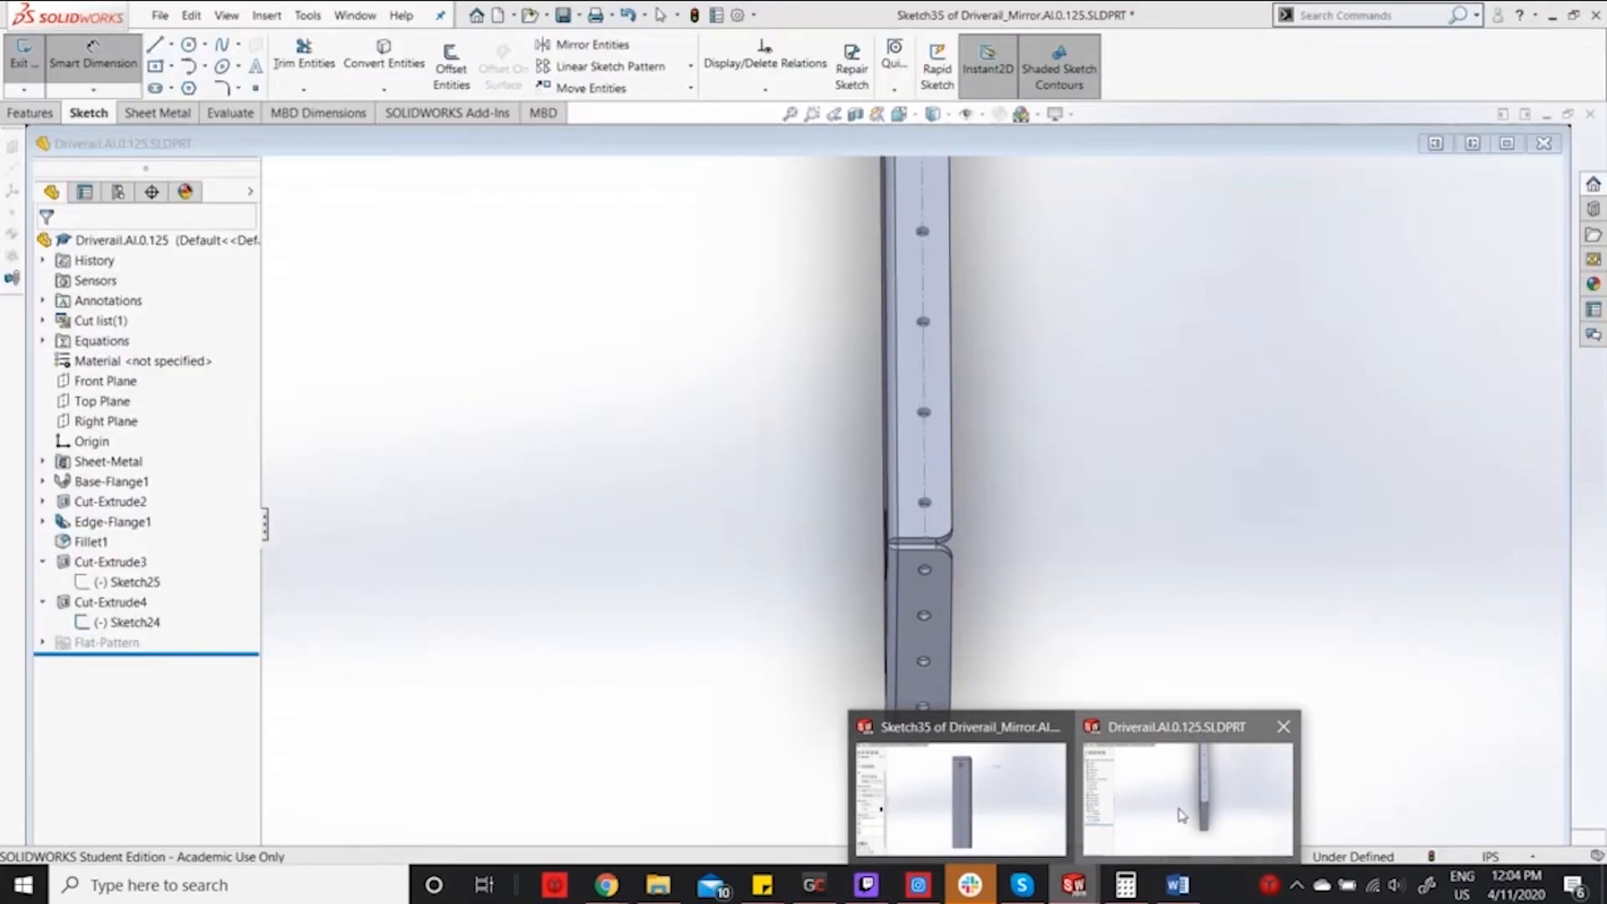
left_click(1183, 808)
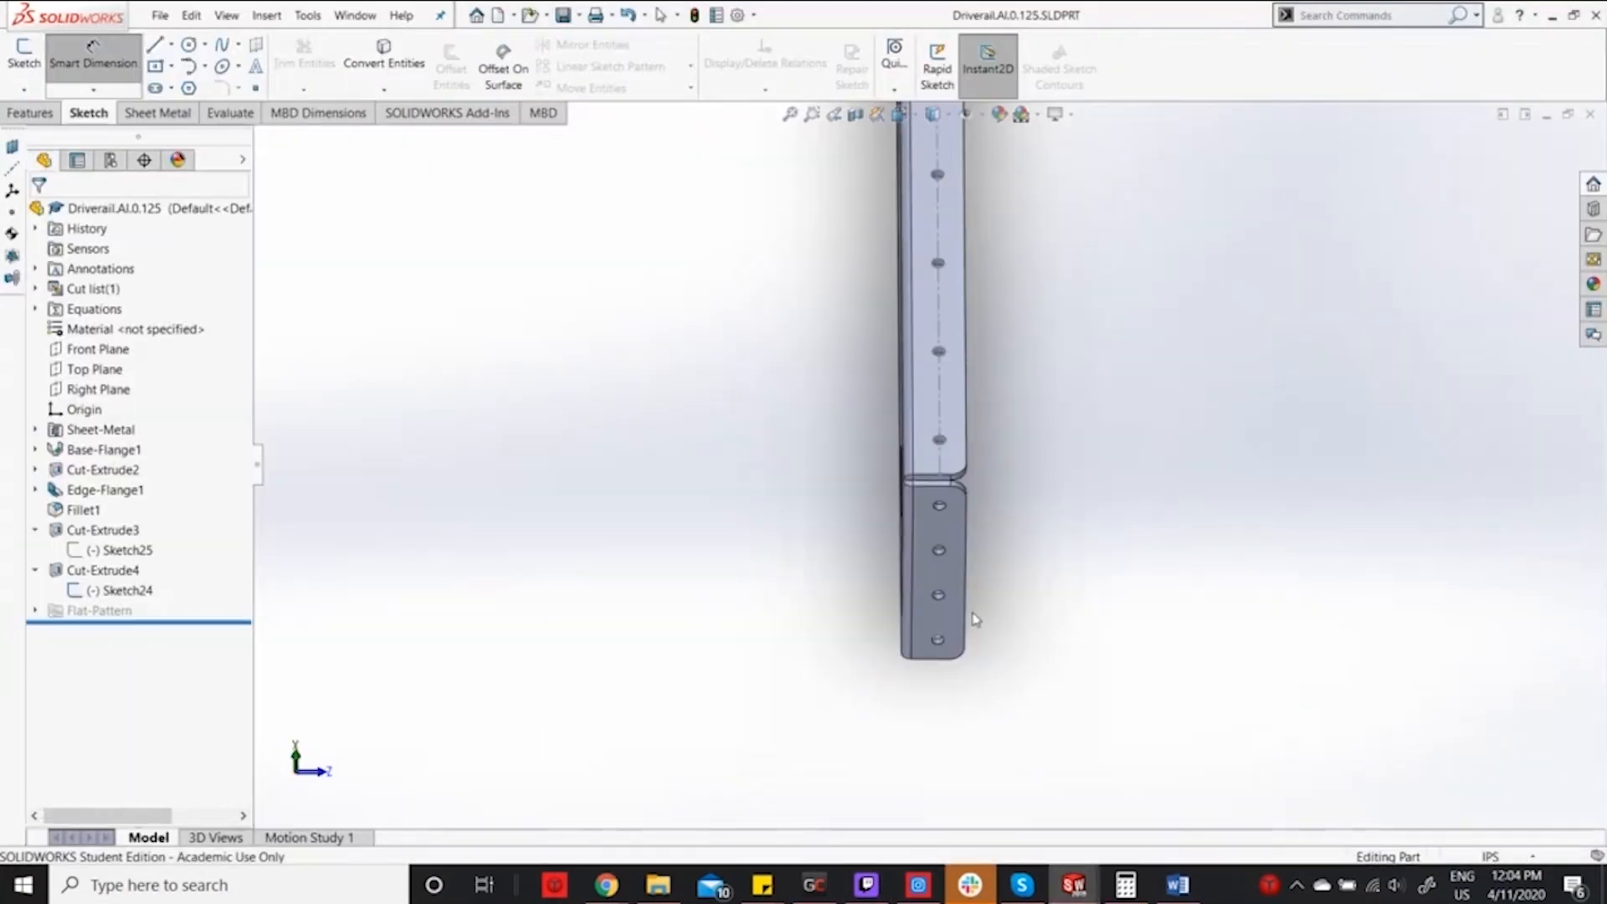
middle_click_drag(973, 619, 974, 435)
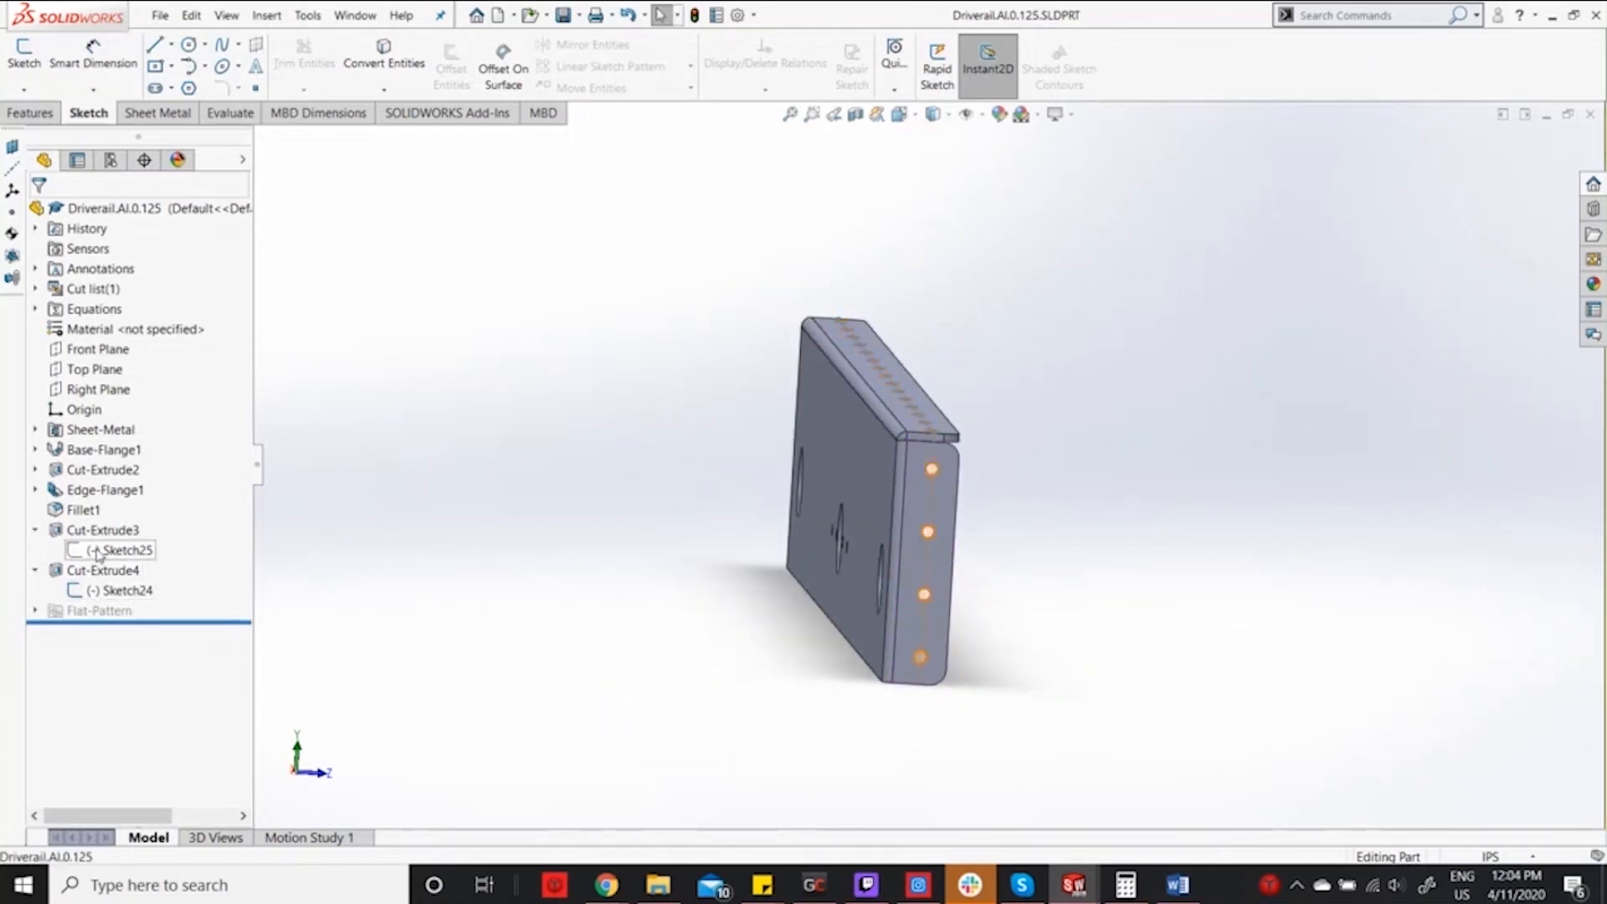
left_click(125, 549)
scroll(929, 682, "down", 5)
scroll(917, 680, "up", 5)
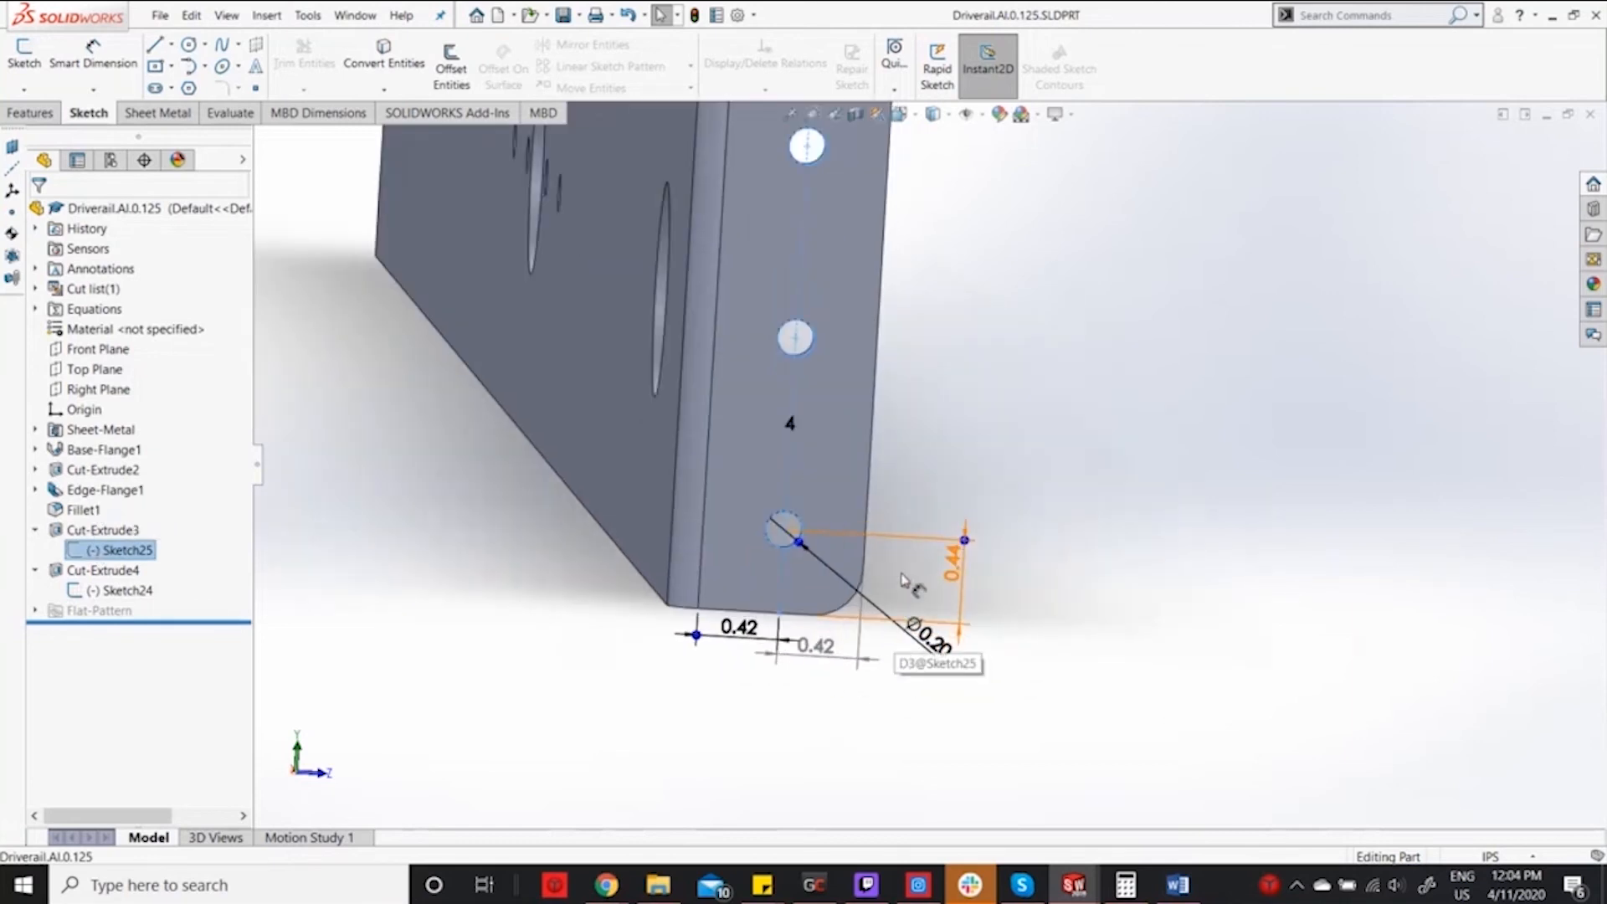
scroll(942, 253, "down", 3)
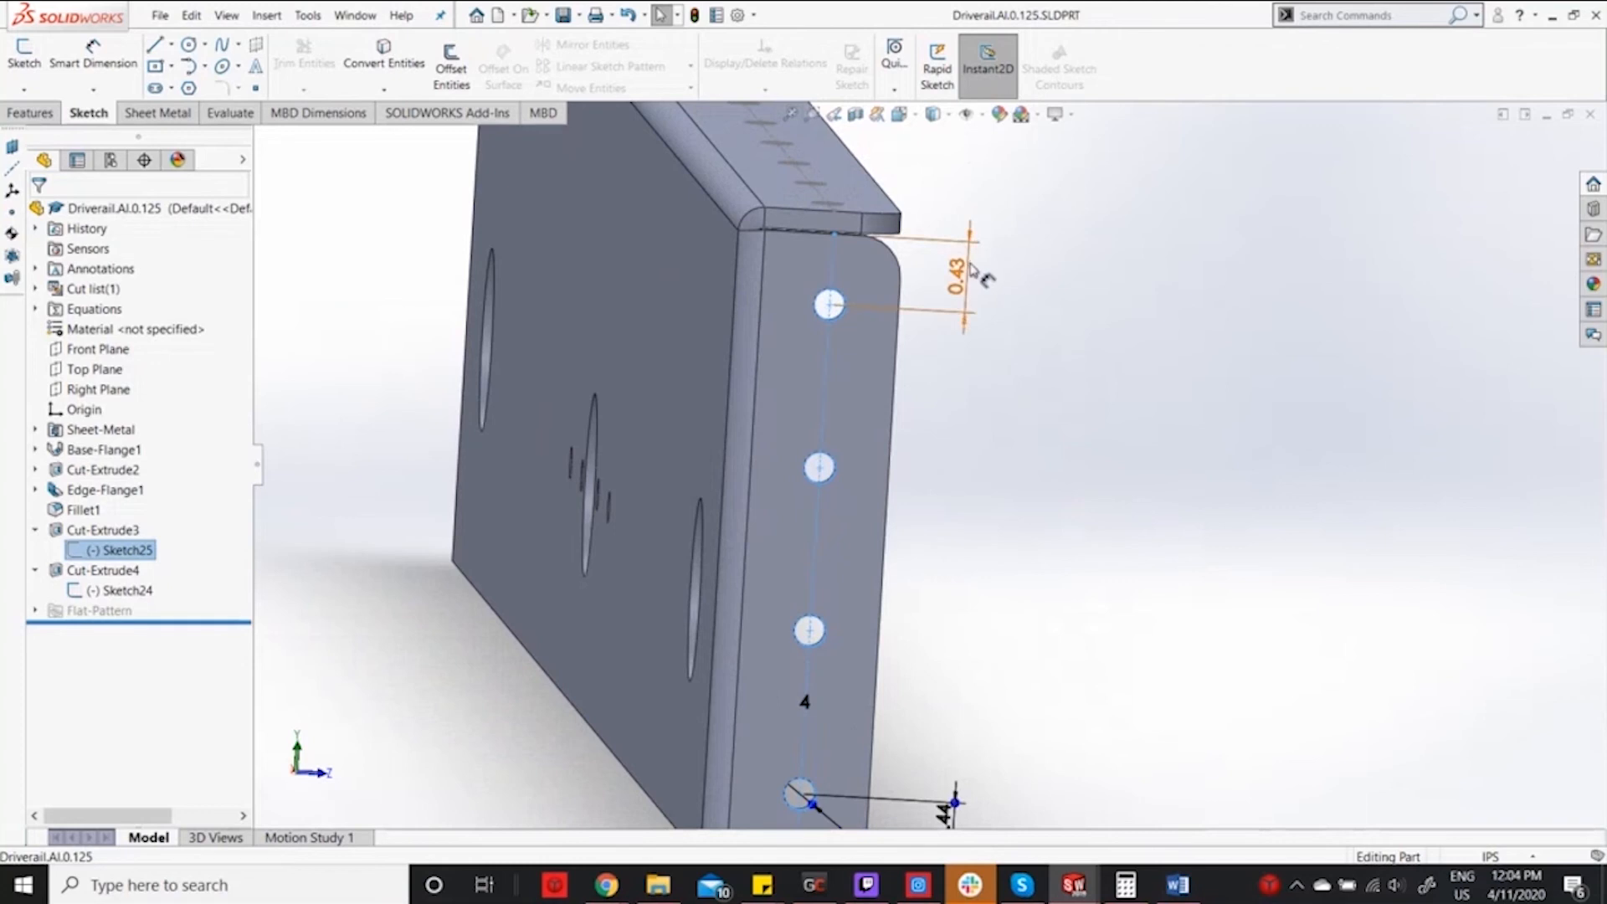
double_click(972, 268)
left_click(932, 446)
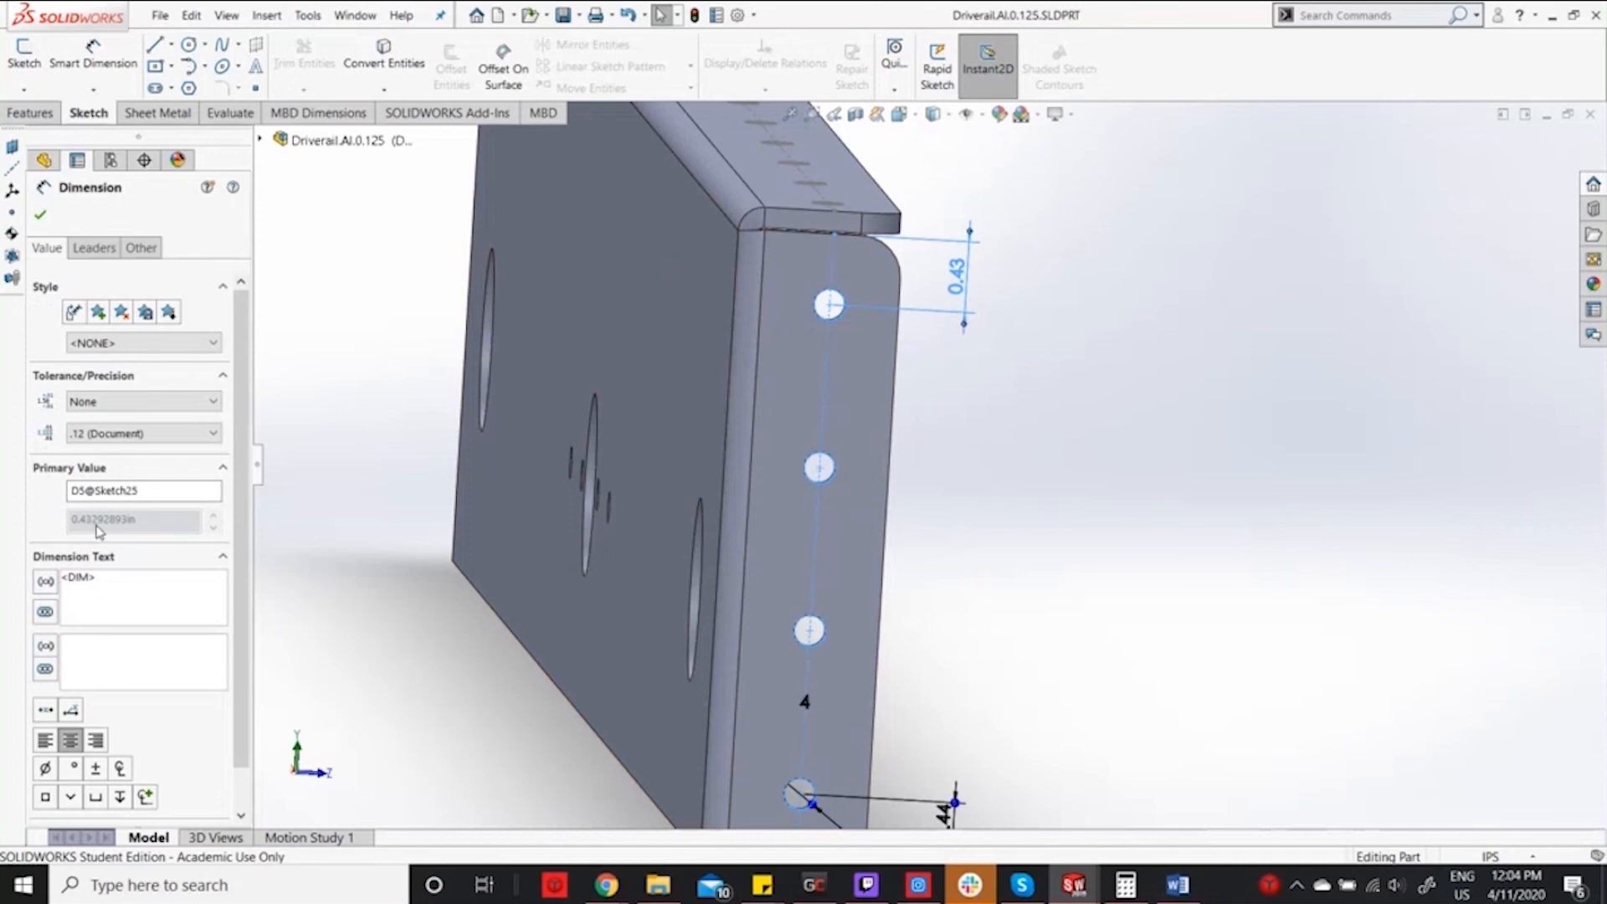
mouse_move(1073, 884)
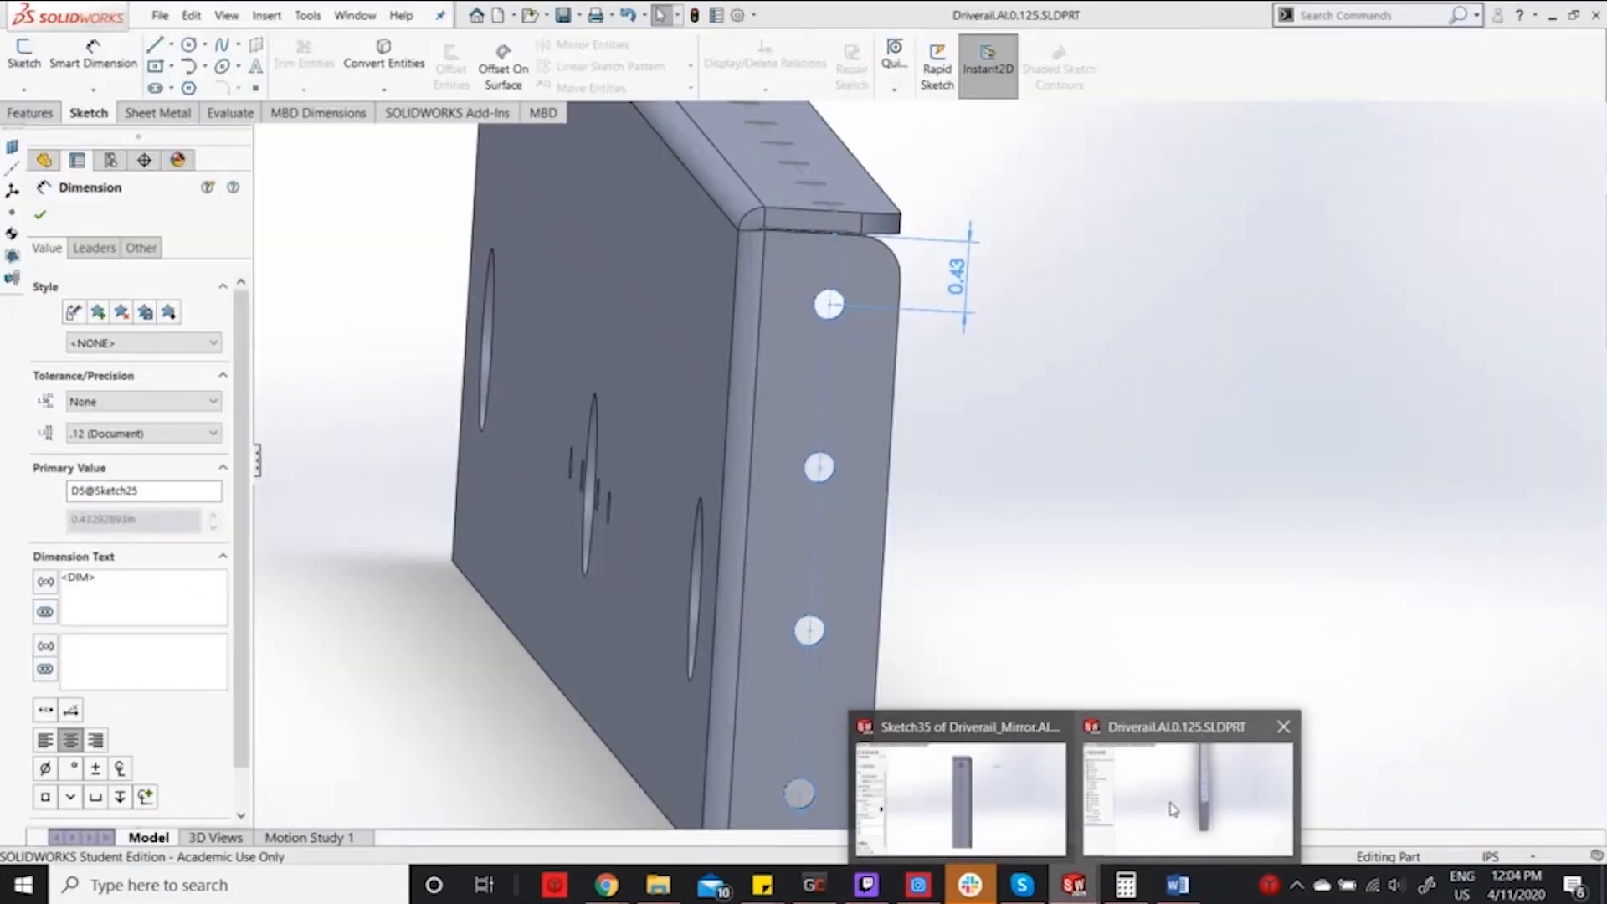
left_click(976, 814)
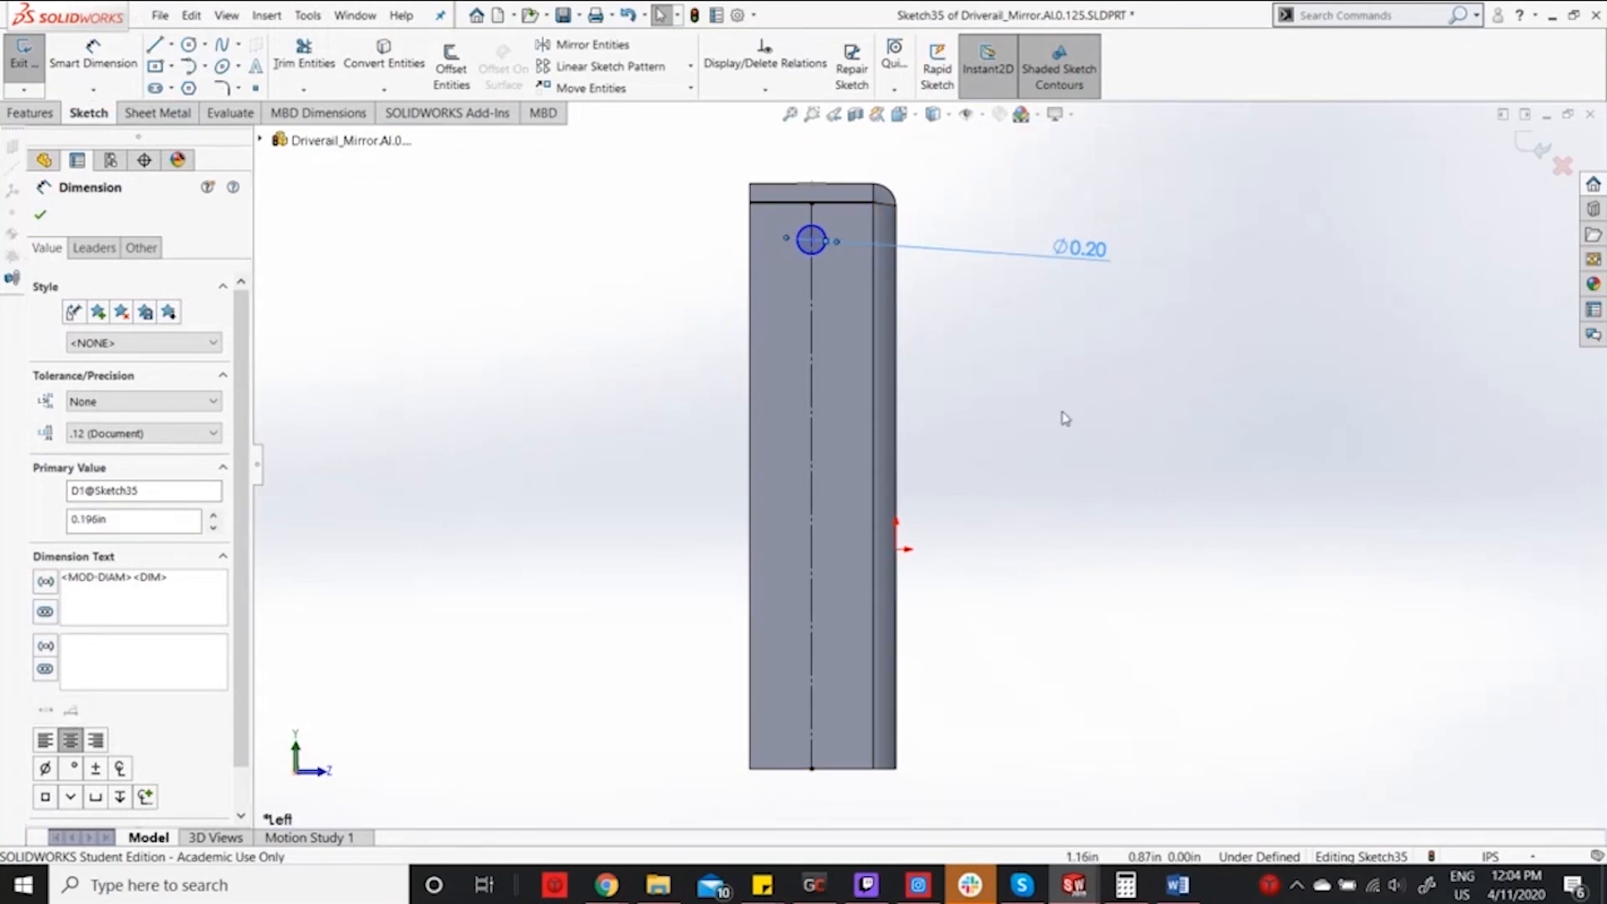
Try to dimension the circle from the end flange's lower edge, and undo the driven dimension.
left_click(1066, 419)
left_click(817, 251)
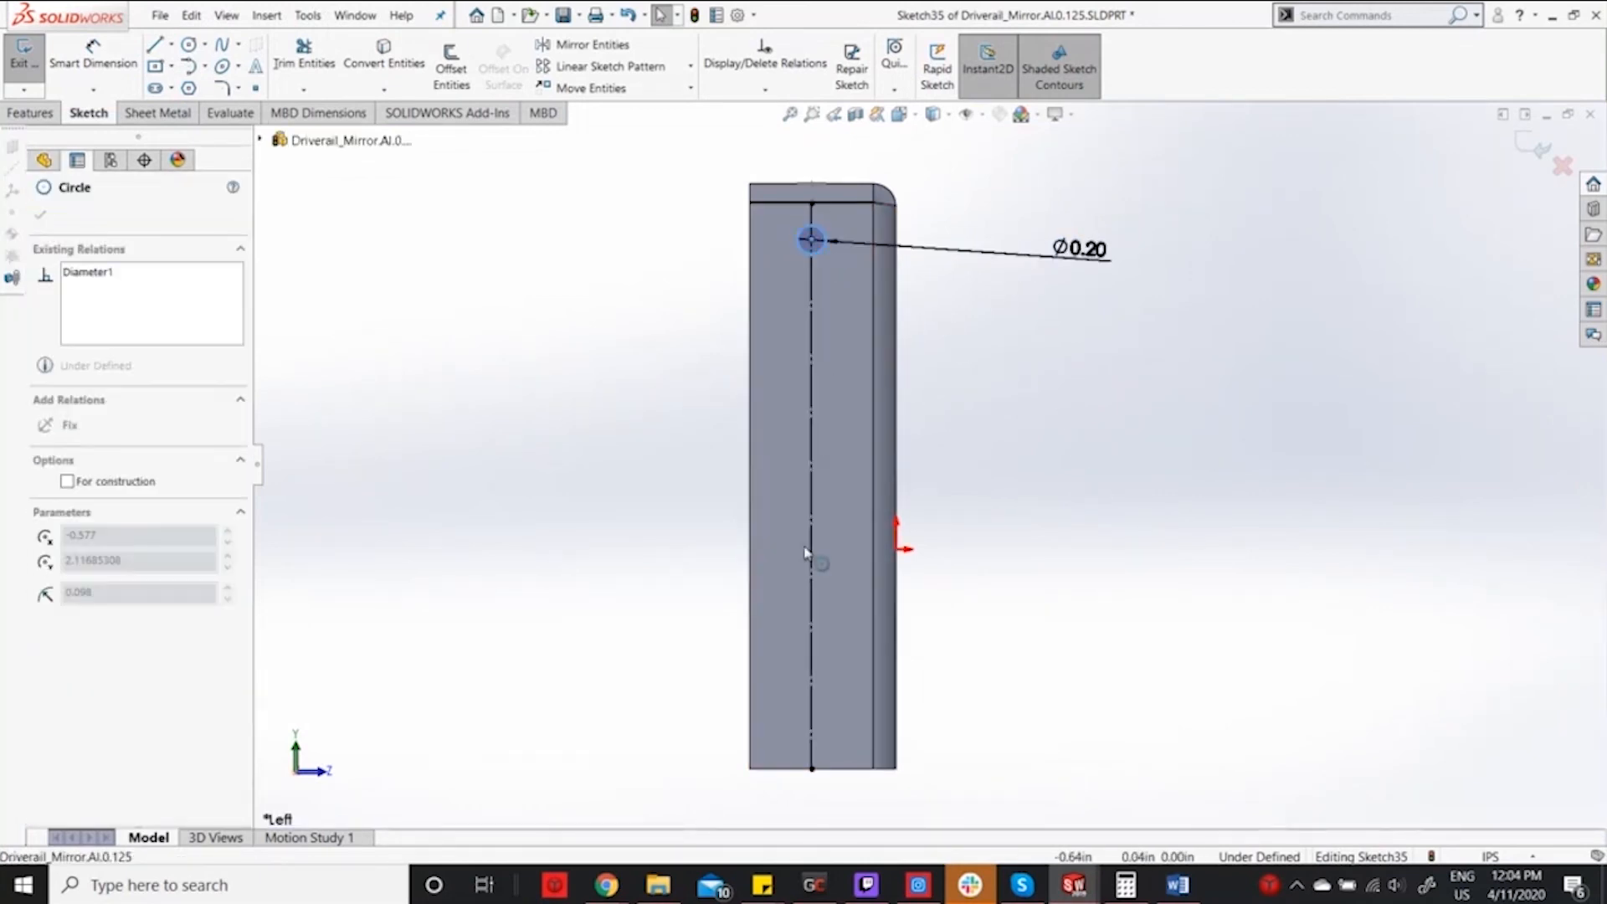
left_click(92, 52)
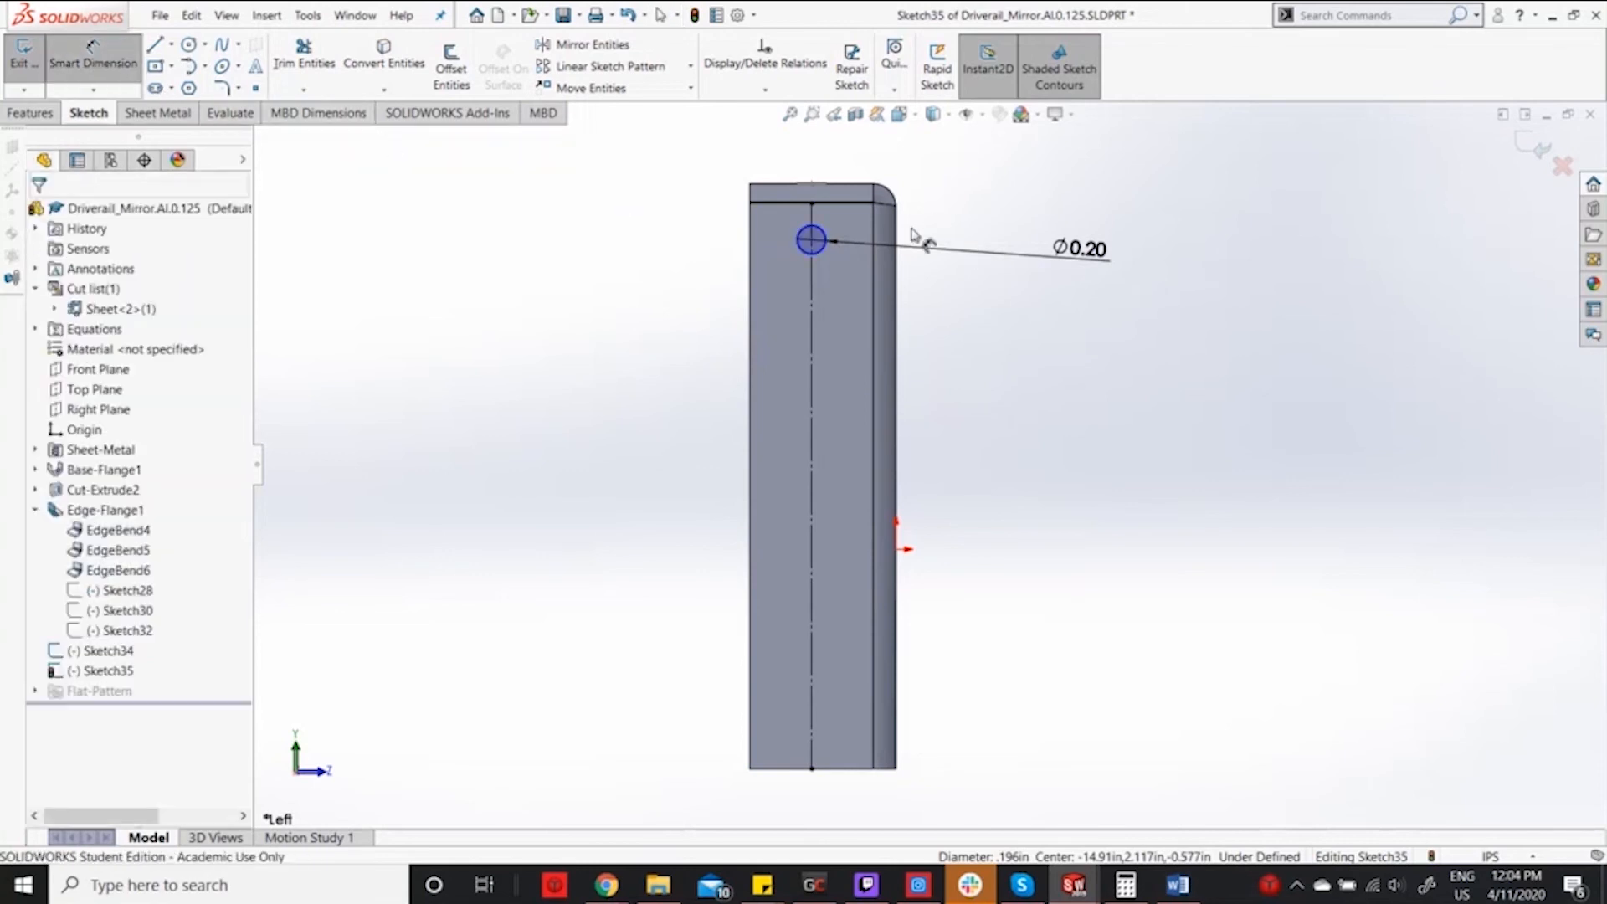
left_click(811, 242)
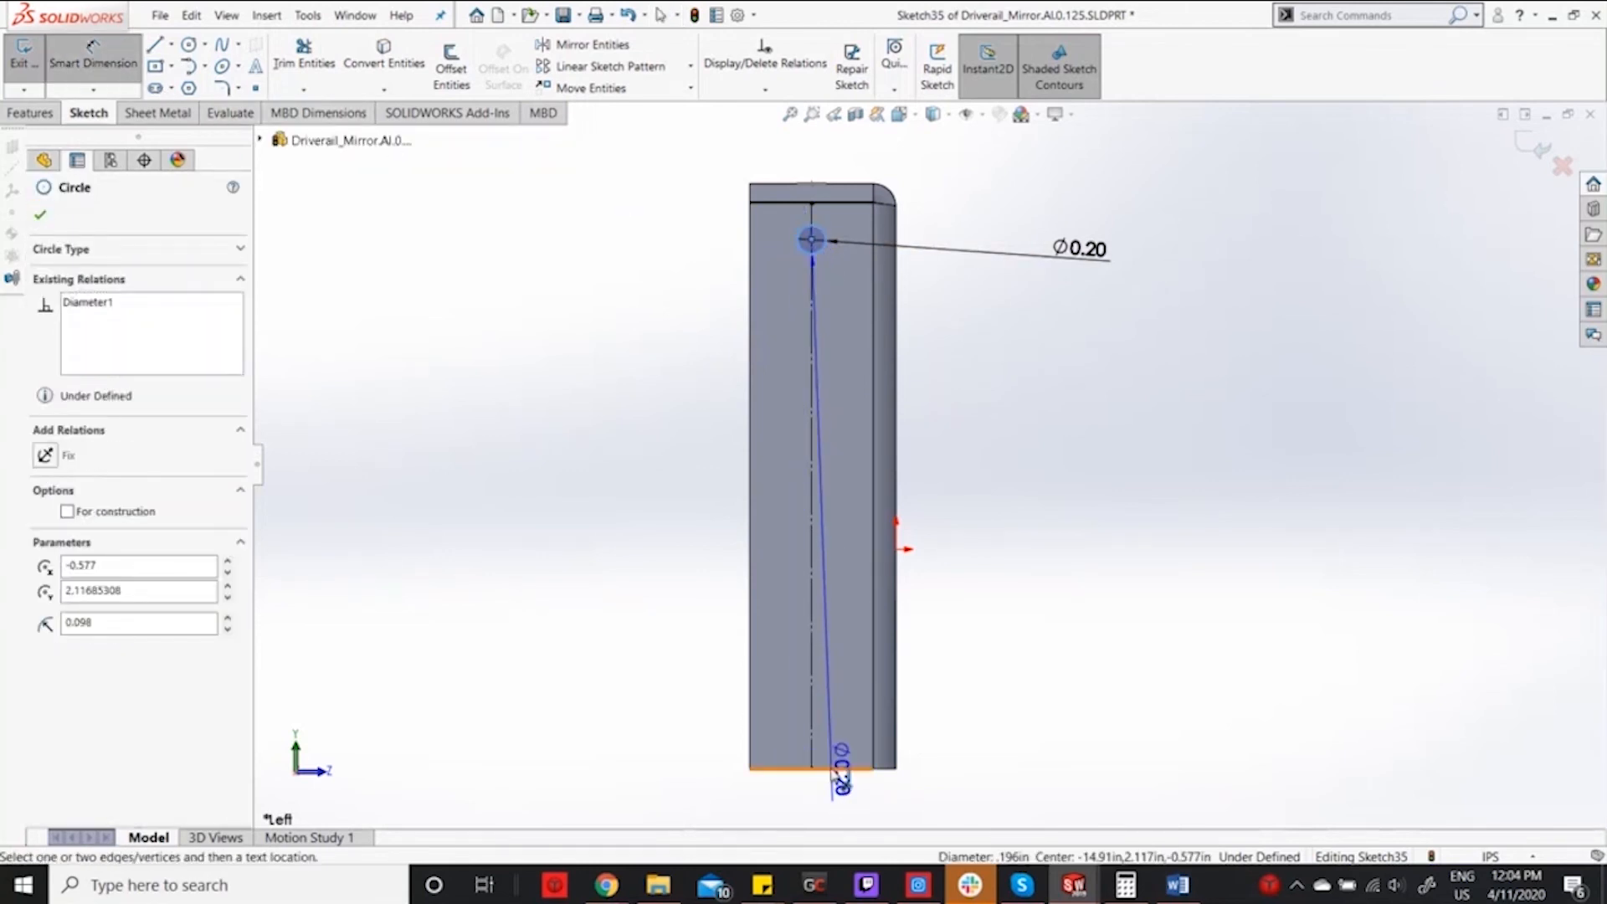
left_click(836, 777)
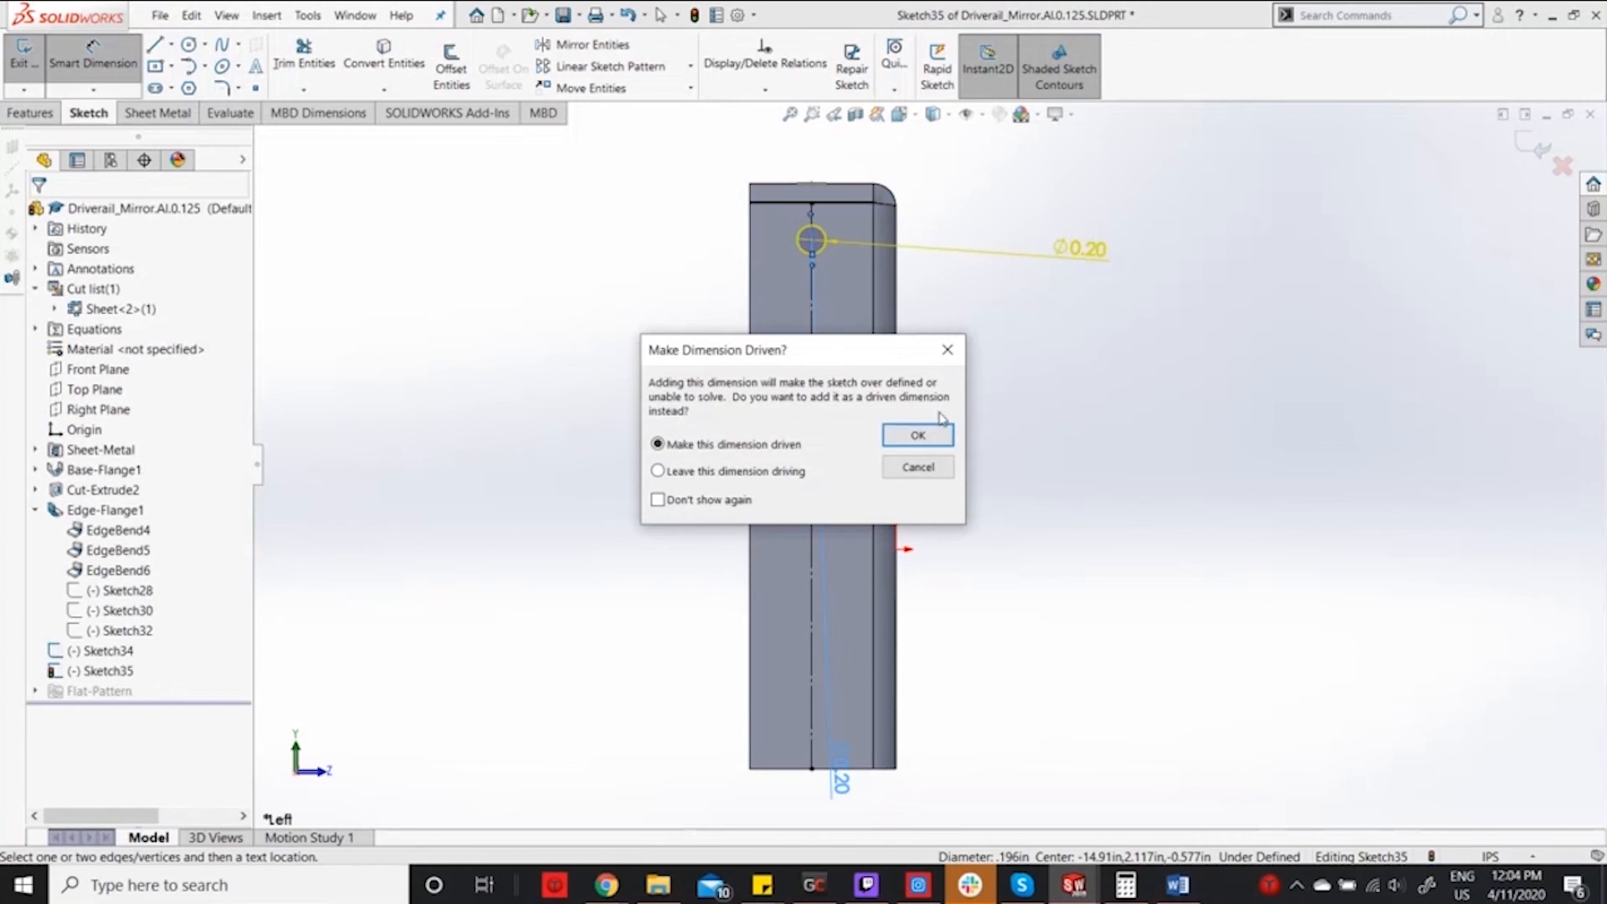
left_click(933, 436)
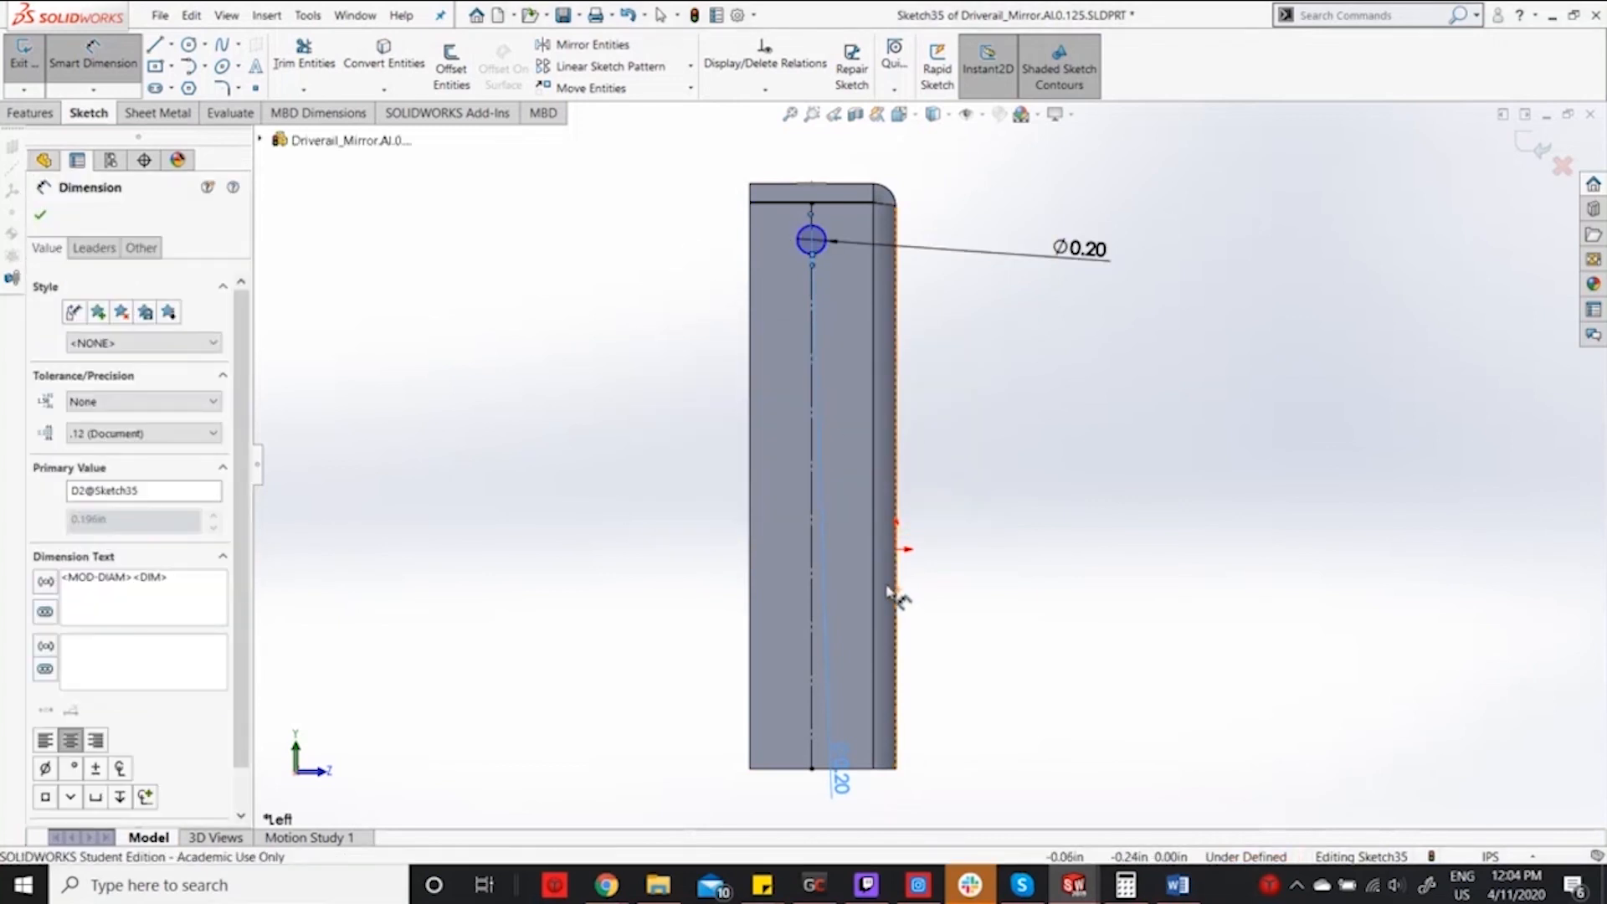
key("ctrl+z")
Dimension the circle's center 0.445 in above the end flange's lower edge.
left_click(116, 45)
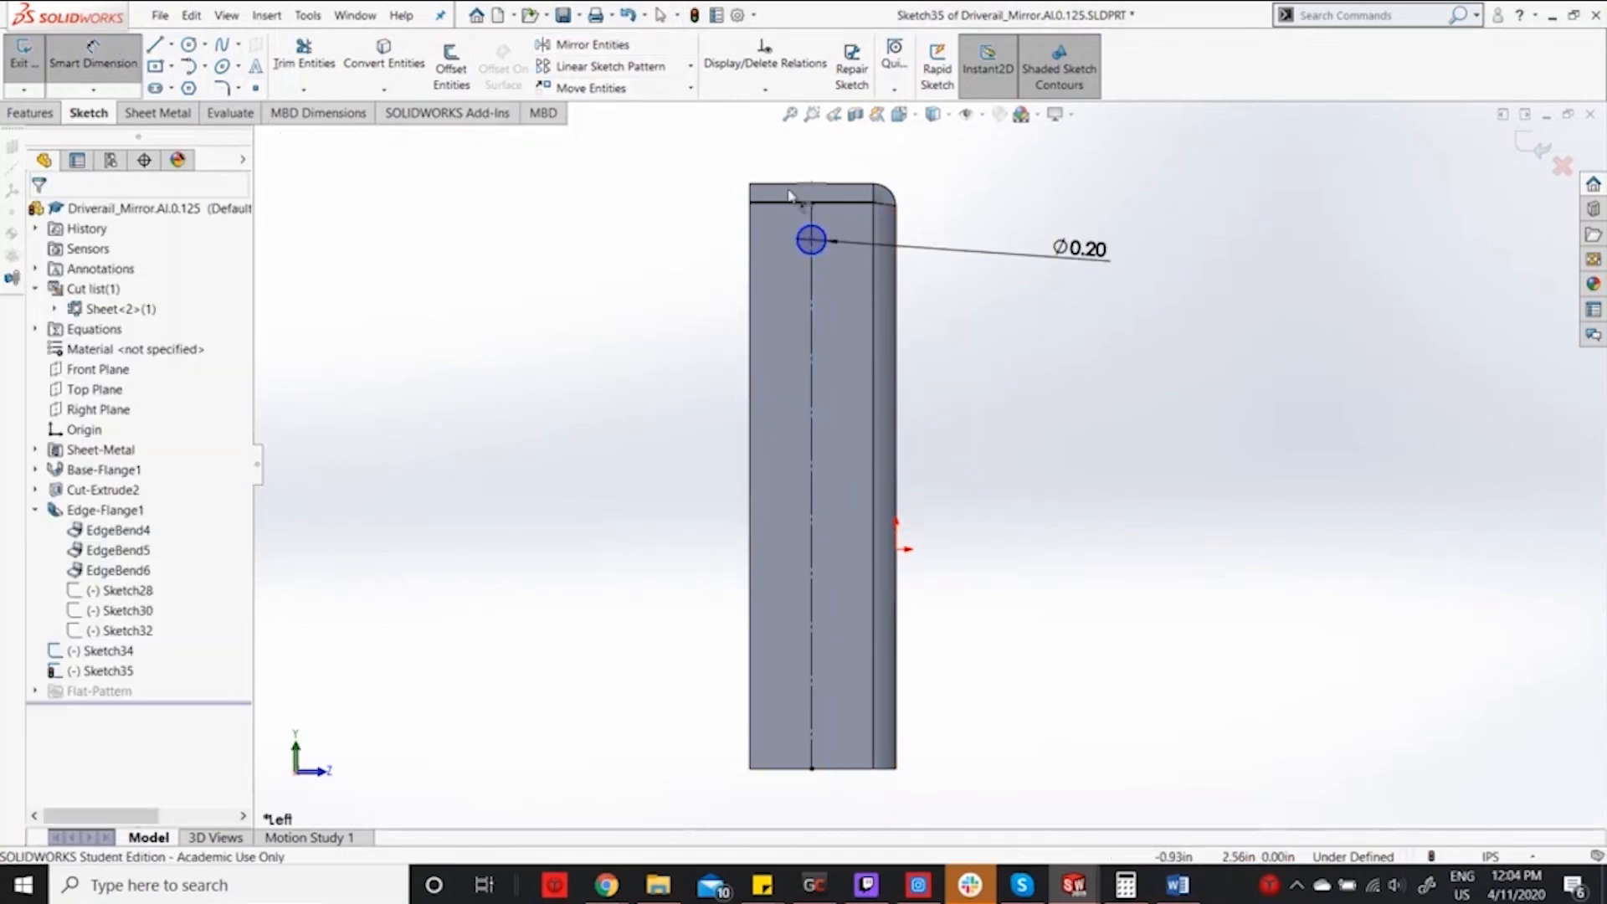
left_click(811, 240)
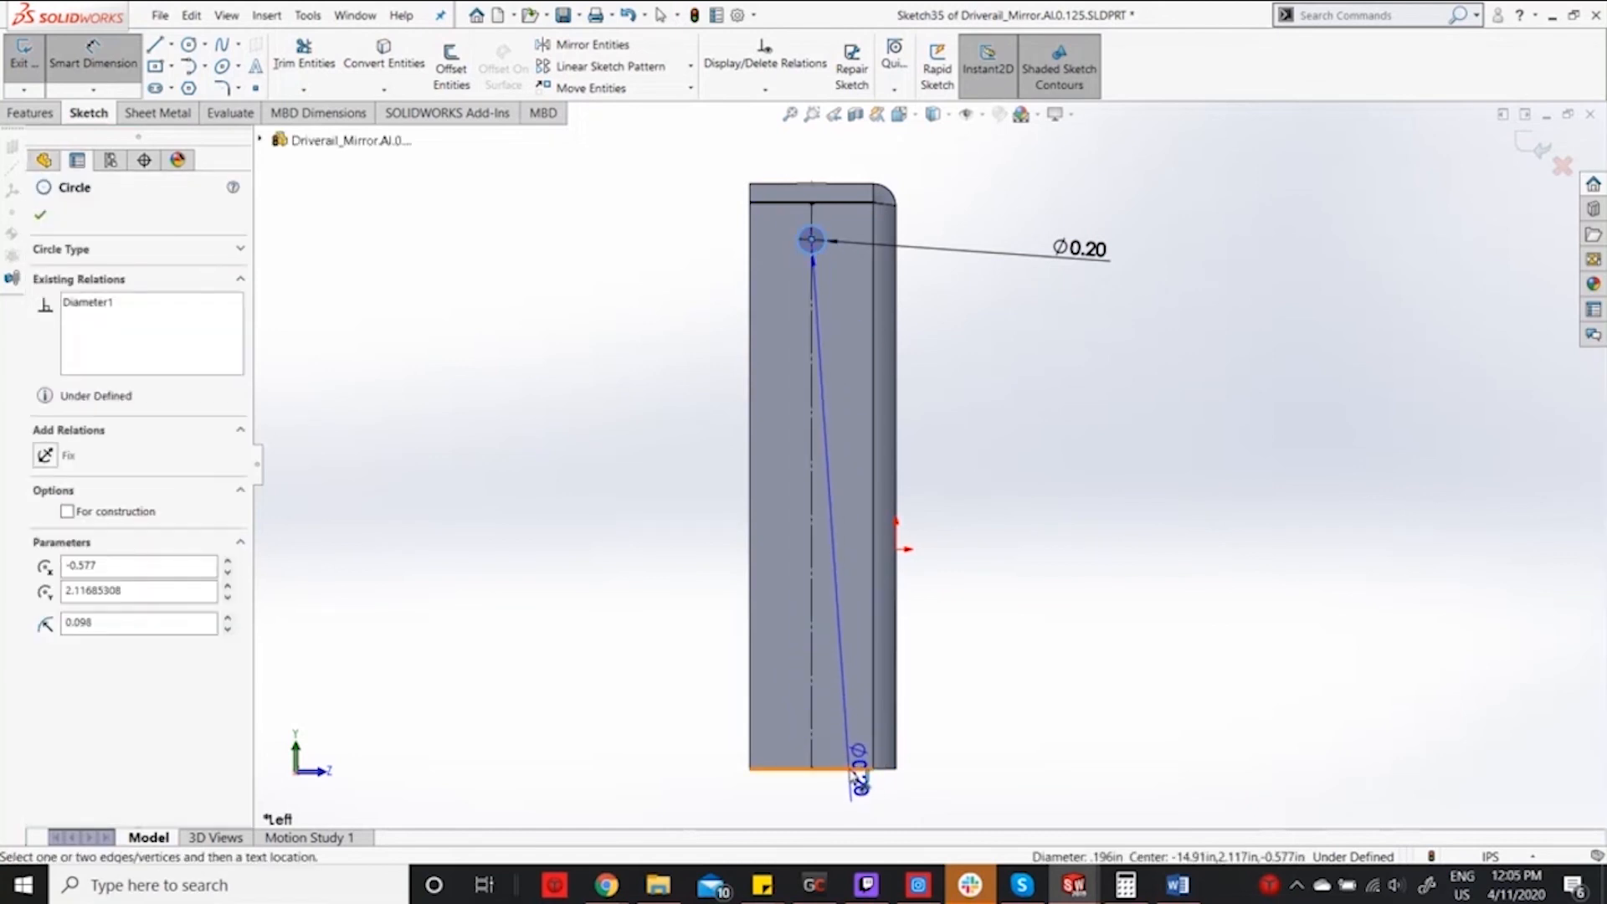
left_click(857, 768)
left_click(628, 667)
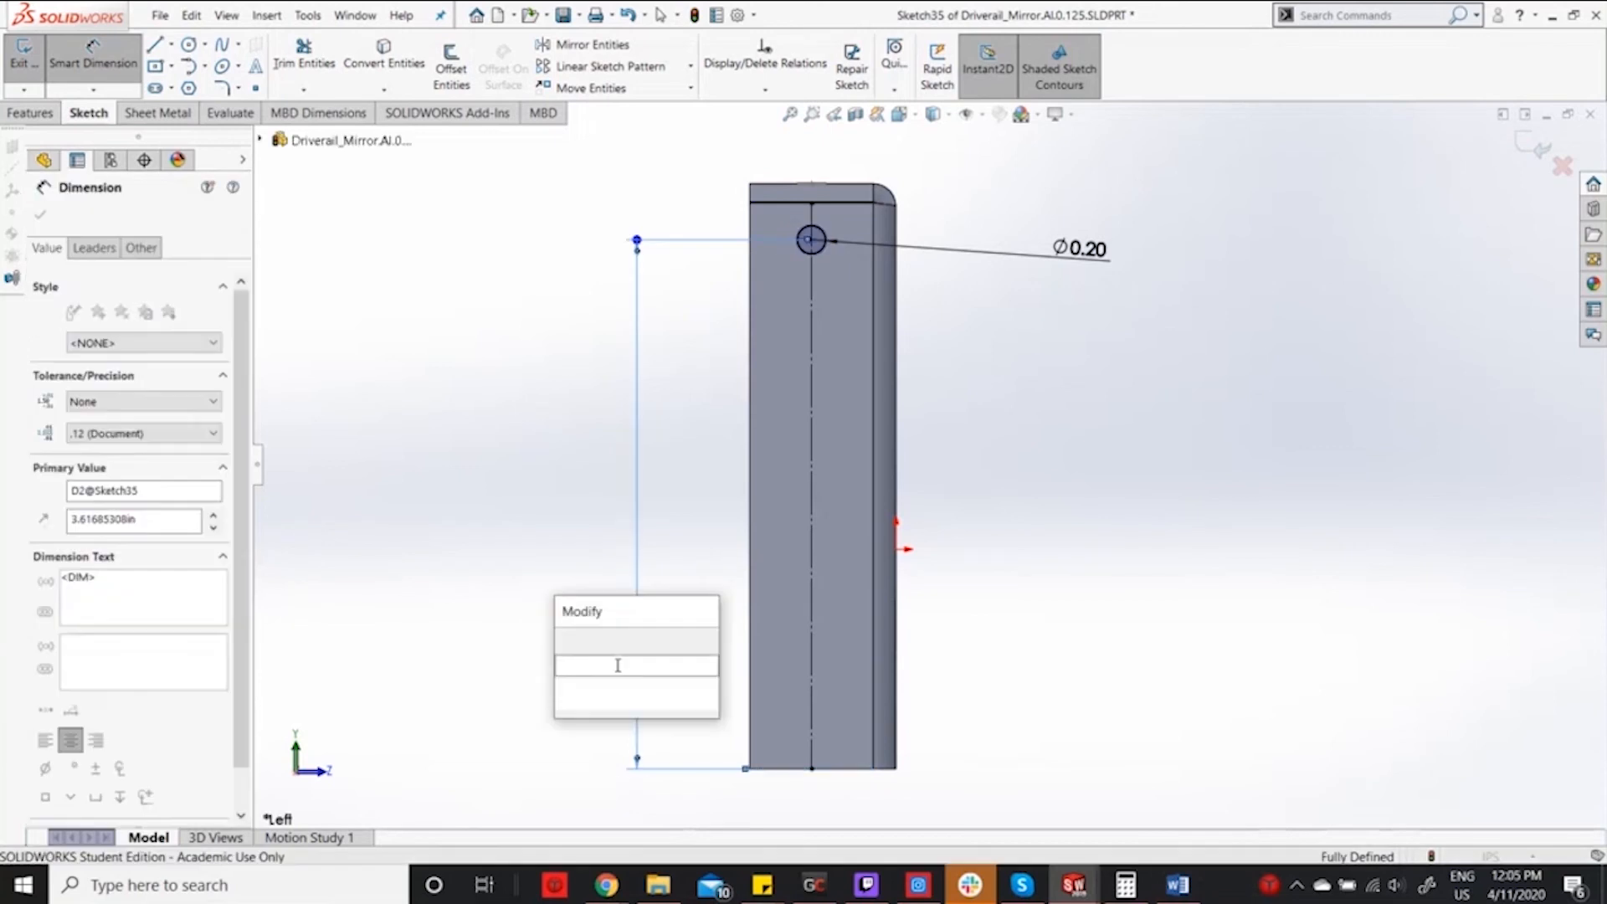
type(".445")
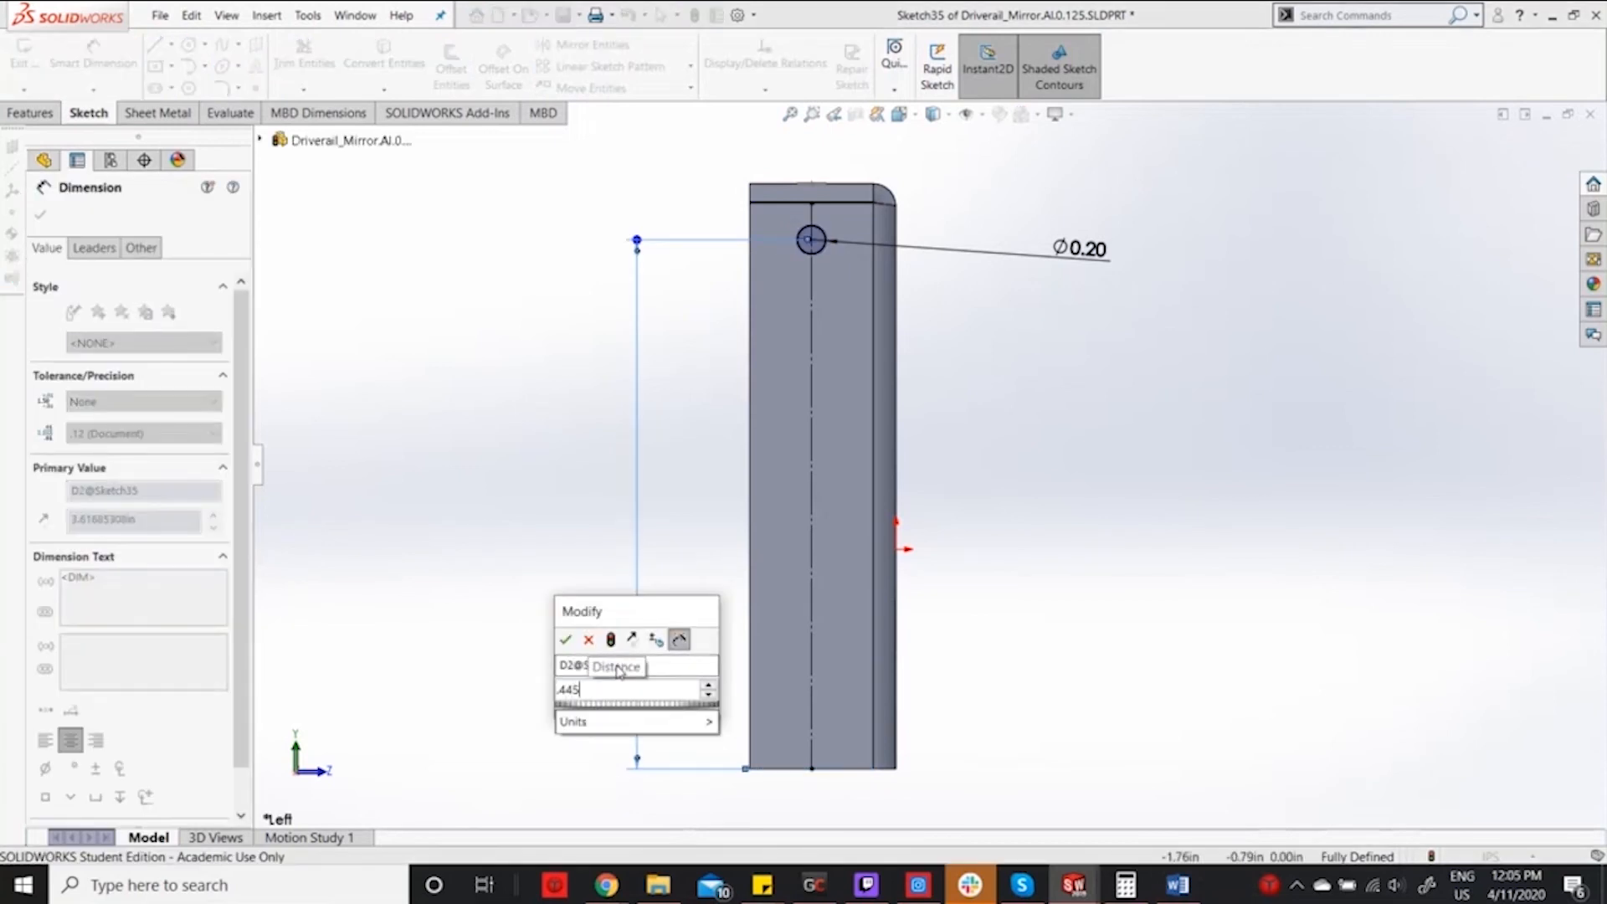
key("Return")
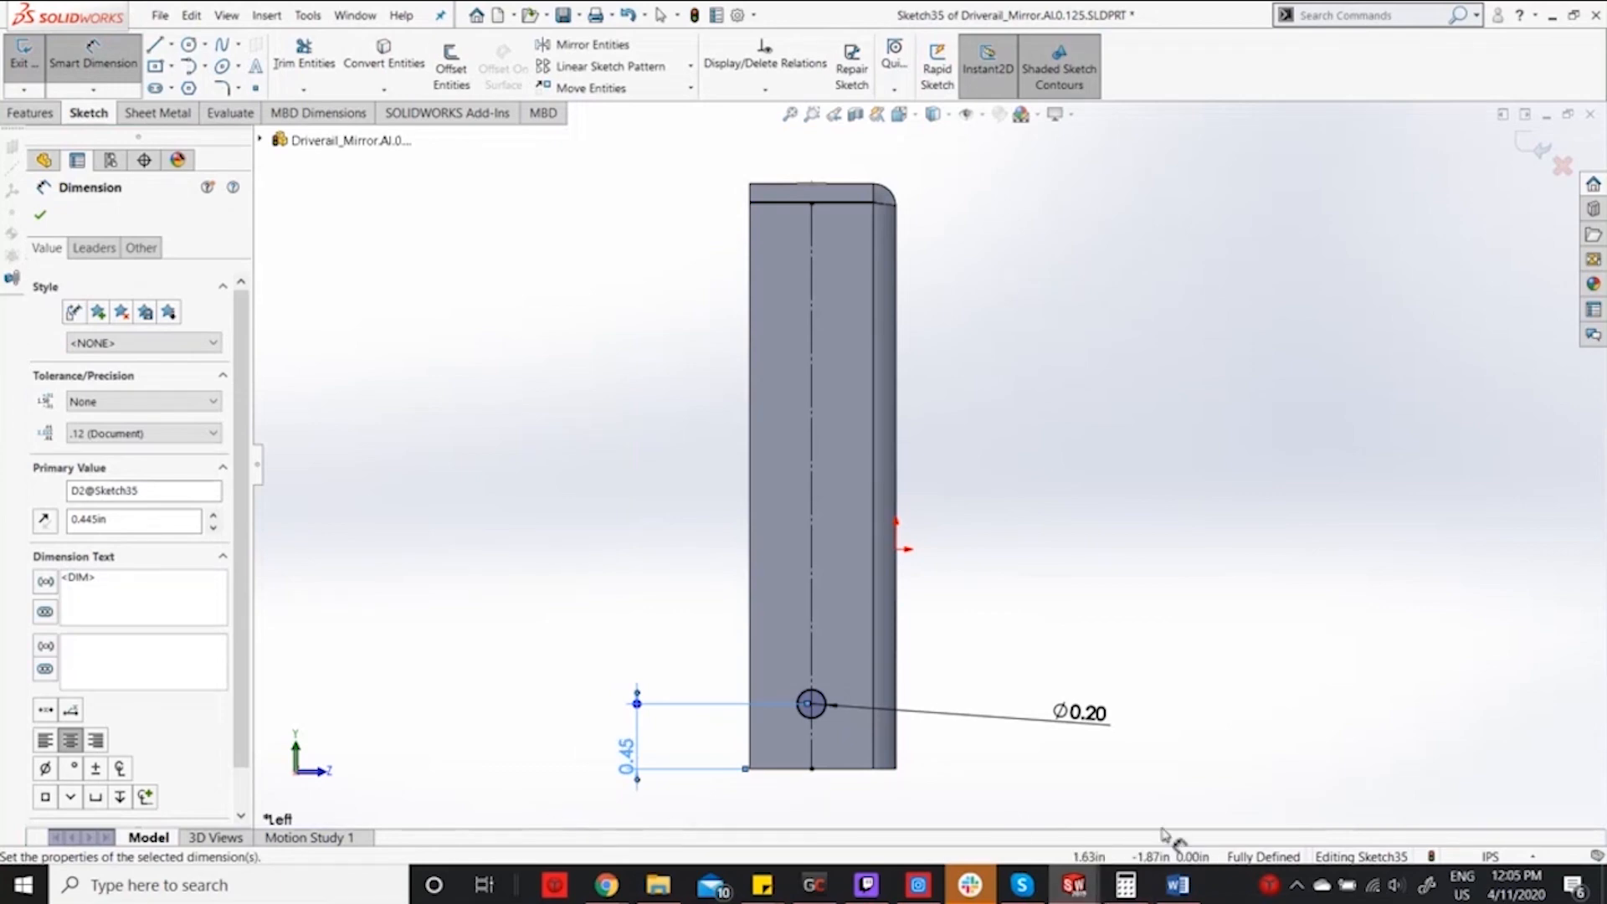
Switch to the original Driverail.Al.0.125 part and examine the lower hole's height dimension in the end-flange hole sketch.
mouse_move(1074, 884)
left_click(1231, 774)
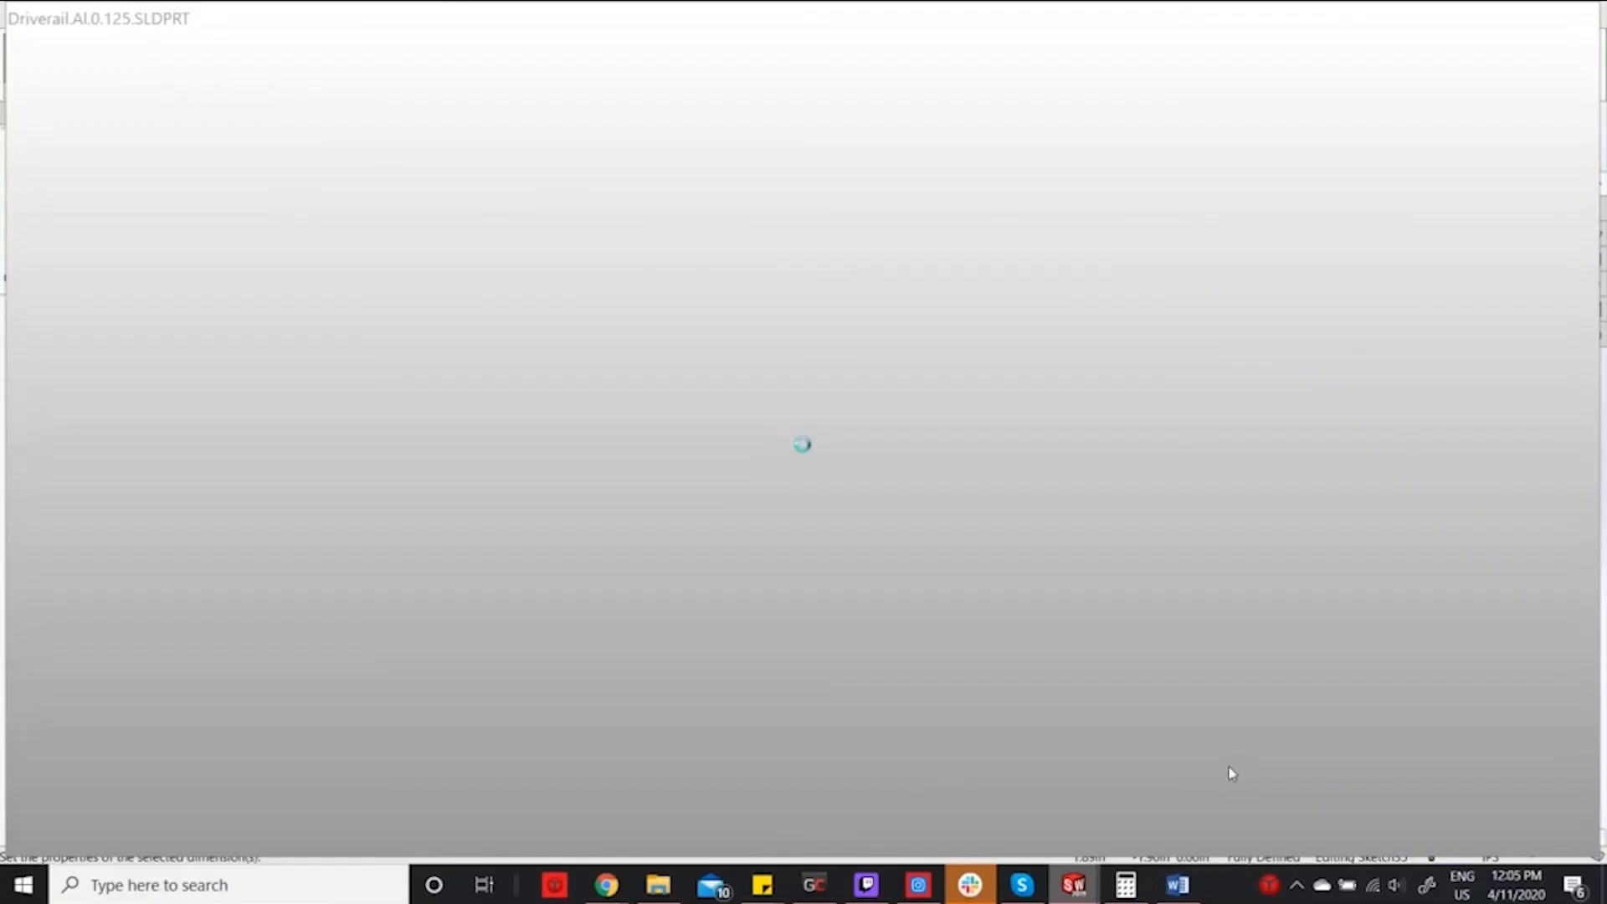
scroll(862, 629, "up", 3)
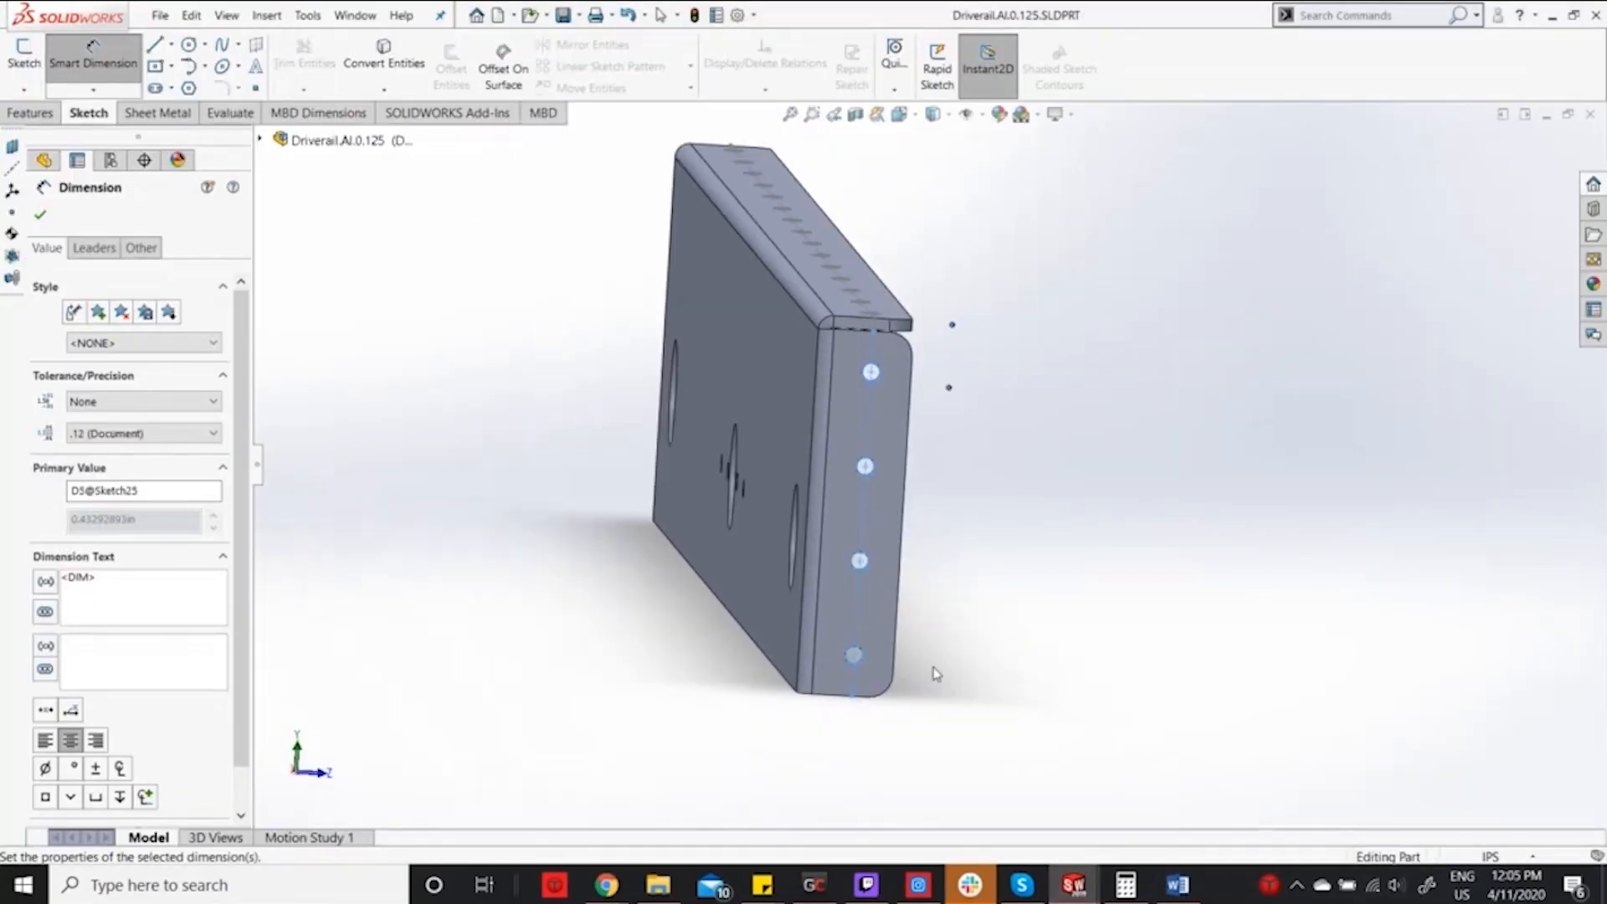
scroll(936, 674, "down", 3)
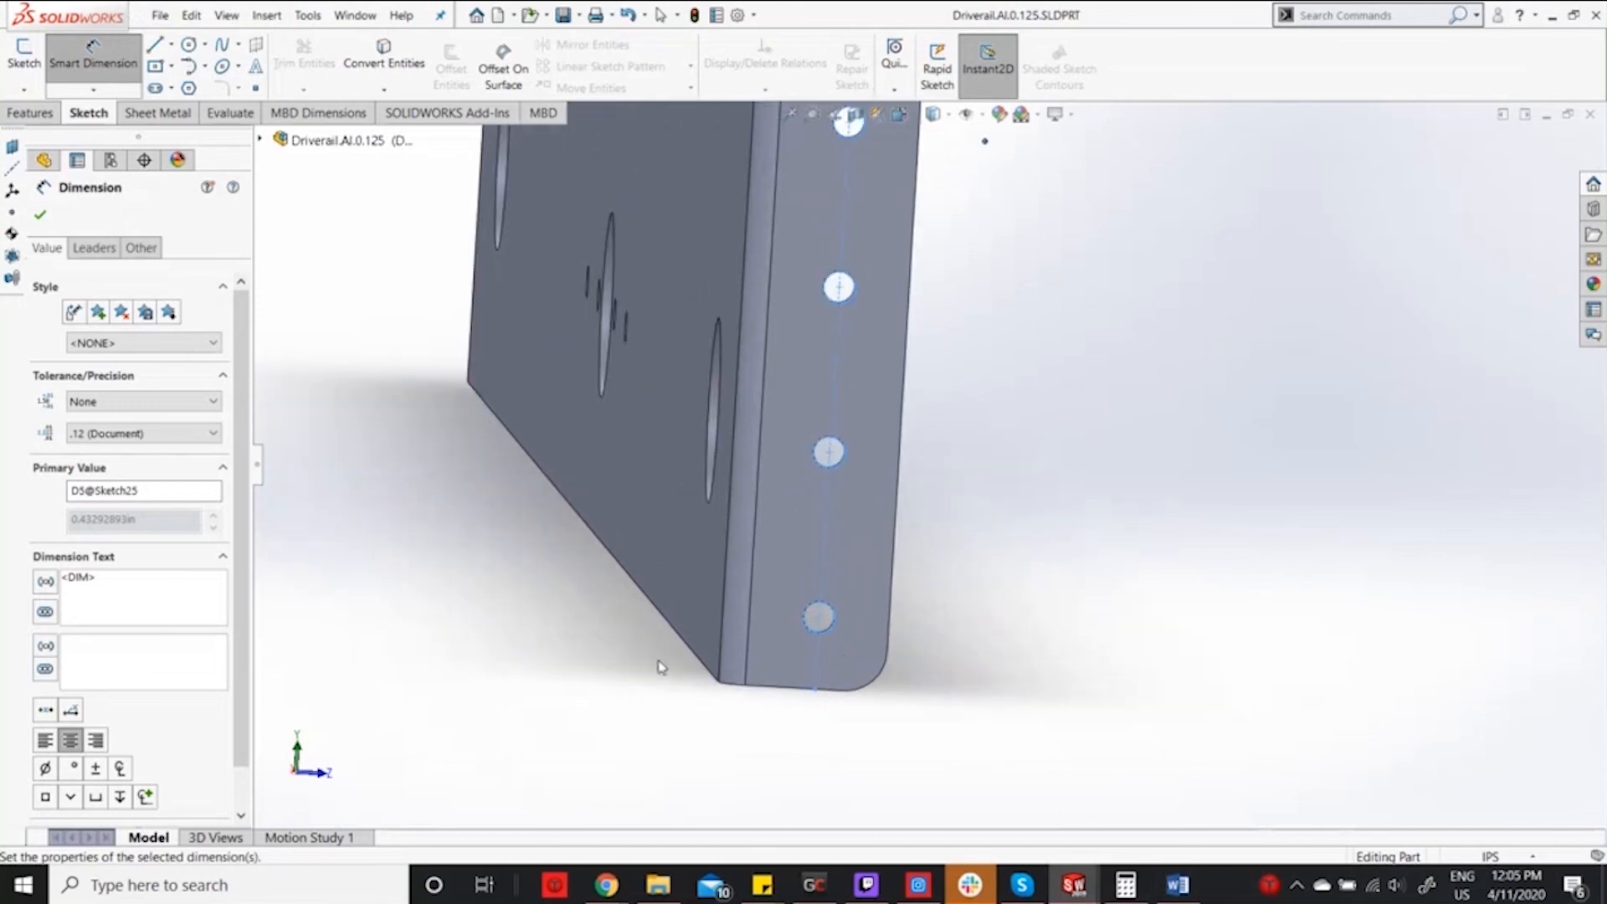
left_click(40, 215)
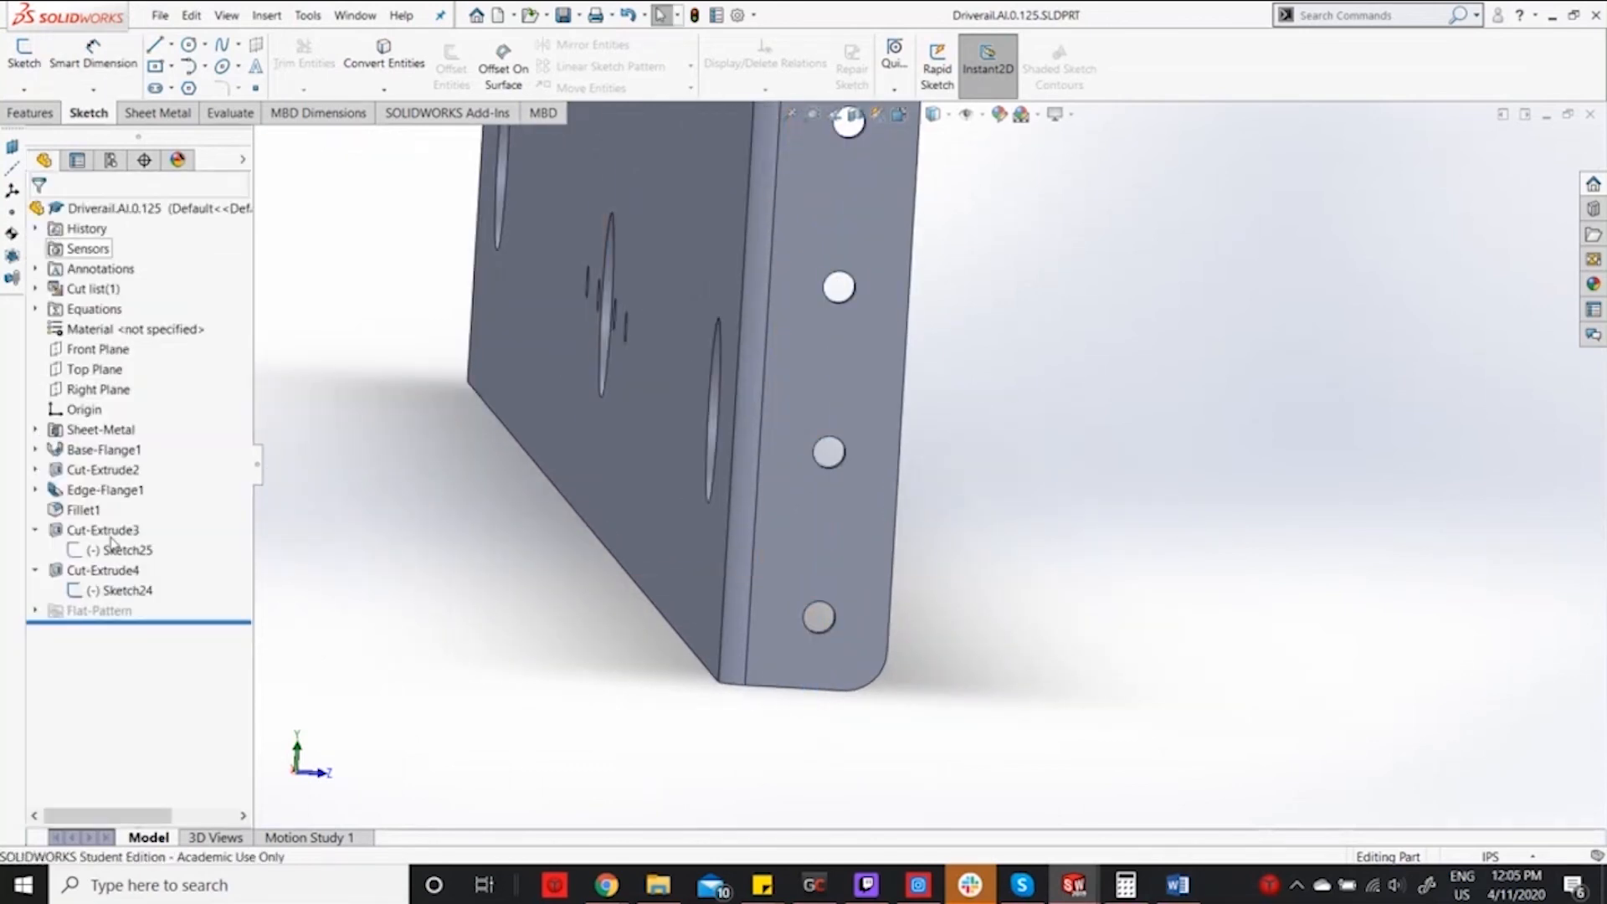
left_click(122, 591)
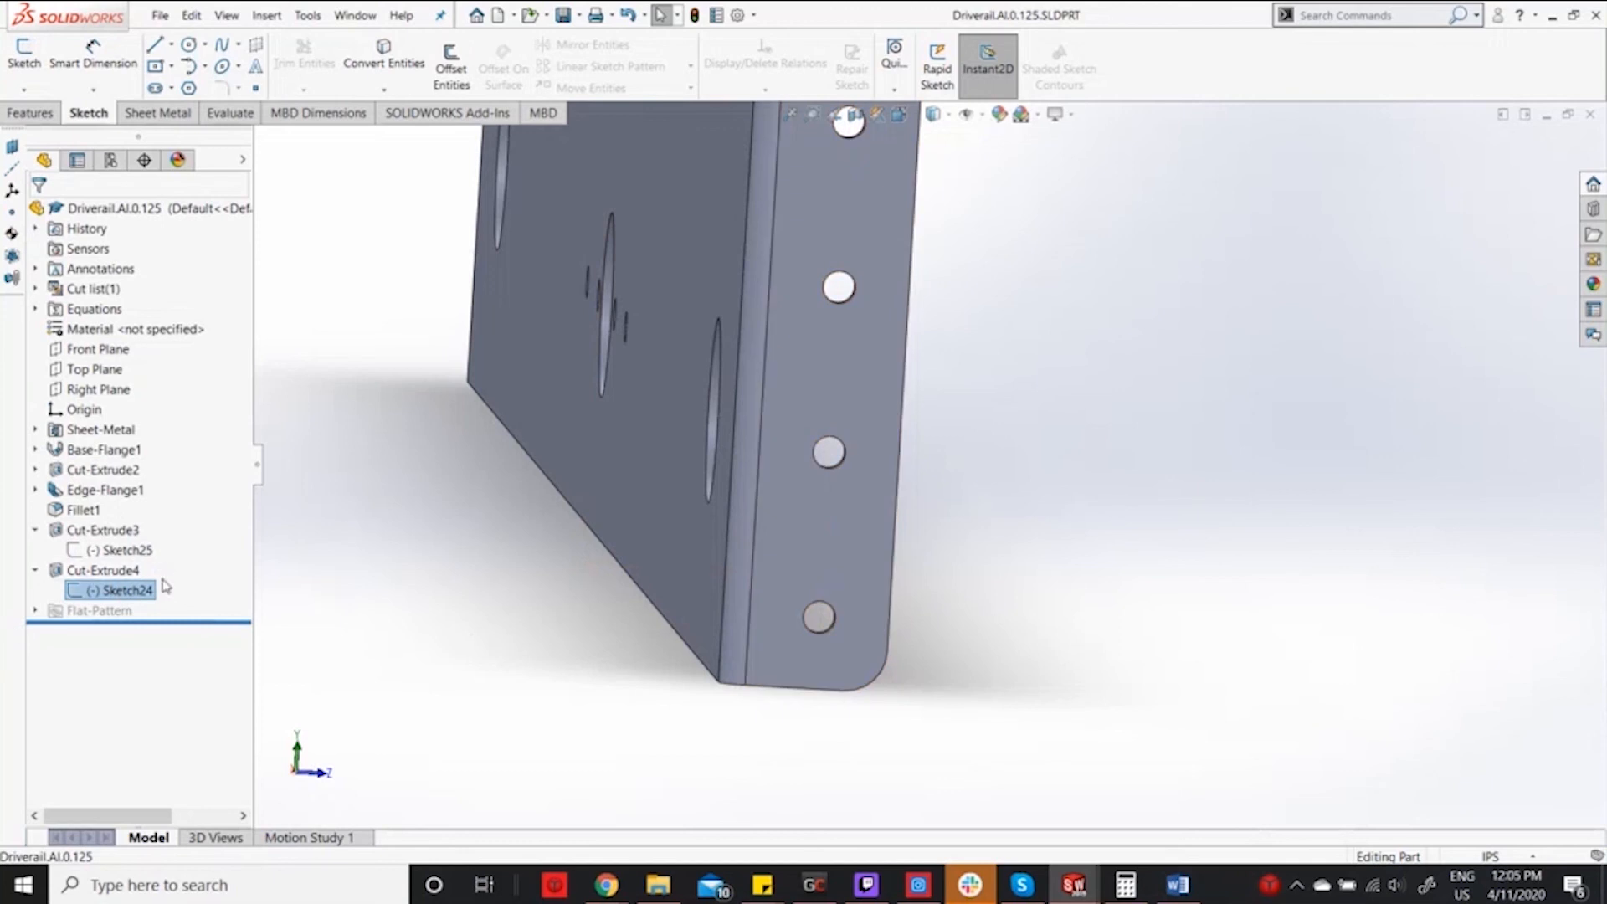
left_click(117, 550)
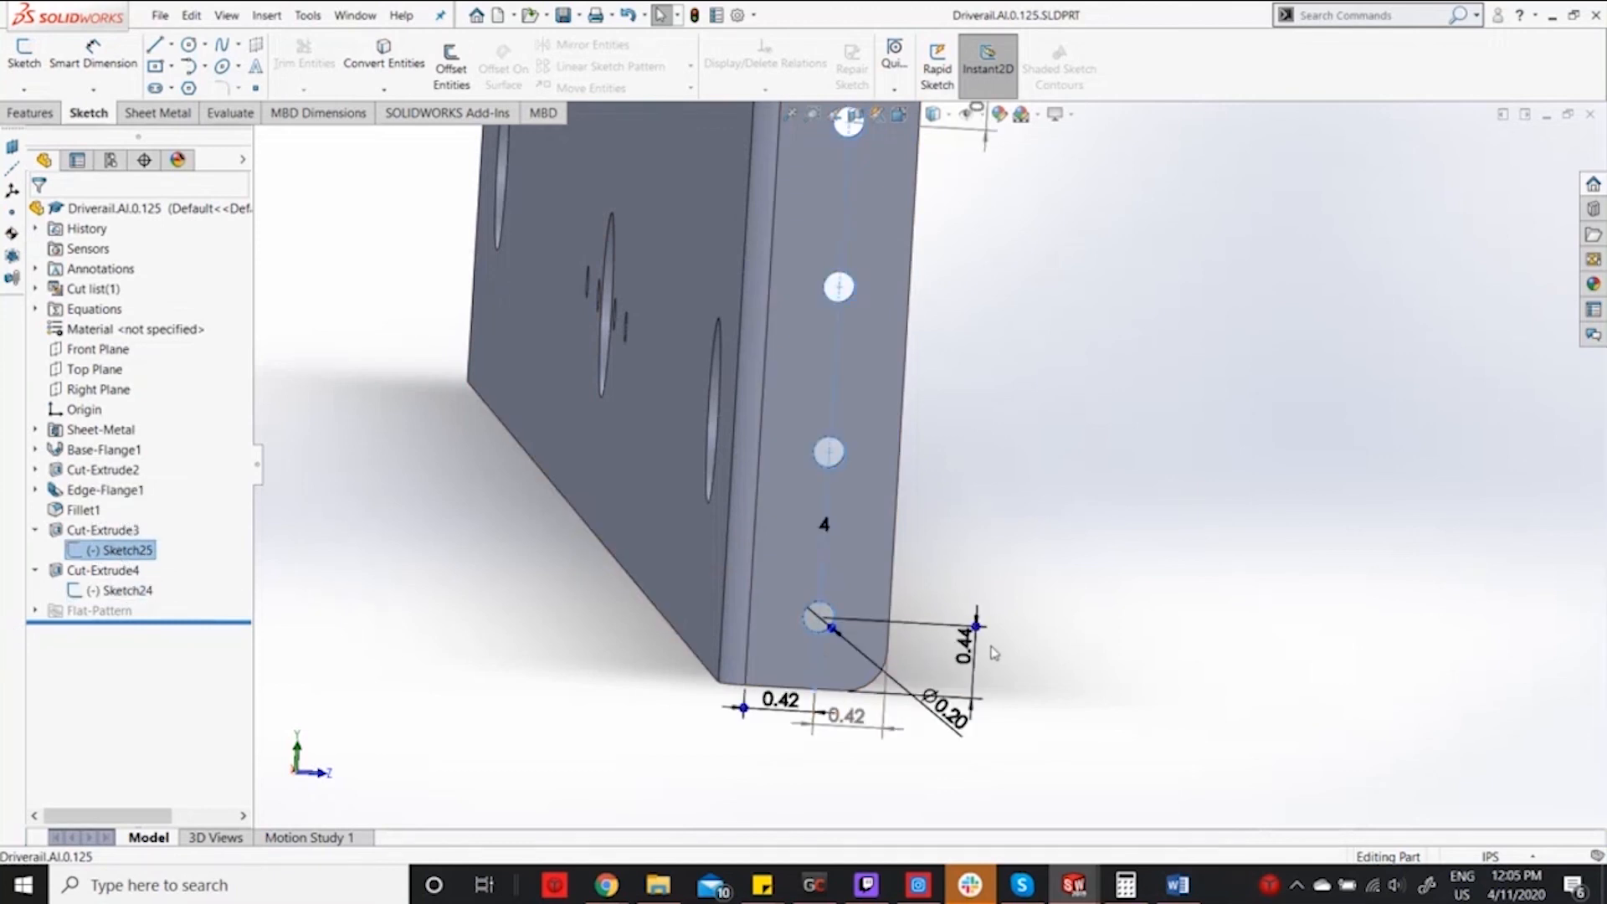
left_click(969, 646)
left_click(967, 646)
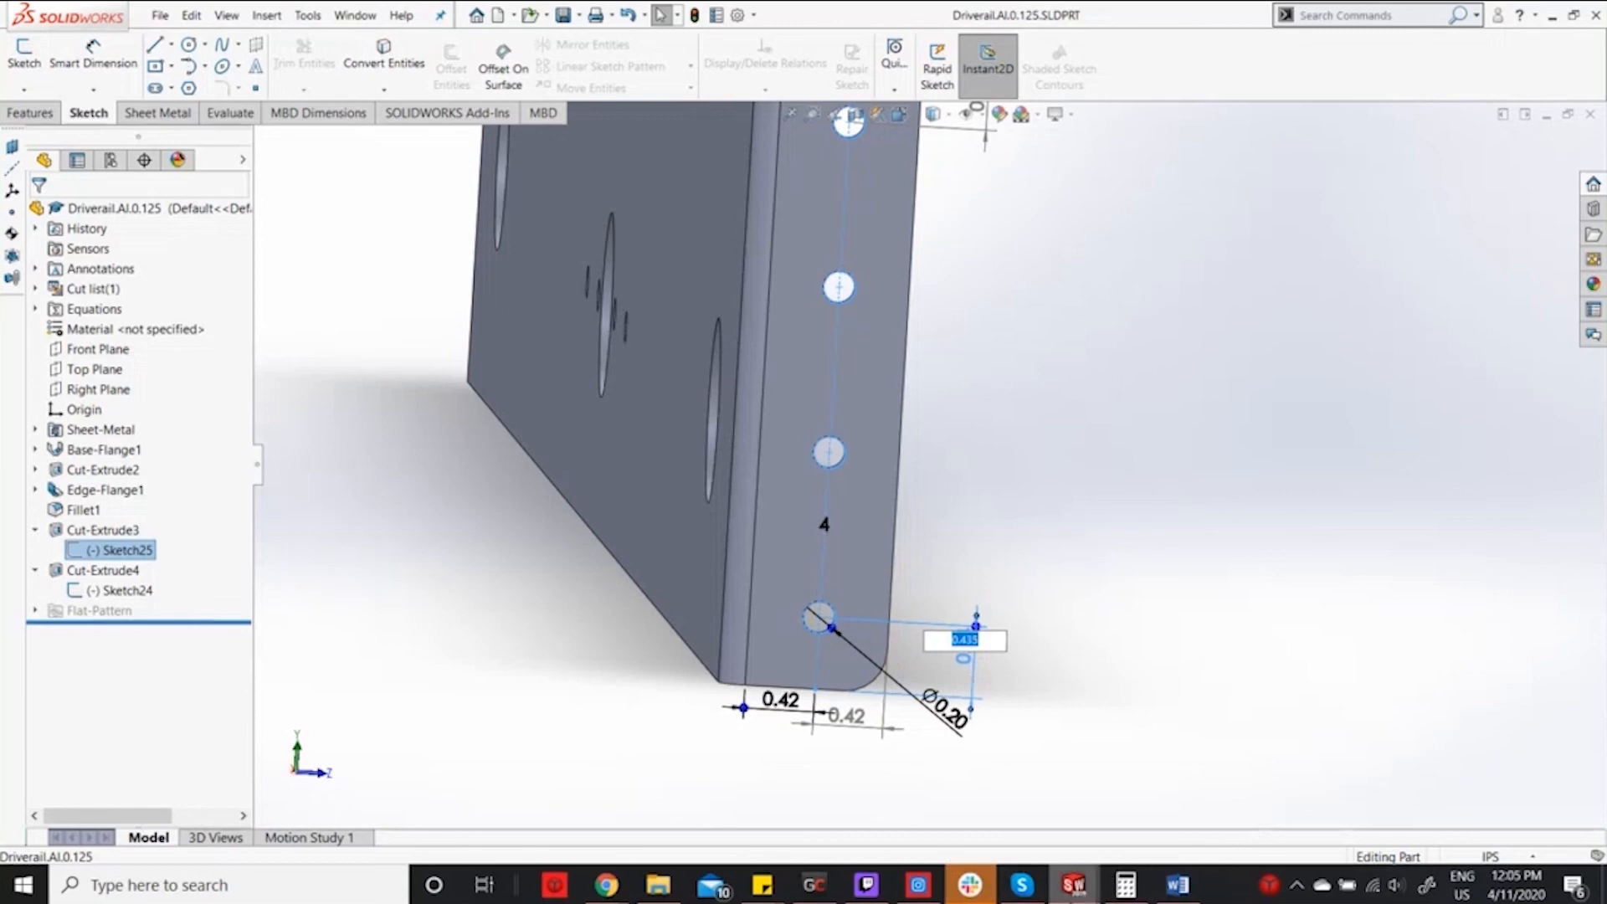
Return to the mirrored part's sketch and set the circle's height above the end flange's lower edge to 0.435 in.
mouse_move(1074, 885)
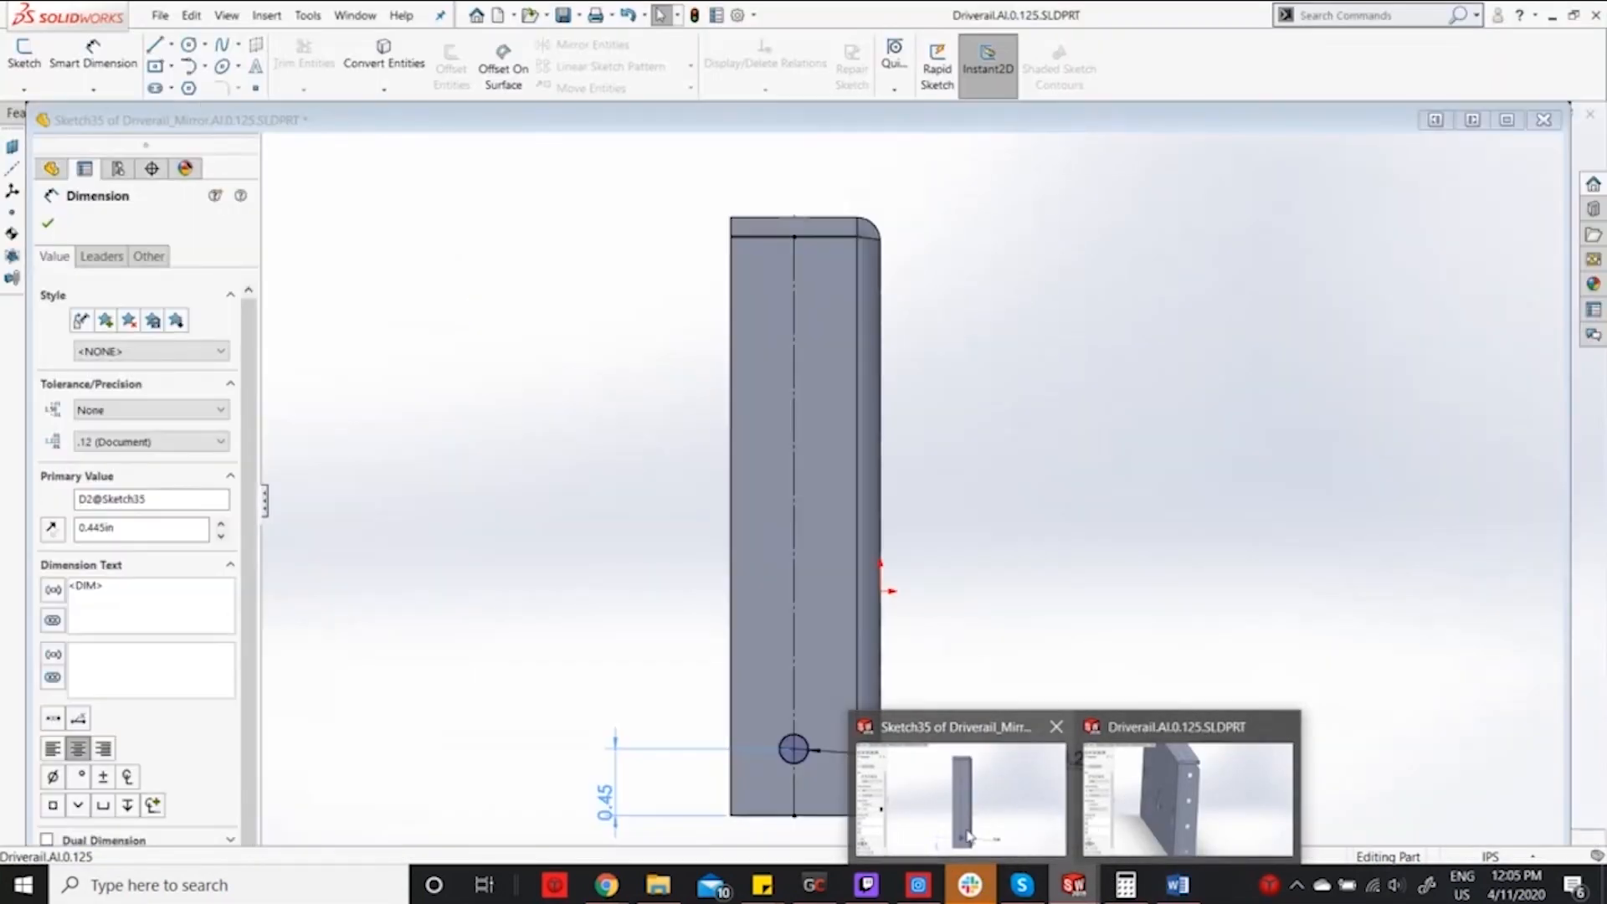
left_click(960, 796)
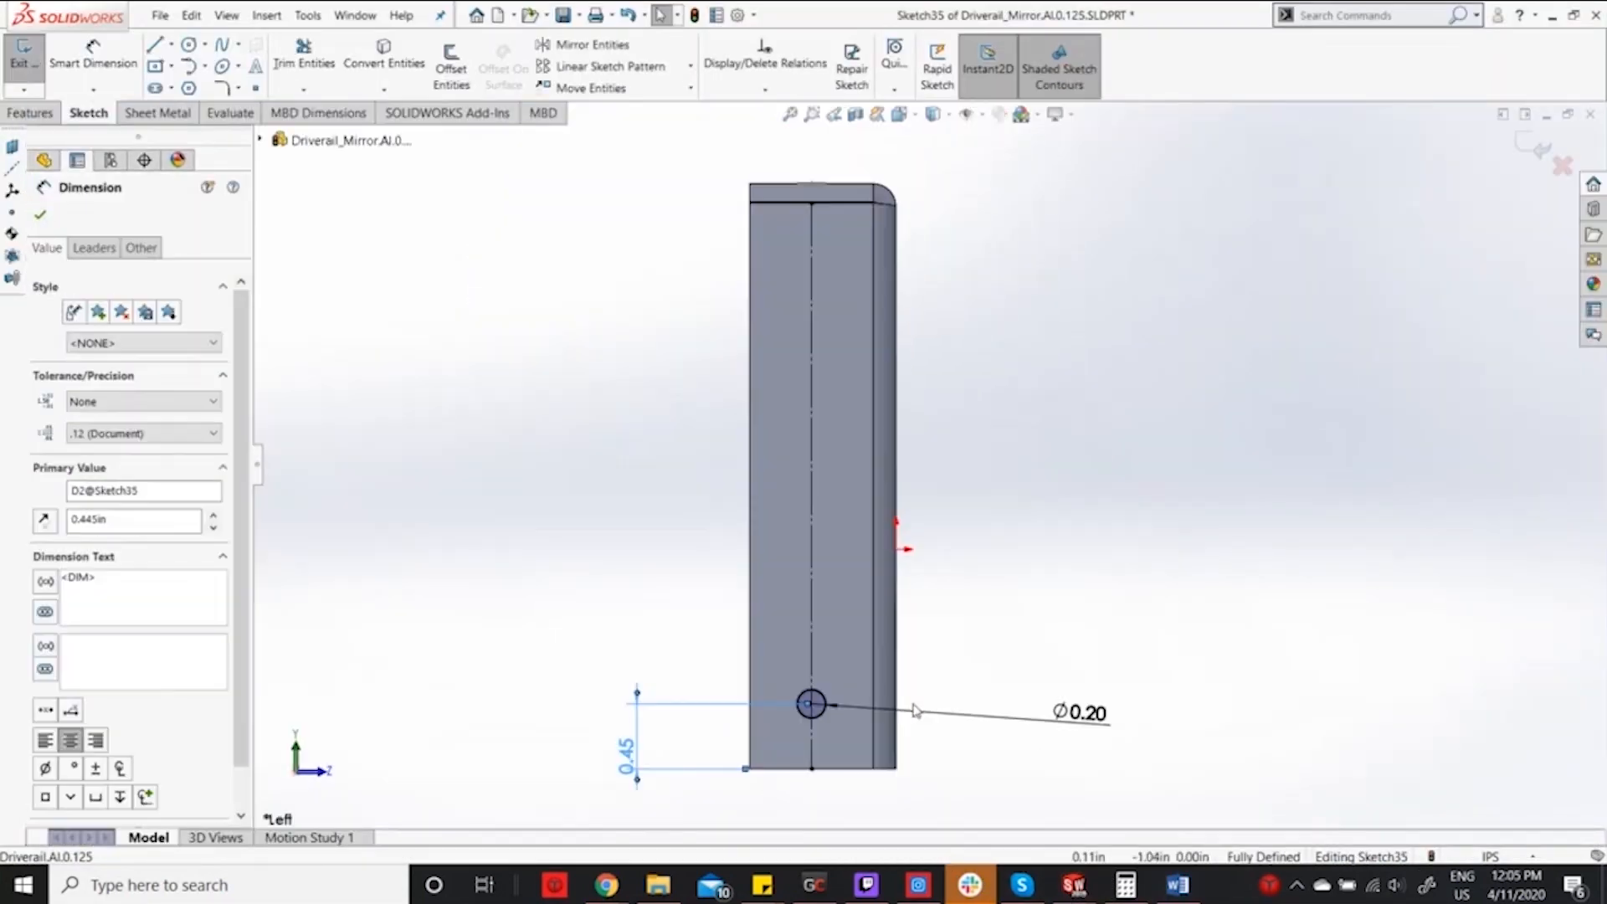
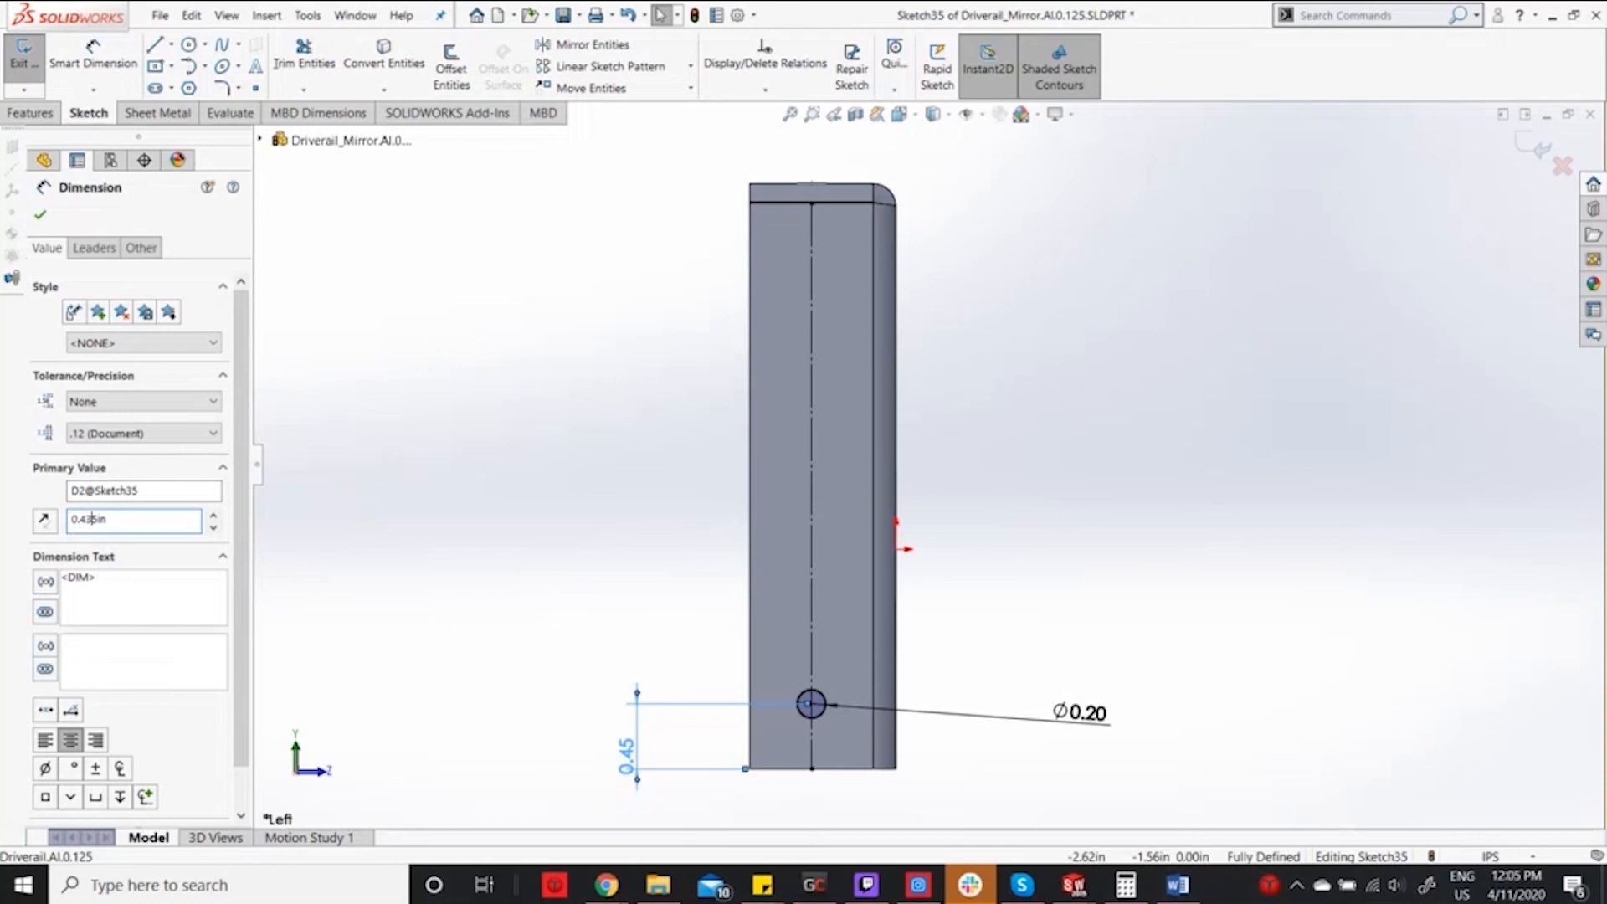
left_click(42, 213)
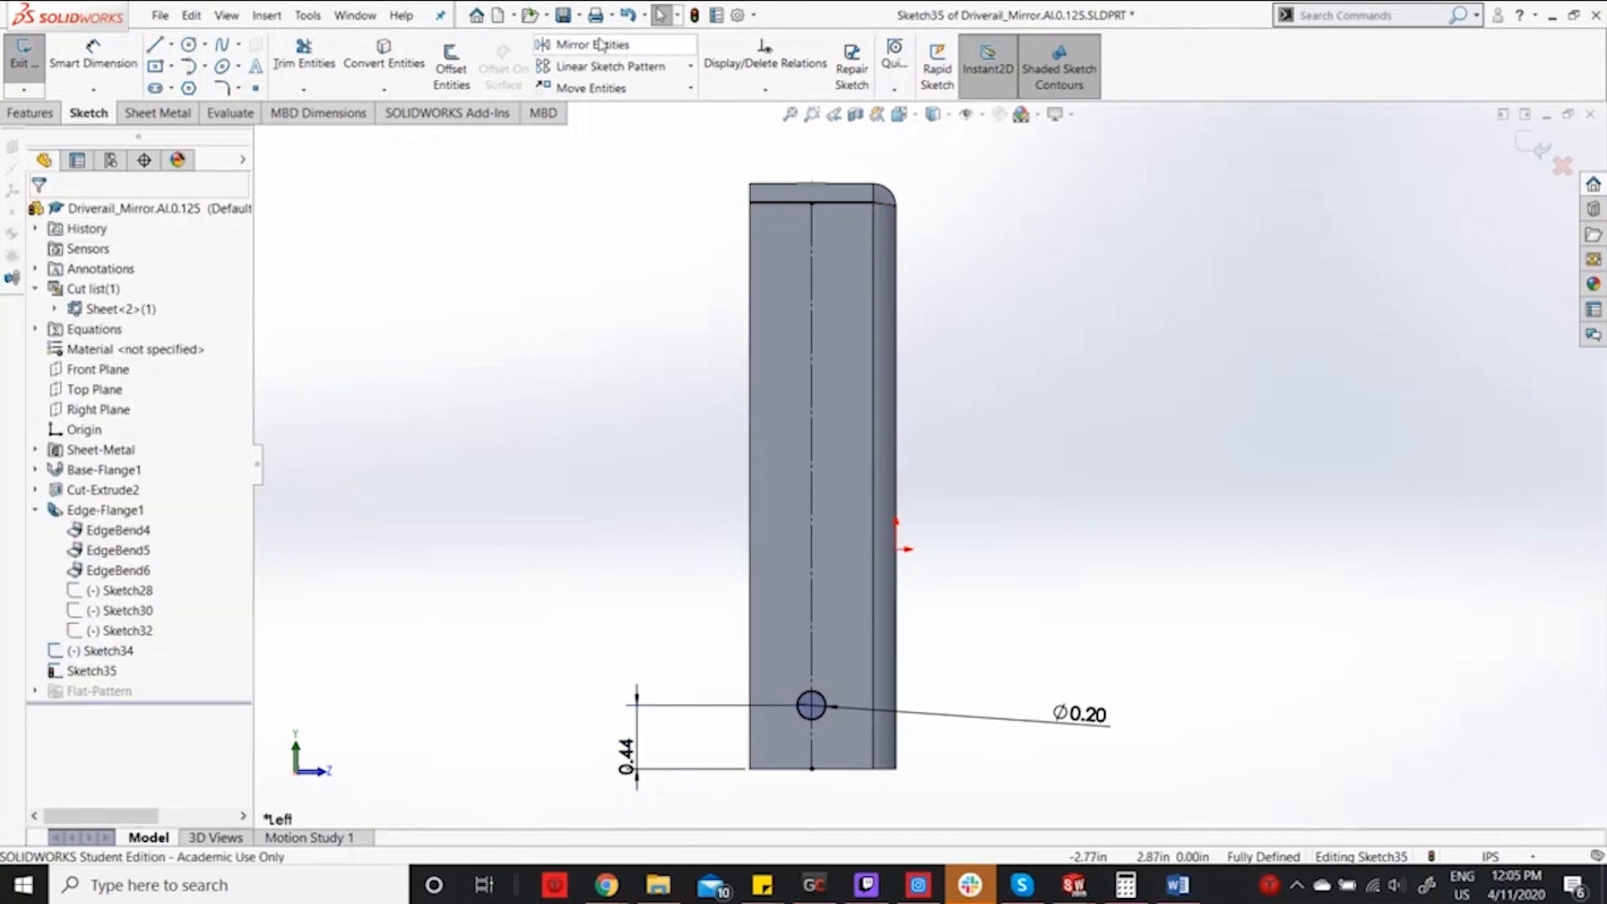
Pattern the circle linearly with 1 instance along X and 4 instances along Y at 1 in spacing, and exit the sketch.
left_click(603, 66)
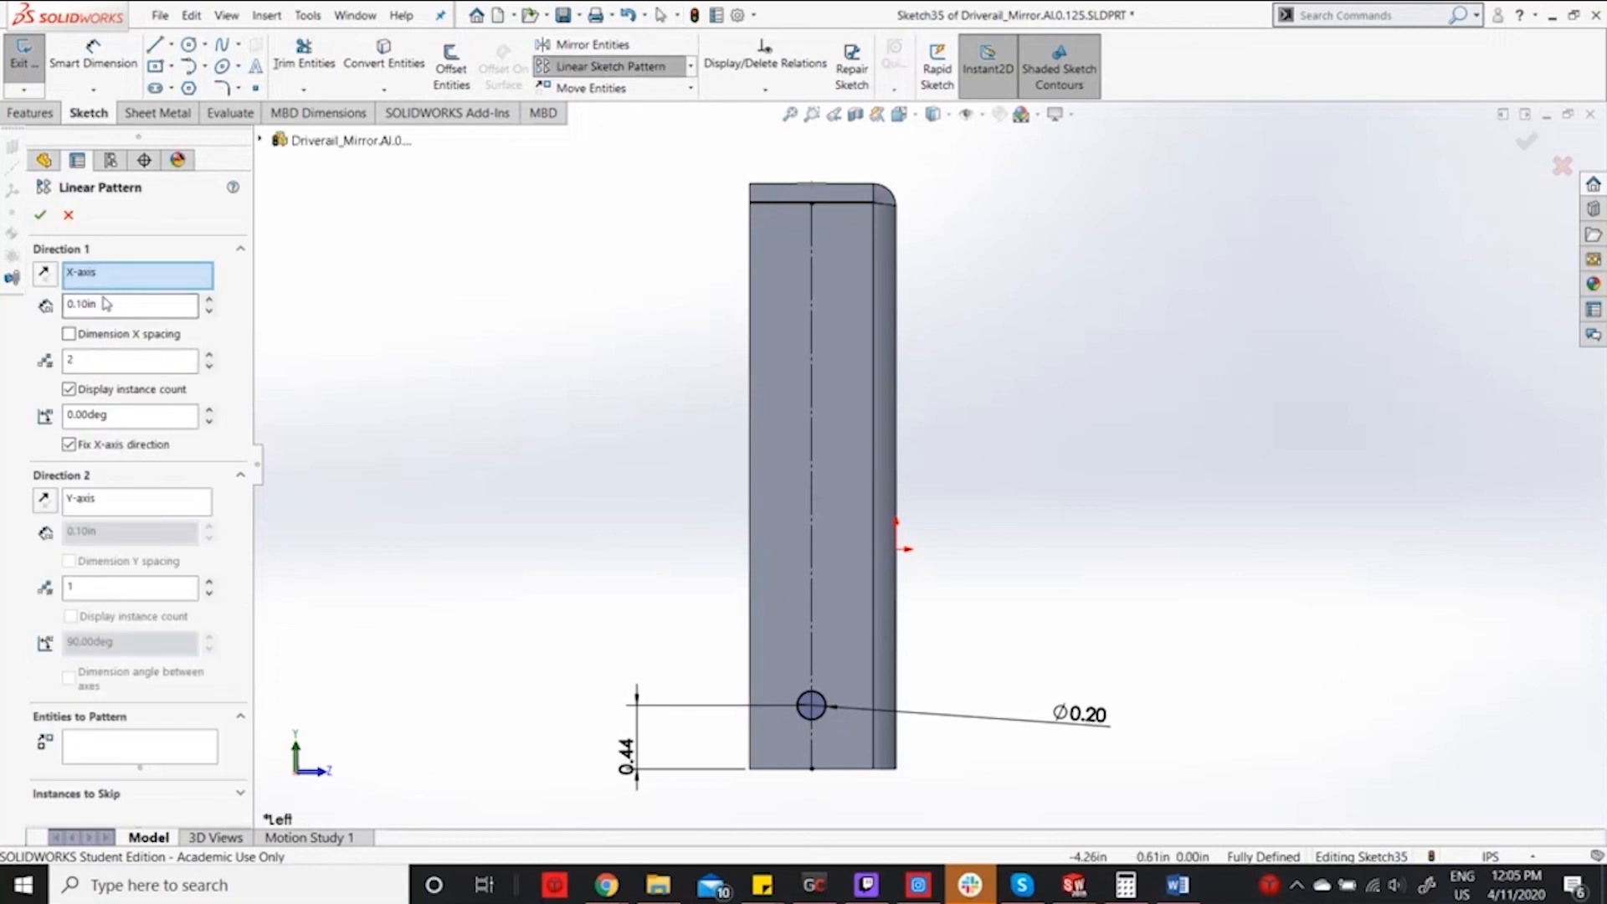
left_click(826, 711)
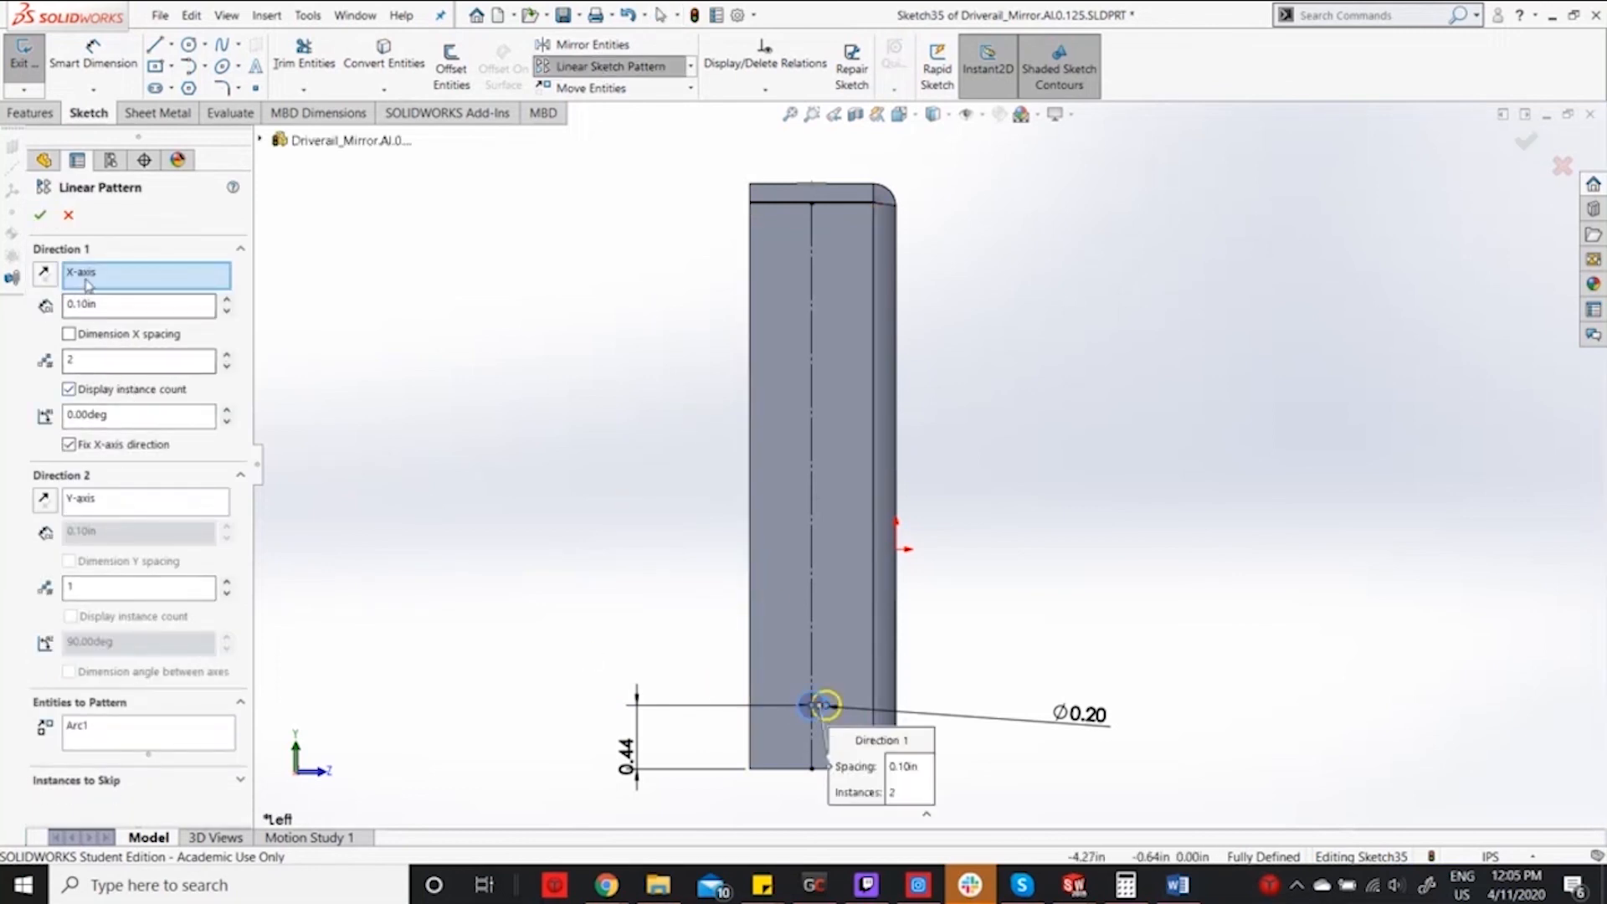
left_click_drag(111, 361, 3, 436)
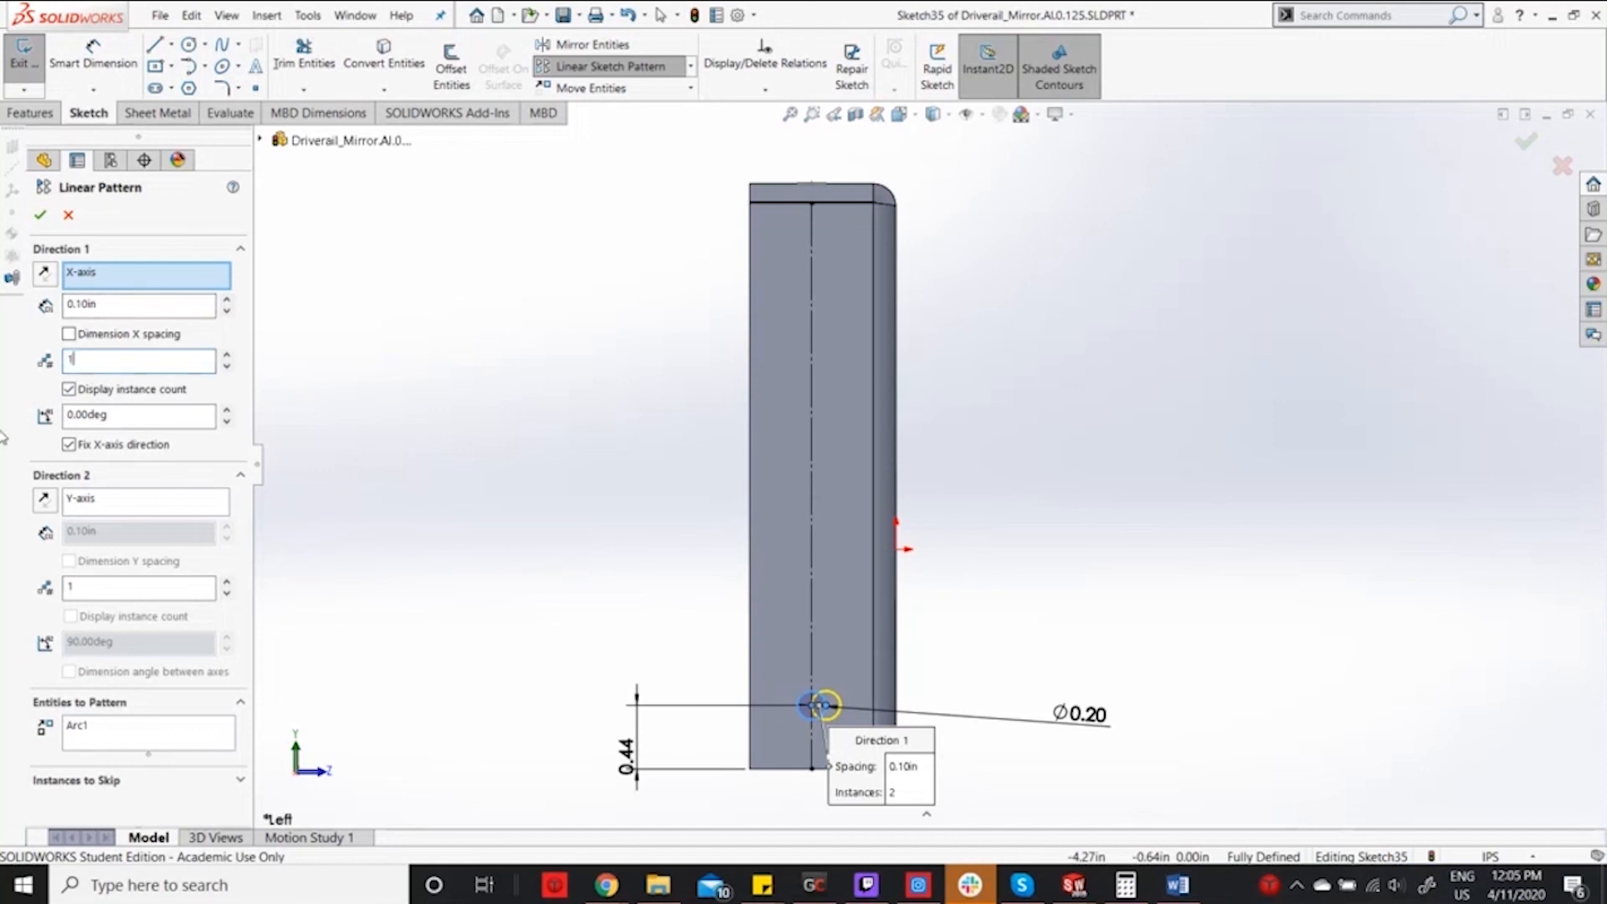
left_click(97, 589)
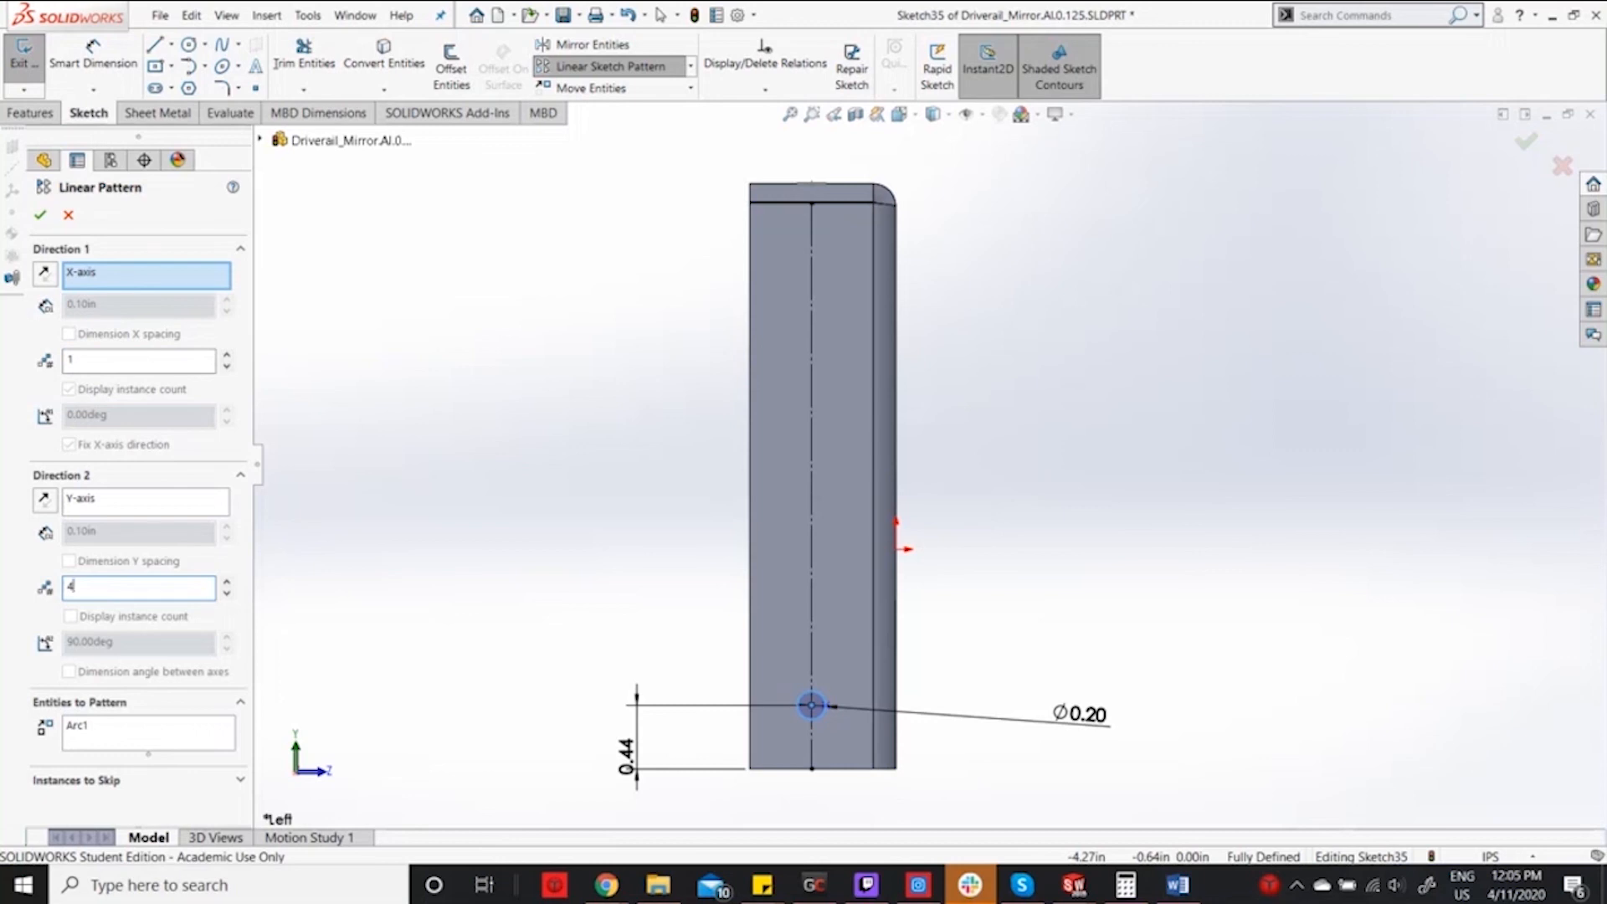
left_click_drag(118, 536, 2, 516)
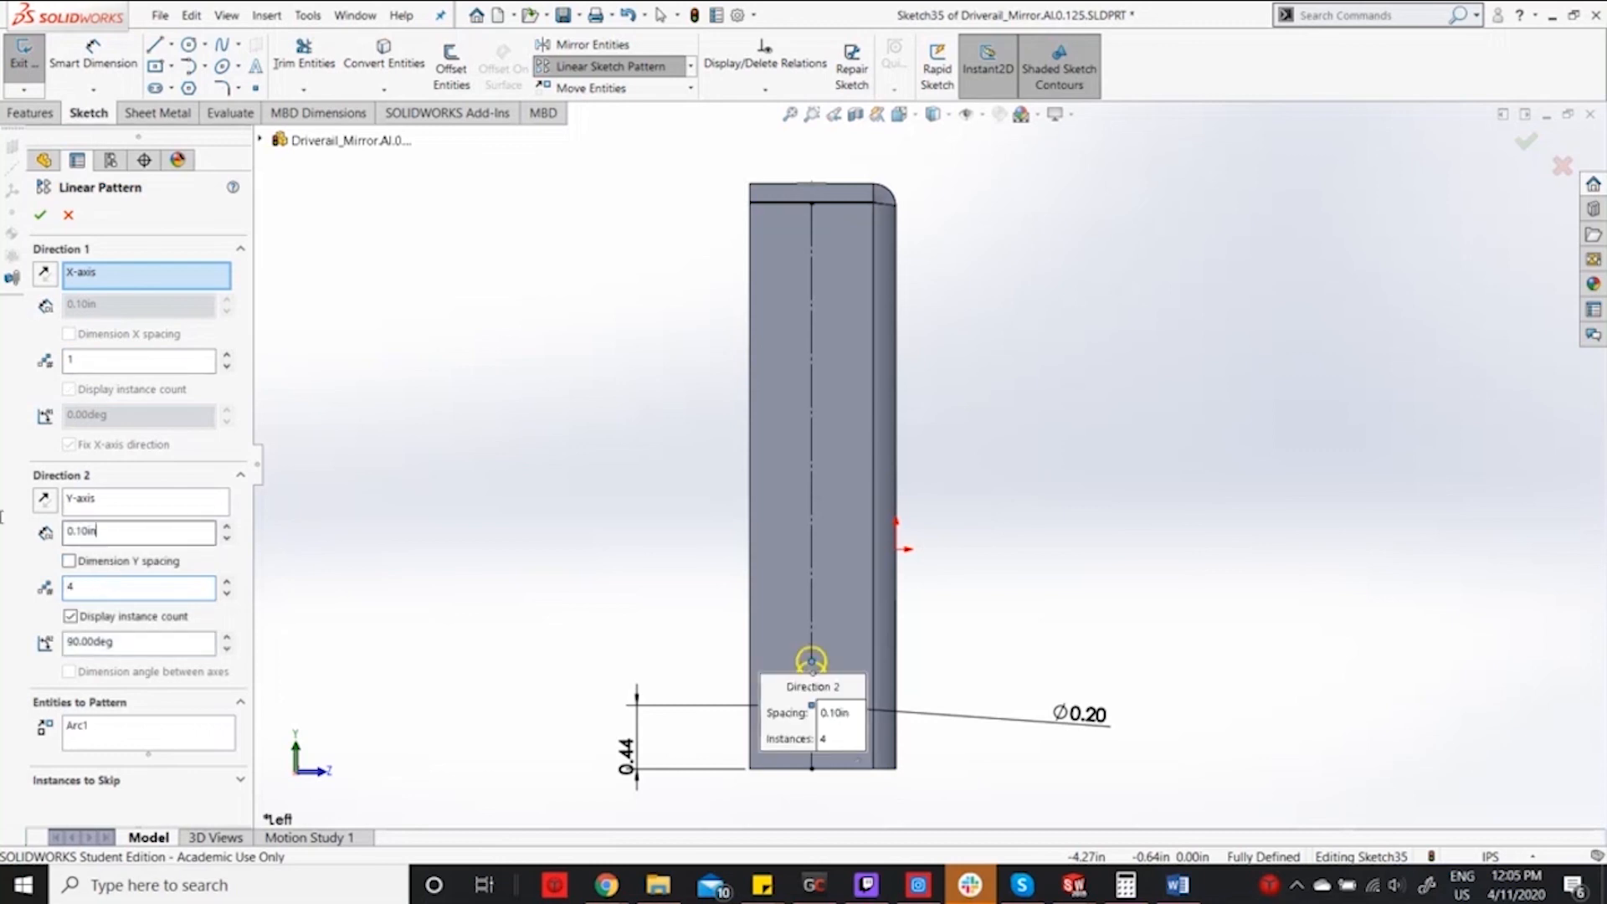
type("1")
key("Return")
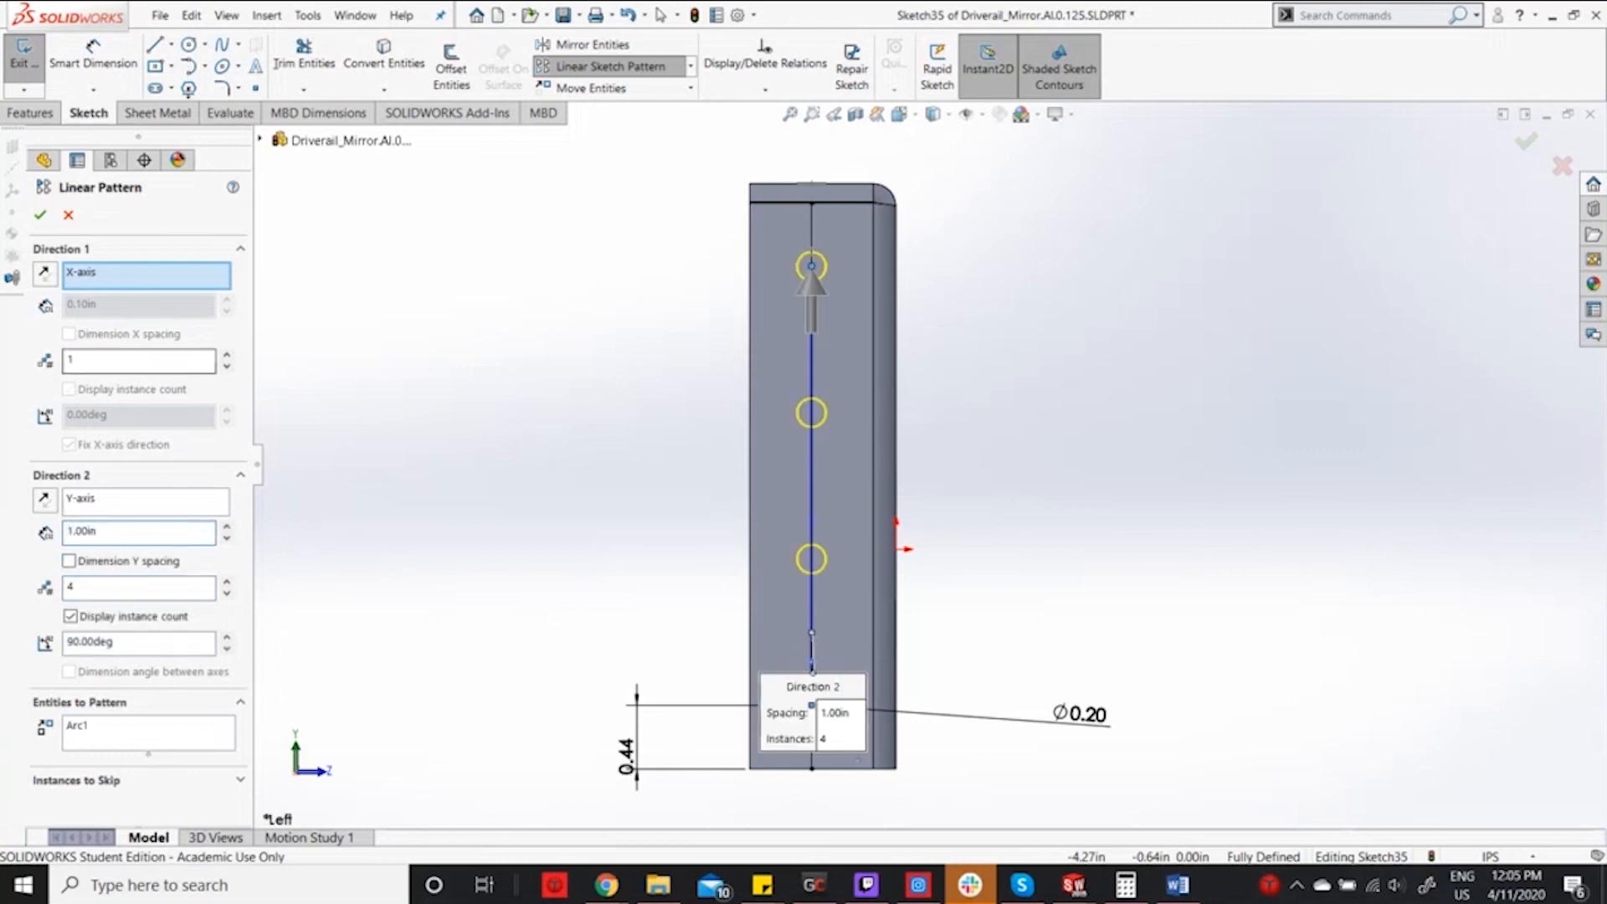
left_click(42, 216)
left_click(1540, 148)
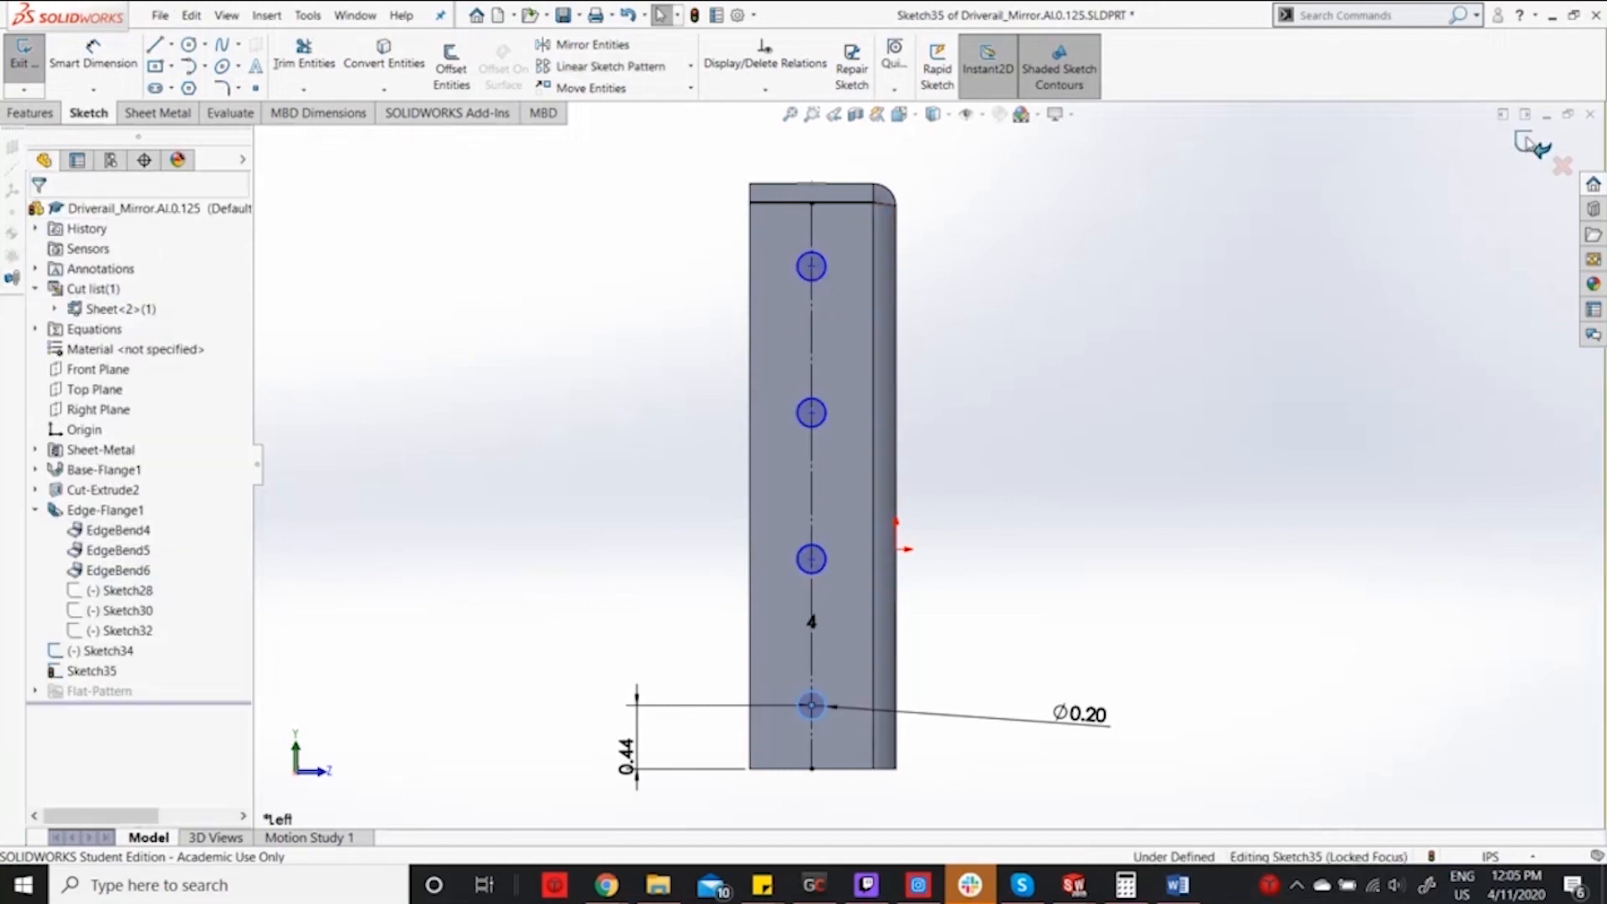
Cut the four patterned end-flange holes with an Extruded Cut set to Through All.
left_click(30, 113)
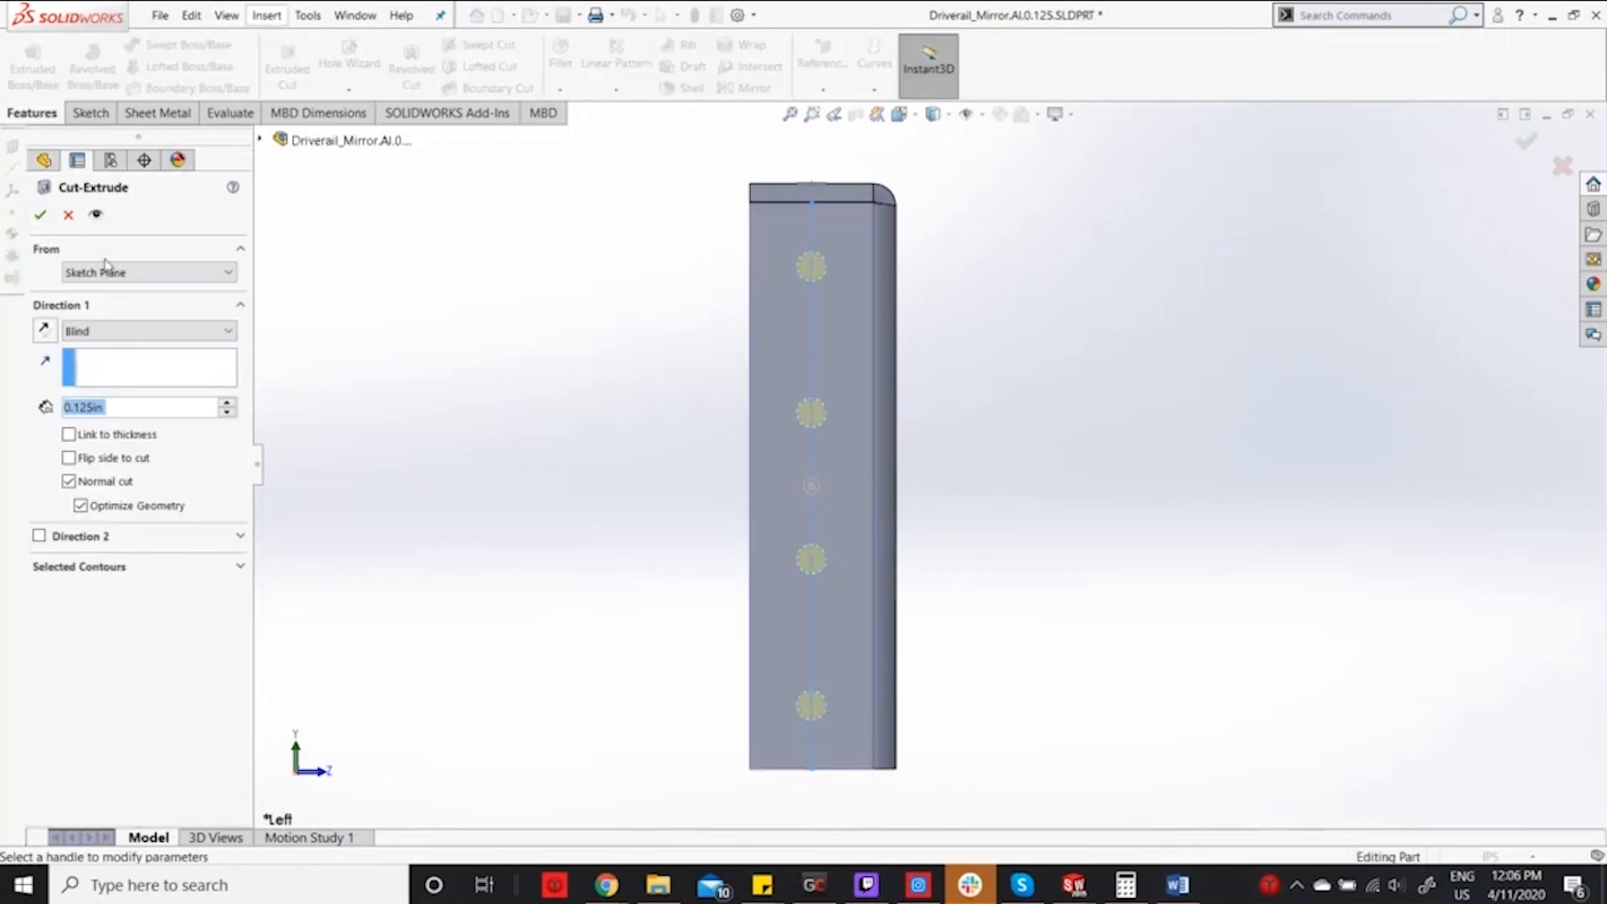
left_click(125, 331)
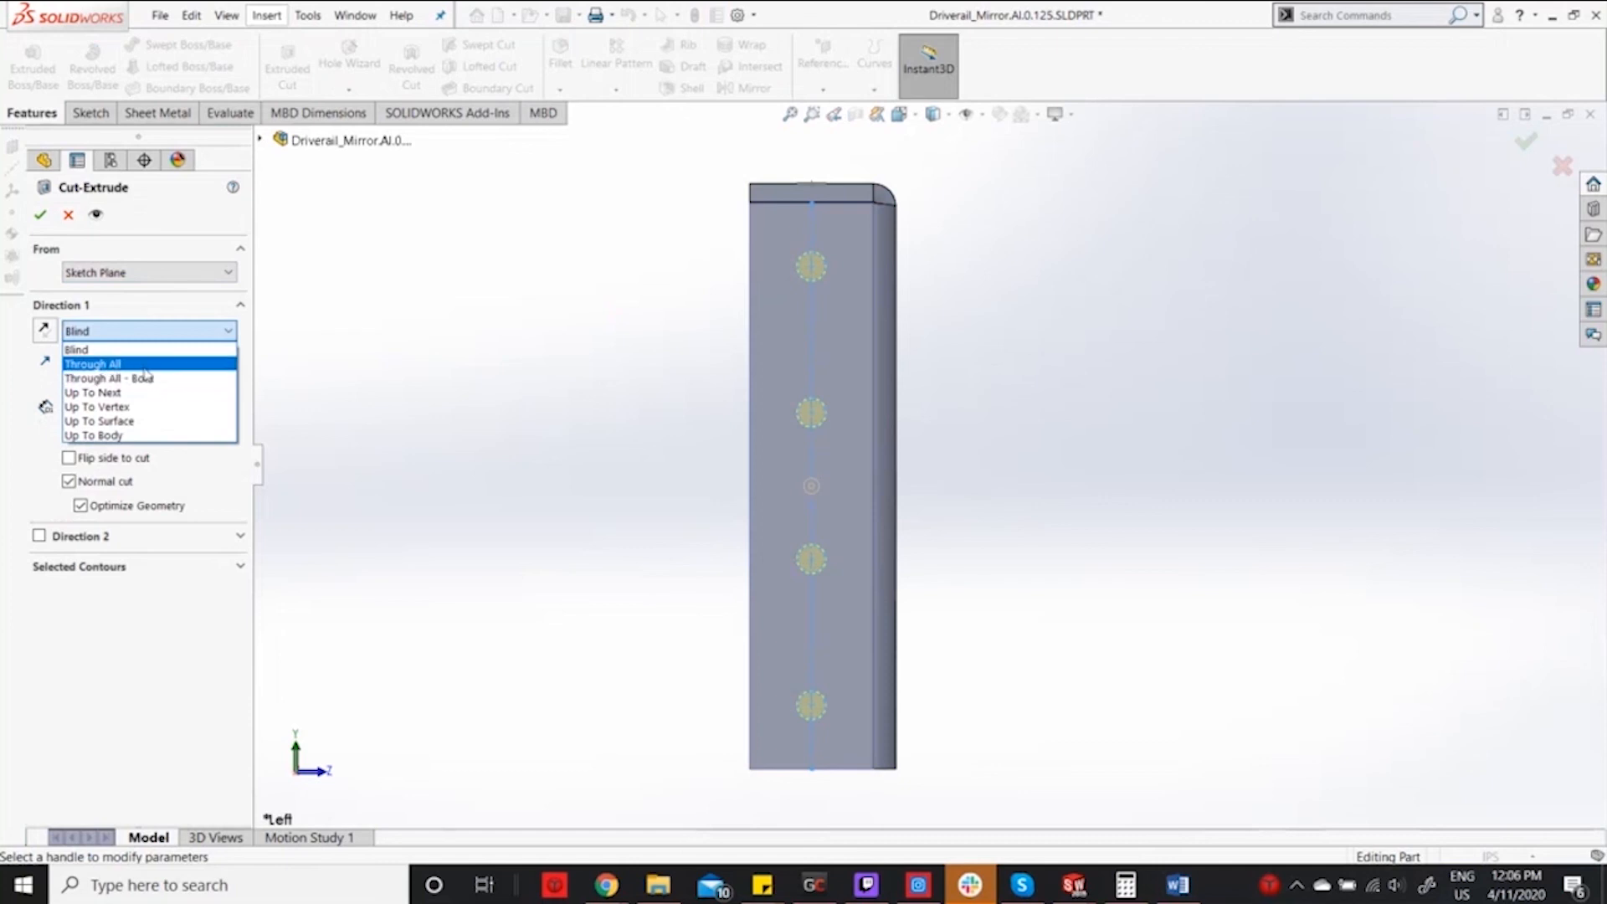
left_click(144, 366)
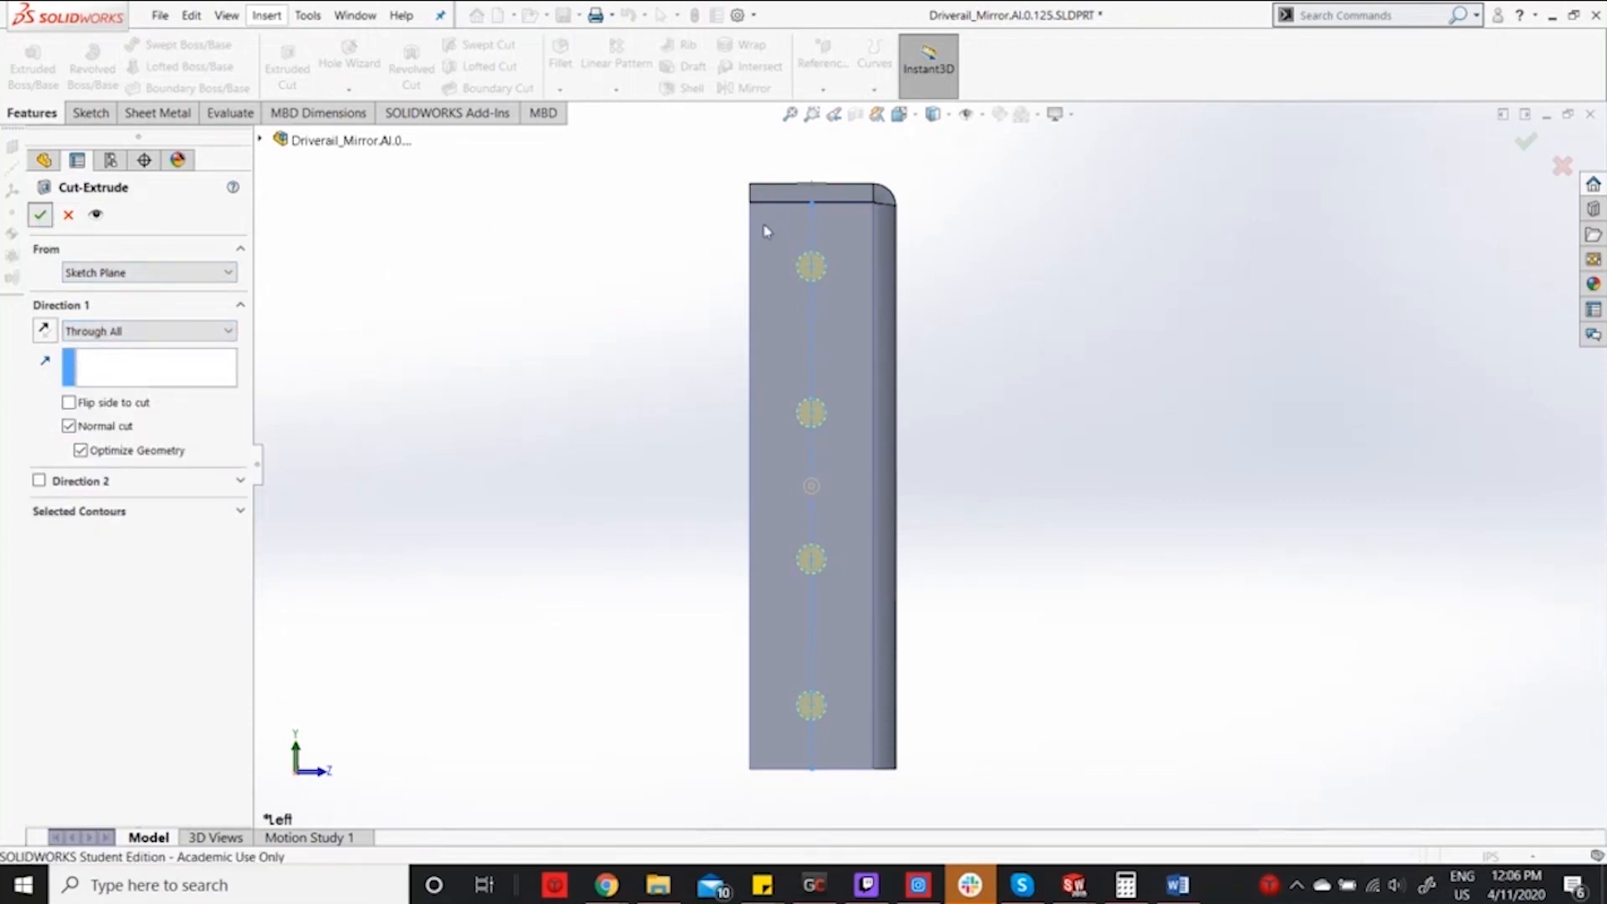
left_click(44, 216)
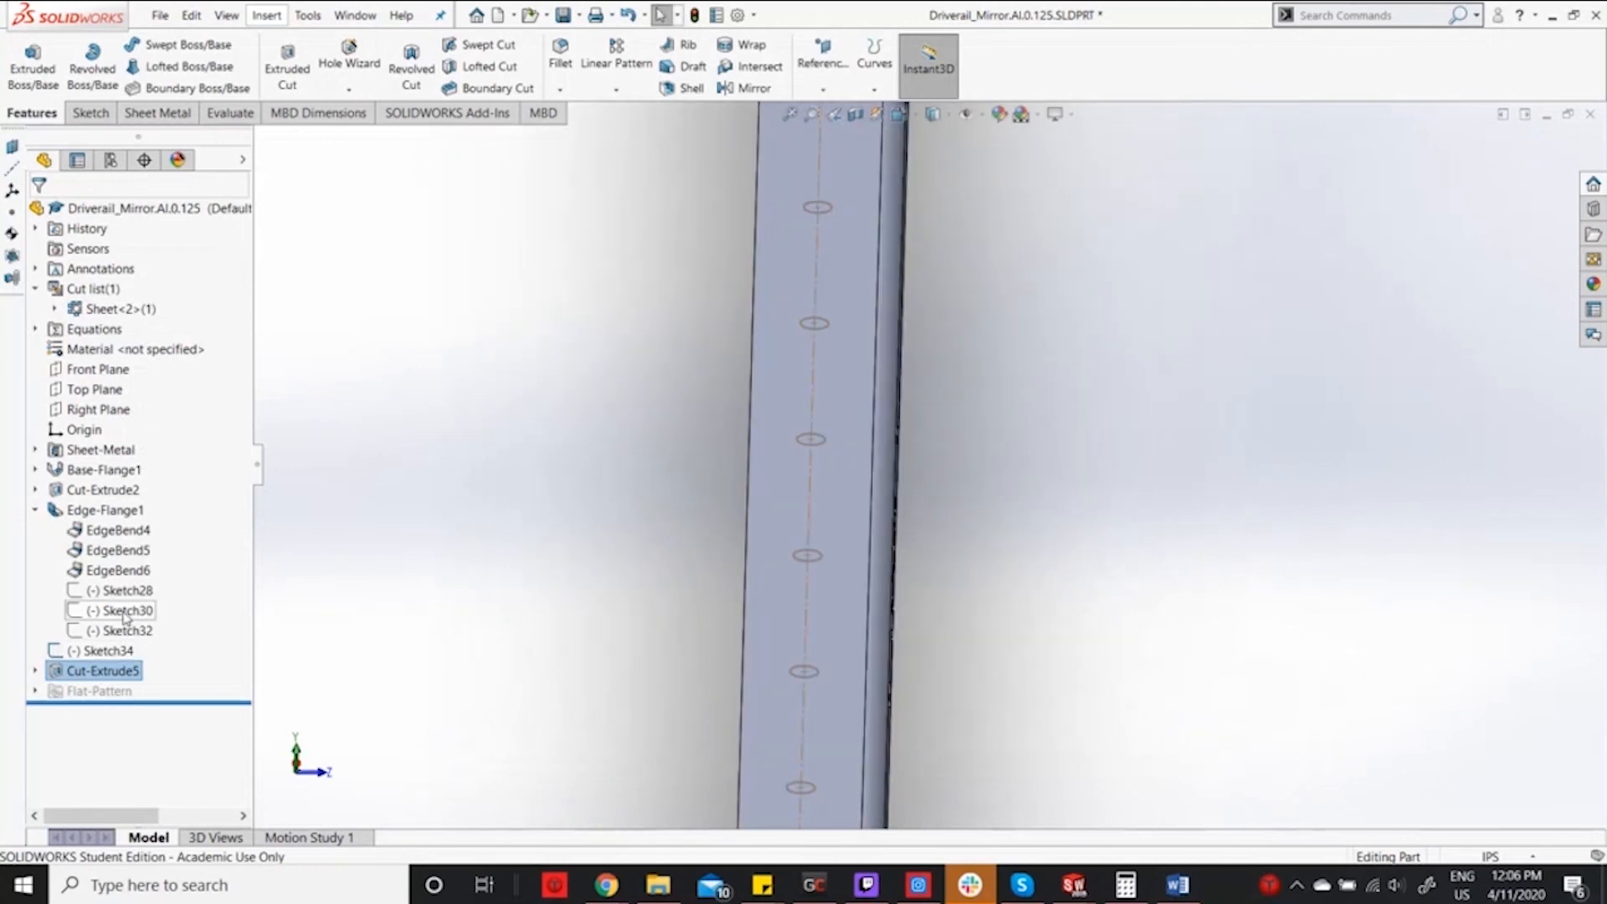
Cut the row of holes in the long flange from its hole sketch with an Extruded Cut set to Through All.
left_click(107, 651)
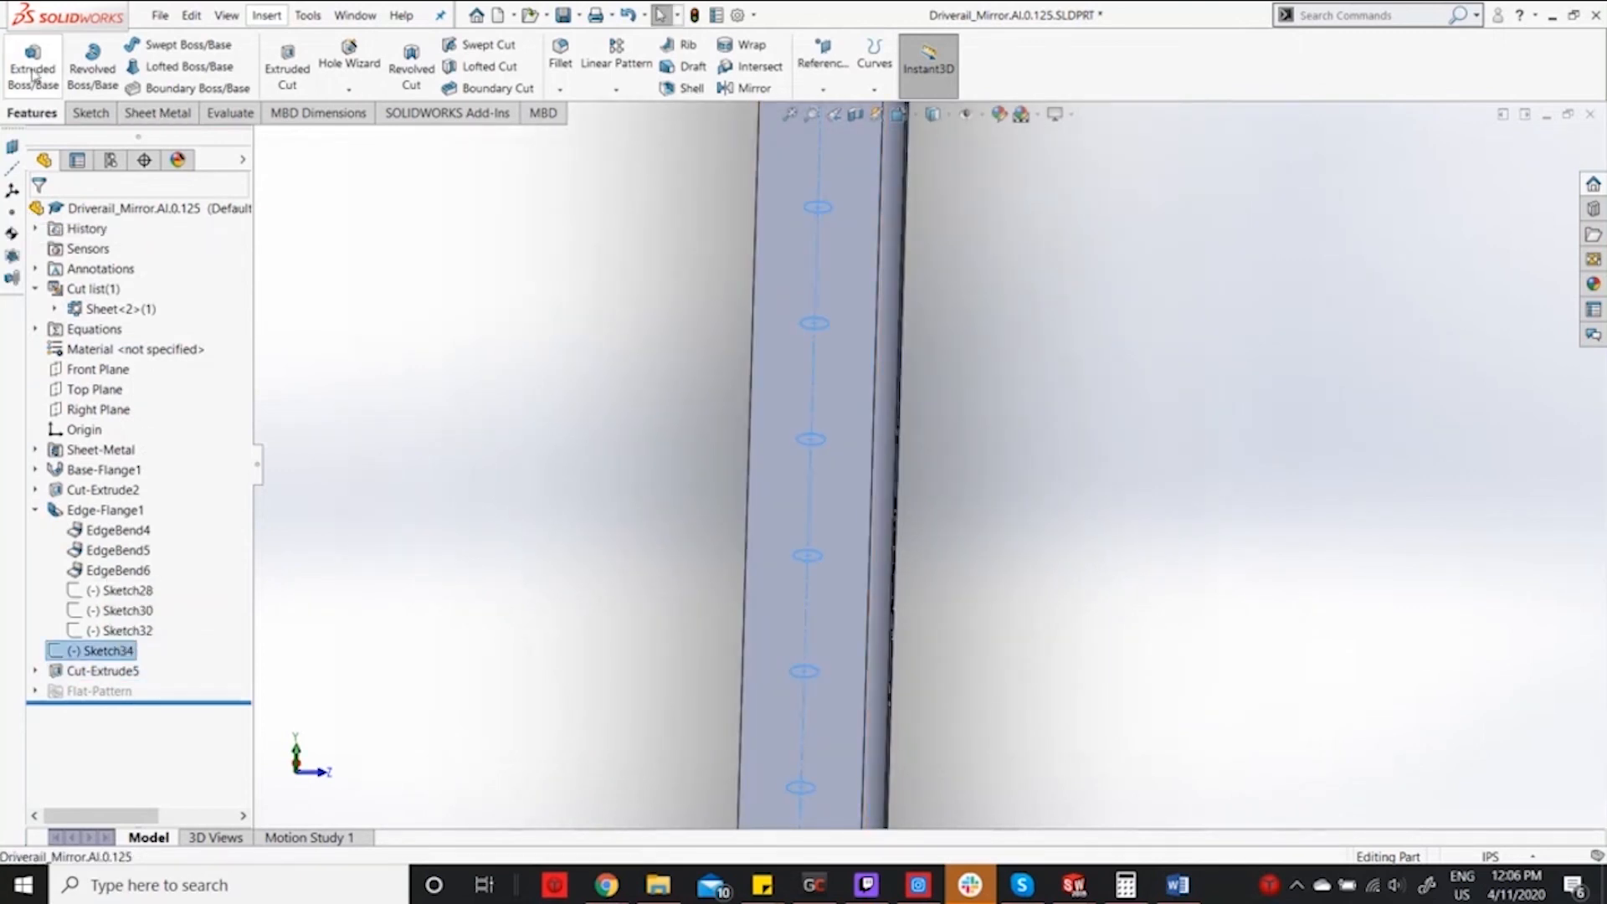
left_click(271, 57)
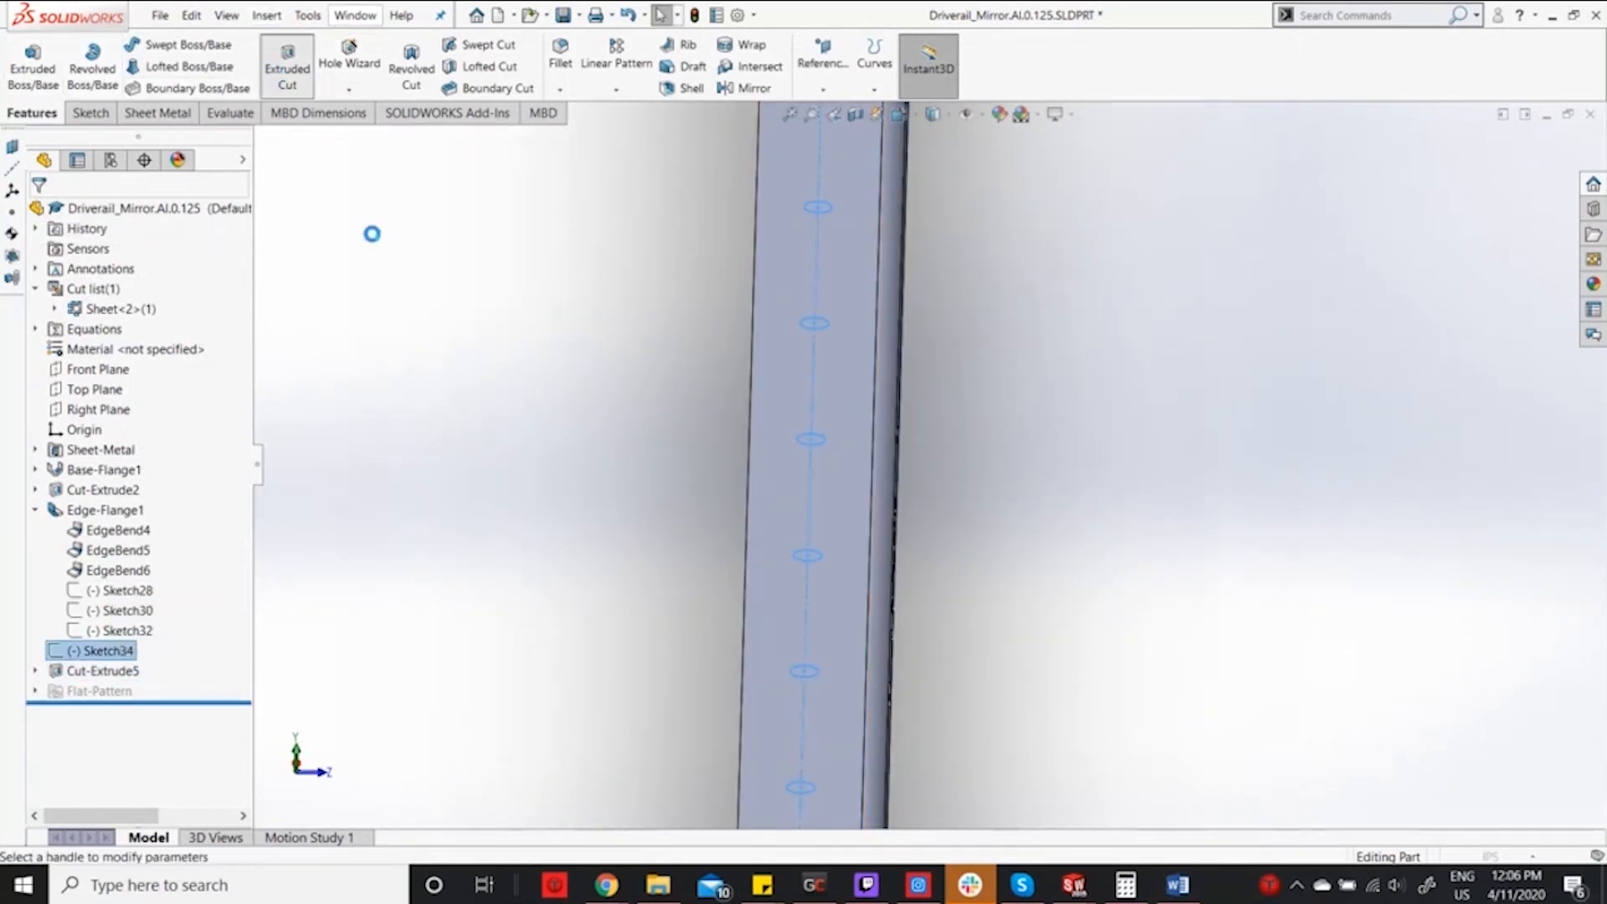
left_click(96, 332)
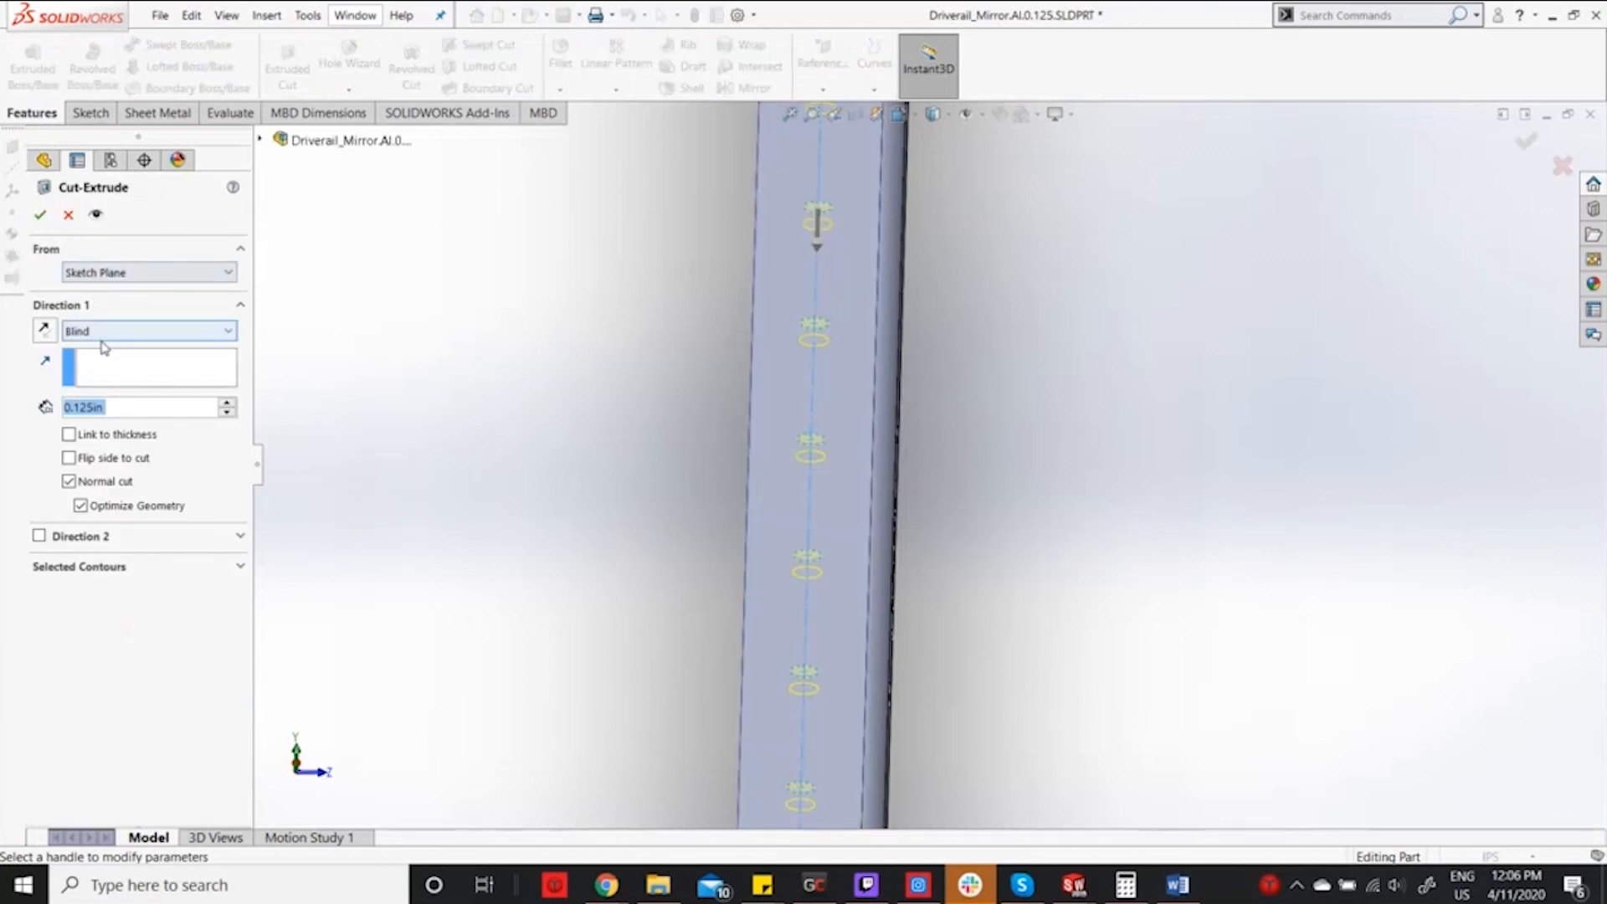
left_click(92, 361)
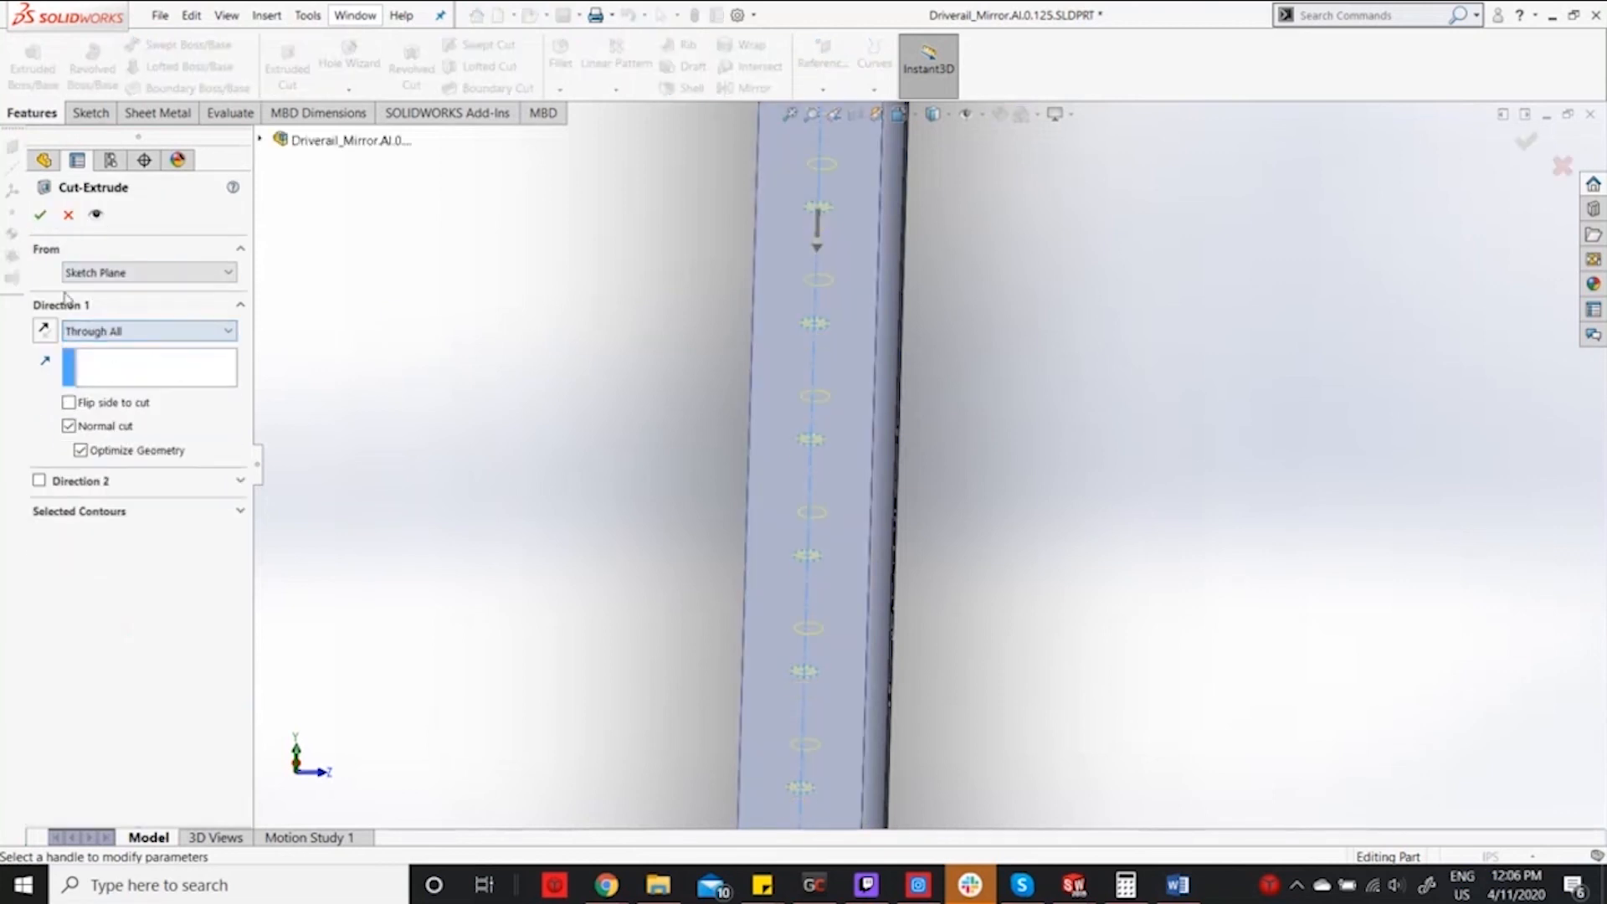
left_click(40, 214)
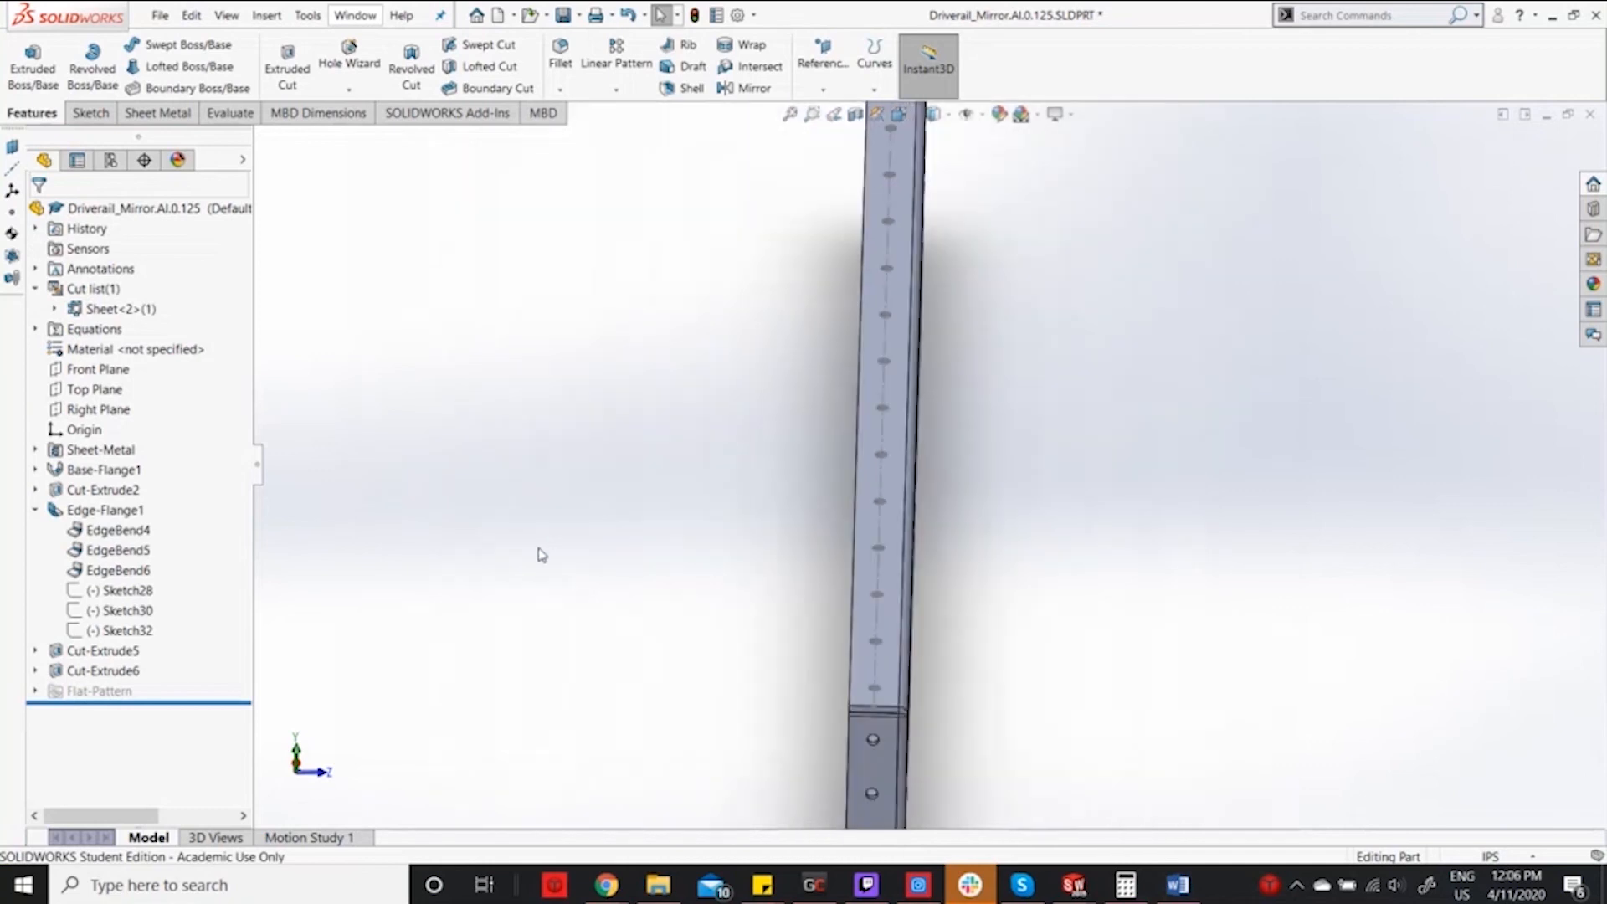
Start a 0.25 in fillet and add the three free flange corner edges at the rail's near end.
middle_click_drag(542, 555, 598, 522)
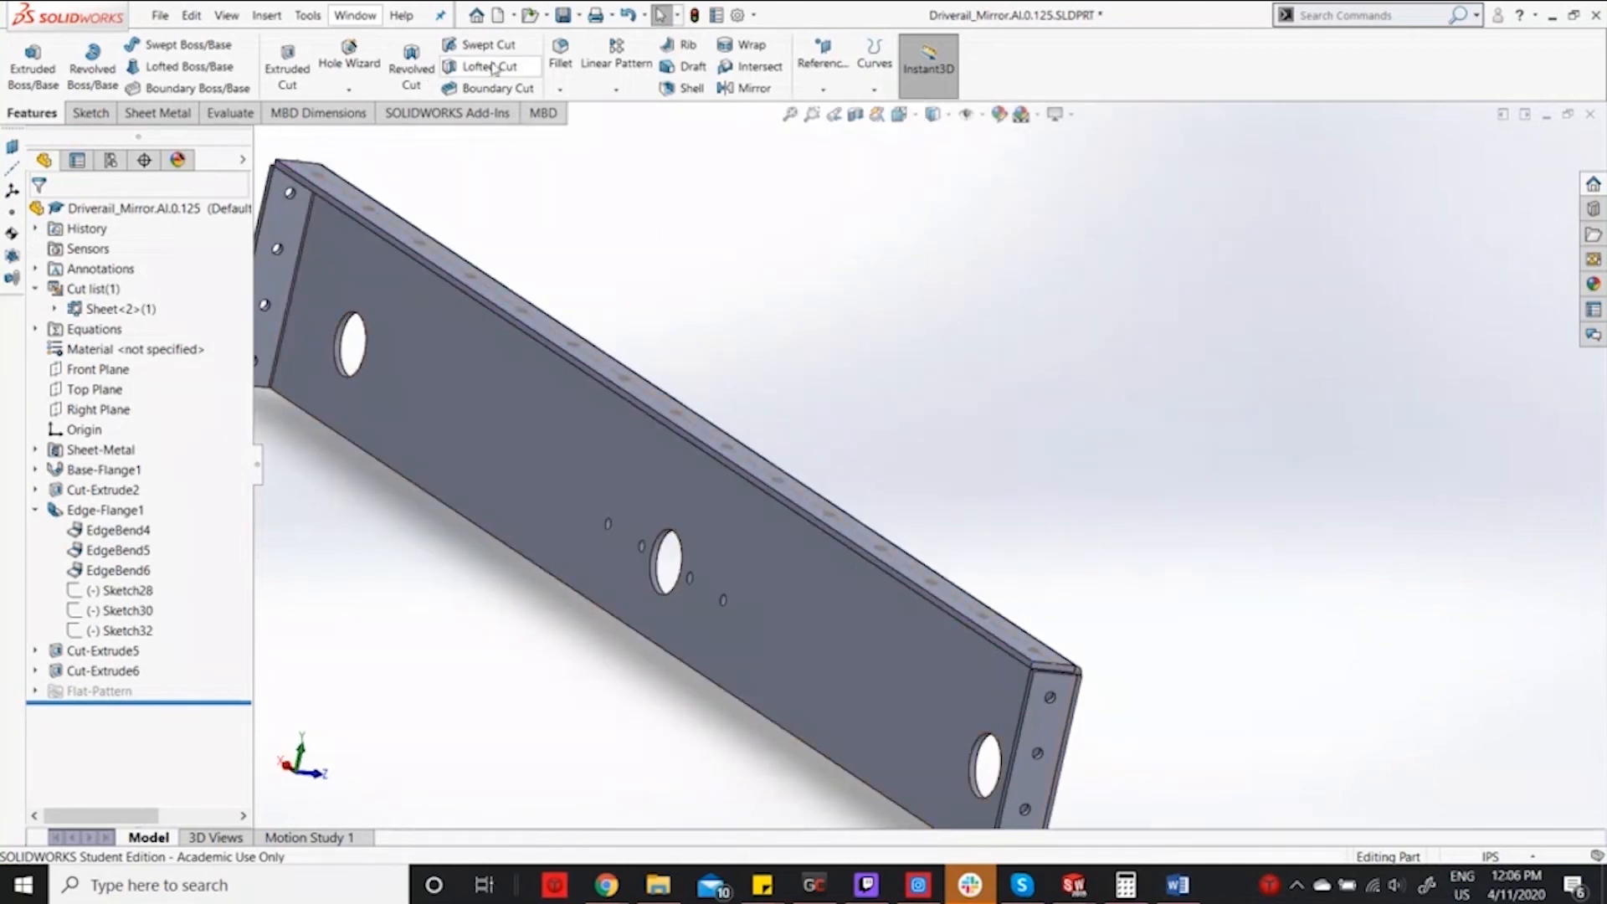
left_click(560, 52)
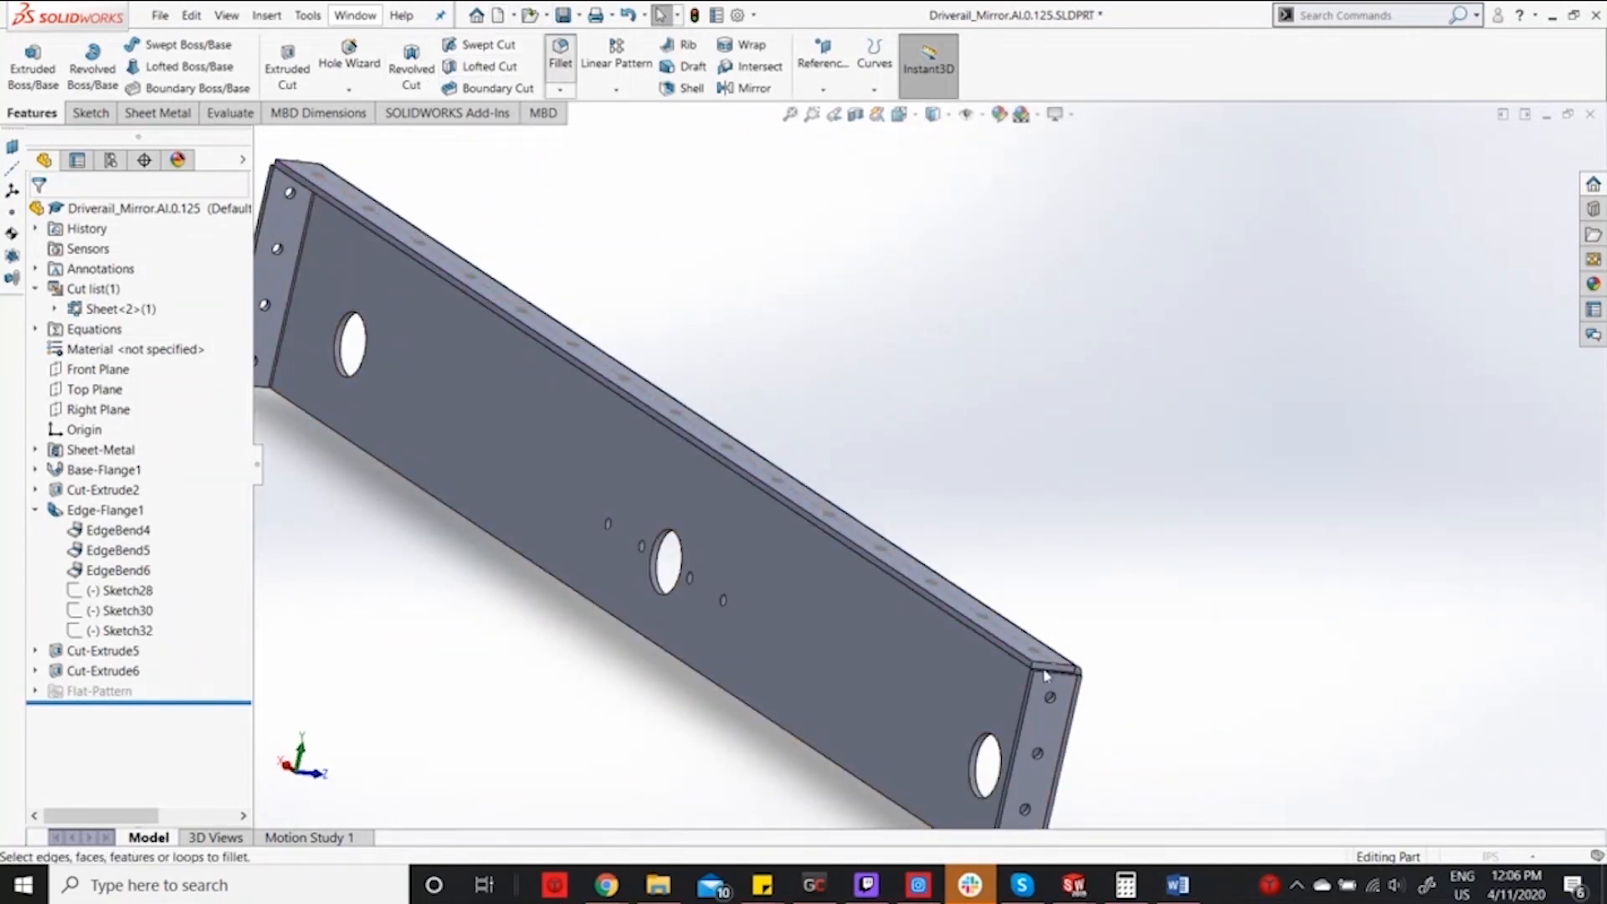
scroll(975, 629, "down", 5)
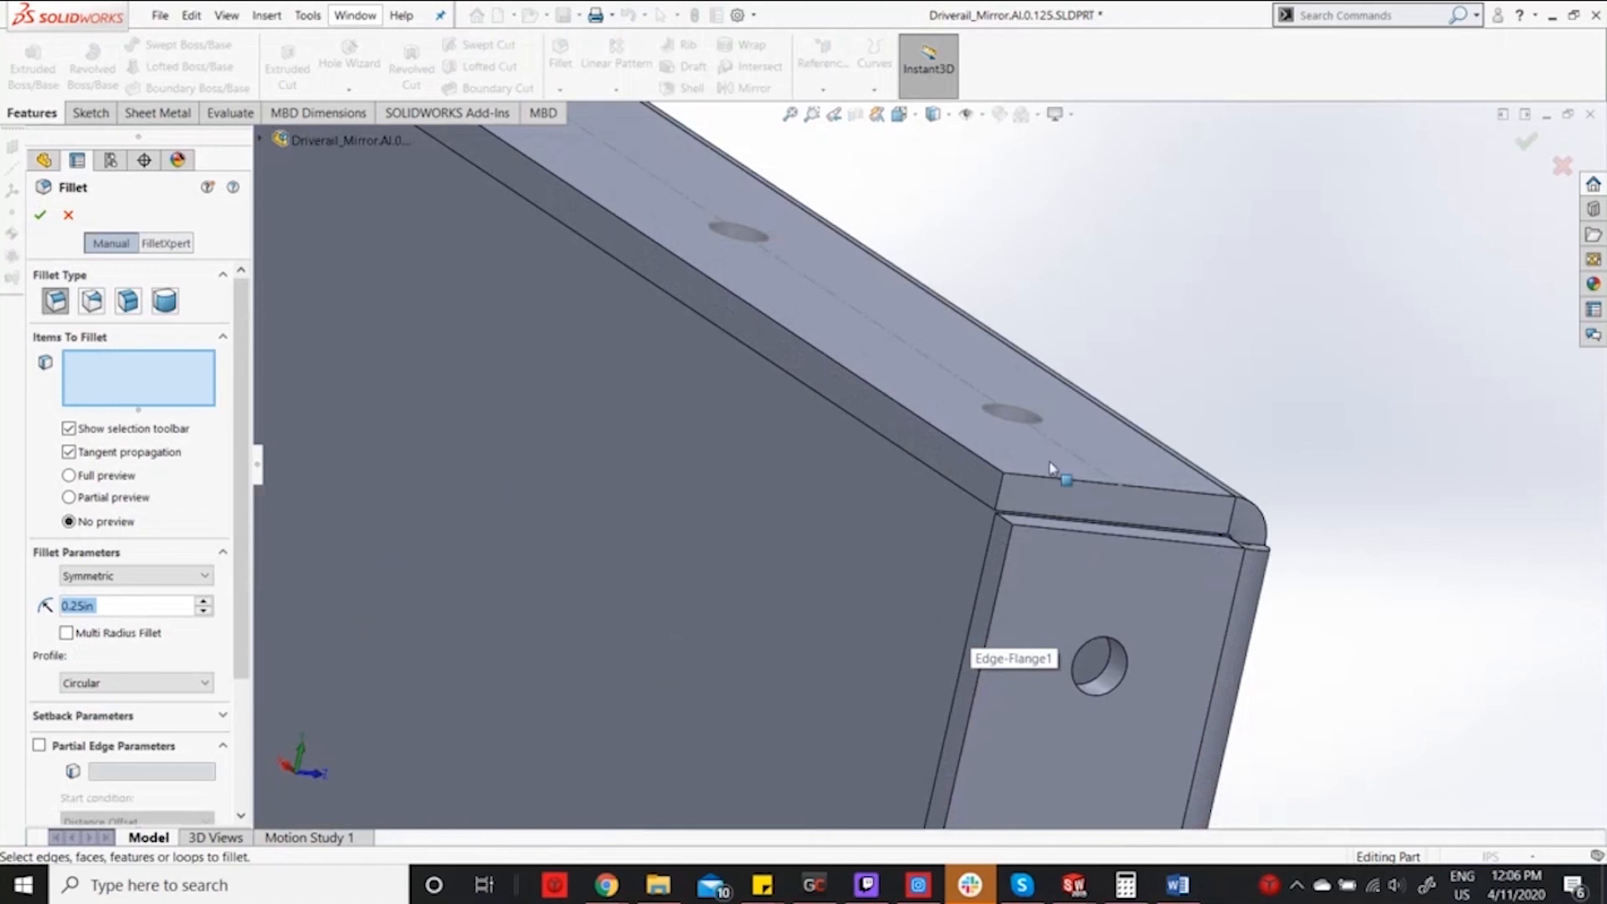
left_click(1002, 501)
left_click(1013, 529)
scroll(969, 613, "up", 3)
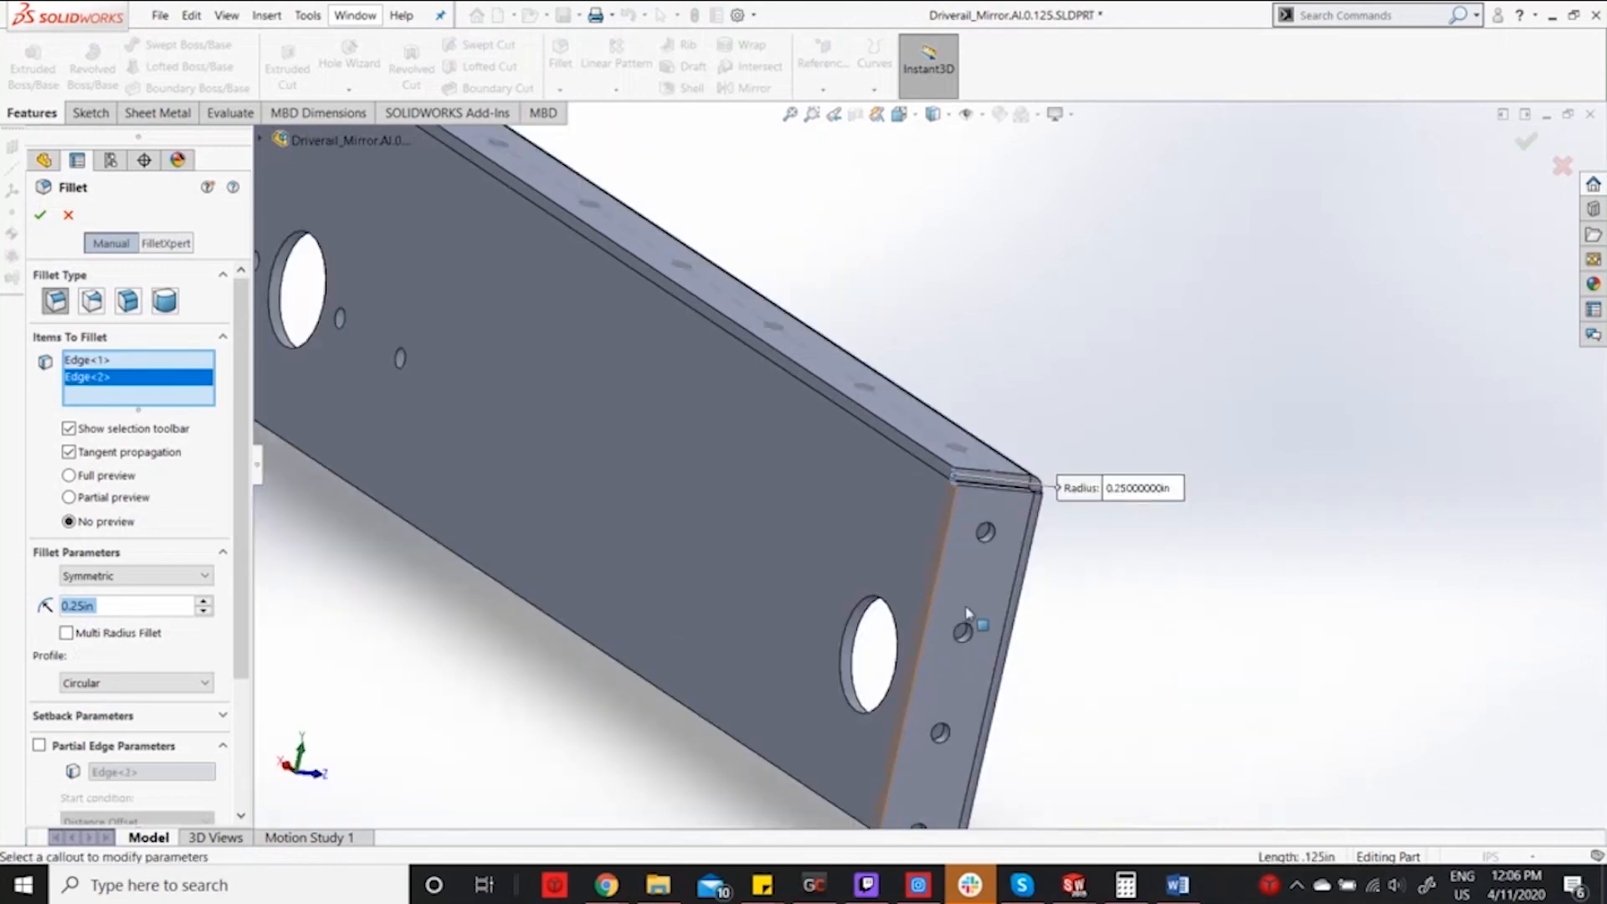
scroll(962, 624, "up", 3)
scroll(800, 599, "down", 5)
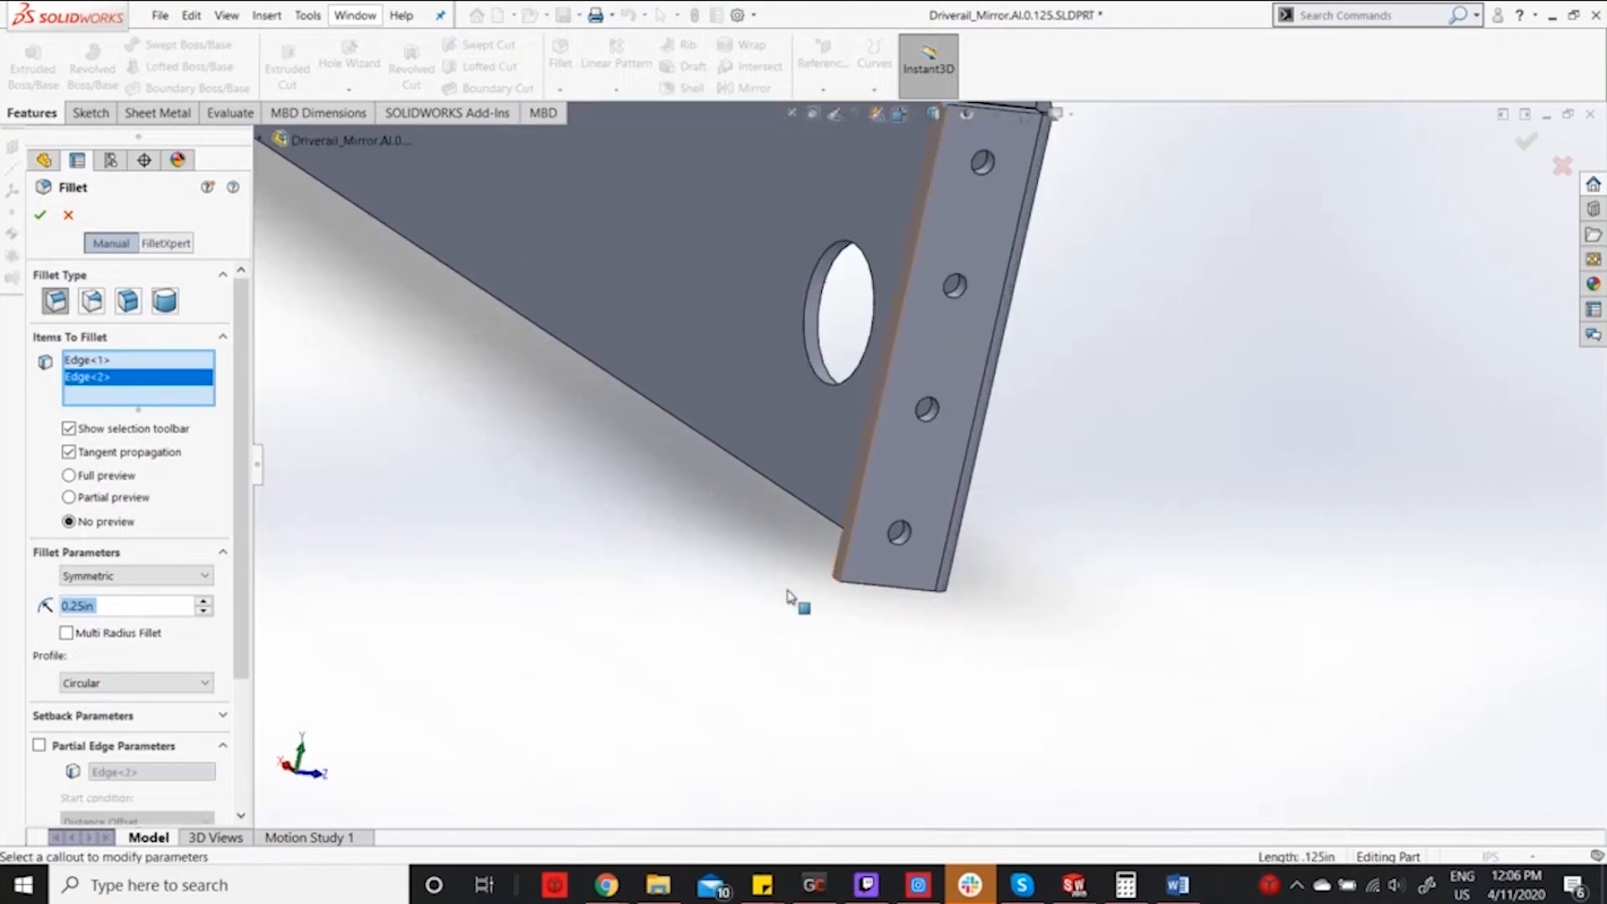
left_click(835, 586)
Add the three free flange corner edges at the rail's opposite end, and apply the 0.25 in fillet.
scroll(667, 467, "up", 5)
scroll(714, 333, "down", 3)
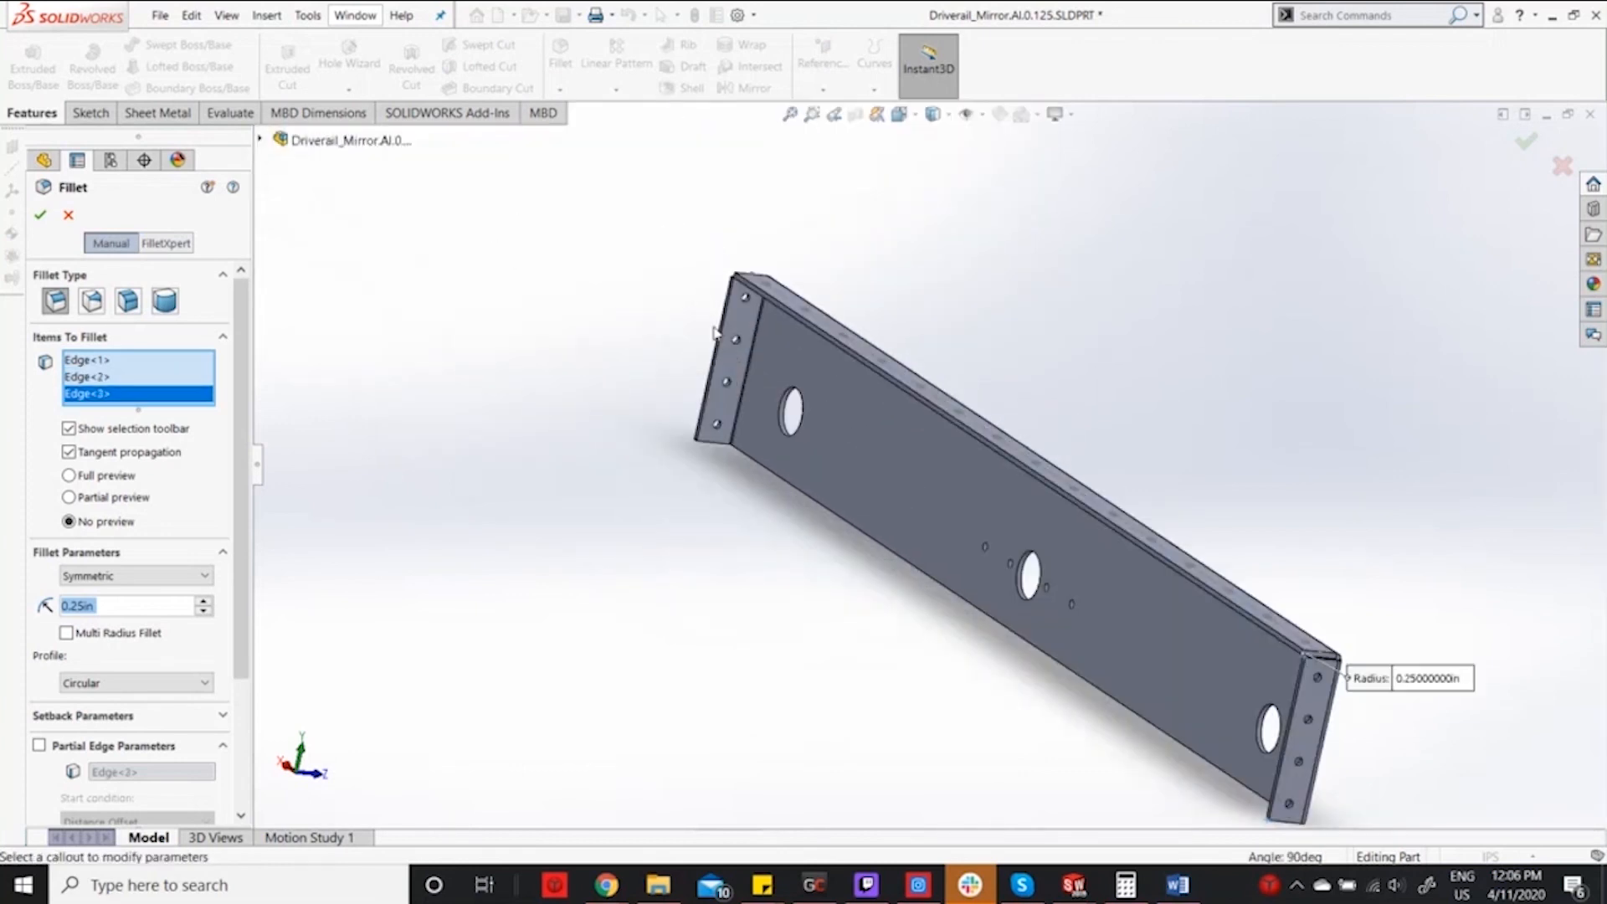
scroll(714, 332, "down", 3)
scroll(871, 437, "down", 4)
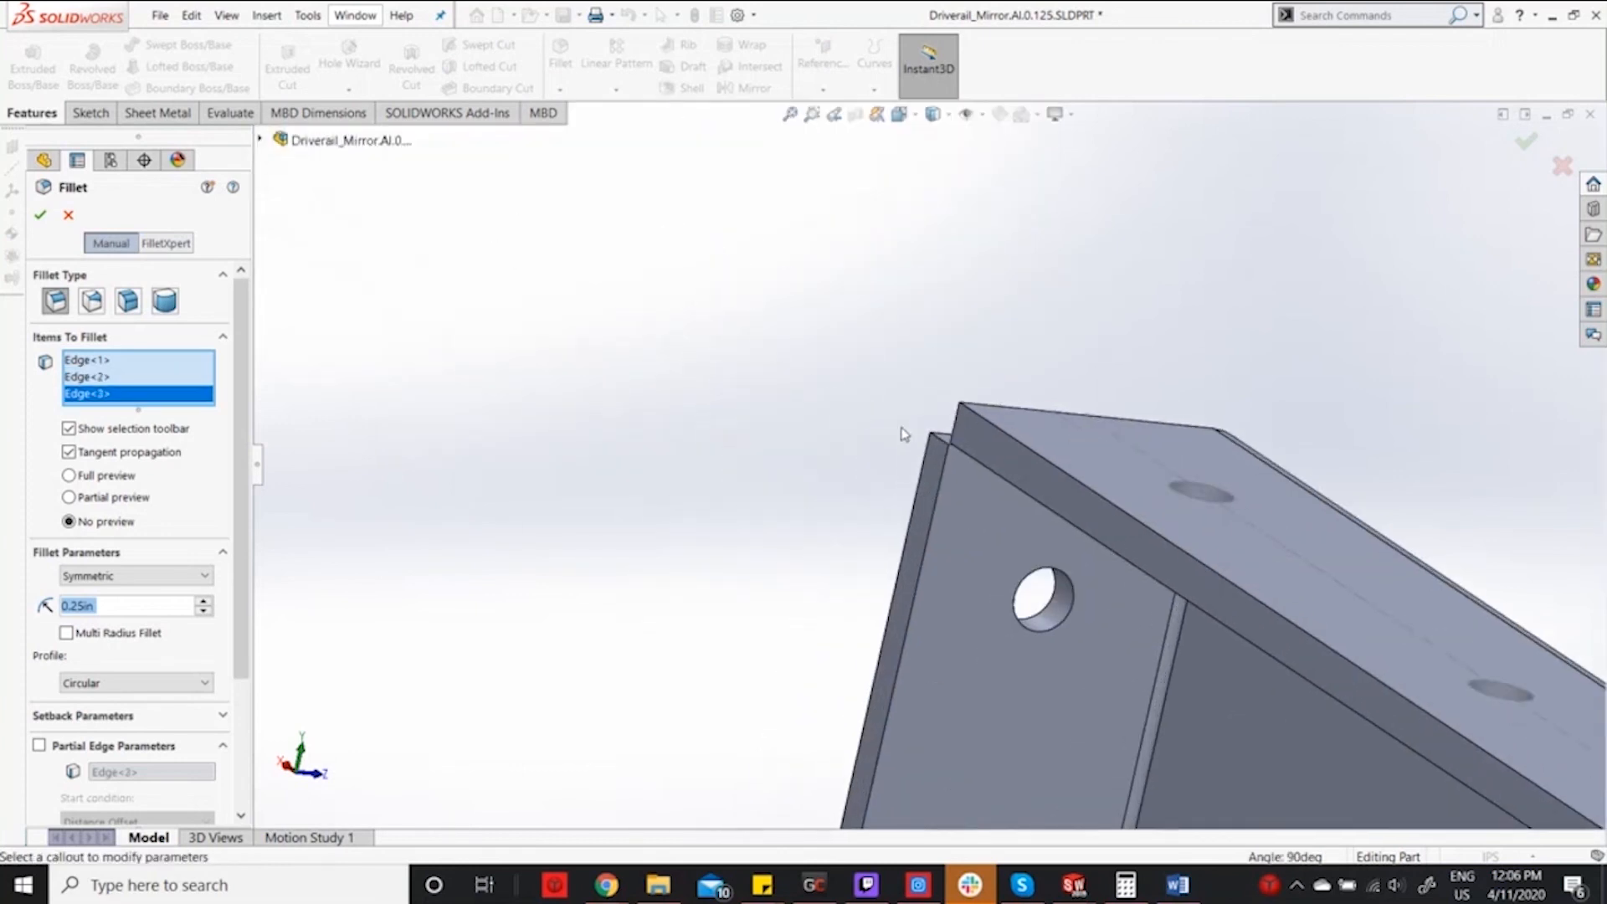
left_click(958, 416)
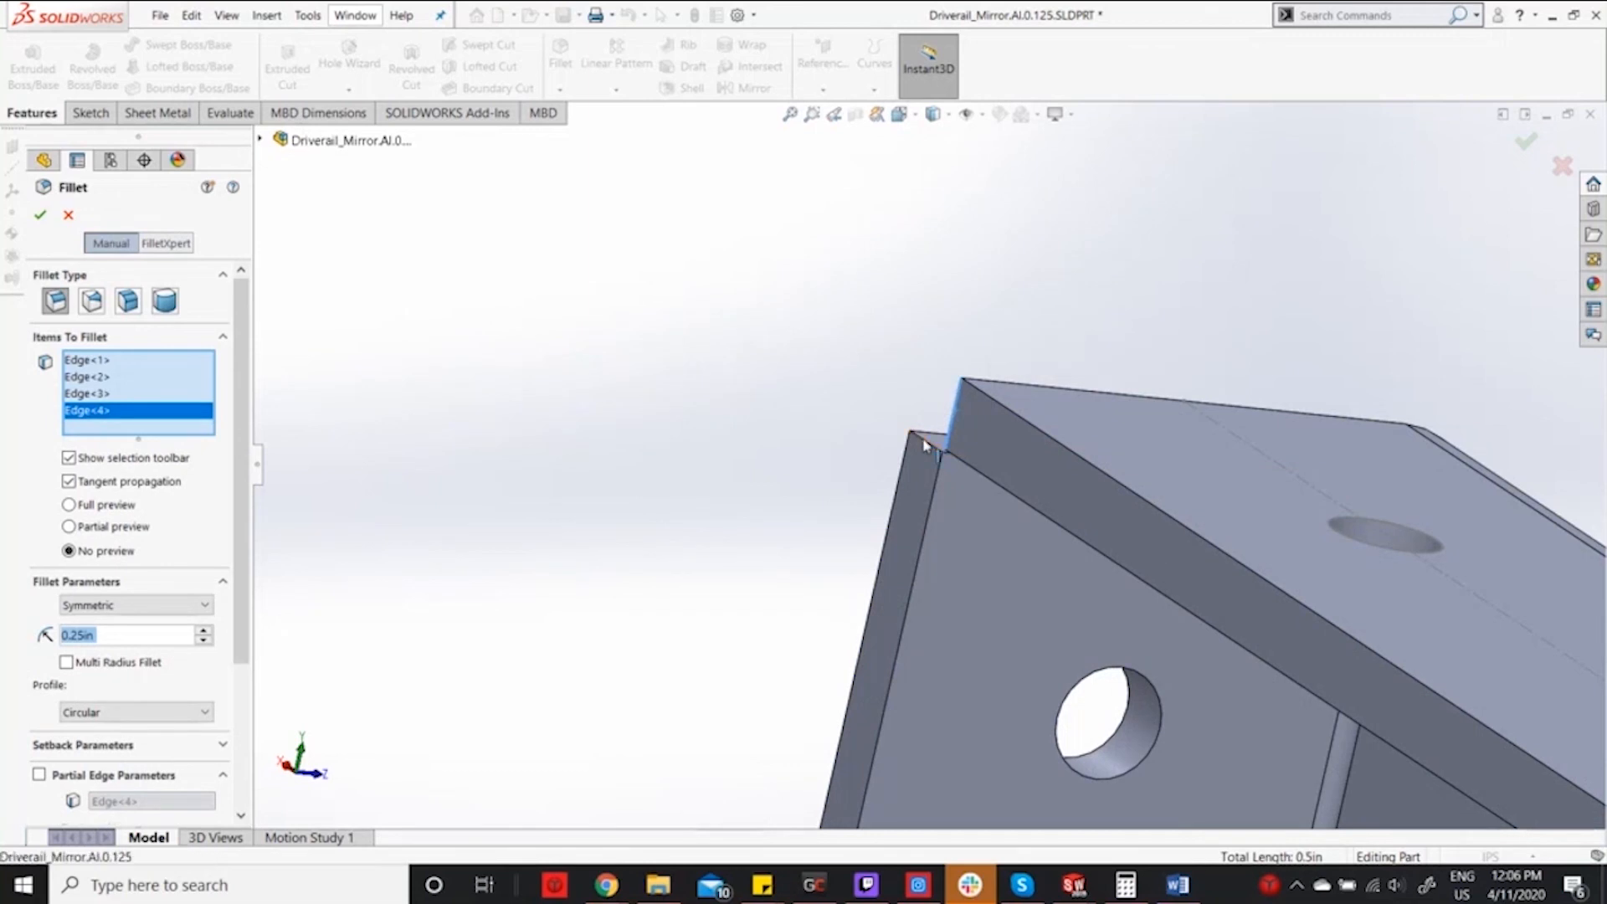
left_click(918, 446)
scroll(851, 522, "up", 3)
scroll(842, 540, "up", 3)
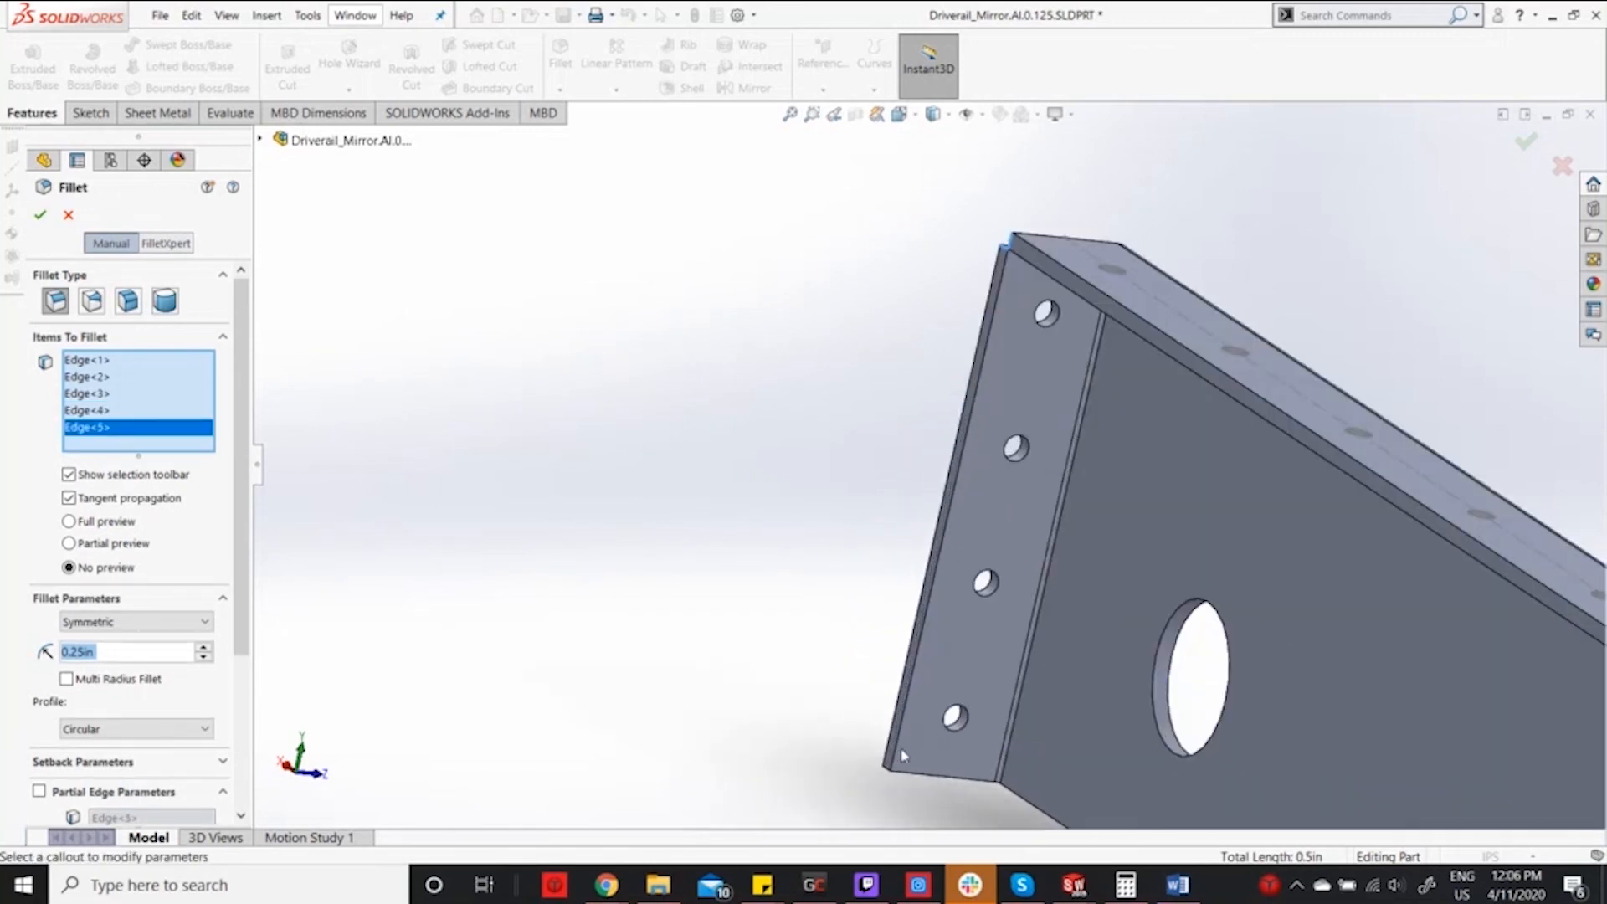
scroll(867, 706, "down", 6)
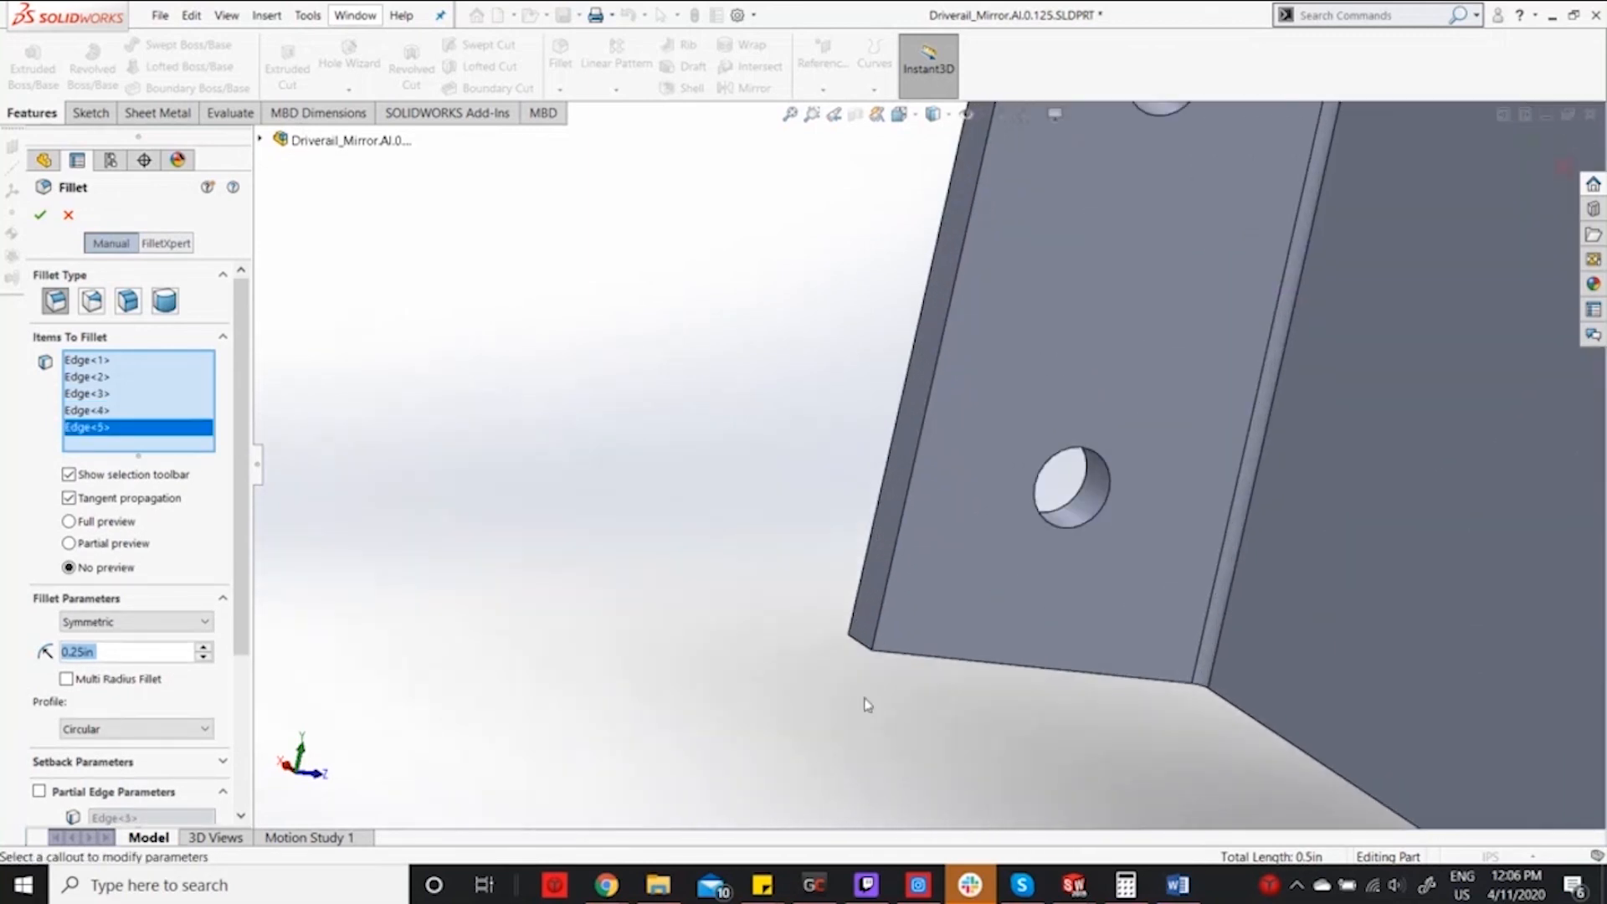
left_click(852, 646)
scroll(850, 650, "up", 3)
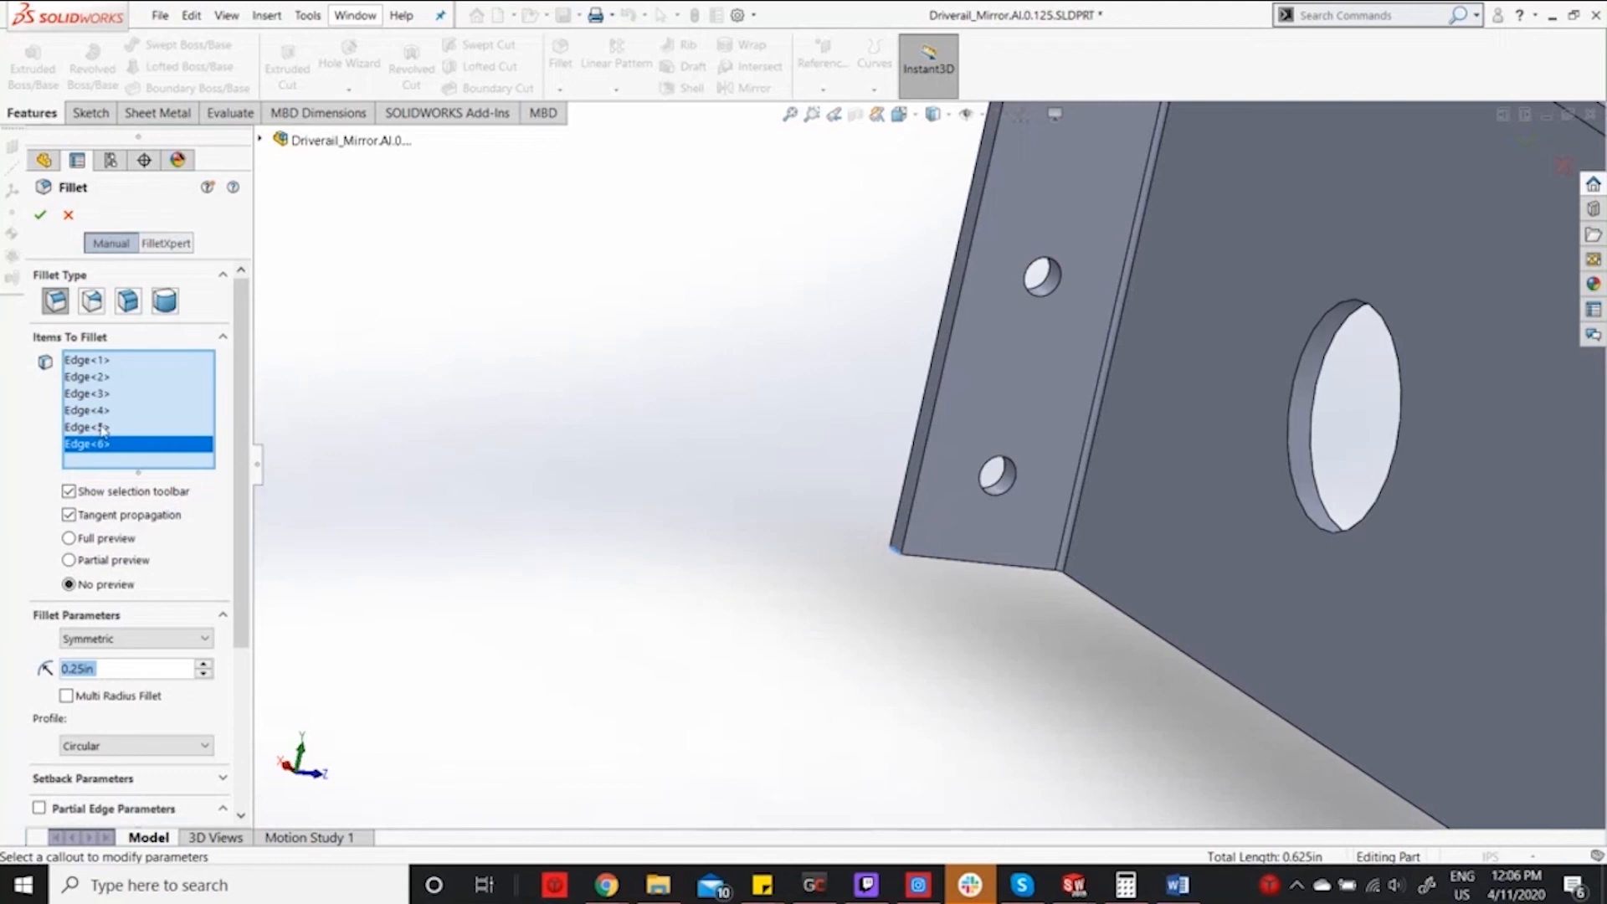
left_click(40, 219)
scroll(792, 513, "up", 5)
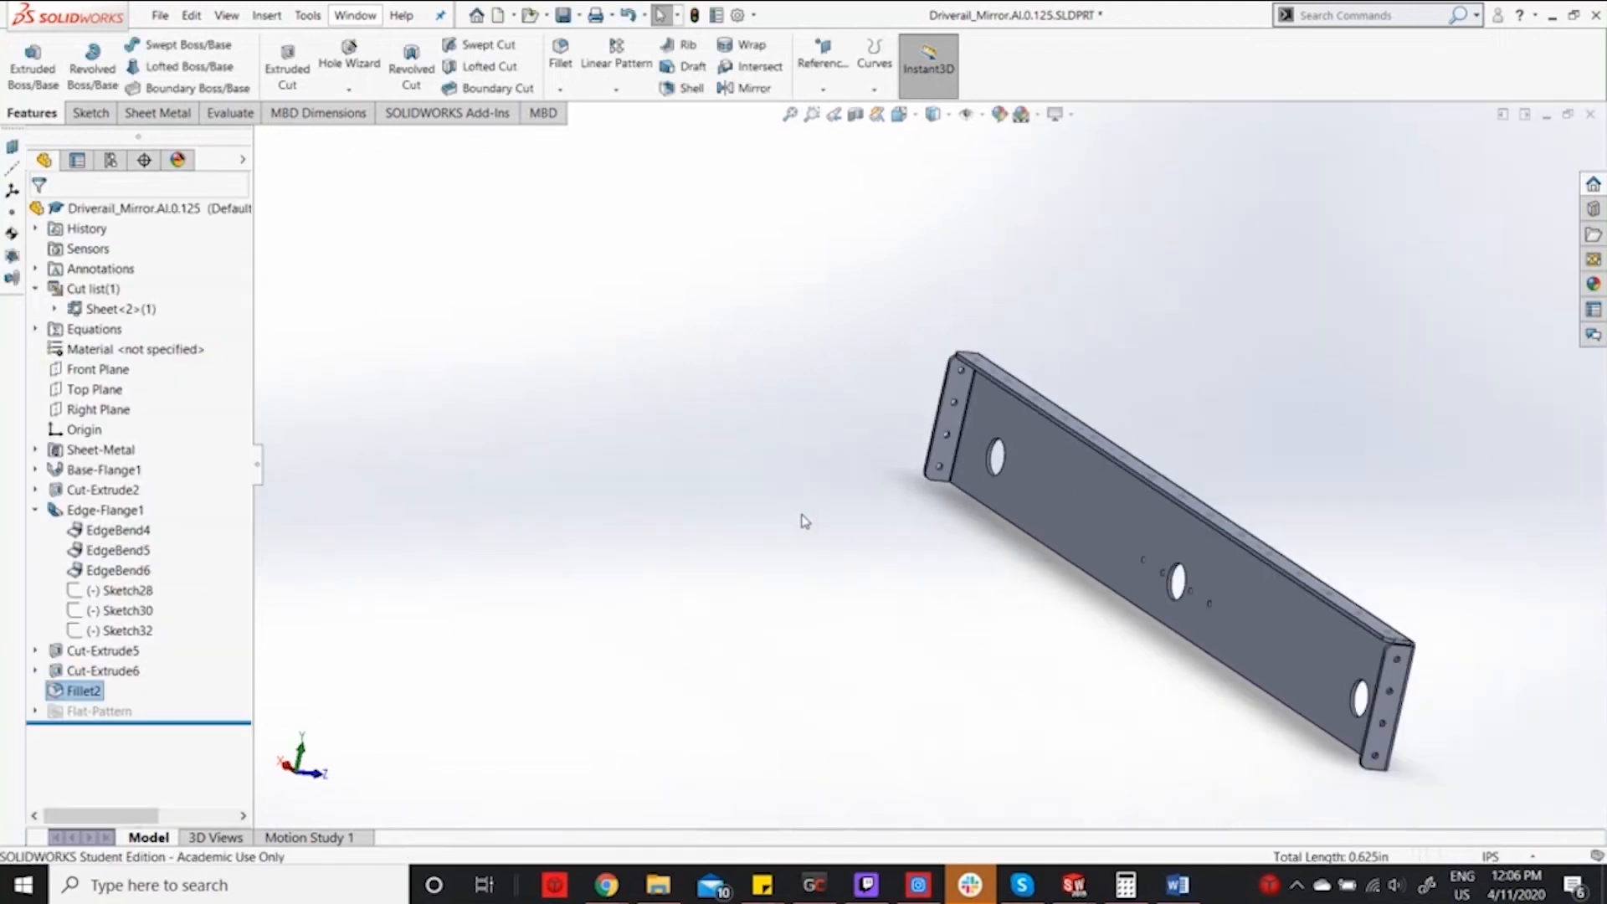
middle_click_drag(804, 521, 896, 592)
scroll(870, 606, "down", 3)
scroll(897, 585, "up", 5)
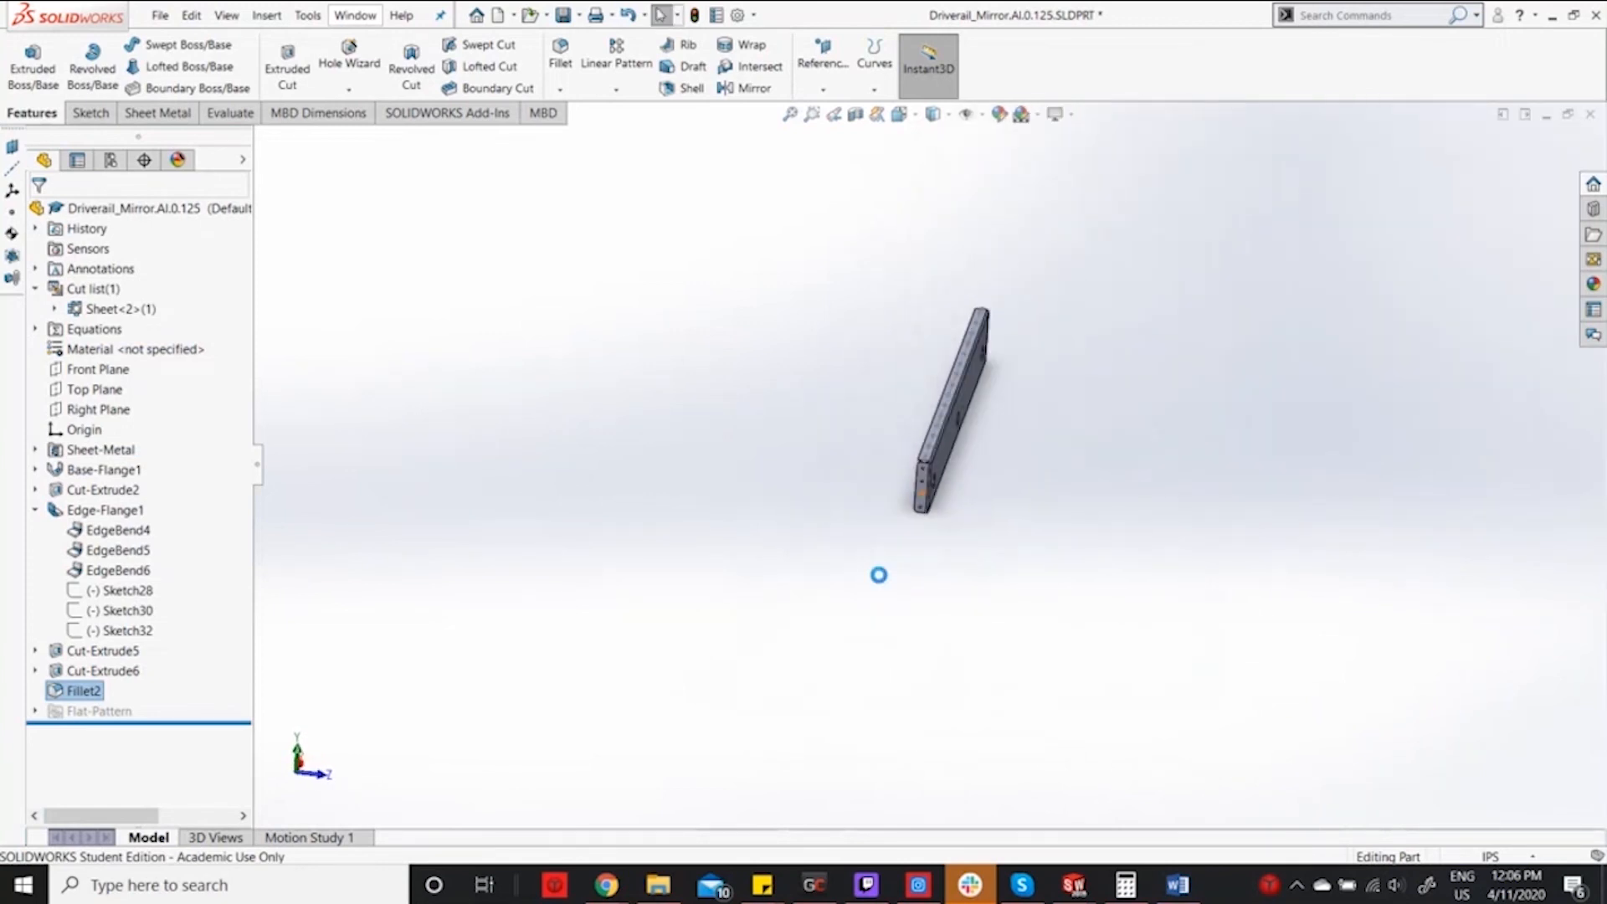